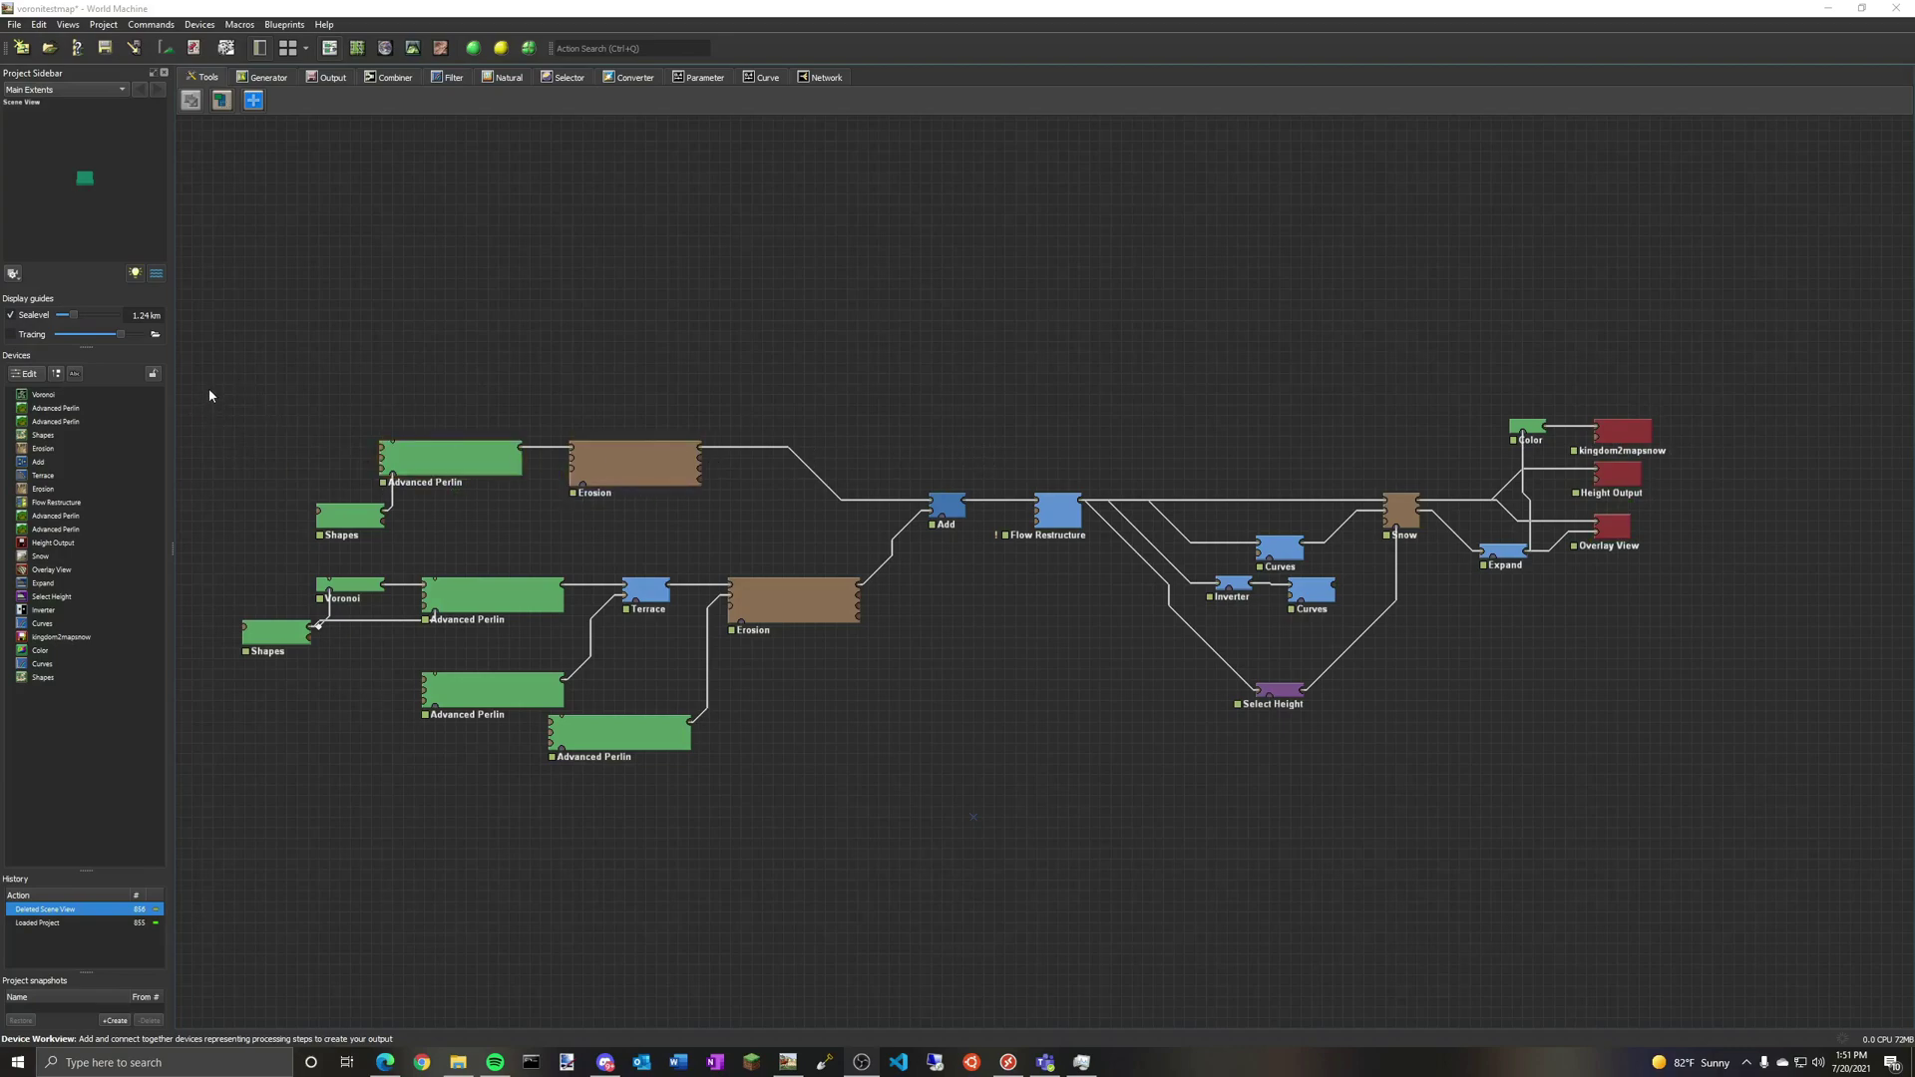
# Step: Check the properties of the Flow Restructure device and close them without changing anything
pyautogui.moveTo(219, 359); pyautogui.dragTo(1120, 800)
pyautogui.click(947, 401)
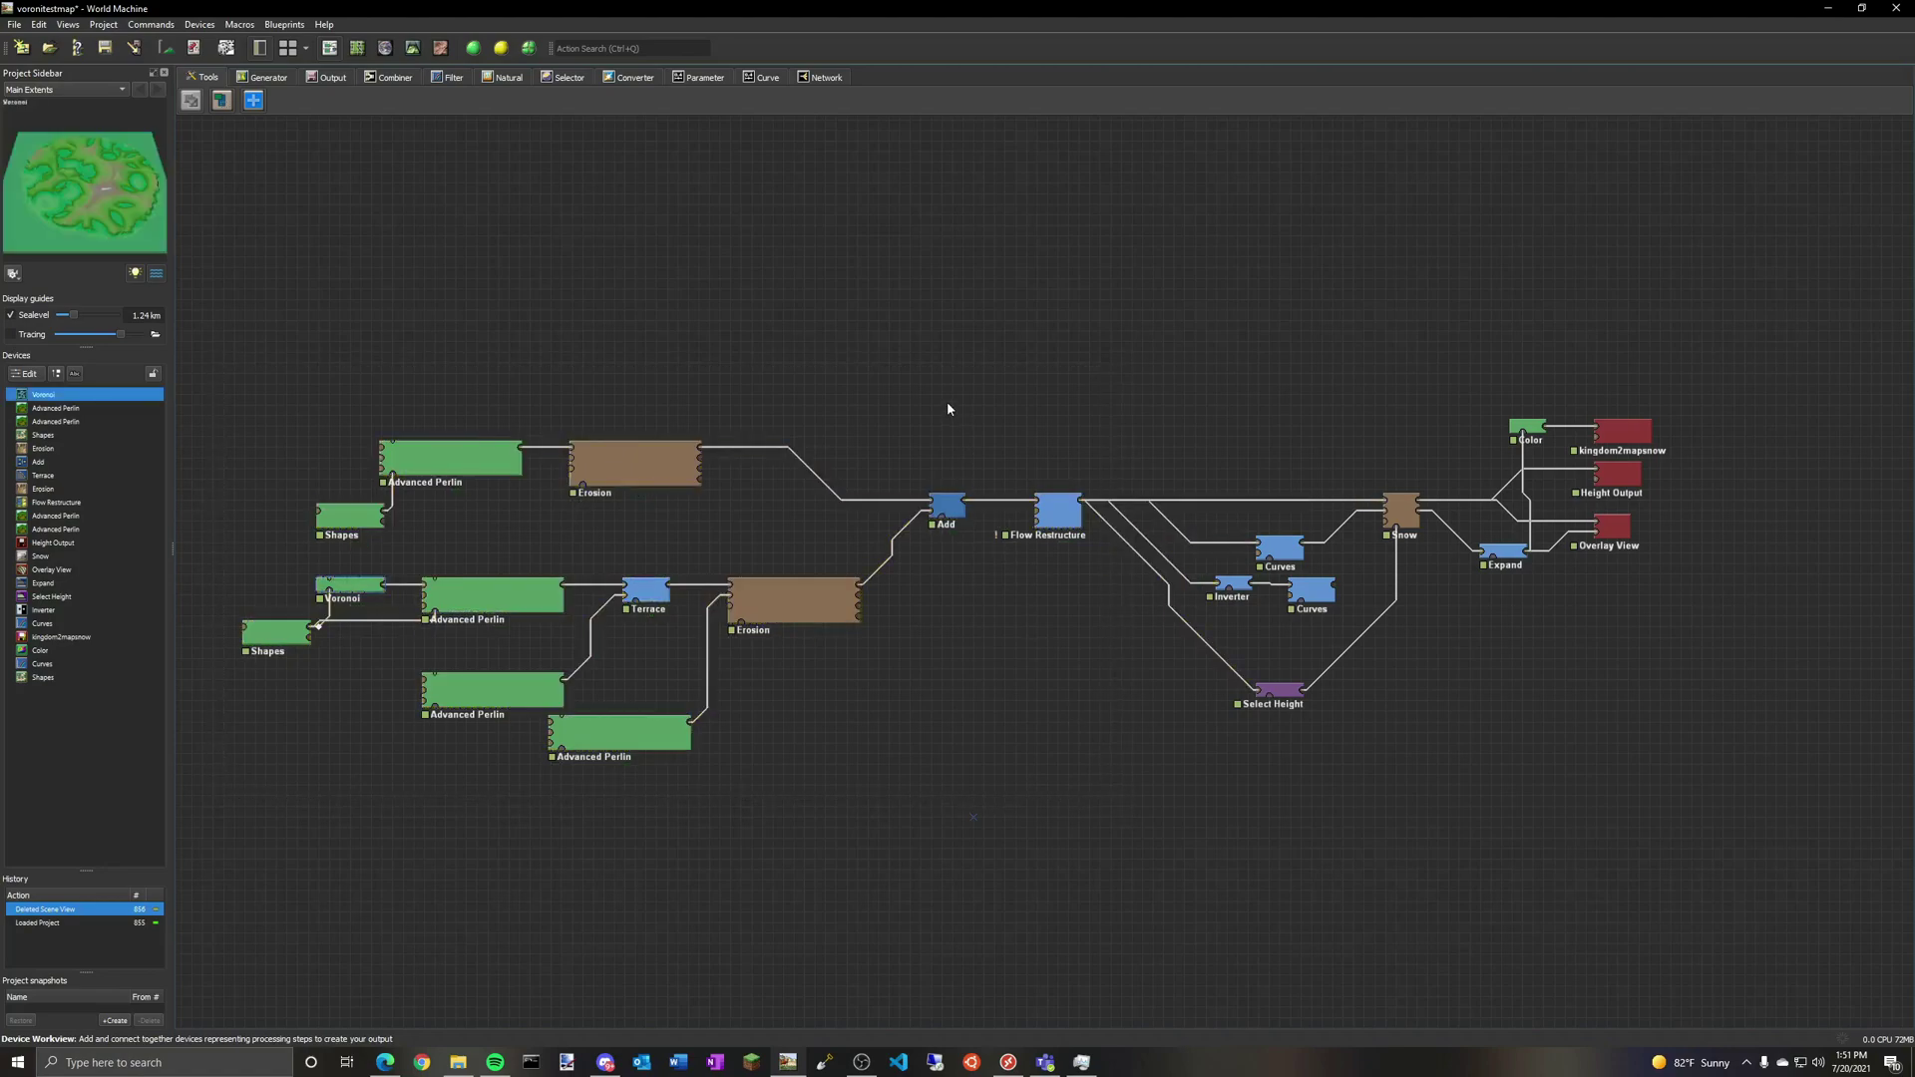
pyautogui.doubleClick(1067, 519)
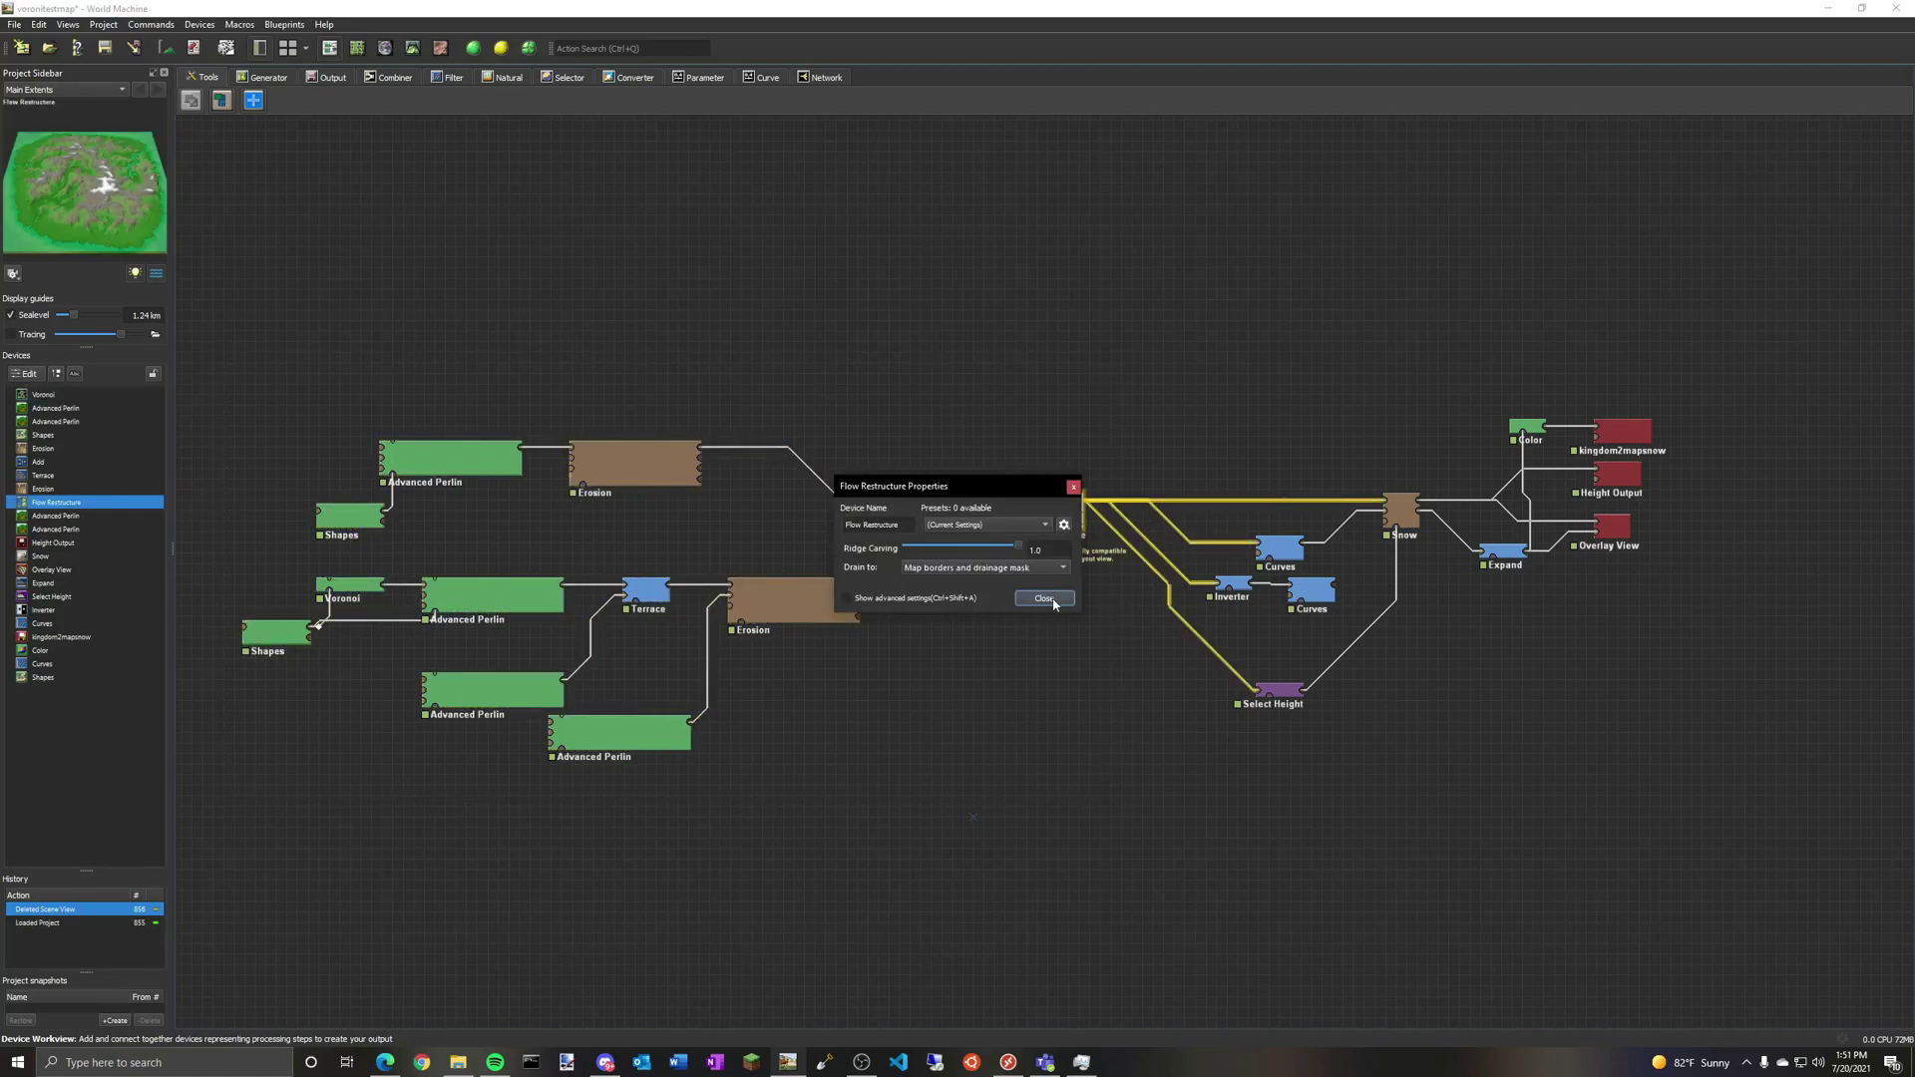
pyautogui.click(1054, 601)
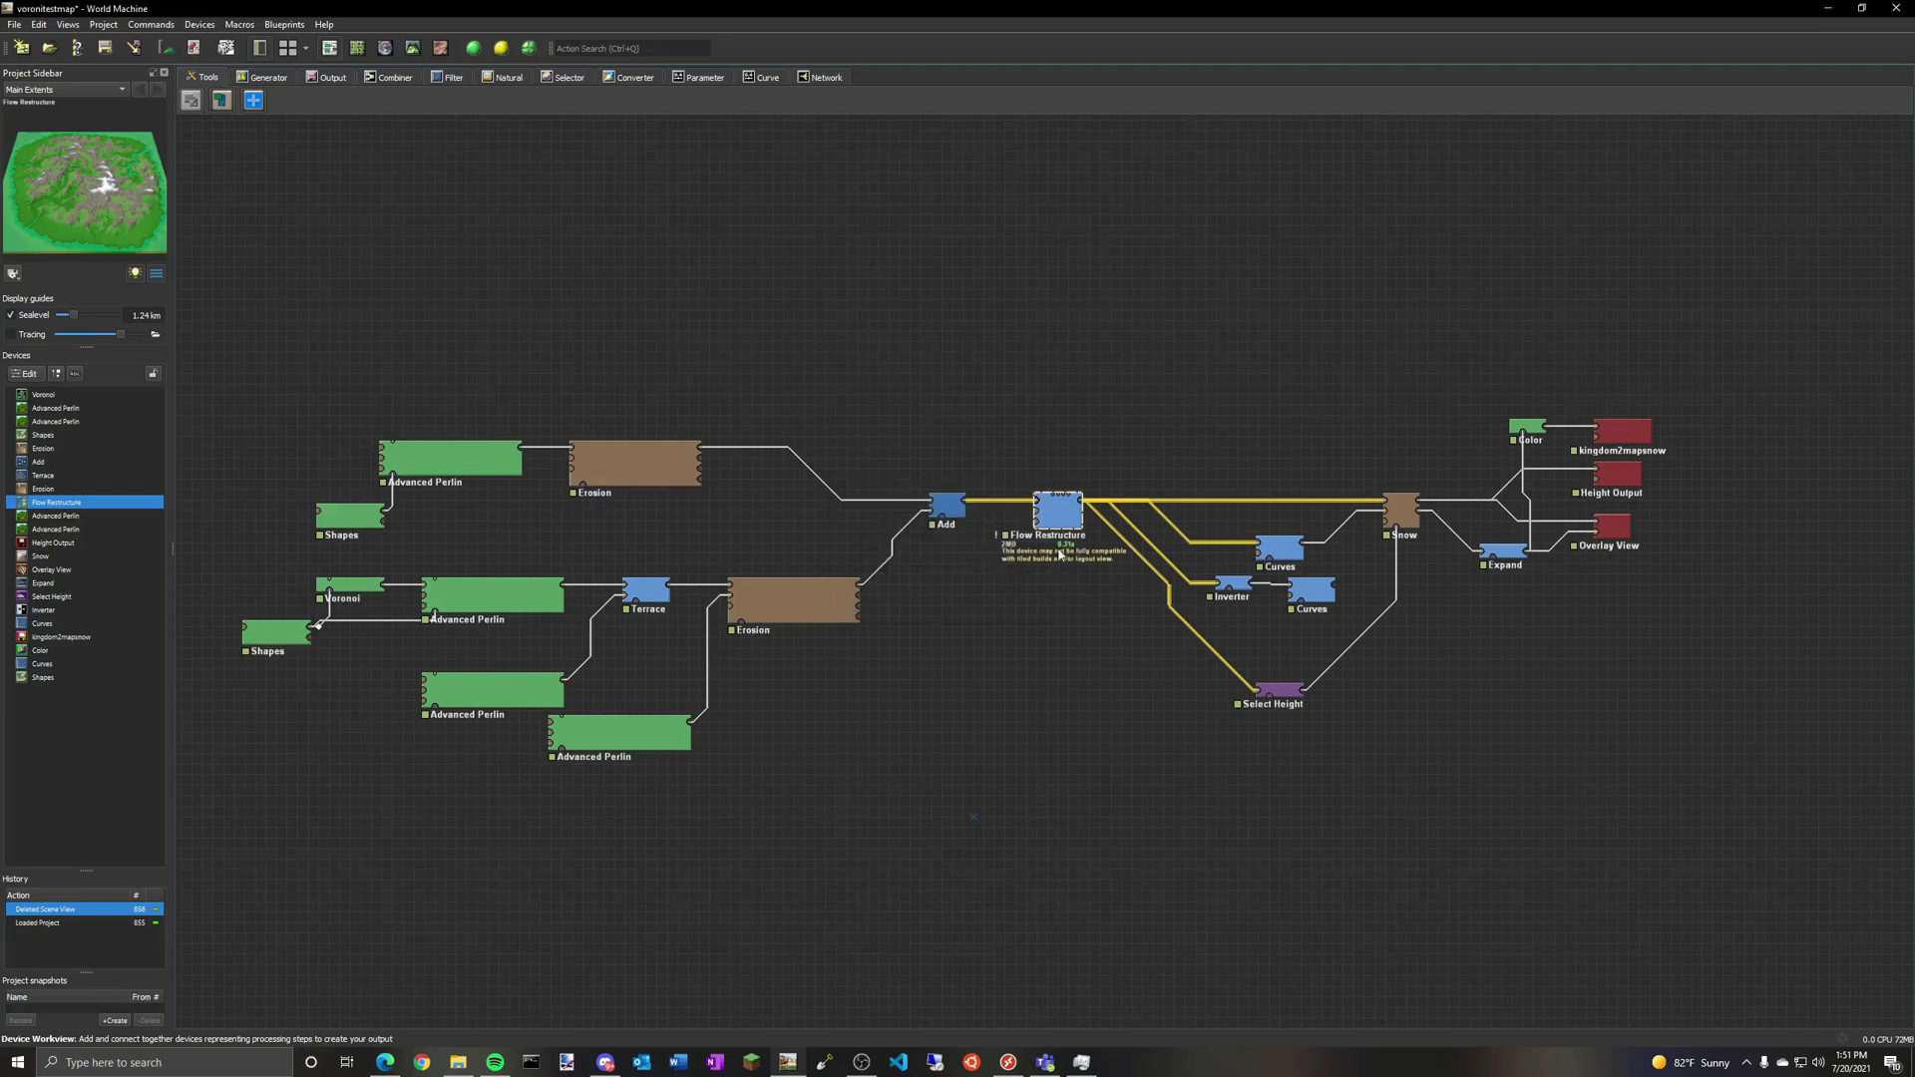
# Step: Examine the Flow Restructure terrain in 3D from several angles and return to the device network
pyautogui.click(412, 48)
pyautogui.moveTo(1135, 499); pyautogui.dragTo(1147, 419)
pyautogui.scroll(5, 1140, 407)
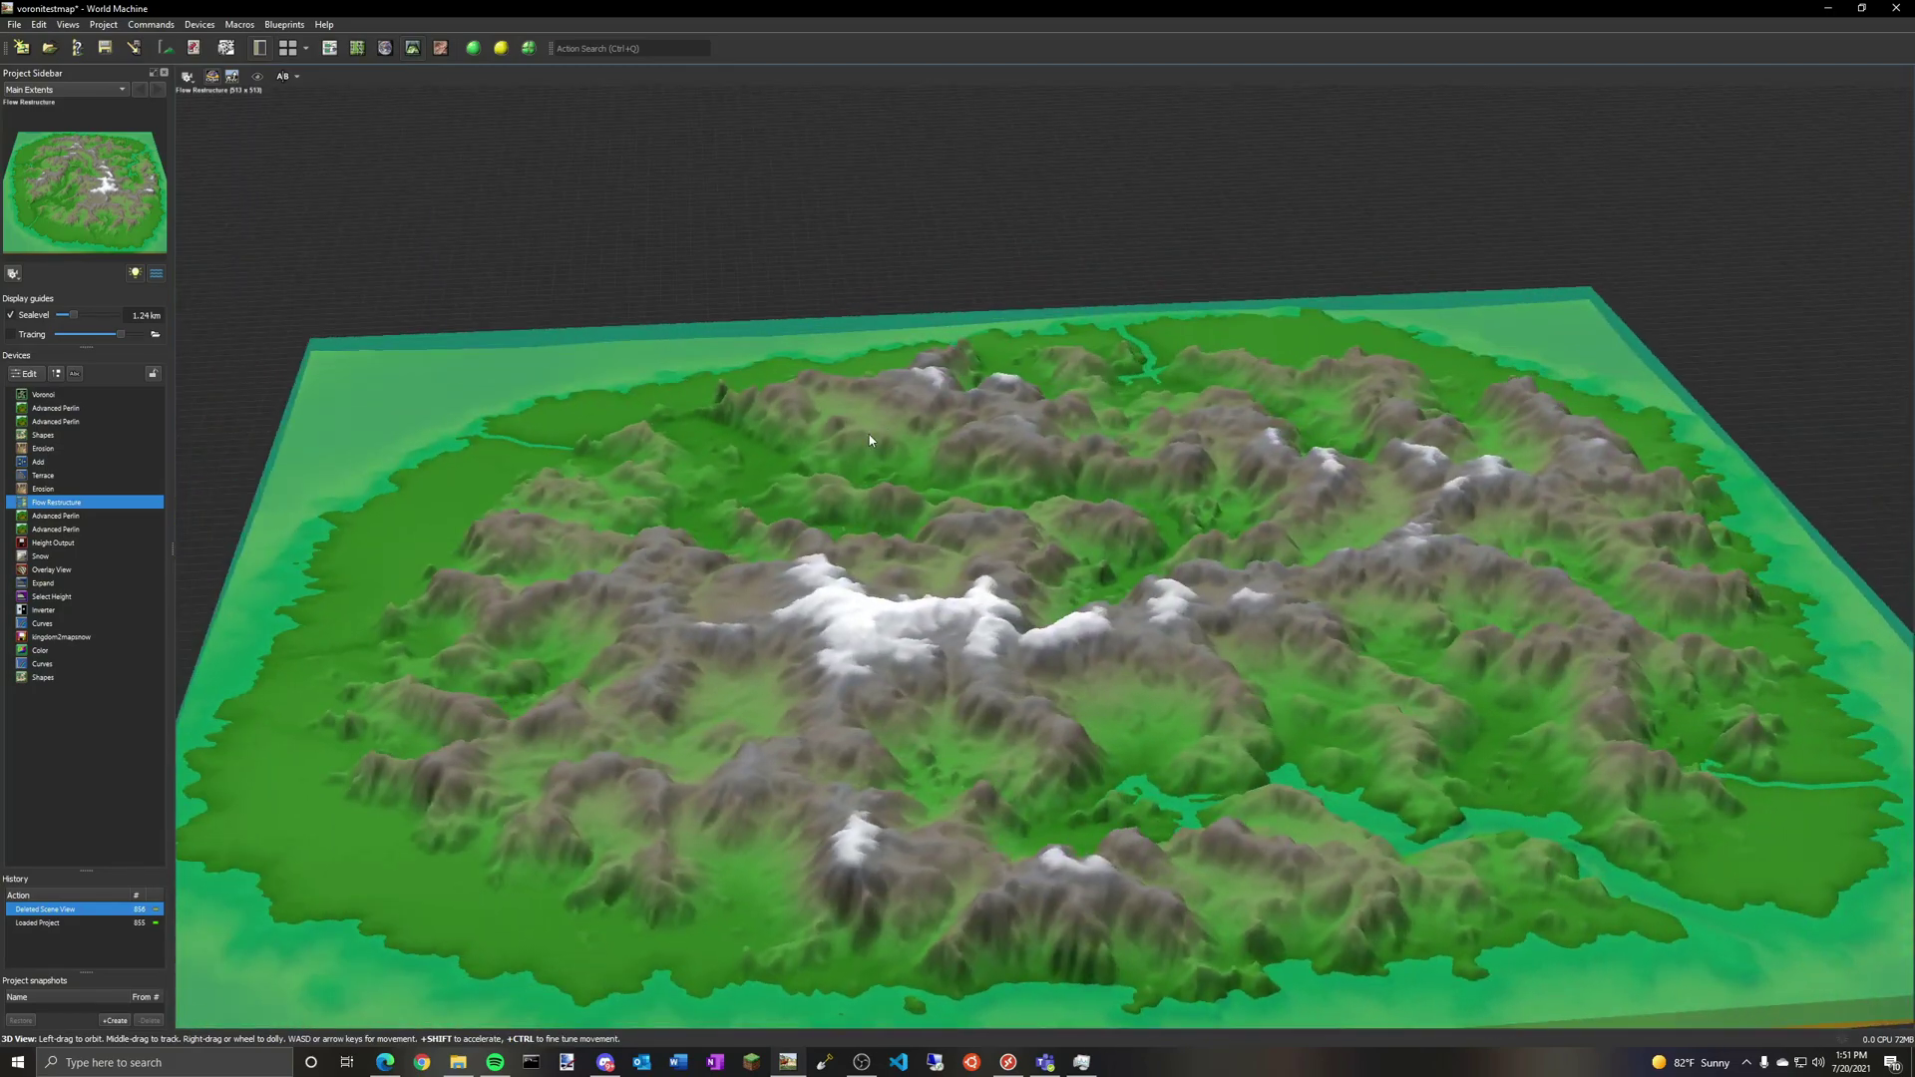
pyautogui.scroll(-3, 848, 429)
pyautogui.moveTo(822, 416); pyautogui.dragTo(599, 421)
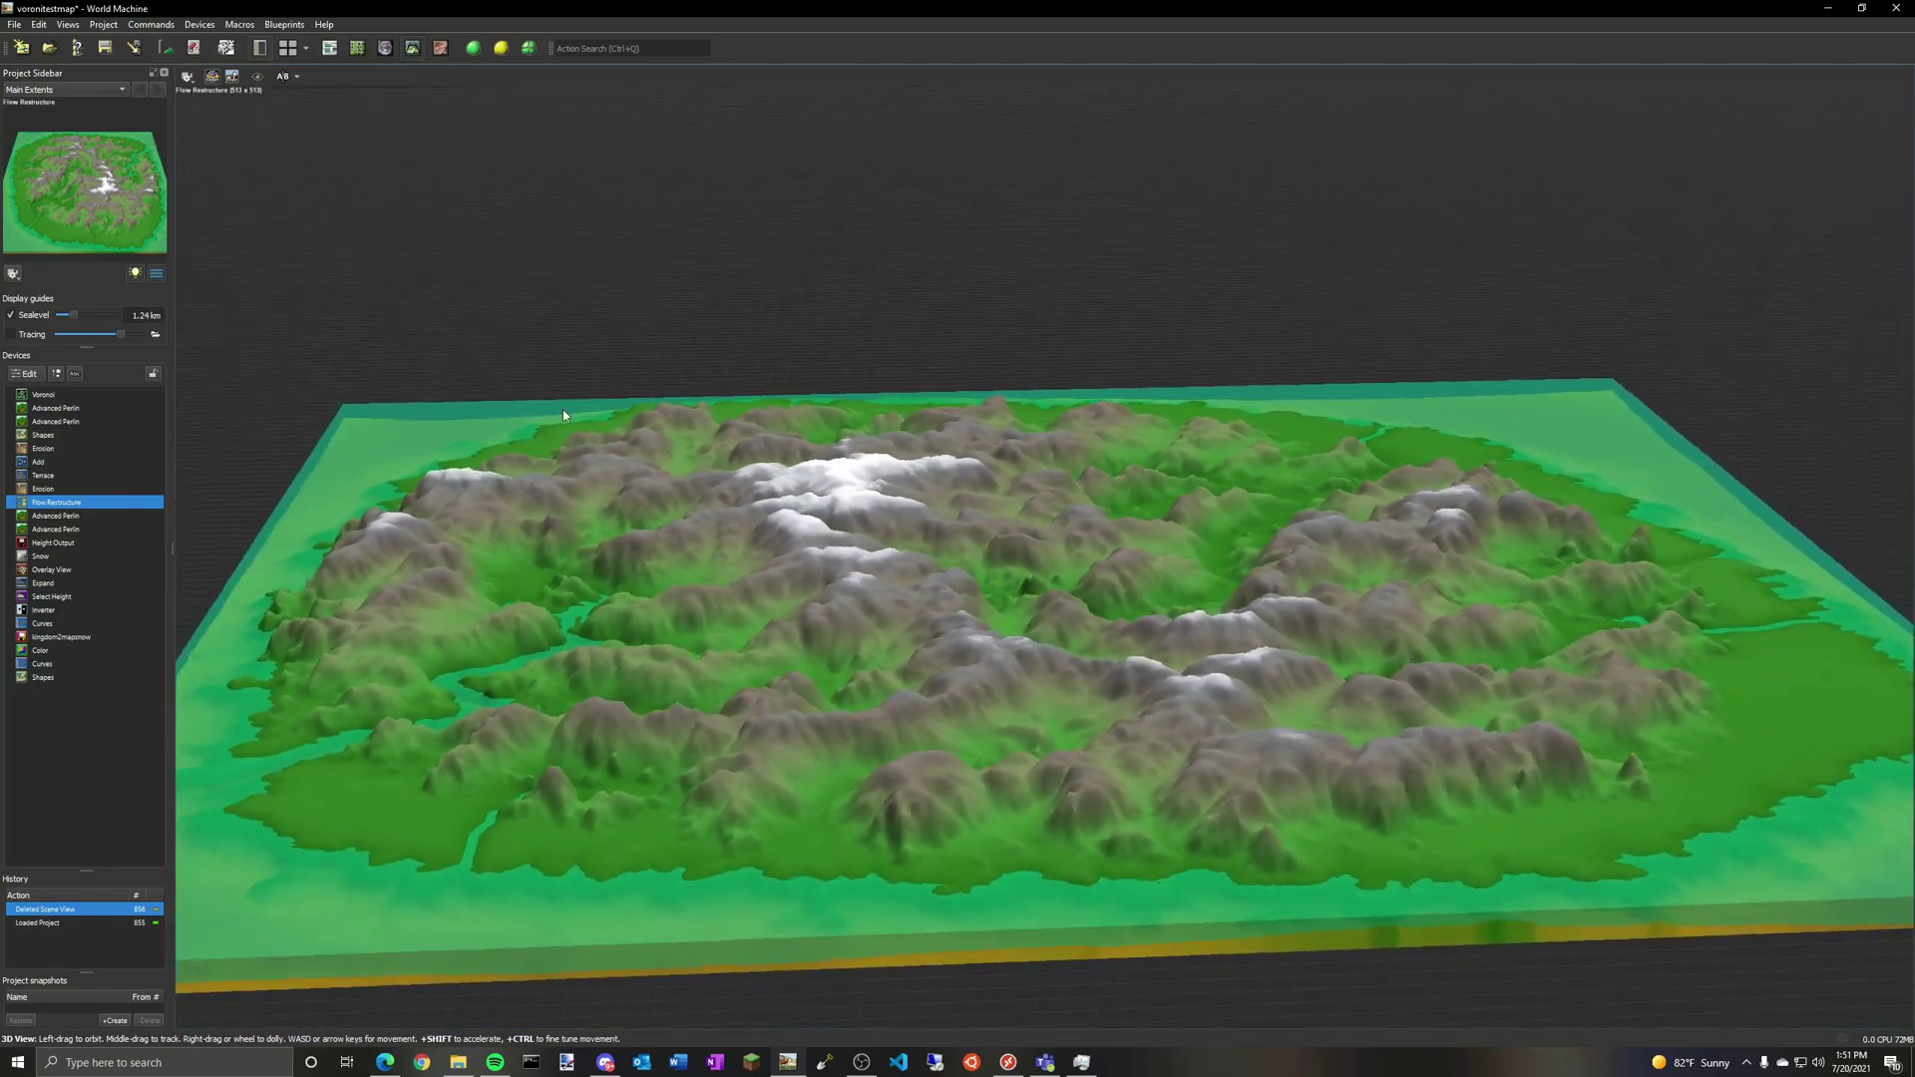
pyautogui.click(330, 48)
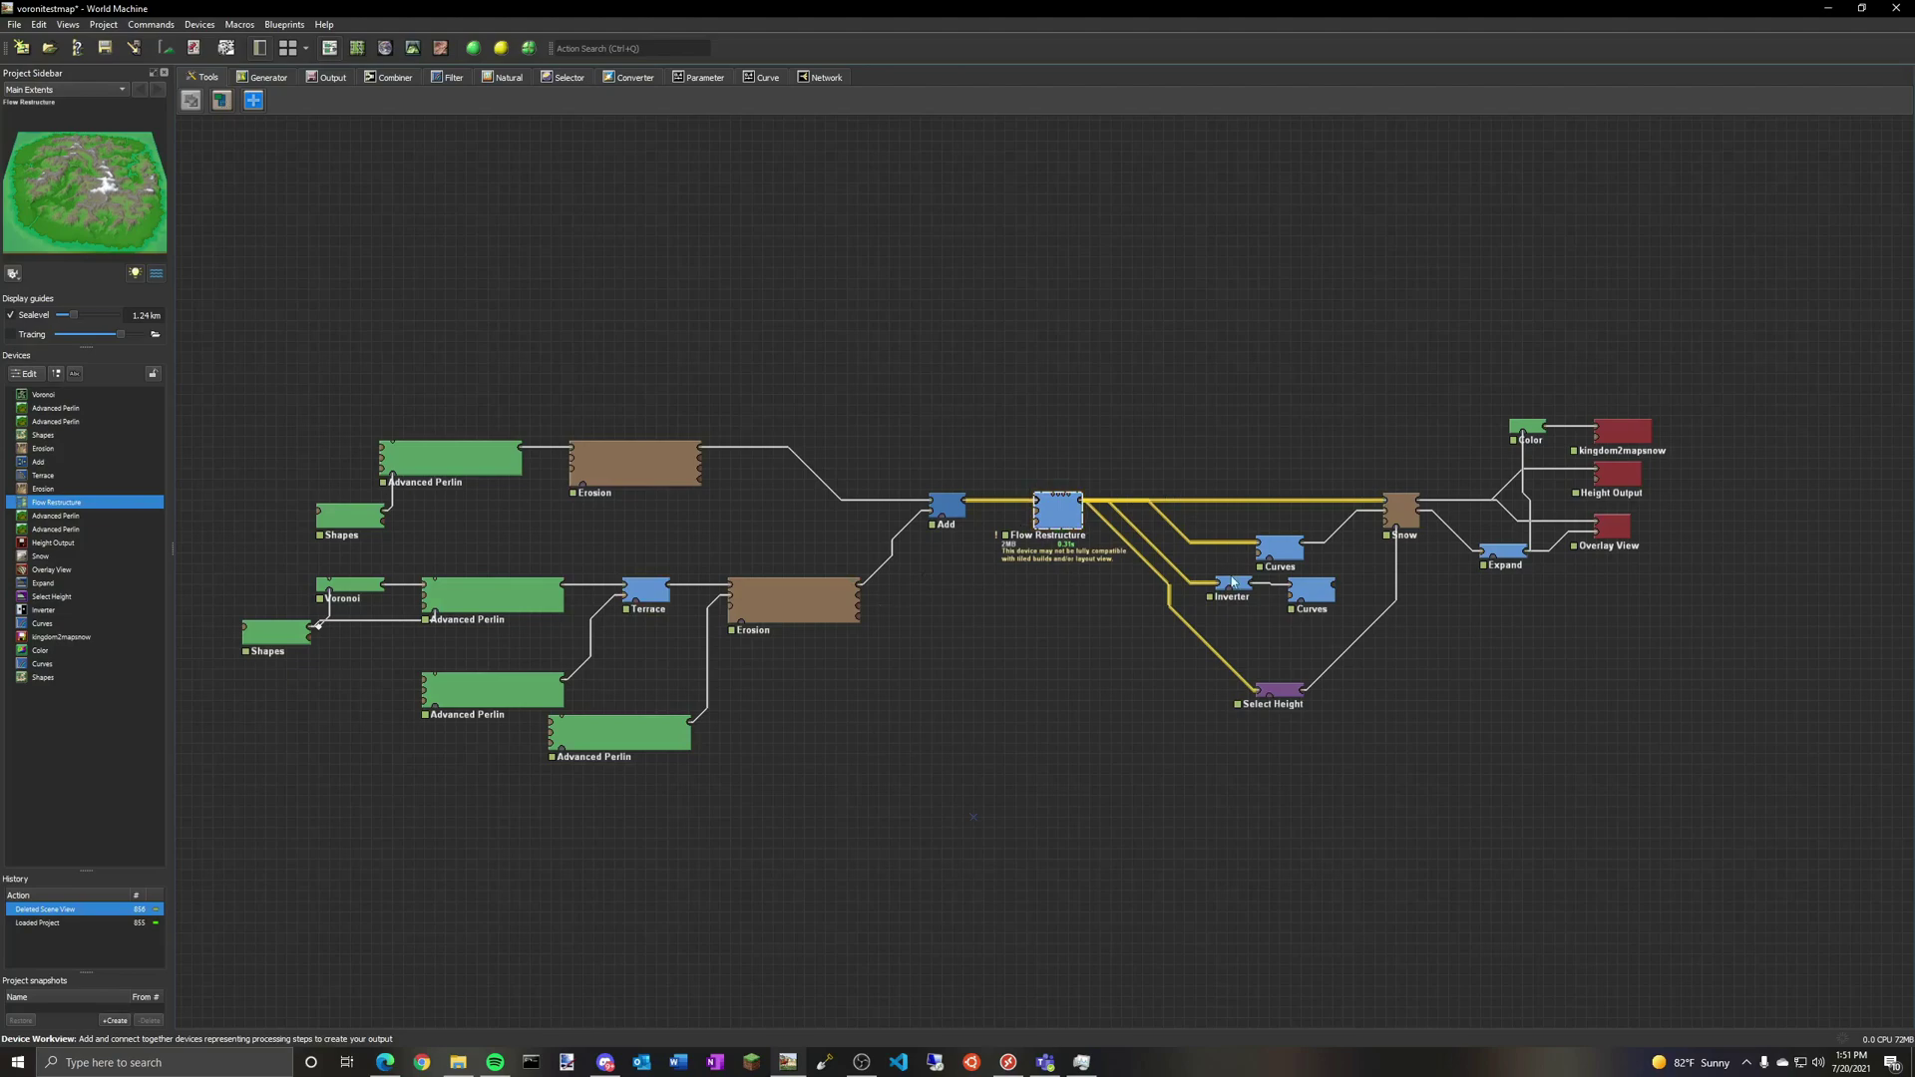
# Step: Look over the part of the network that runs from Flow Restructure through Snow to the output devices
pyautogui.click(963, 682)
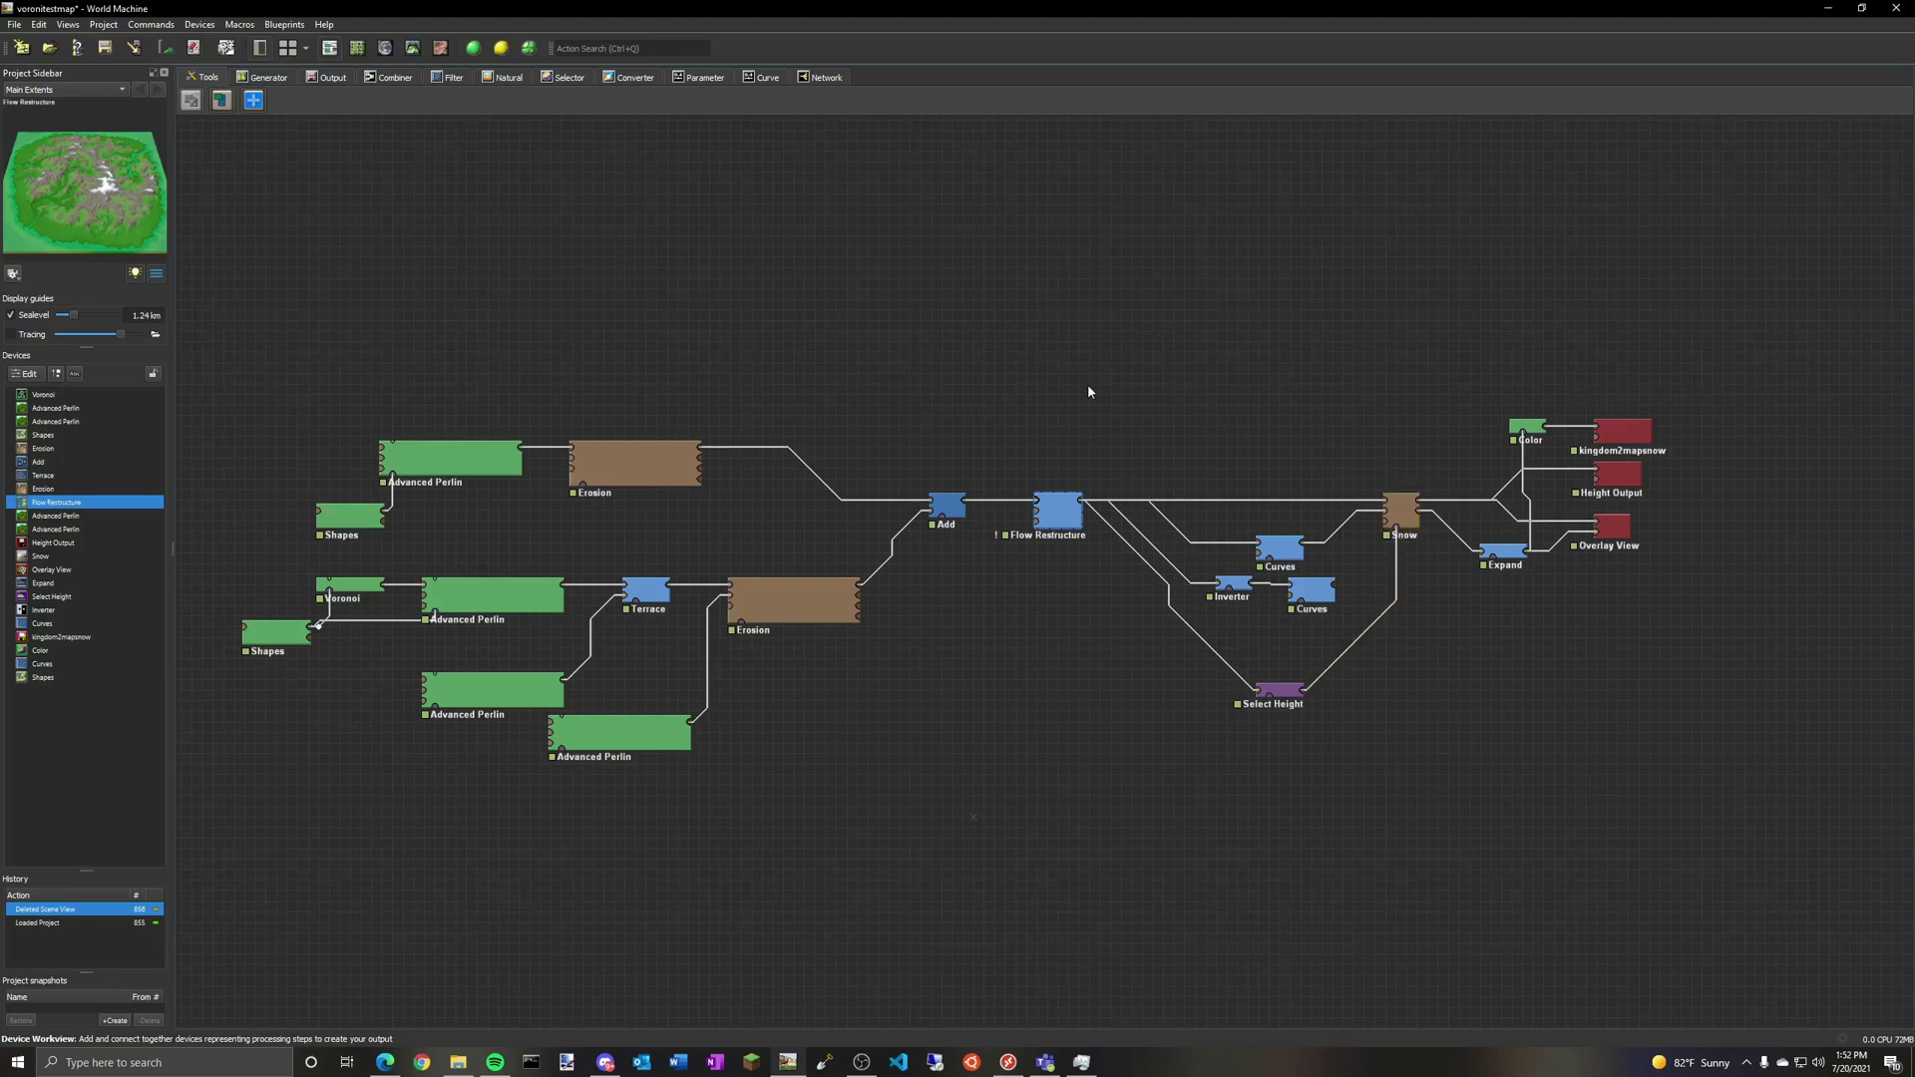
pyautogui.moveTo(1096, 353); pyautogui.dragTo(1655, 823)
pyautogui.click(1683, 778)
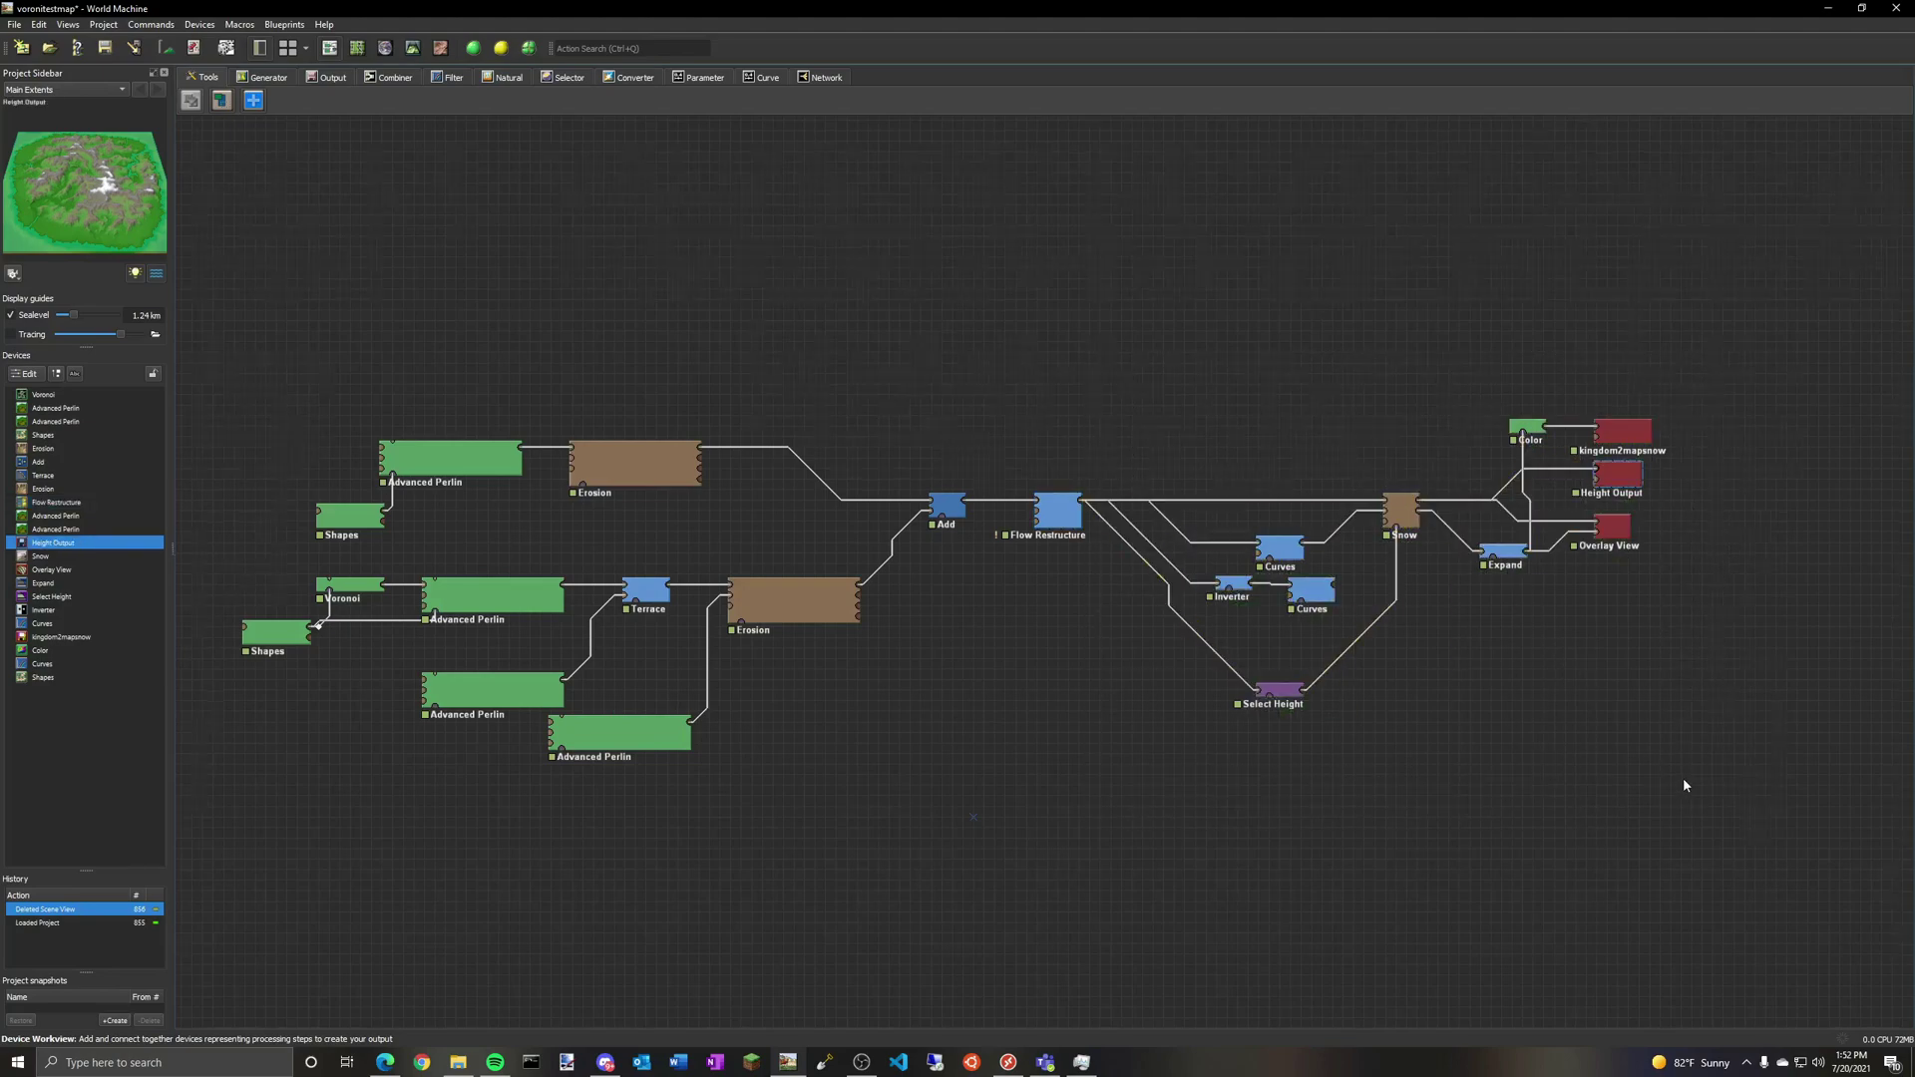
pyautogui.moveTo(1684, 786); pyautogui.dragTo(983, 795, button='middle')
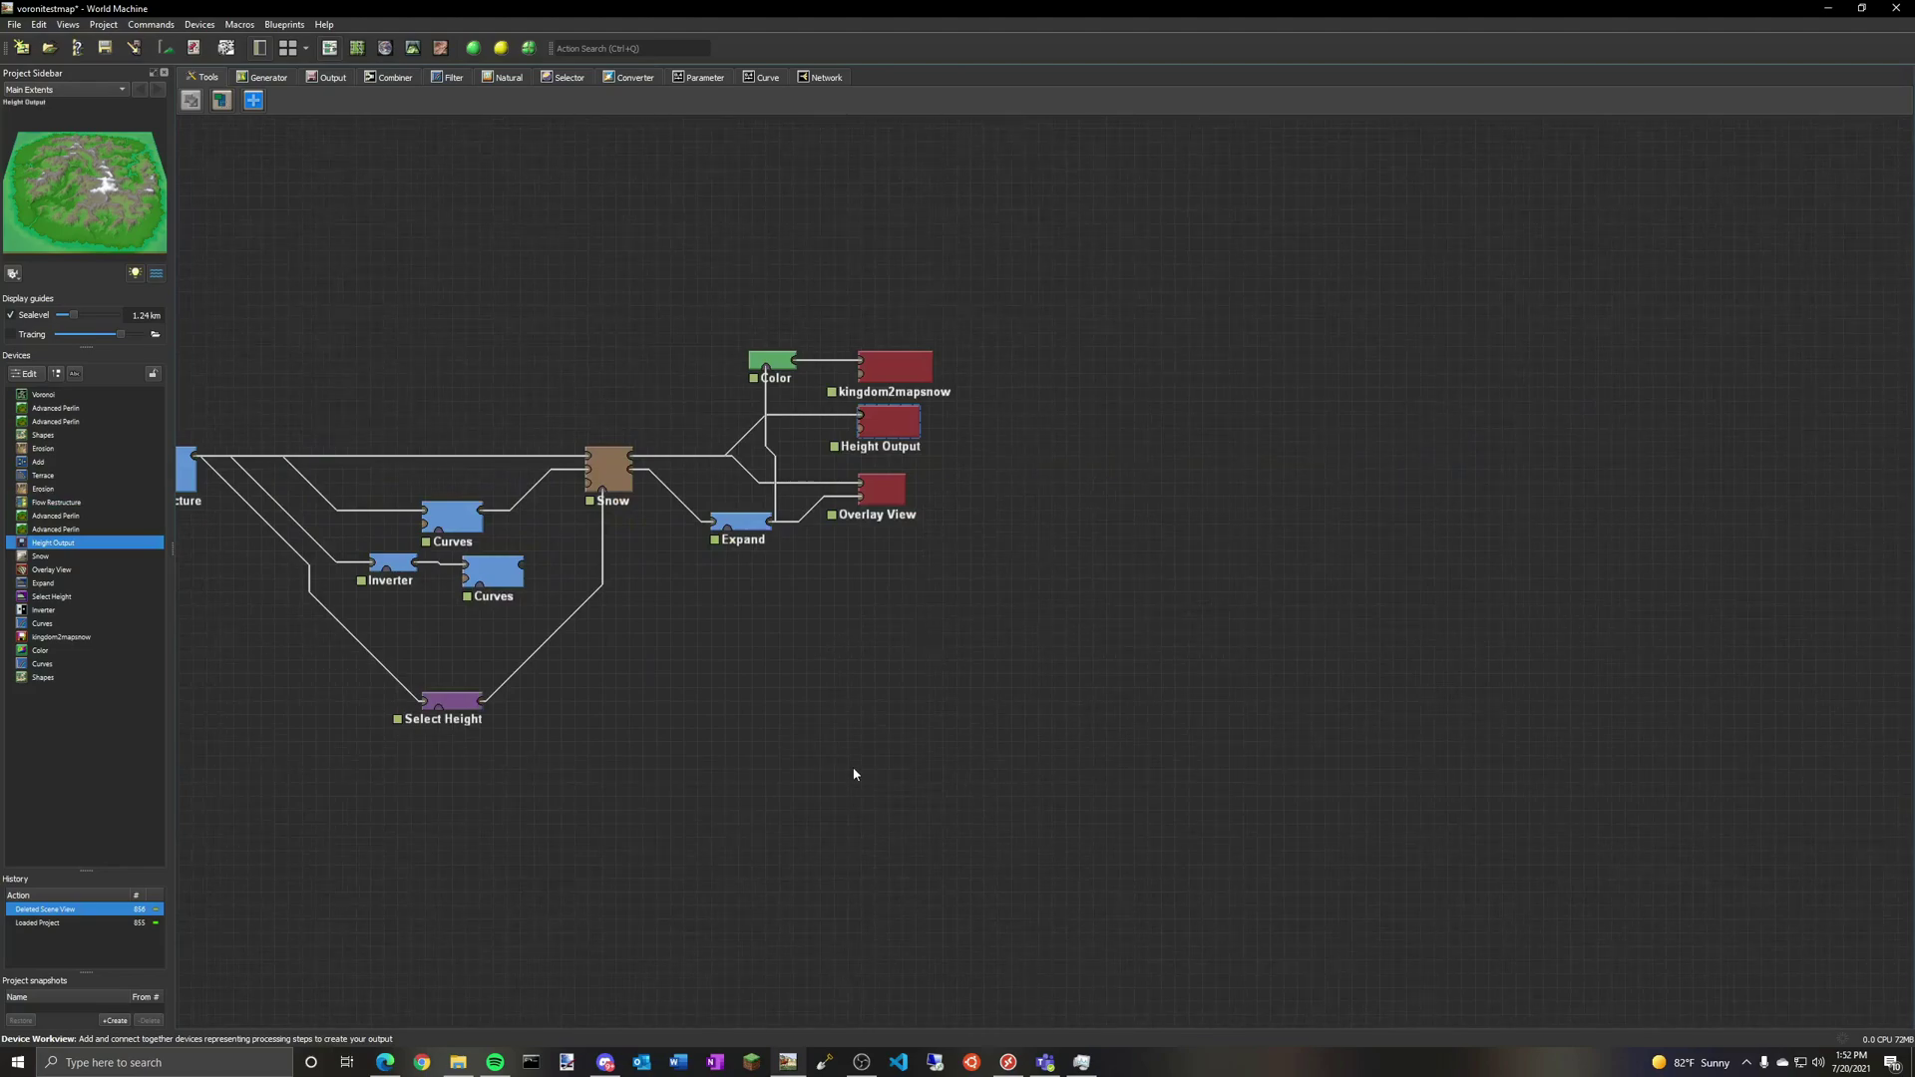
pyautogui.moveTo(854, 774); pyautogui.dragTo(1085, 815, button='middle')
pyautogui.scroll(1, 1086, 814)
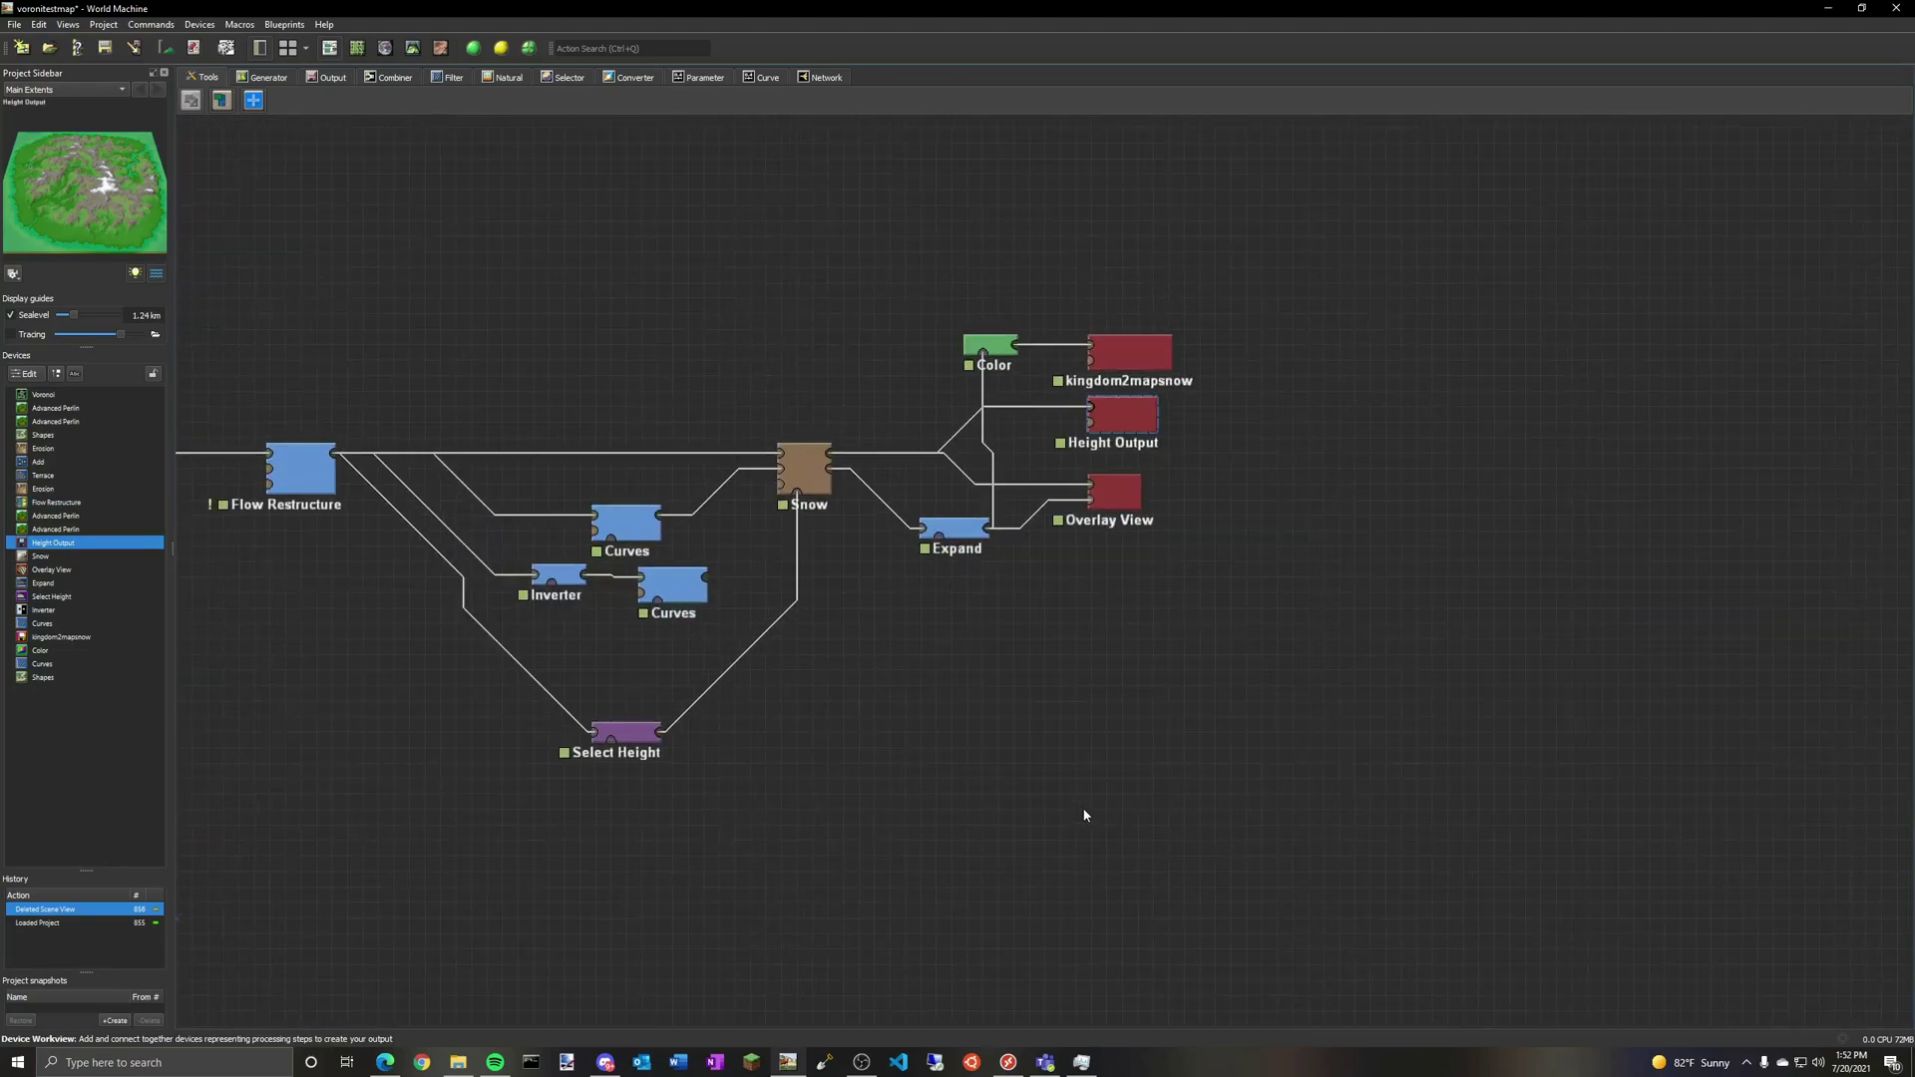
pyautogui.moveTo(1086, 675); pyautogui.dragTo(1091, 718, button='middle')
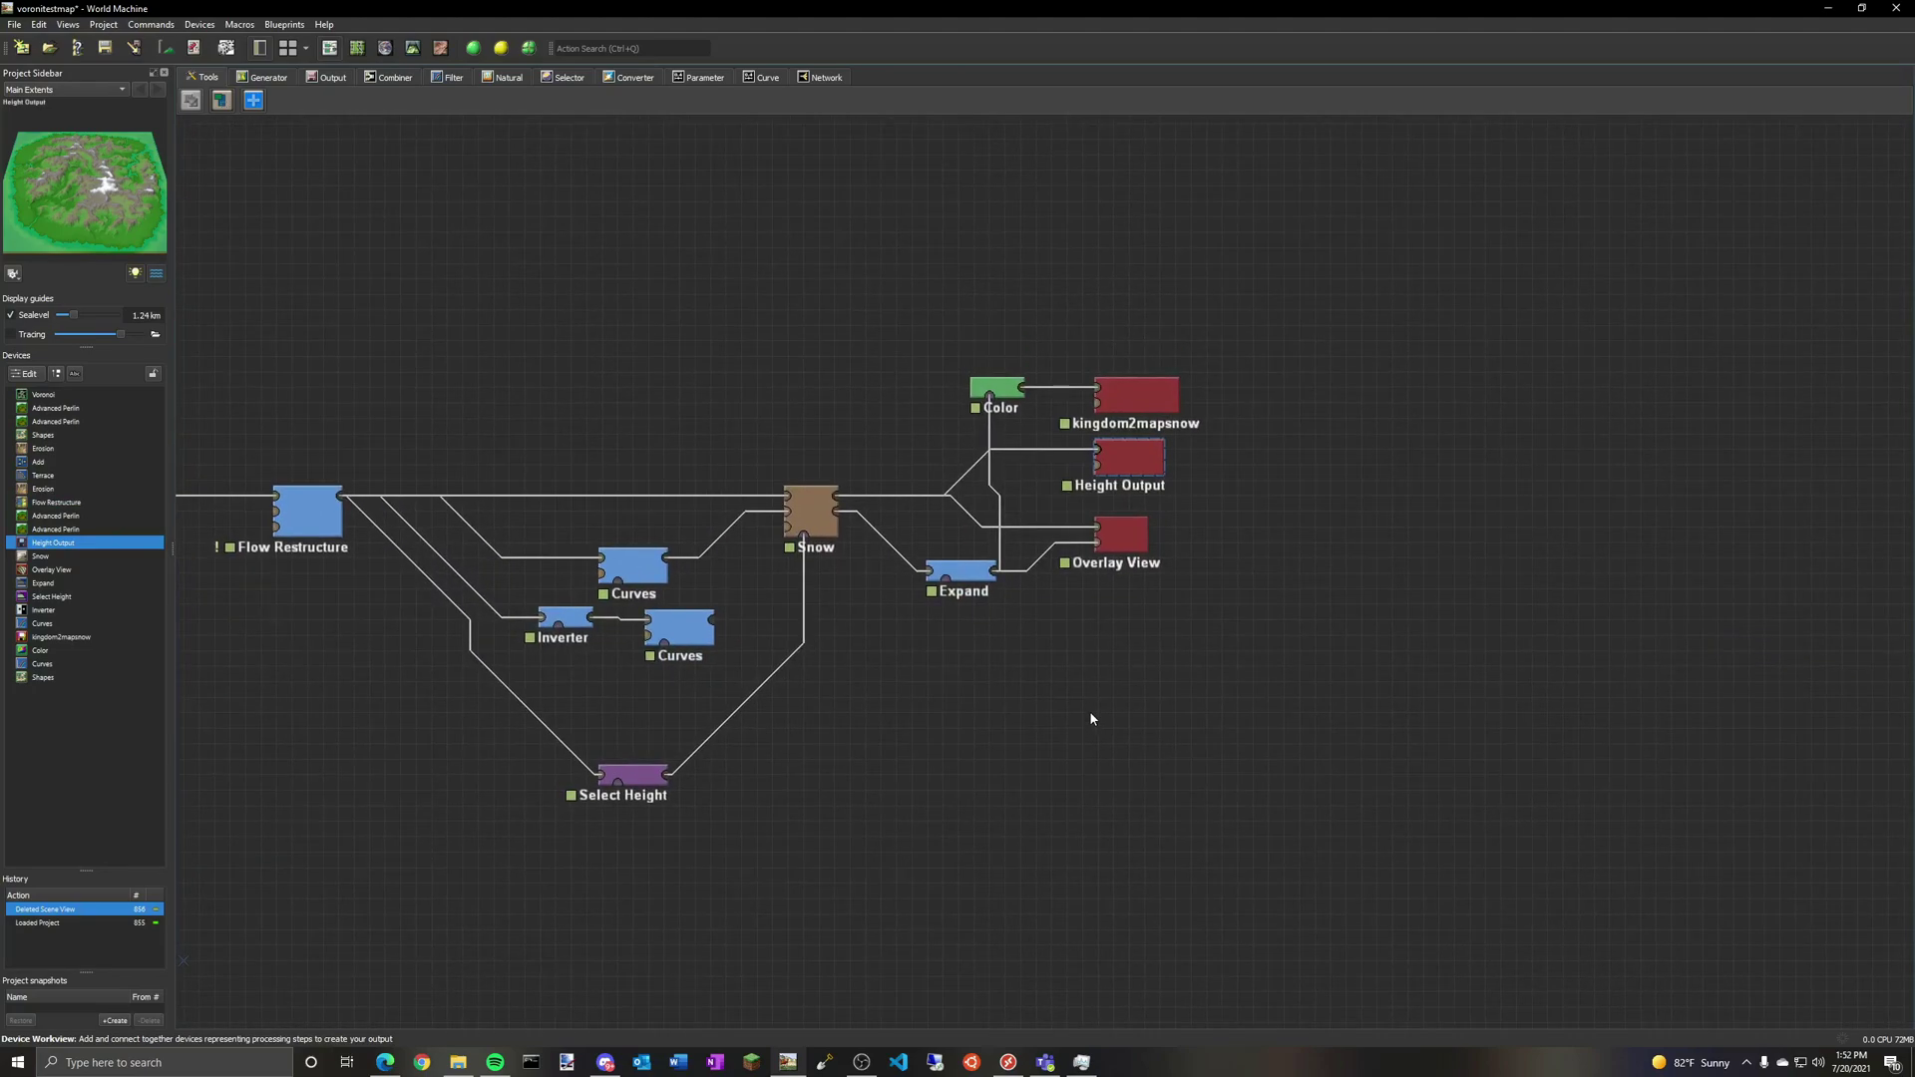
# Step: Add a second Snow device in the empty area above the network and delete it again
pyautogui.click(817, 513)
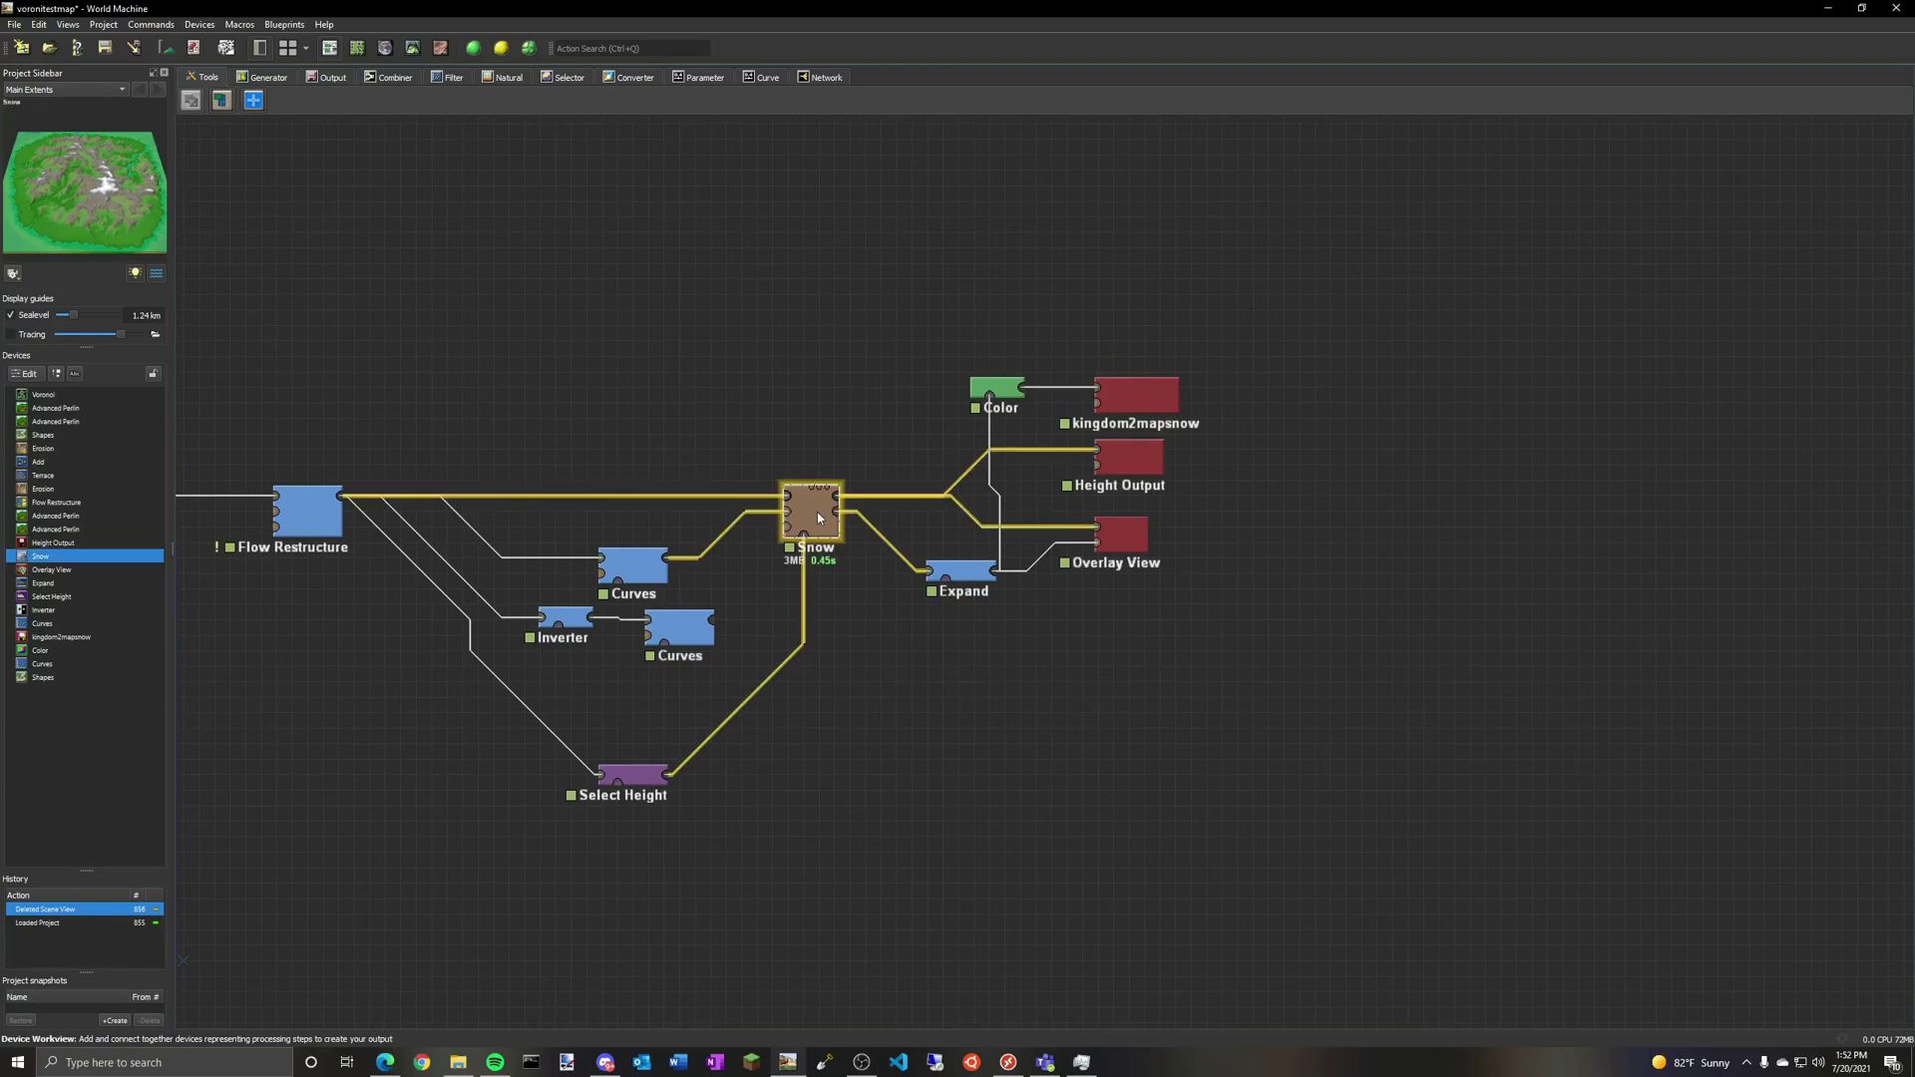
pyautogui.click(503, 77)
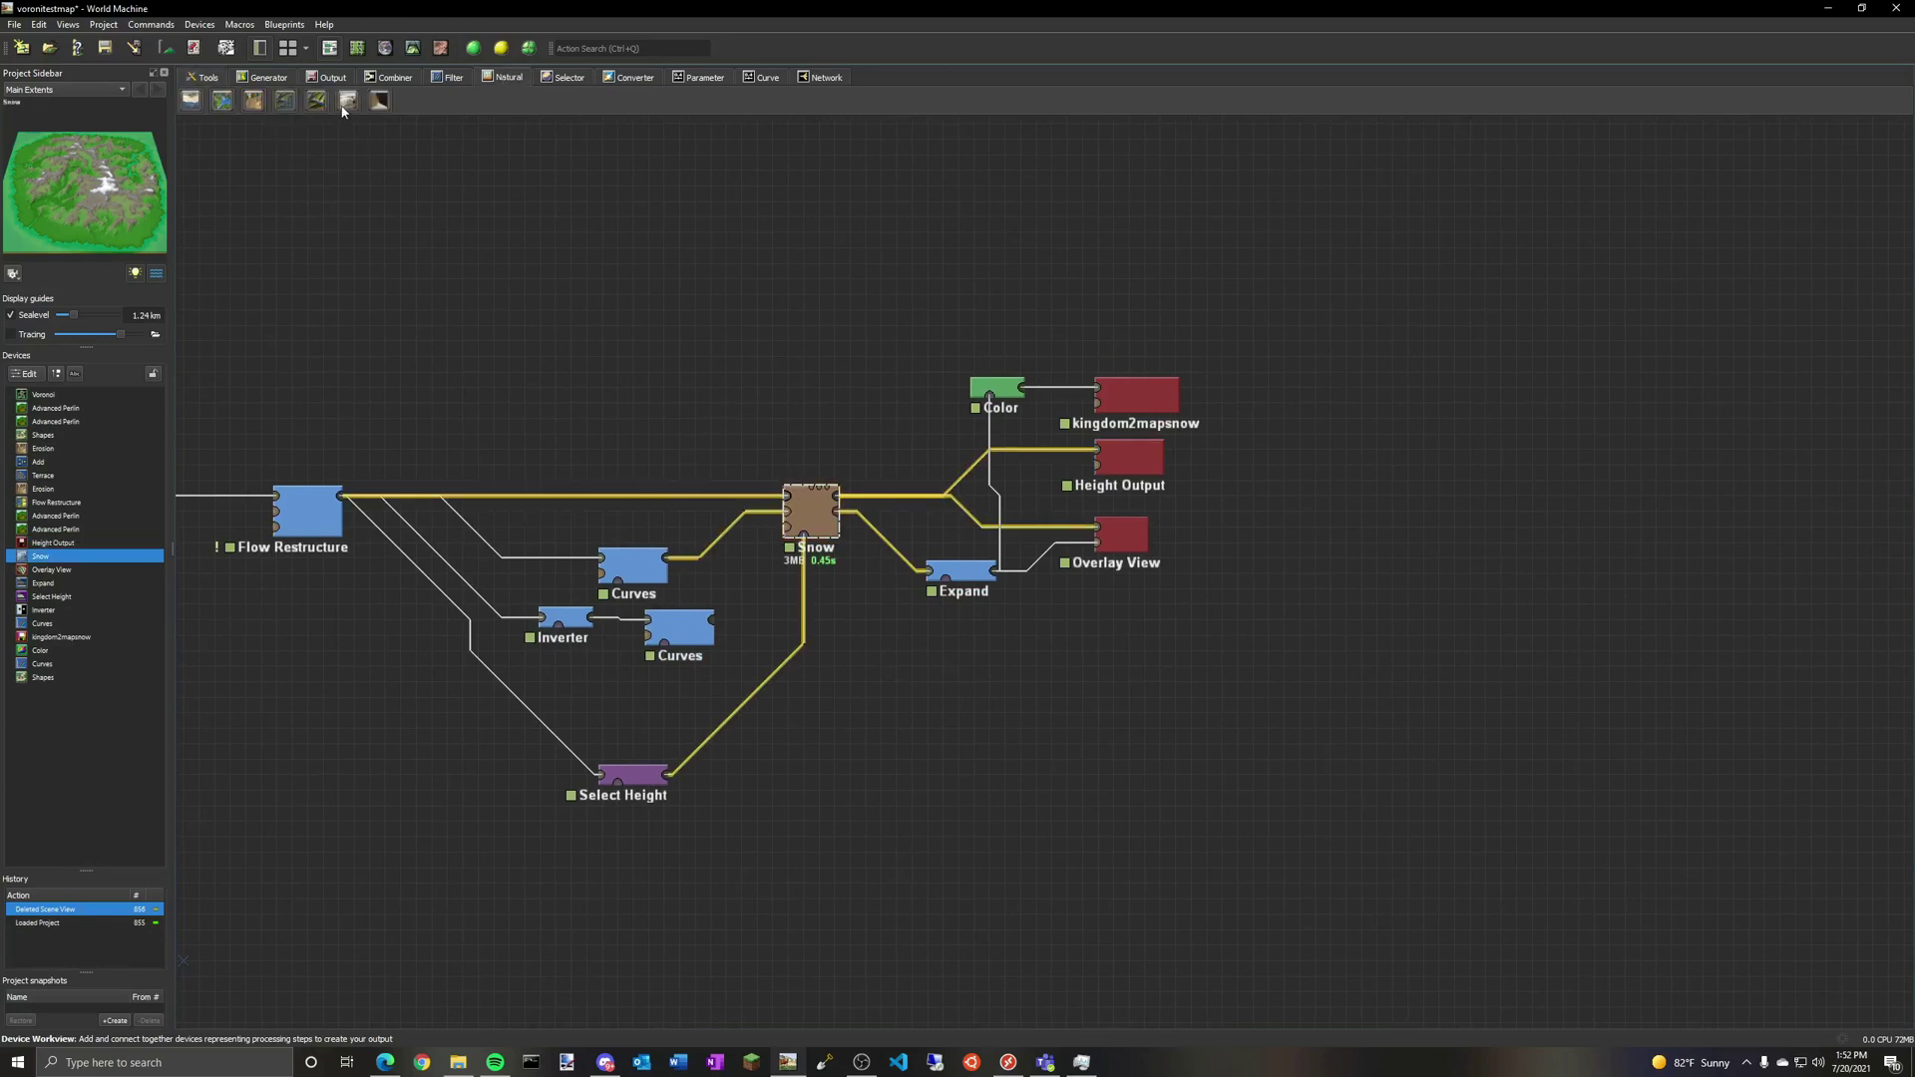
pyautogui.moveTo(342, 110); pyautogui.dragTo(611, 310)
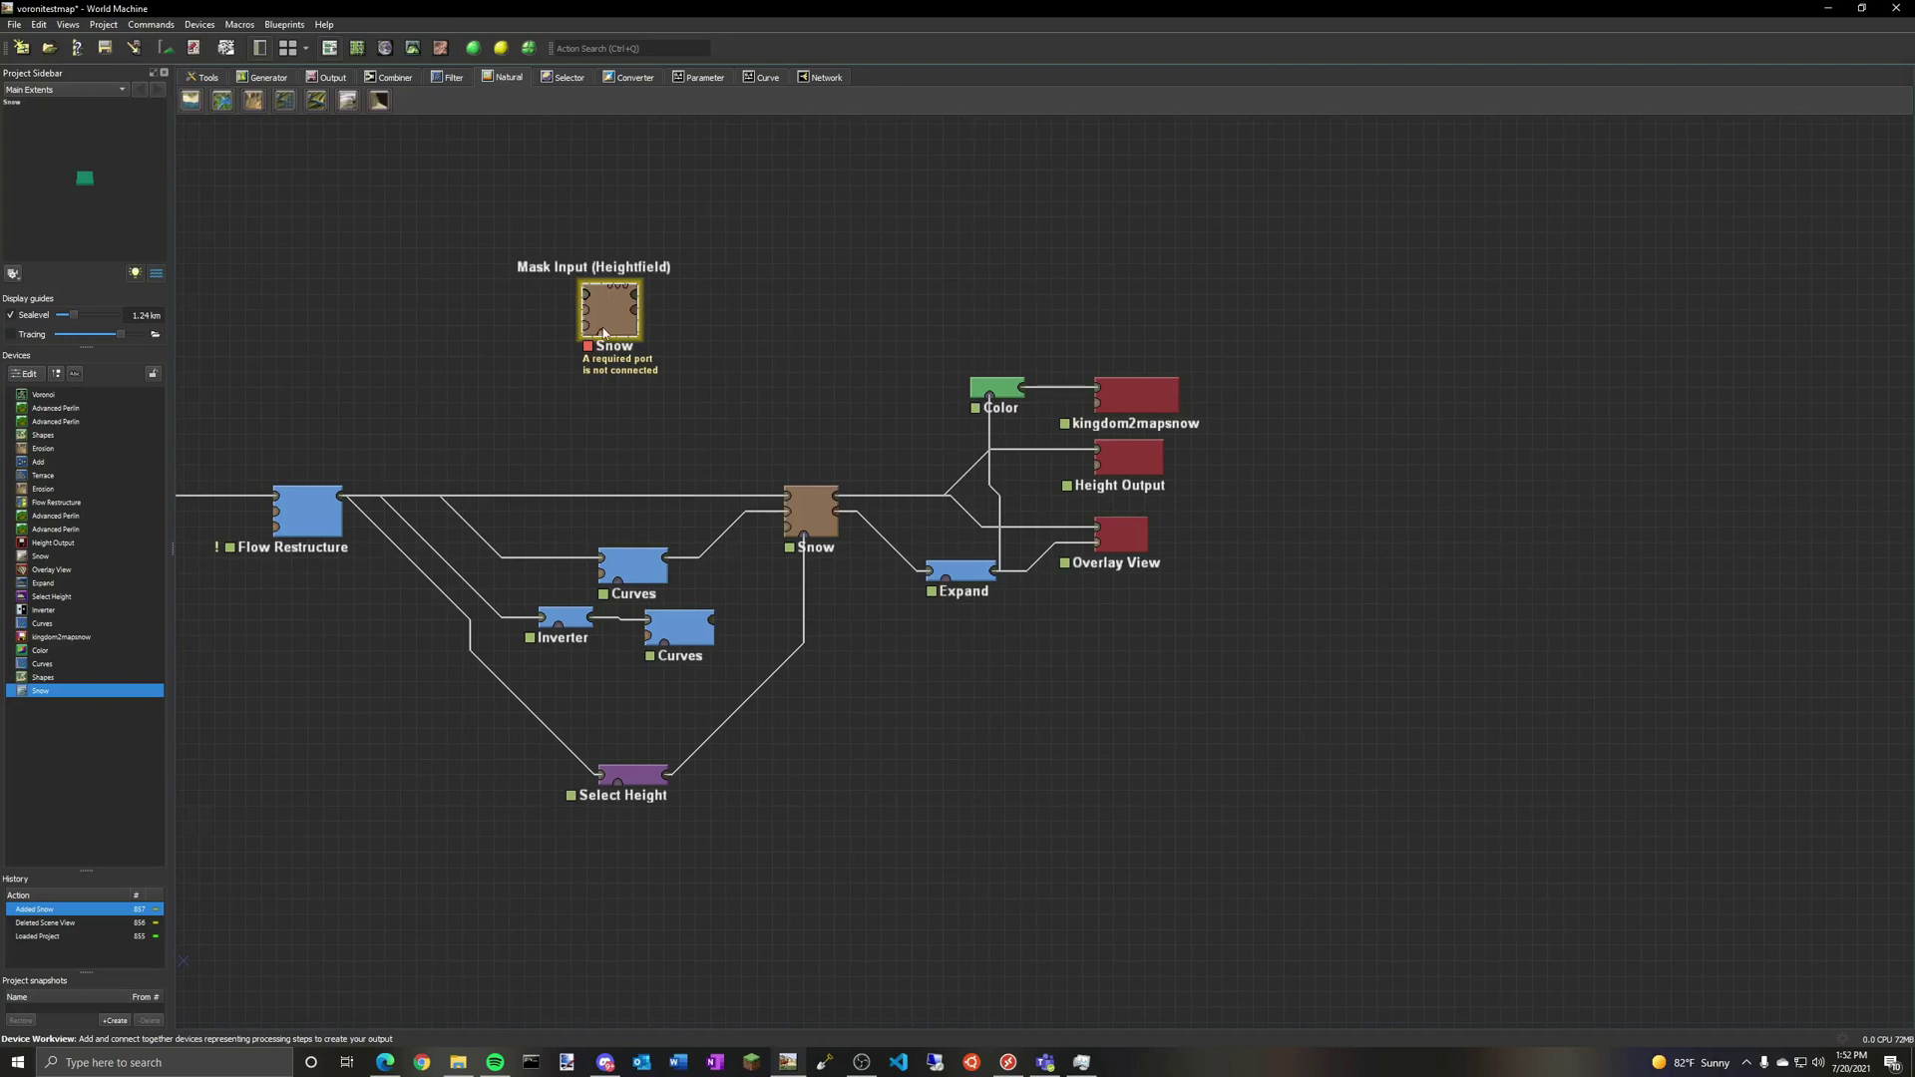
pyautogui.press('Delete')
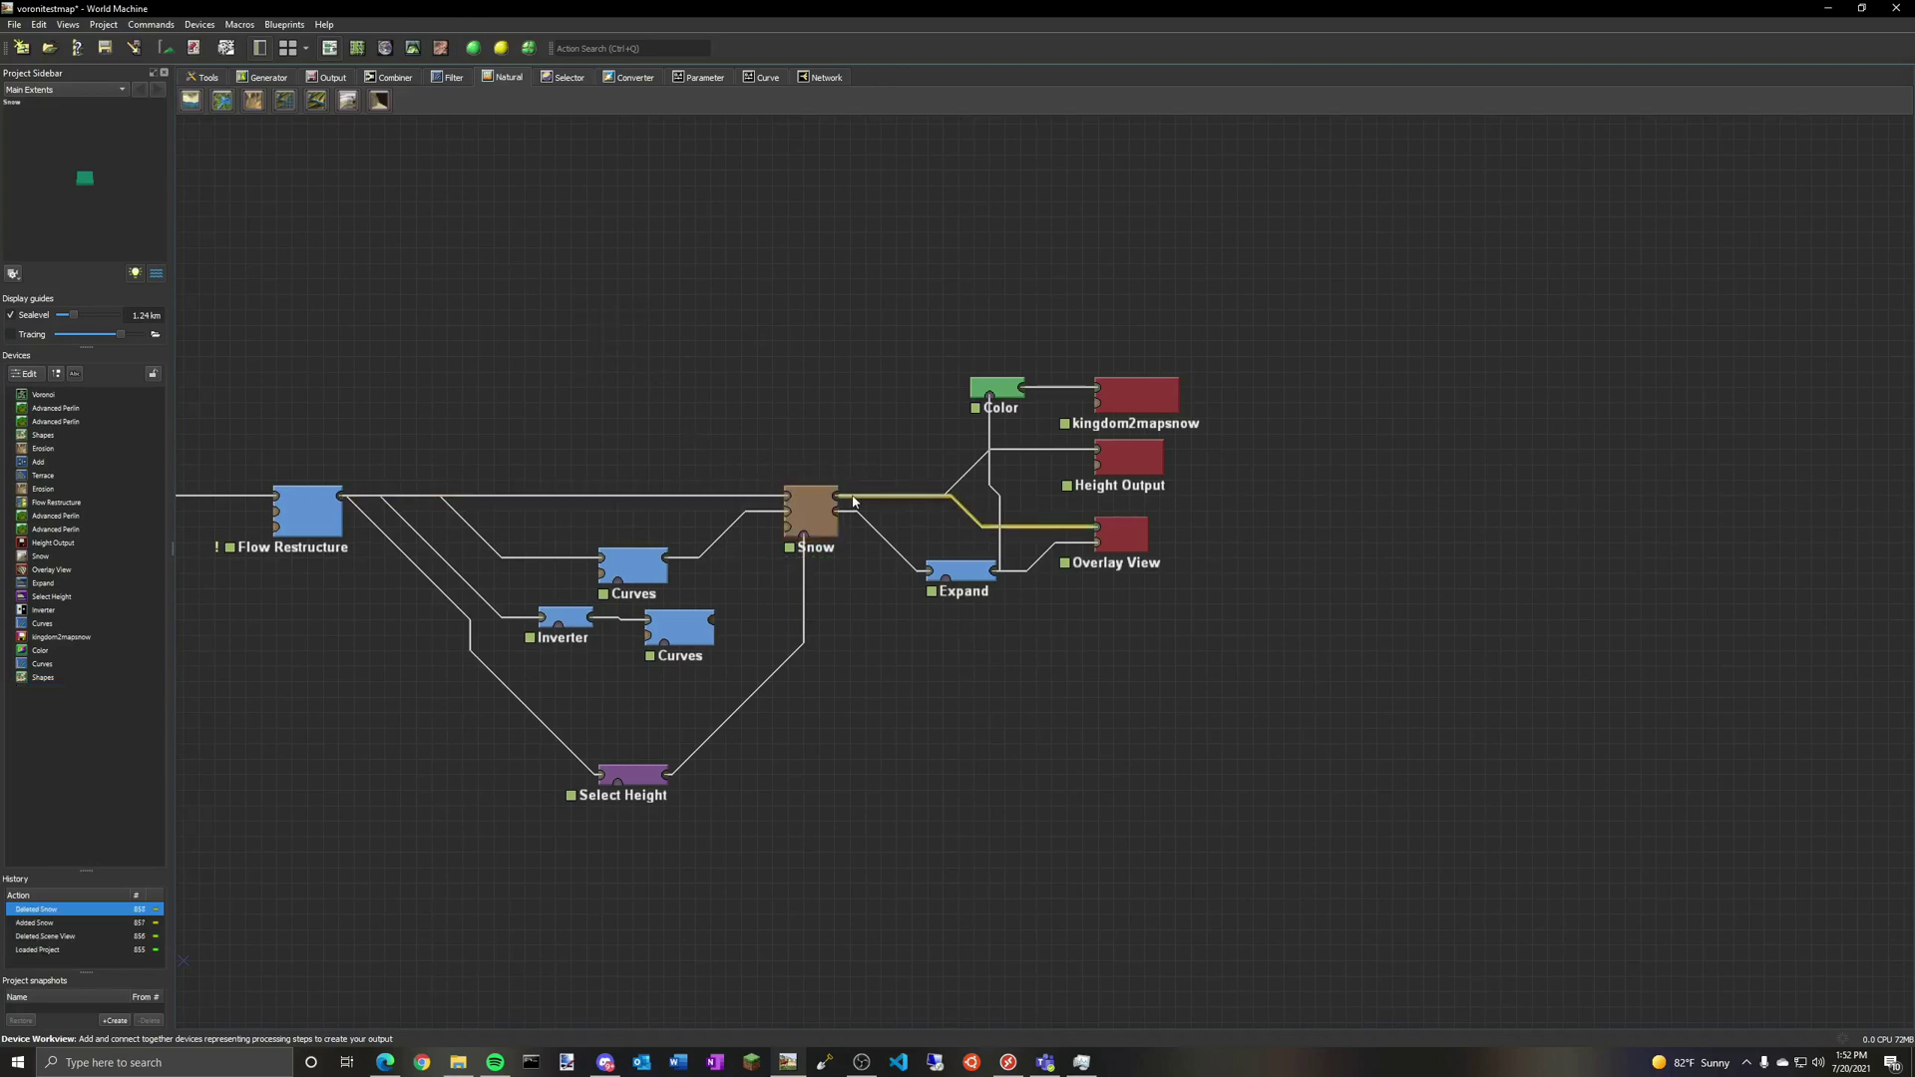
# Step: Look over the Snow and output devices and check the properties of the Overlay View device
pyautogui.click(783, 529)
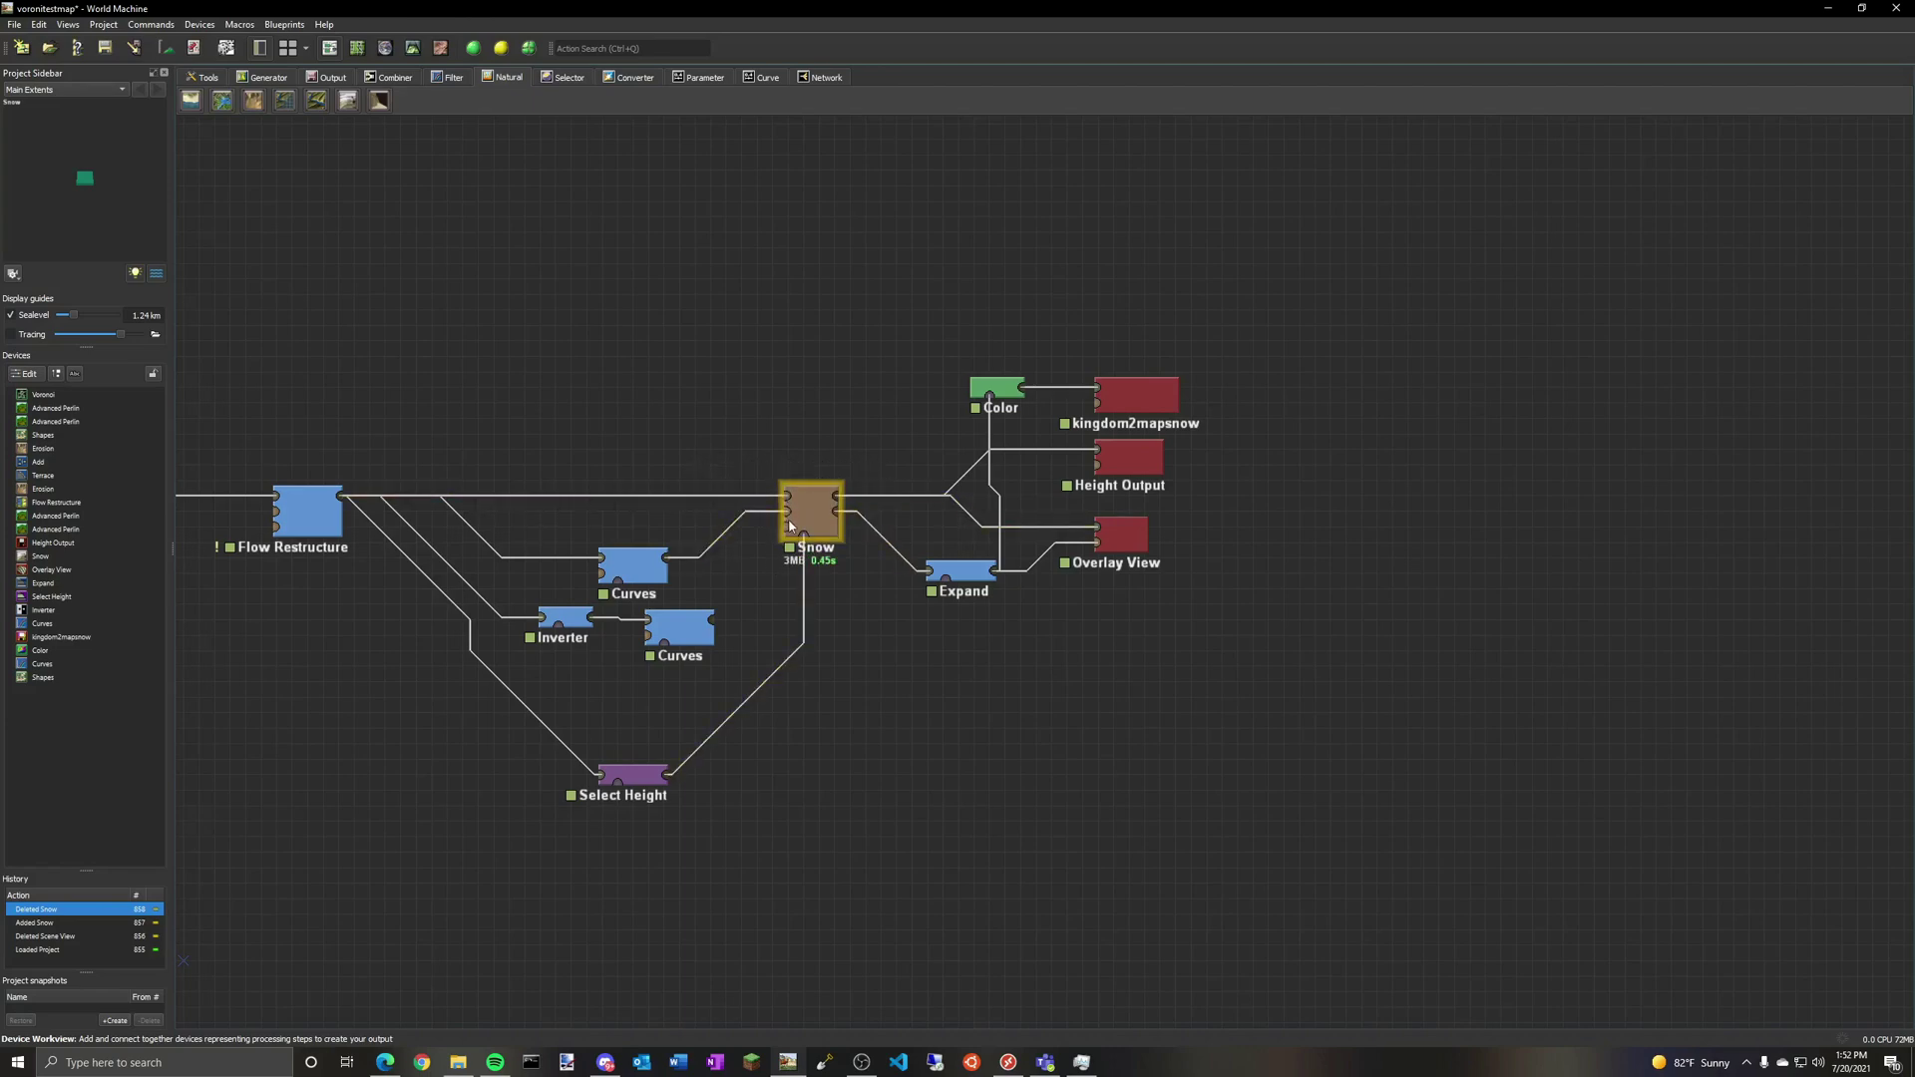
pyautogui.click(796, 459)
pyautogui.click(1174, 415)
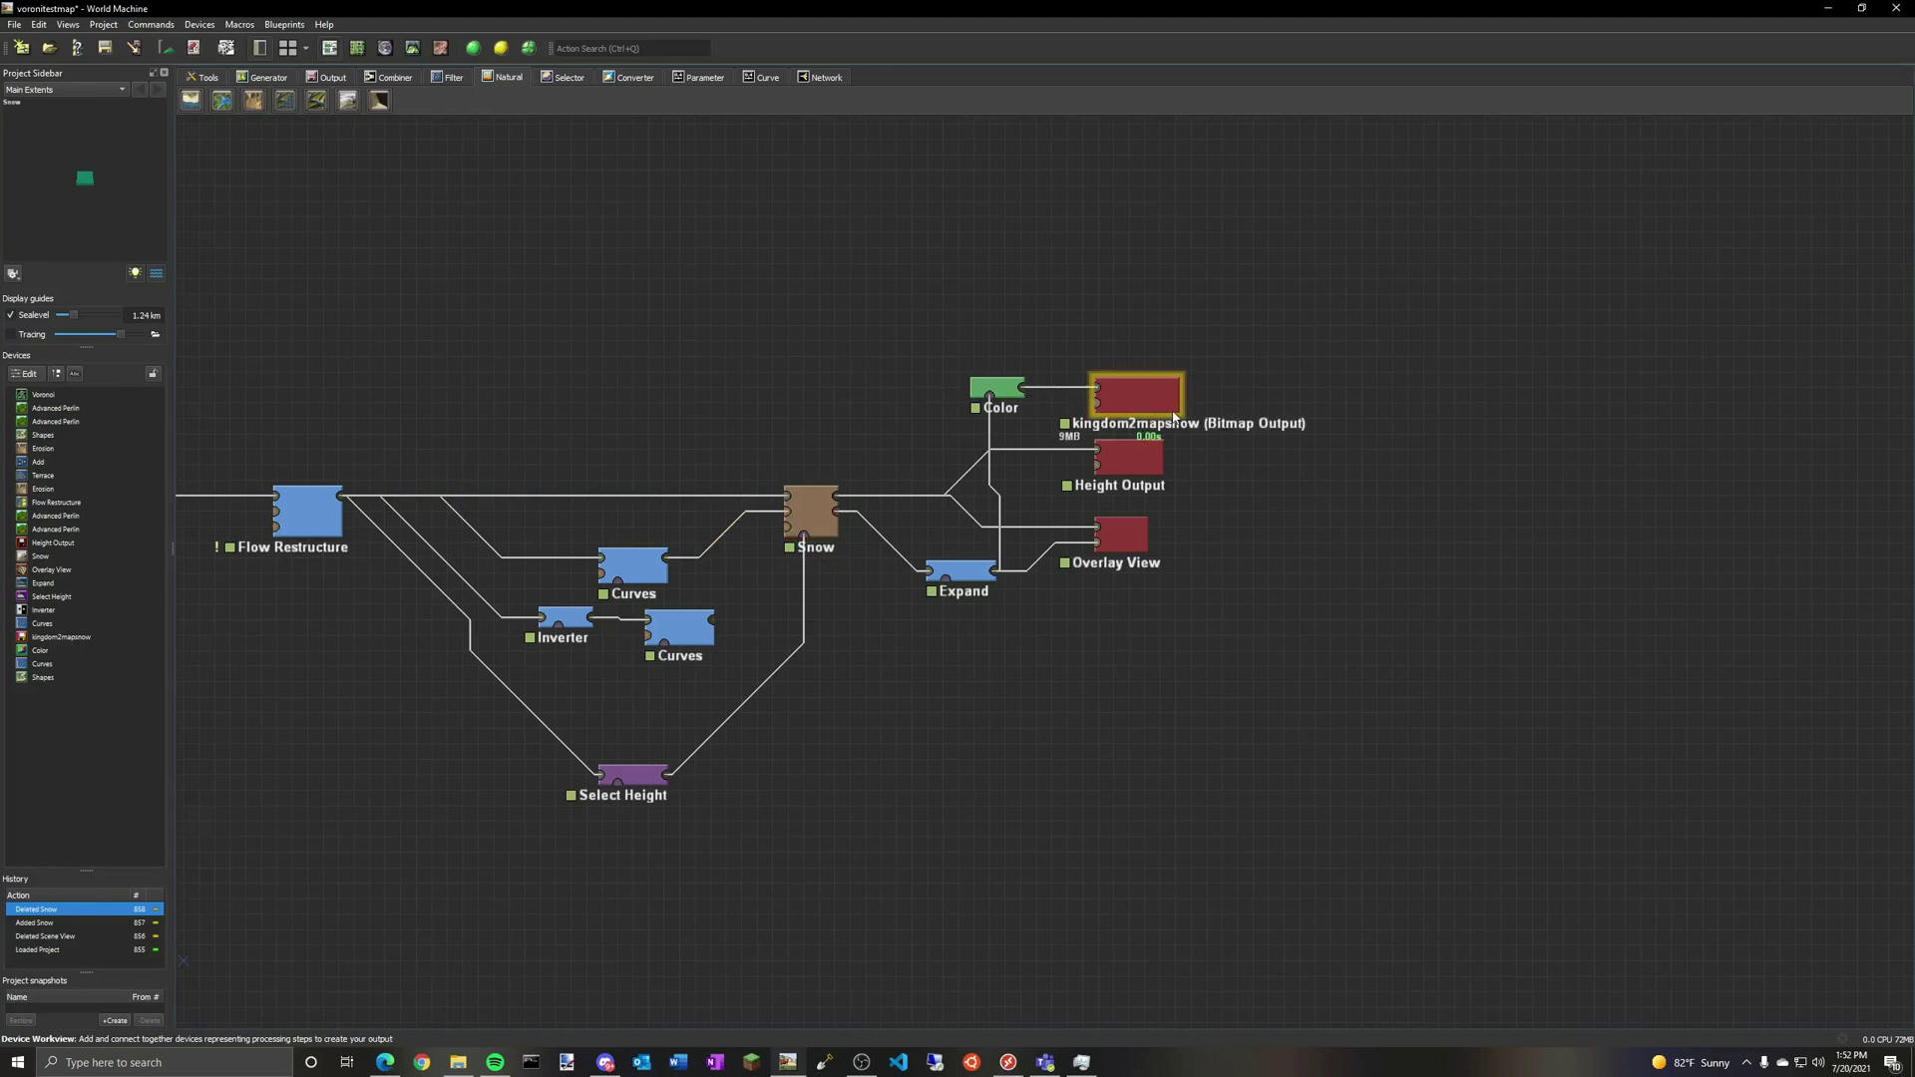
pyautogui.click(1125, 539)
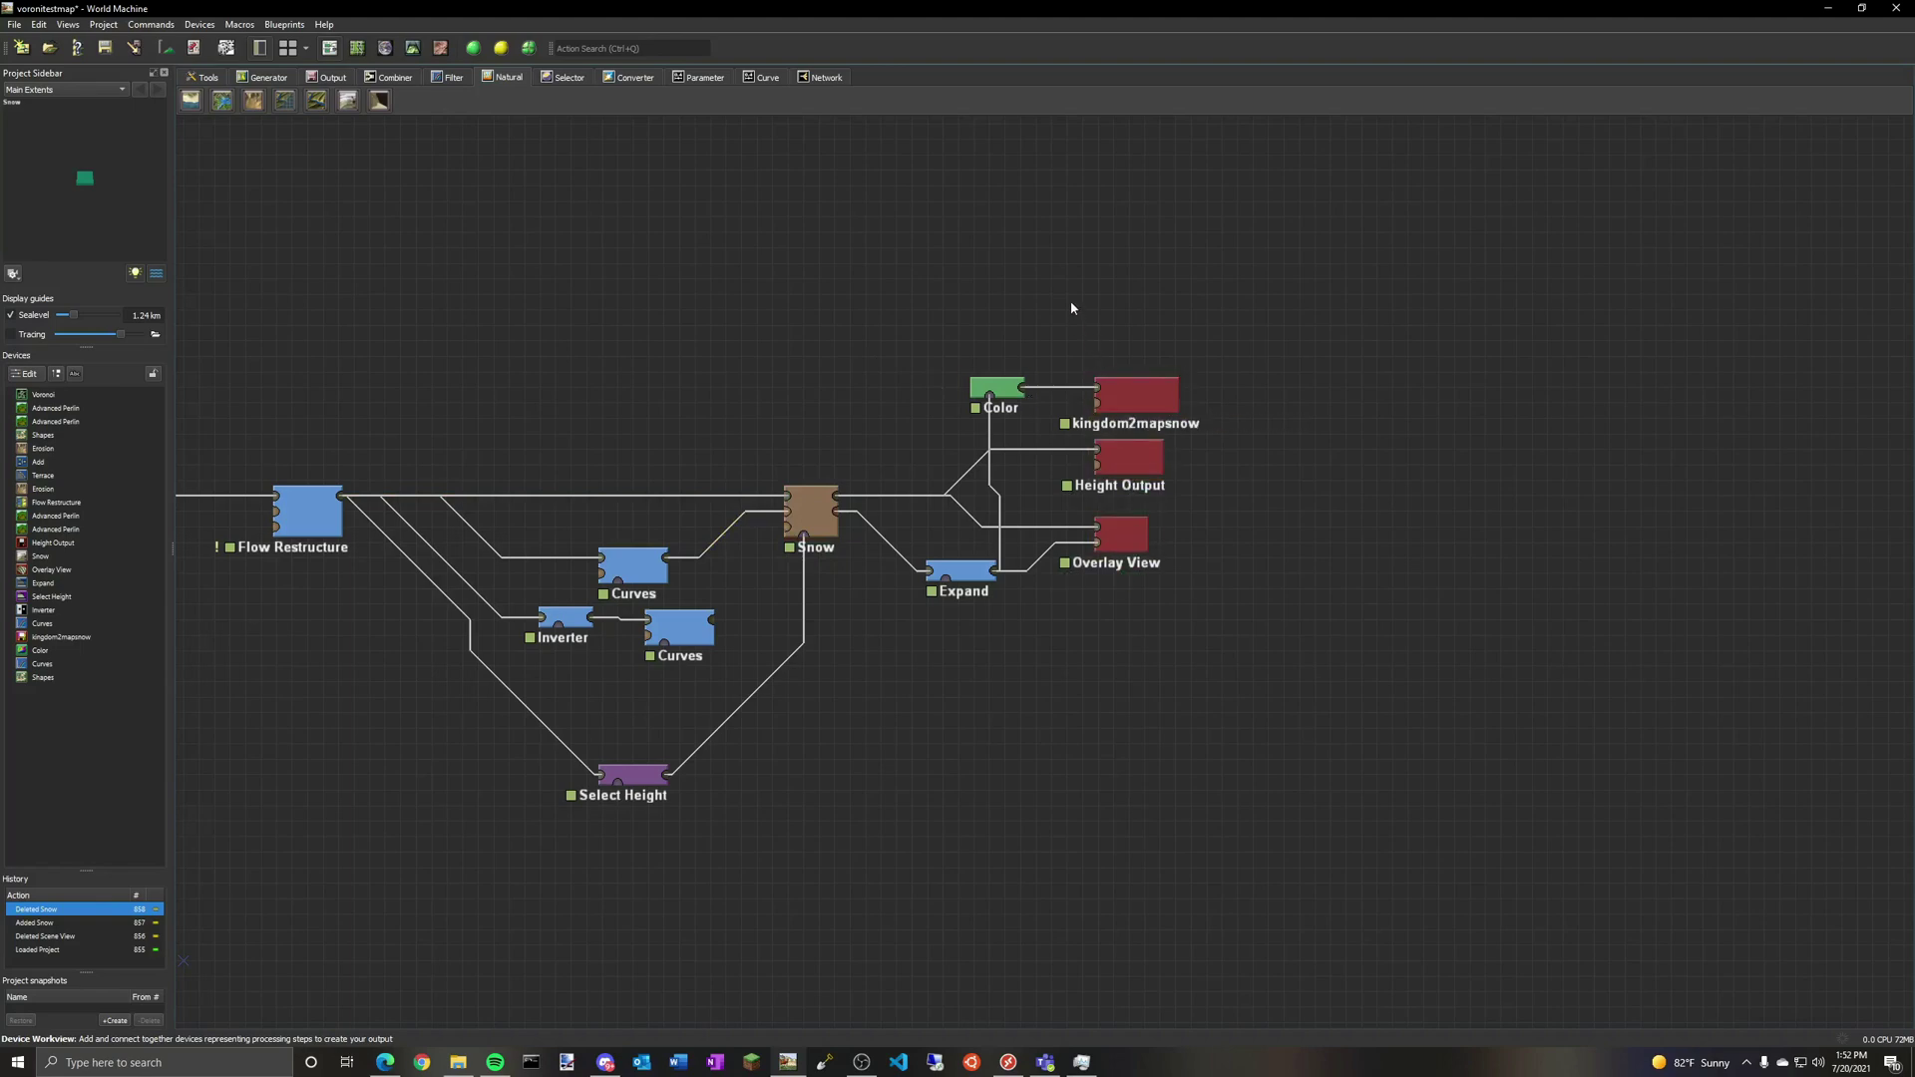
pyautogui.click(1125, 526)
pyautogui.doubleClick(1134, 548)
pyautogui.click(1017, 599)
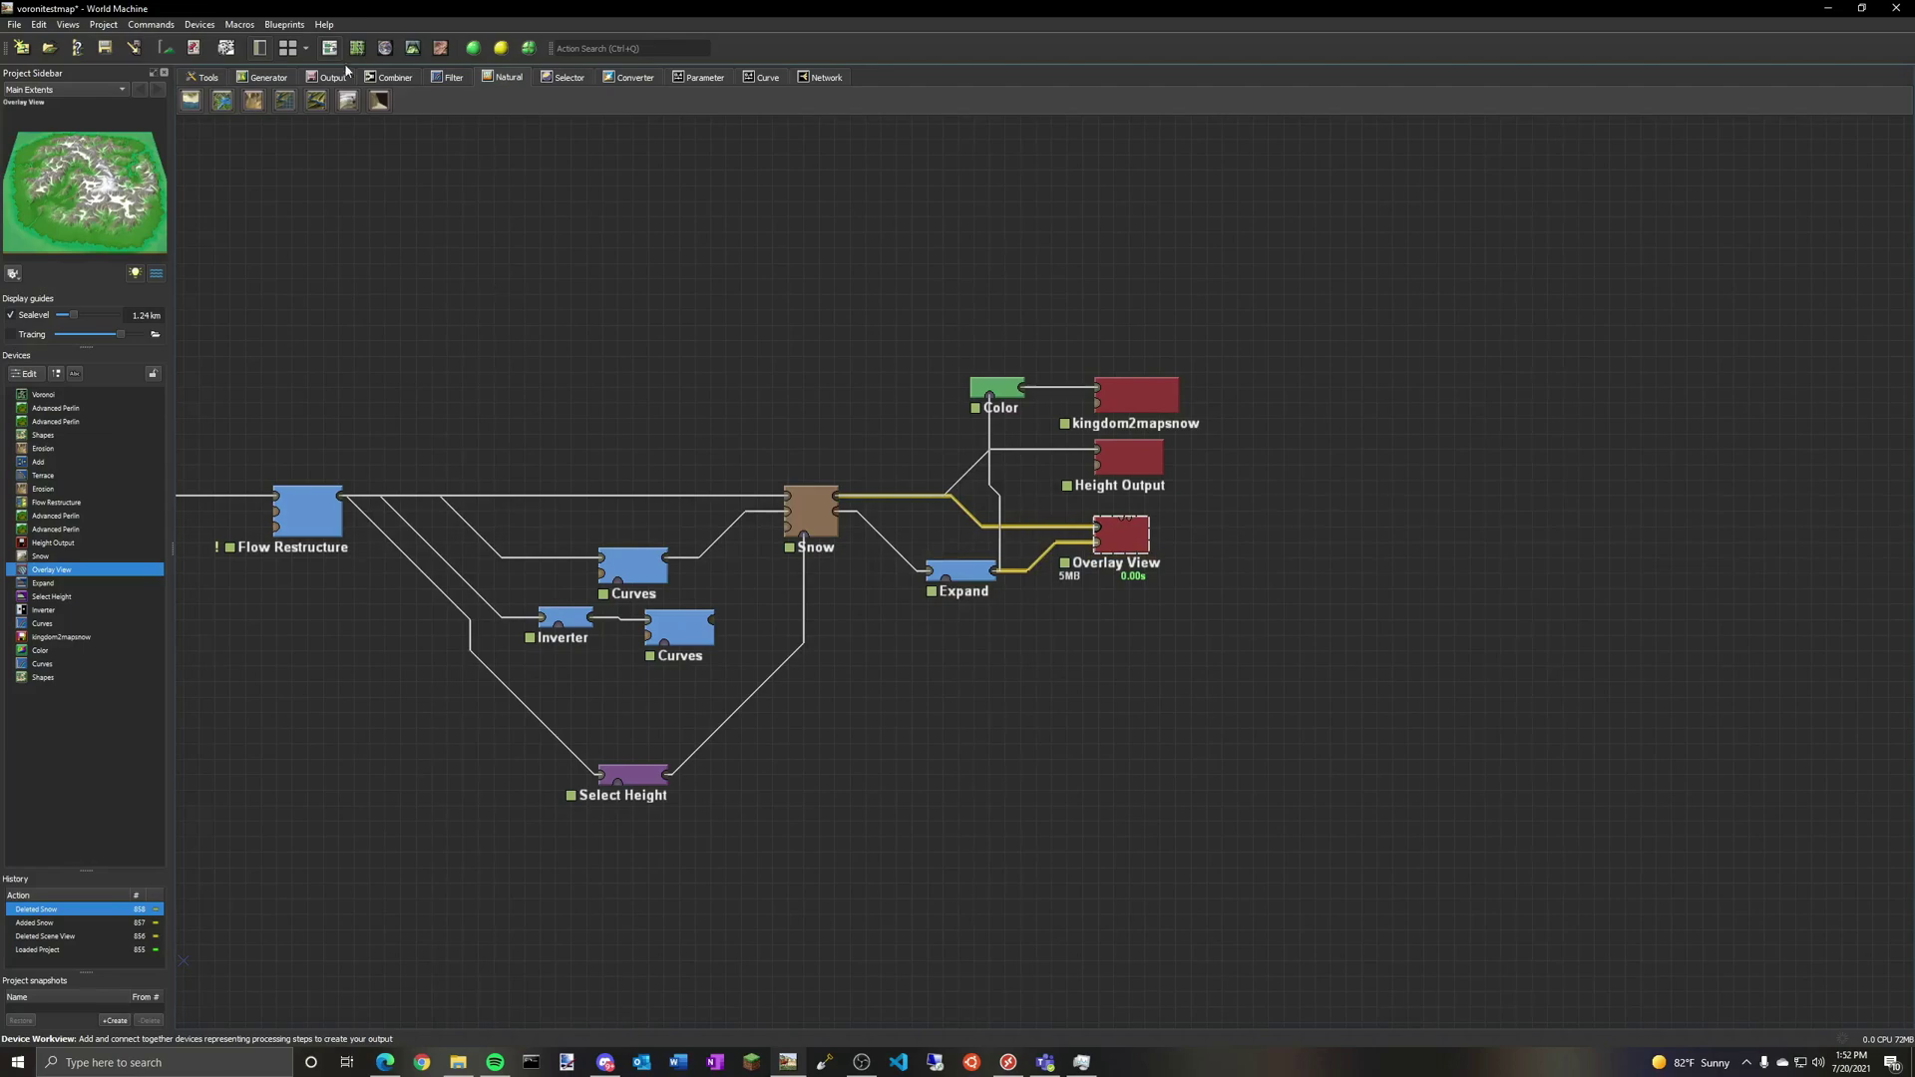
# Step: Examine the Overlay View terrain with its snow cover in 3D and return to the device network
pyautogui.click(412, 48)
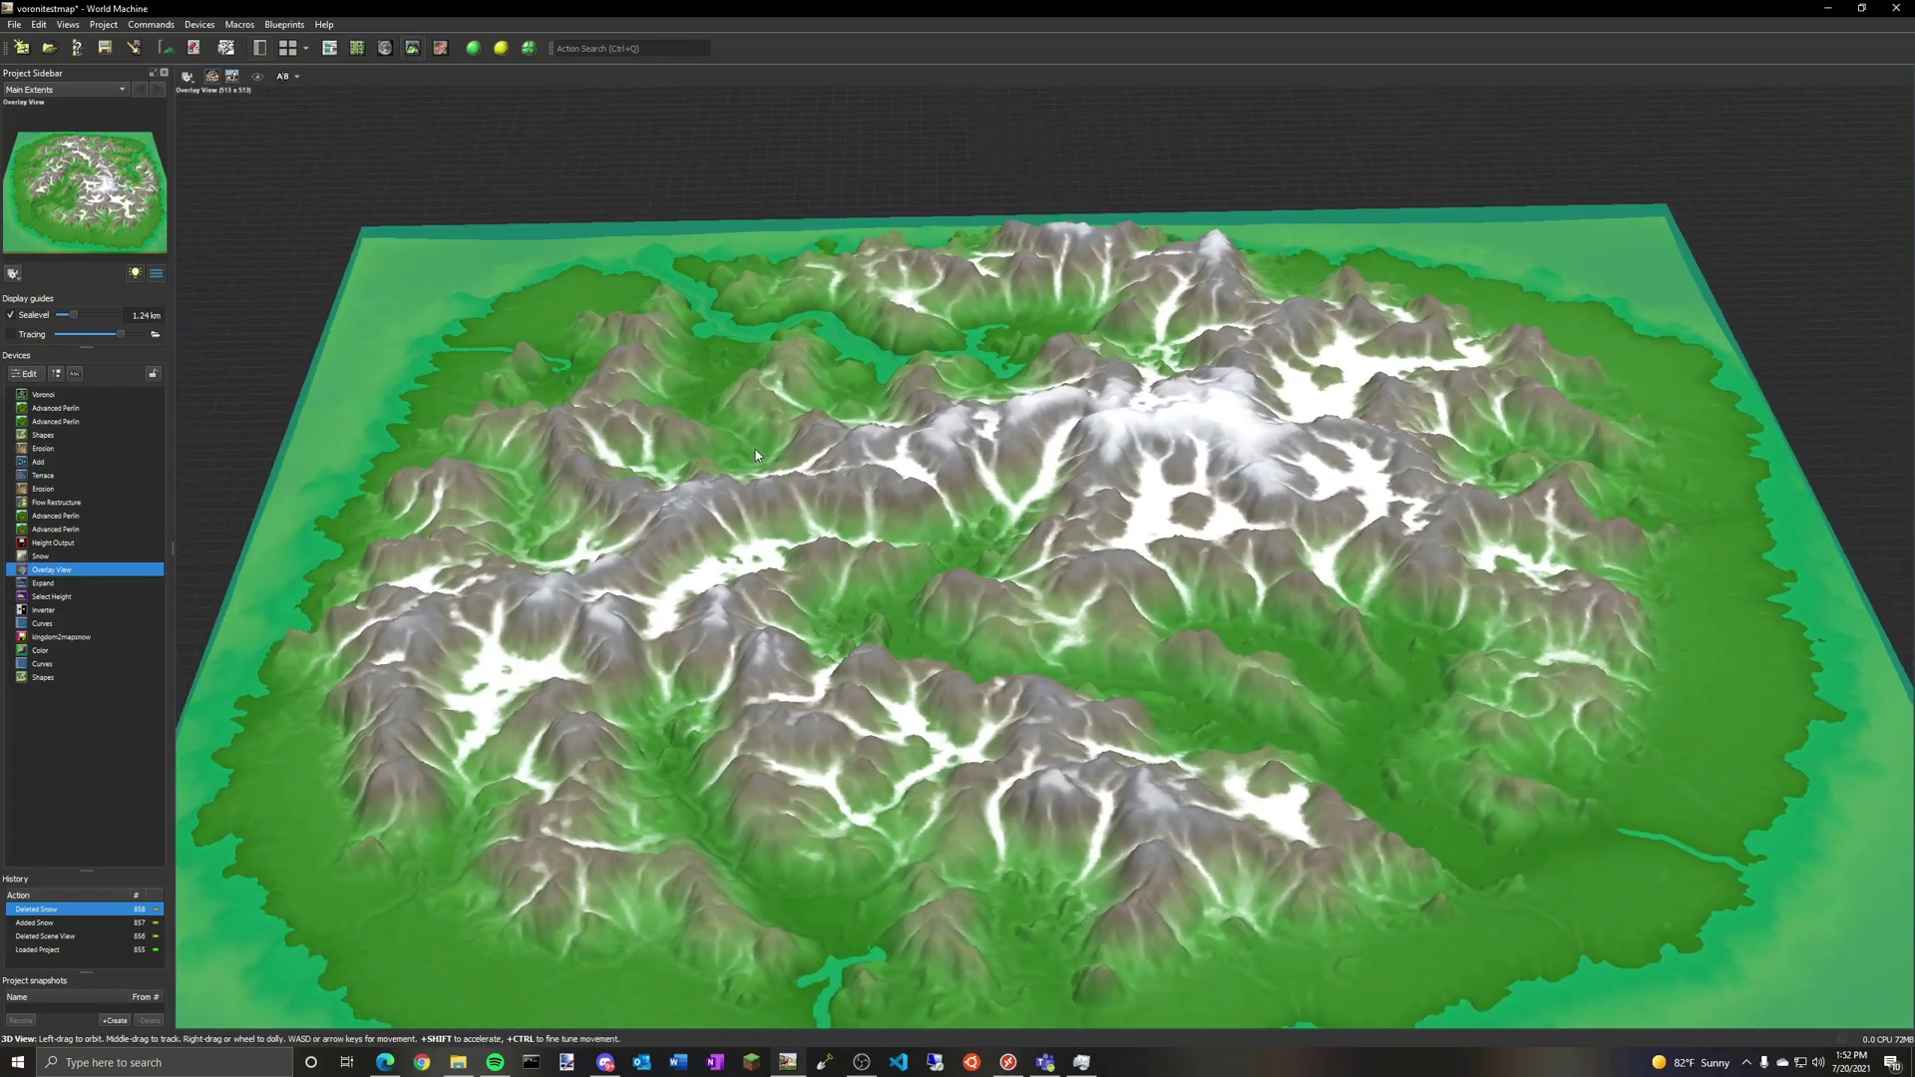
pyautogui.moveTo(757, 454); pyautogui.dragTo(1038, 519)
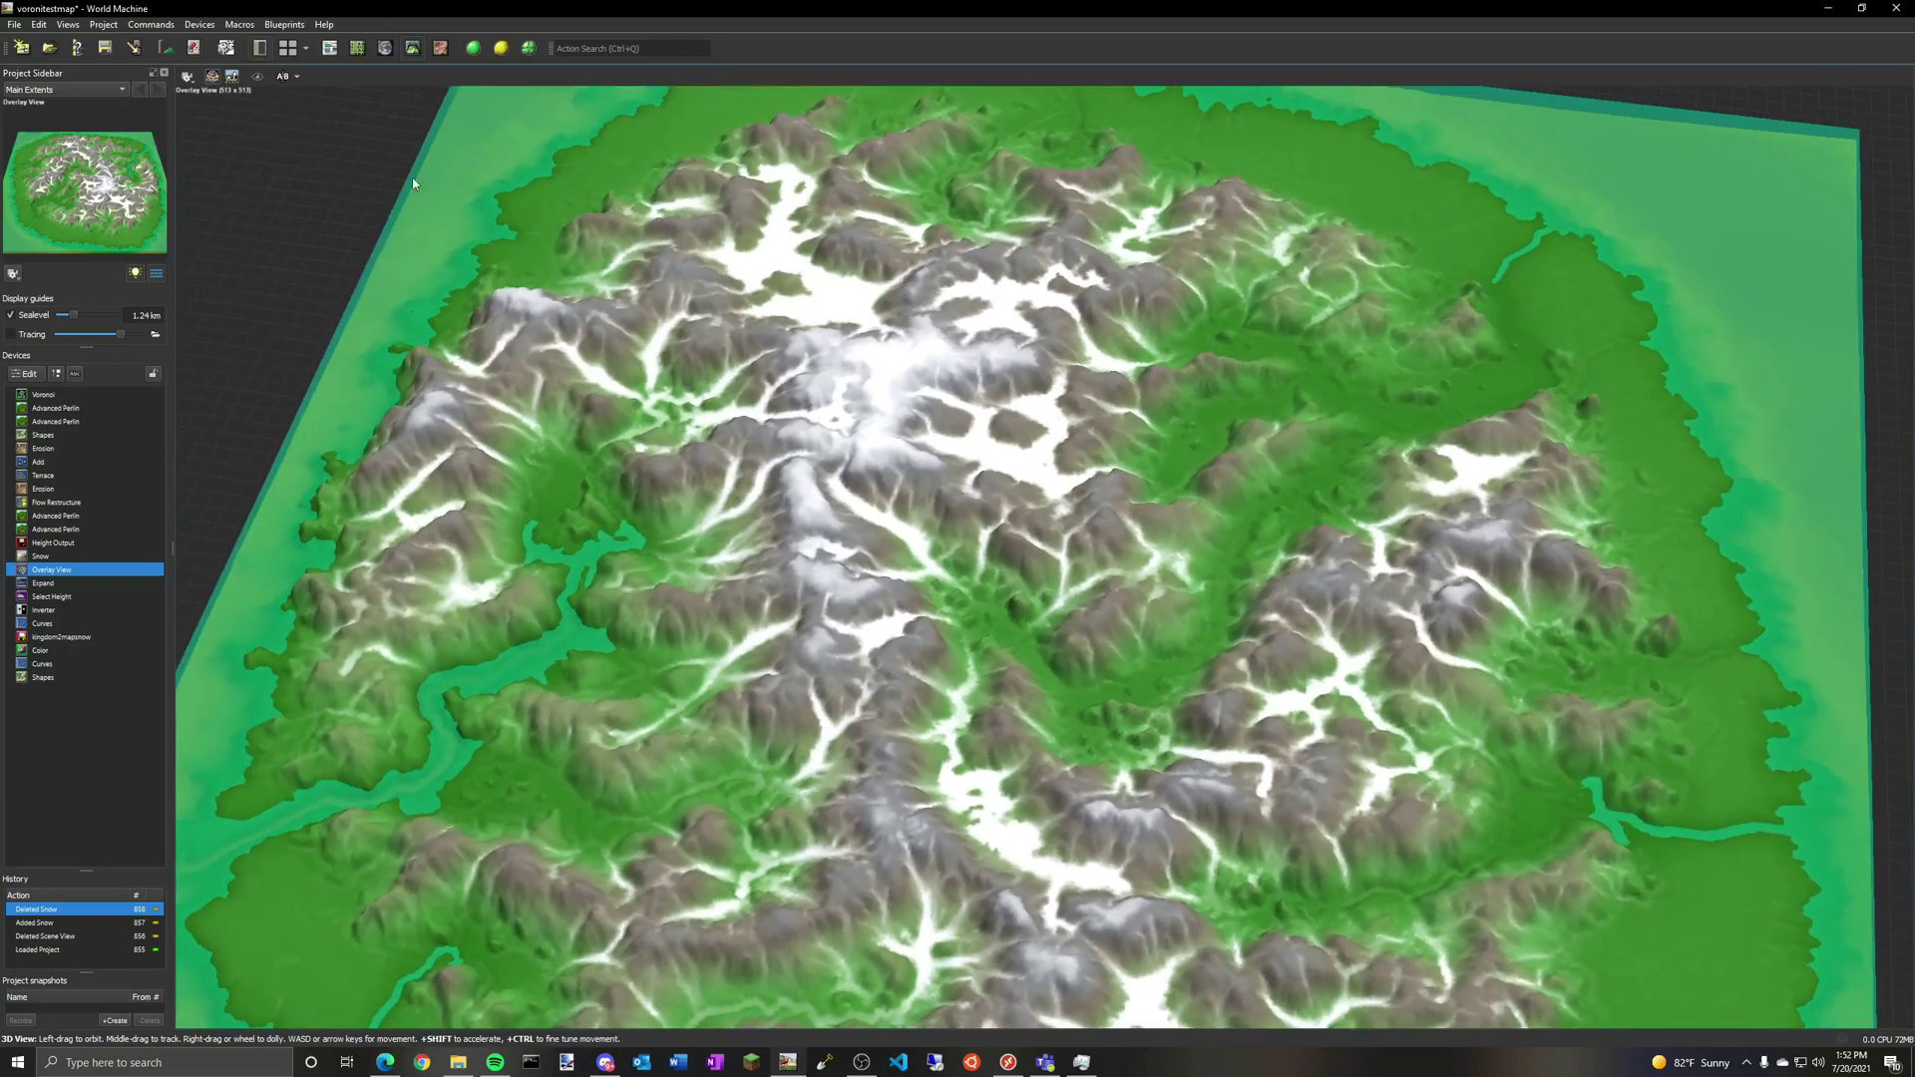
pyautogui.click(329, 48)
# Step: View the Height Output terrain in 3D and return to the device network
pyautogui.click(1131, 461)
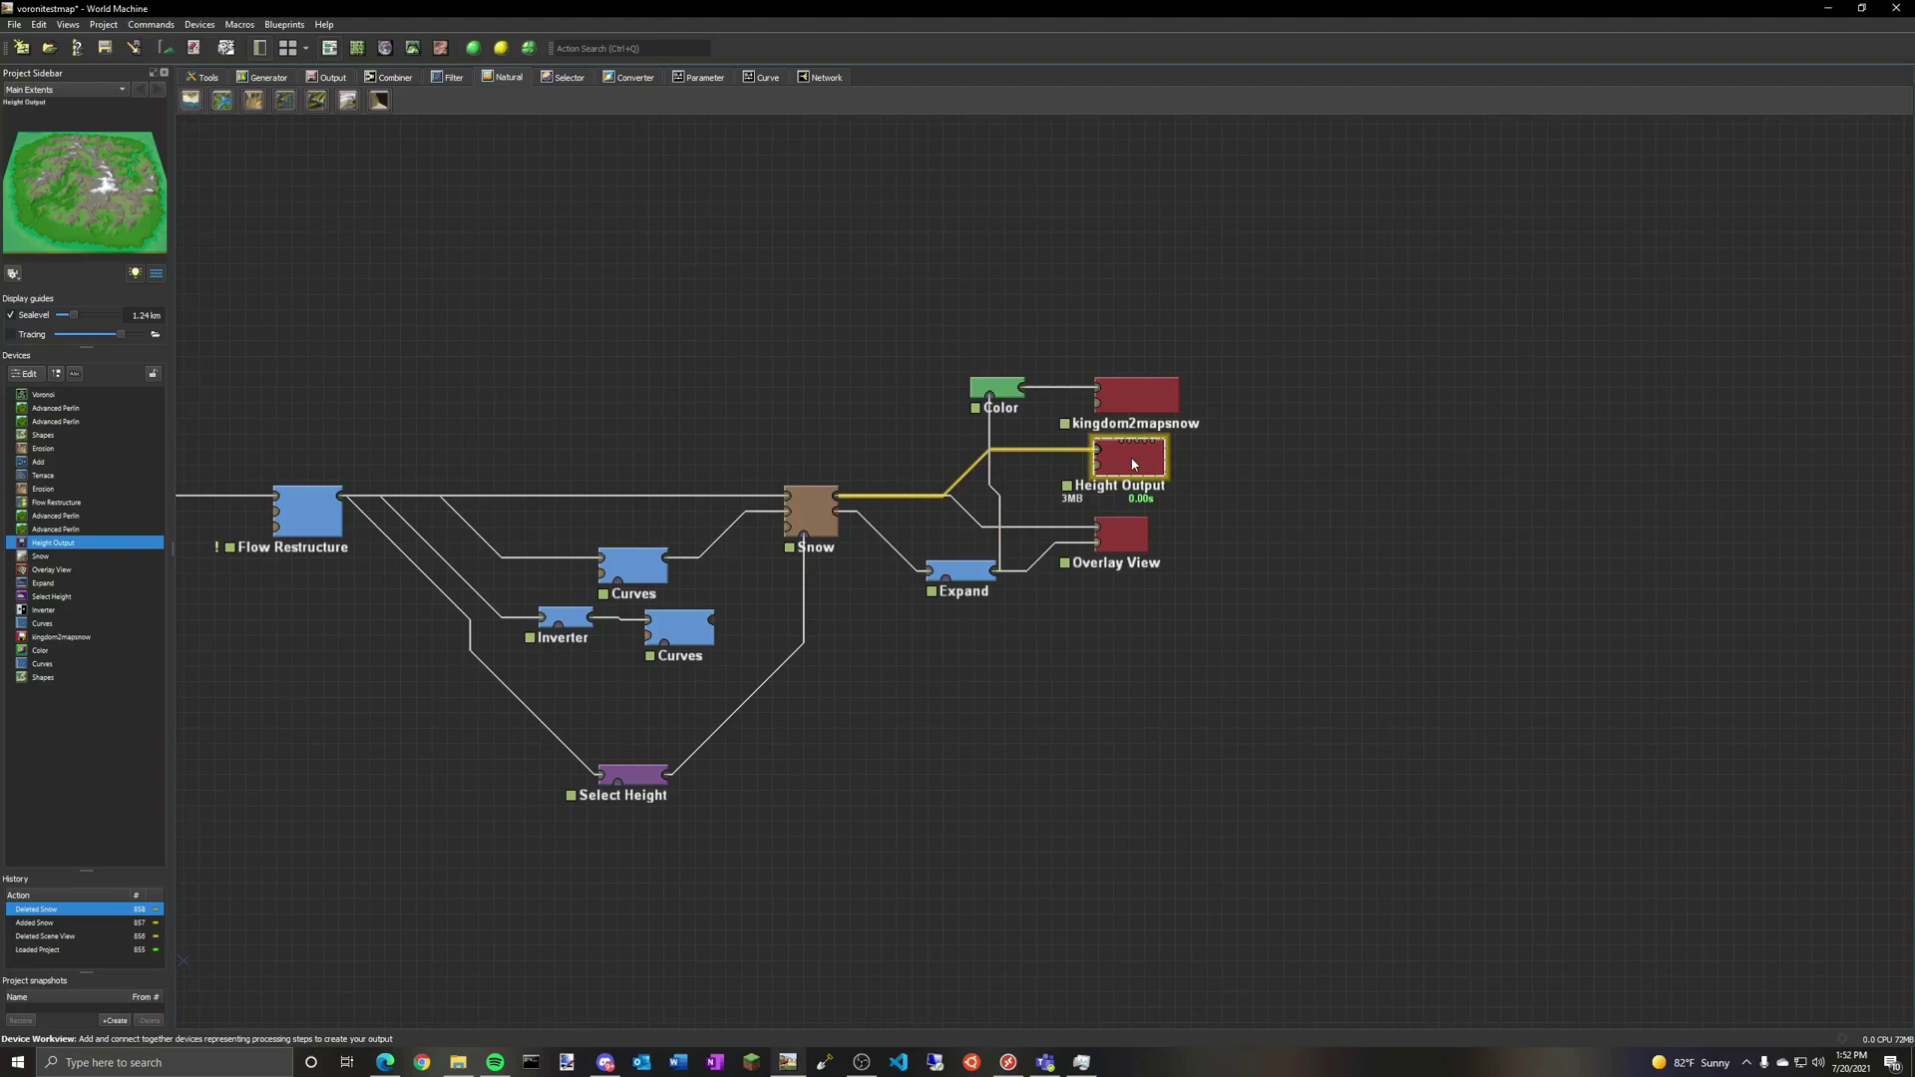
pyautogui.click(412, 48)
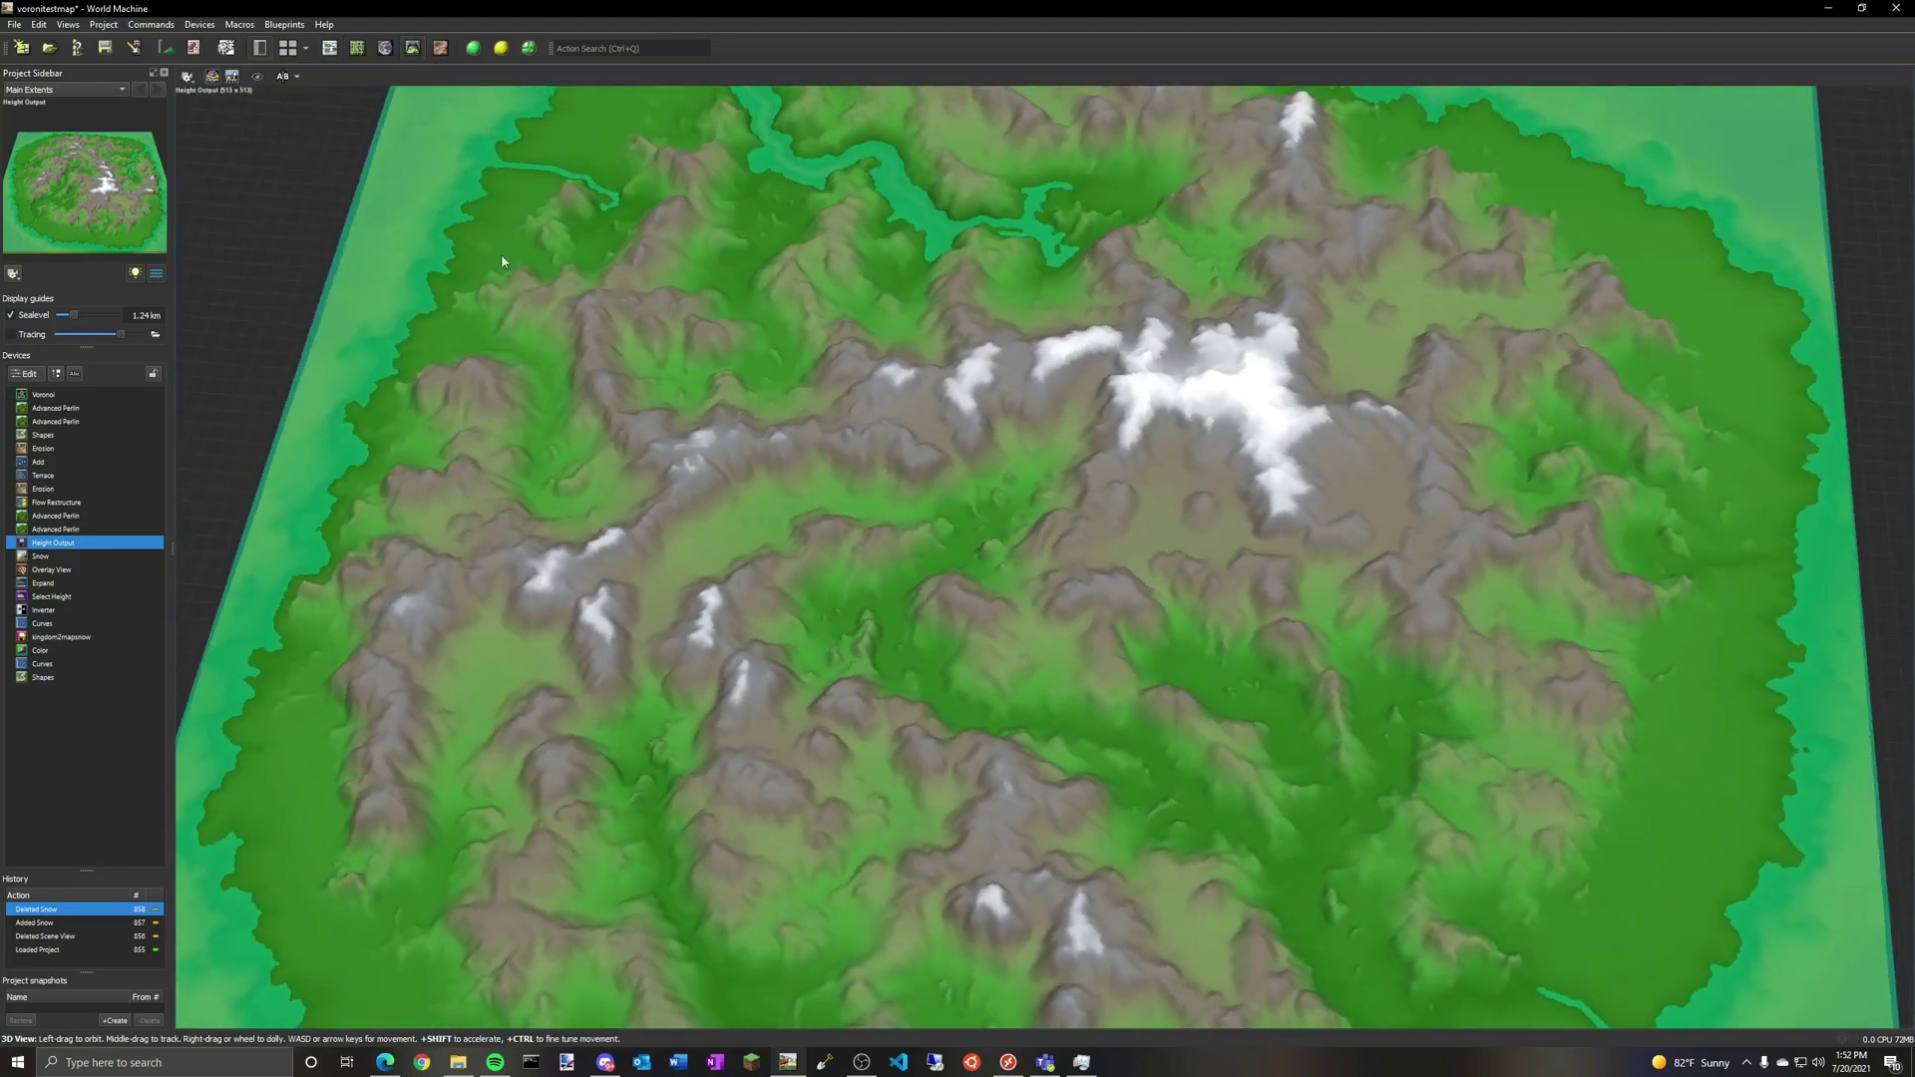
pyautogui.click(329, 48)
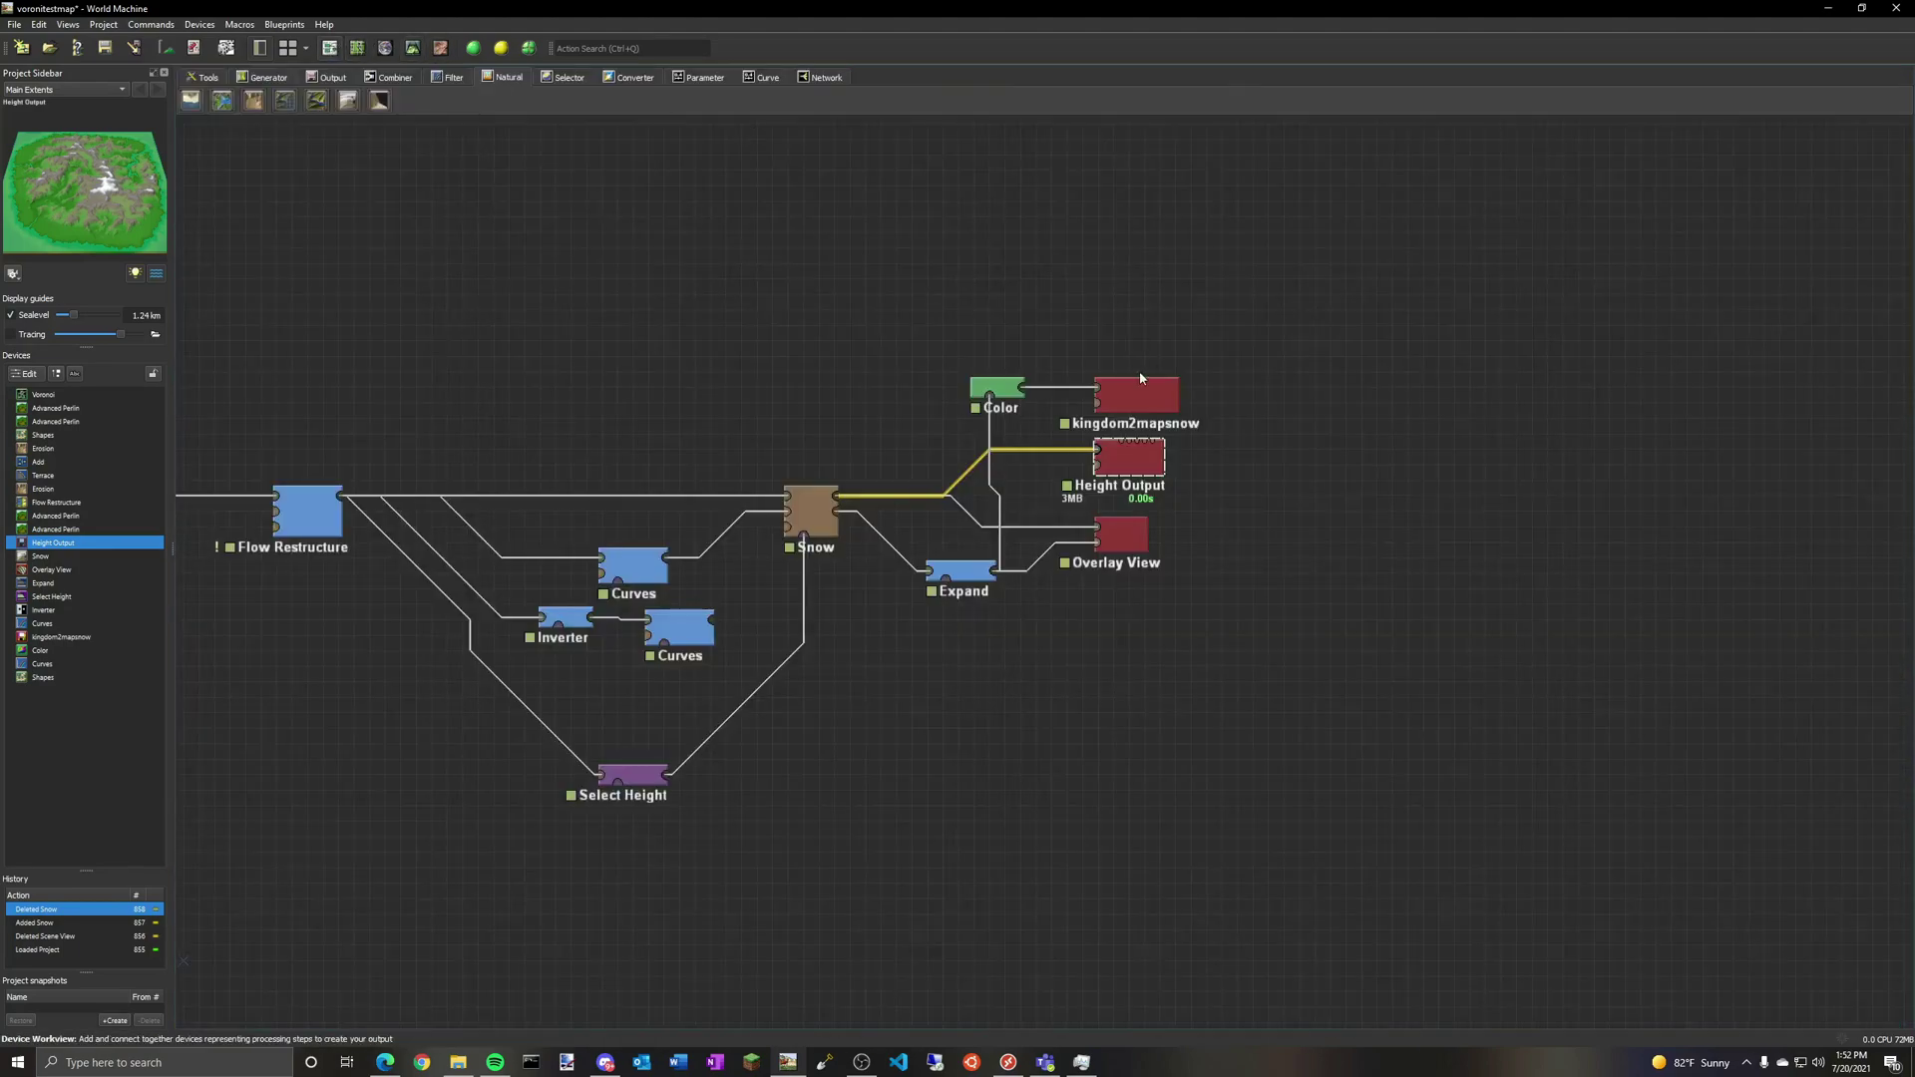
# Step: Examine the whole snow mask of the kingdom2mapsnow bitmap output in 3D and return to the device network
pyautogui.click(1157, 396)
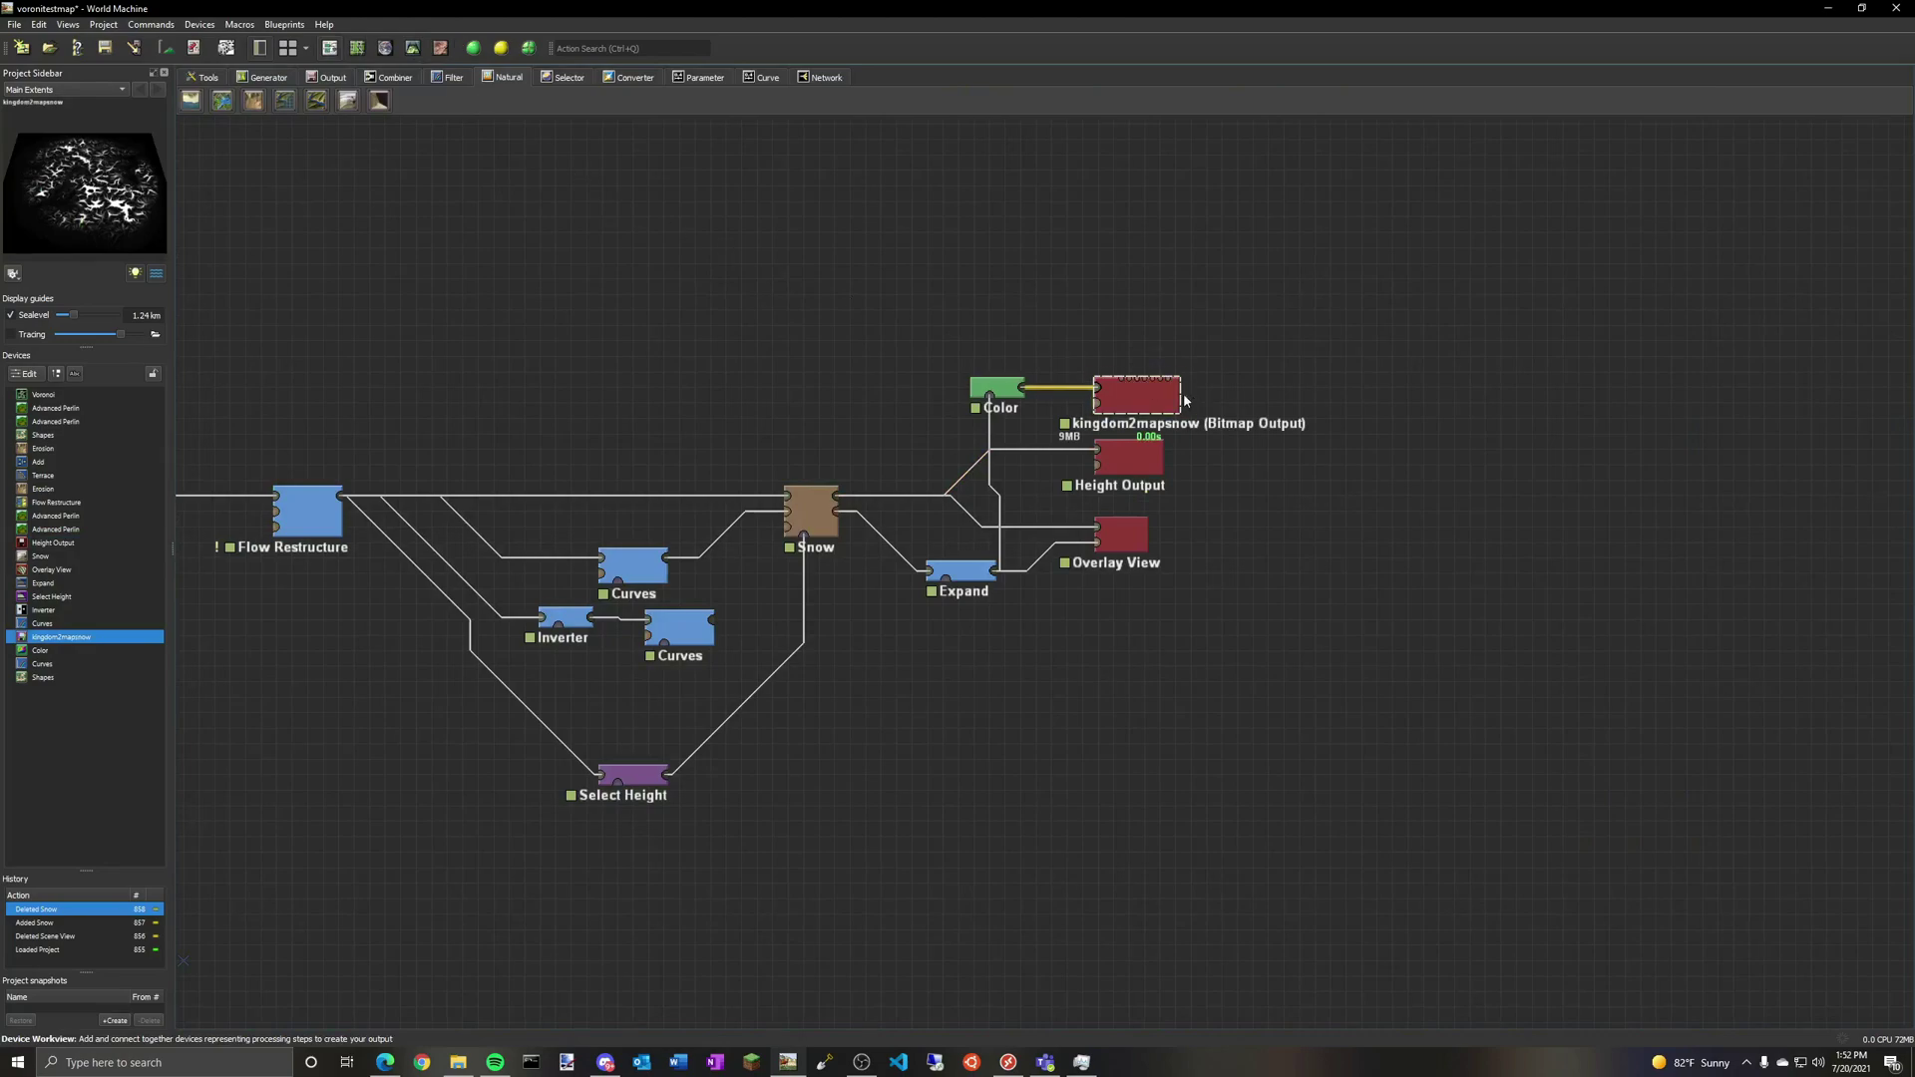
pyautogui.click(412, 48)
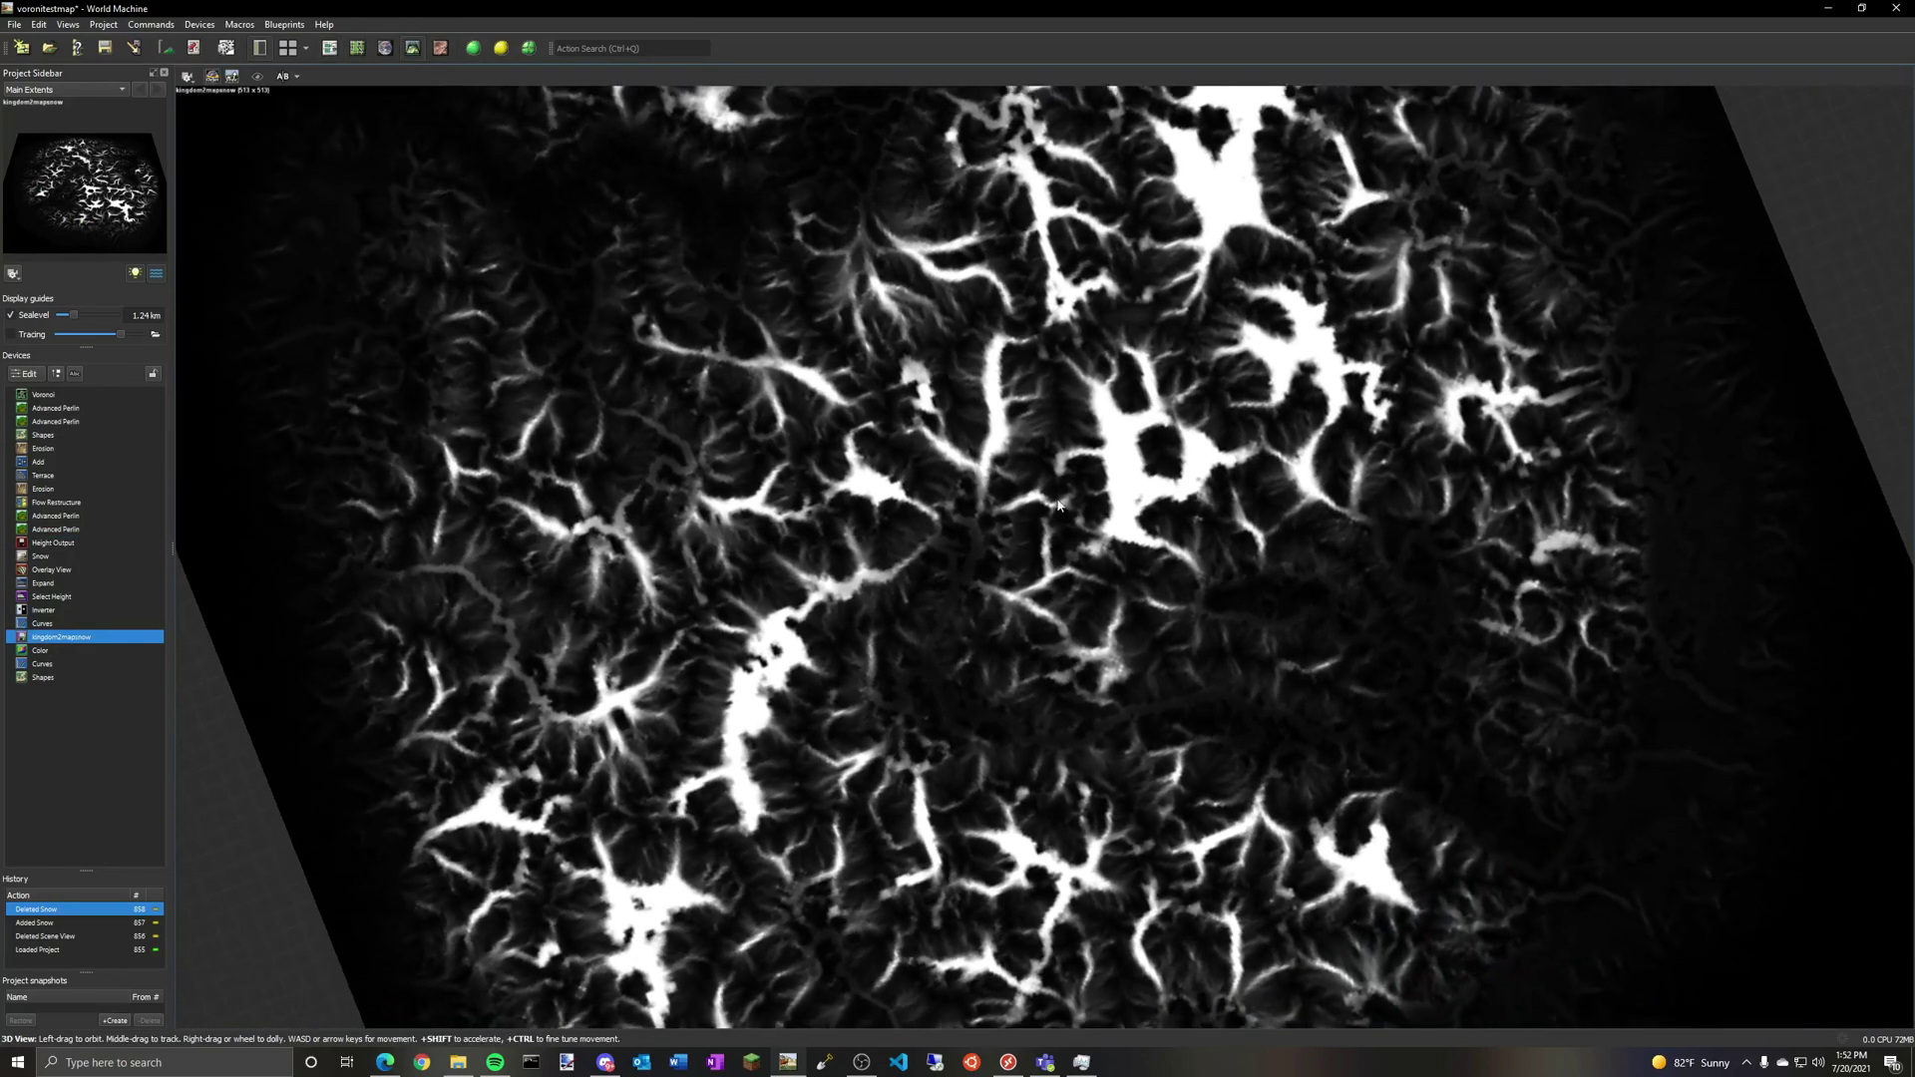
pyautogui.scroll(-5, 988, 597)
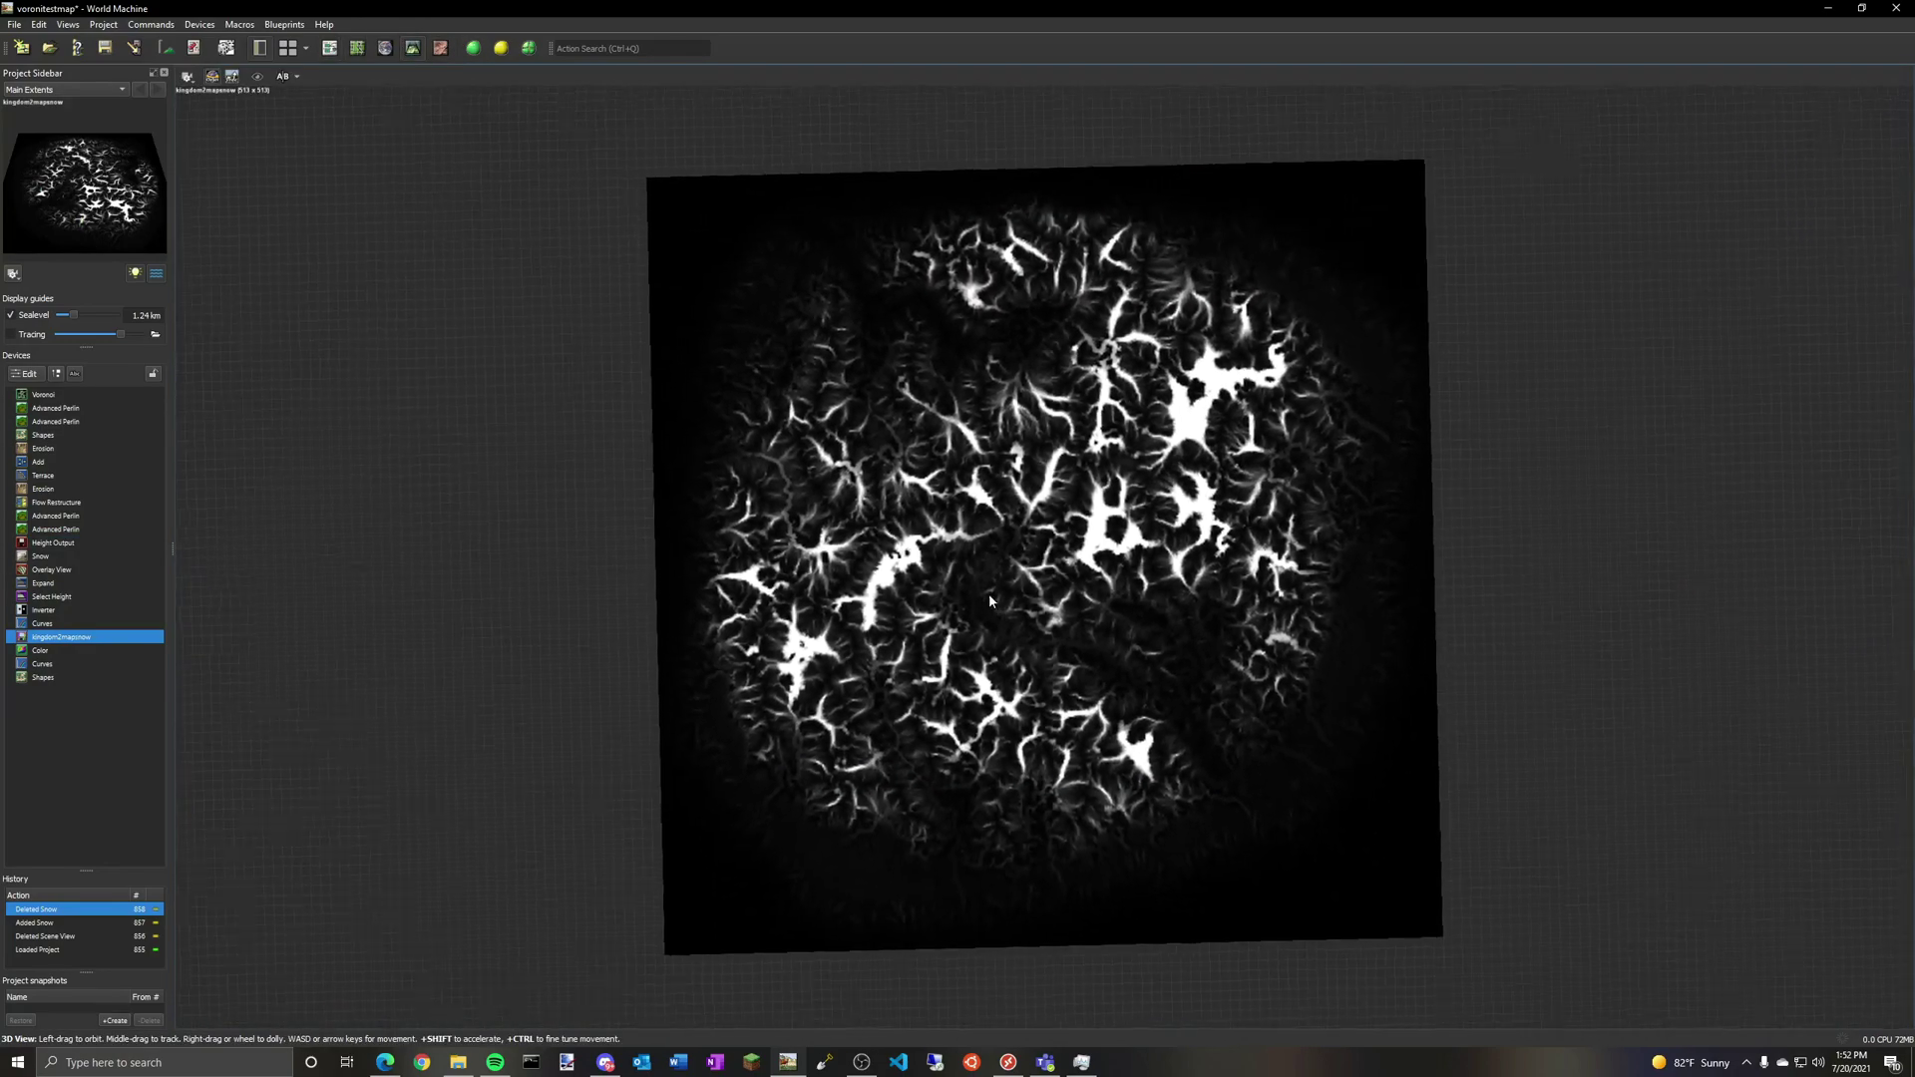
pyautogui.moveTo(963, 585); pyautogui.dragTo(681, 552)
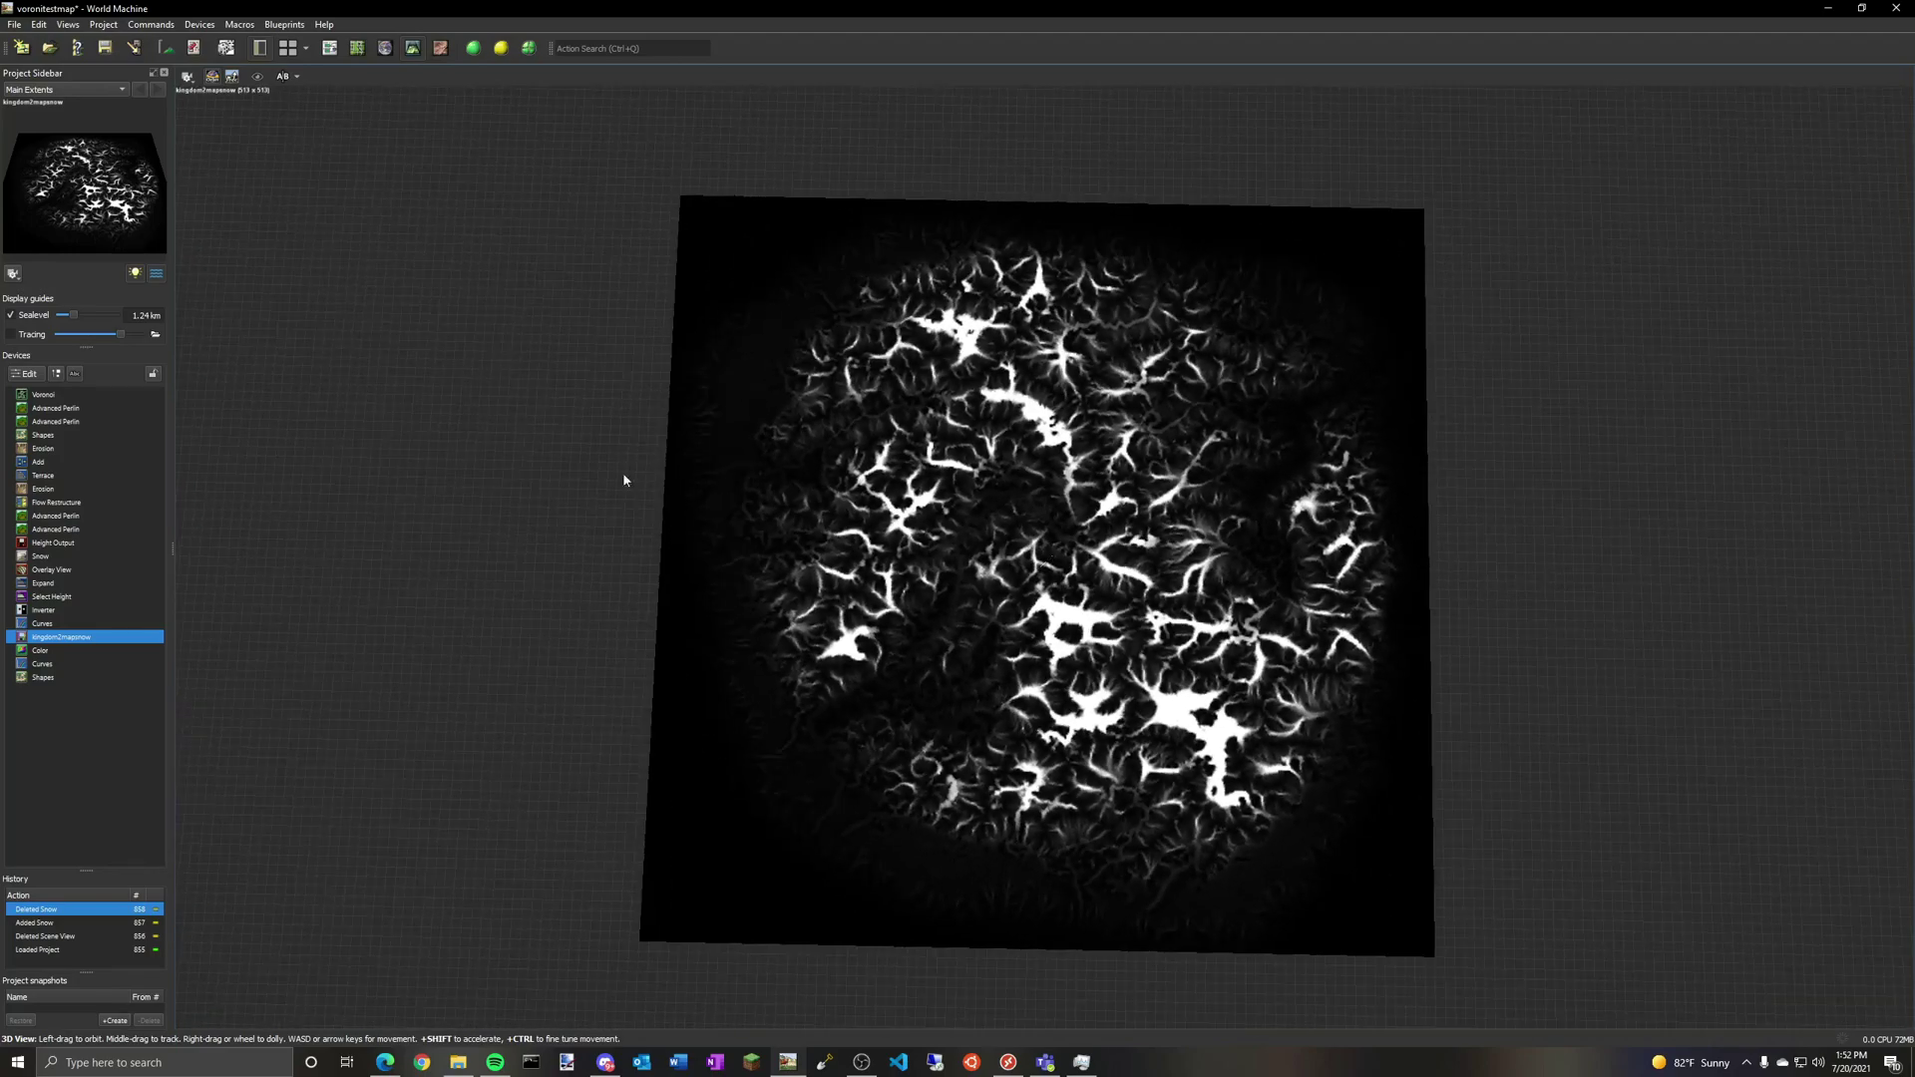
pyautogui.click(329, 48)
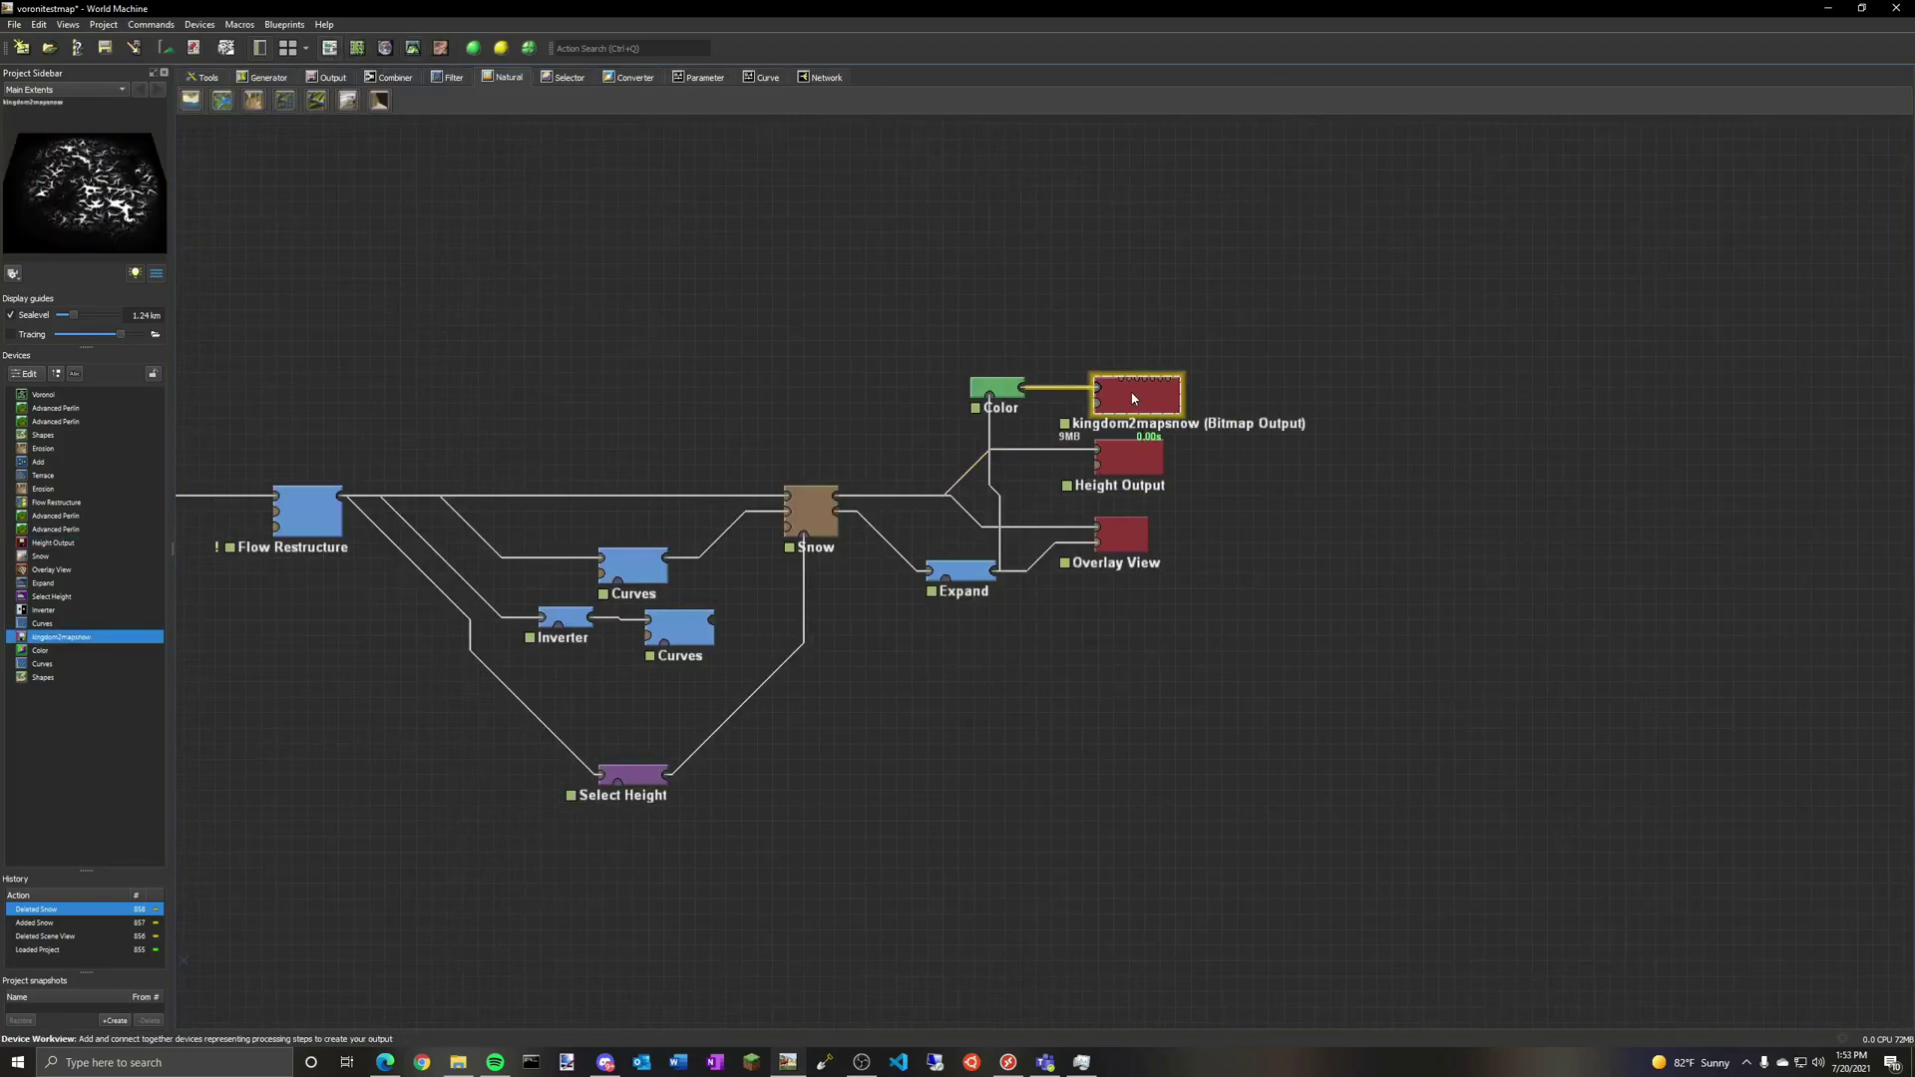
# Step: Compare the previews of Height Output, Snow, Flow Restructure and the Curves device that feeds the Snow mask input
pyautogui.click(1131, 453)
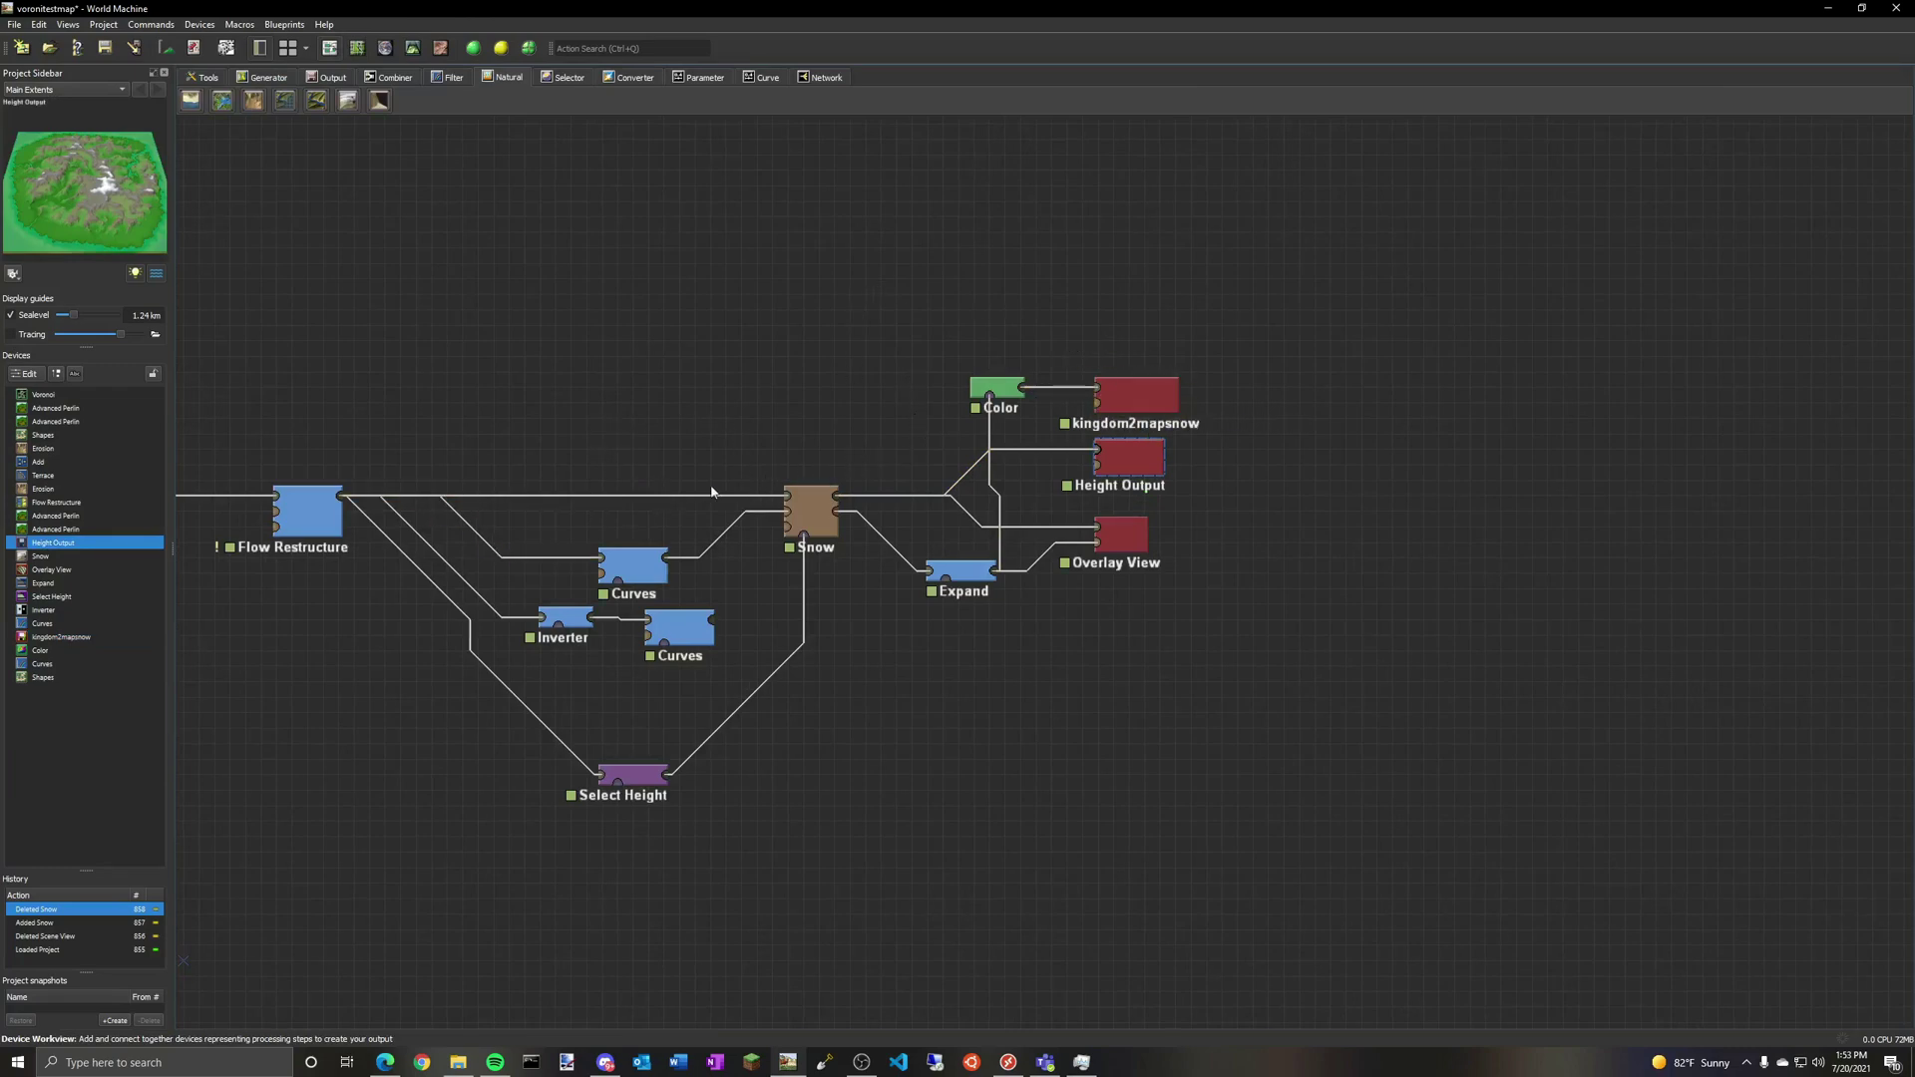
pyautogui.click(808, 518)
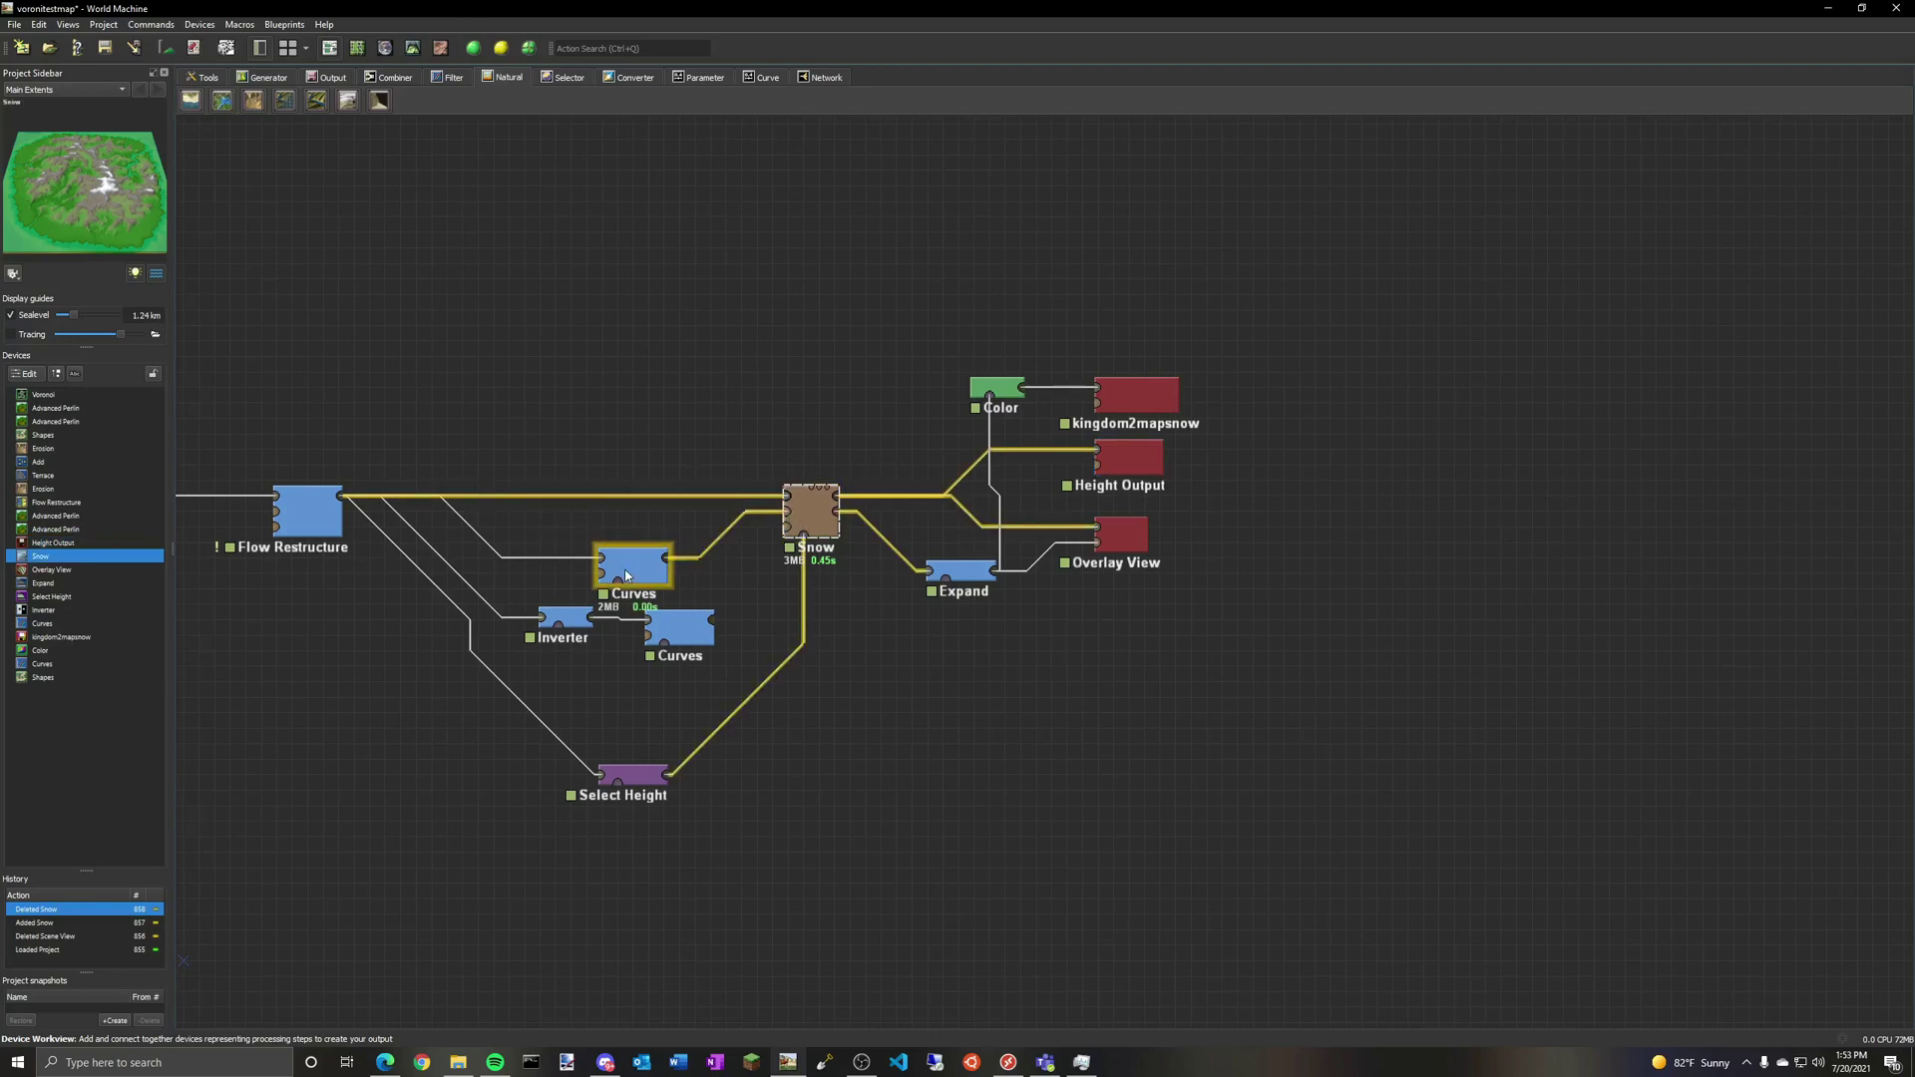
pyautogui.click(307, 513)
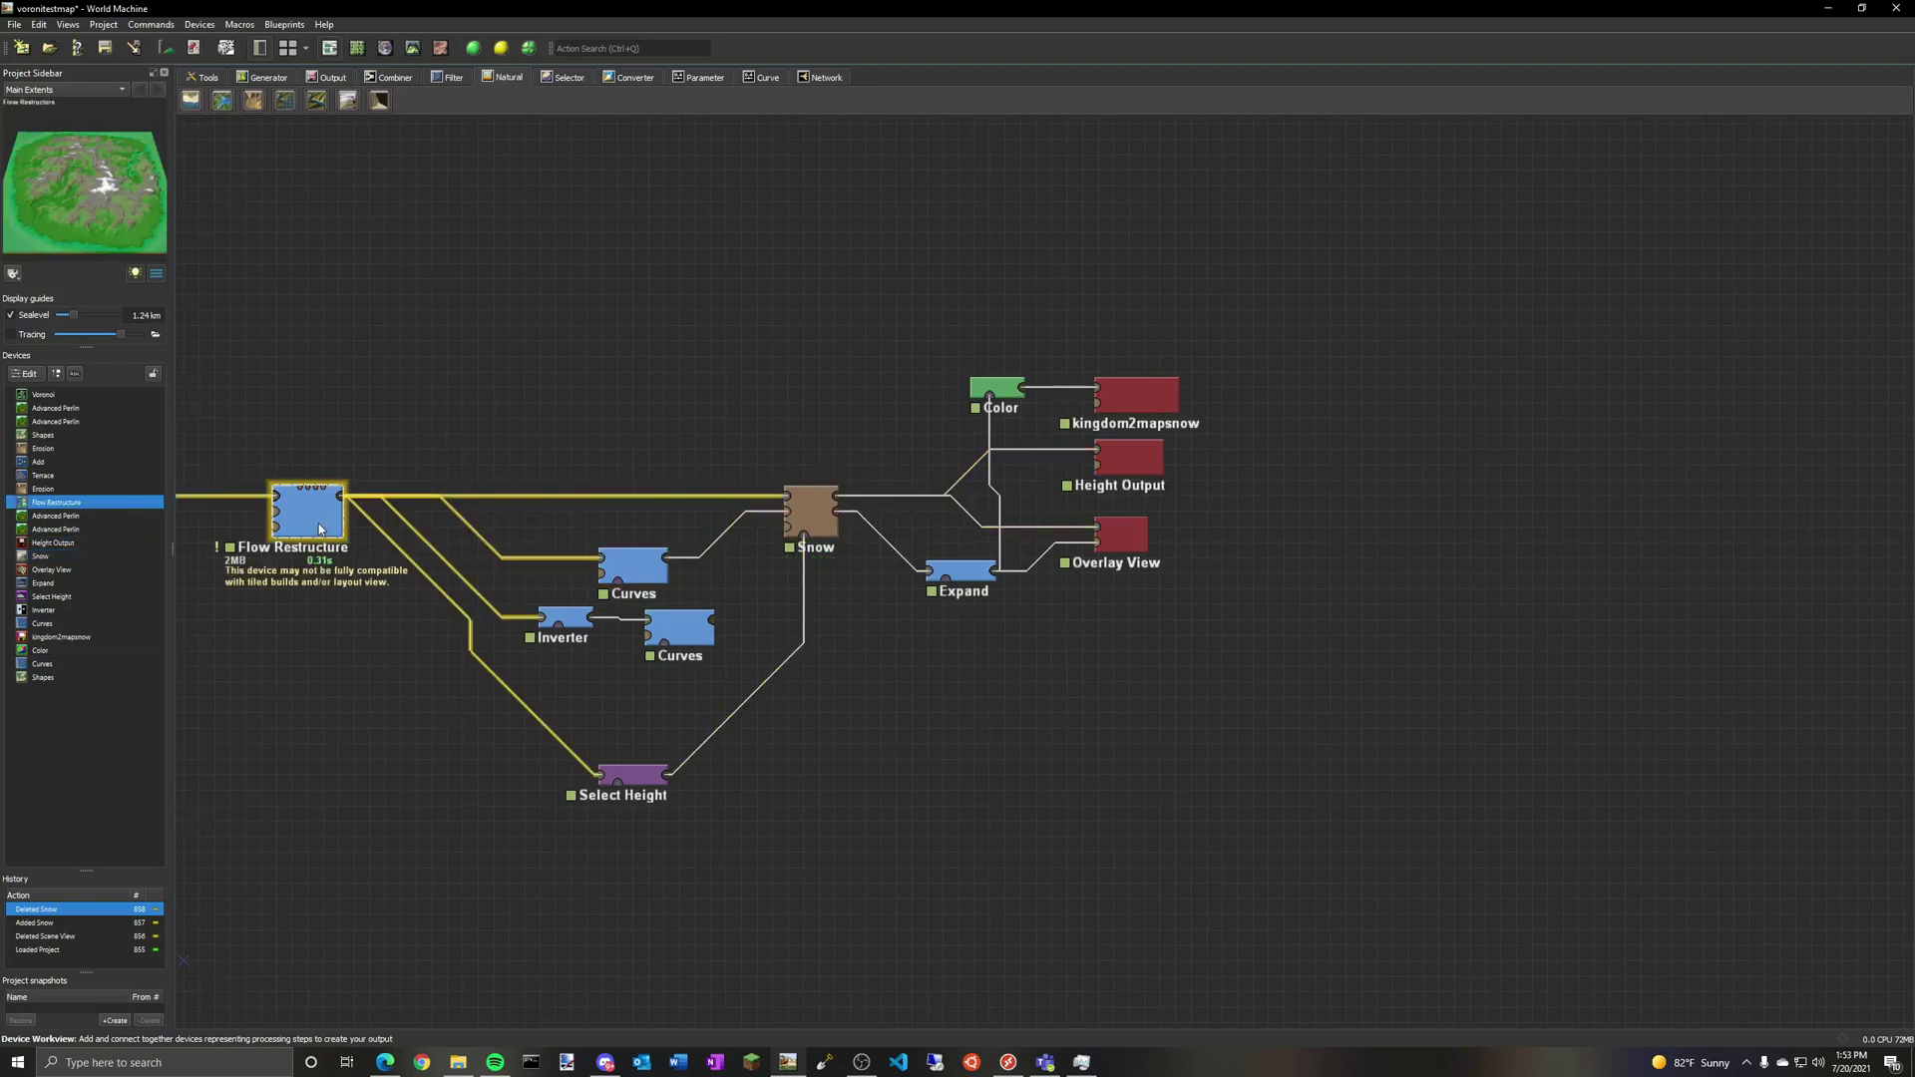
pyautogui.click(635, 576)
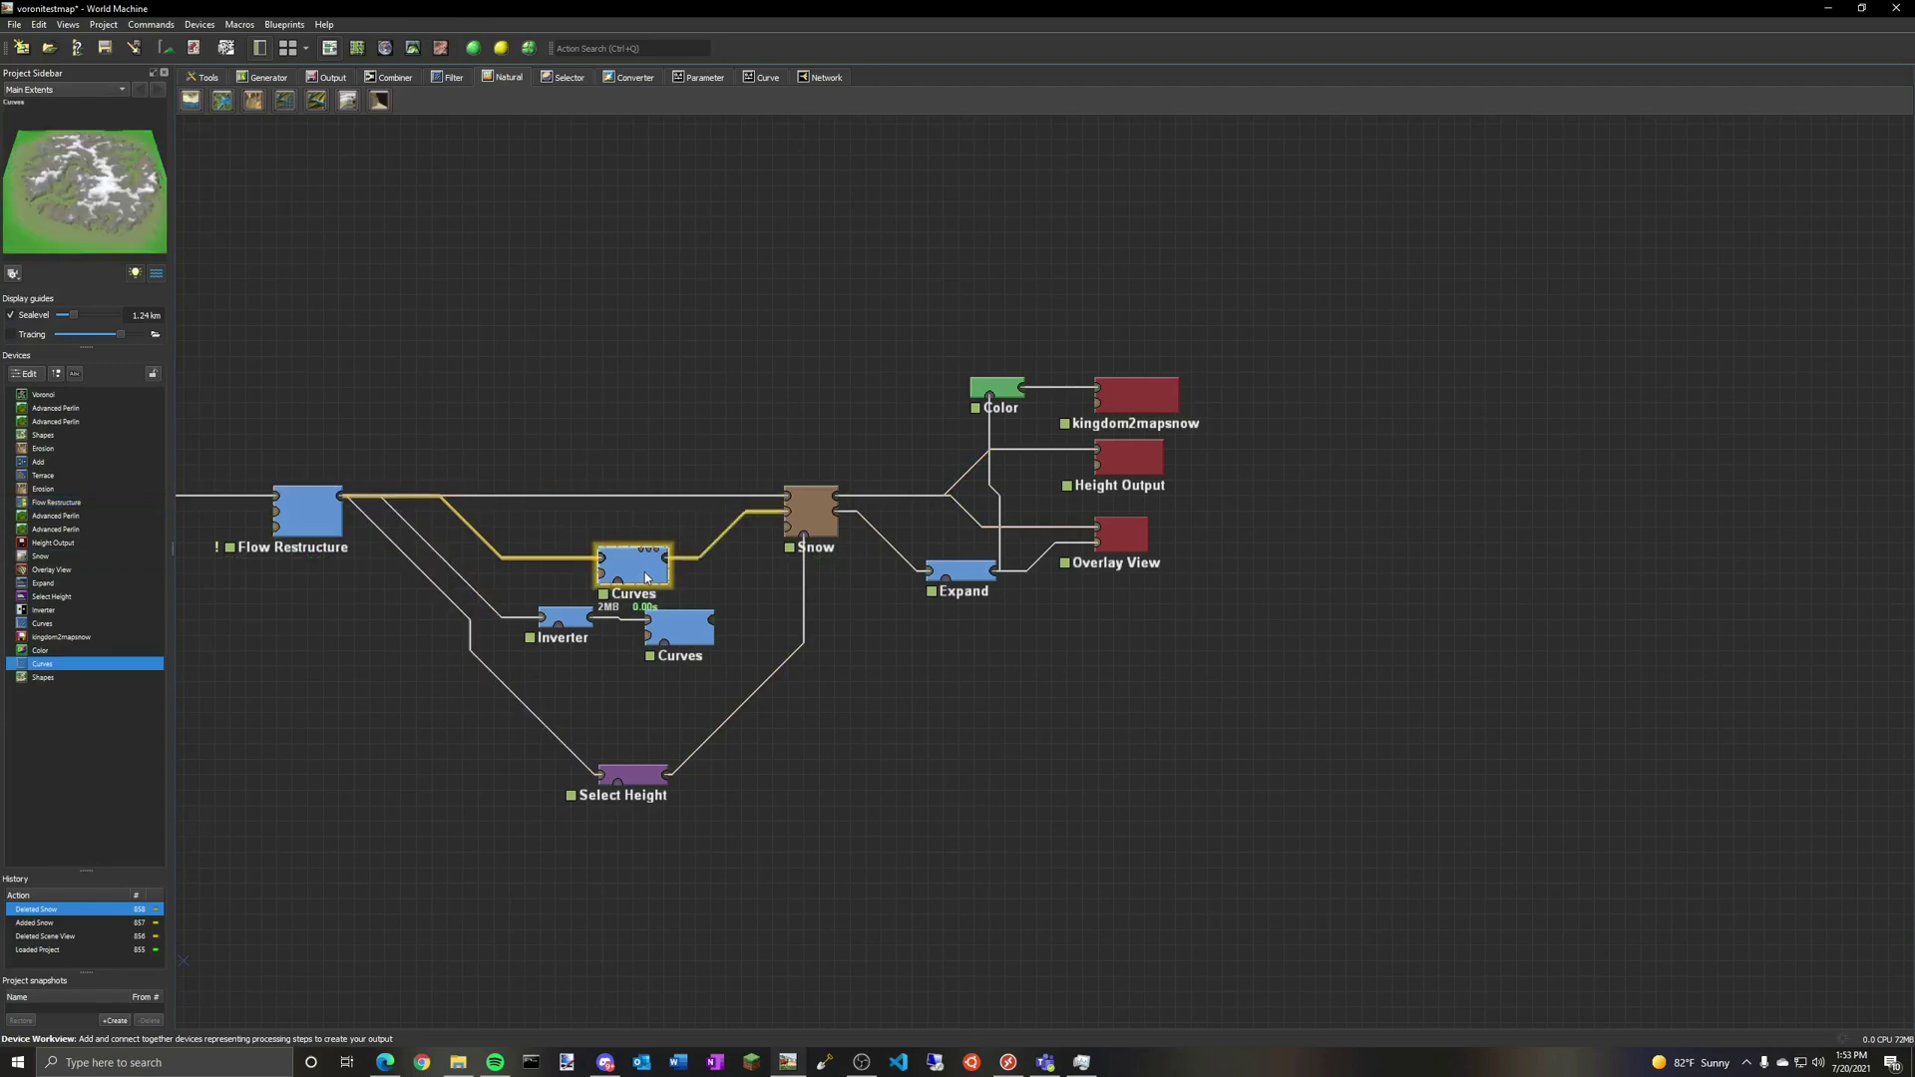
pyautogui.click(816, 519)
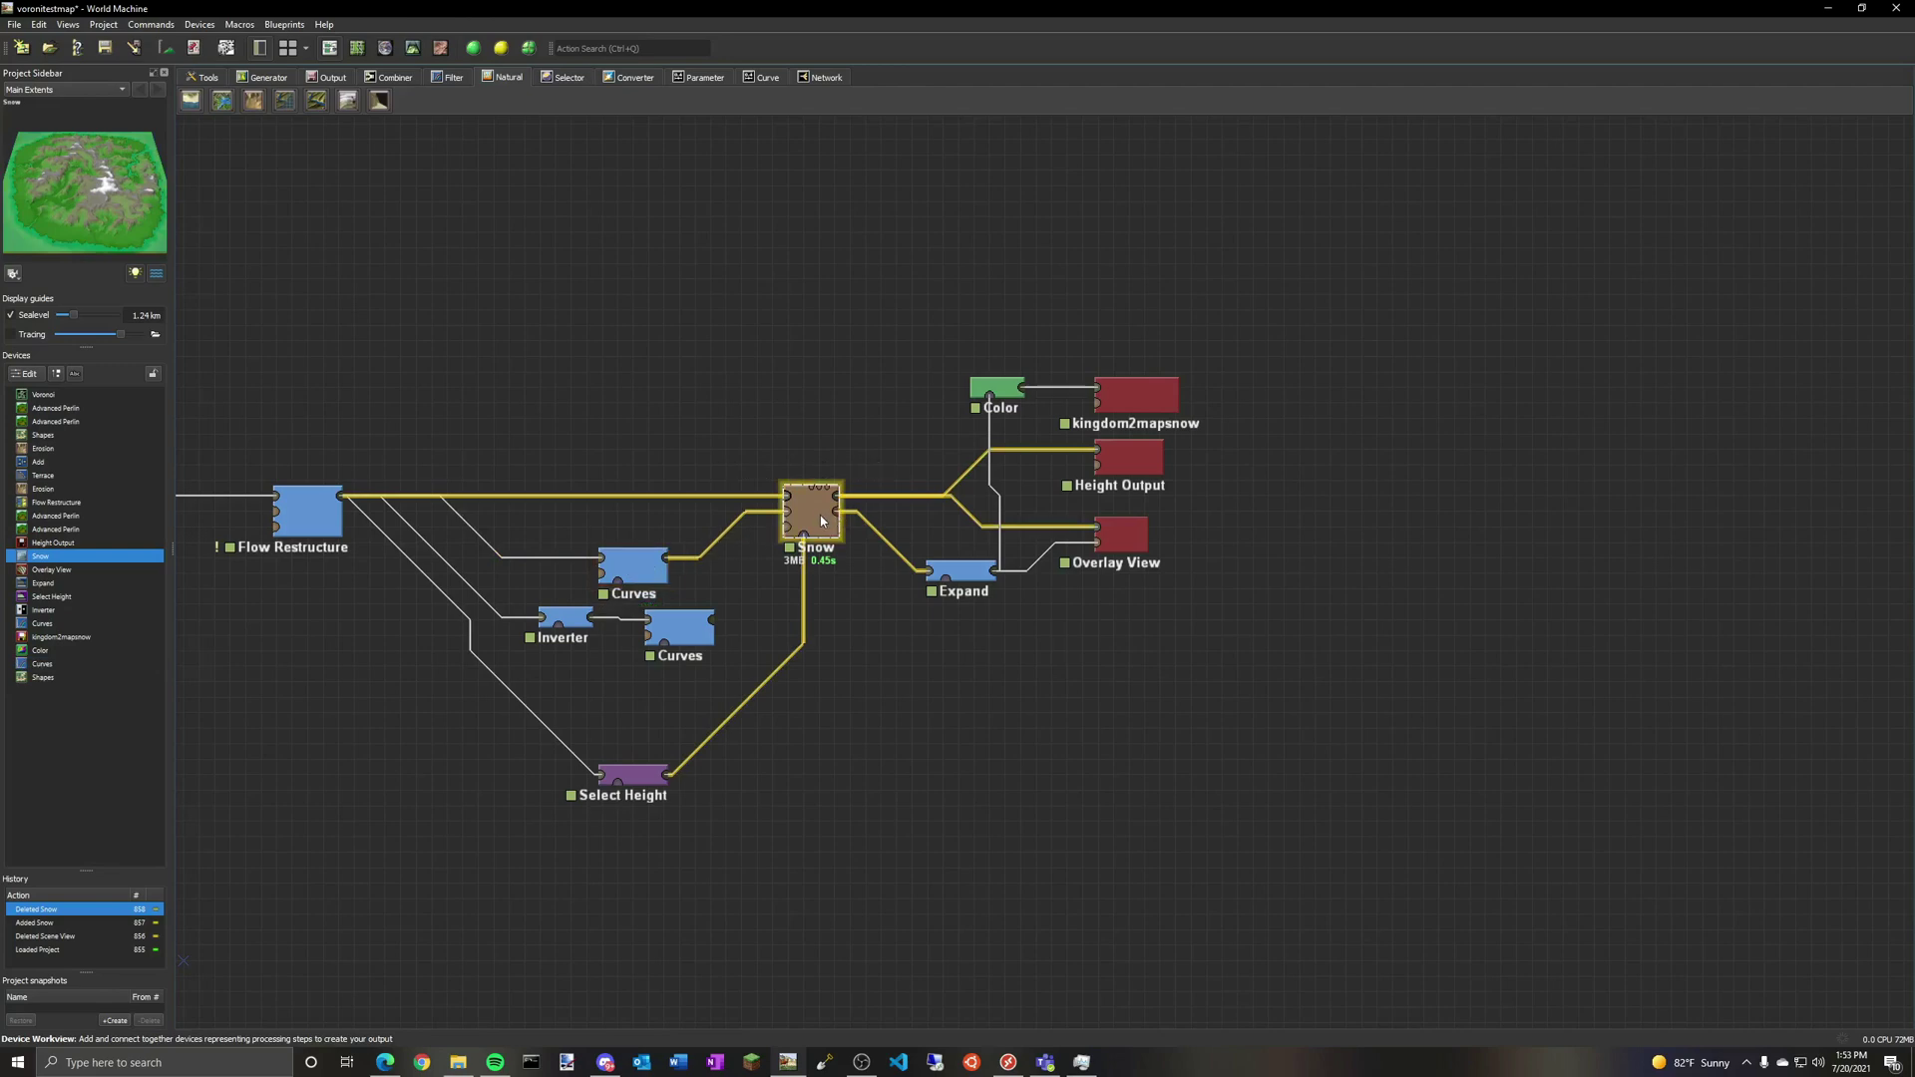
pyautogui.click(633, 566)
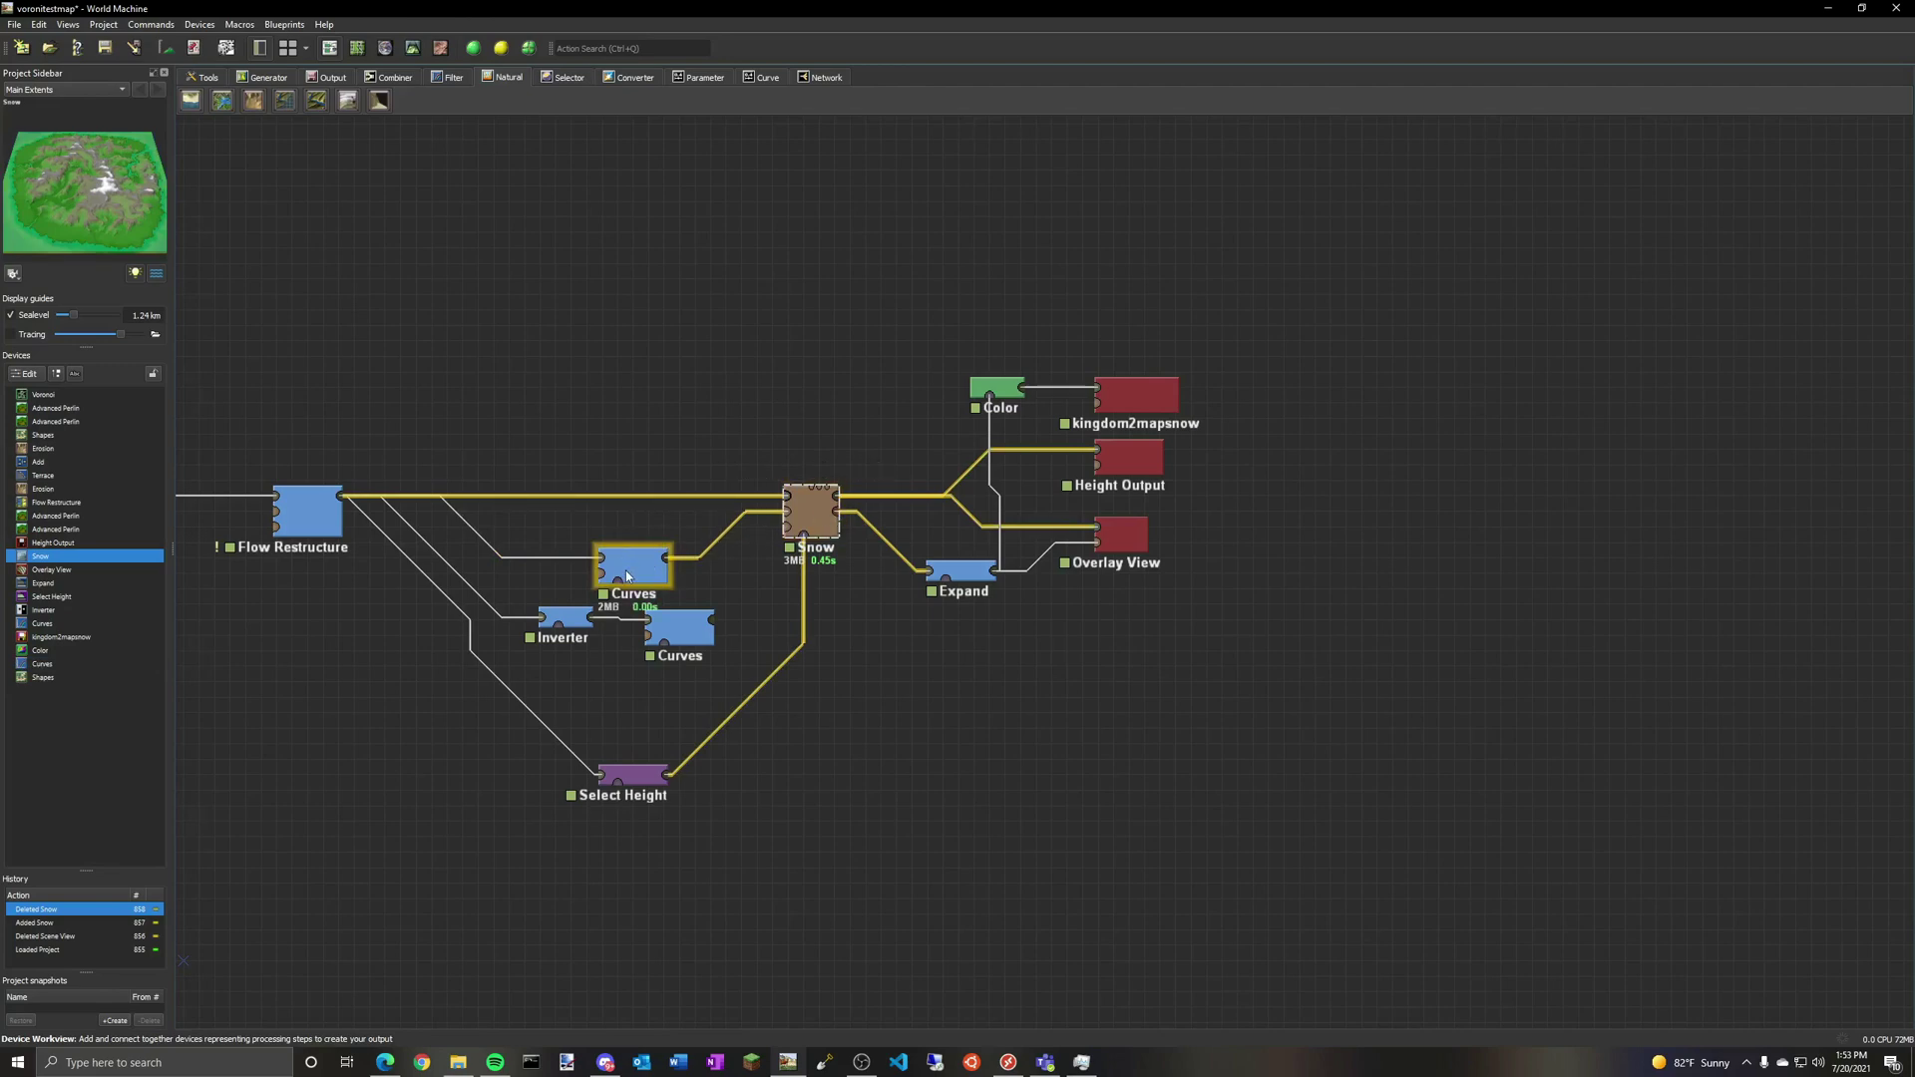
# Step: Show the Curves device that feeds the Snow mask input in 3D and open its curve properties beside the terrain
pyautogui.click(412, 48)
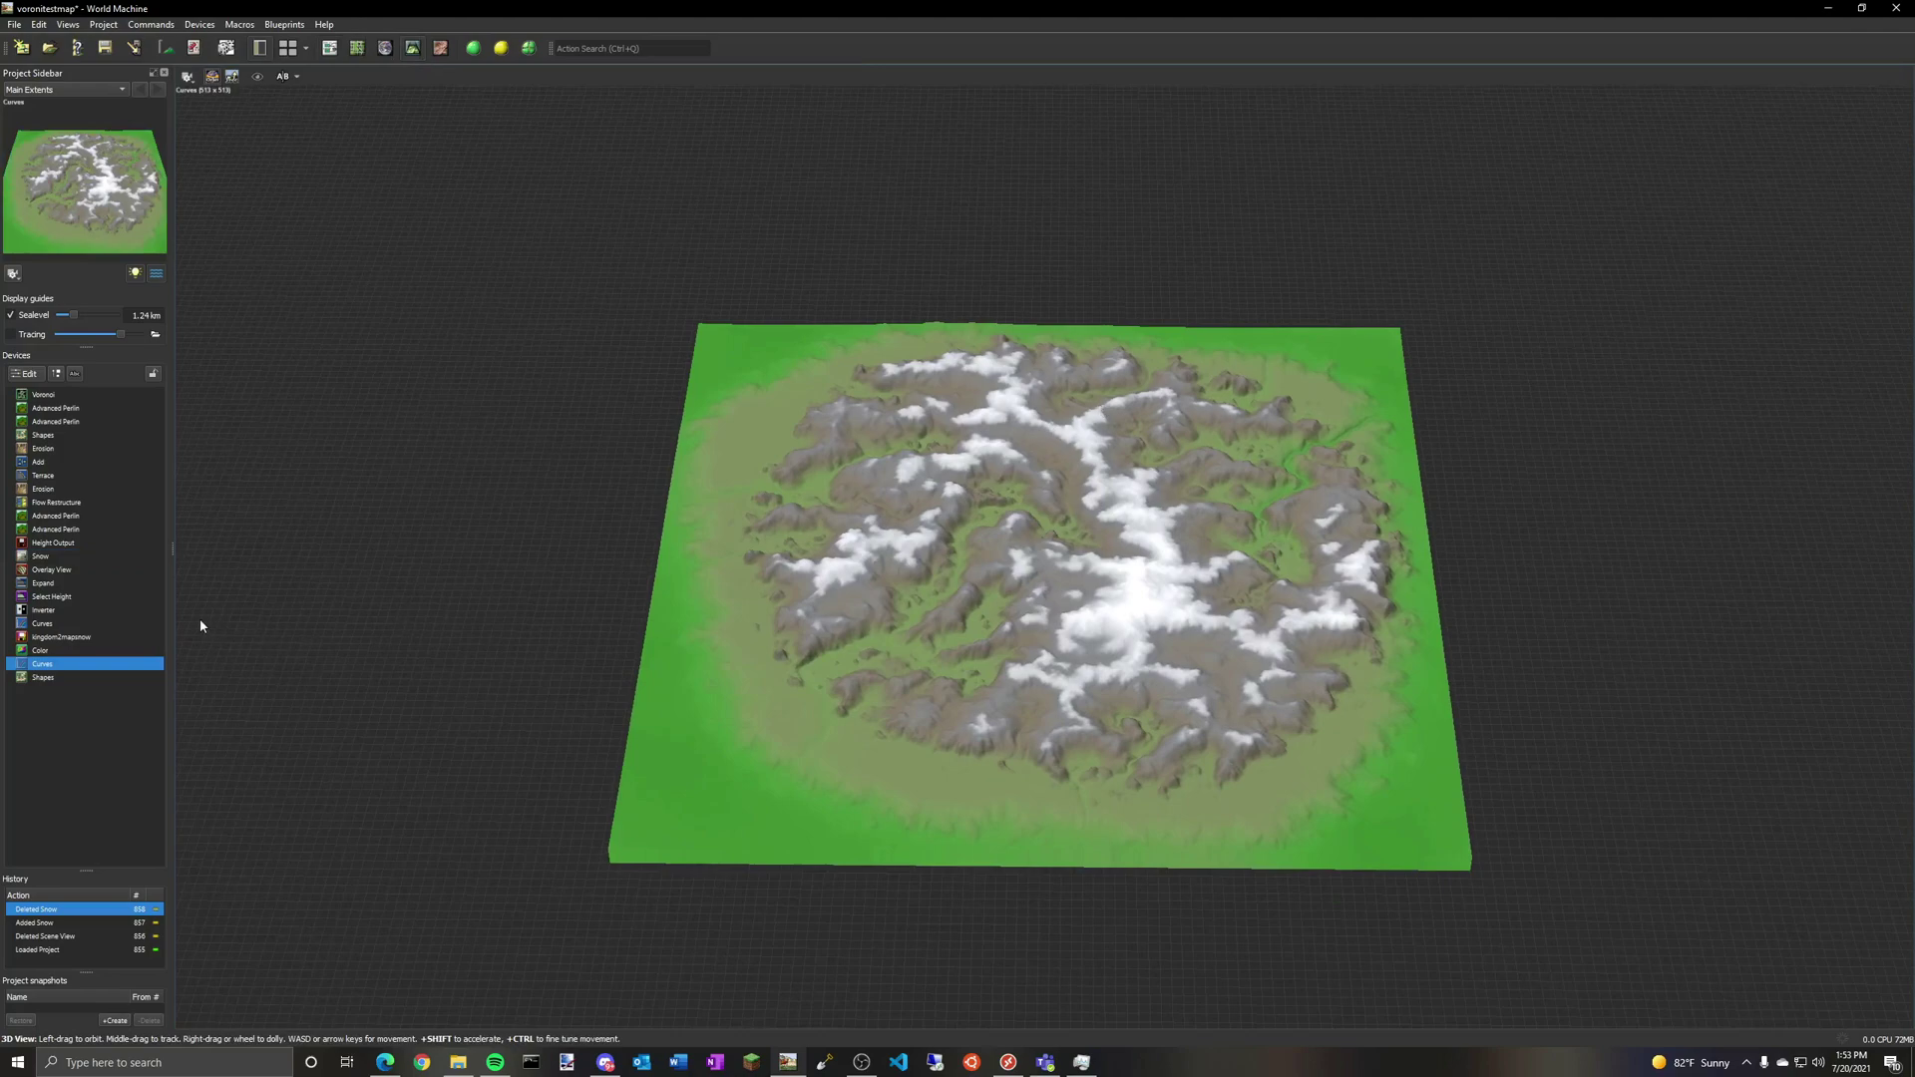
pyautogui.doubleClick(50, 667)
pyautogui.moveTo(962, 333); pyautogui.dragTo(501, 353)
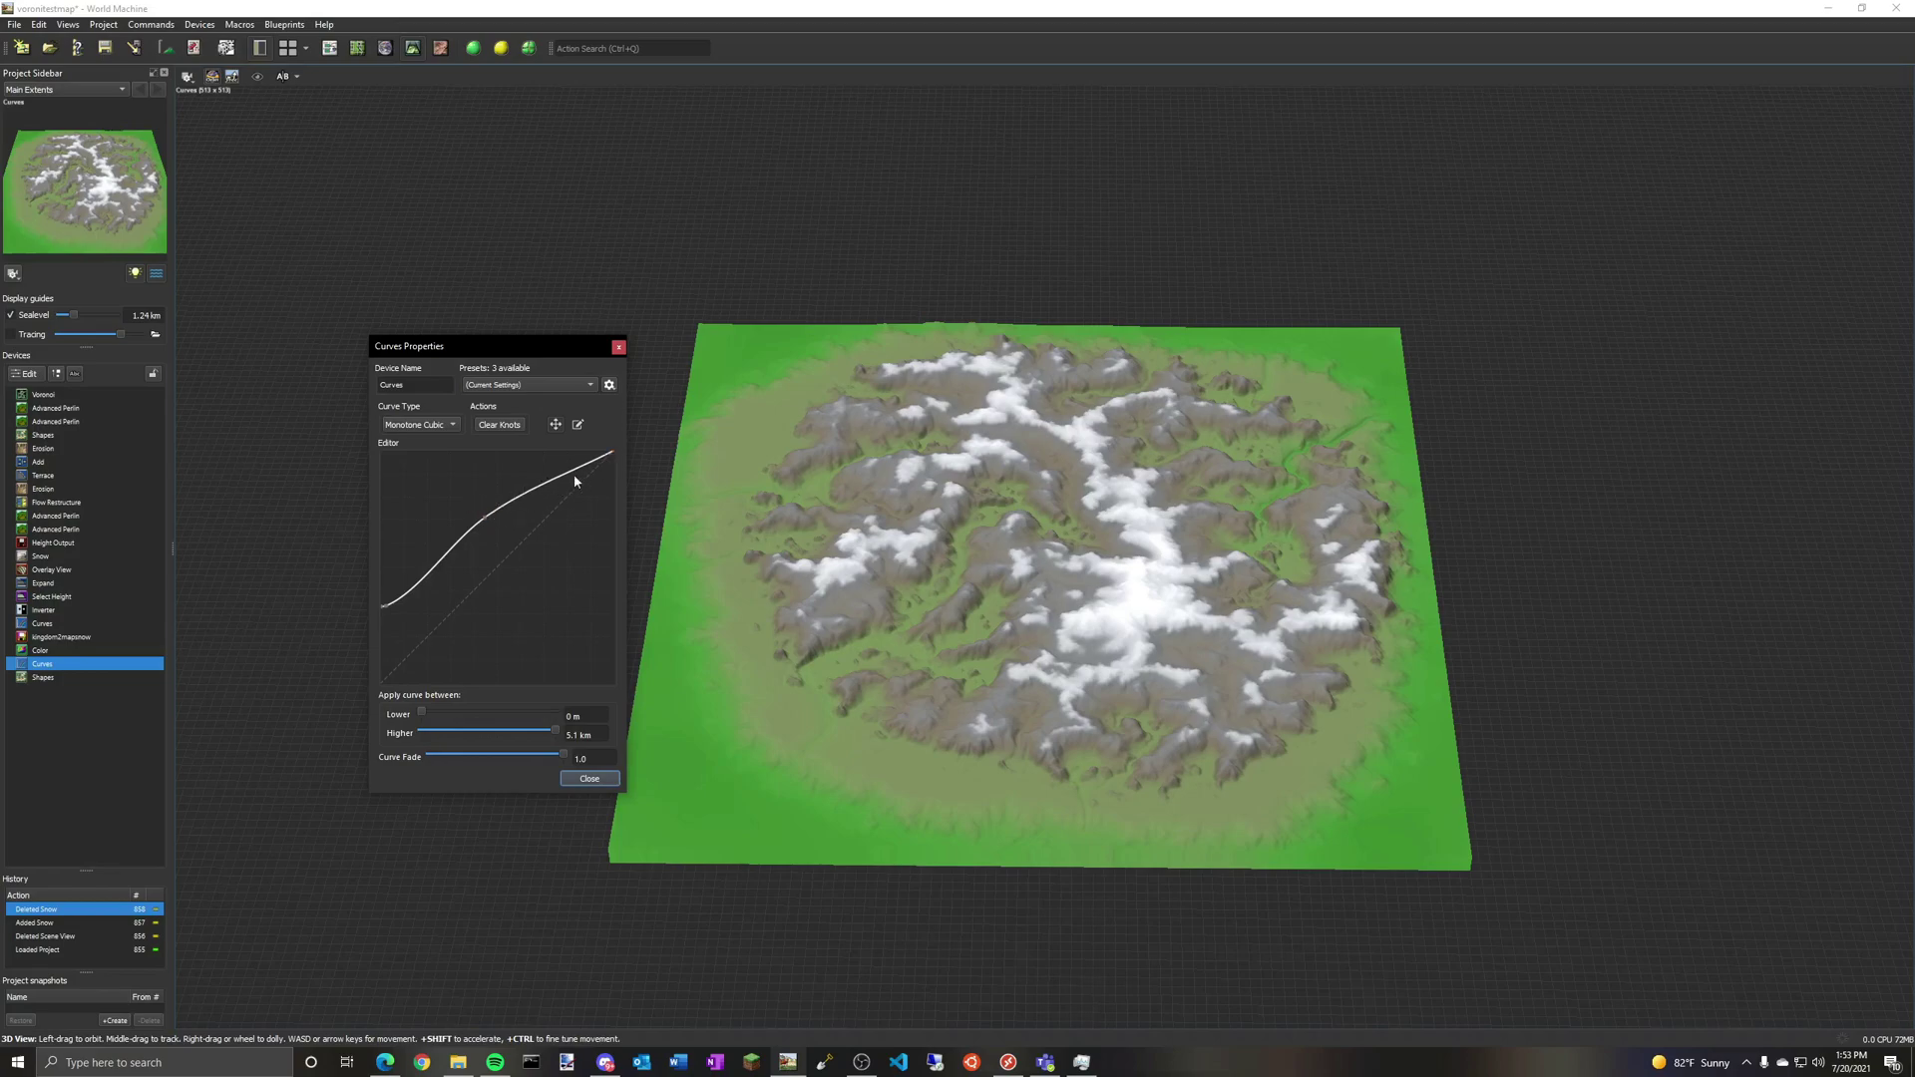
# Step: Examine the Curves terrain from several angles and distances against its curve, close the properties and return to the device network
pyautogui.moveTo(1050, 517); pyautogui.dragTo(1112, 525)
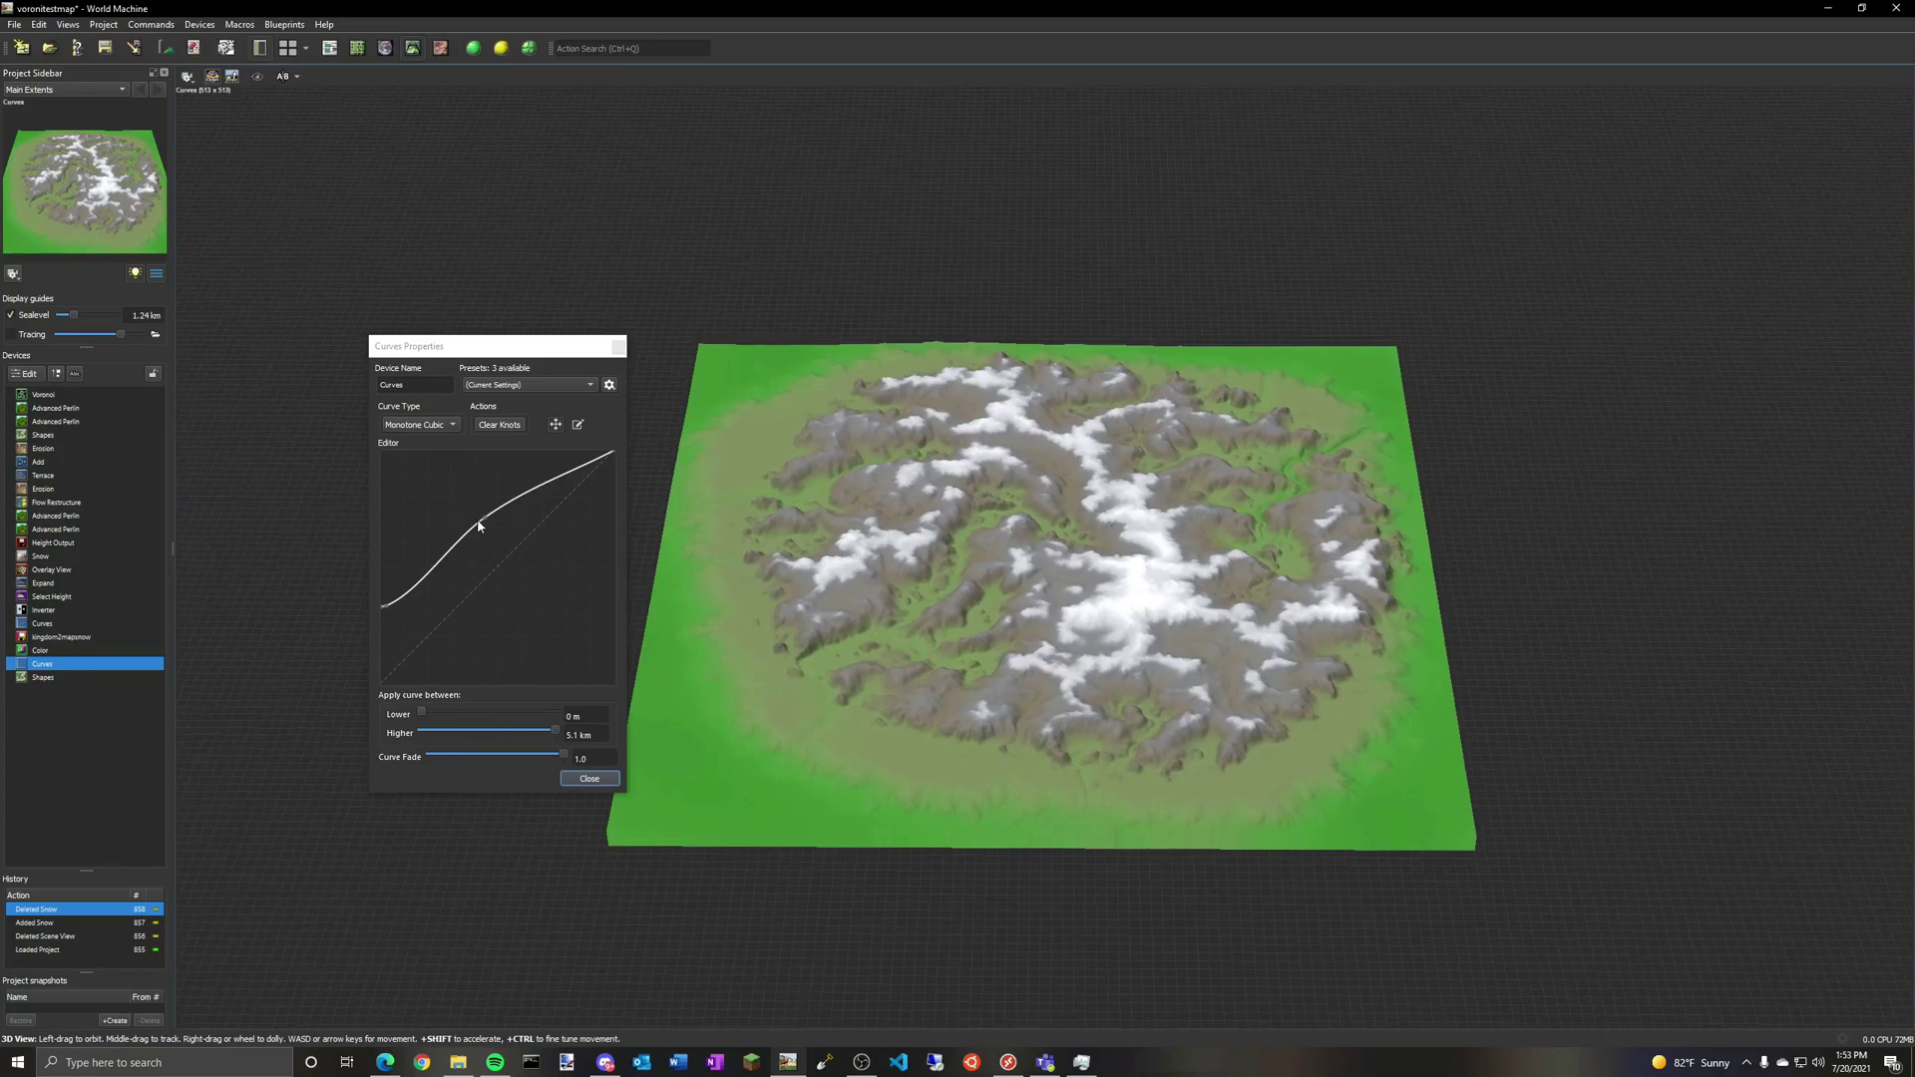
pyautogui.scroll(-2, 1098, 562)
pyautogui.scroll(10, 1099, 563)
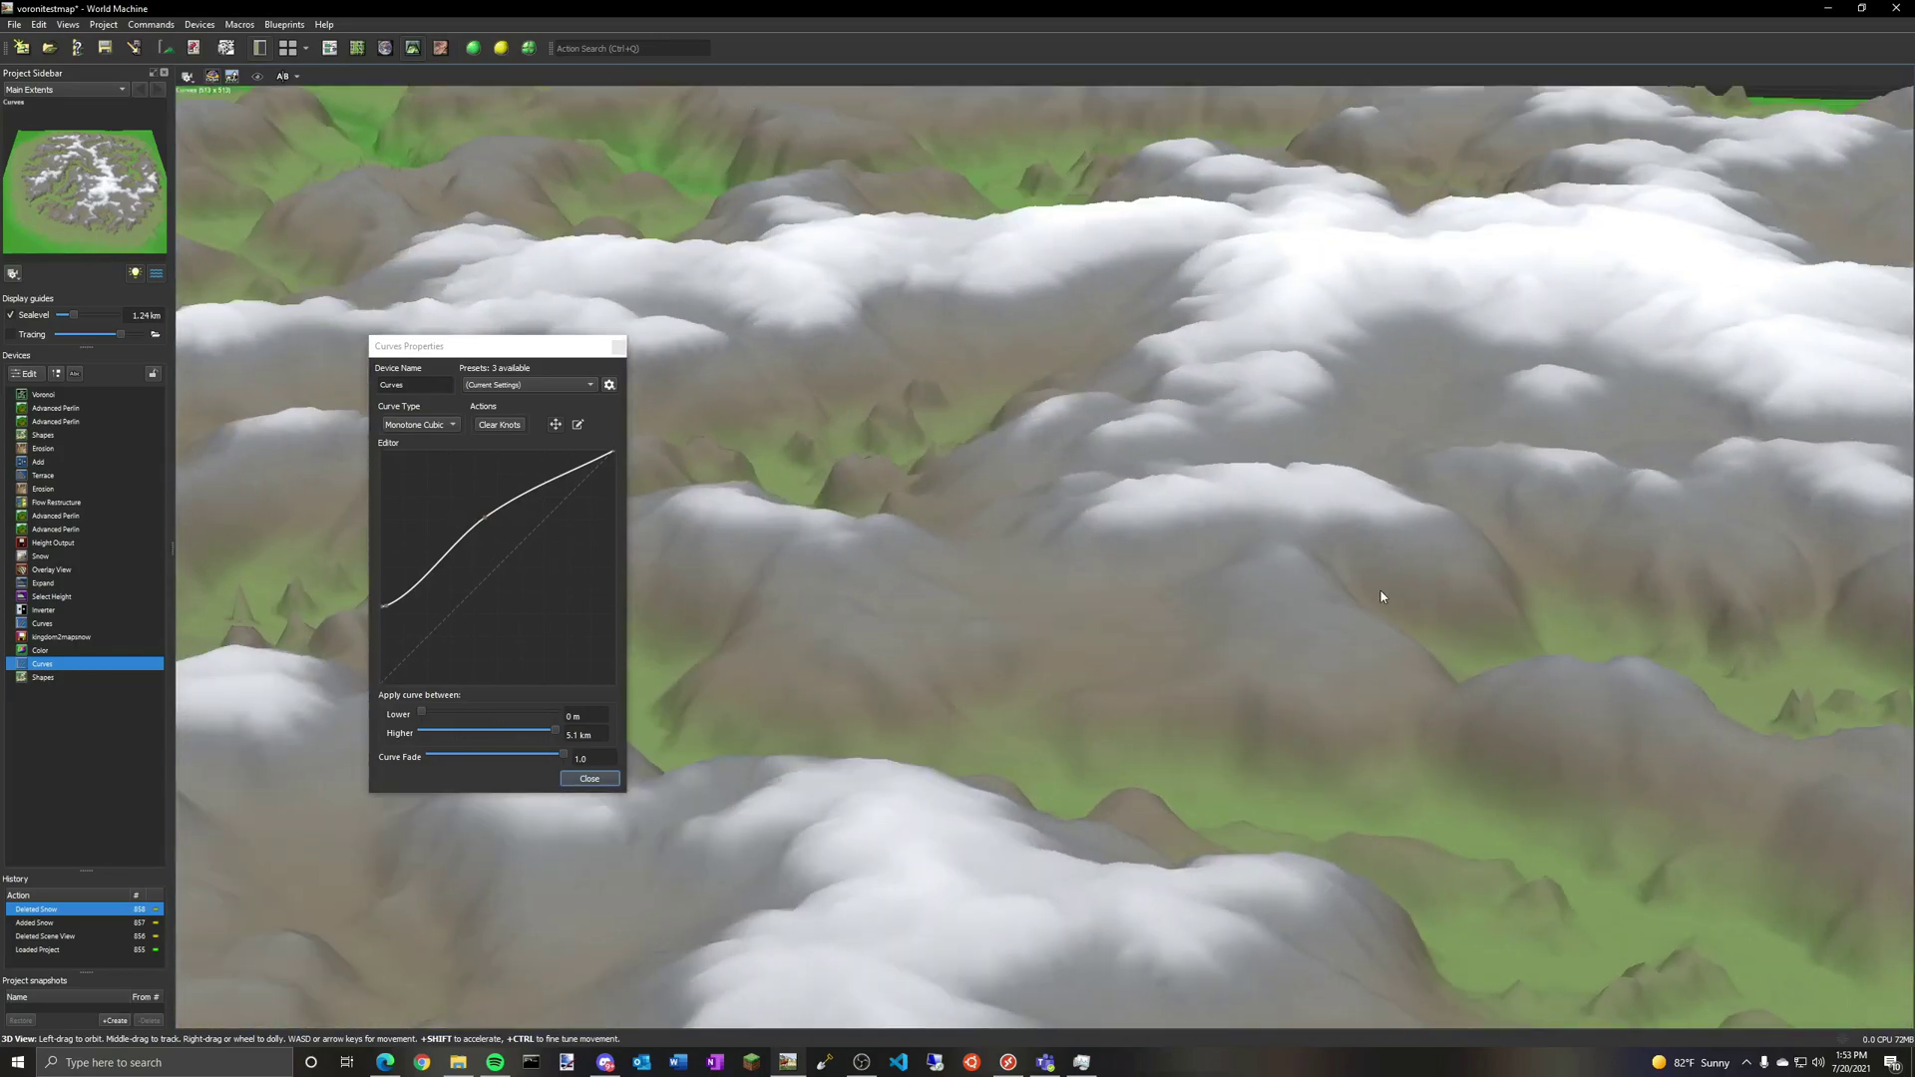
pyautogui.scroll(-3, 1381, 595)
pyautogui.moveTo(1380, 591); pyautogui.dragTo(655, 602)
pyautogui.scroll(3, 1476, 644)
pyautogui.scroll(-3, 1034, 623)
pyautogui.scroll(3, 1034, 637)
pyautogui.scroll(-3, 1041, 695)
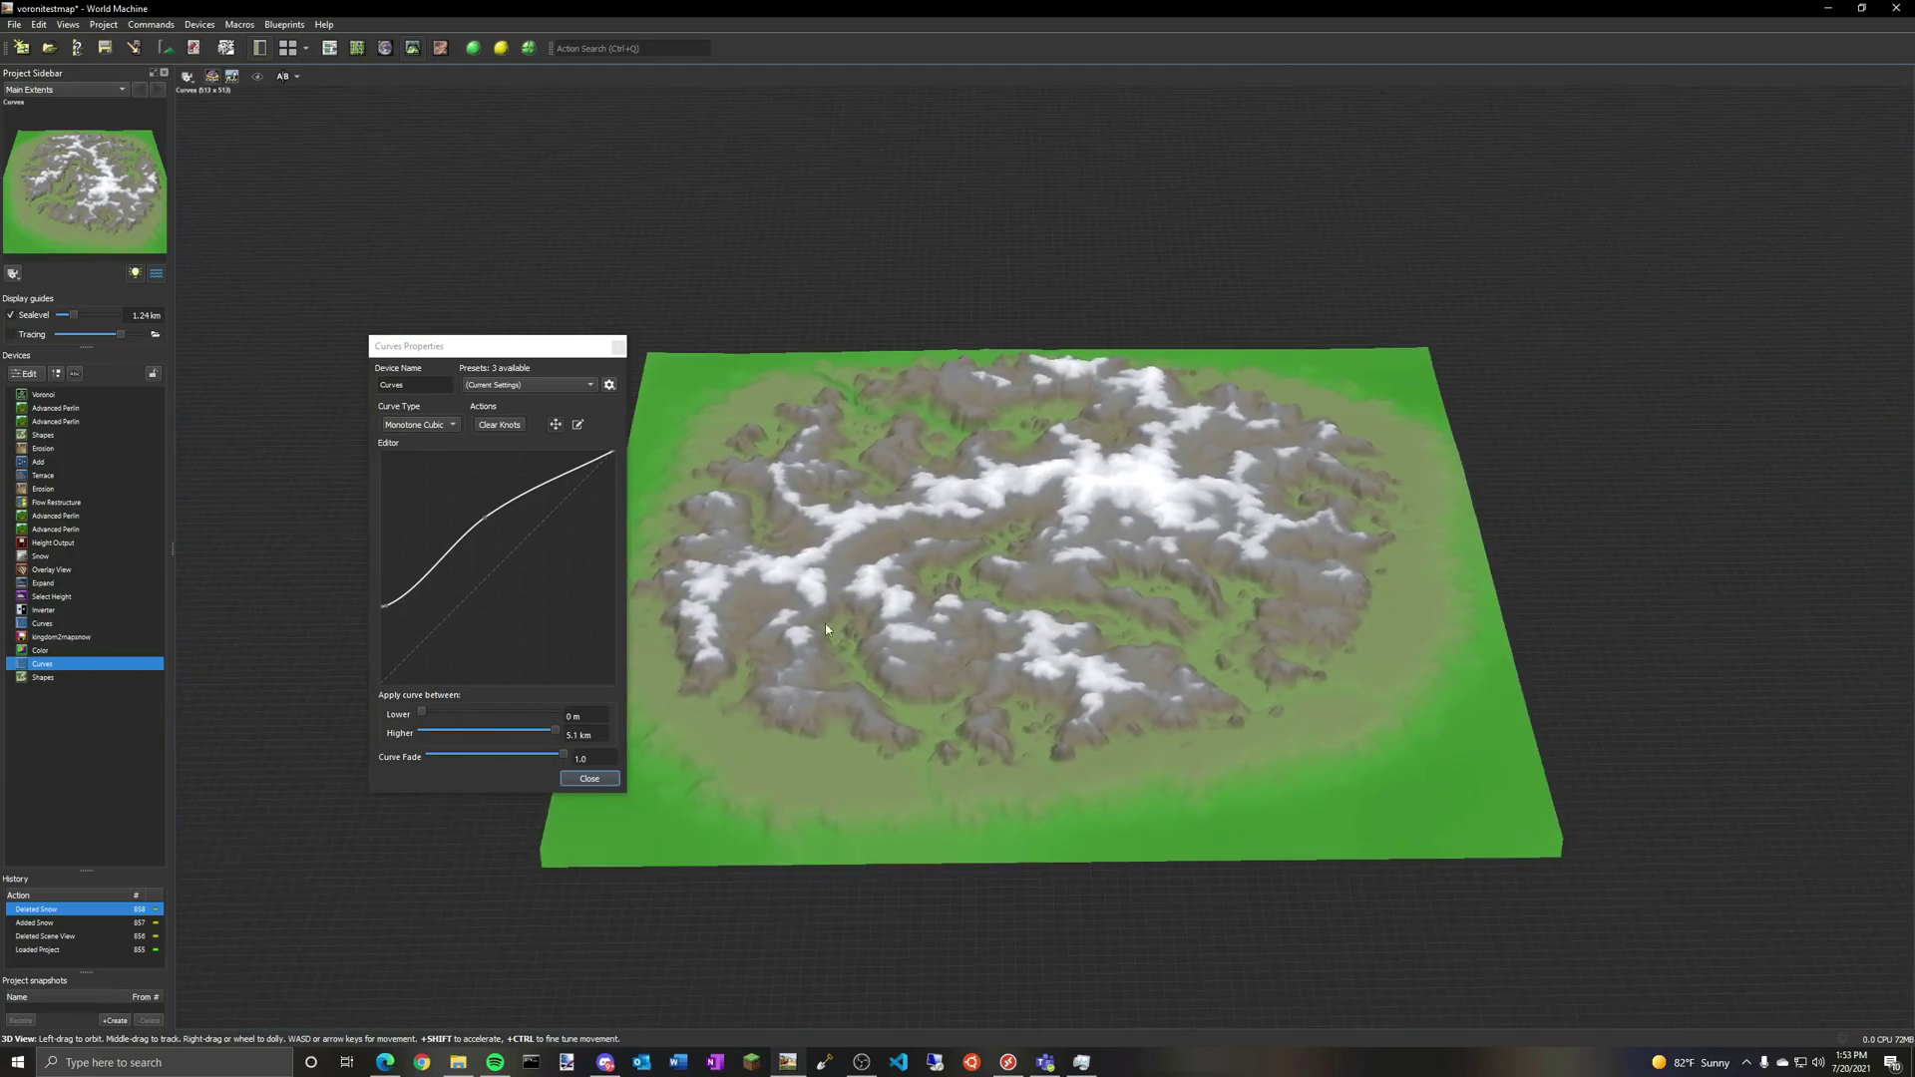
pyautogui.click(582, 780)
pyautogui.click(333, 56)
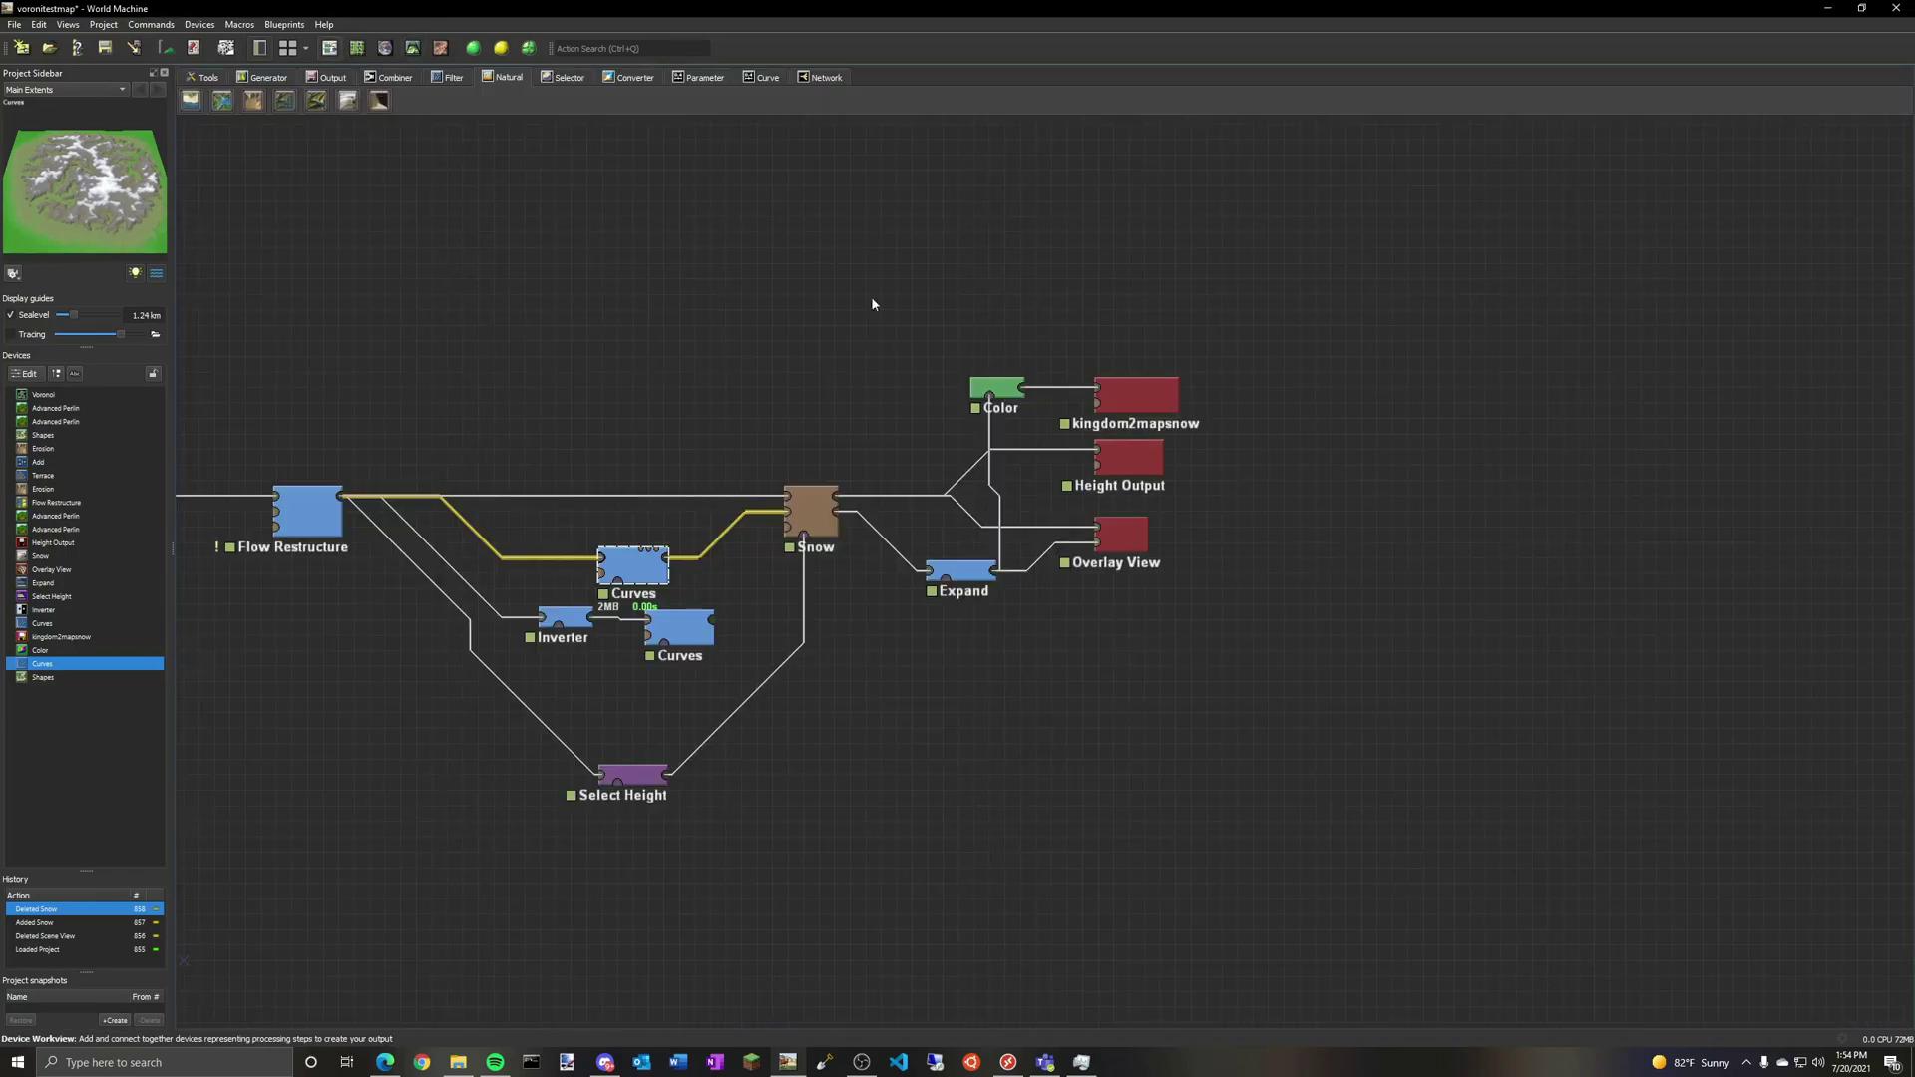
# Step: Review the Snow device's properties, including Stickiness and Snowmelt Mask Input, and re-enter a Snowfall of 236.8 m
pyautogui.doubleClick(810, 517)
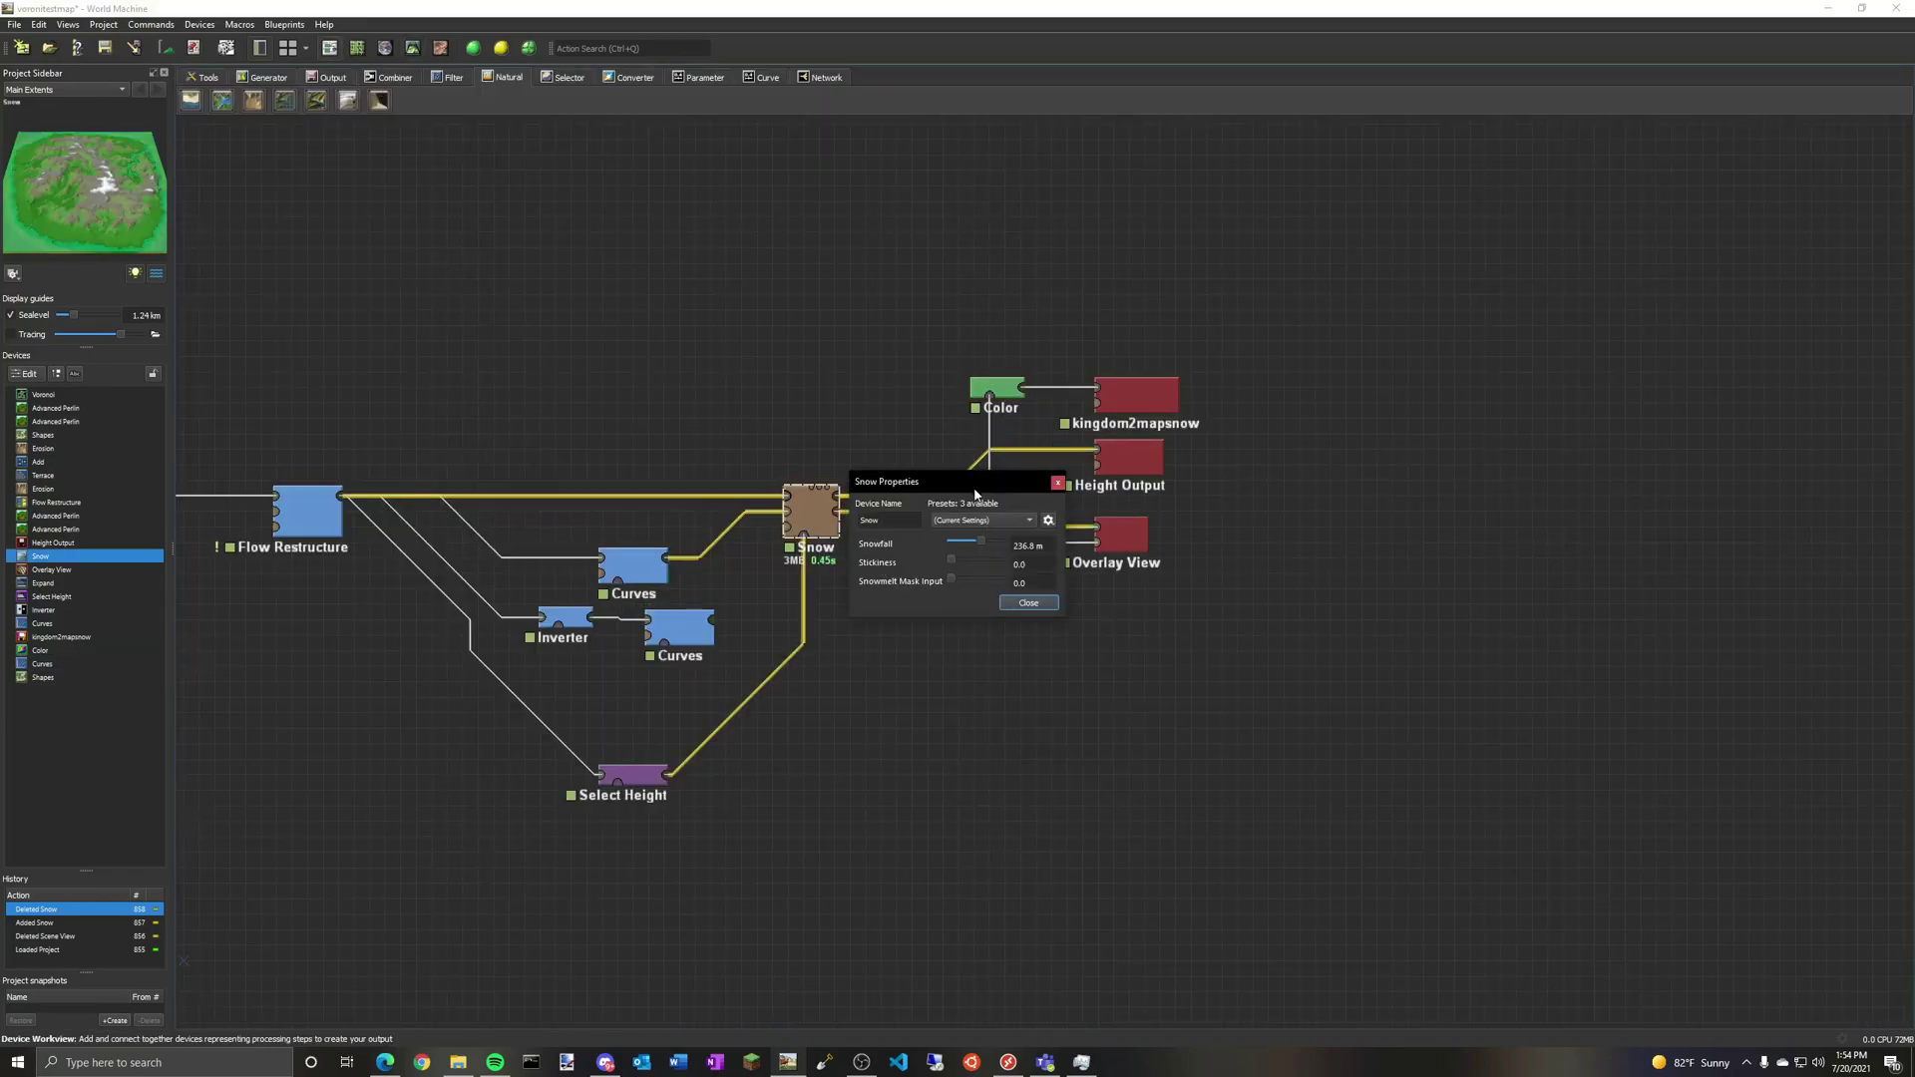
pyautogui.moveTo(975, 487); pyautogui.dragTo(956, 419)
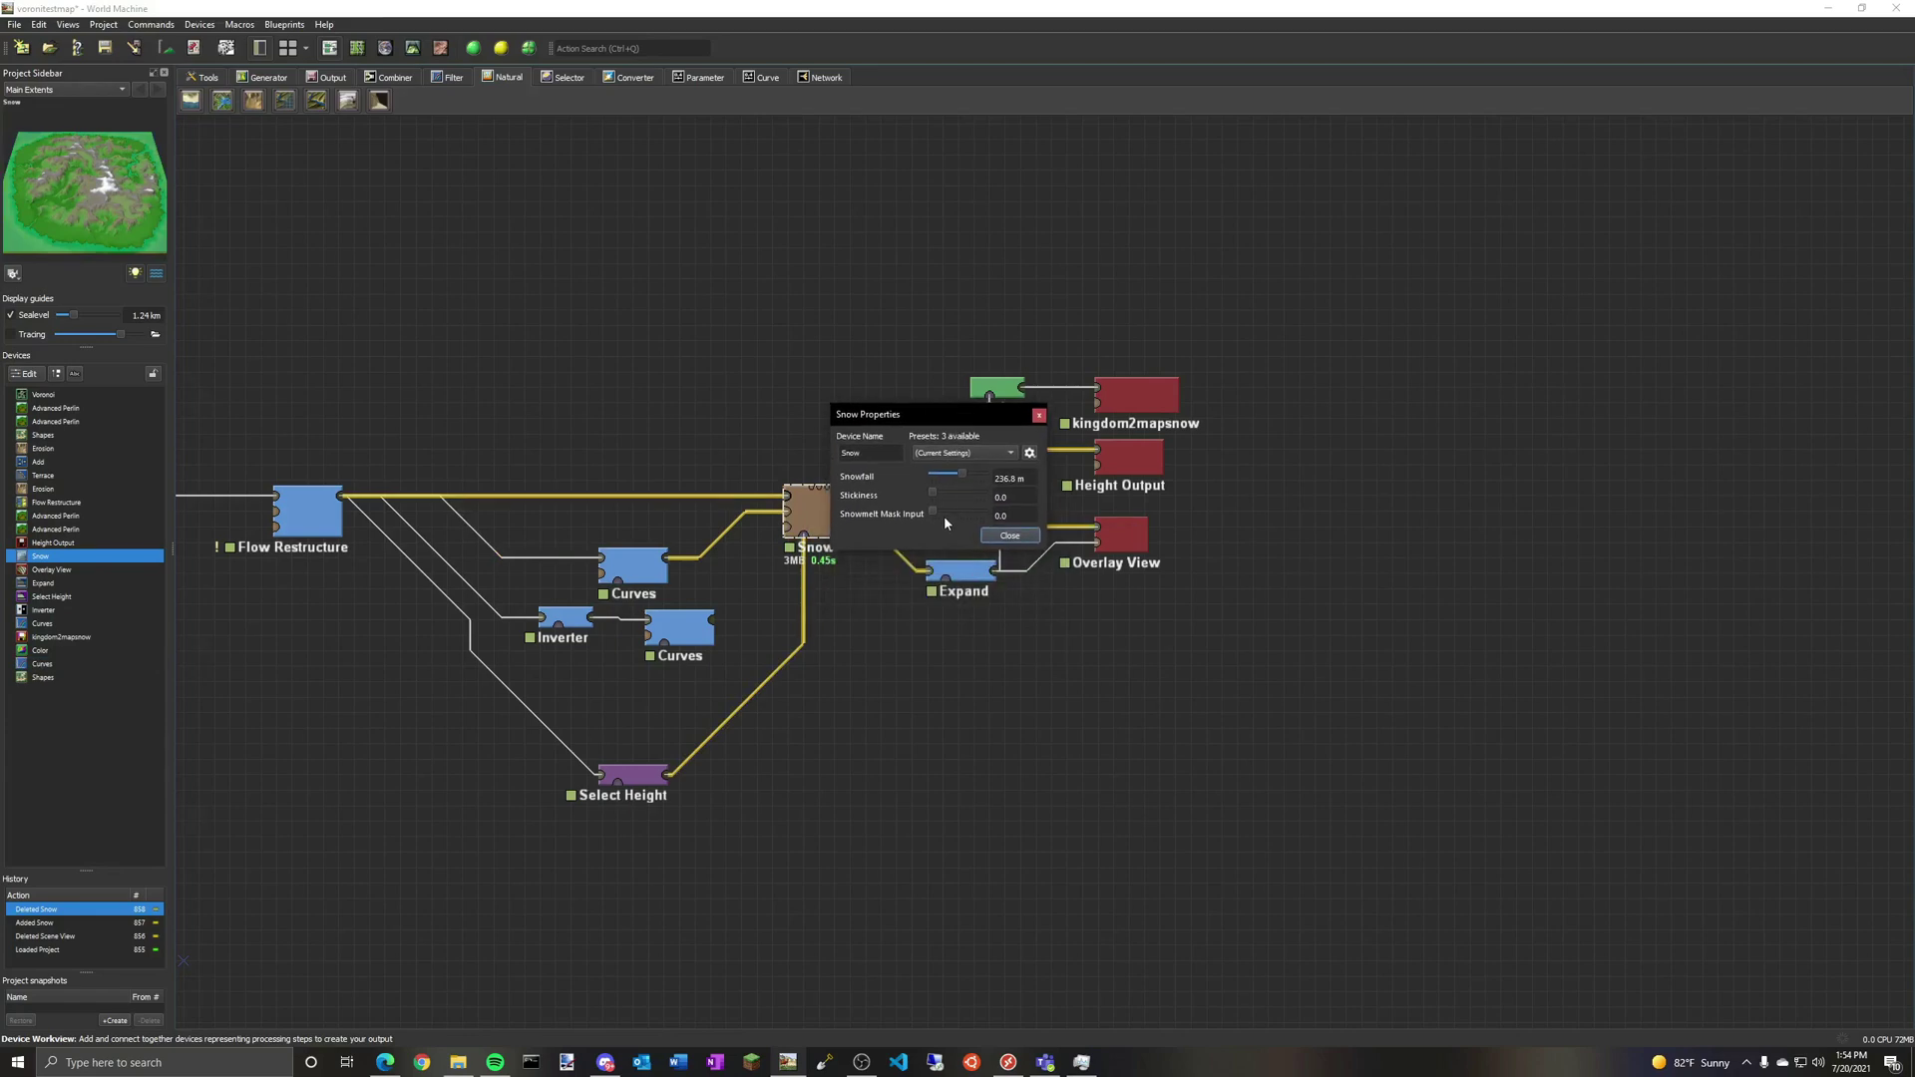
pyautogui.click(964, 455)
pyautogui.click(964, 457)
pyautogui.click(993, 480)
pyautogui.press('Right')
pyautogui.press('Return')
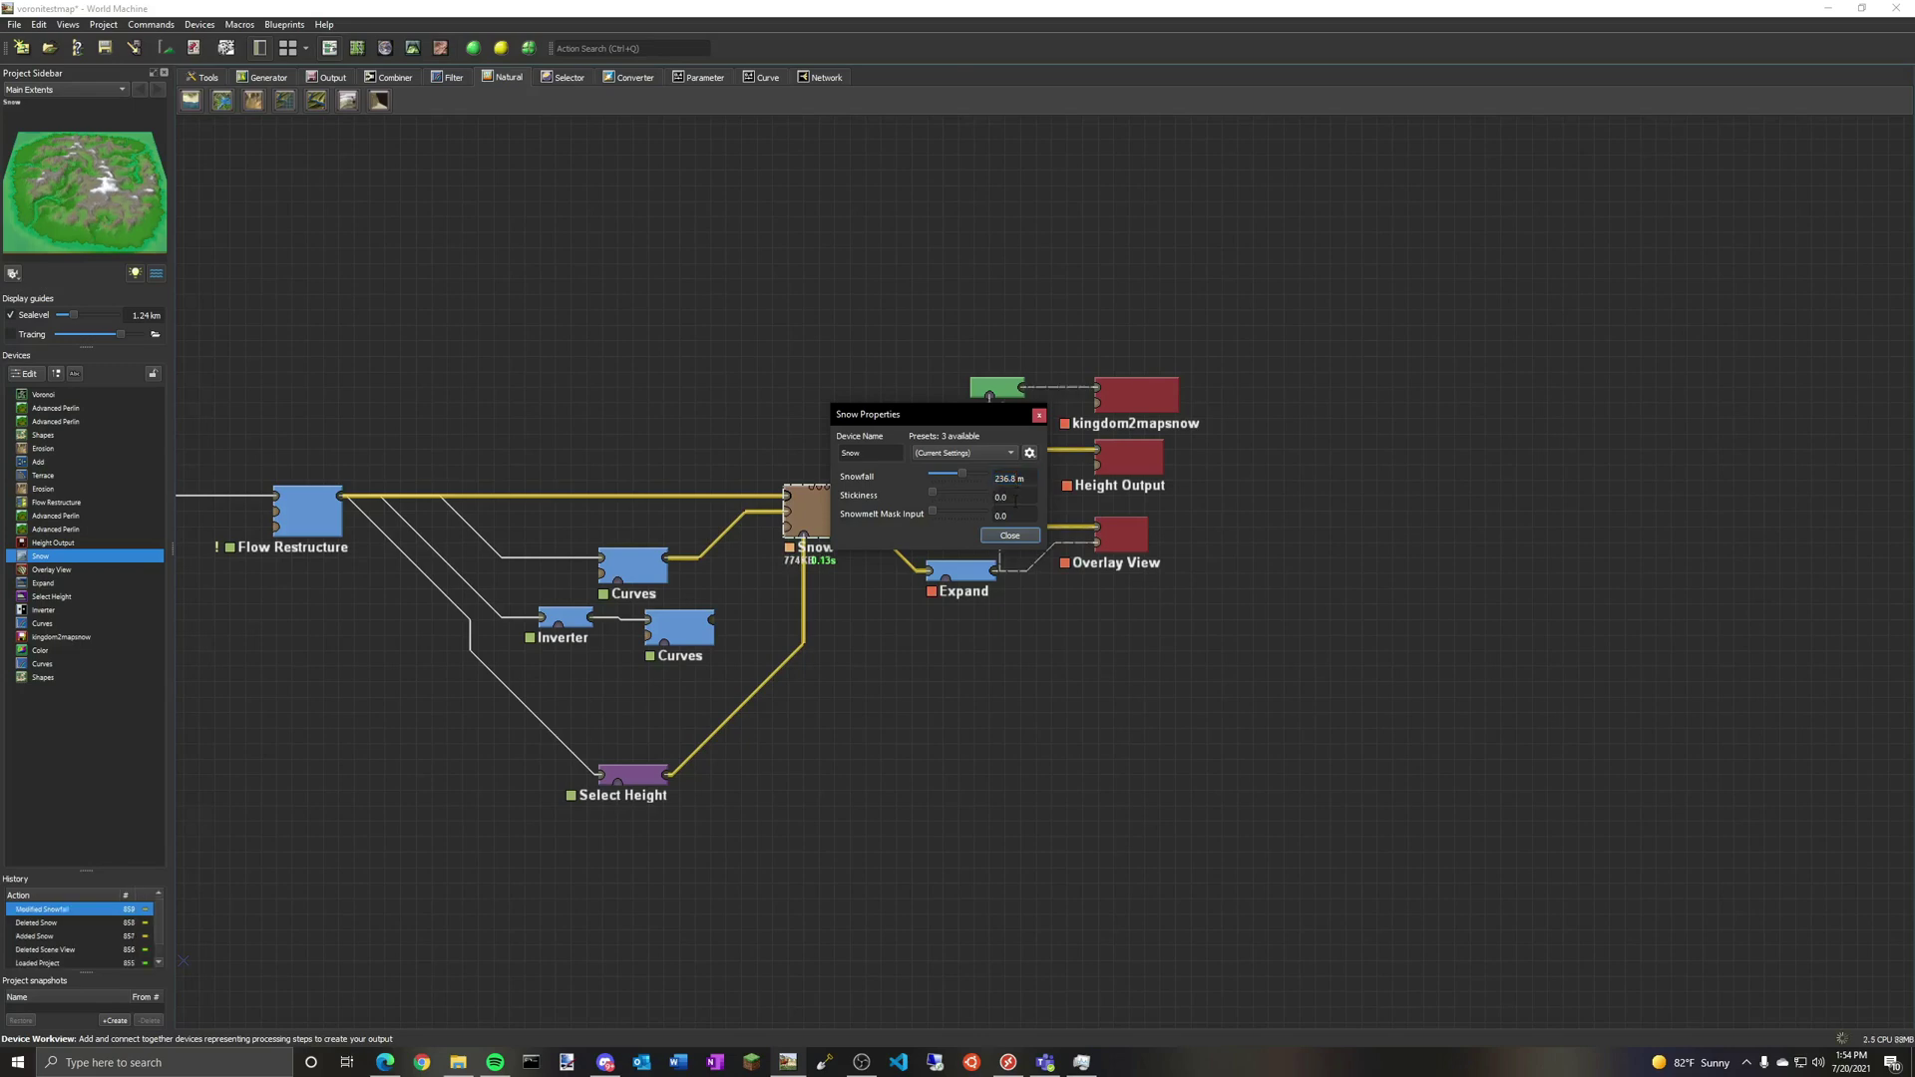
pyautogui.click(1008, 496)
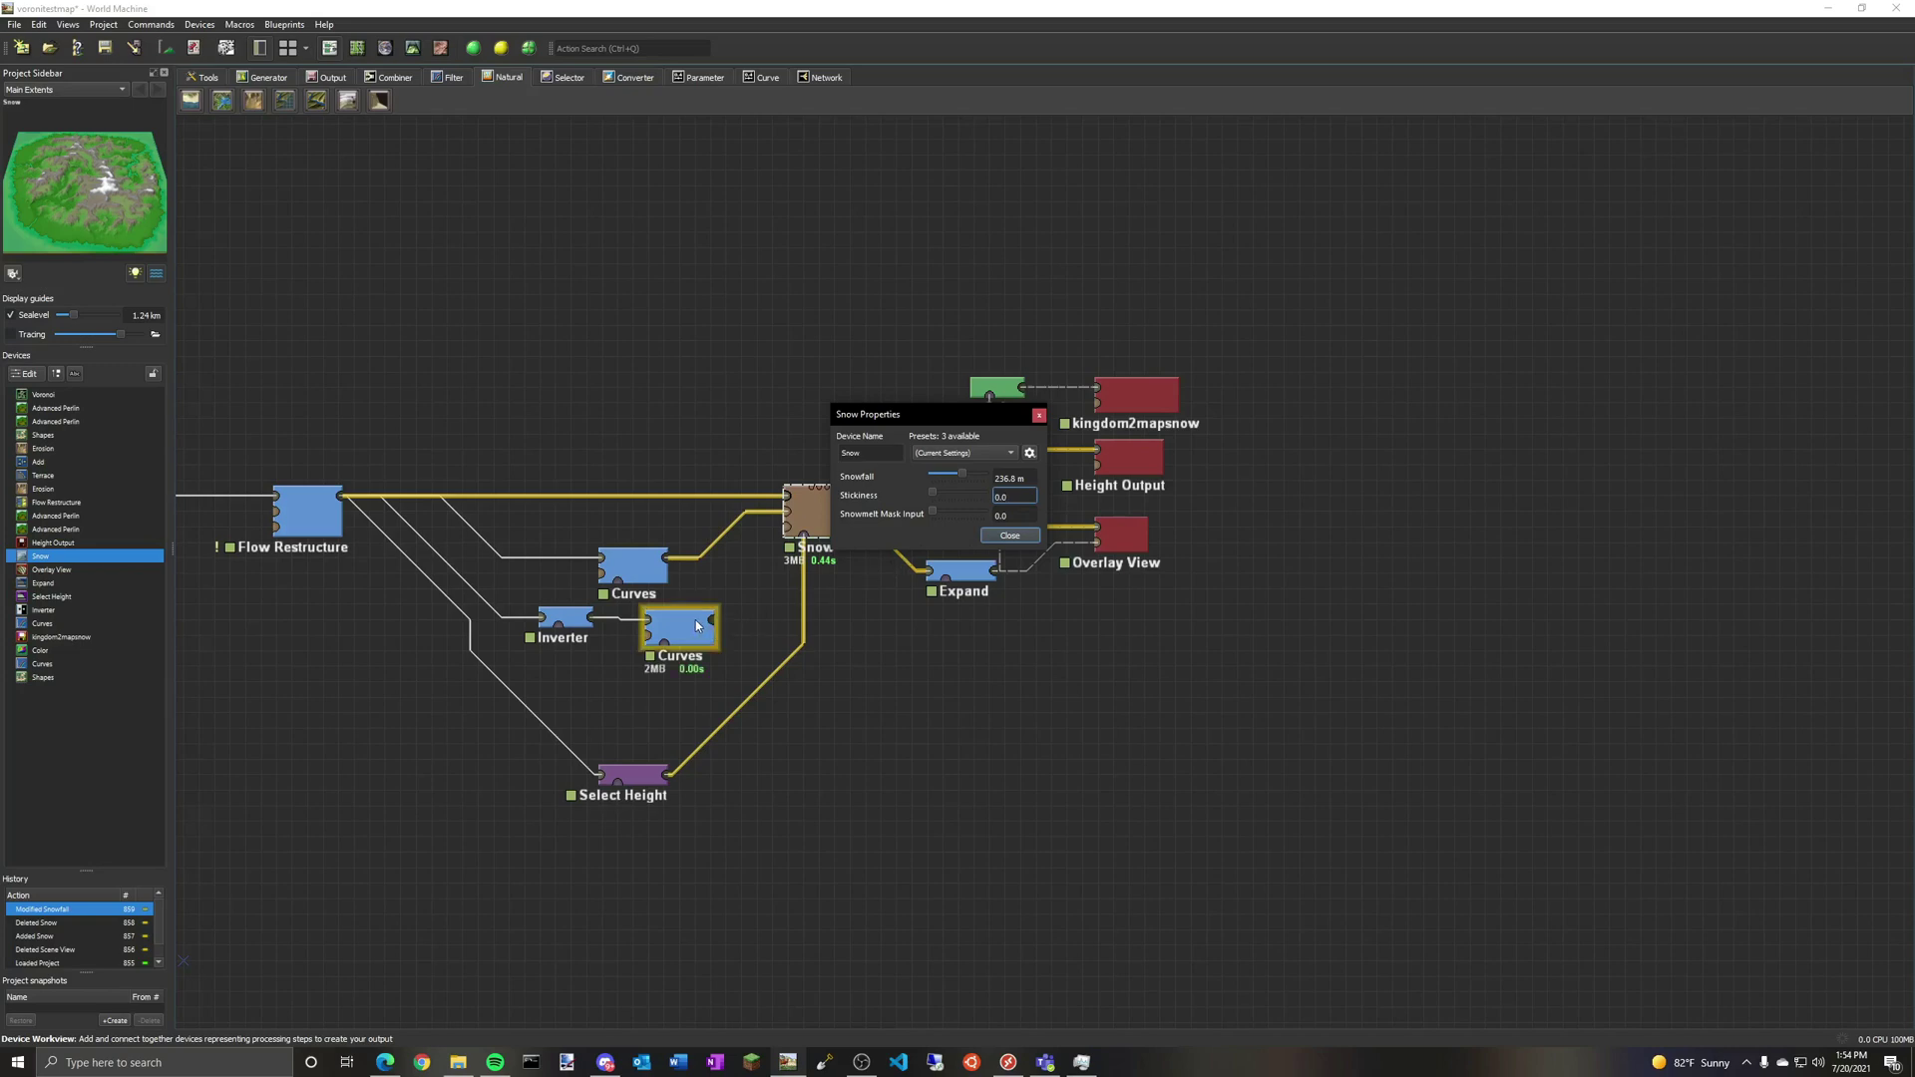
pyautogui.moveTo(711, 623); pyautogui.dragTo(787, 529)
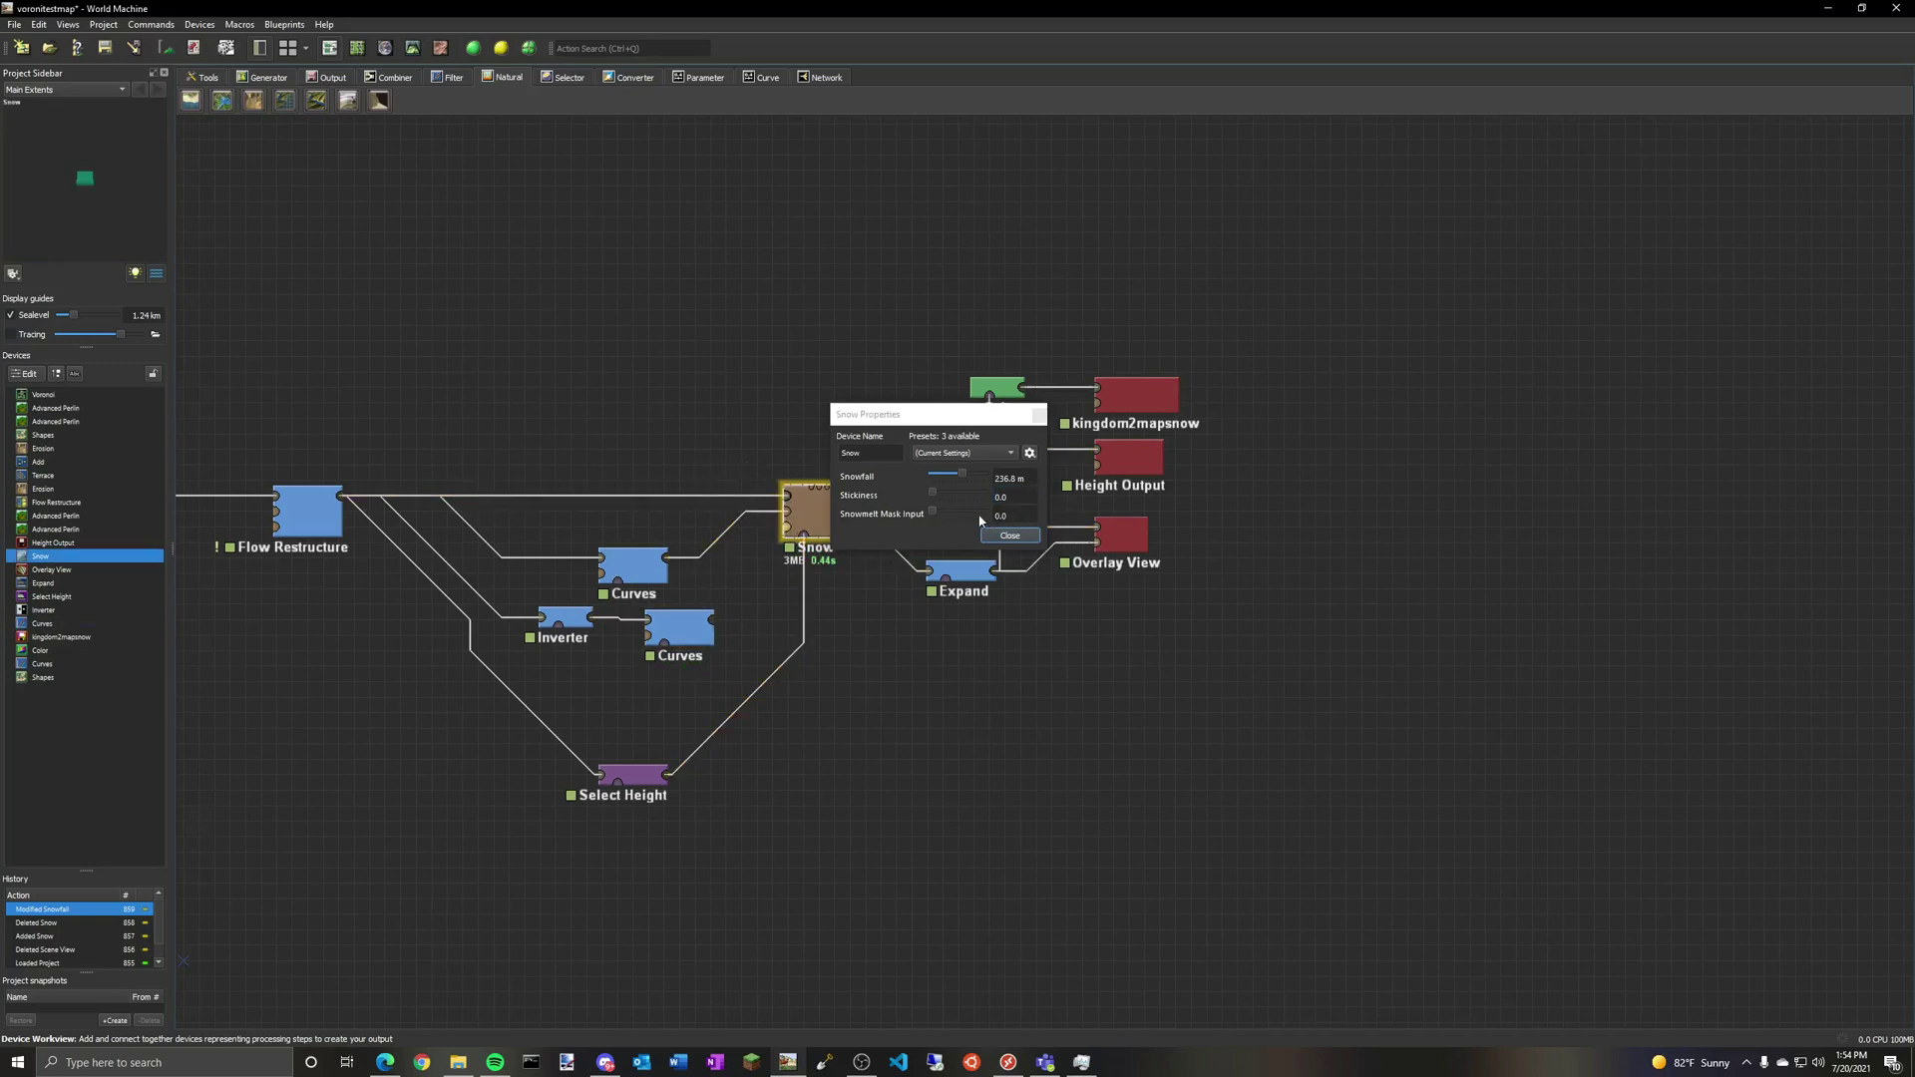
pyautogui.click(1011, 537)
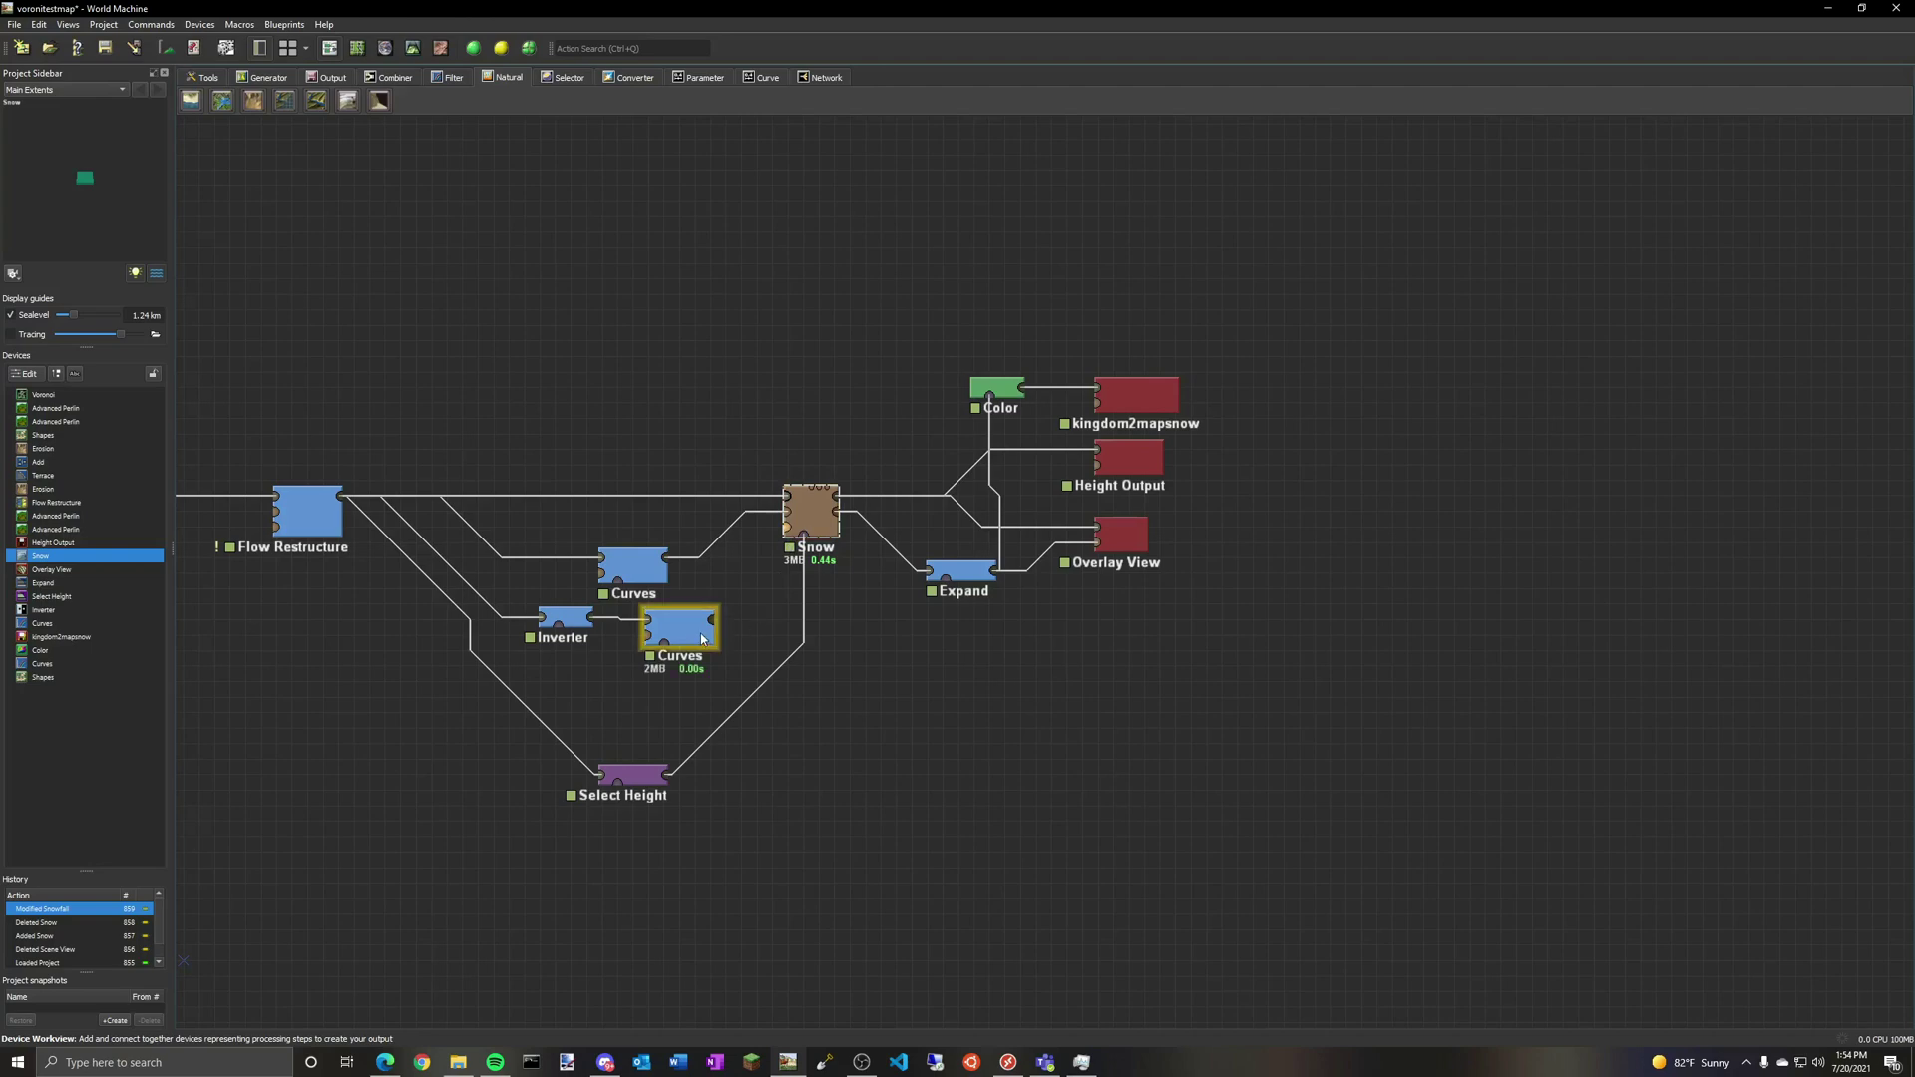
# Step: Check the Inverter device's properties, examine its inverted terrain in 3D and return to the device network
pyautogui.doubleClick(579, 622)
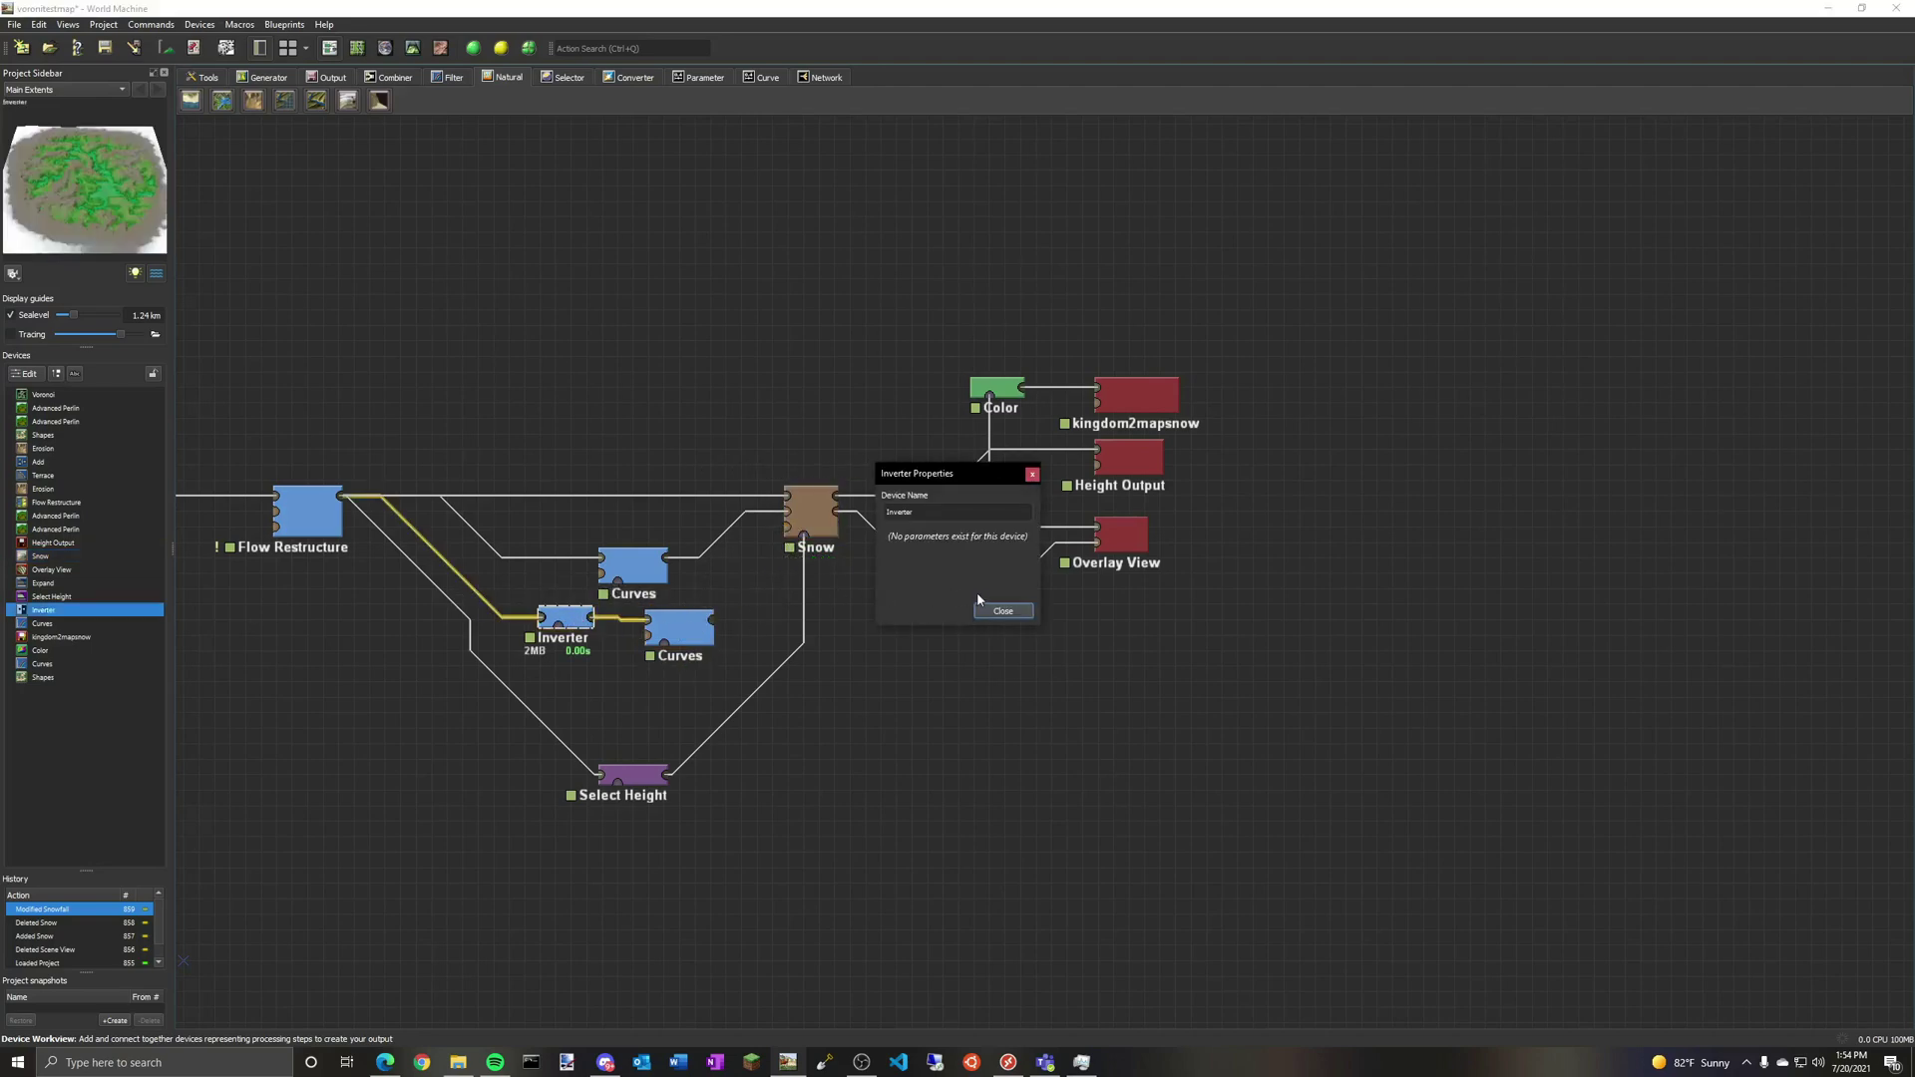
pyautogui.click(680, 627)
pyautogui.click(1004, 610)
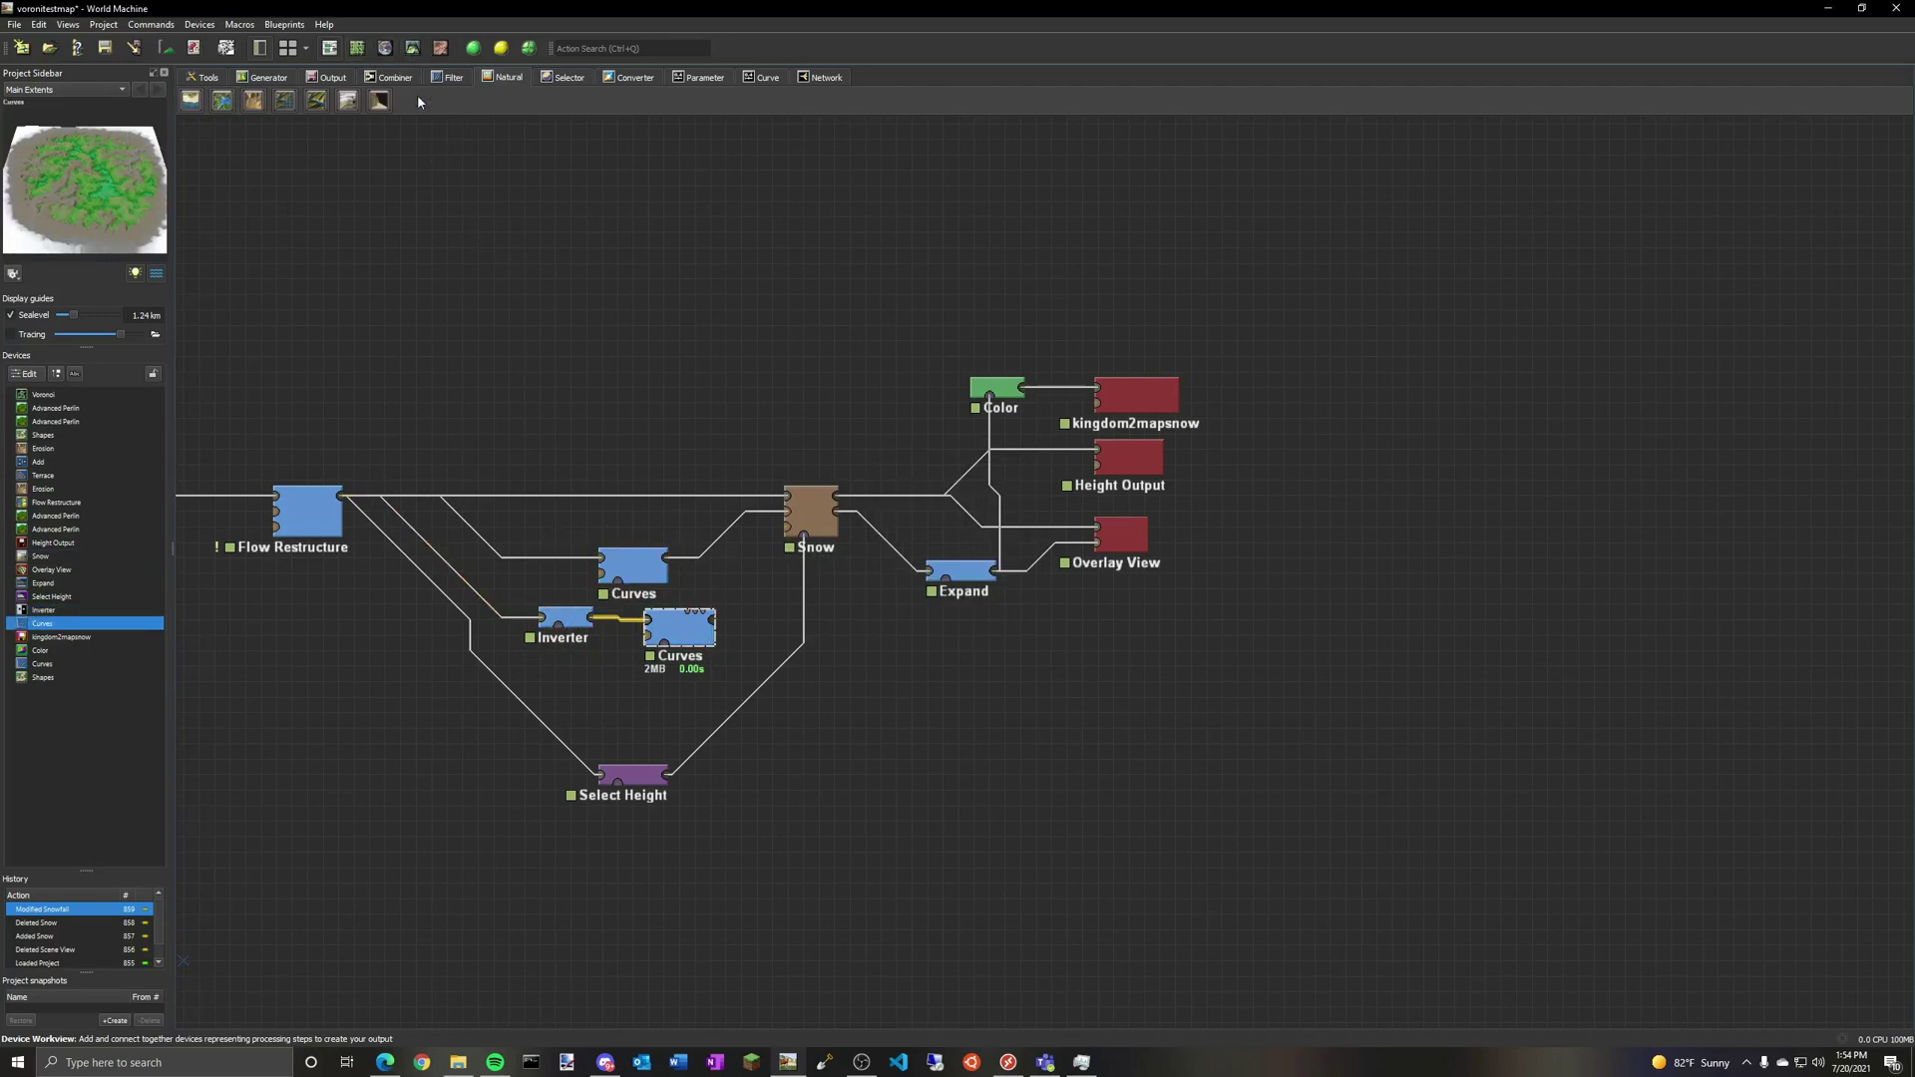
pyautogui.click(565, 617)
pyautogui.click(412, 48)
pyautogui.moveTo(898, 399); pyautogui.dragTo(880, 590)
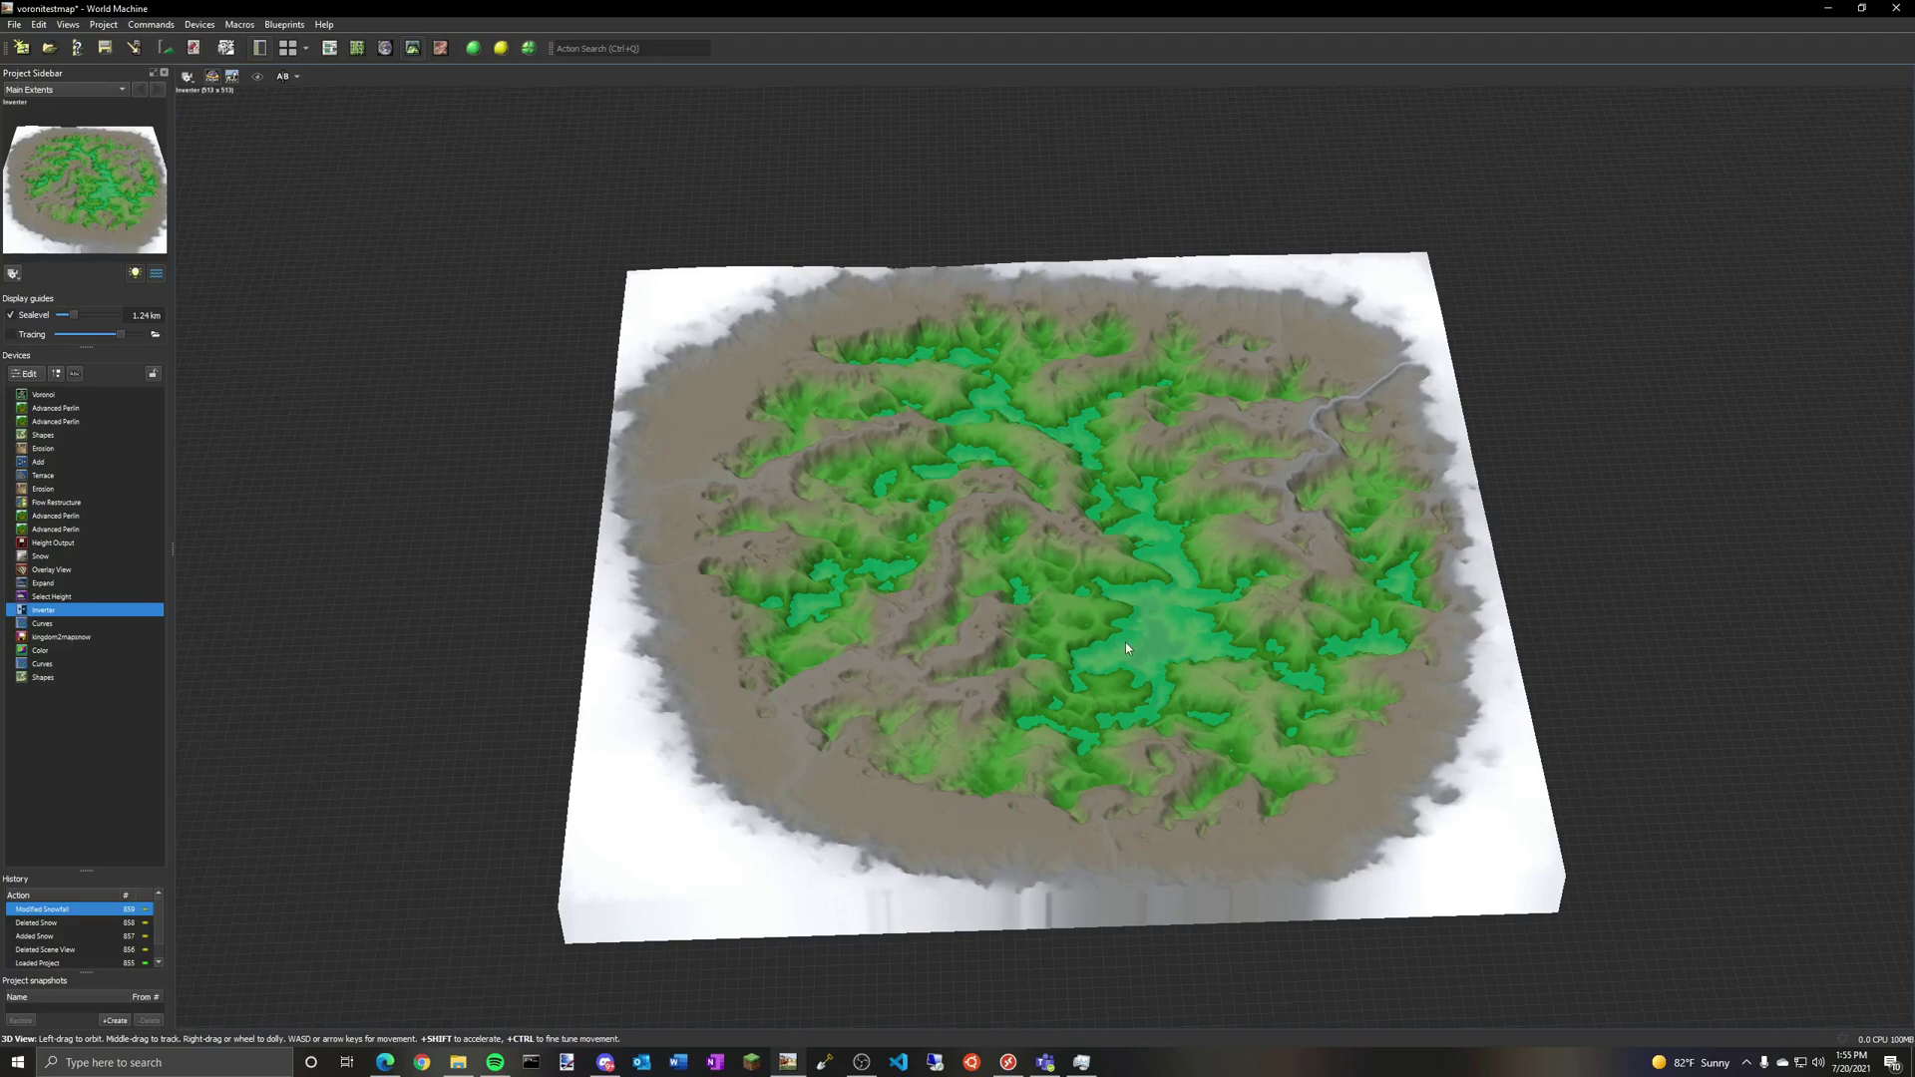
pyautogui.moveTo(1123, 618); pyautogui.dragTo(941, 591)
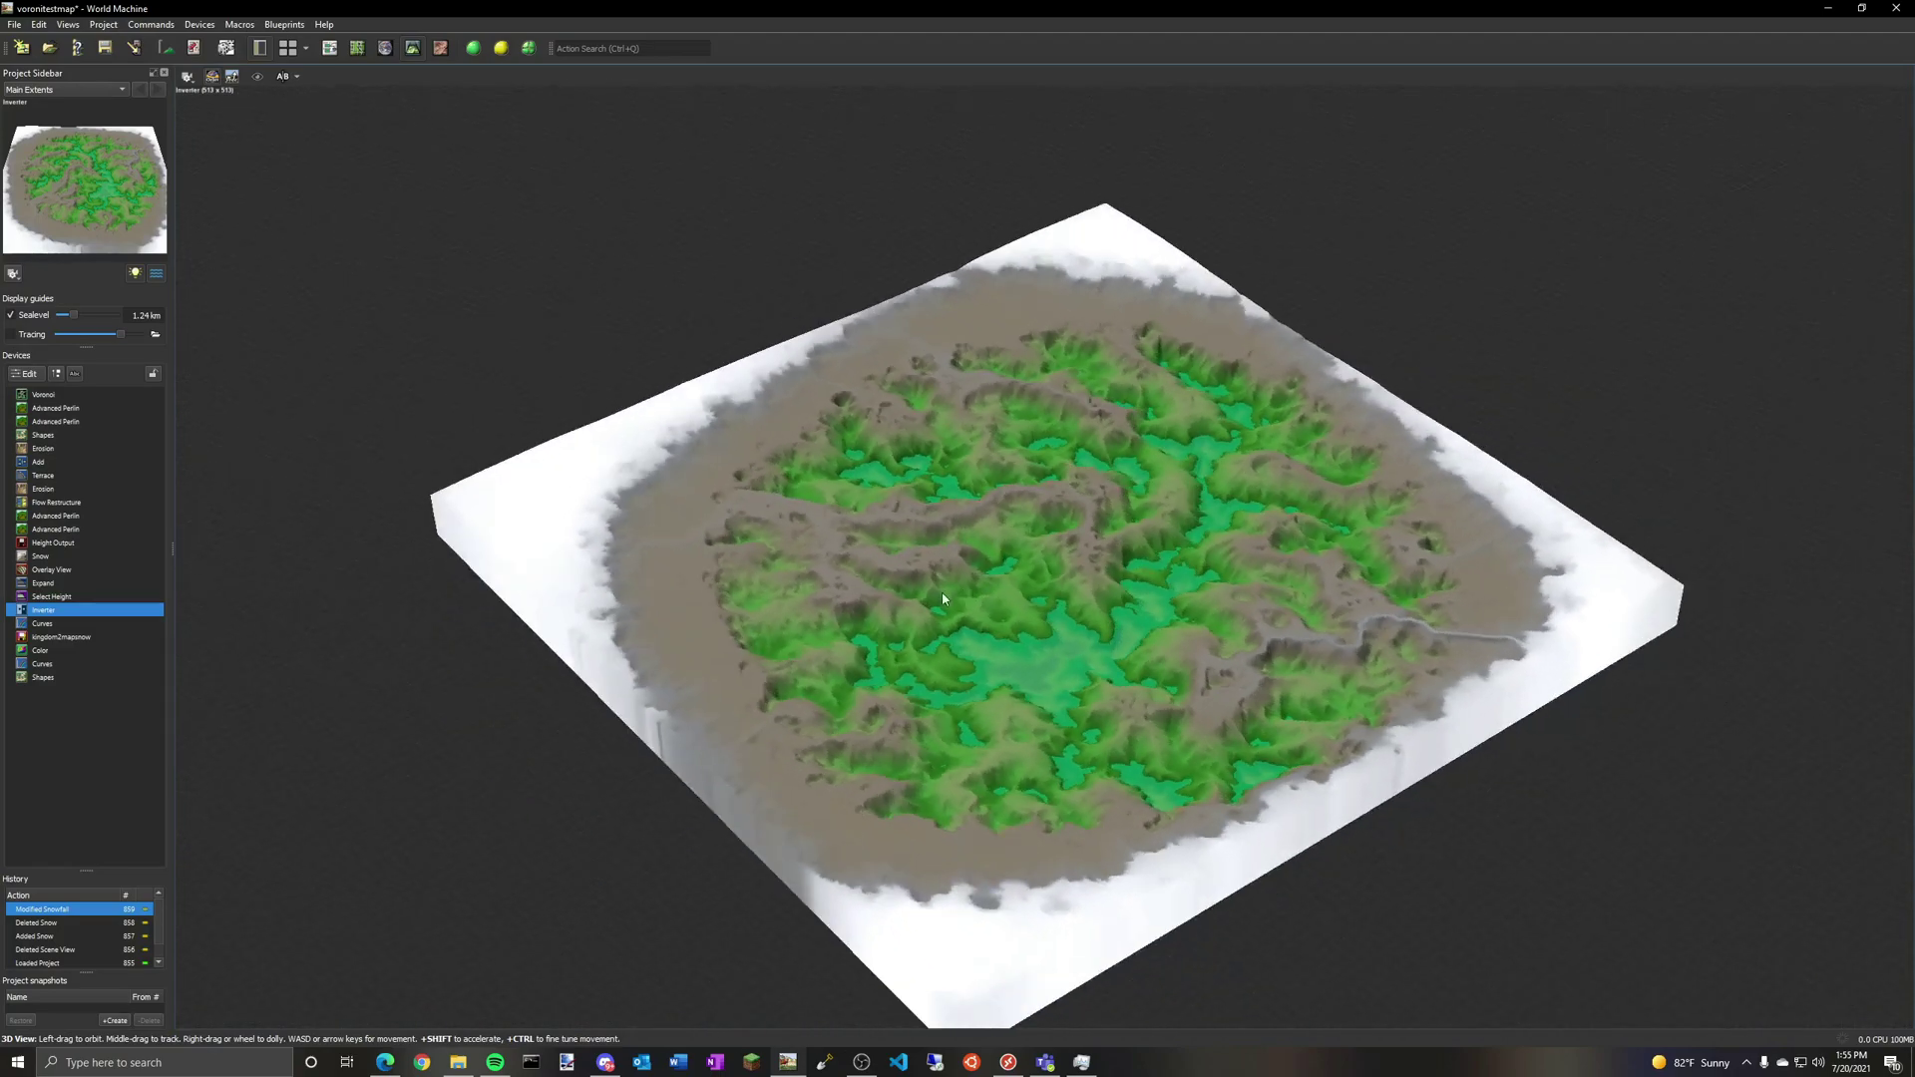
pyautogui.click(329, 48)
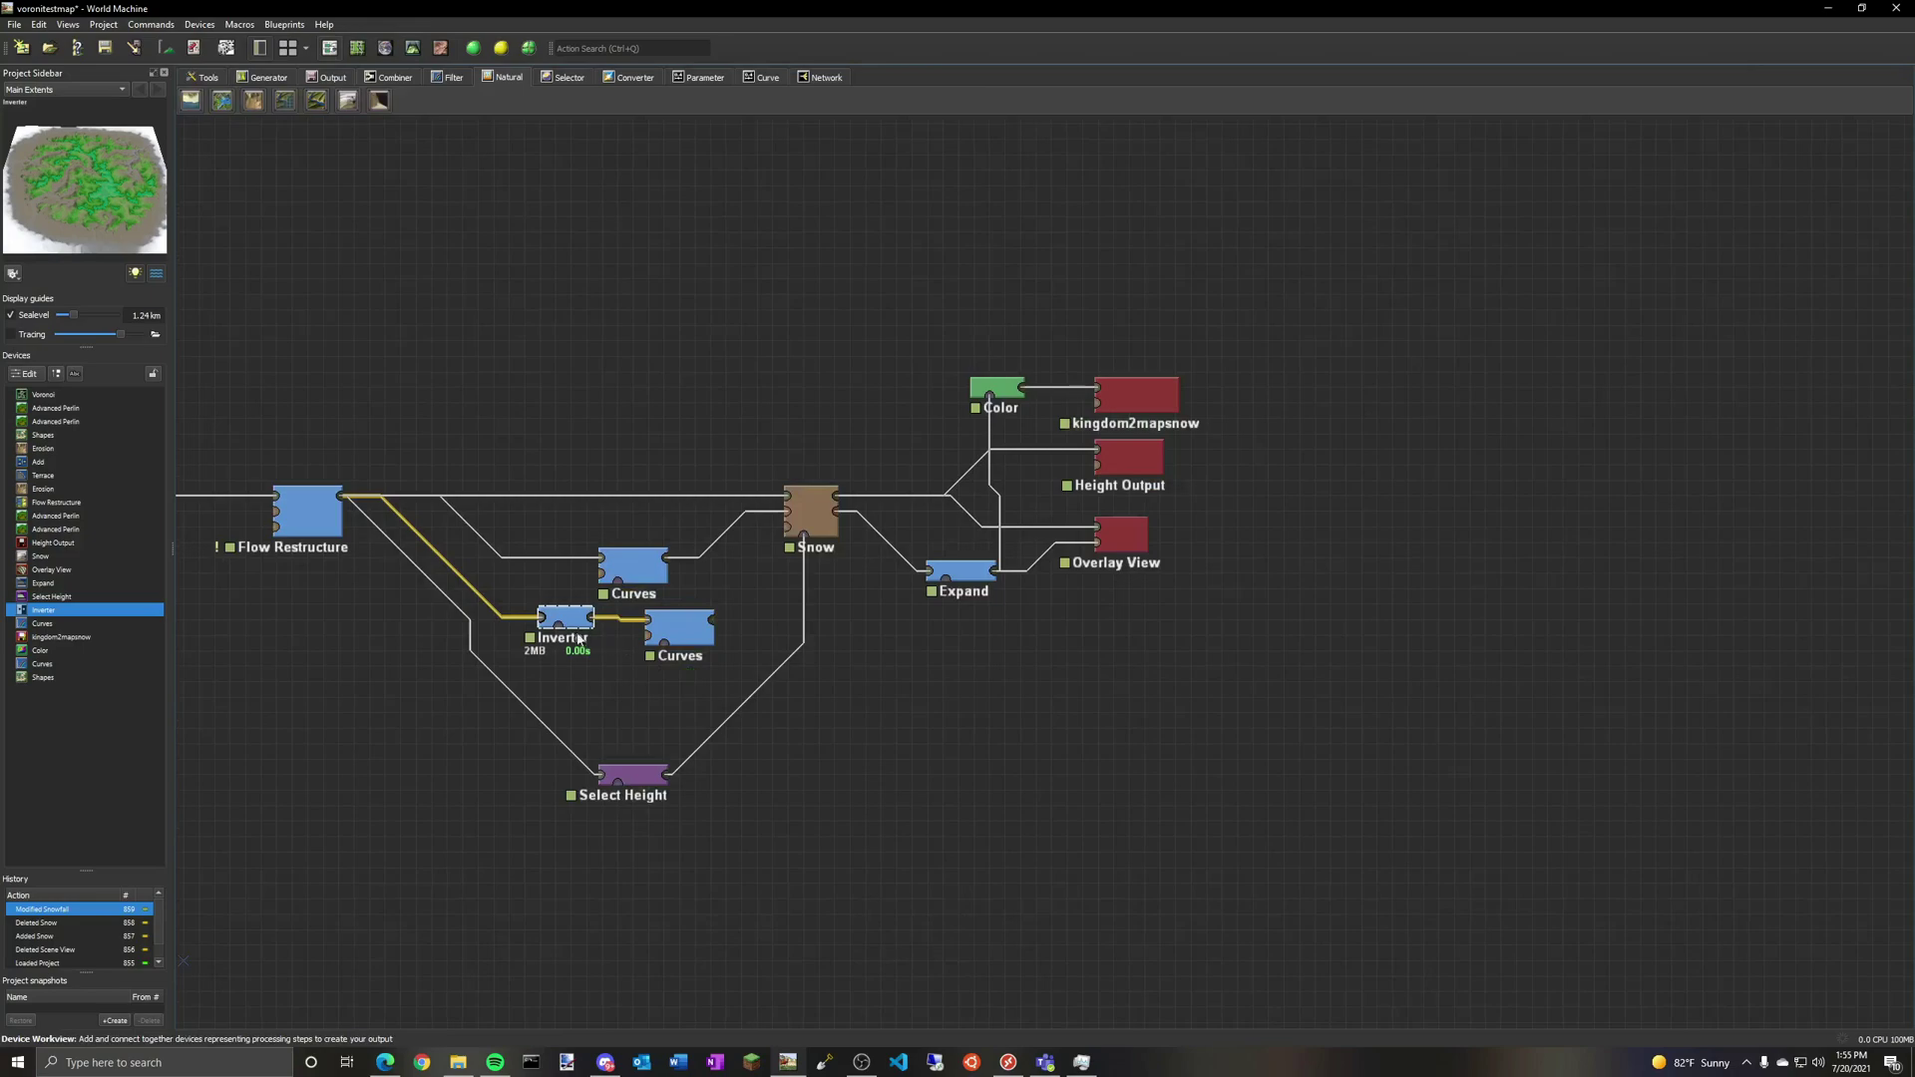
# Step: Examine the Curves device after the Inverter in 3D and inspect its curve in the device properties
pyautogui.click(676, 633)
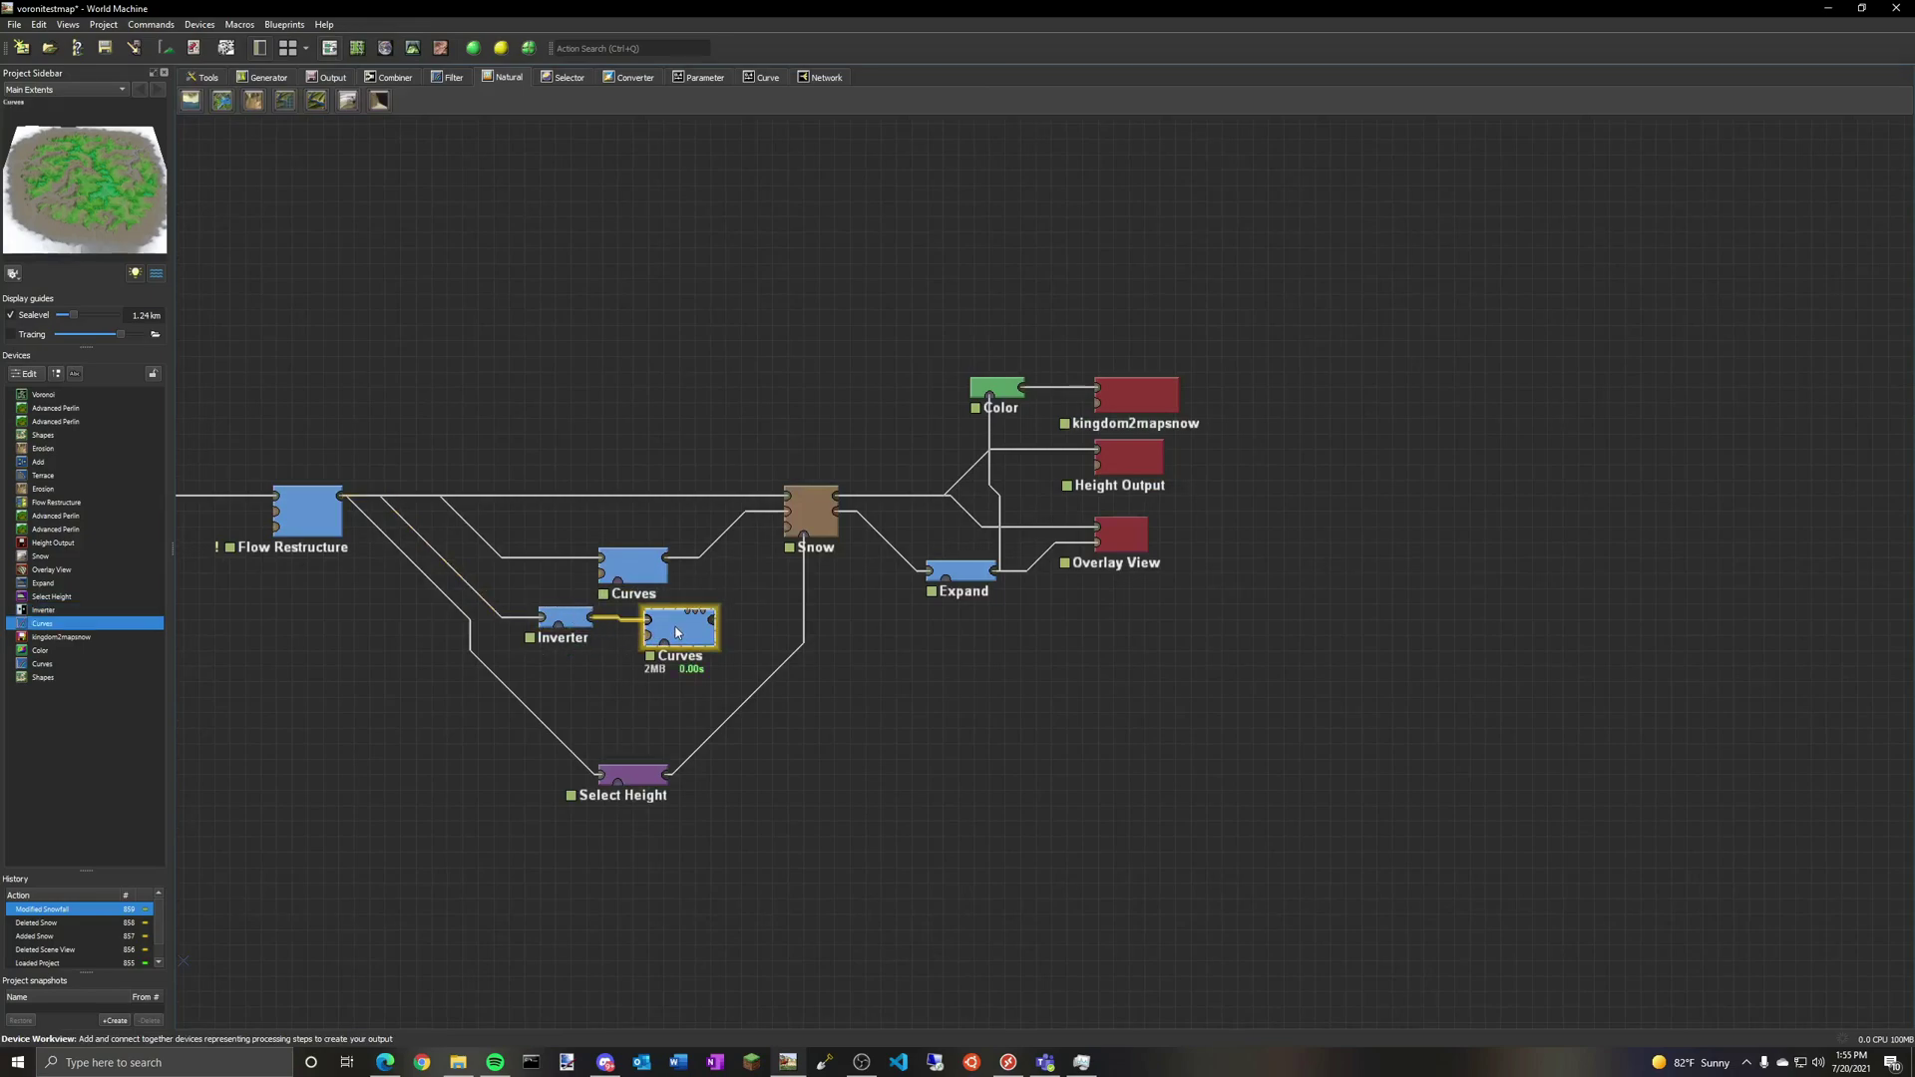
pyautogui.click(412, 47)
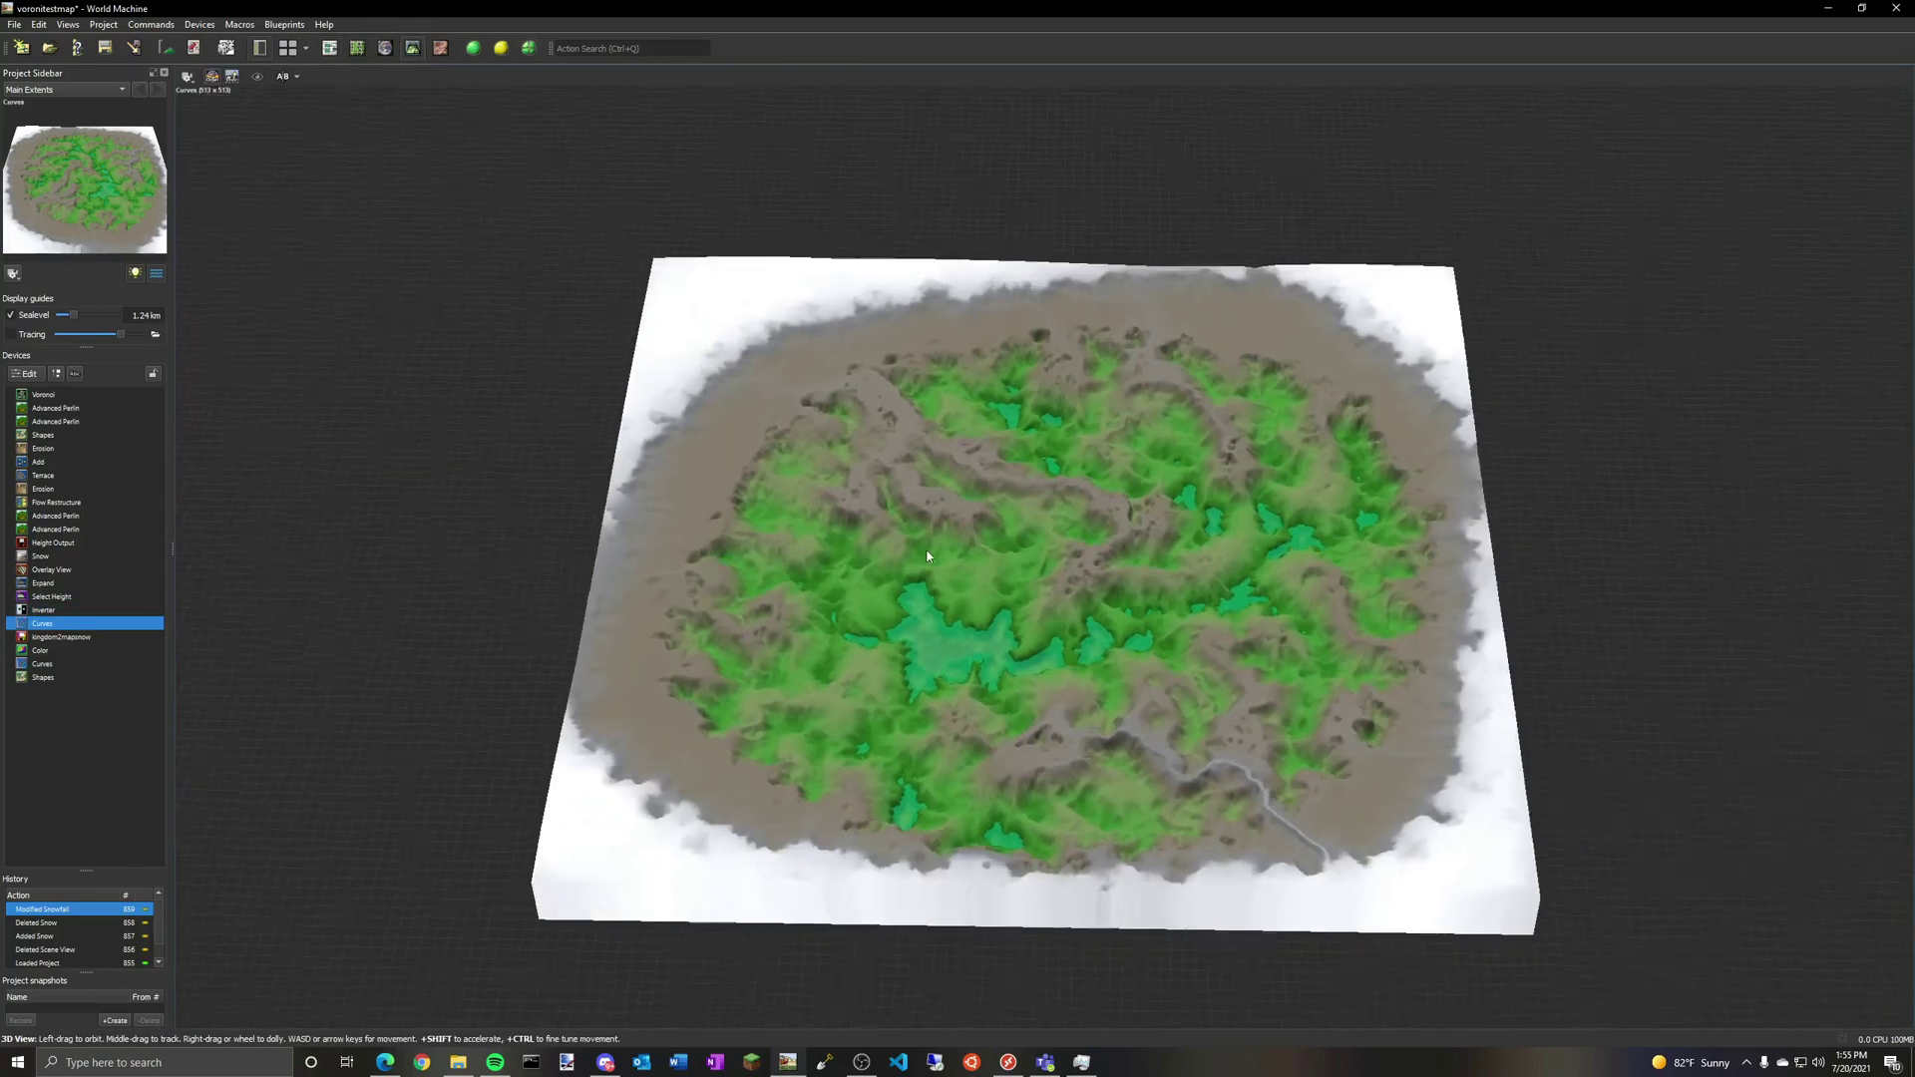
pyautogui.moveTo(927, 556); pyautogui.dragTo(910, 620)
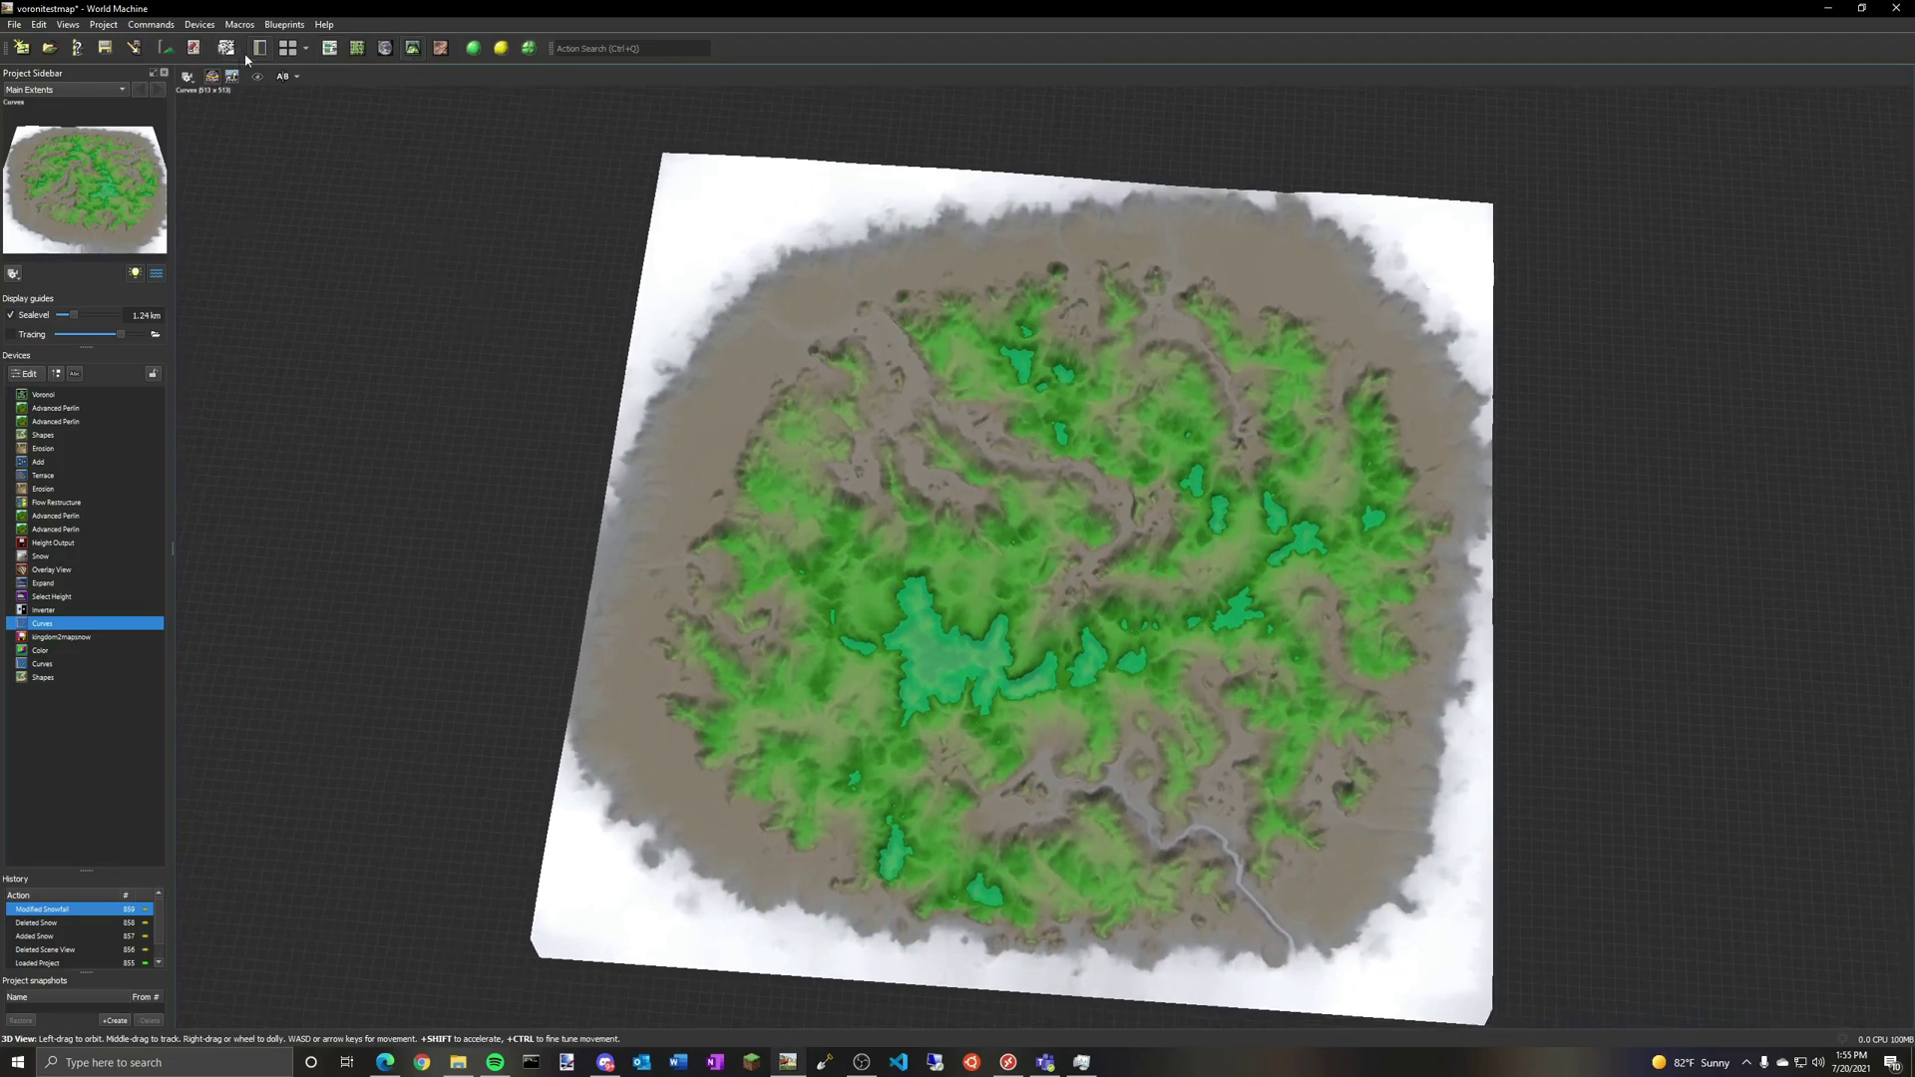
pyautogui.click(330, 49)
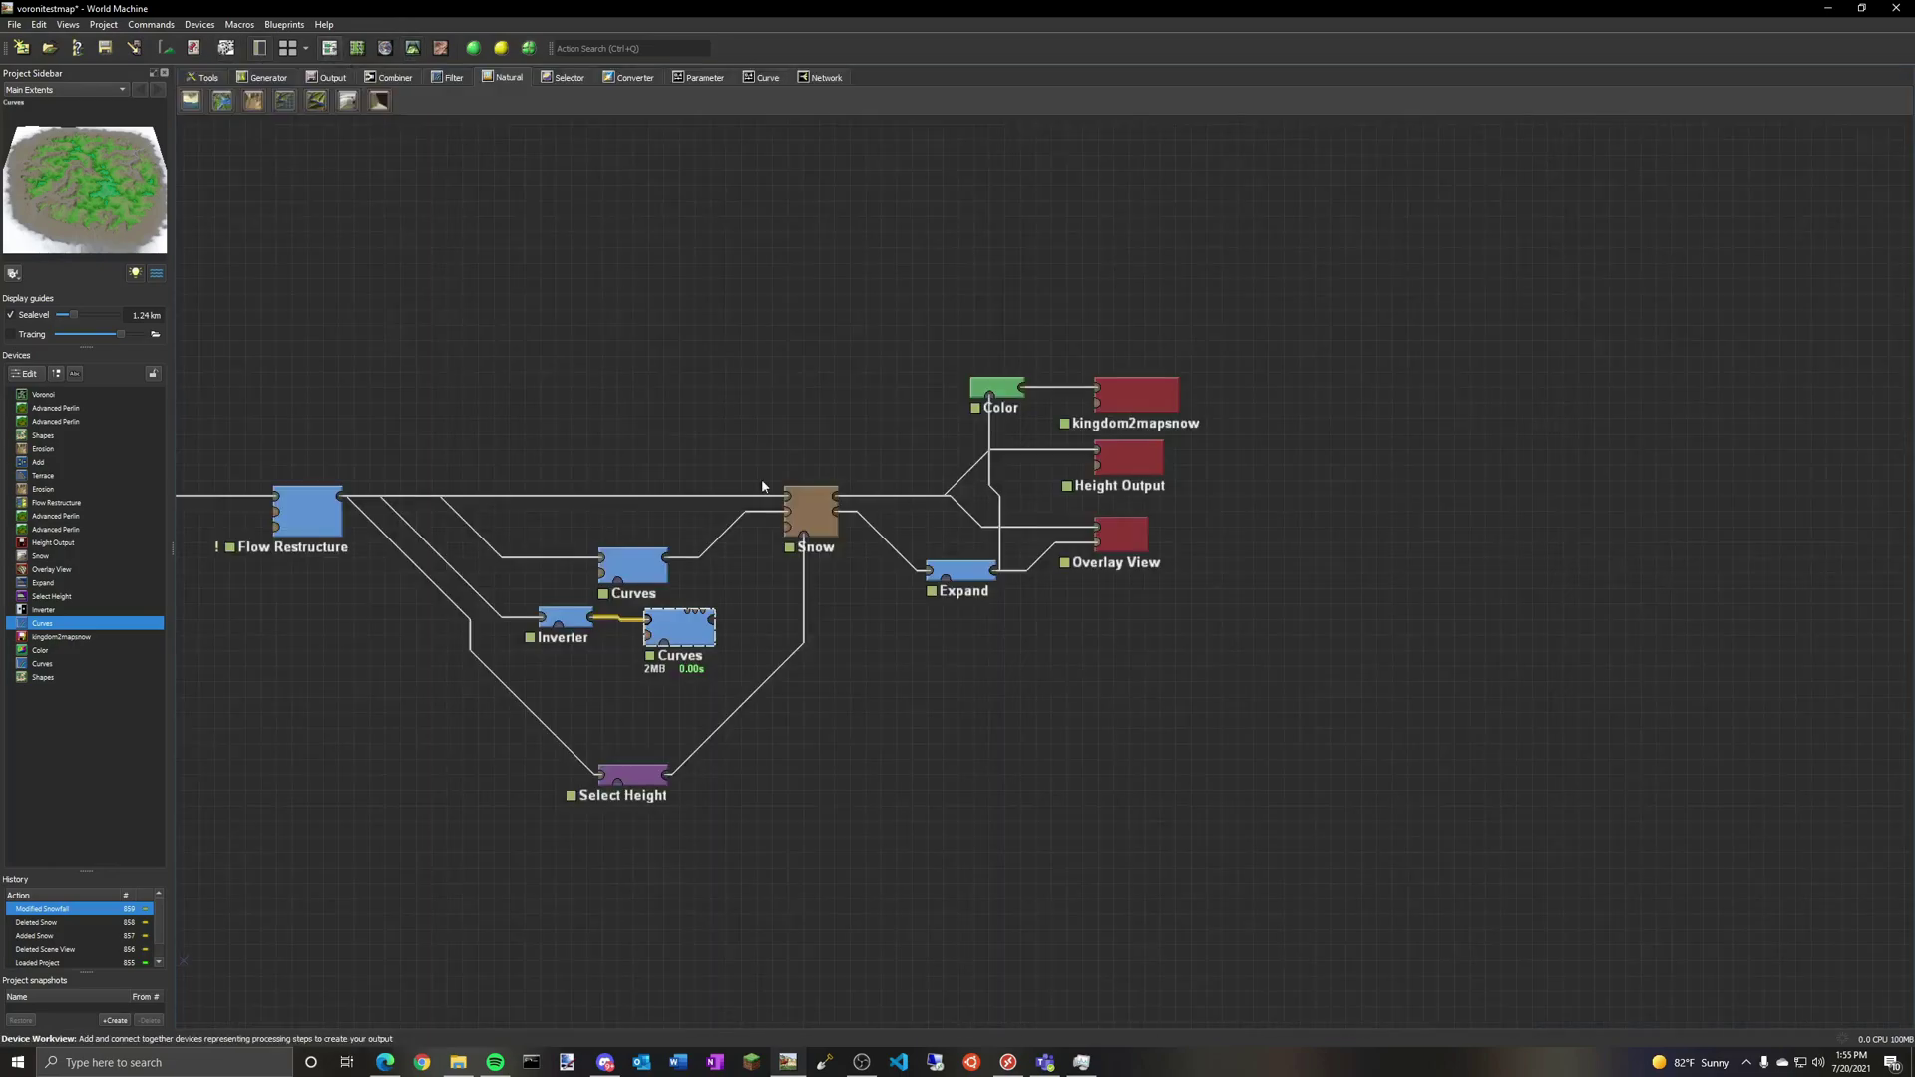
pyautogui.doubleClick(672, 638)
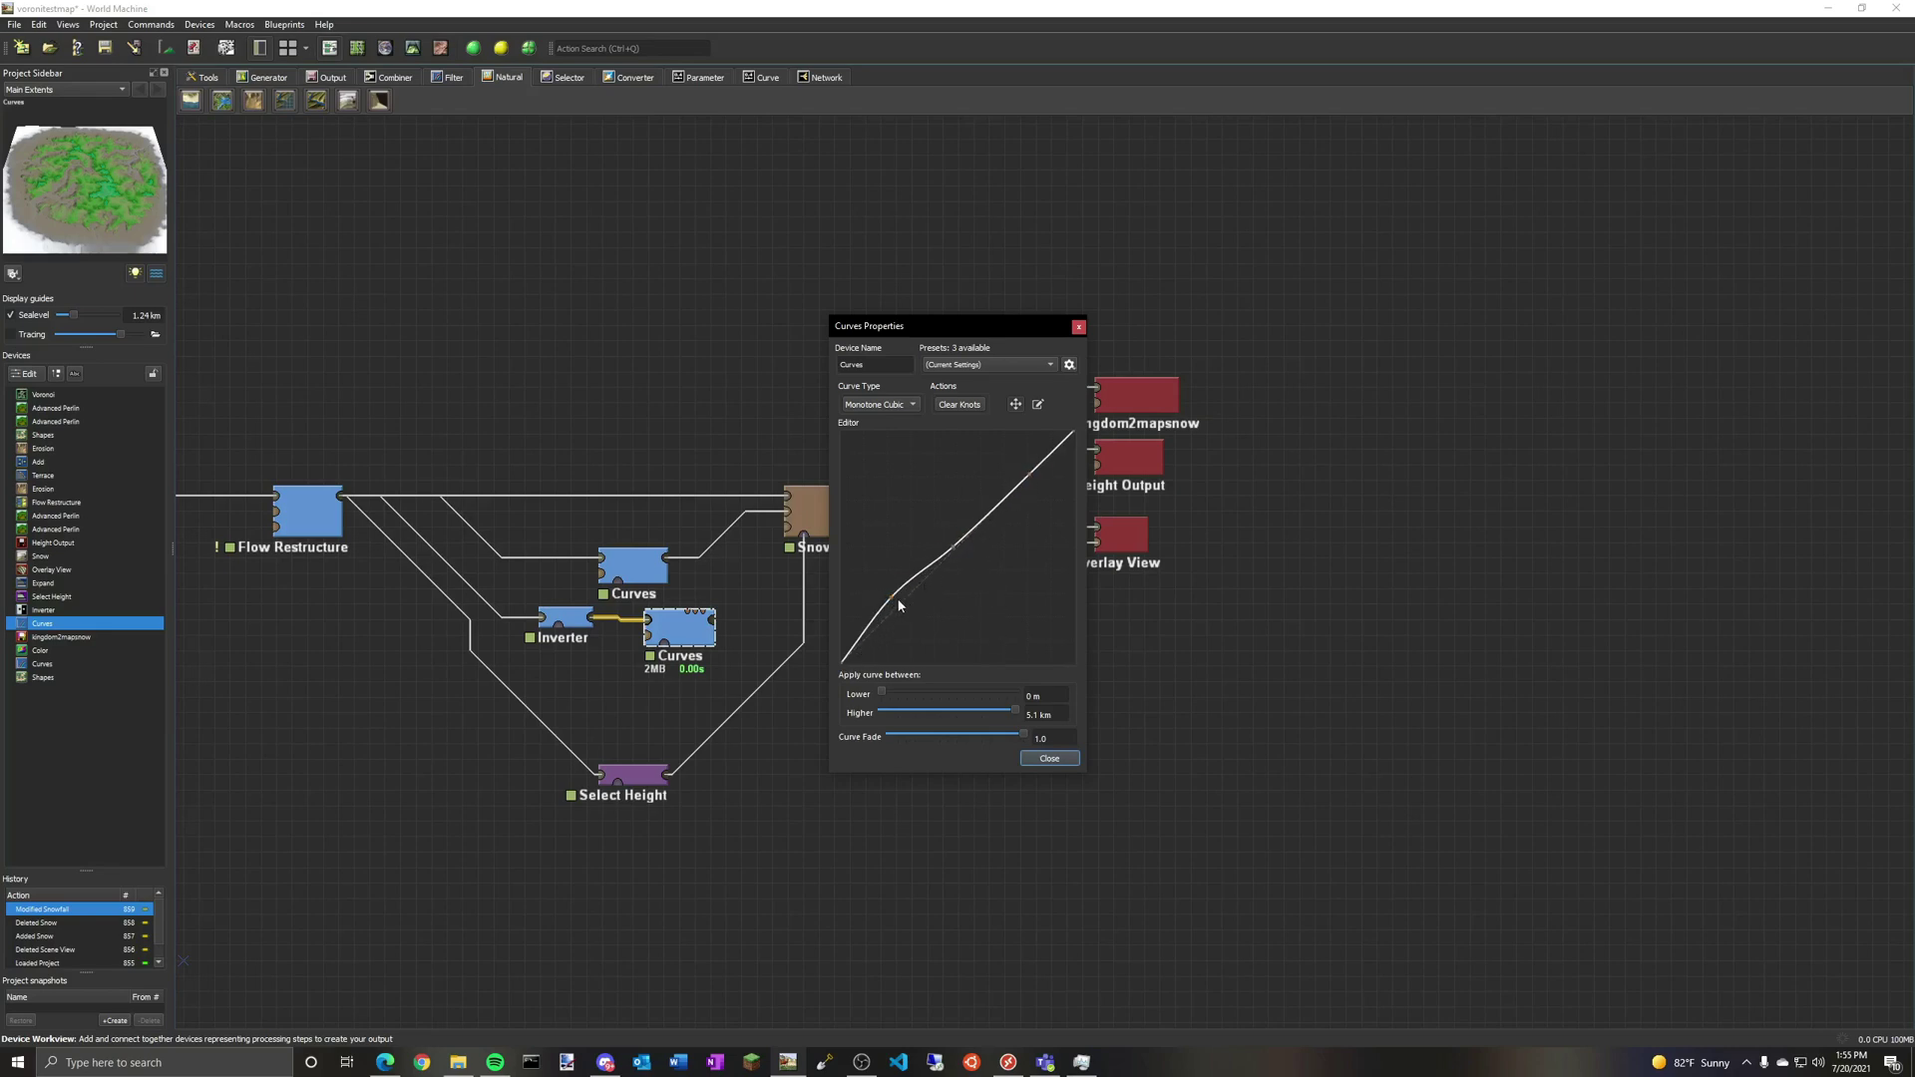
pyautogui.click(1048, 759)
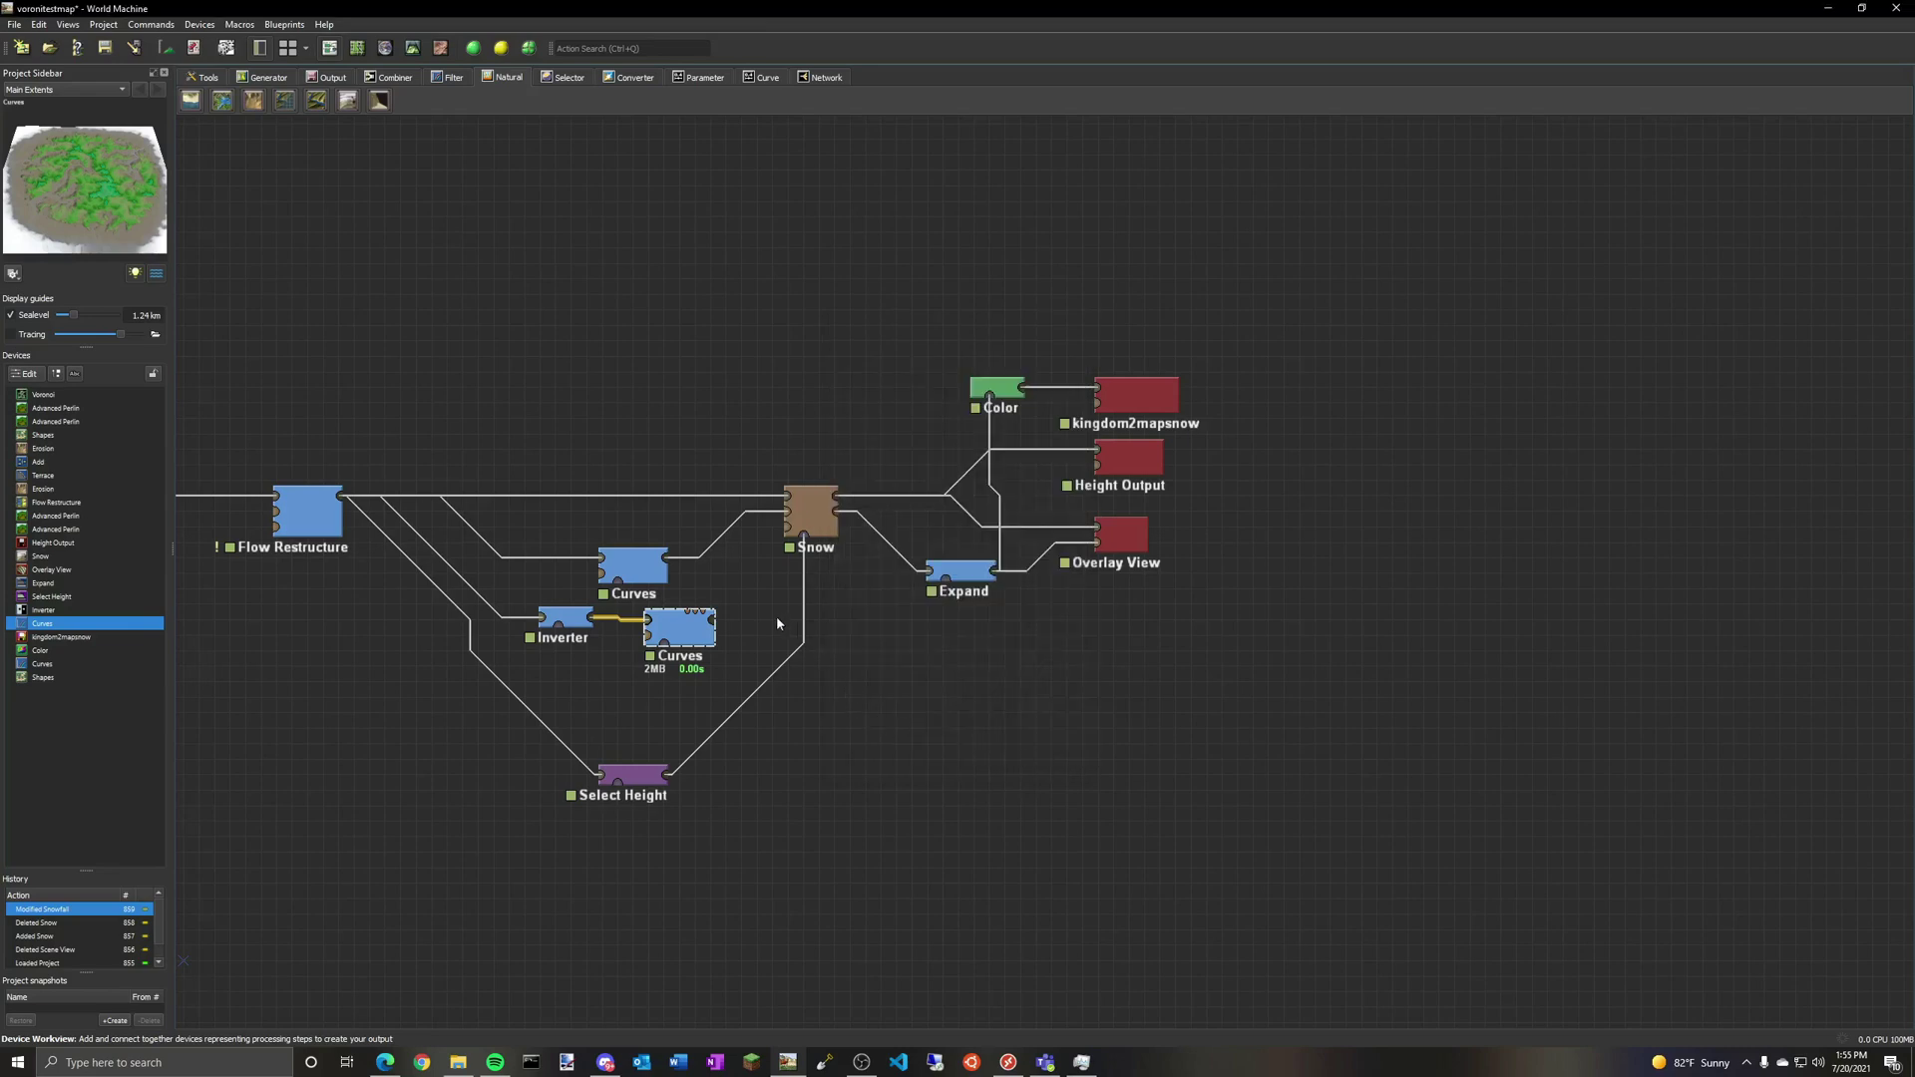
# Step: Wire the Curves device after the Inverter into Snow's Snowmelt Intensity input and check the Overlay View in 3D
pyautogui.moveTo(714, 627); pyautogui.dragTo(818, 526)
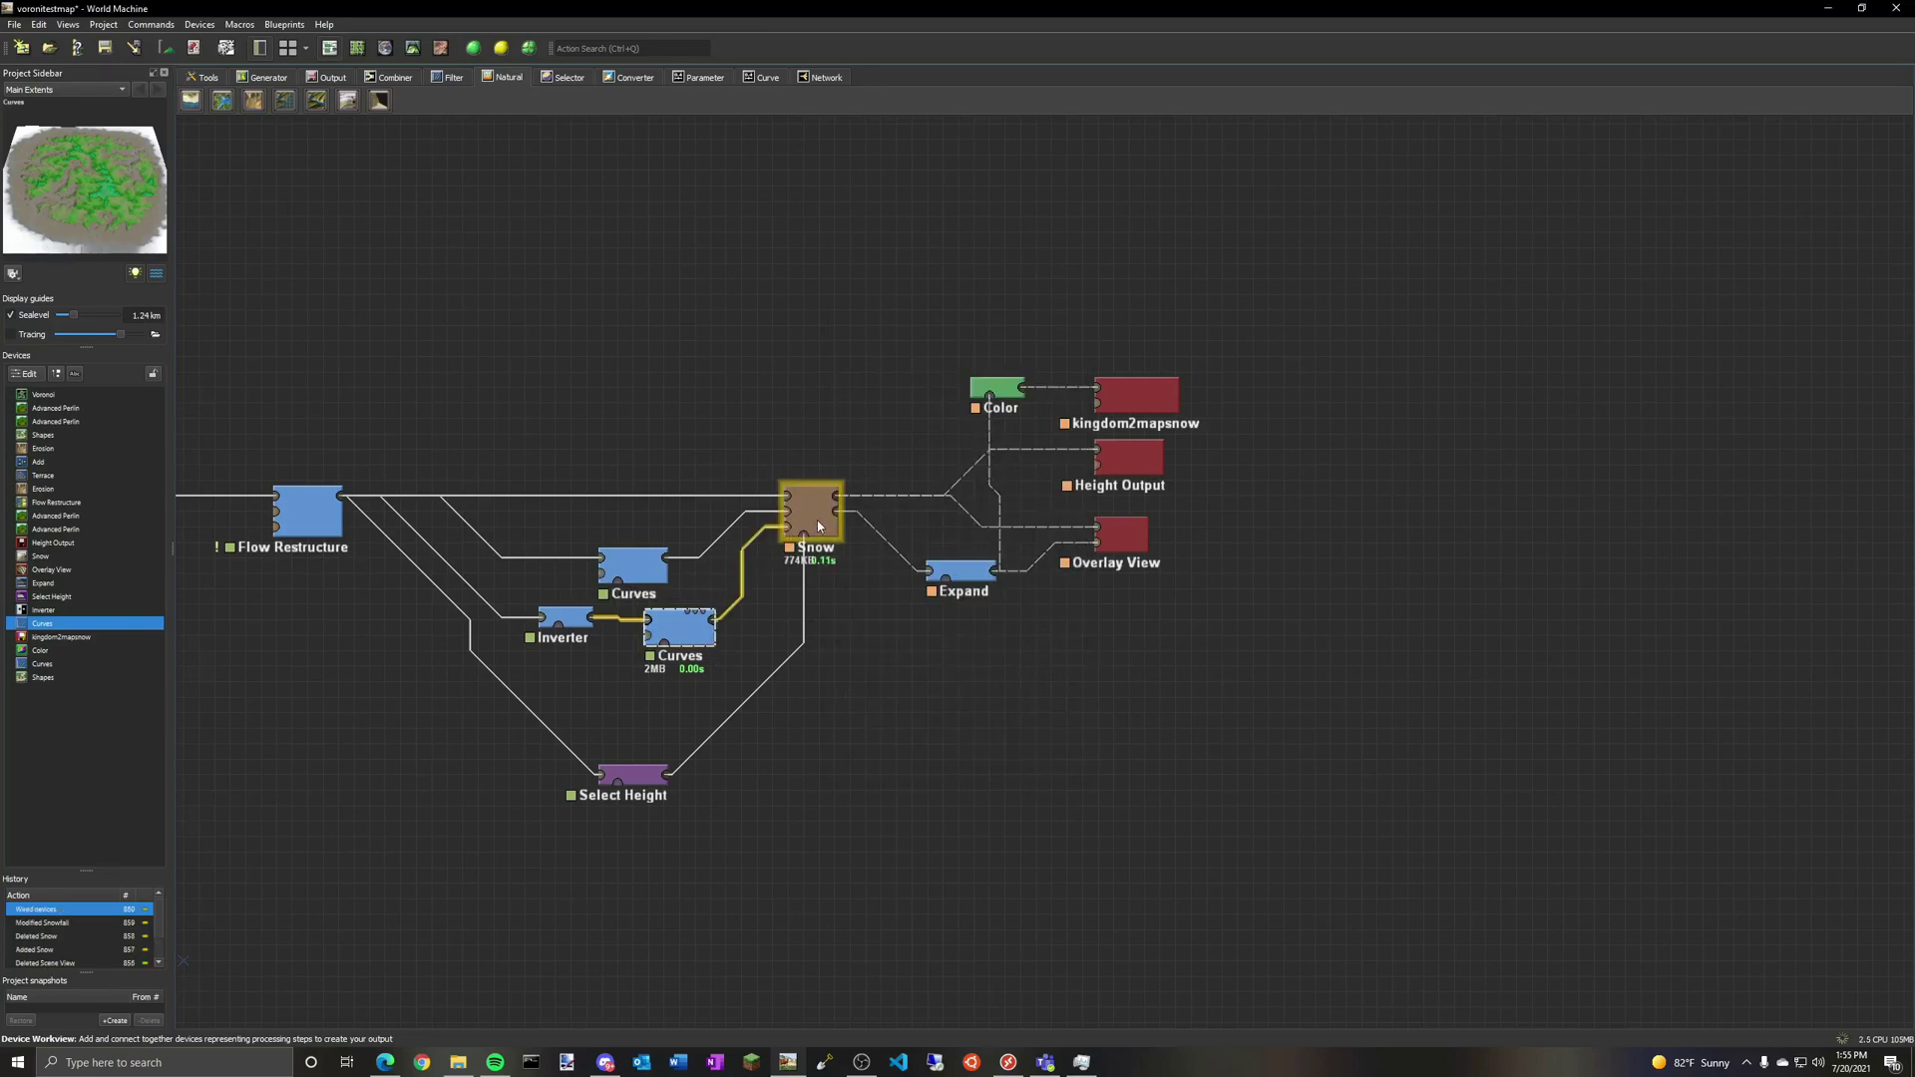
pyautogui.click(1115, 531)
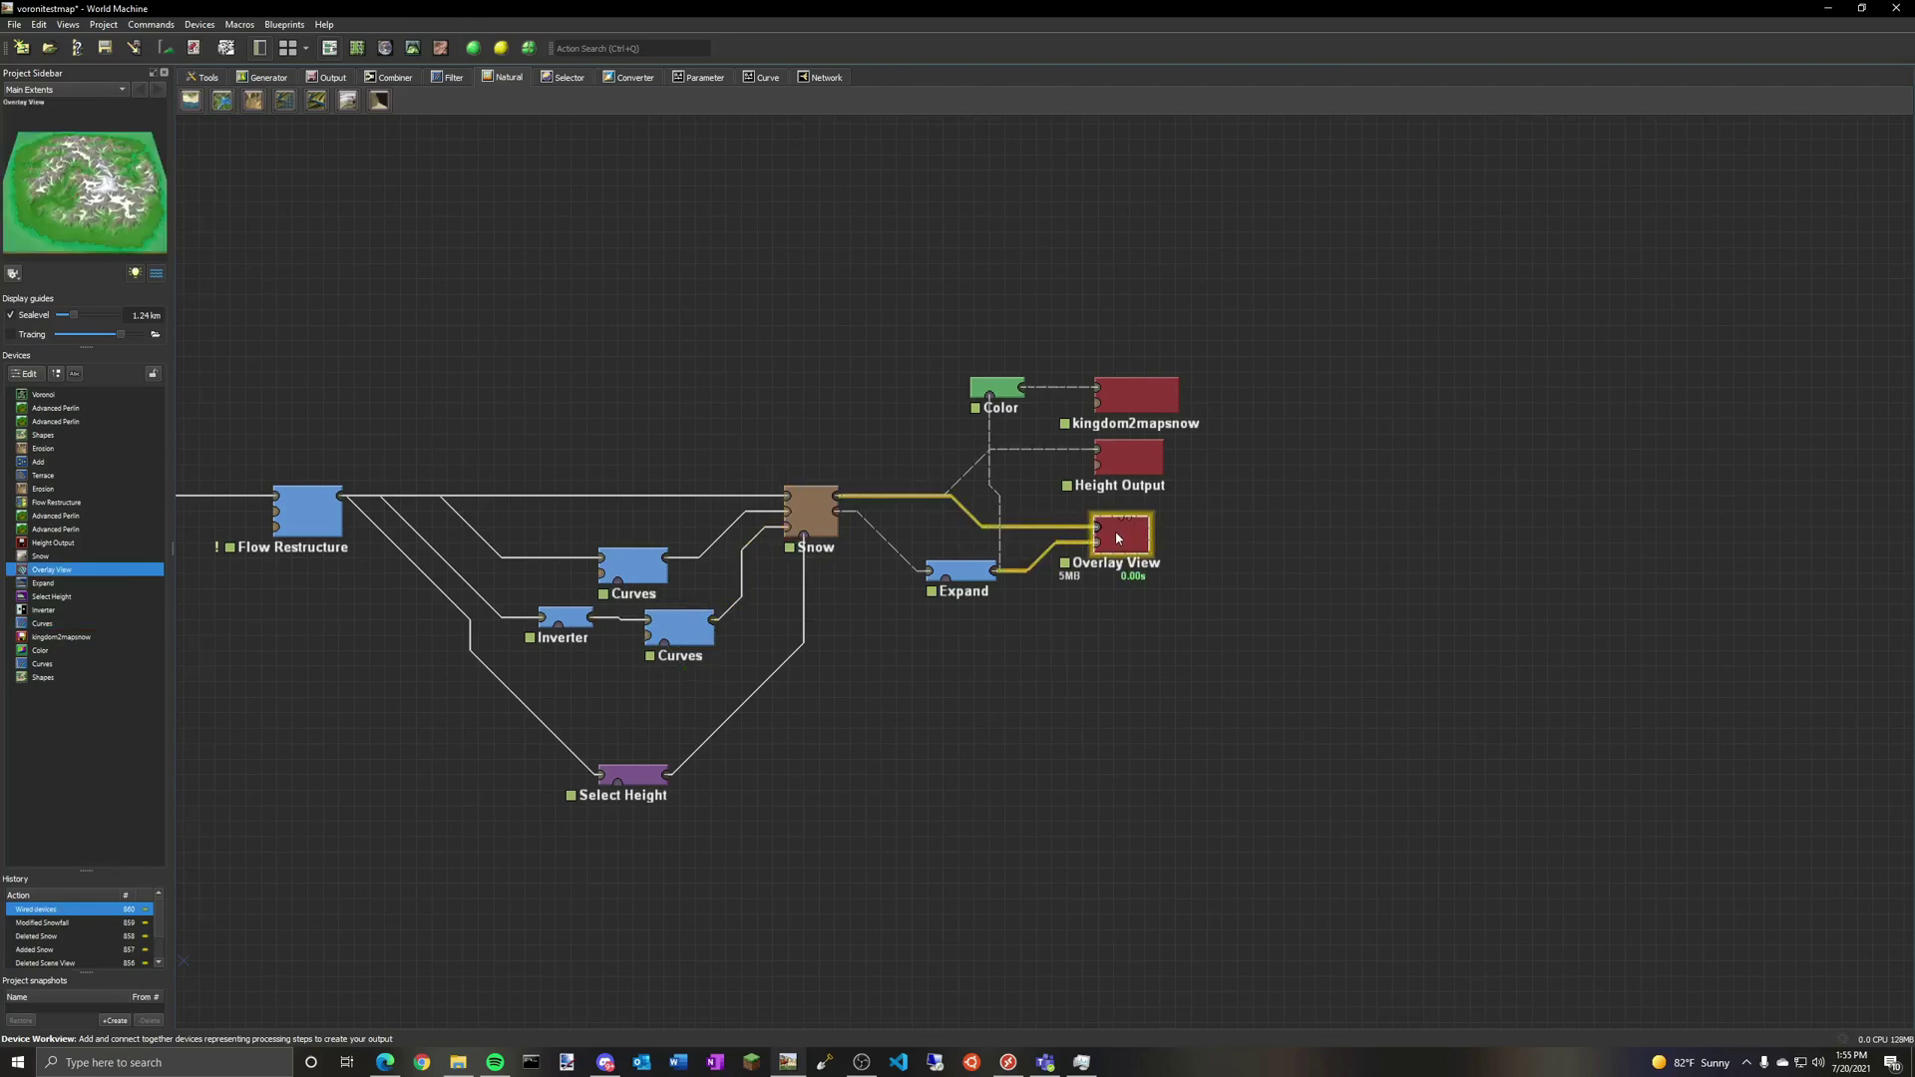
pyautogui.click(439, 48)
pyautogui.moveTo(876, 416); pyautogui.dragTo(874, 297)
pyautogui.click(333, 49)
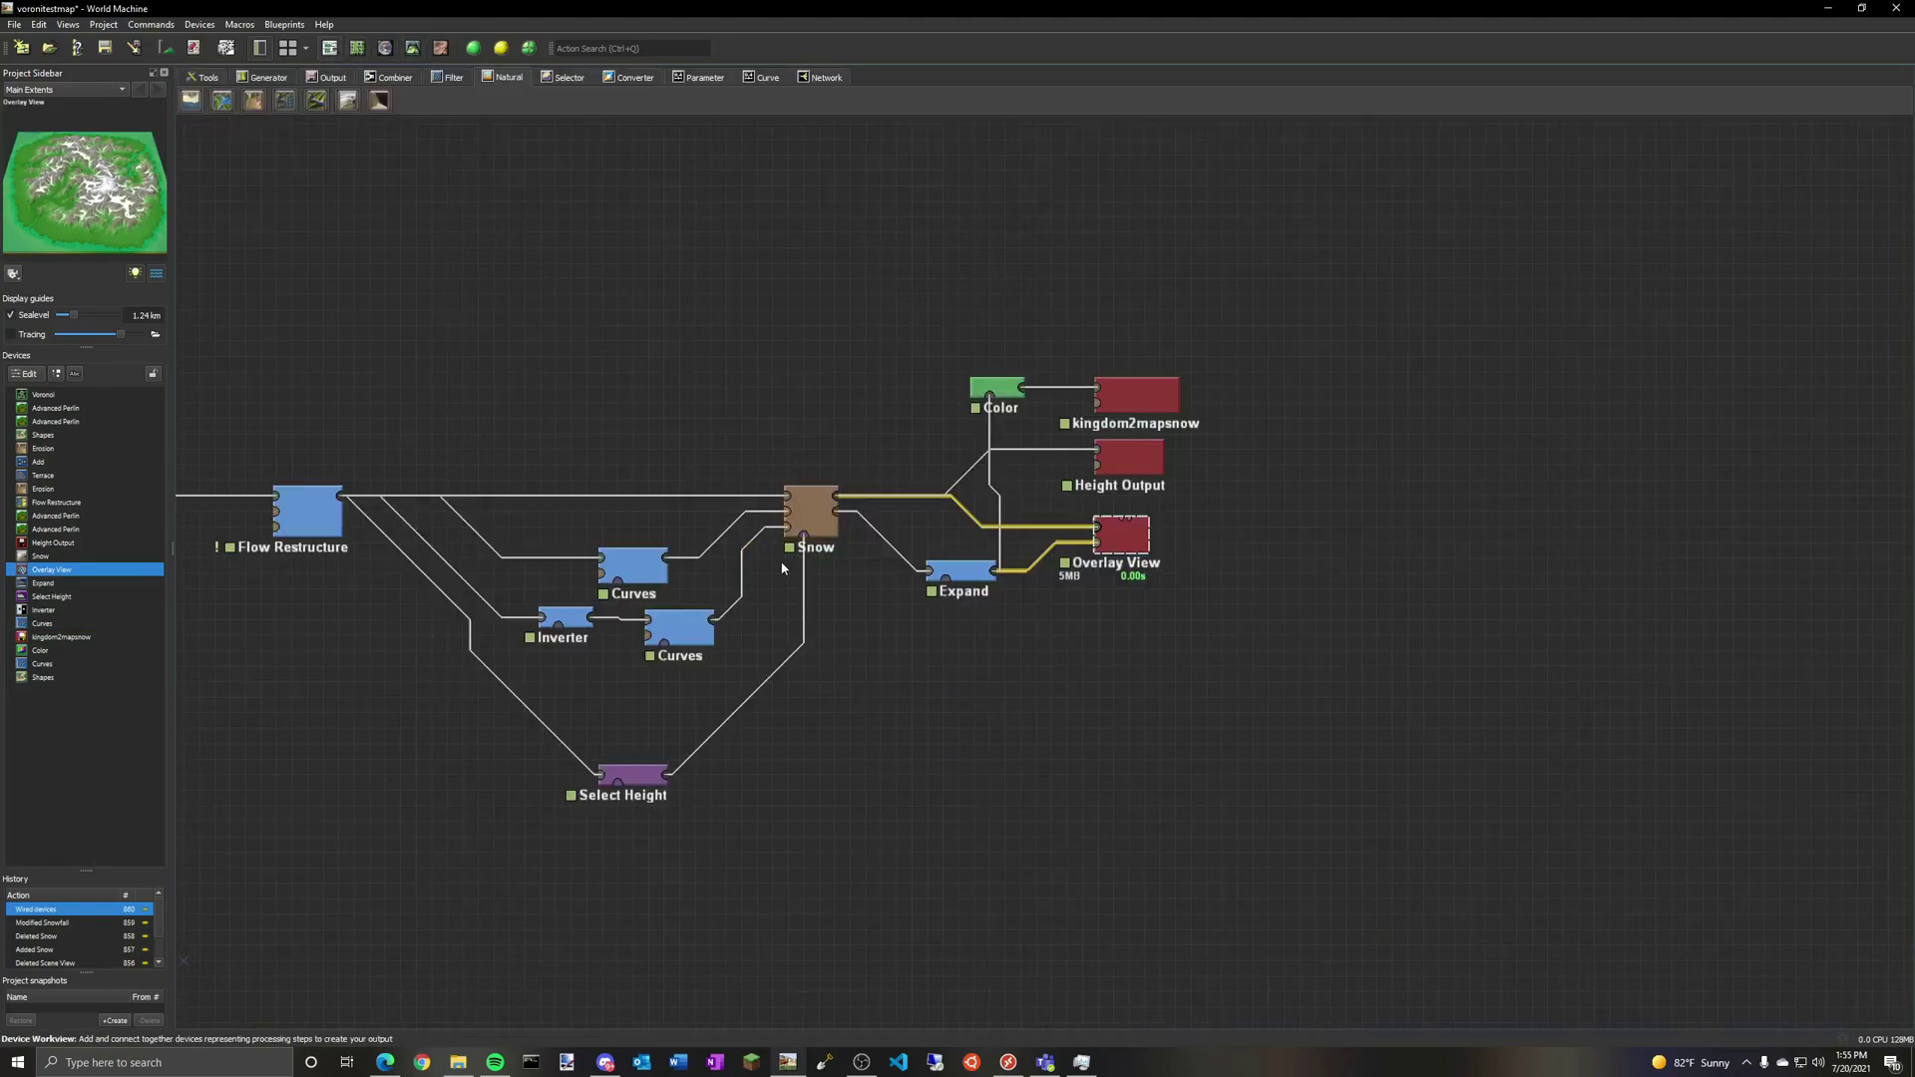
# Step: Delete the wire between the Inverter's Curves device and Snow, and examine the Overlay View terrain in 3D
pyautogui.click(678, 627)
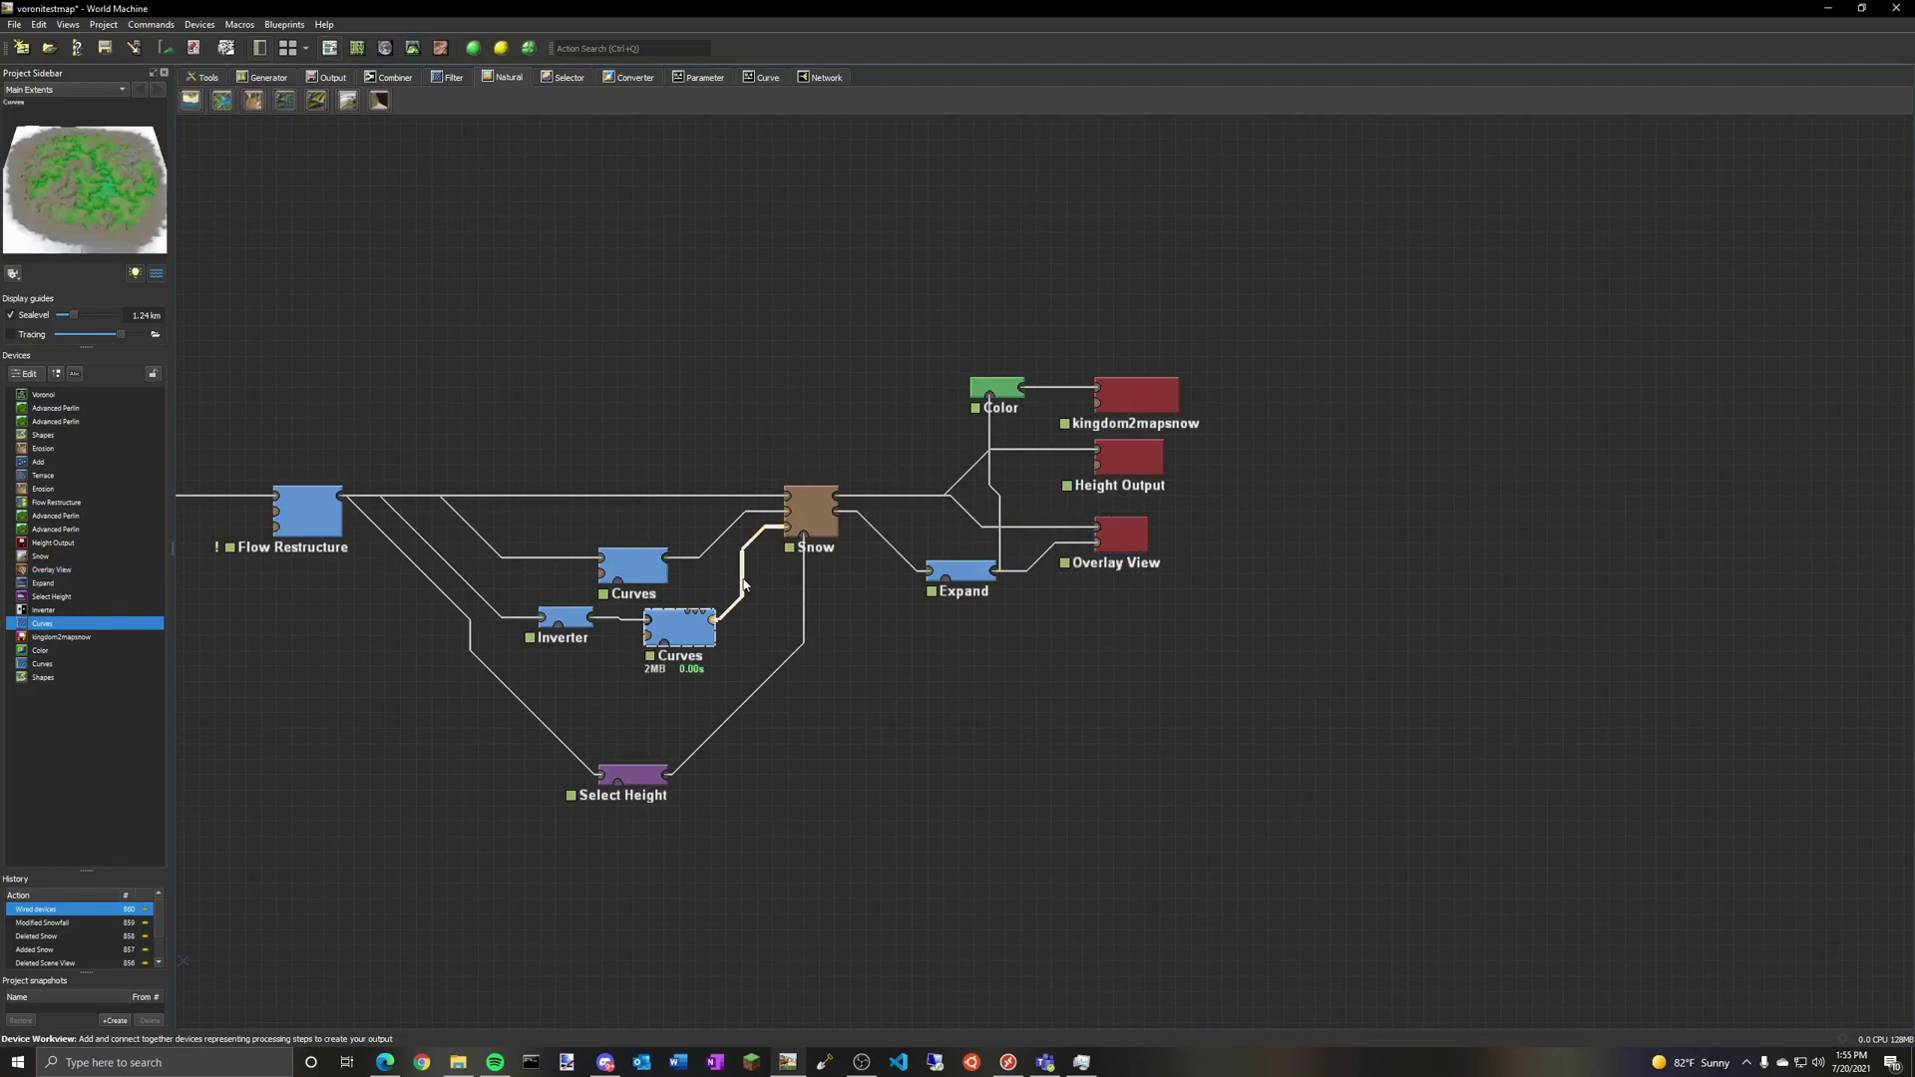
pyautogui.click(1121, 534)
pyautogui.click(413, 48)
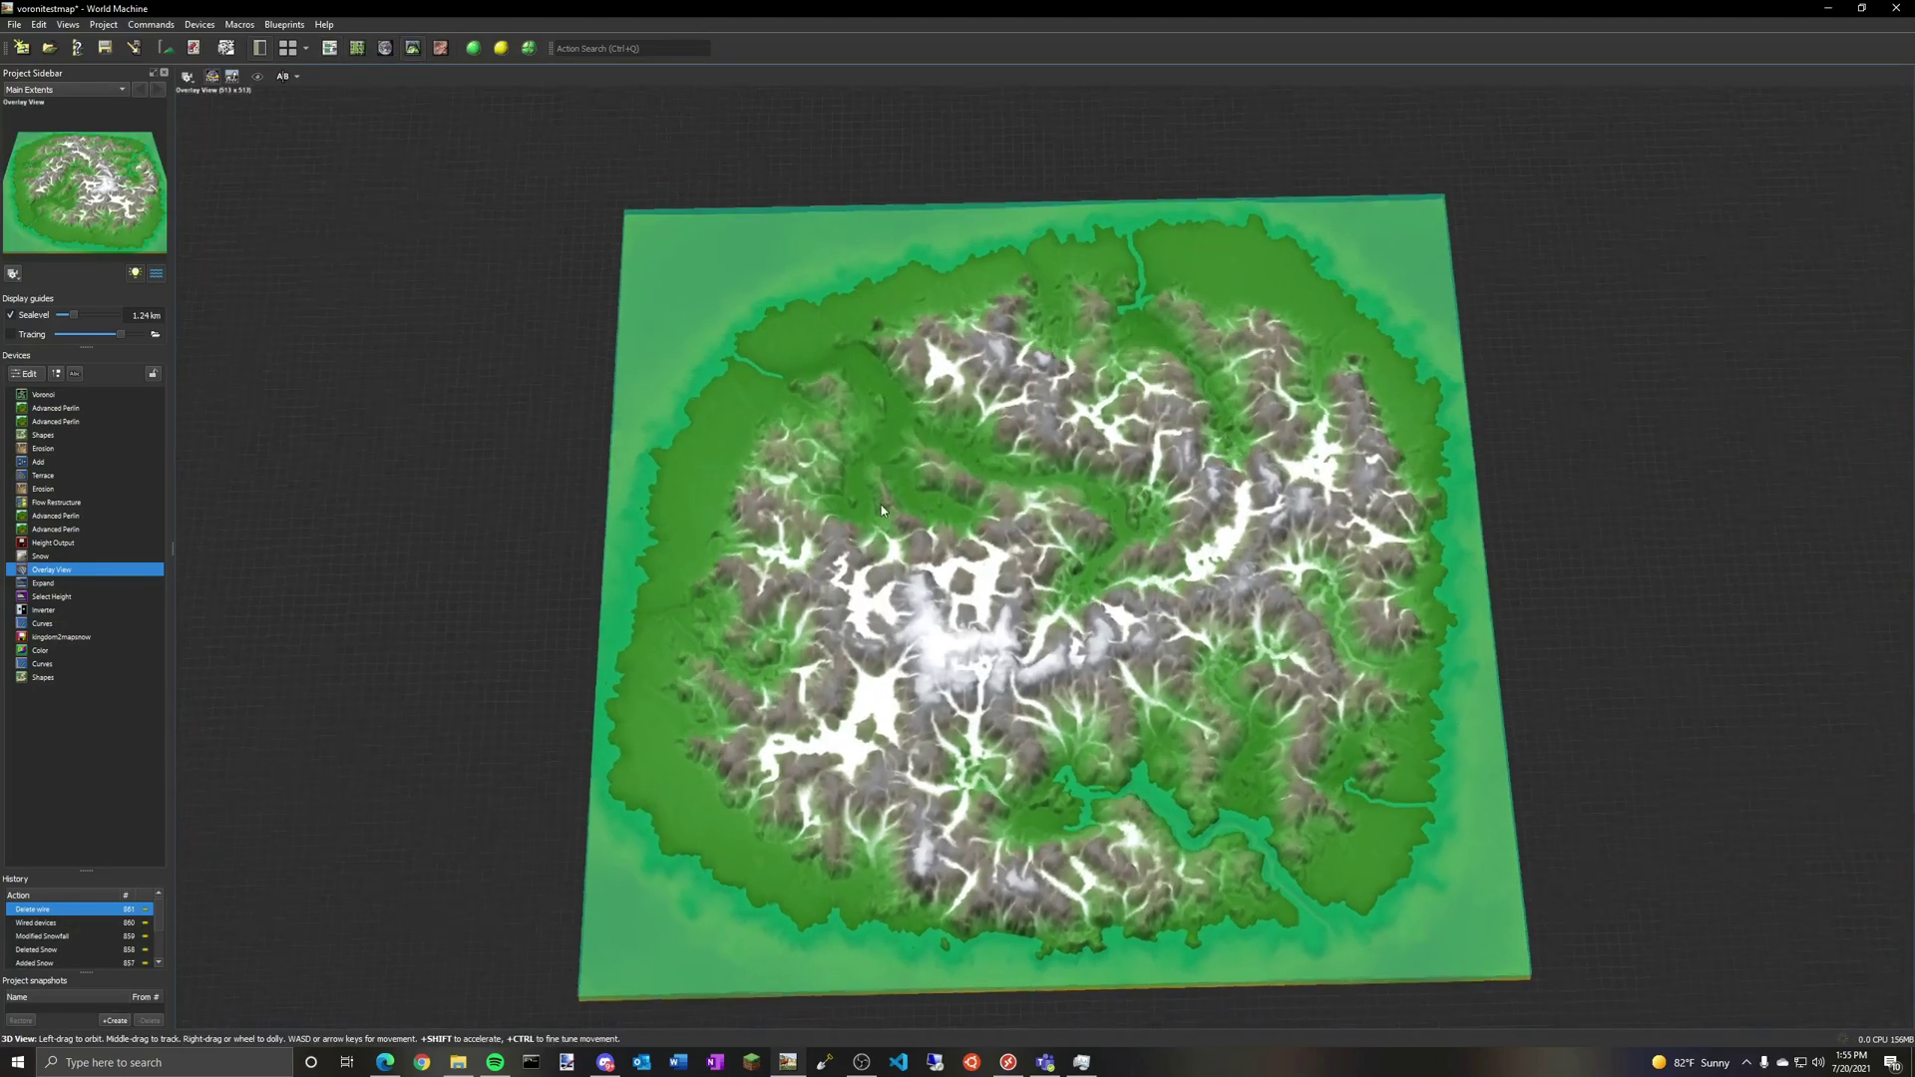
pyautogui.moveTo(882, 505); pyautogui.dragTo(483, 247)
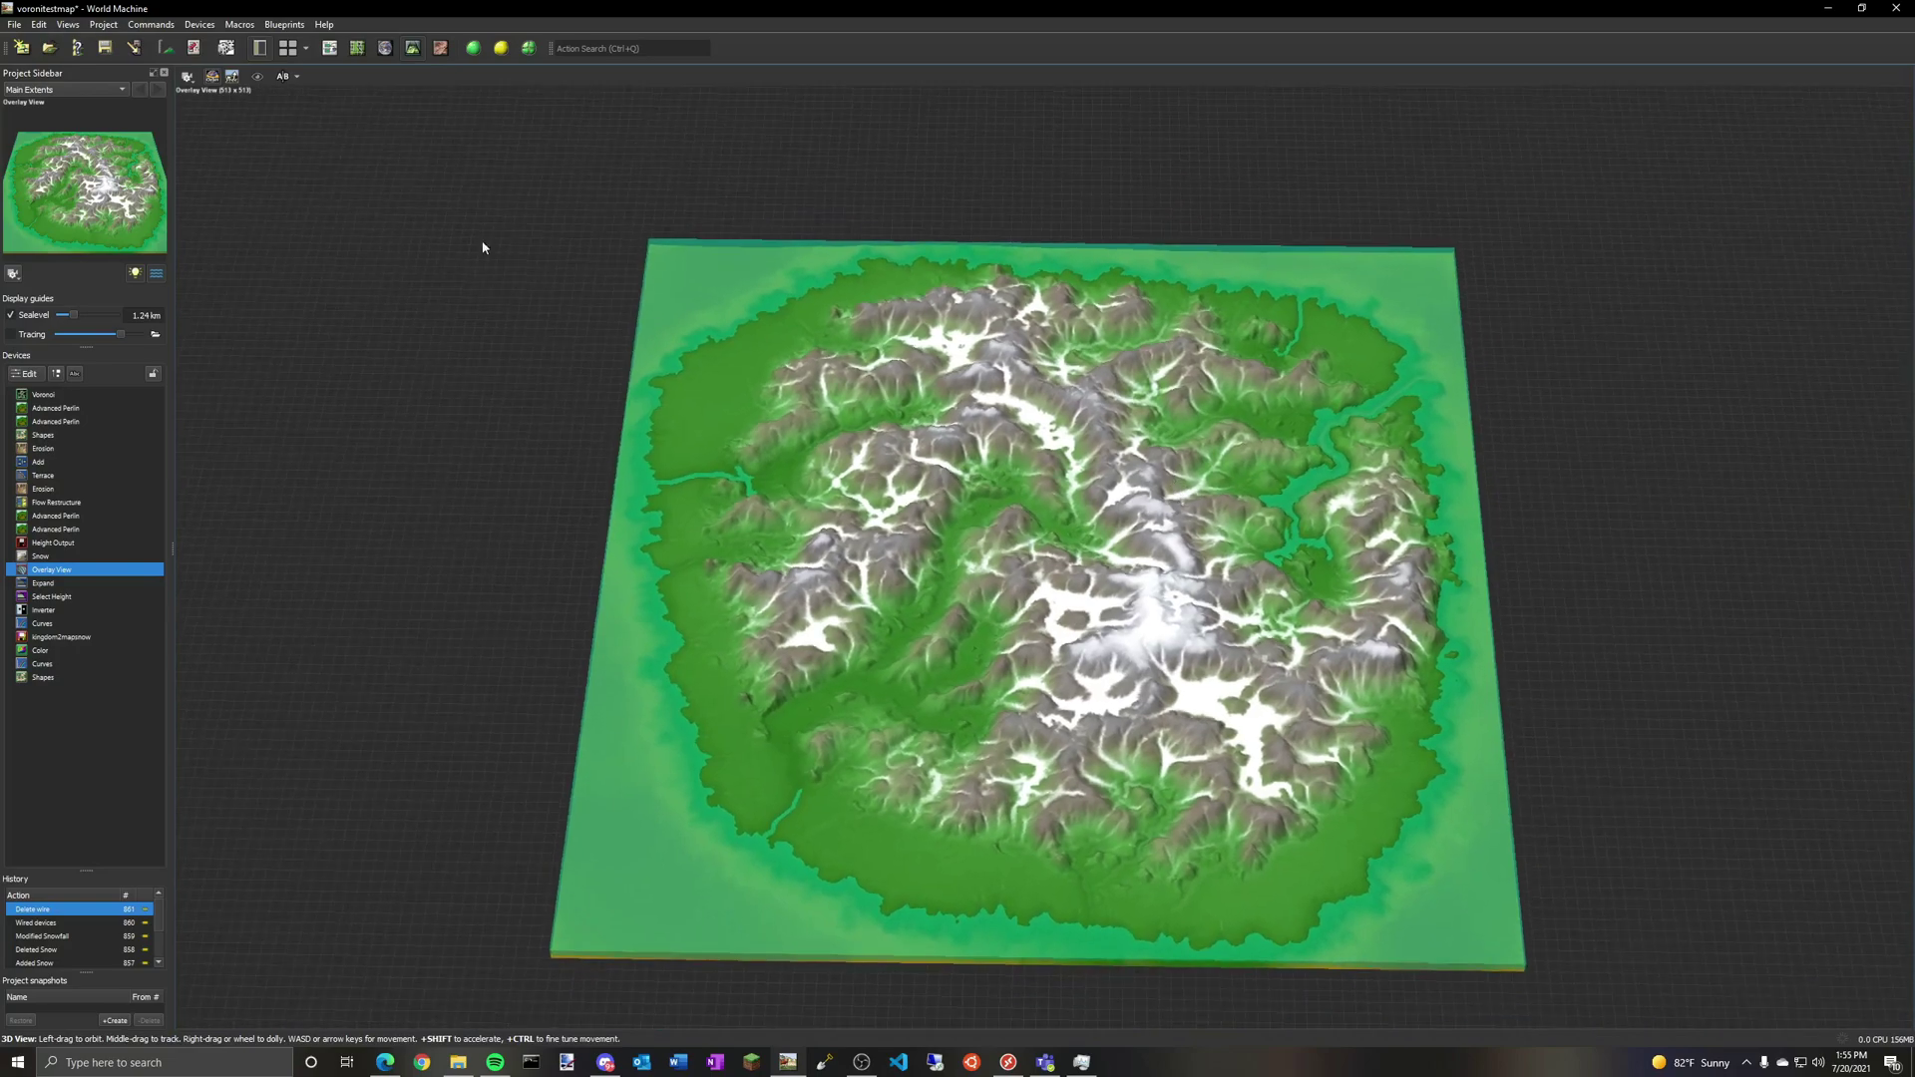
pyautogui.click(329, 48)
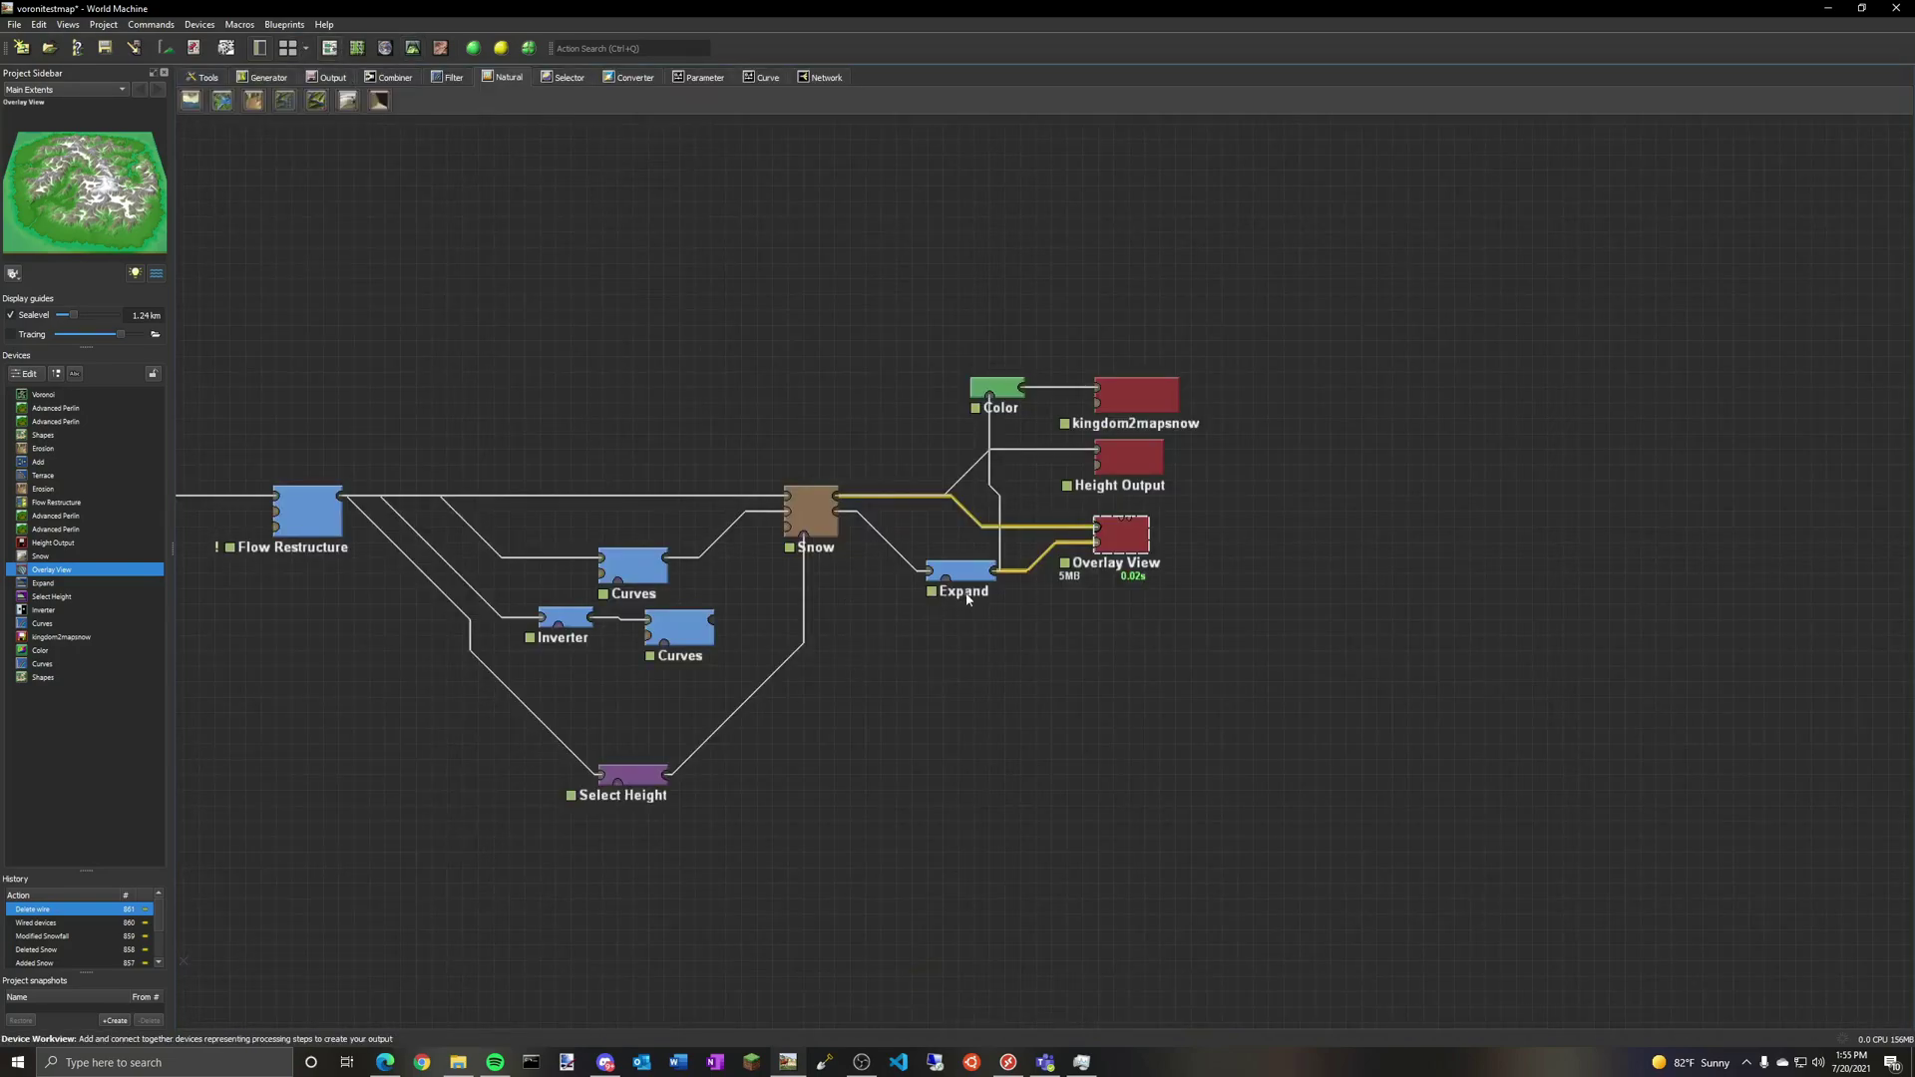
# Step: Trace the Flow Restructure wires to Snow, Curves and Inverter, and inspect the Snow device's inputs
pyautogui.click(789, 504)
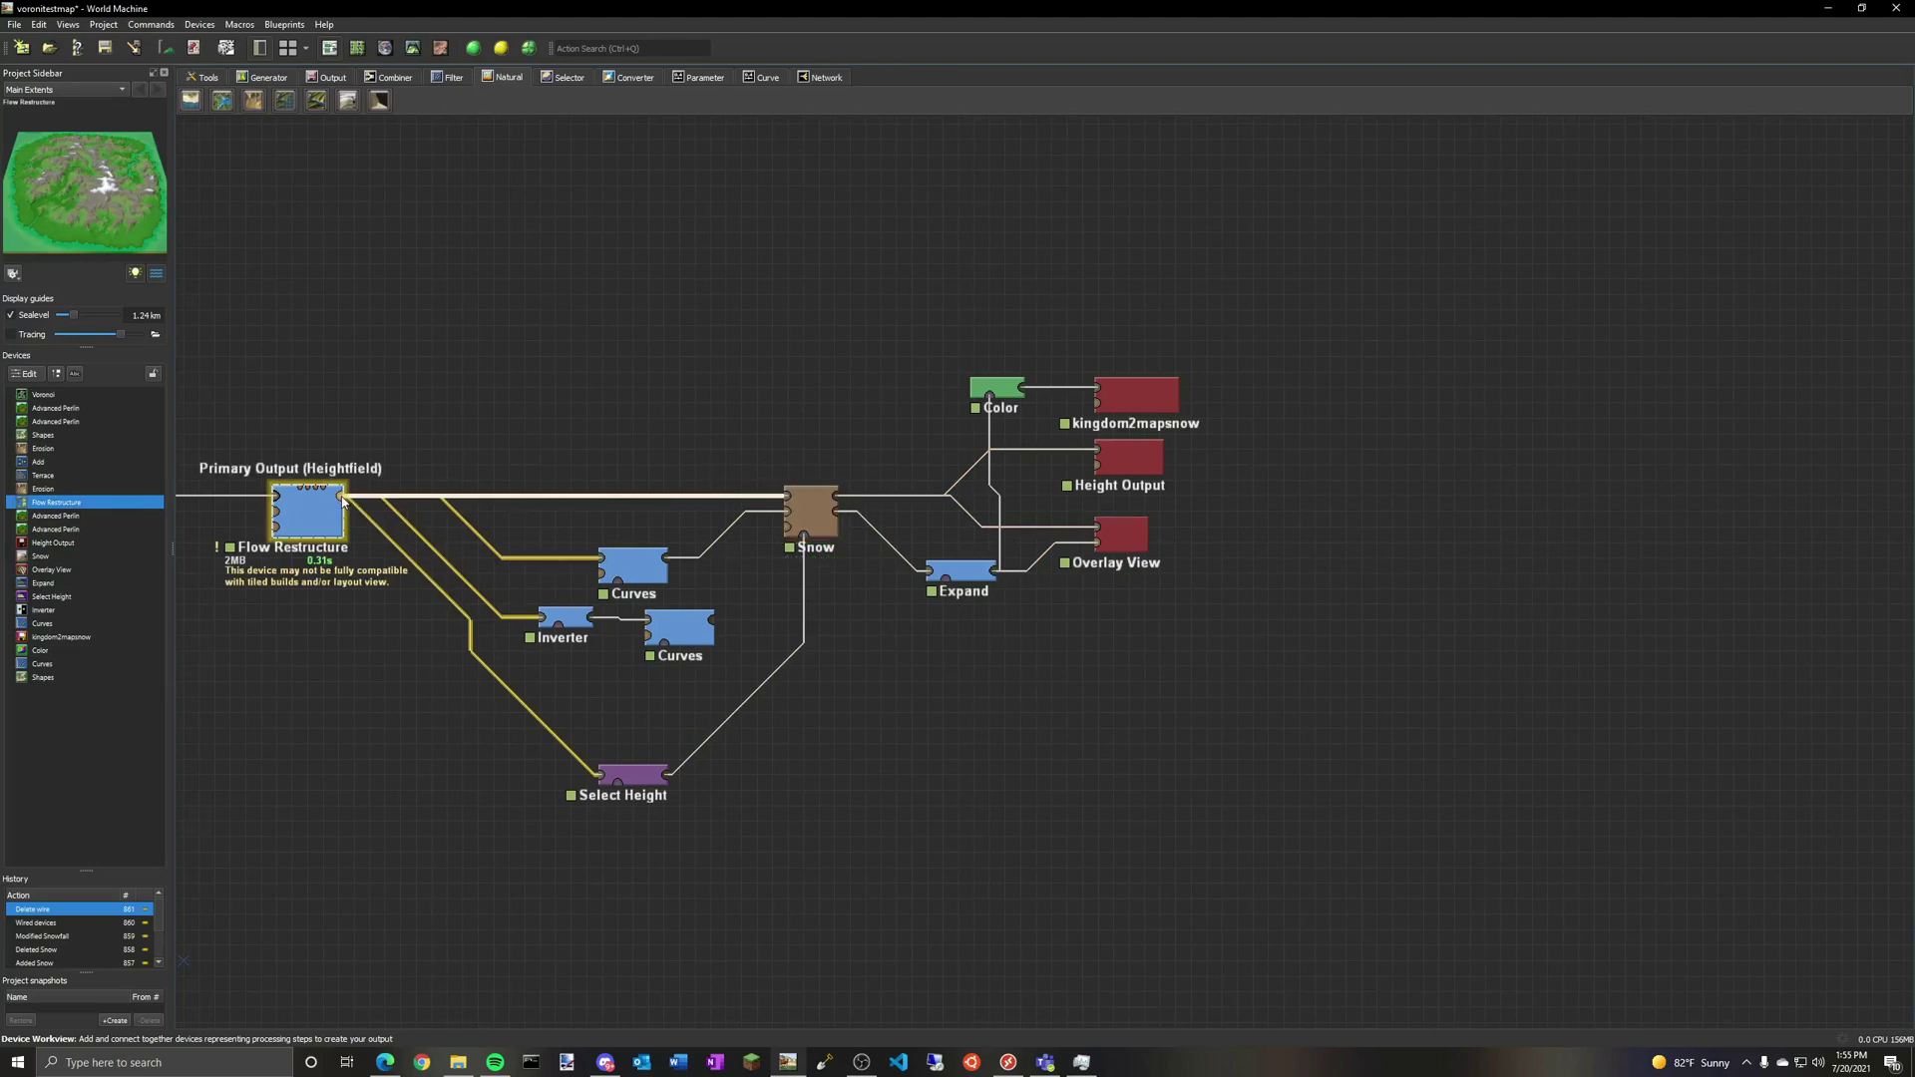
pyautogui.click(784, 503)
pyautogui.click(304, 513)
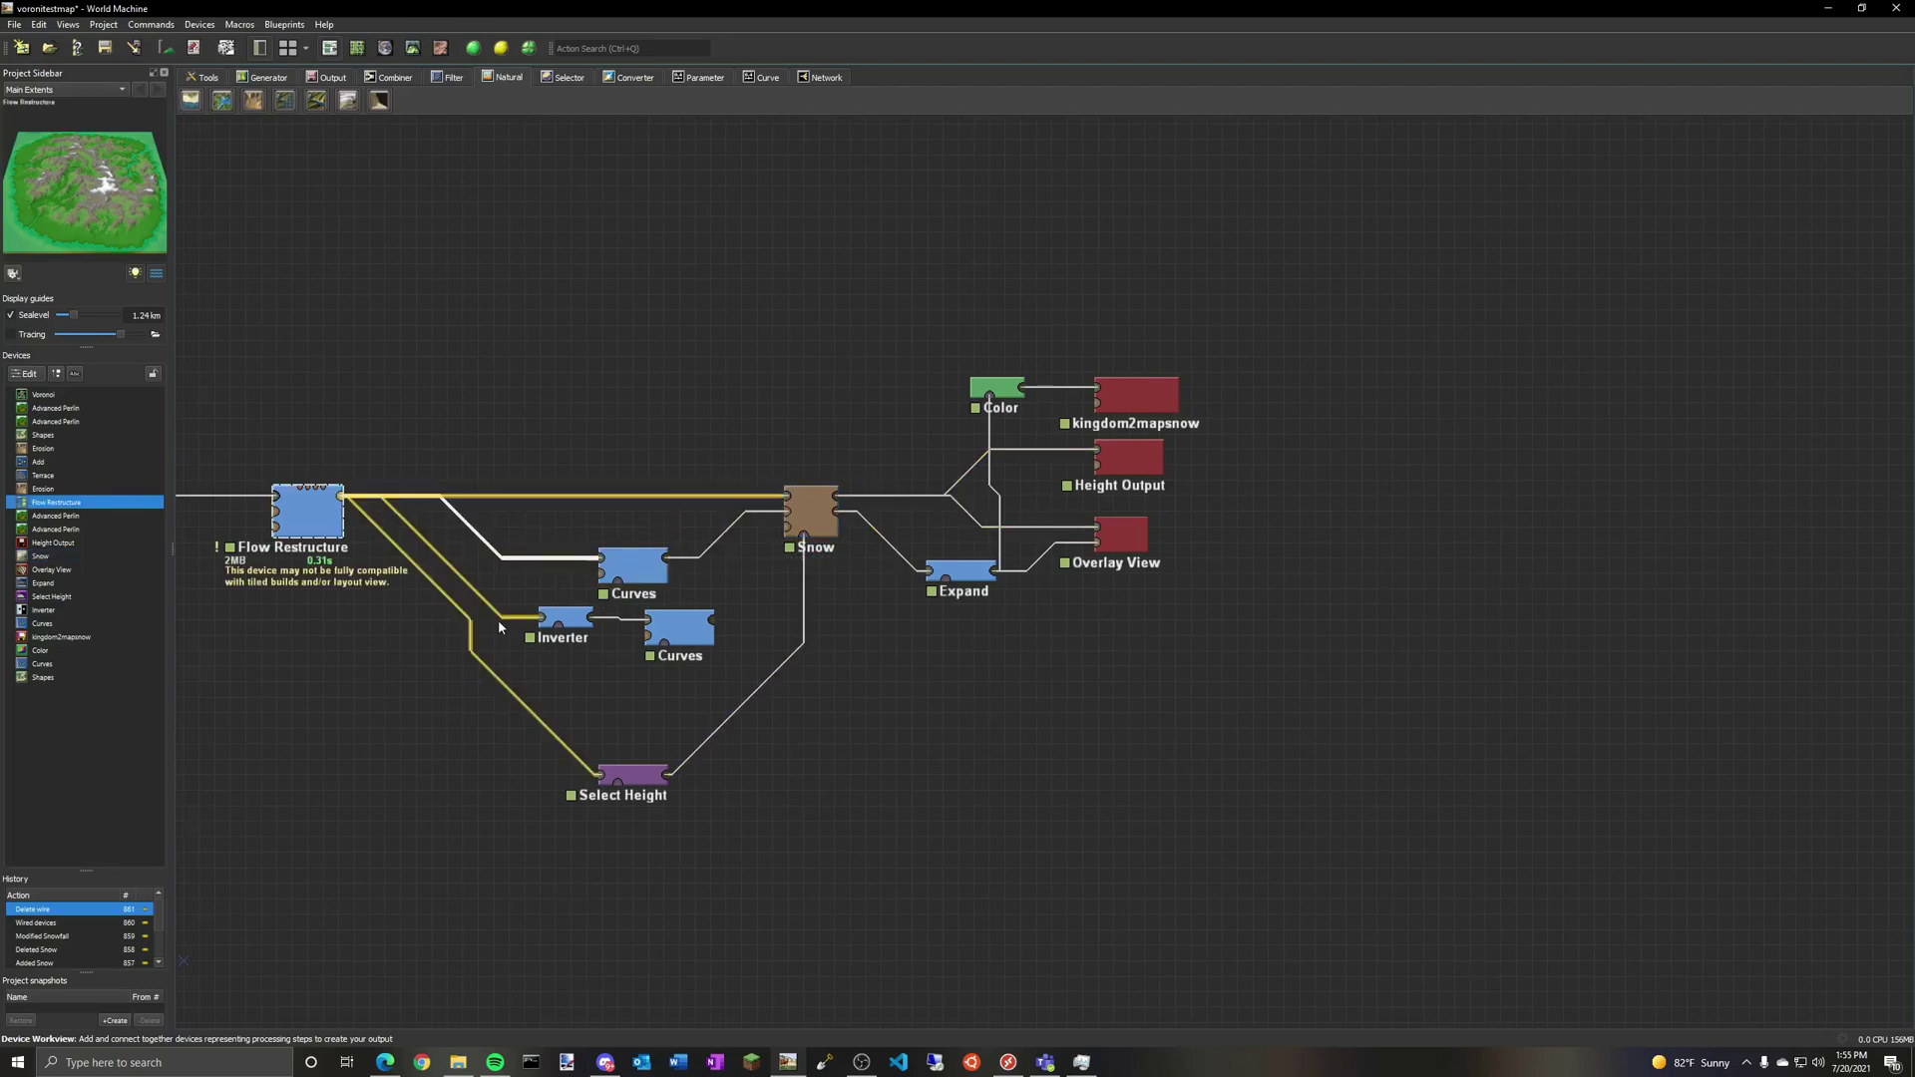
pyautogui.click(520, 621)
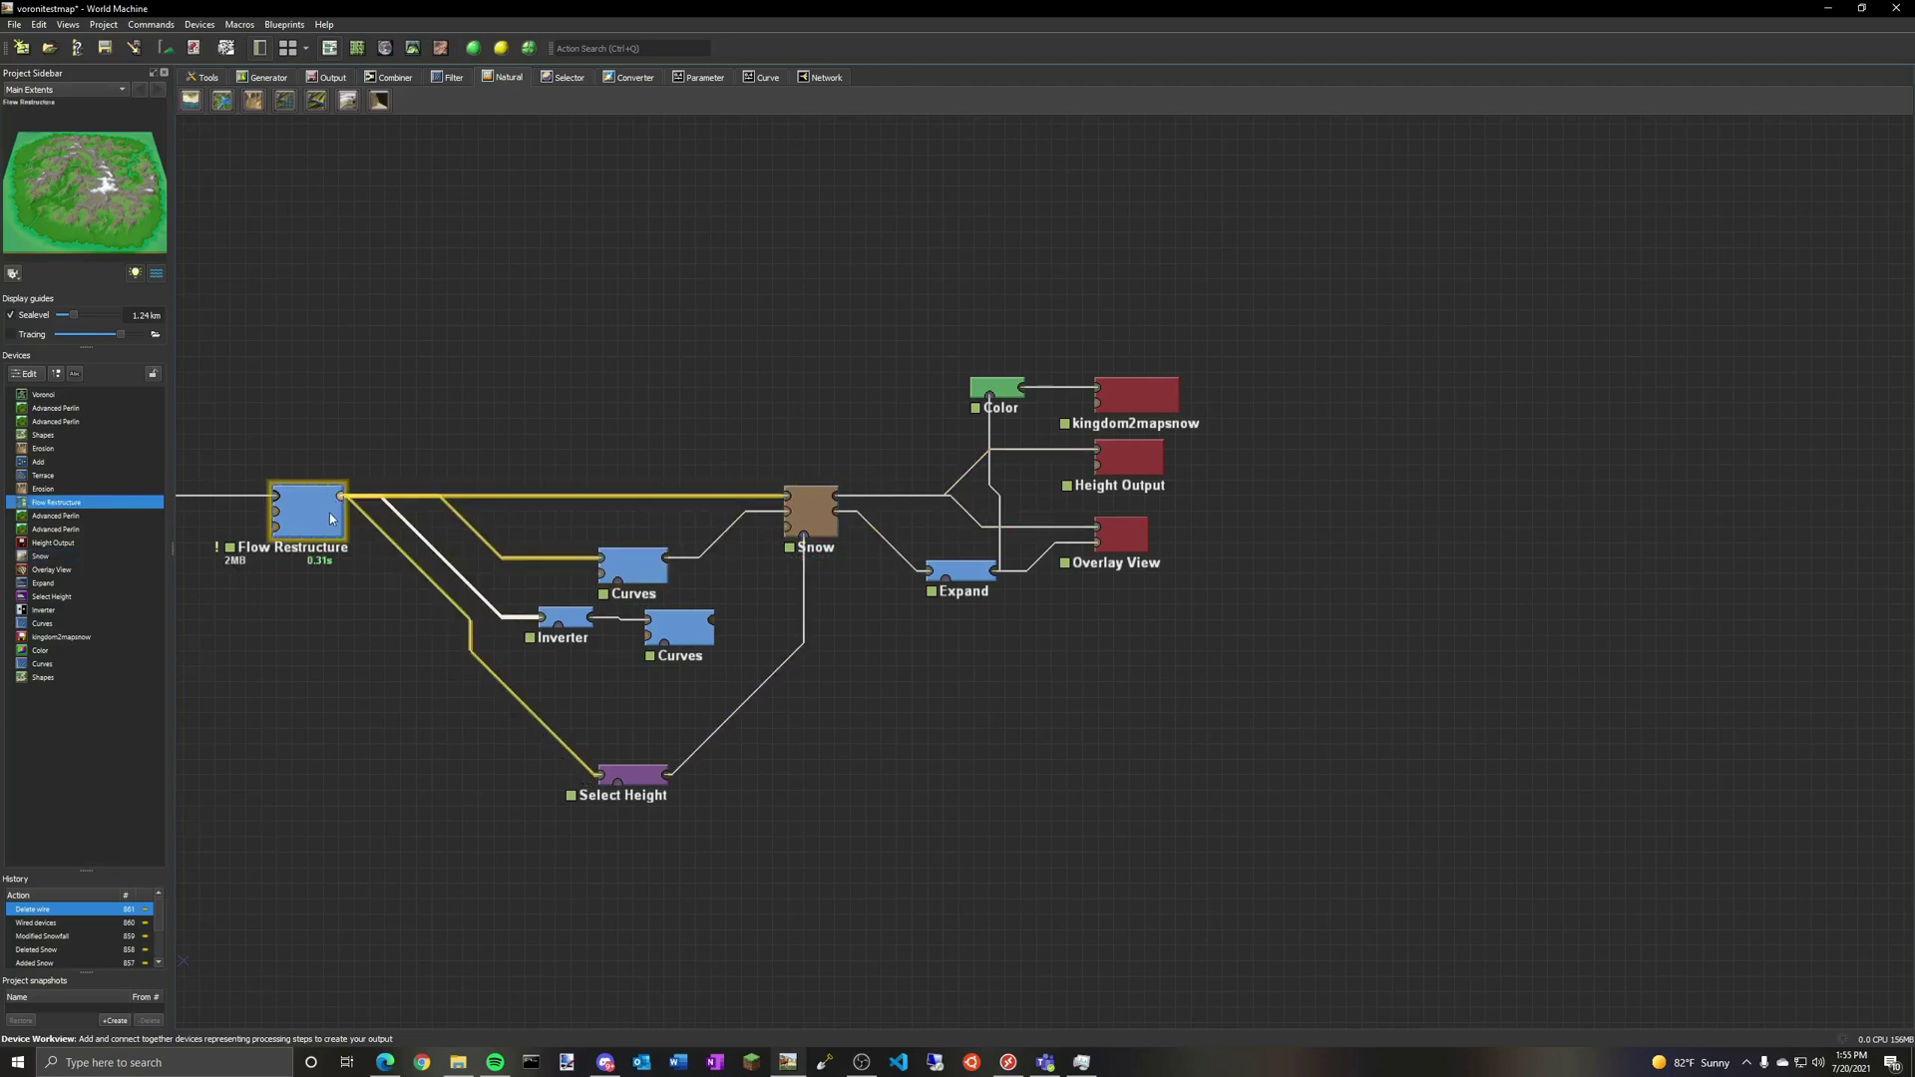
pyautogui.moveTo(342, 686); pyautogui.dragTo(519, 710, button='right')
pyautogui.click(995, 543)
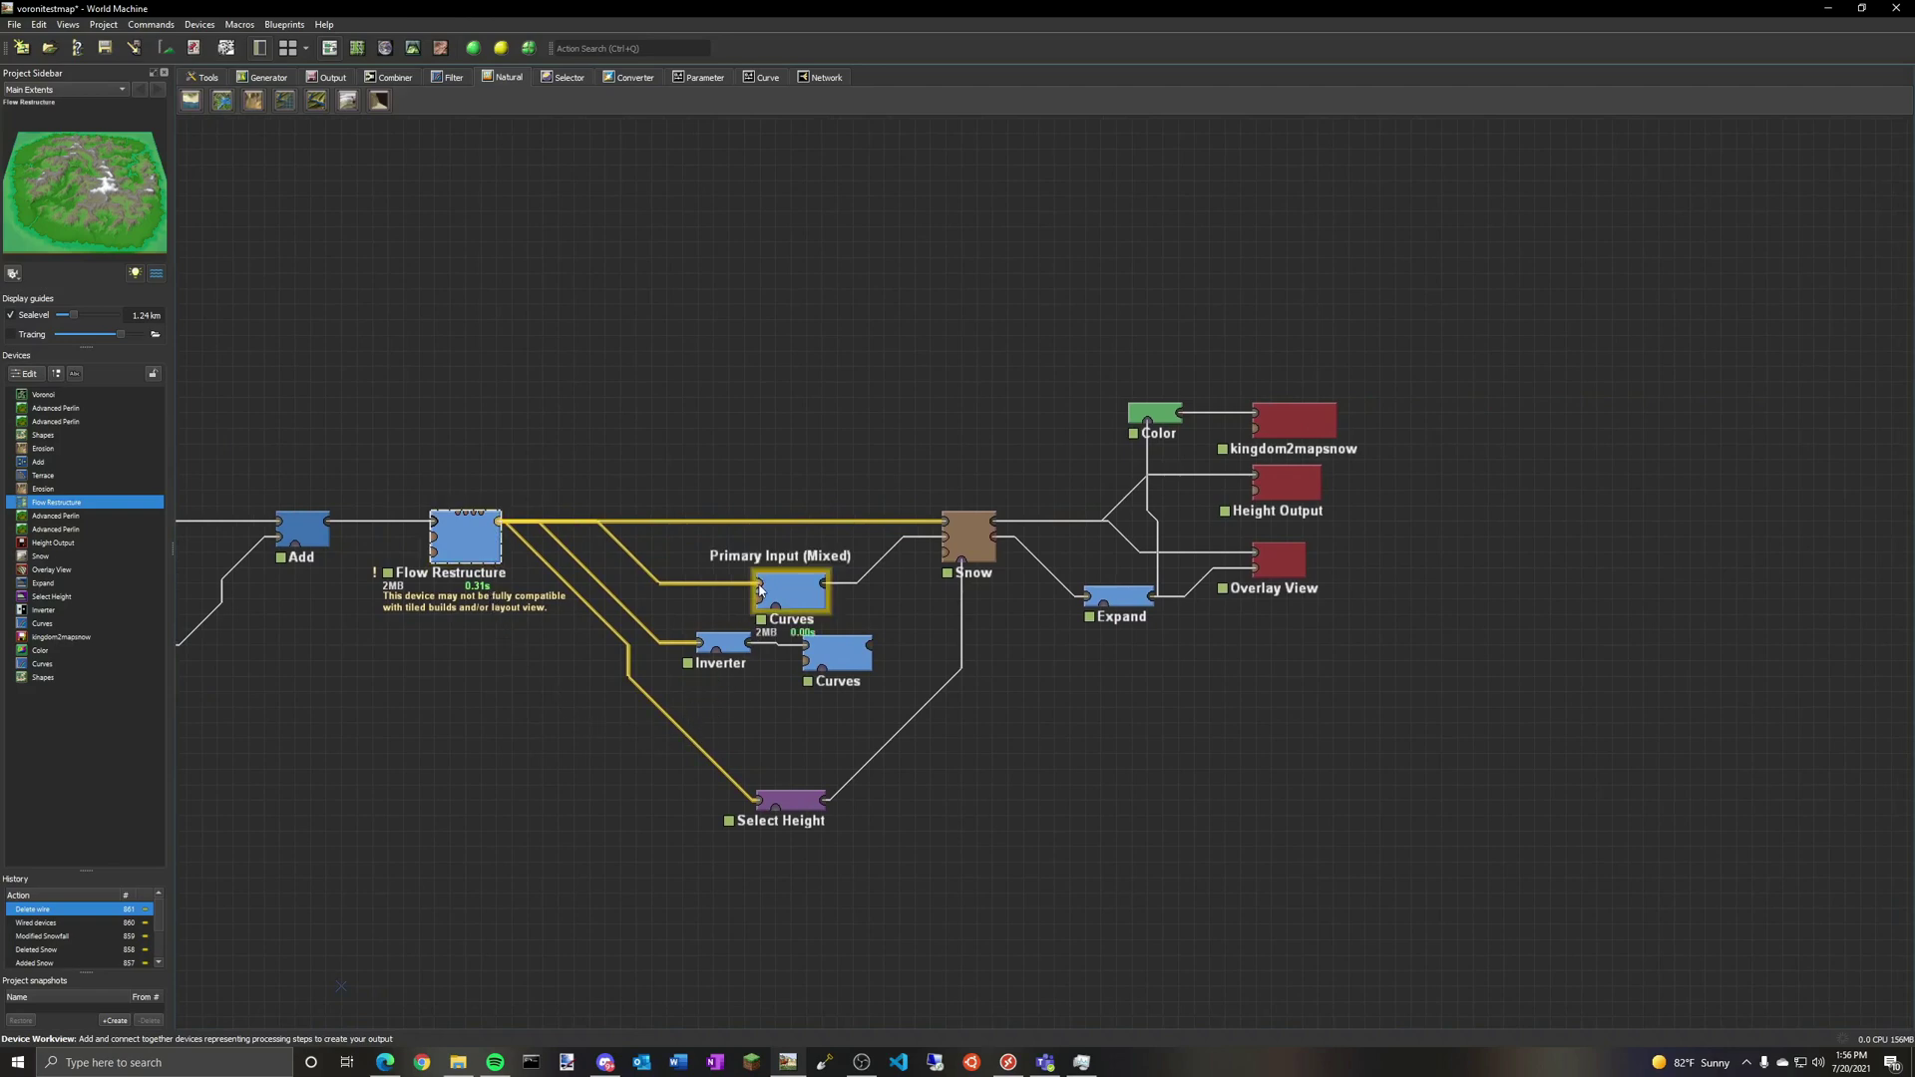
pyautogui.click(975, 541)
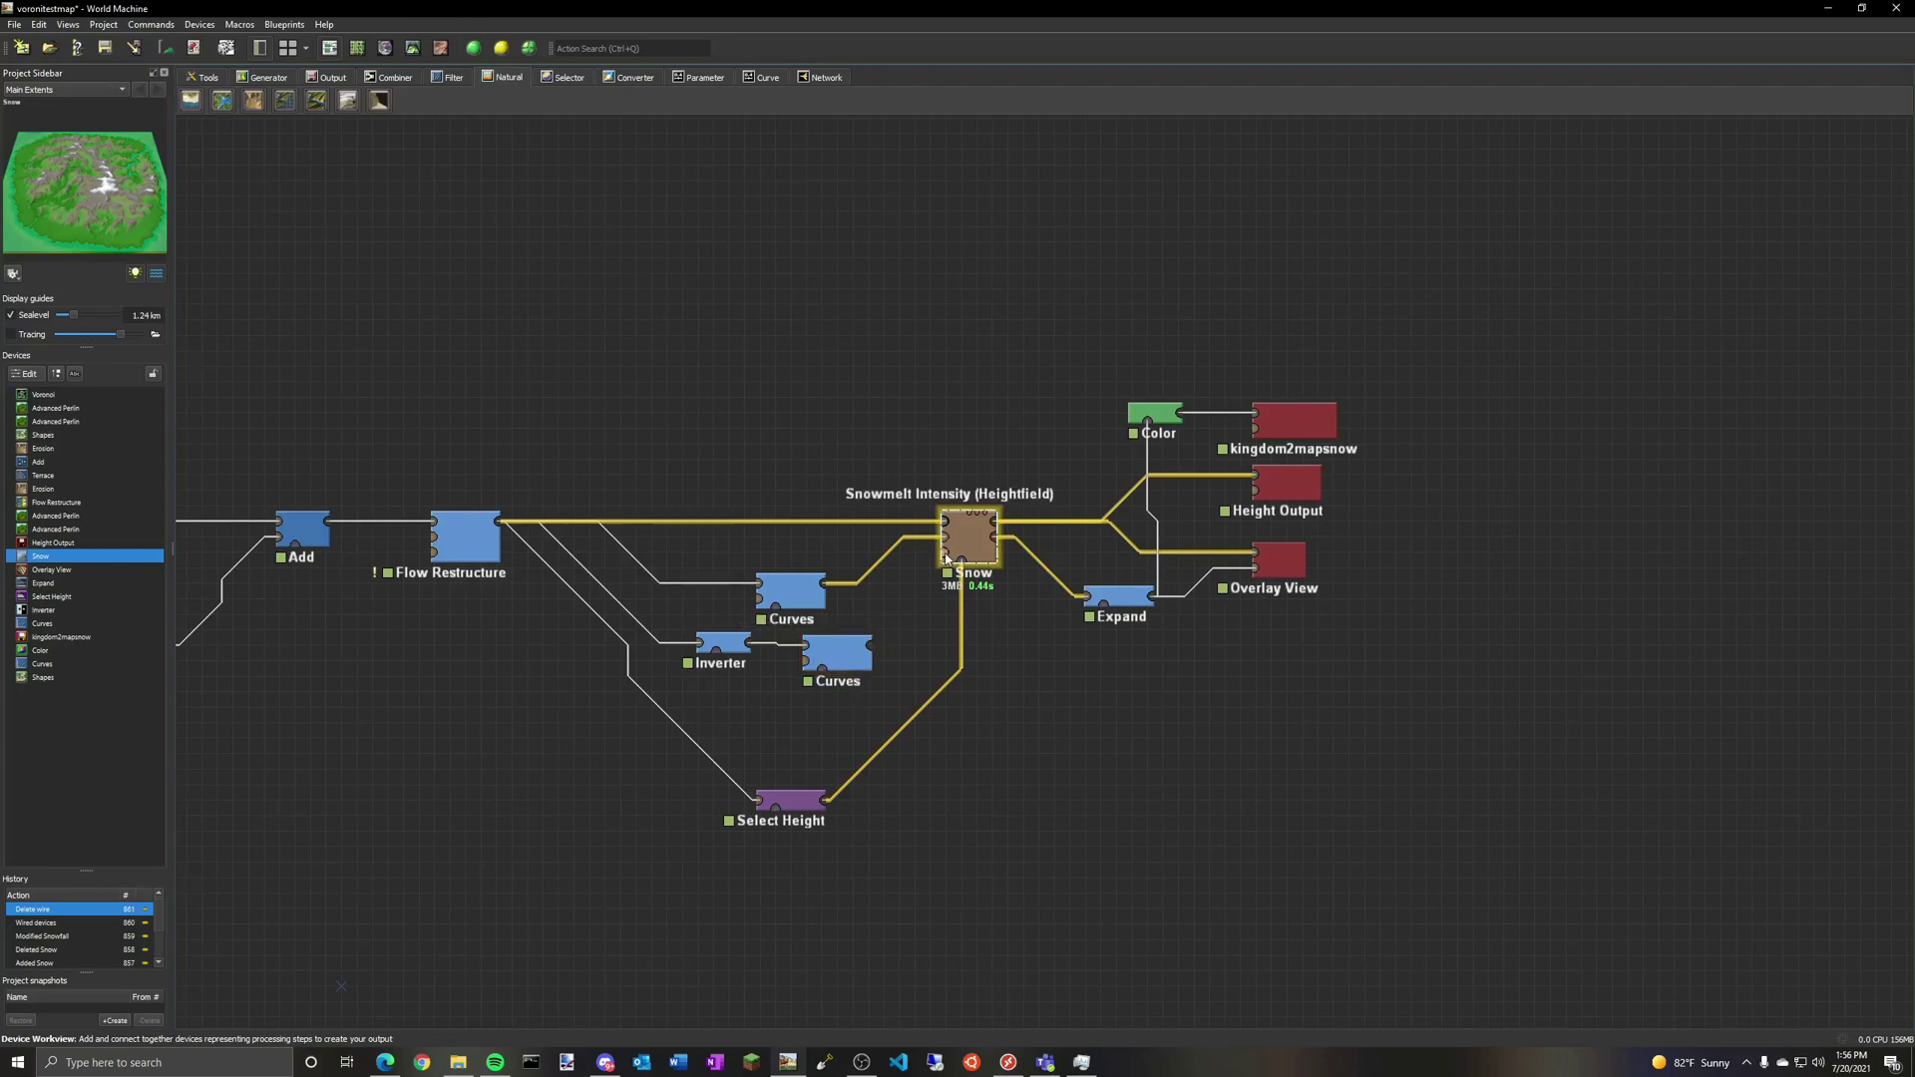
# Step: Examine the Select Height device's mask in 3D and inspect its height range and falloff in the device properties
pyautogui.click(806, 802)
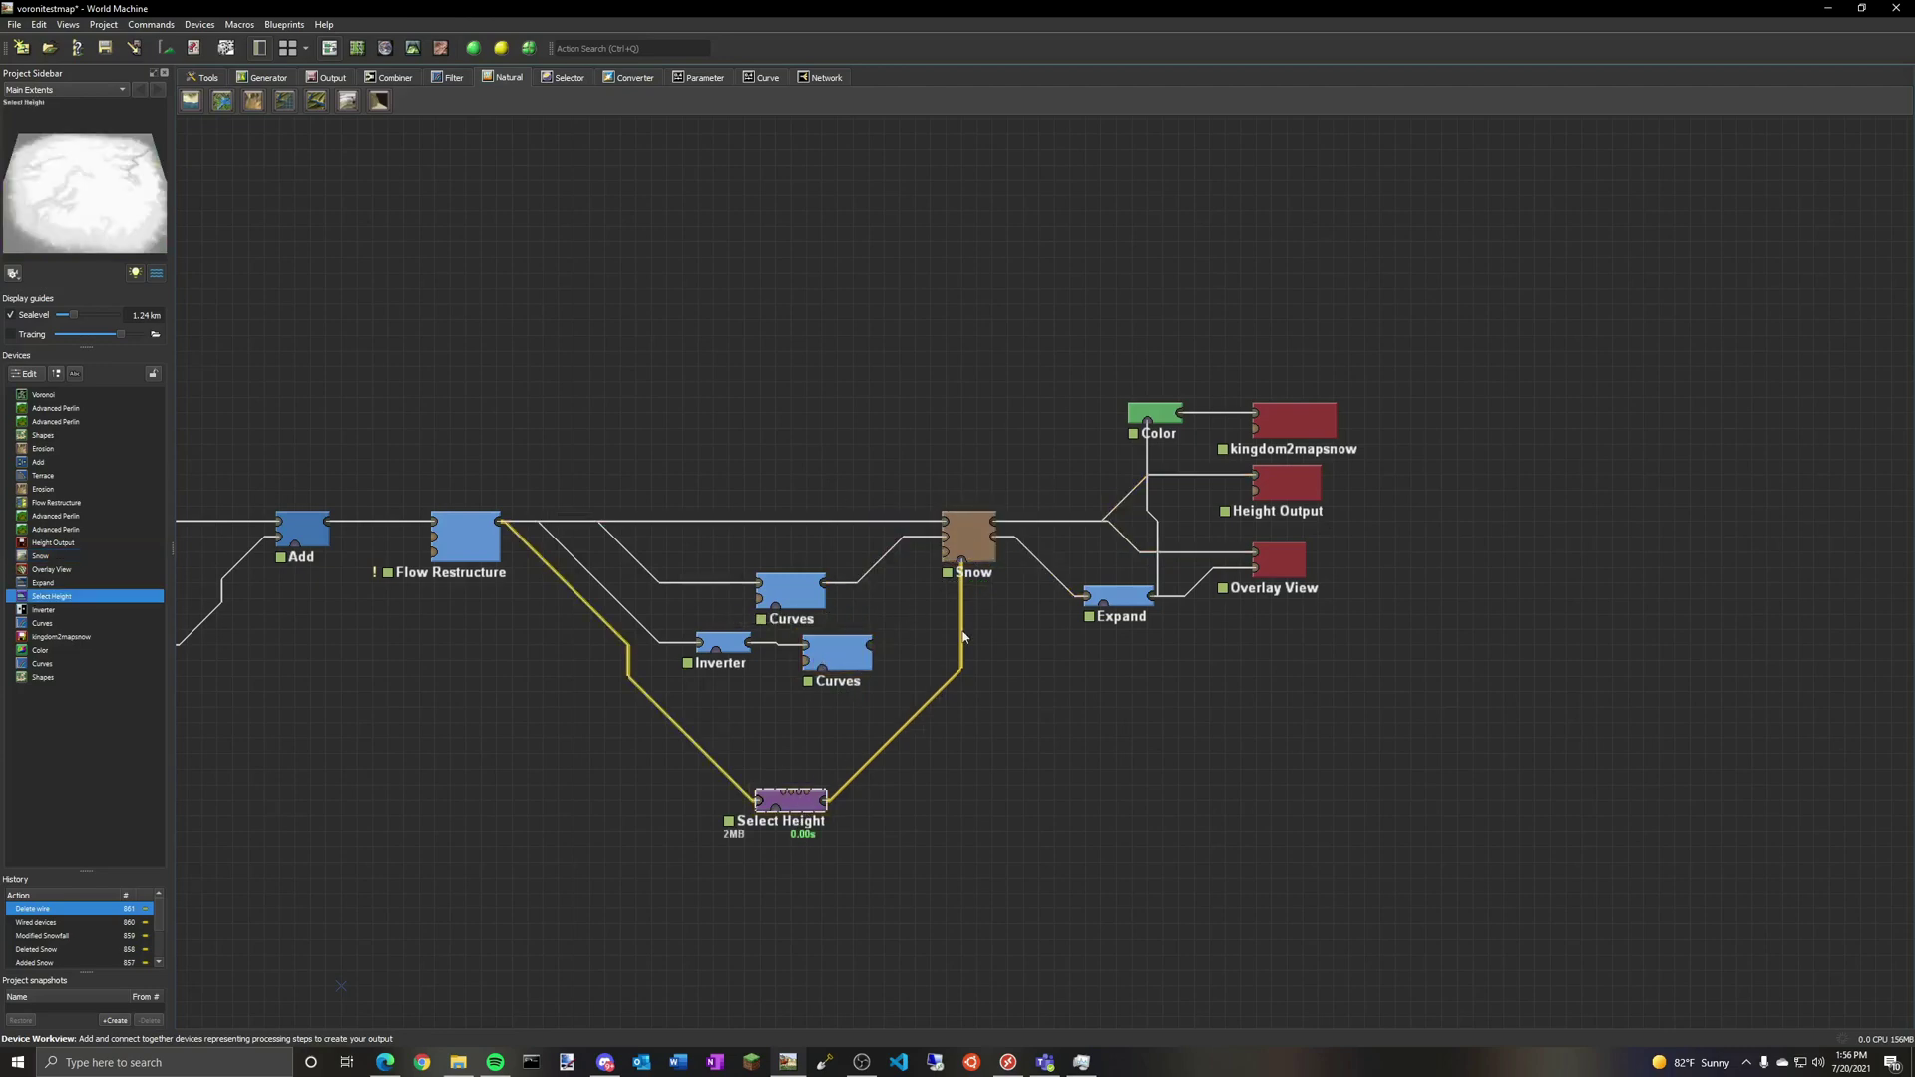
pyautogui.click(413, 48)
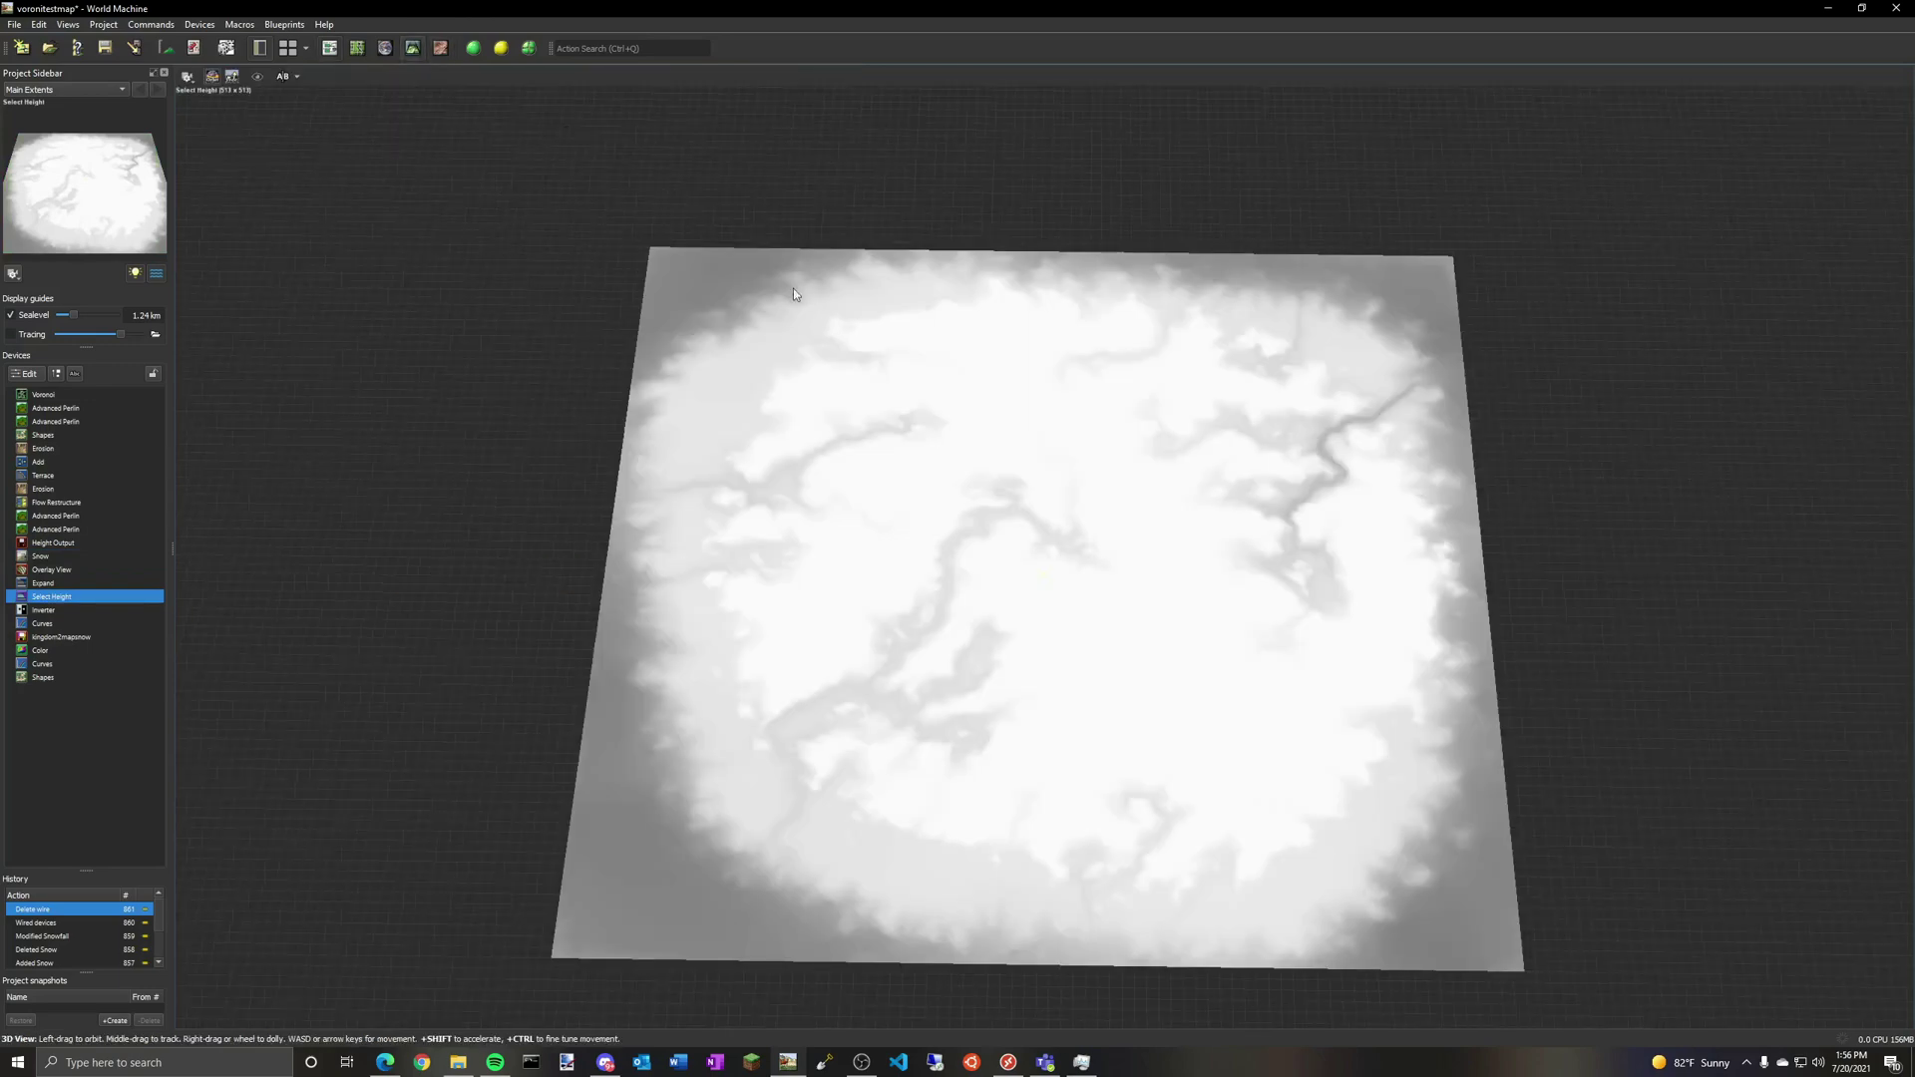
pyautogui.doubleClick(60, 597)
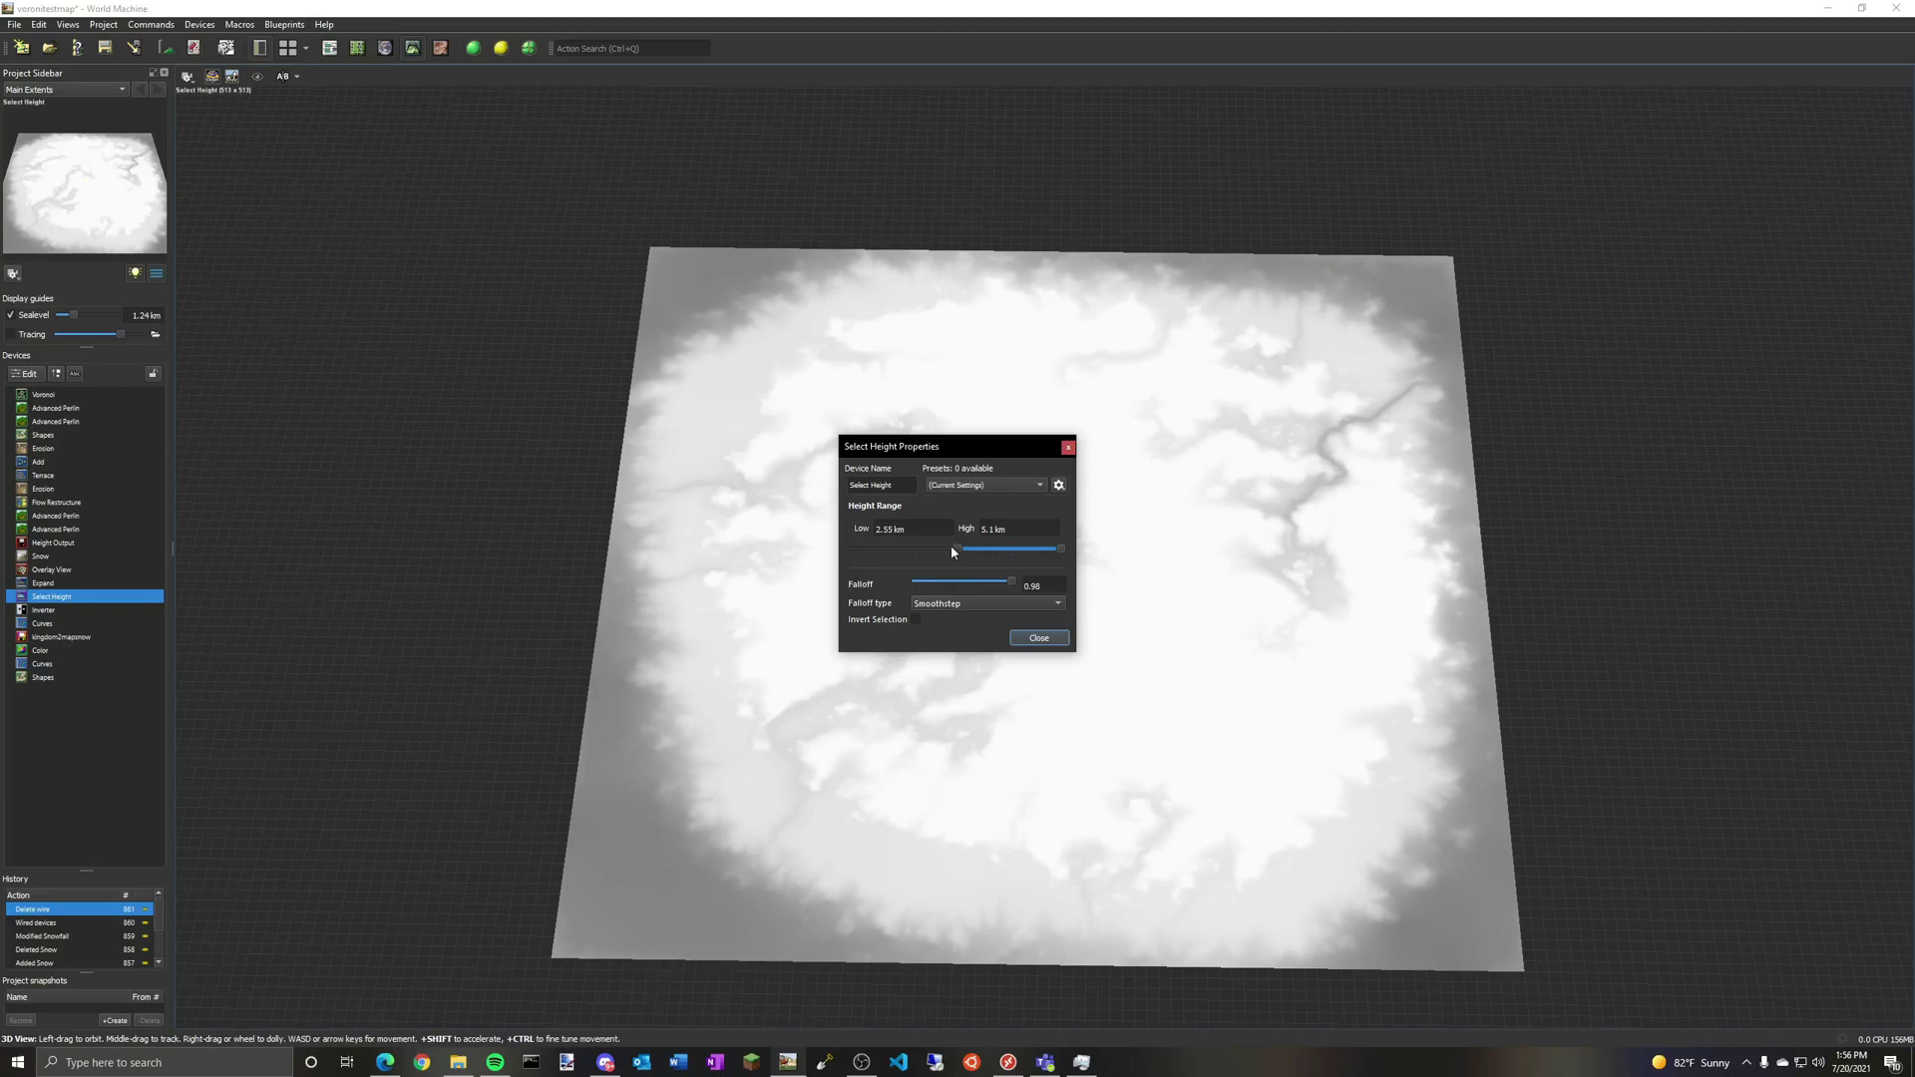
pyautogui.click(1038, 638)
pyautogui.moveTo(1081, 649); pyautogui.dragTo(1091, 718)
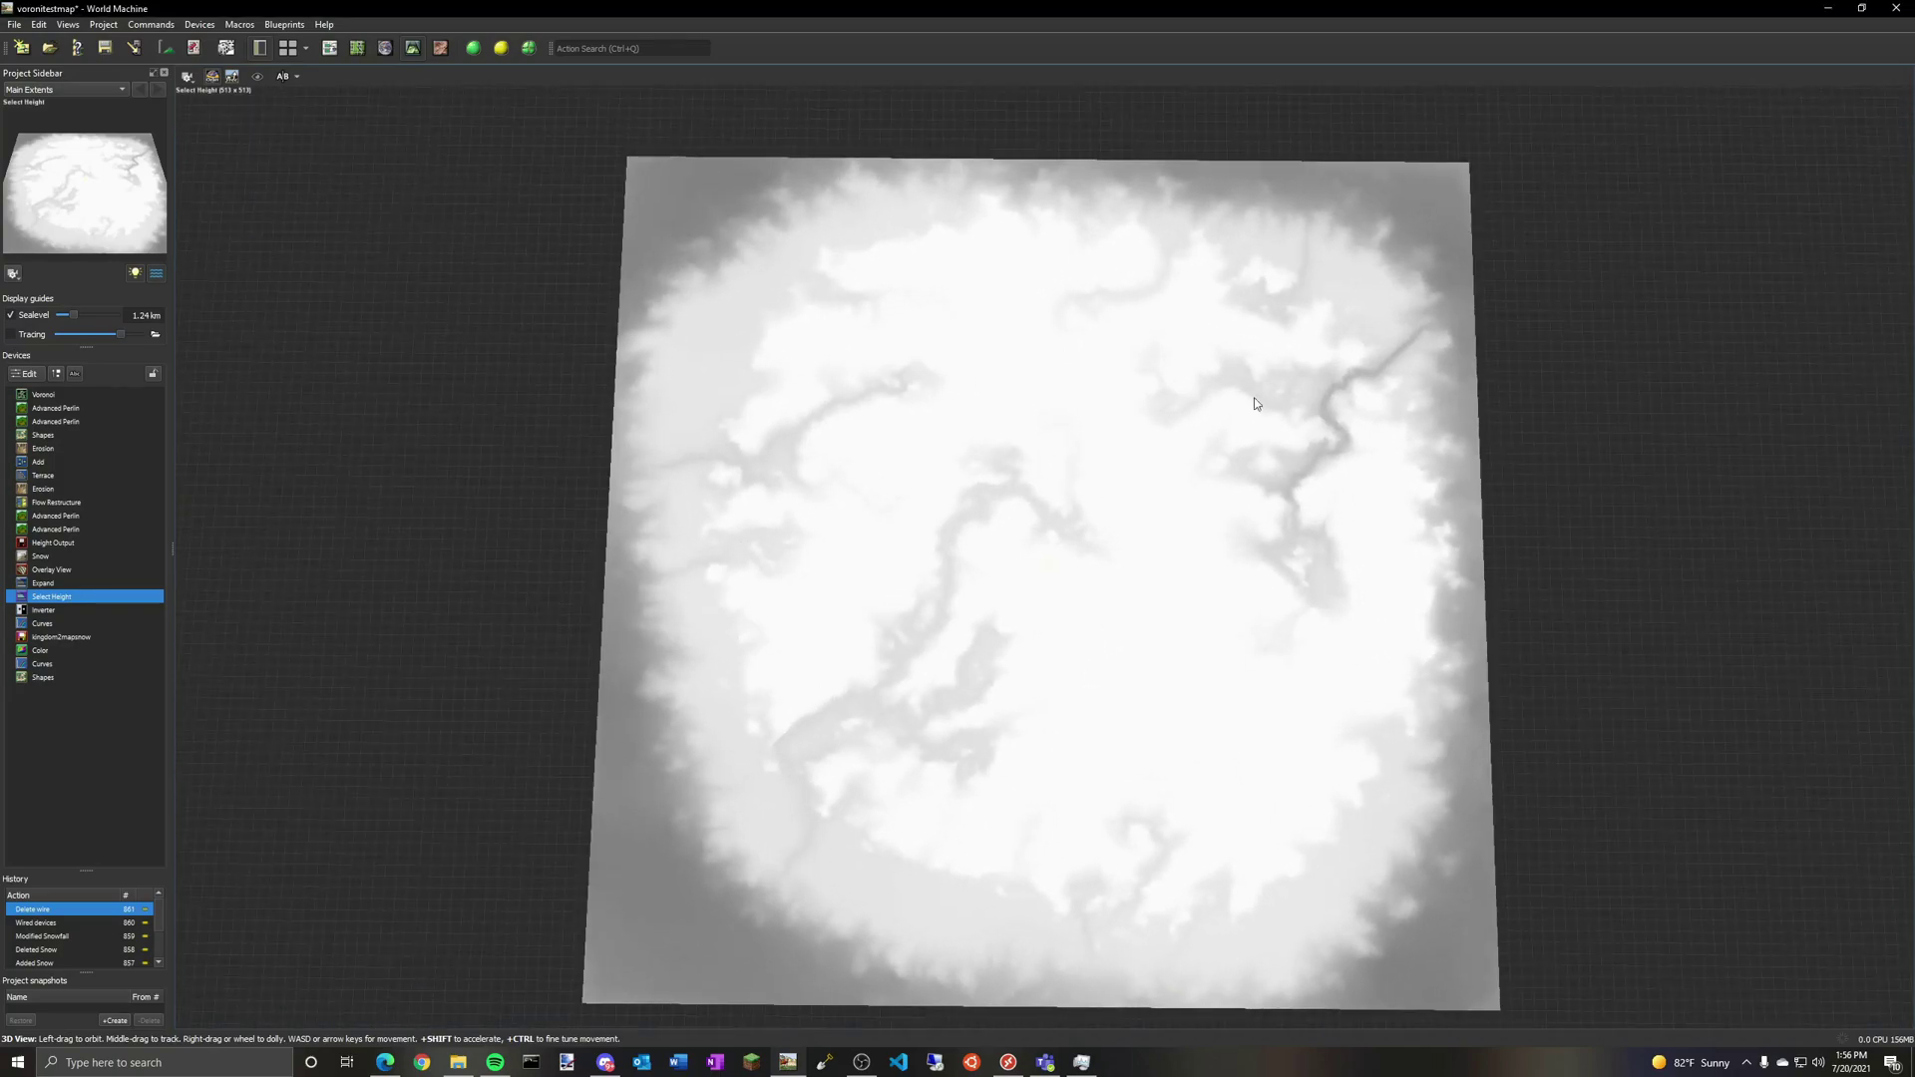
pyautogui.click(356, 47)
pyautogui.click(330, 48)
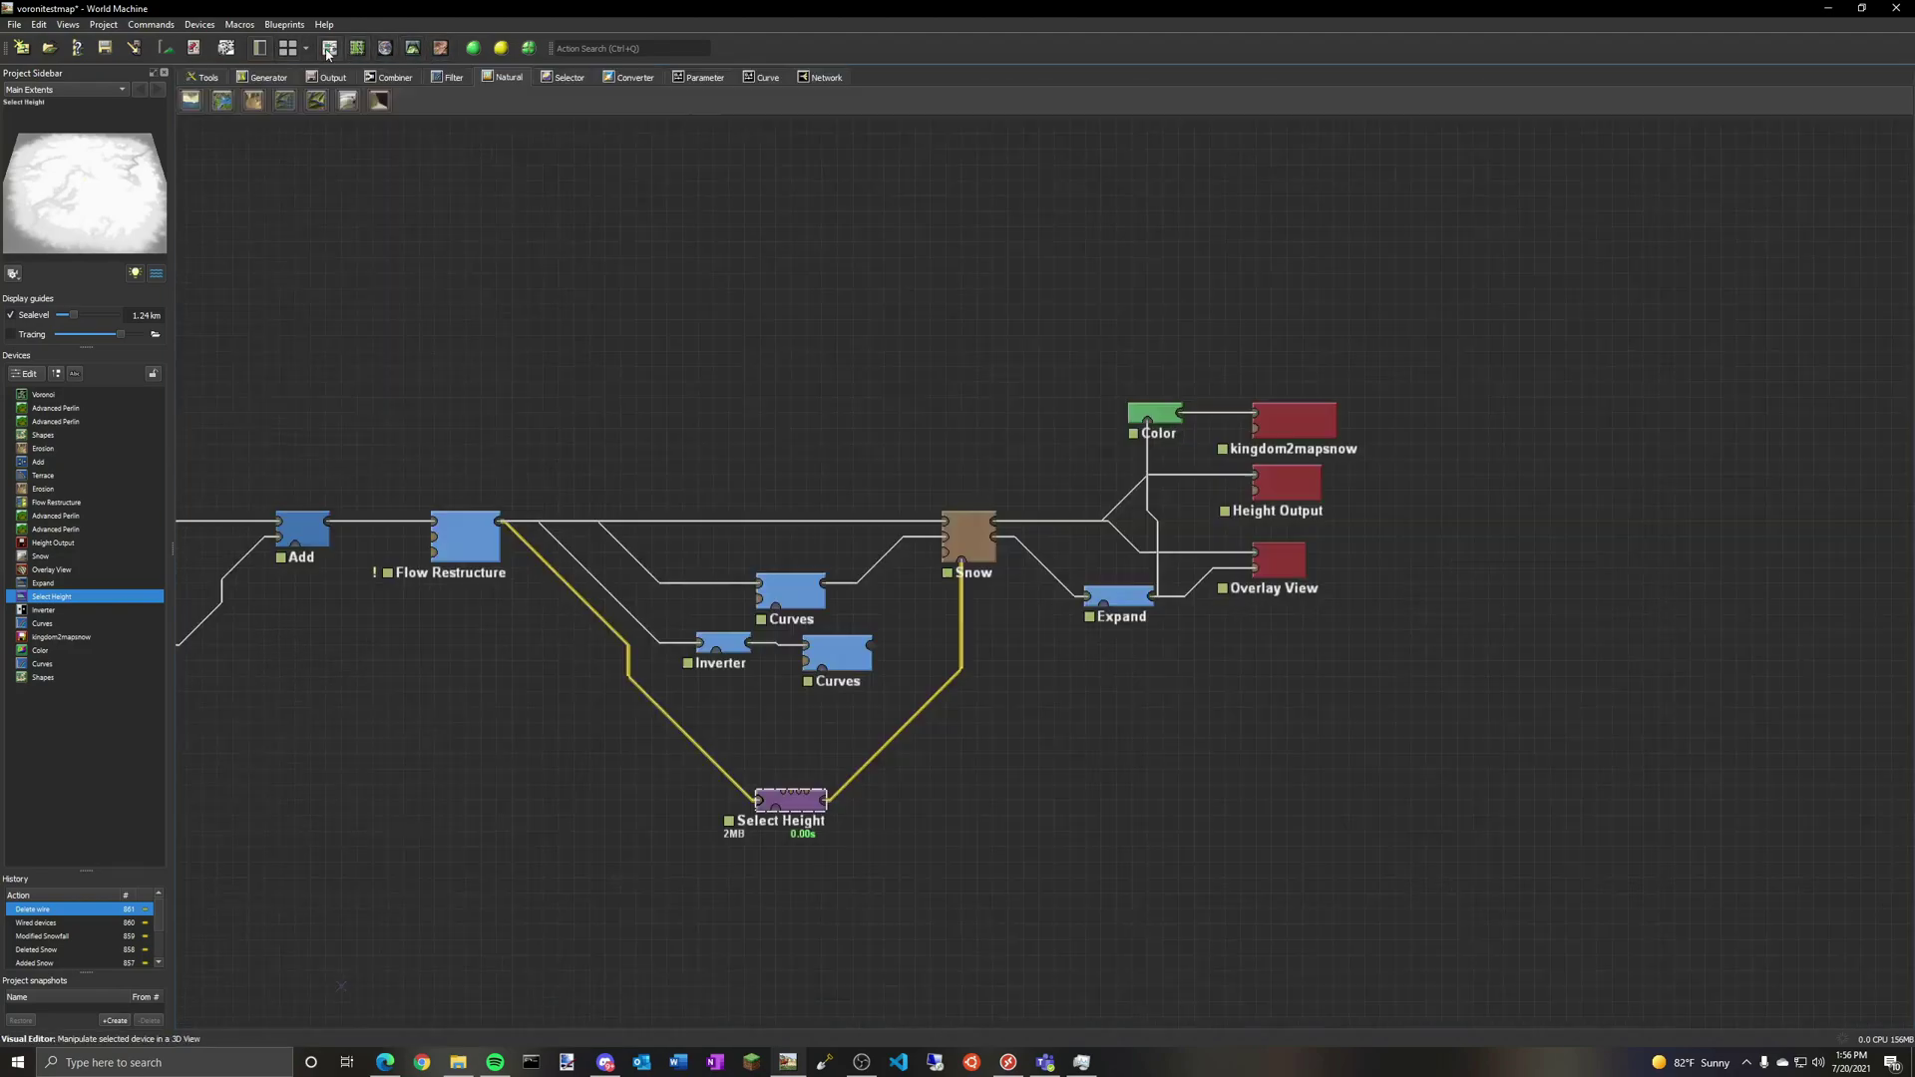
# Step: Inspect the Snow device's snowfall settings and examine the snow-covered terrain in 3D
pyautogui.doubleClick(961, 534)
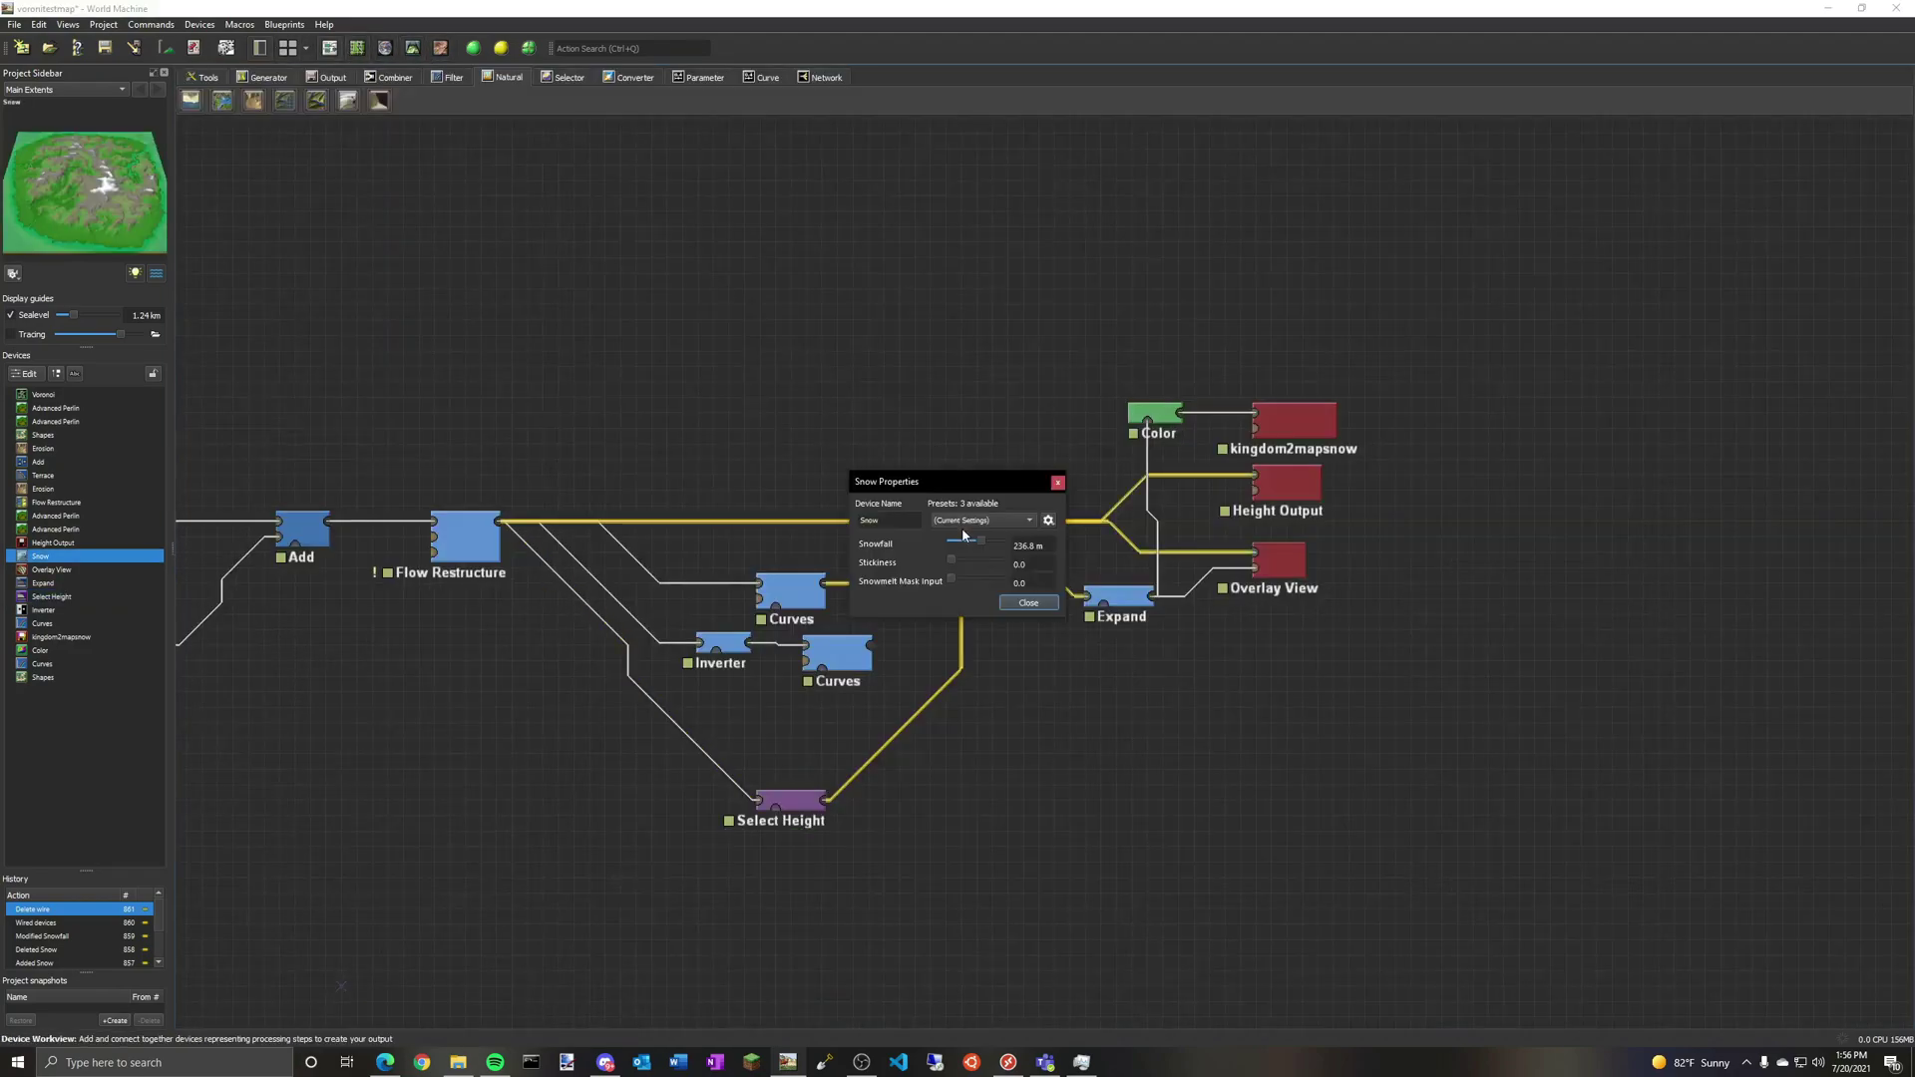
pyautogui.click(412, 48)
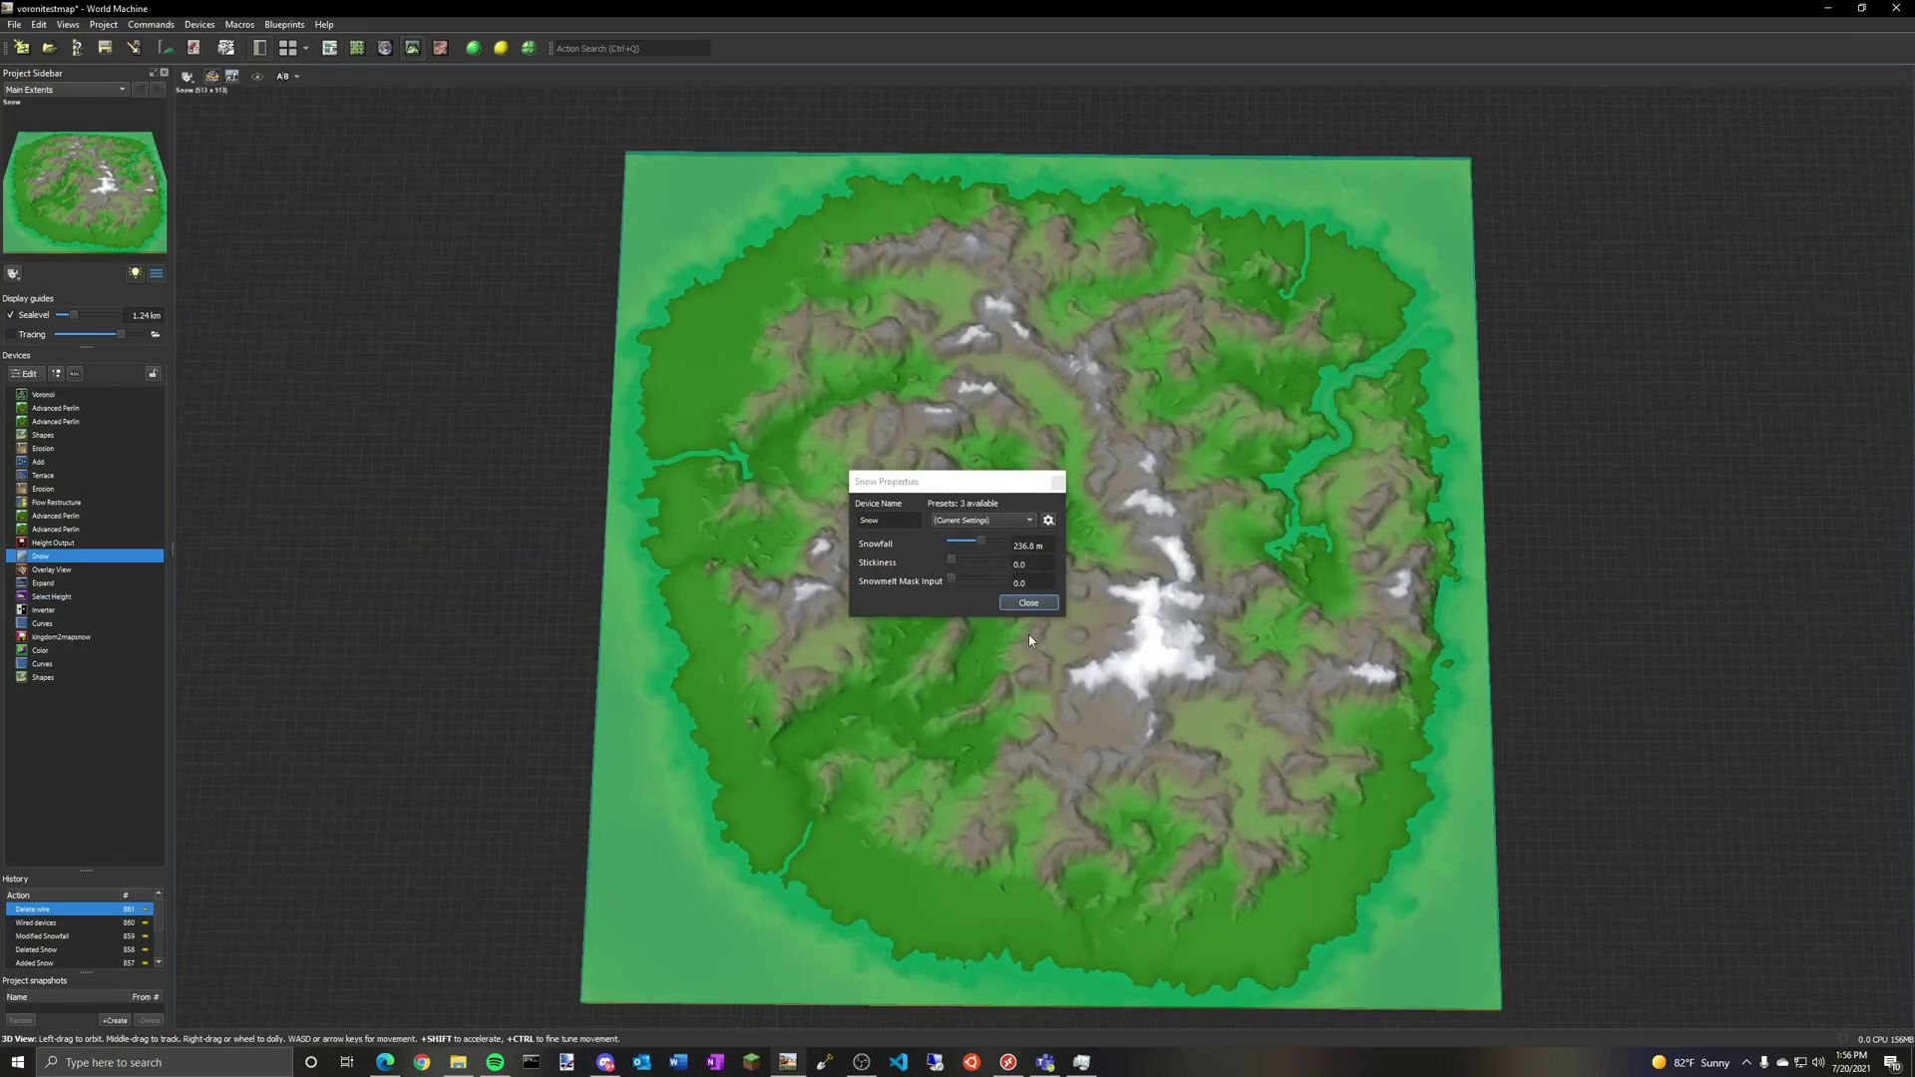
pyautogui.click(1028, 604)
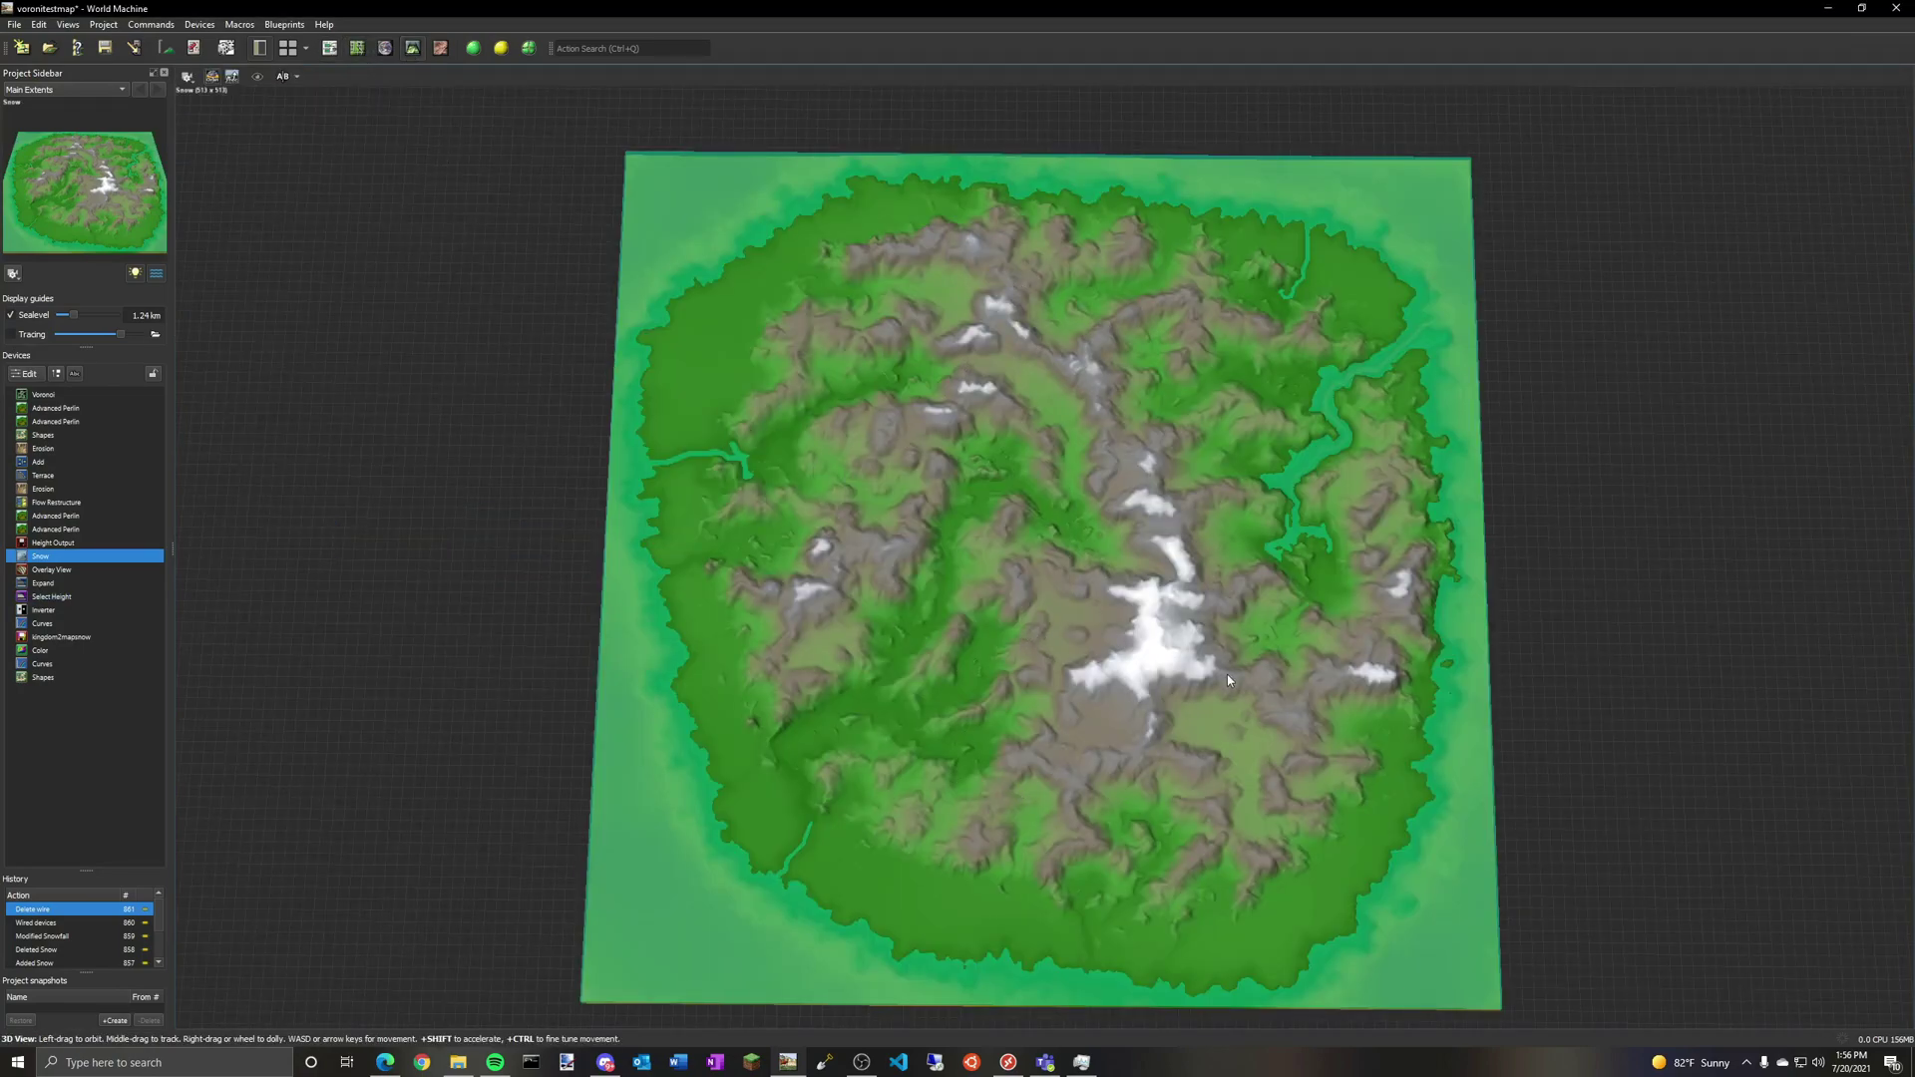
pyautogui.moveTo(1104, 737); pyautogui.dragTo(1112, 698)
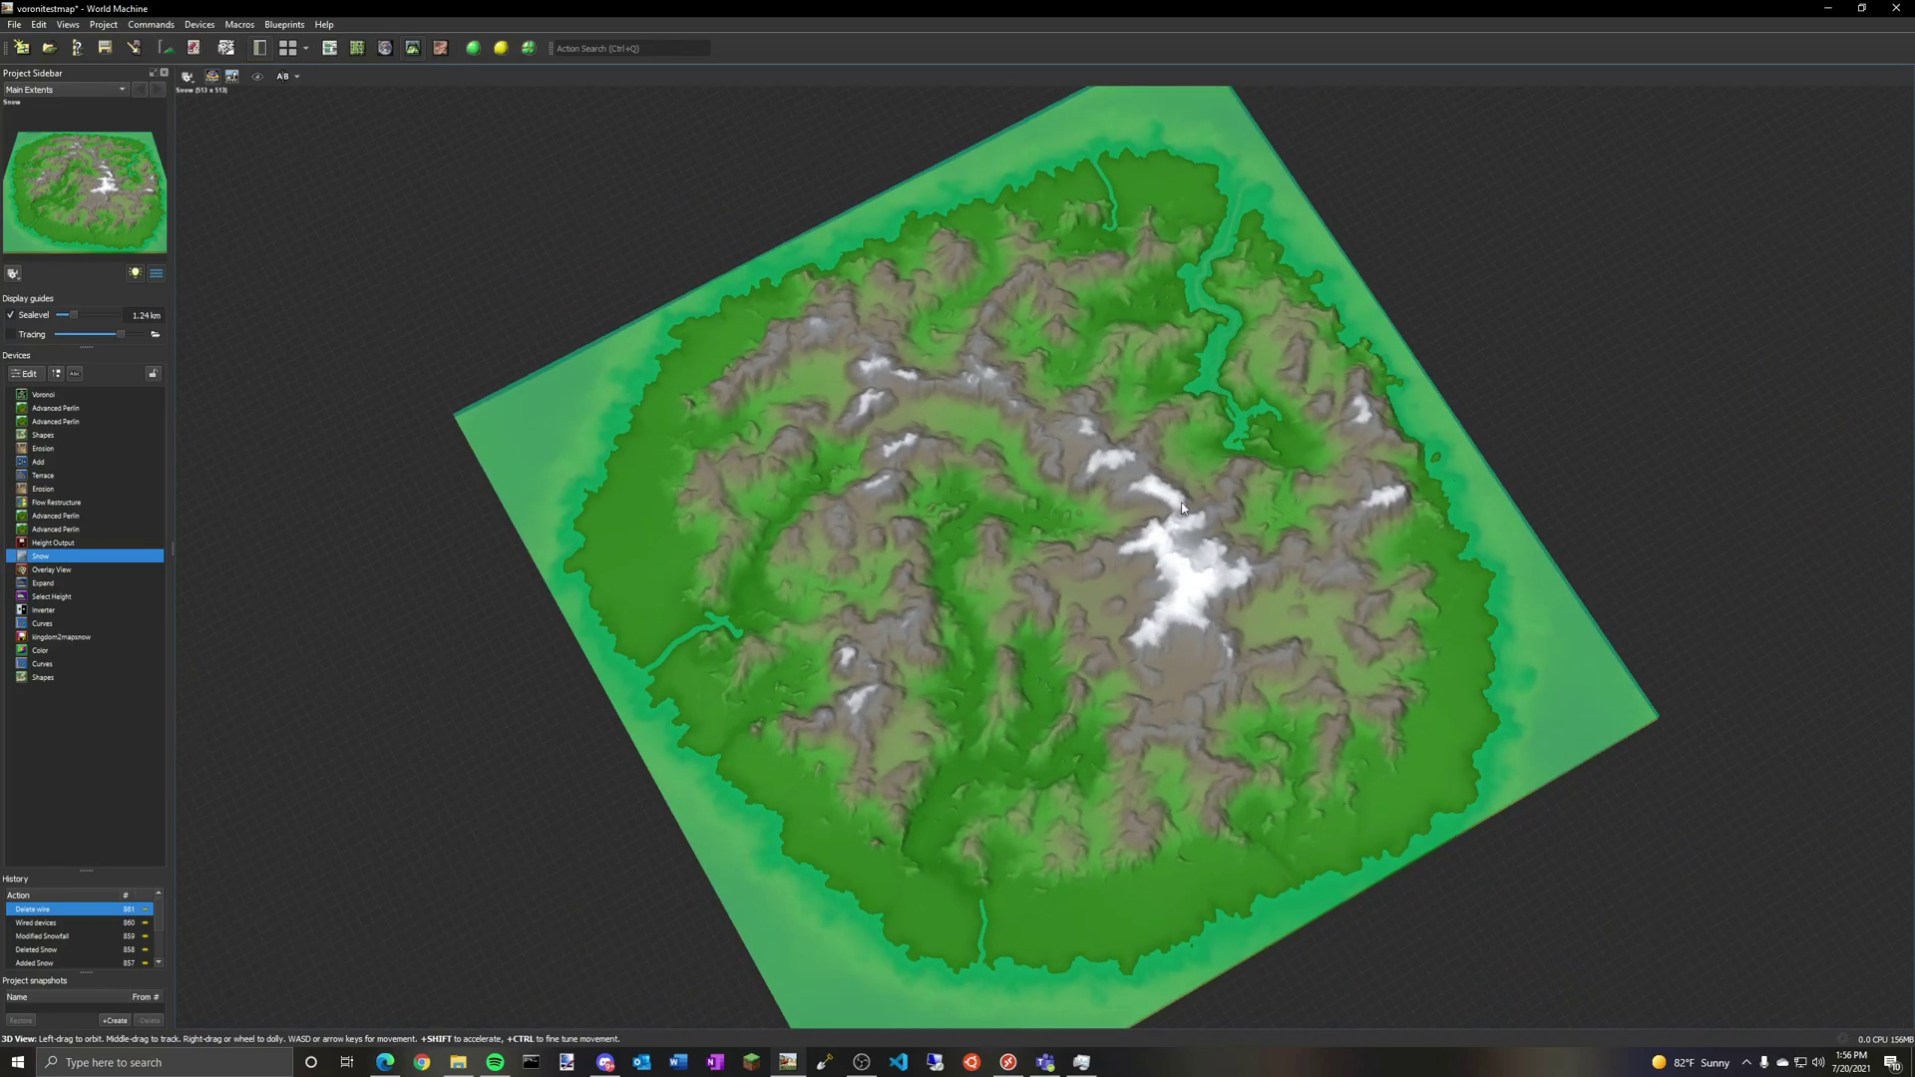
pyautogui.click(329, 48)
pyautogui.moveTo(1252, 351); pyautogui.dragTo(327, 349, button='right')
pyautogui.click(412, 48)
pyautogui.click(329, 48)
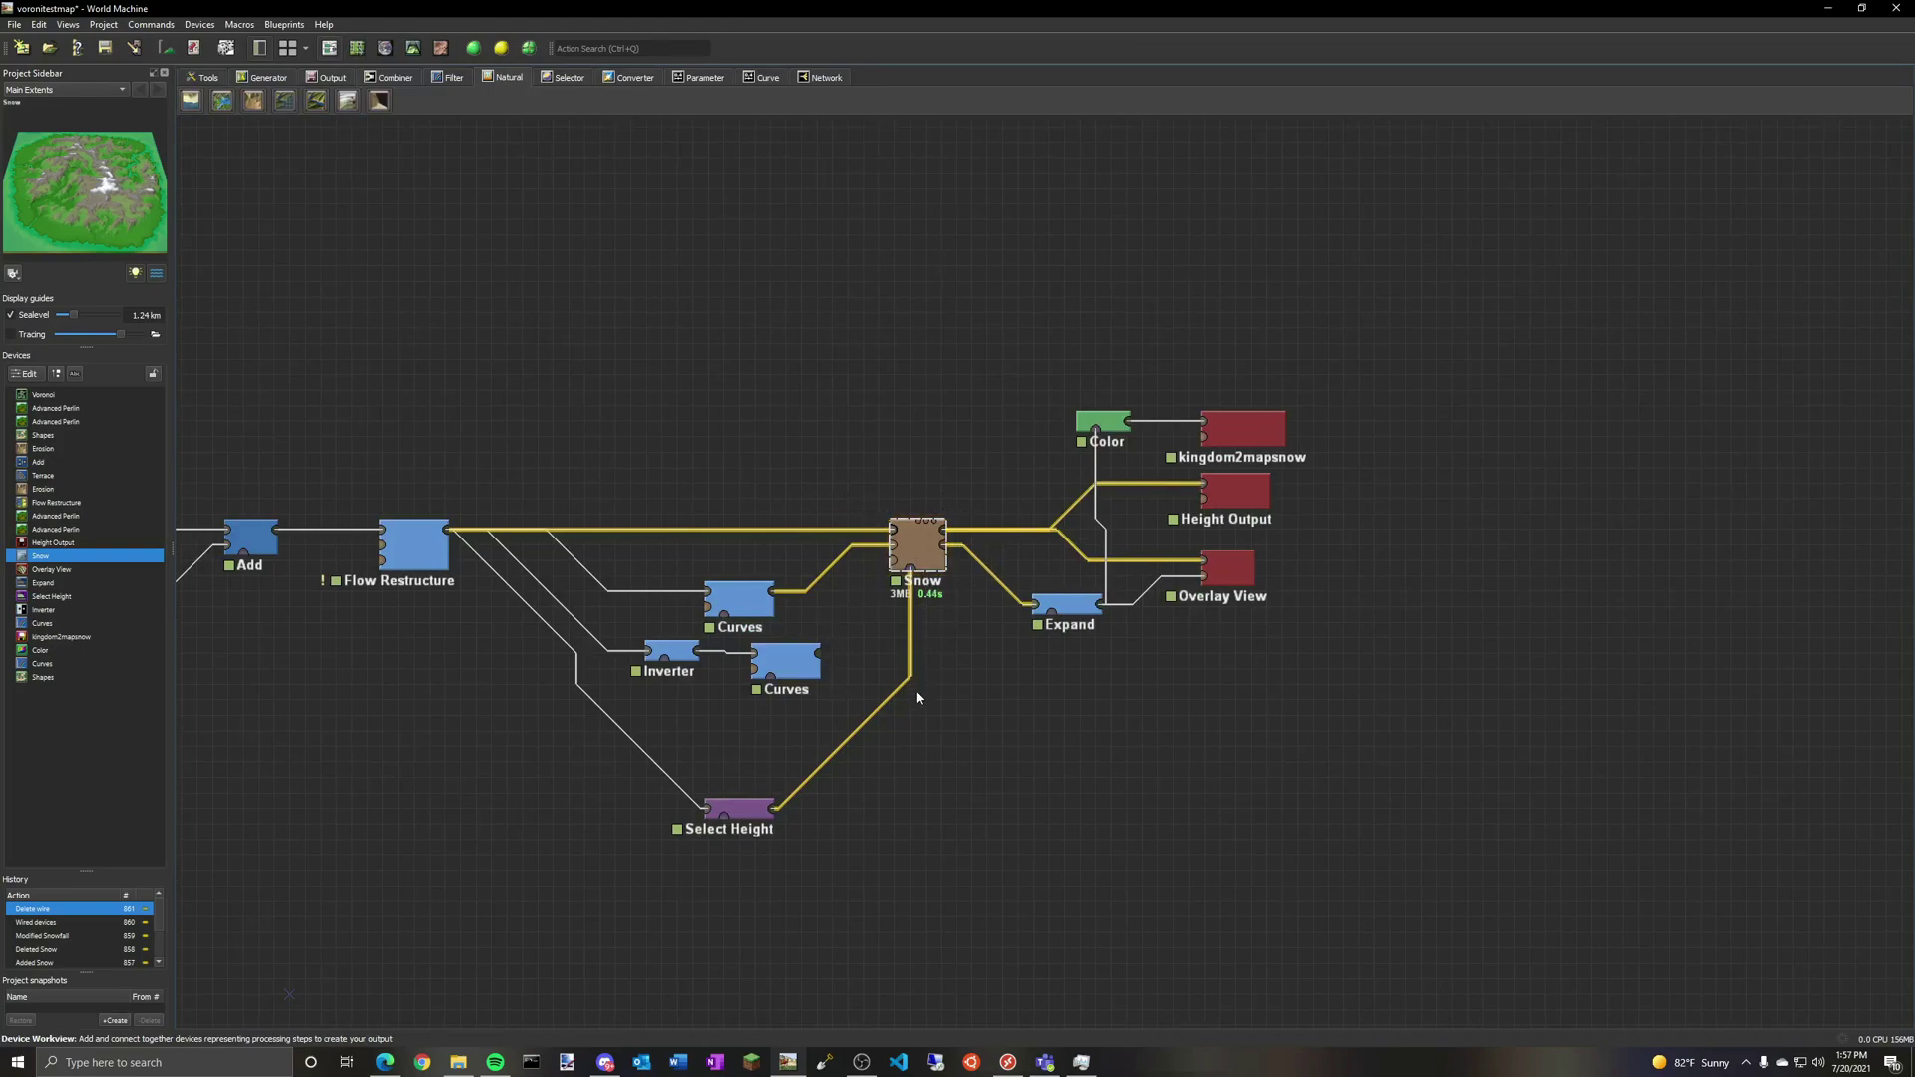
# Step: Trace Snow's Mask Input and Primary Output wires, along with the connections from Flow Restructure and to Expand
pyautogui.moveTo(1022, 703); pyautogui.dragTo(917, 739, button='right')
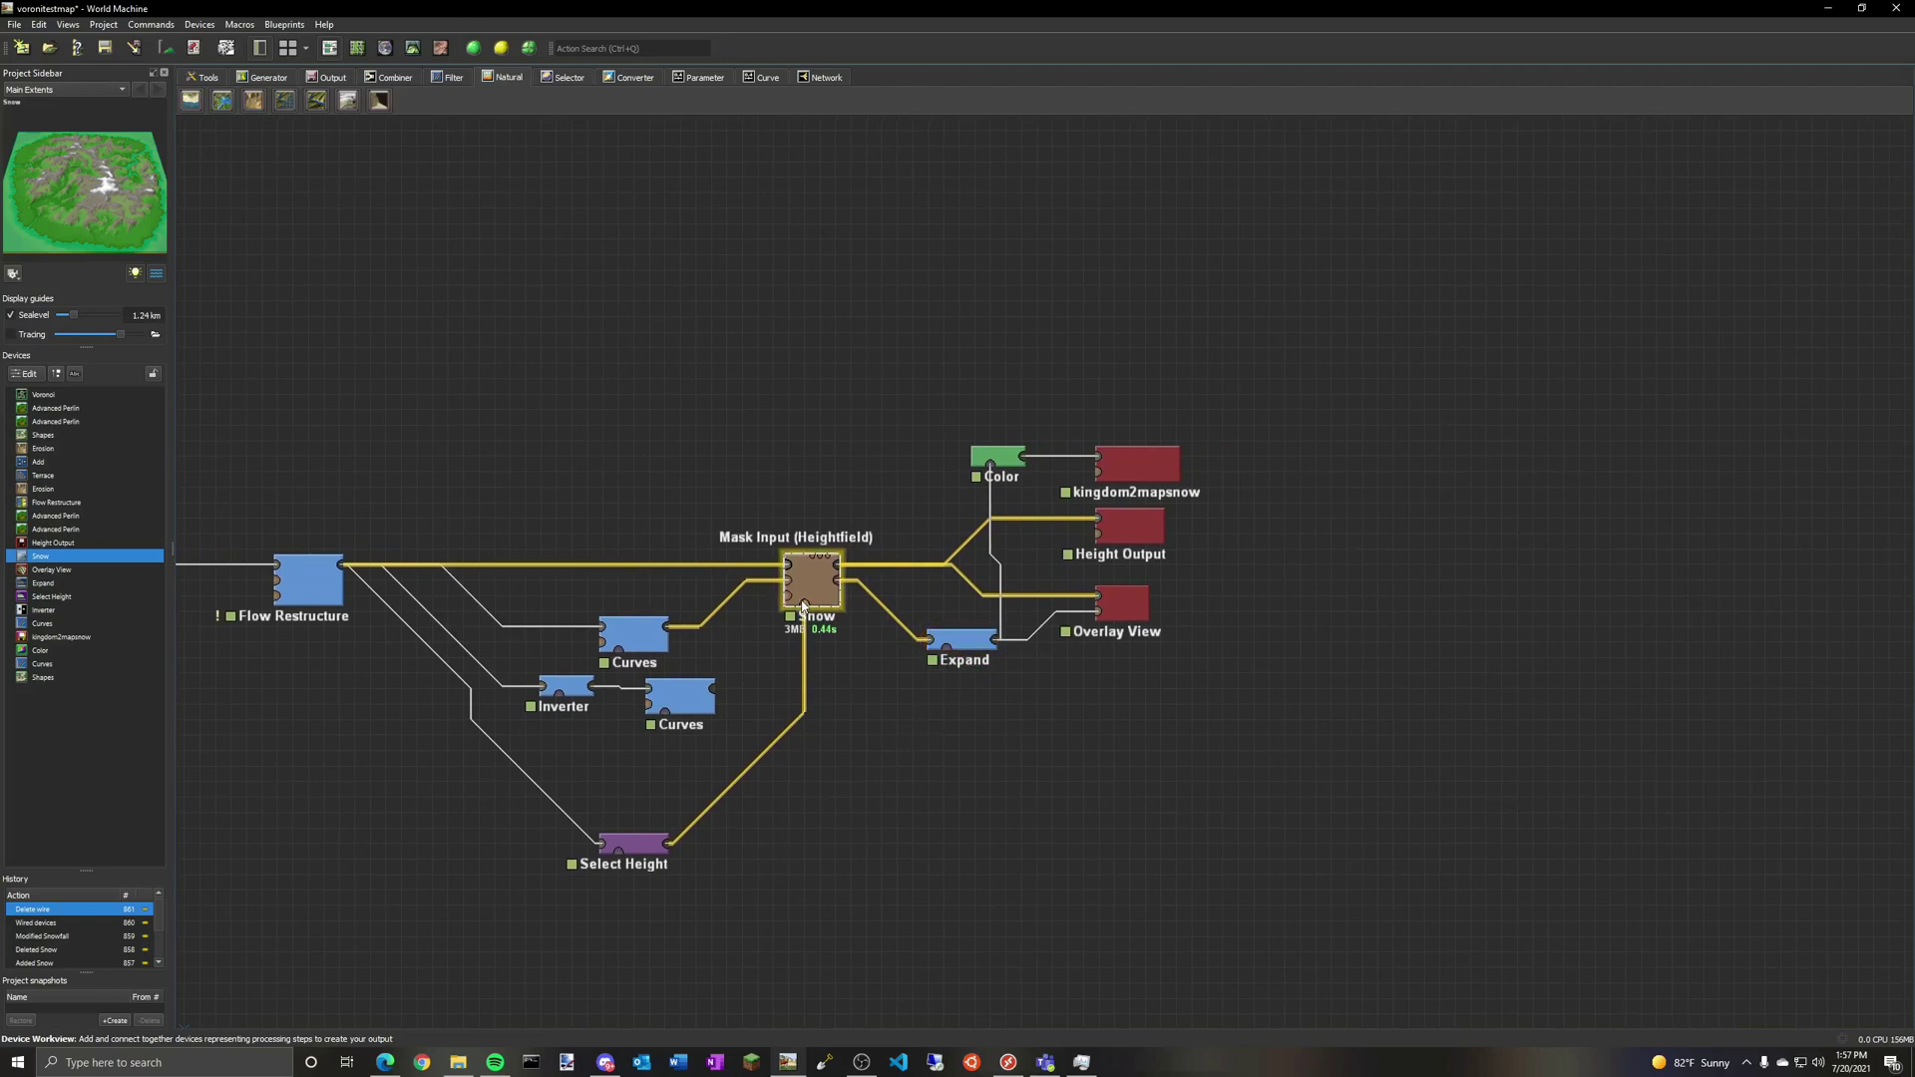
pyautogui.click(970, 644)
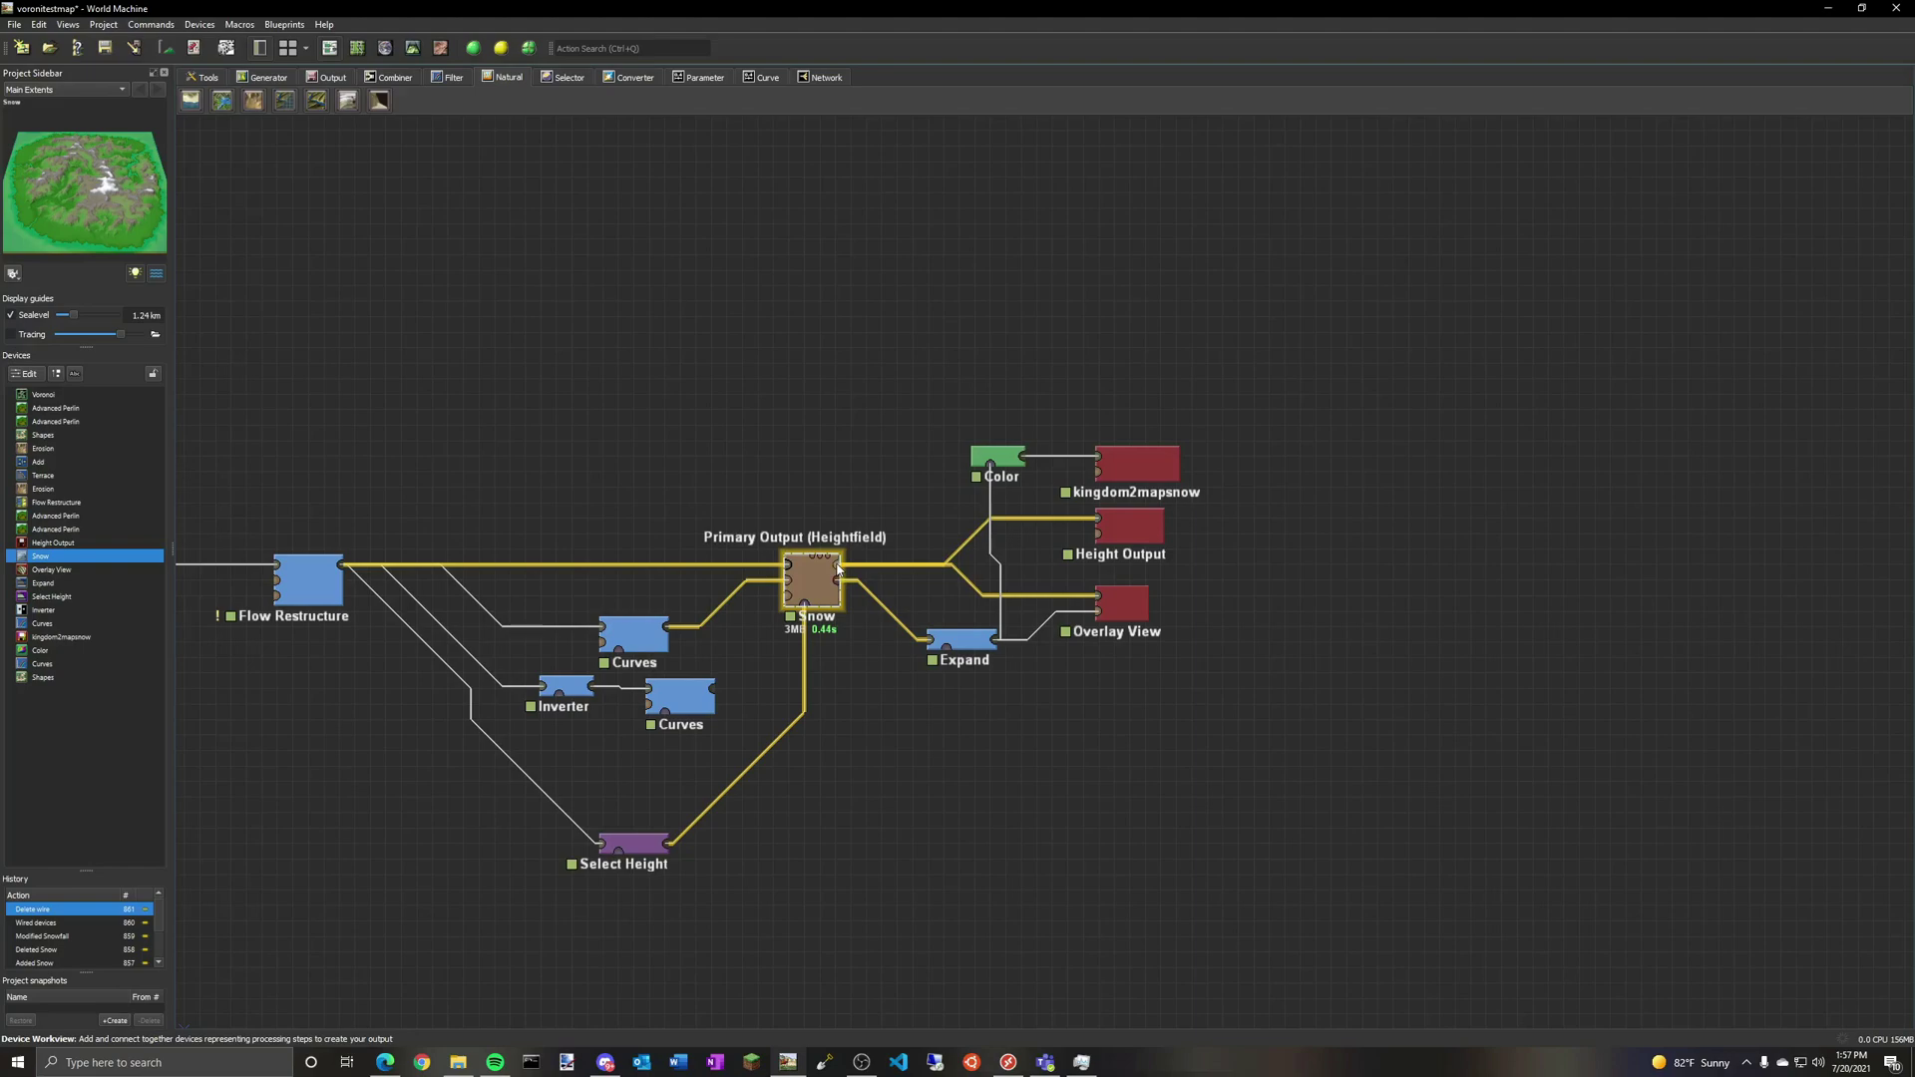
pyautogui.click(315, 571)
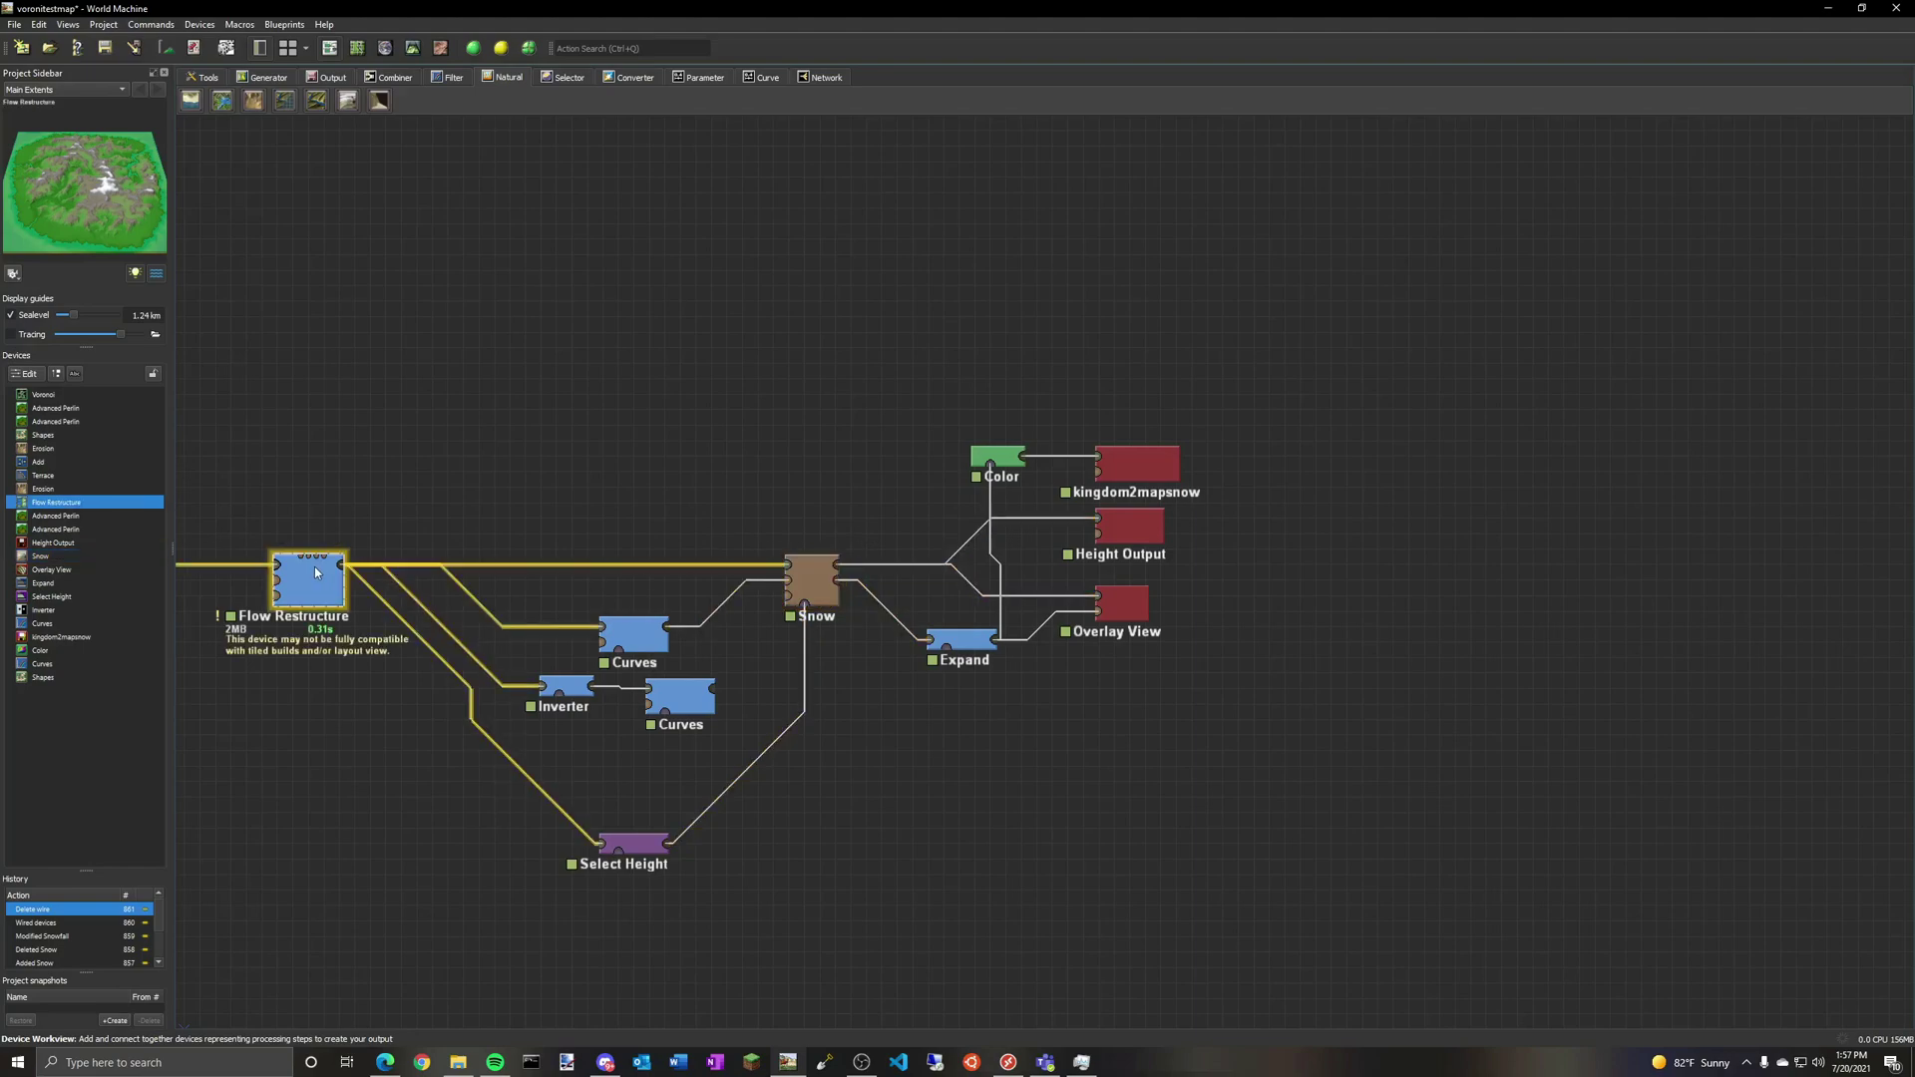
pyautogui.click(838, 574)
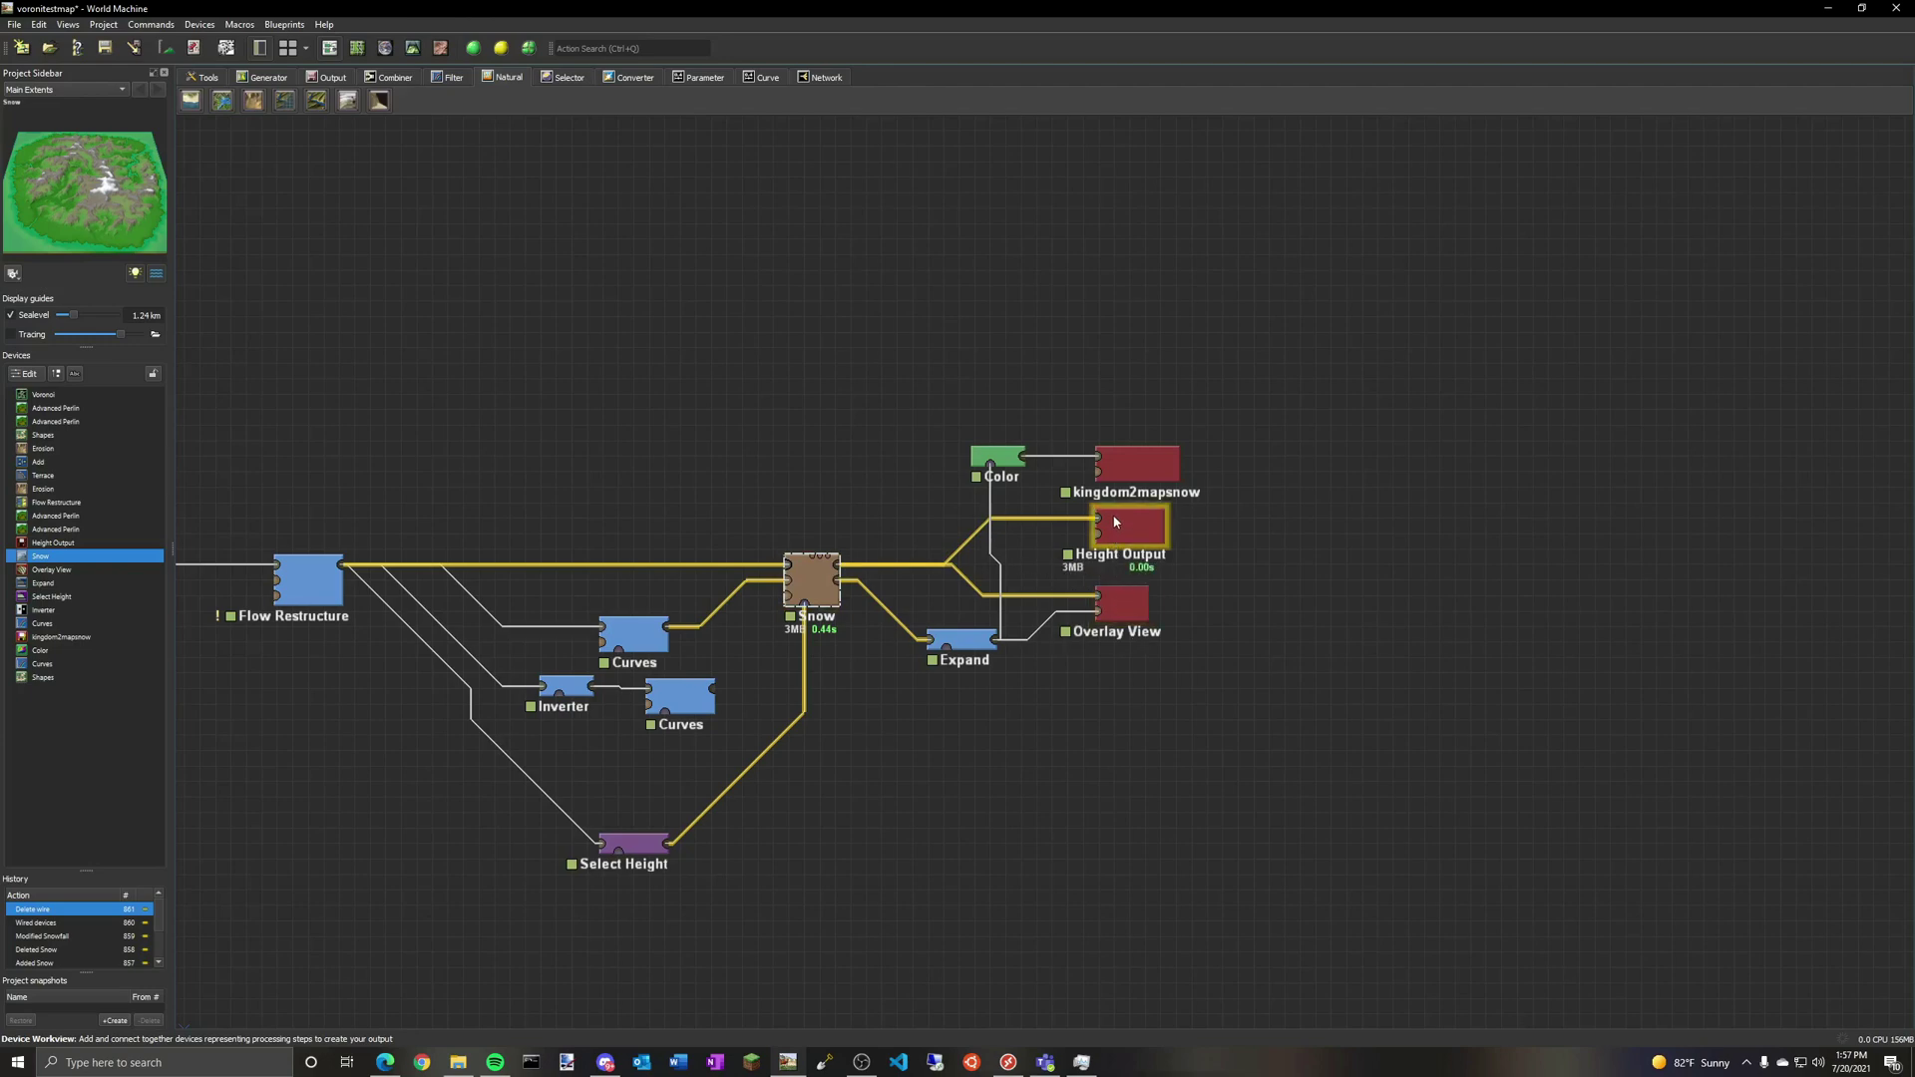
# Step: Add another Overlay View output device below the existing one and delete it again
pyautogui.click(326, 77)
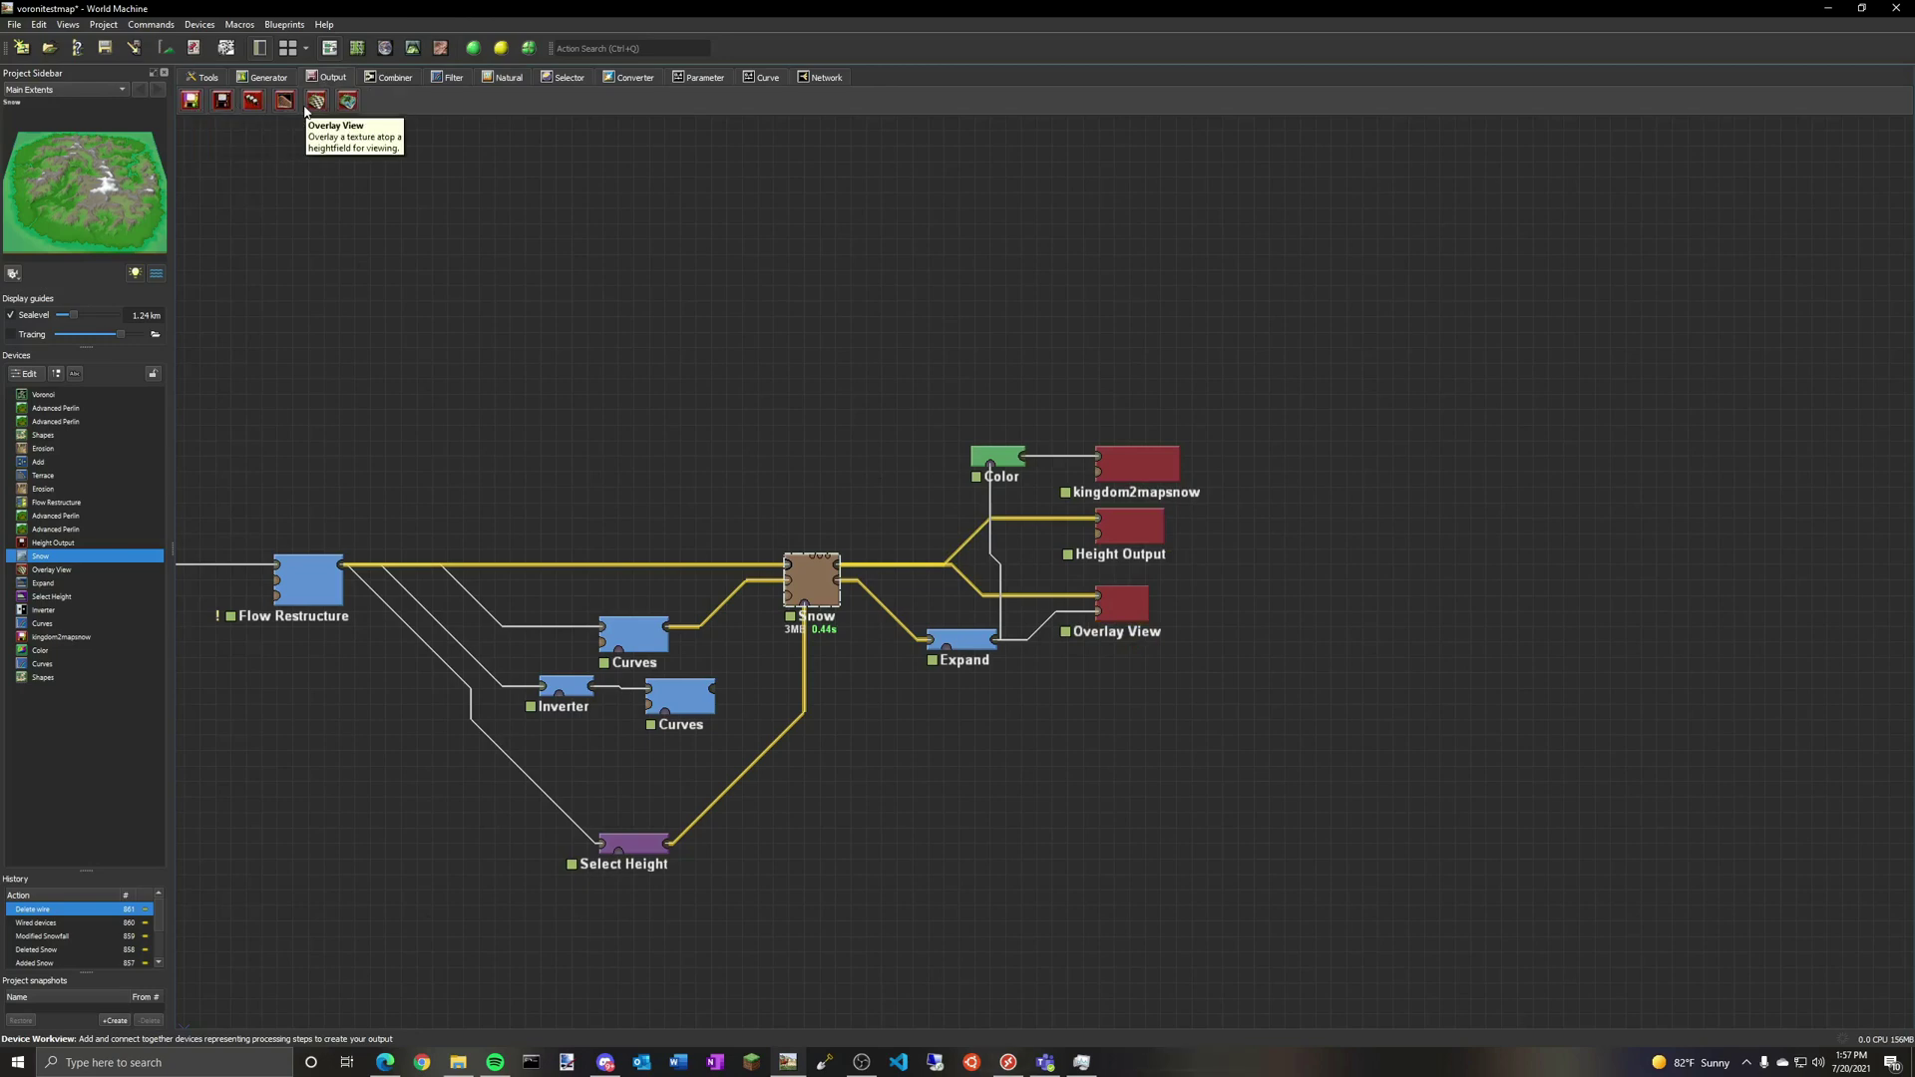
pyautogui.moveTo(316, 100); pyautogui.dragTo(1157, 710)
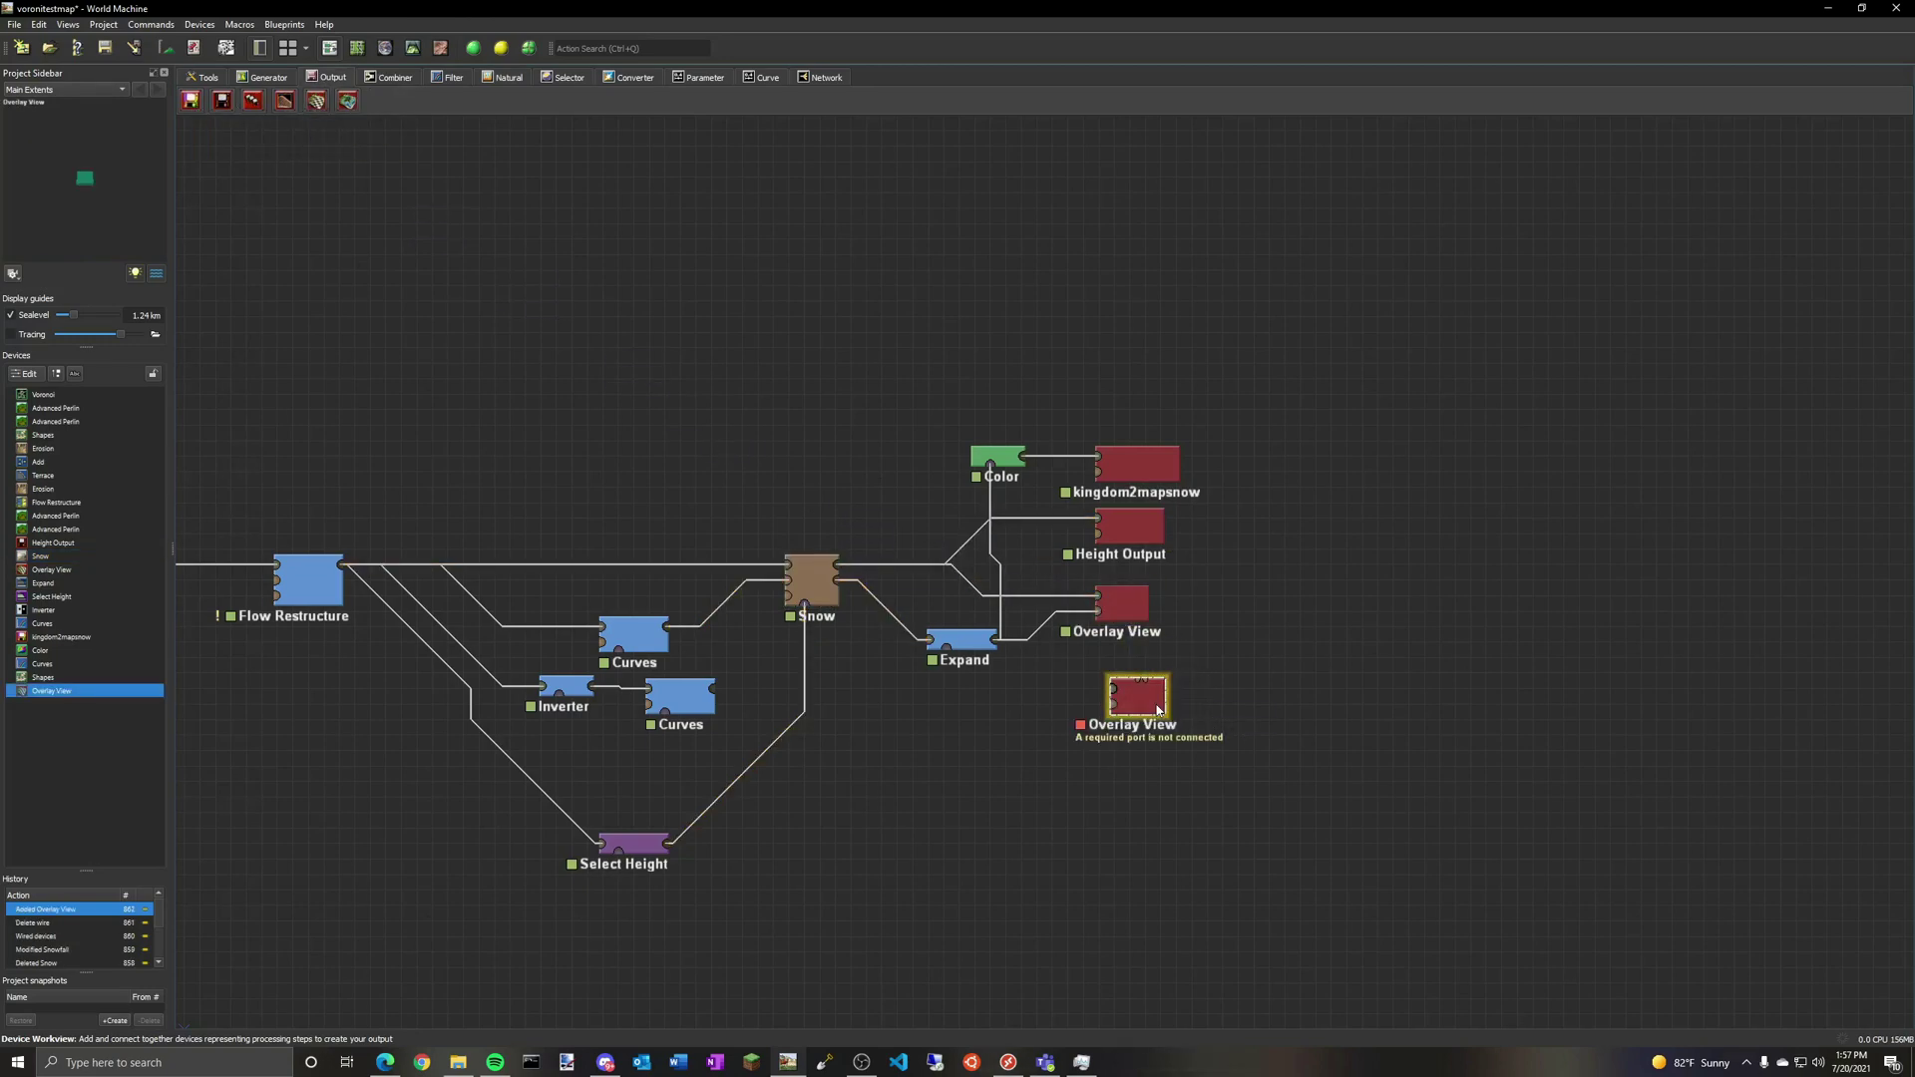
pyautogui.press('Delete')
pyautogui.click(1129, 609)
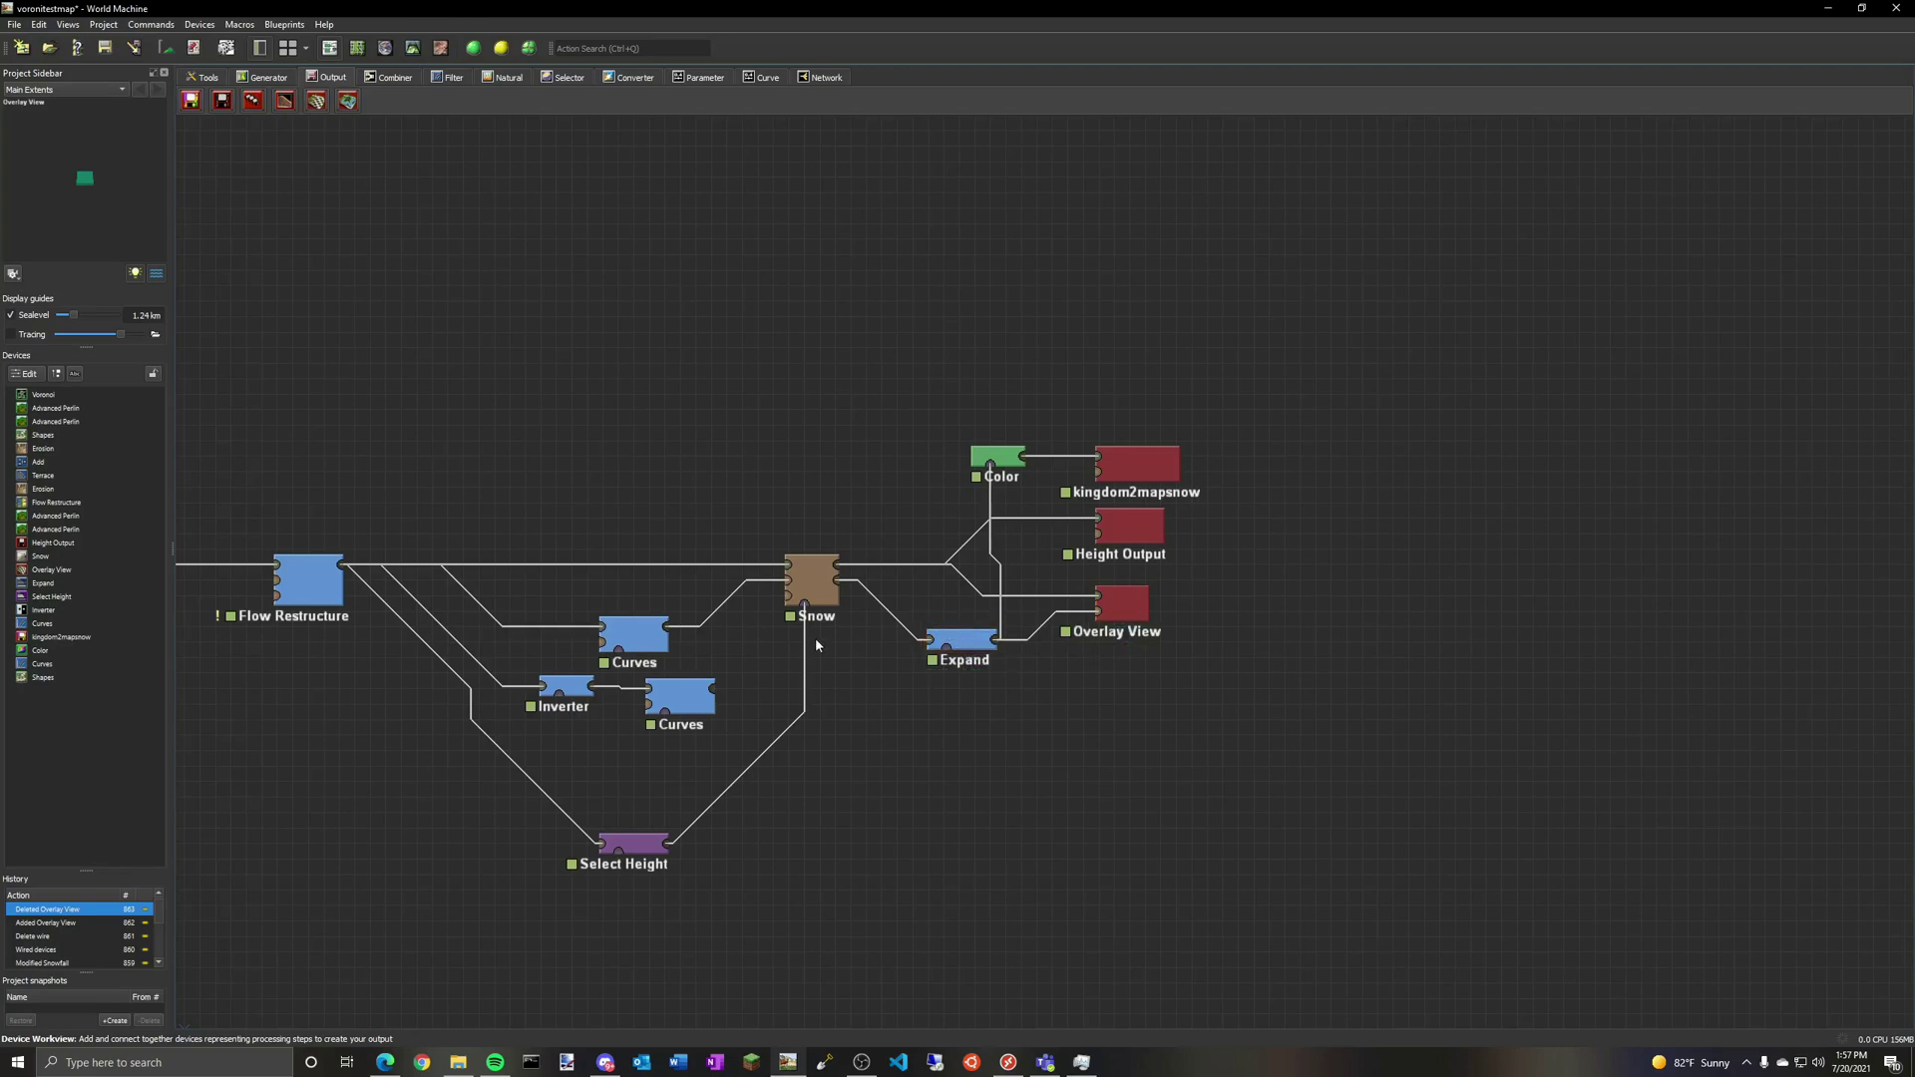
# Step: Examine the Snow device's Snow Depth output in 3D
pyautogui.click(819, 588)
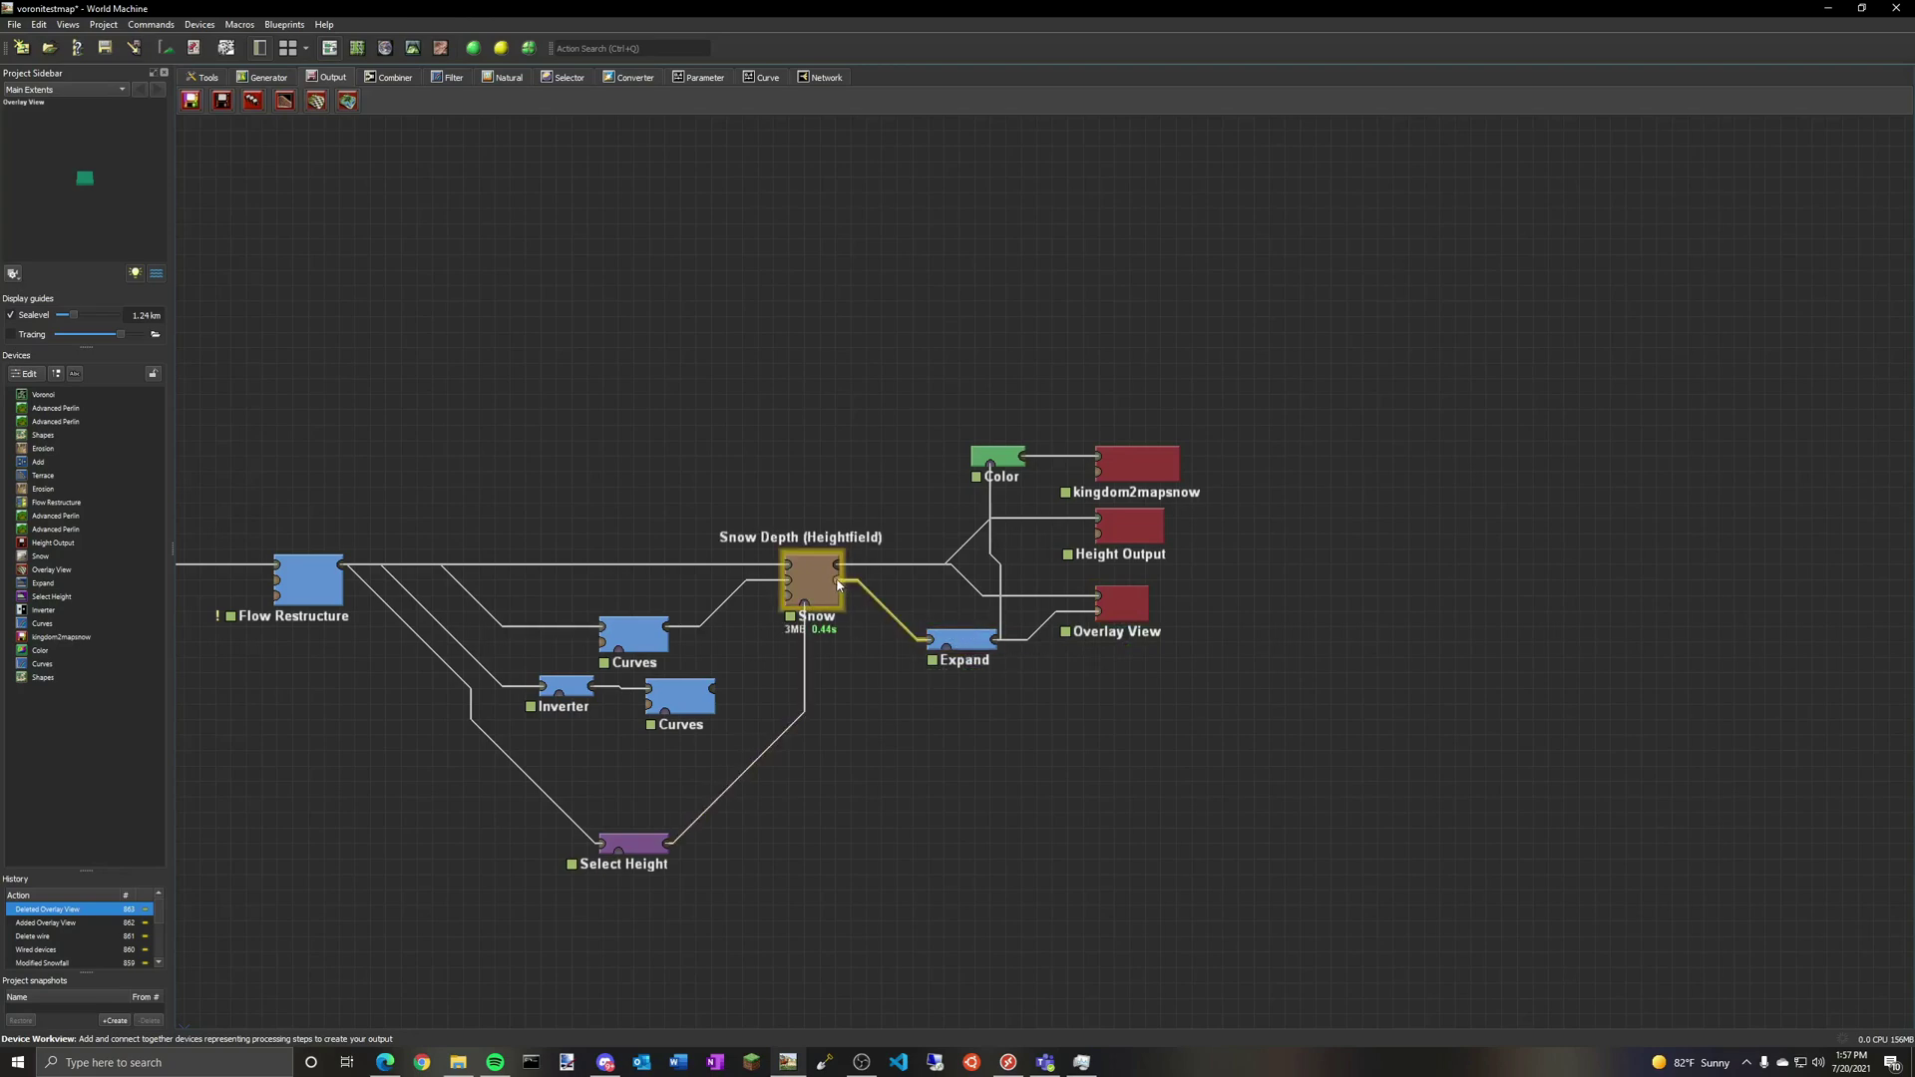
pyautogui.click(413, 48)
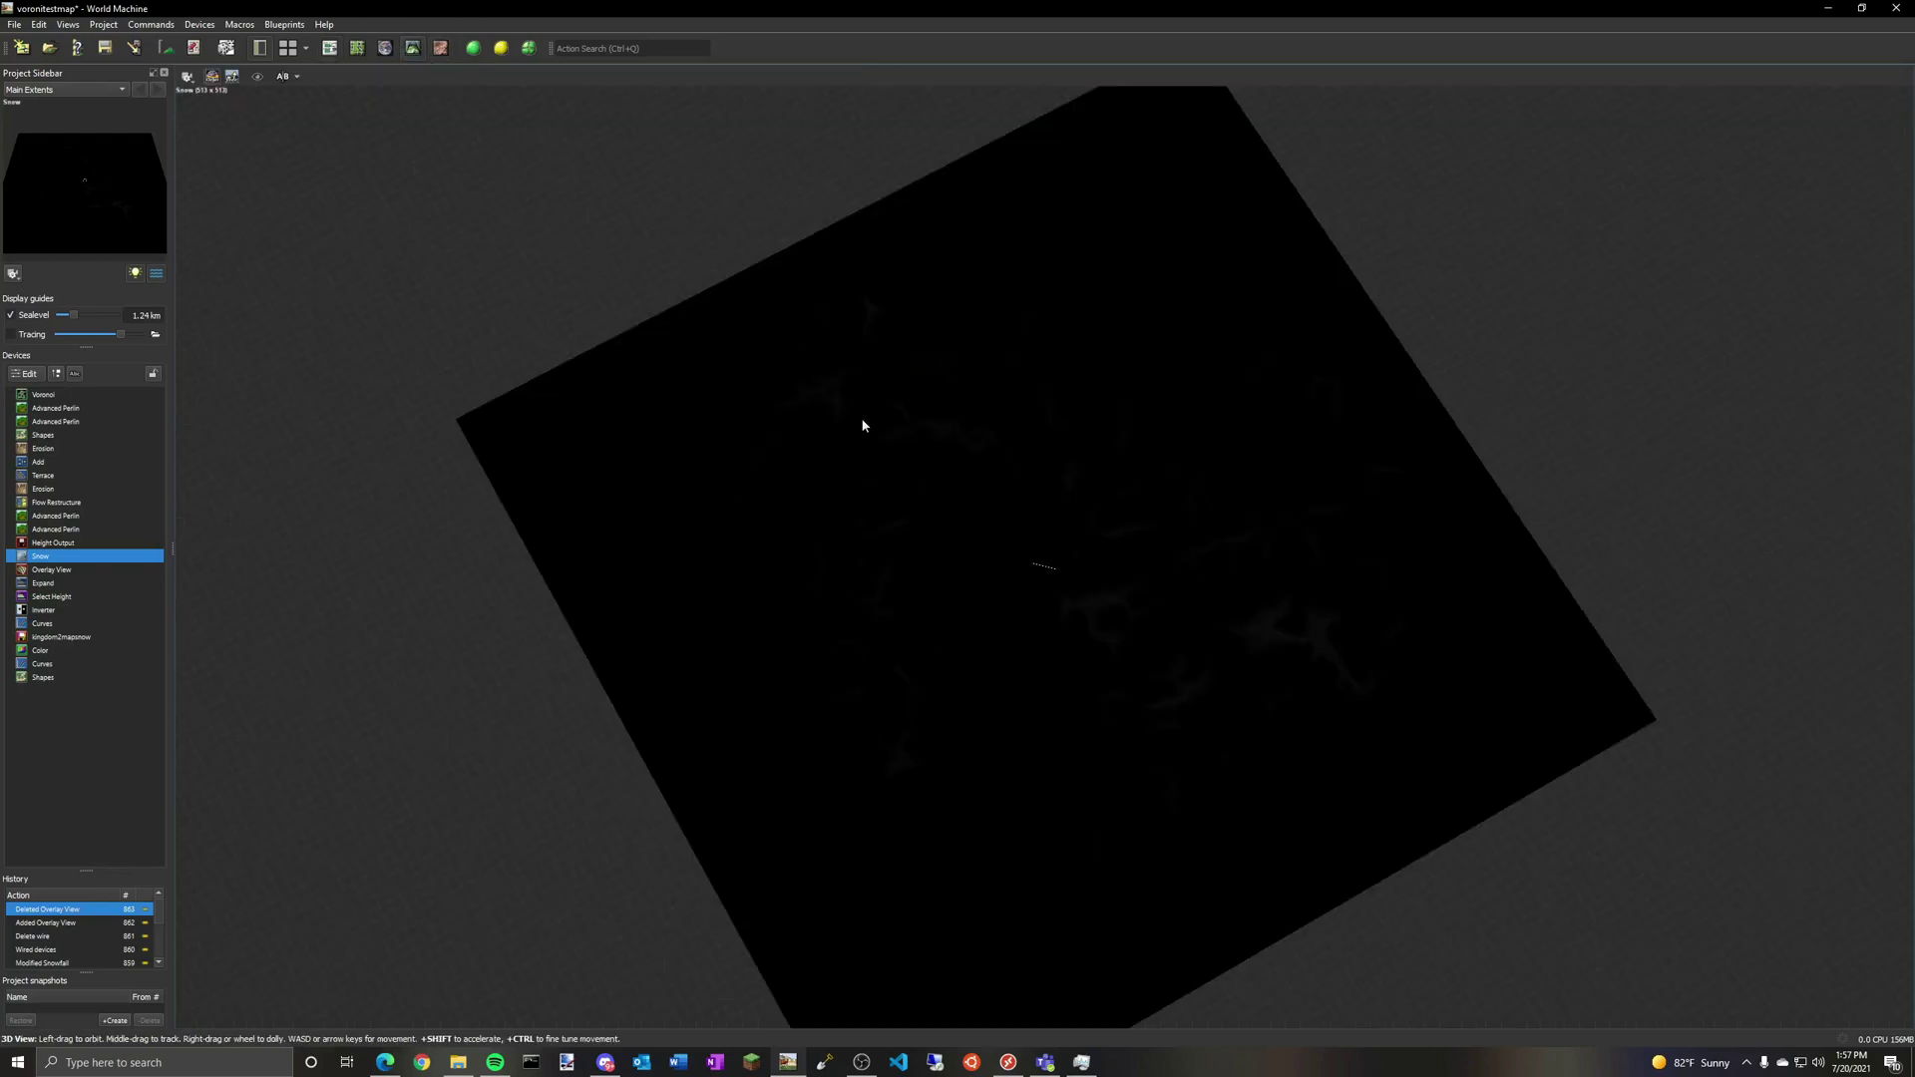
pyautogui.moveTo(863, 425); pyautogui.dragTo(1330, 491)
pyautogui.scroll(5, 1374, 348)
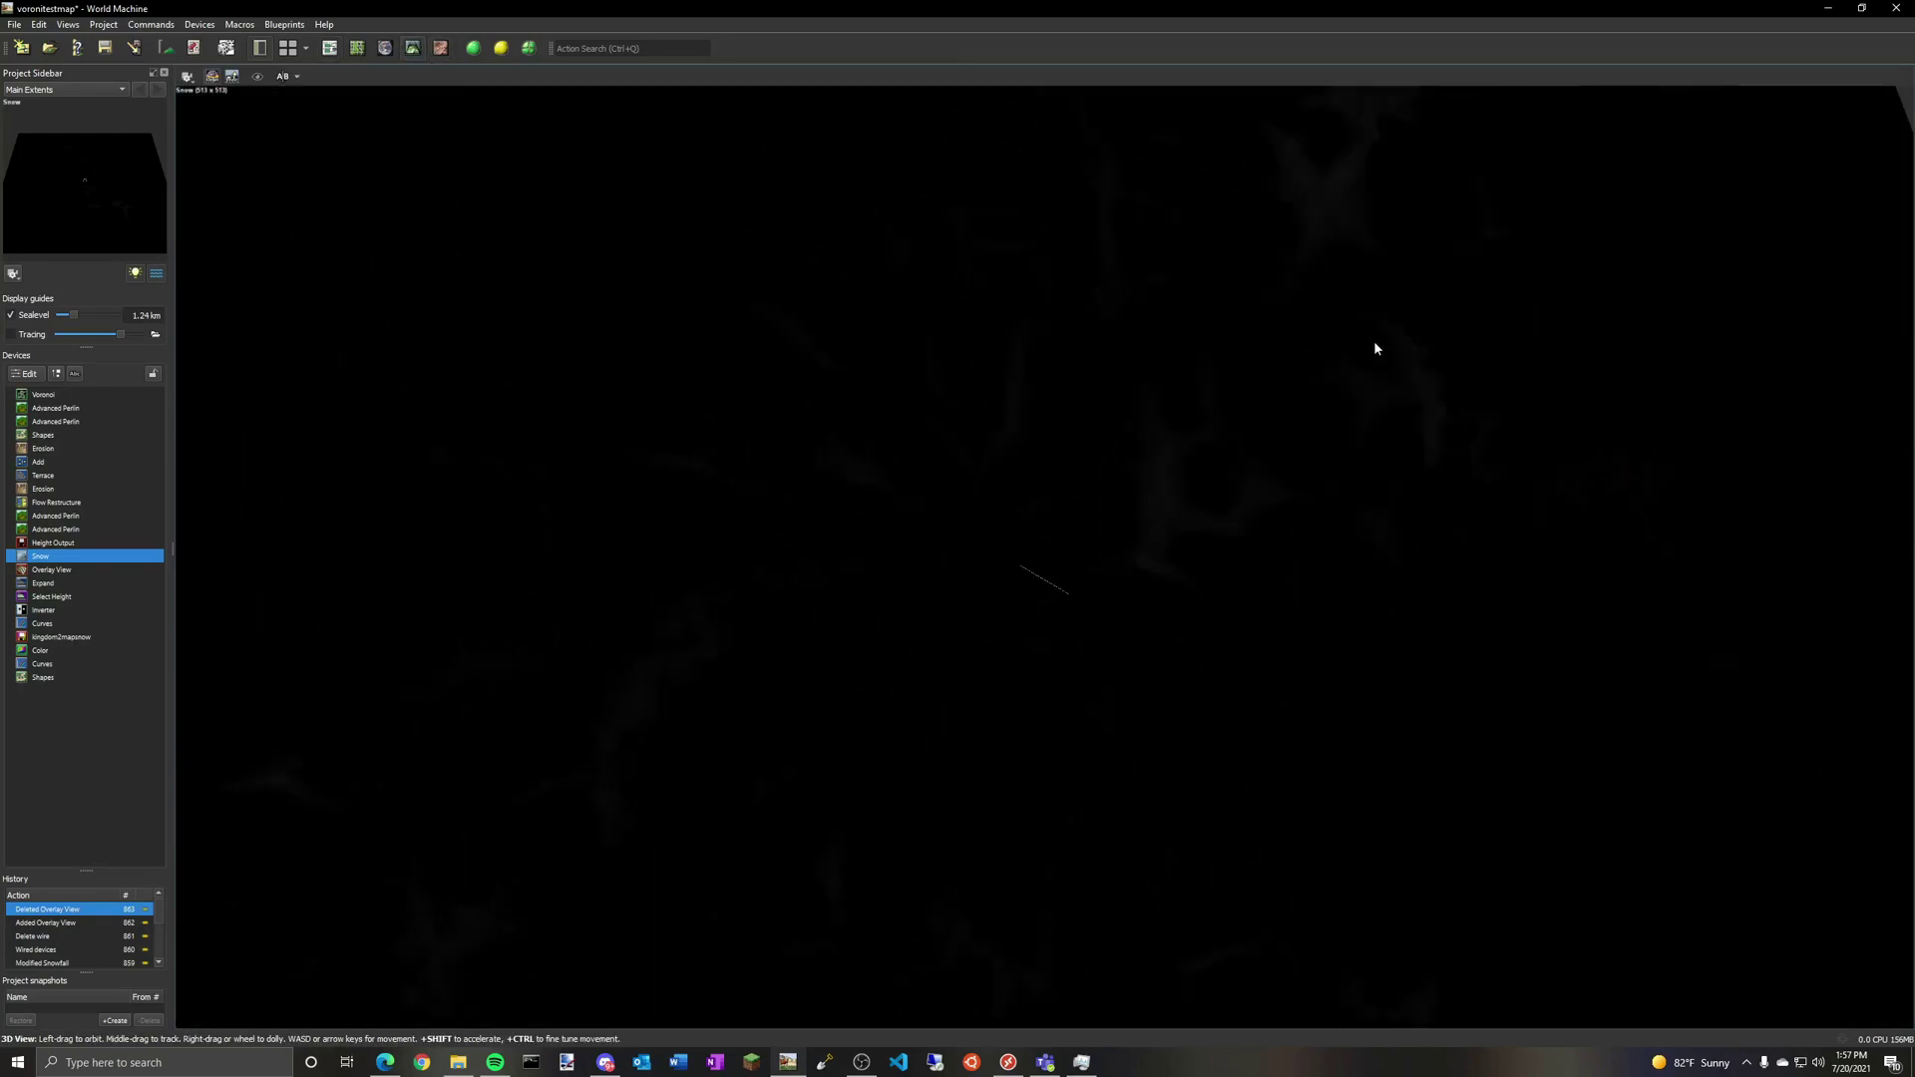
pyautogui.moveTo(1374, 348); pyautogui.dragTo(1468, 851)
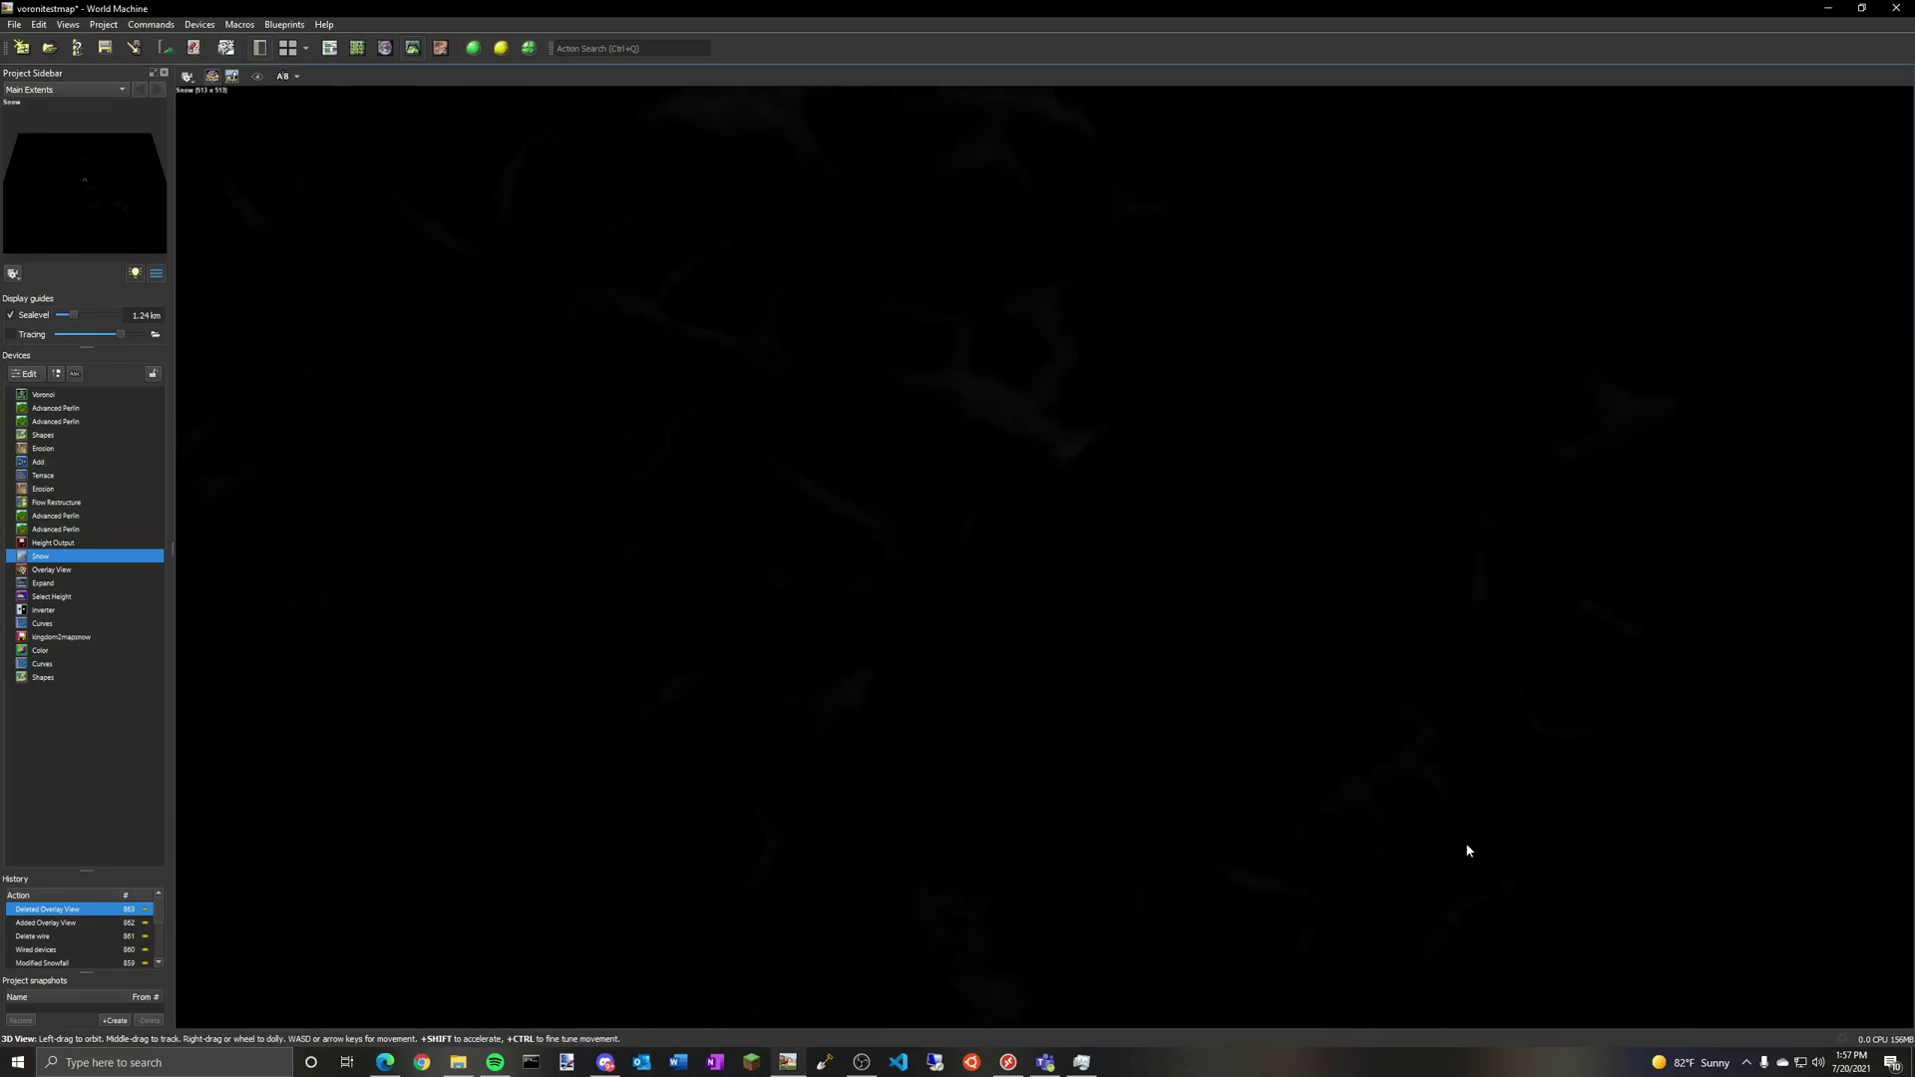
pyautogui.click(356, 47)
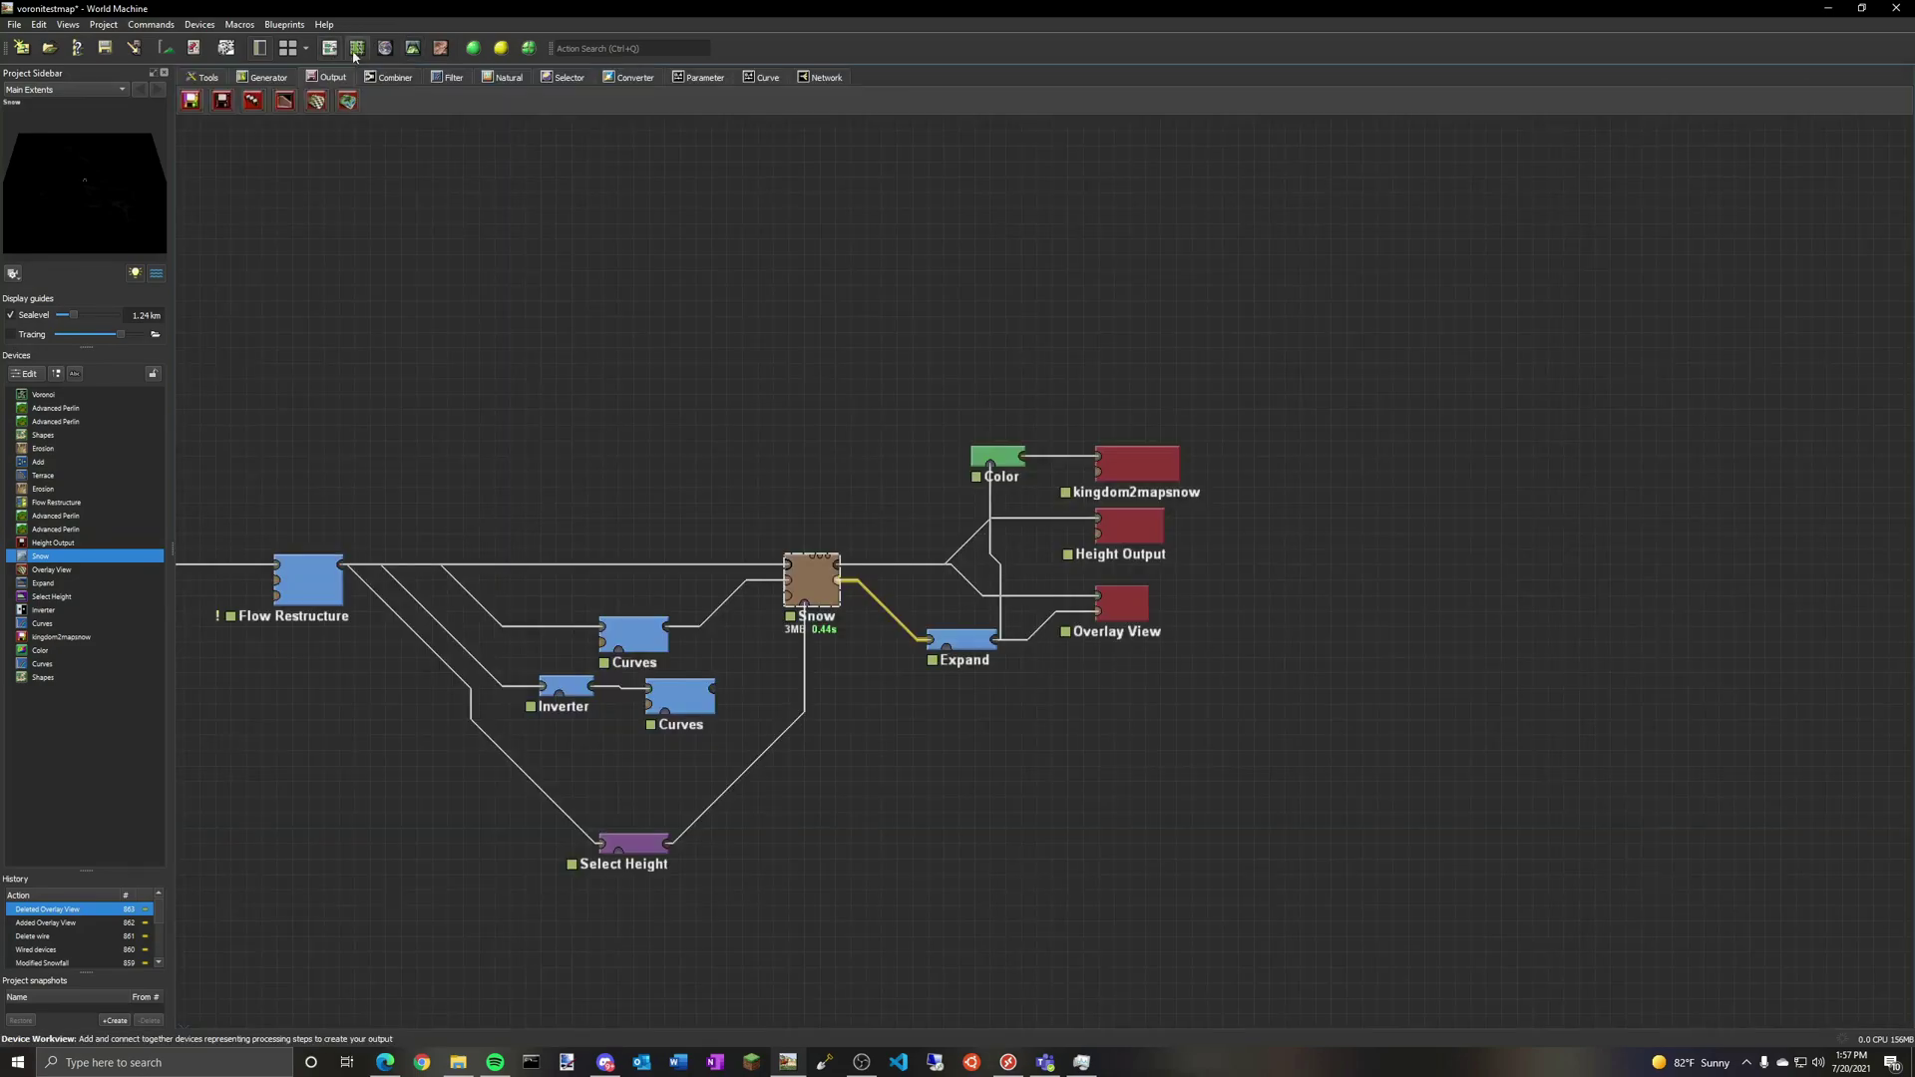
# Step: Inspect the Expand device's operation and height range, and examine its snow mask in 3D
pyautogui.doubleClick(970, 649)
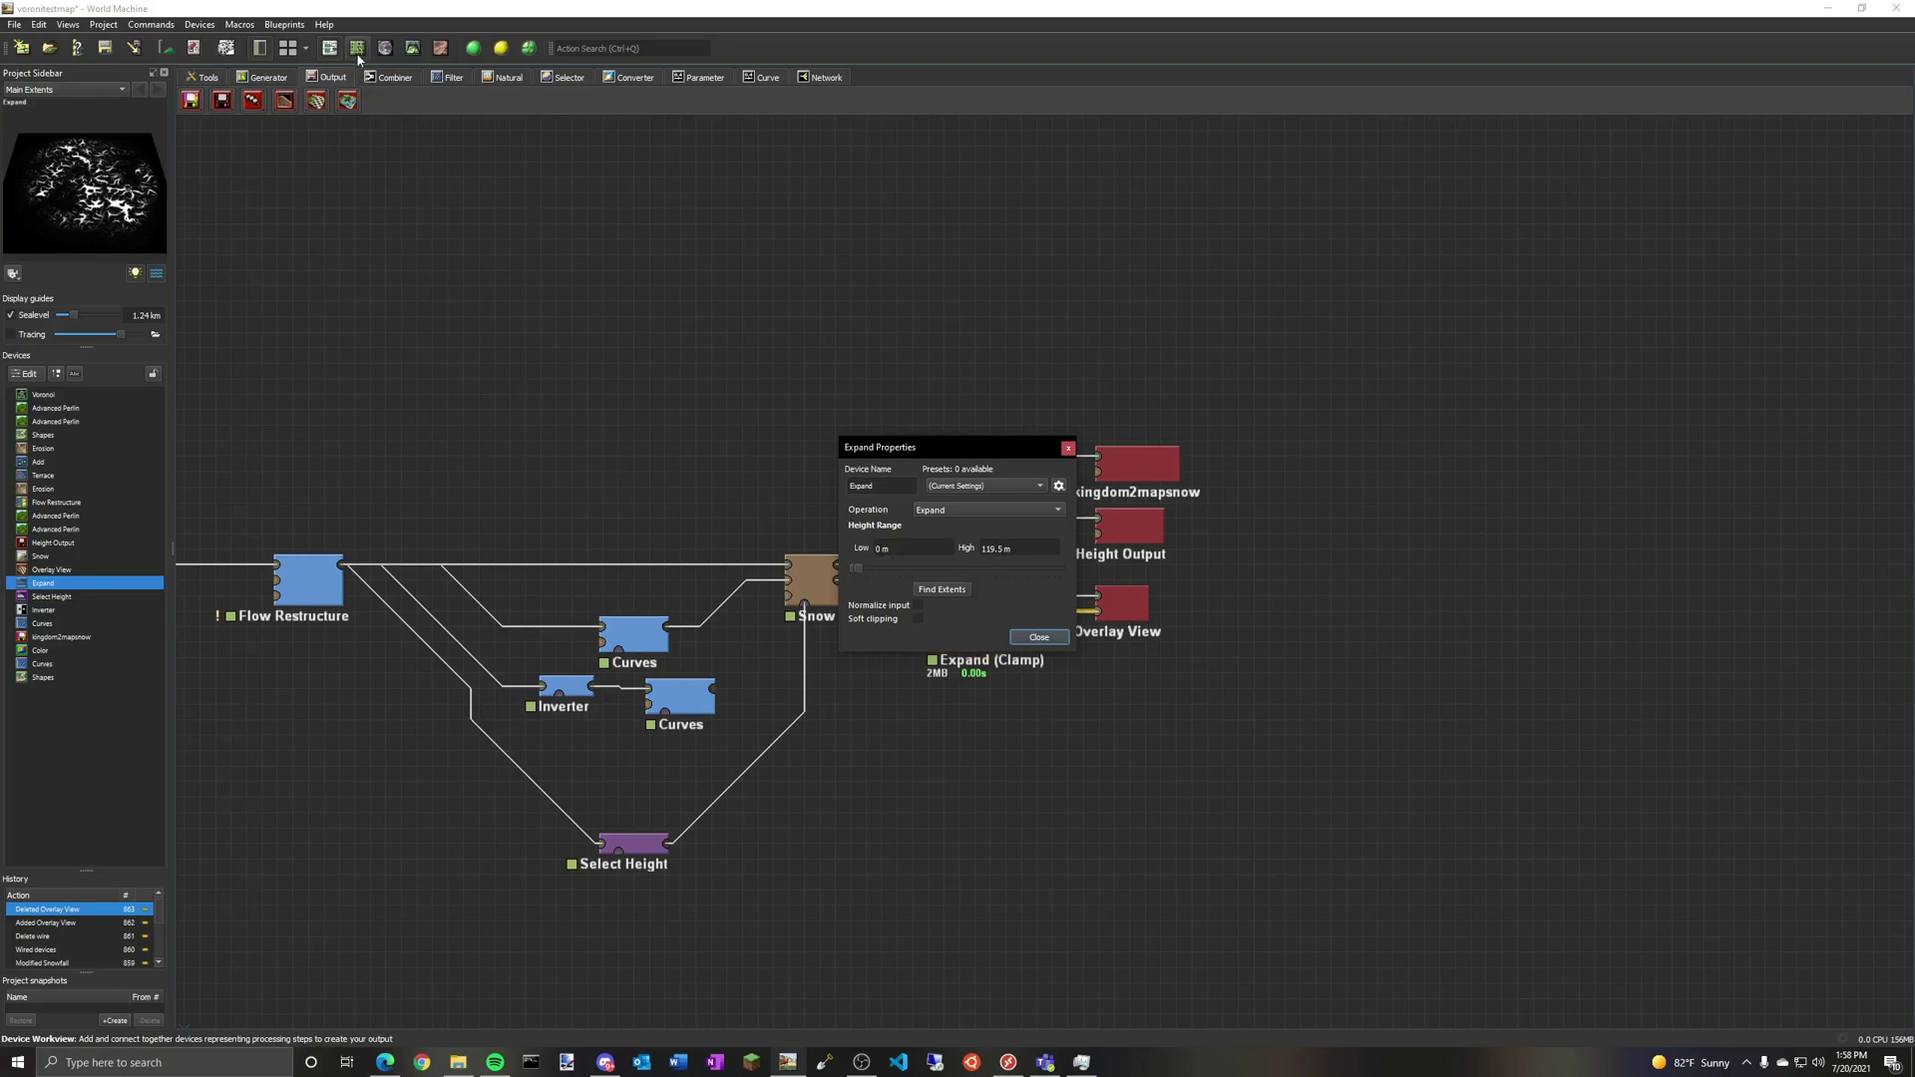
pyautogui.moveTo(993, 436); pyautogui.dragTo(823, 435)
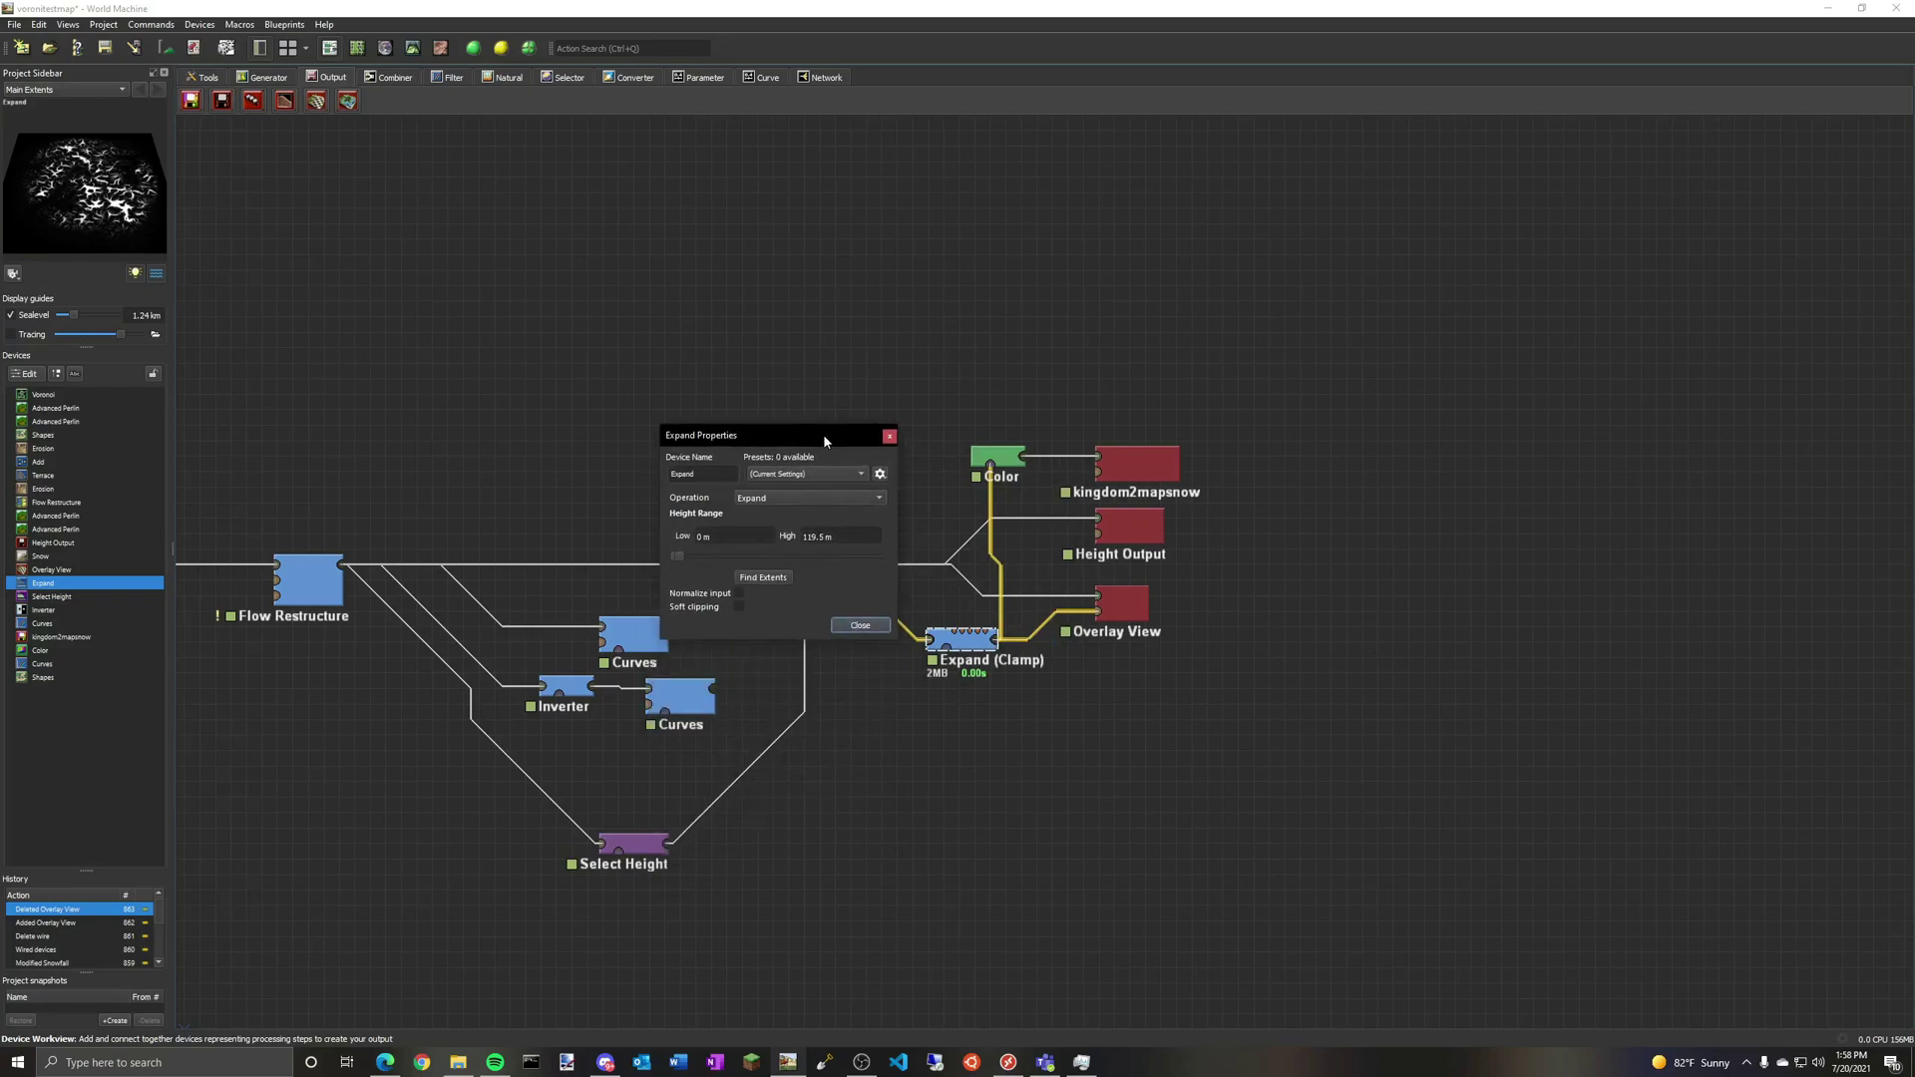
pyautogui.click(415, 49)
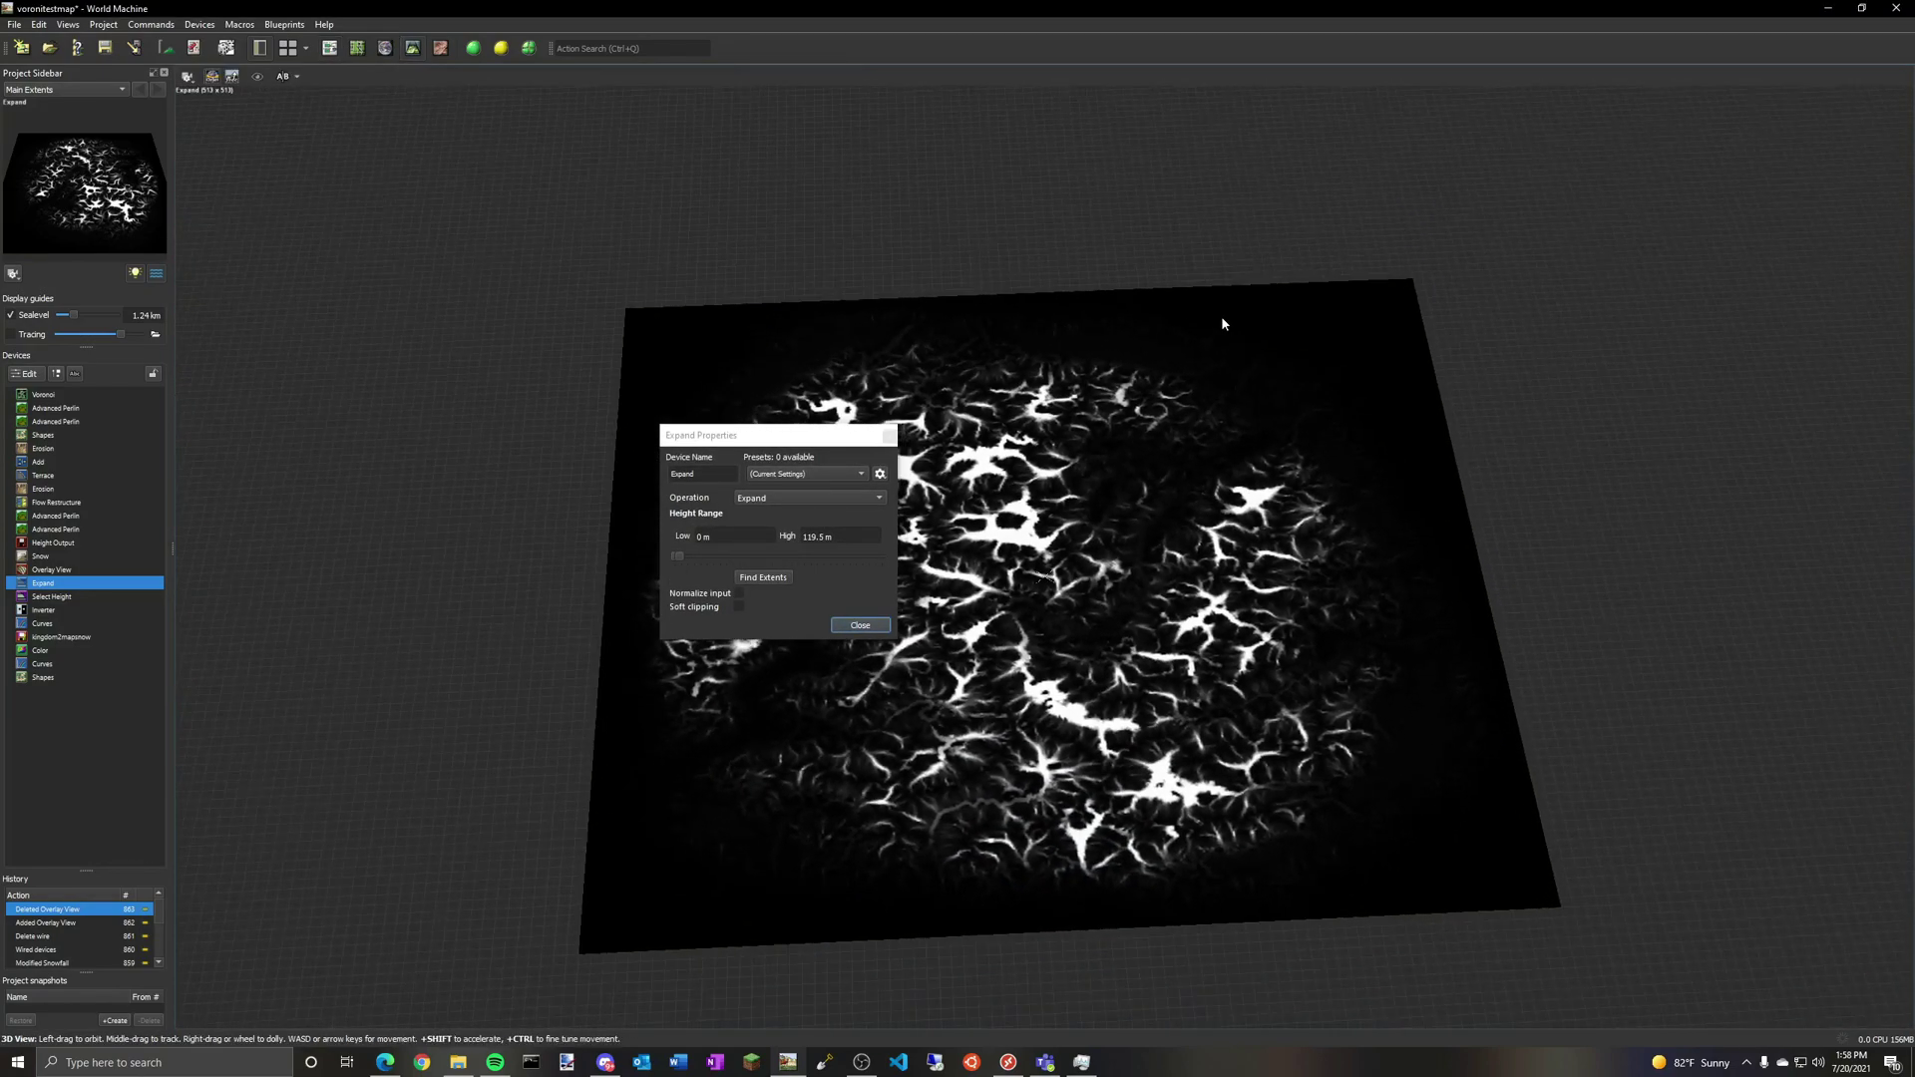
pyautogui.moveTo(1223, 324); pyautogui.dragTo(920, 495)
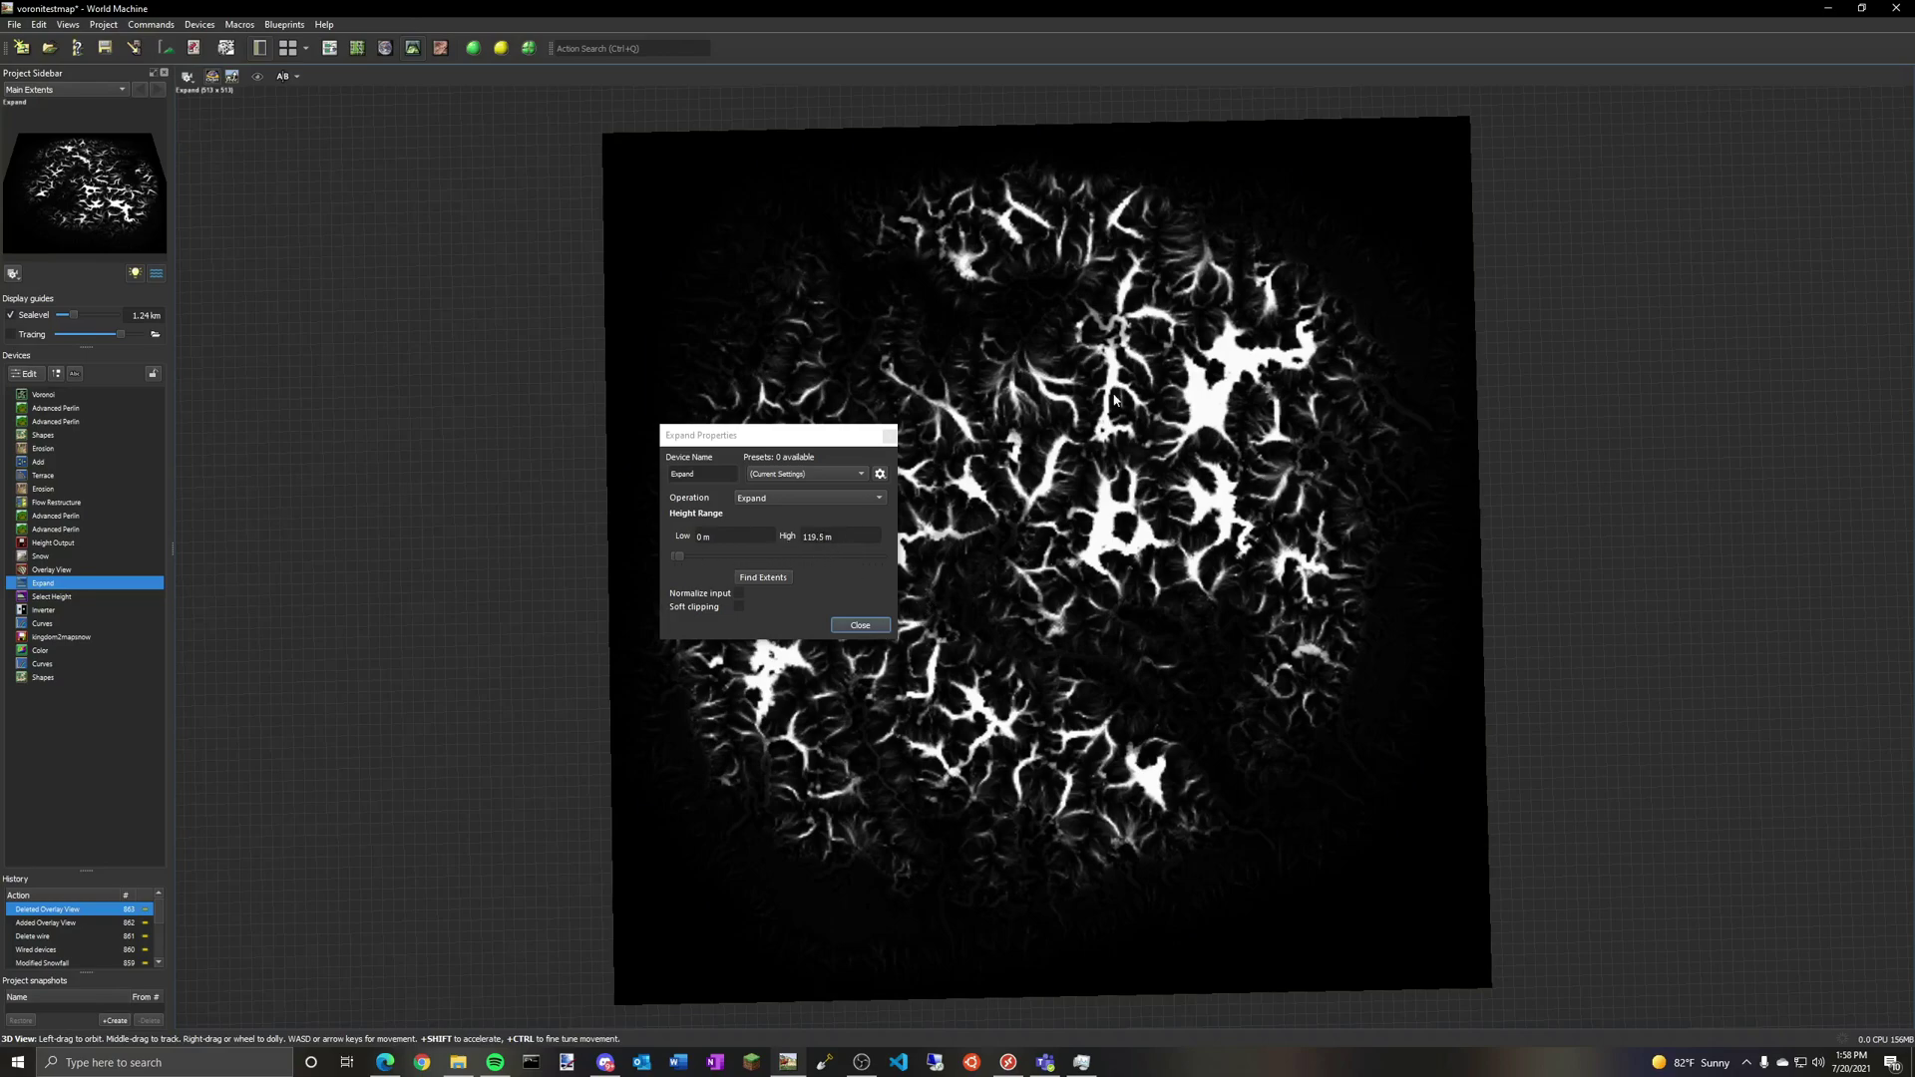
pyautogui.click(860, 626)
pyautogui.click(329, 48)
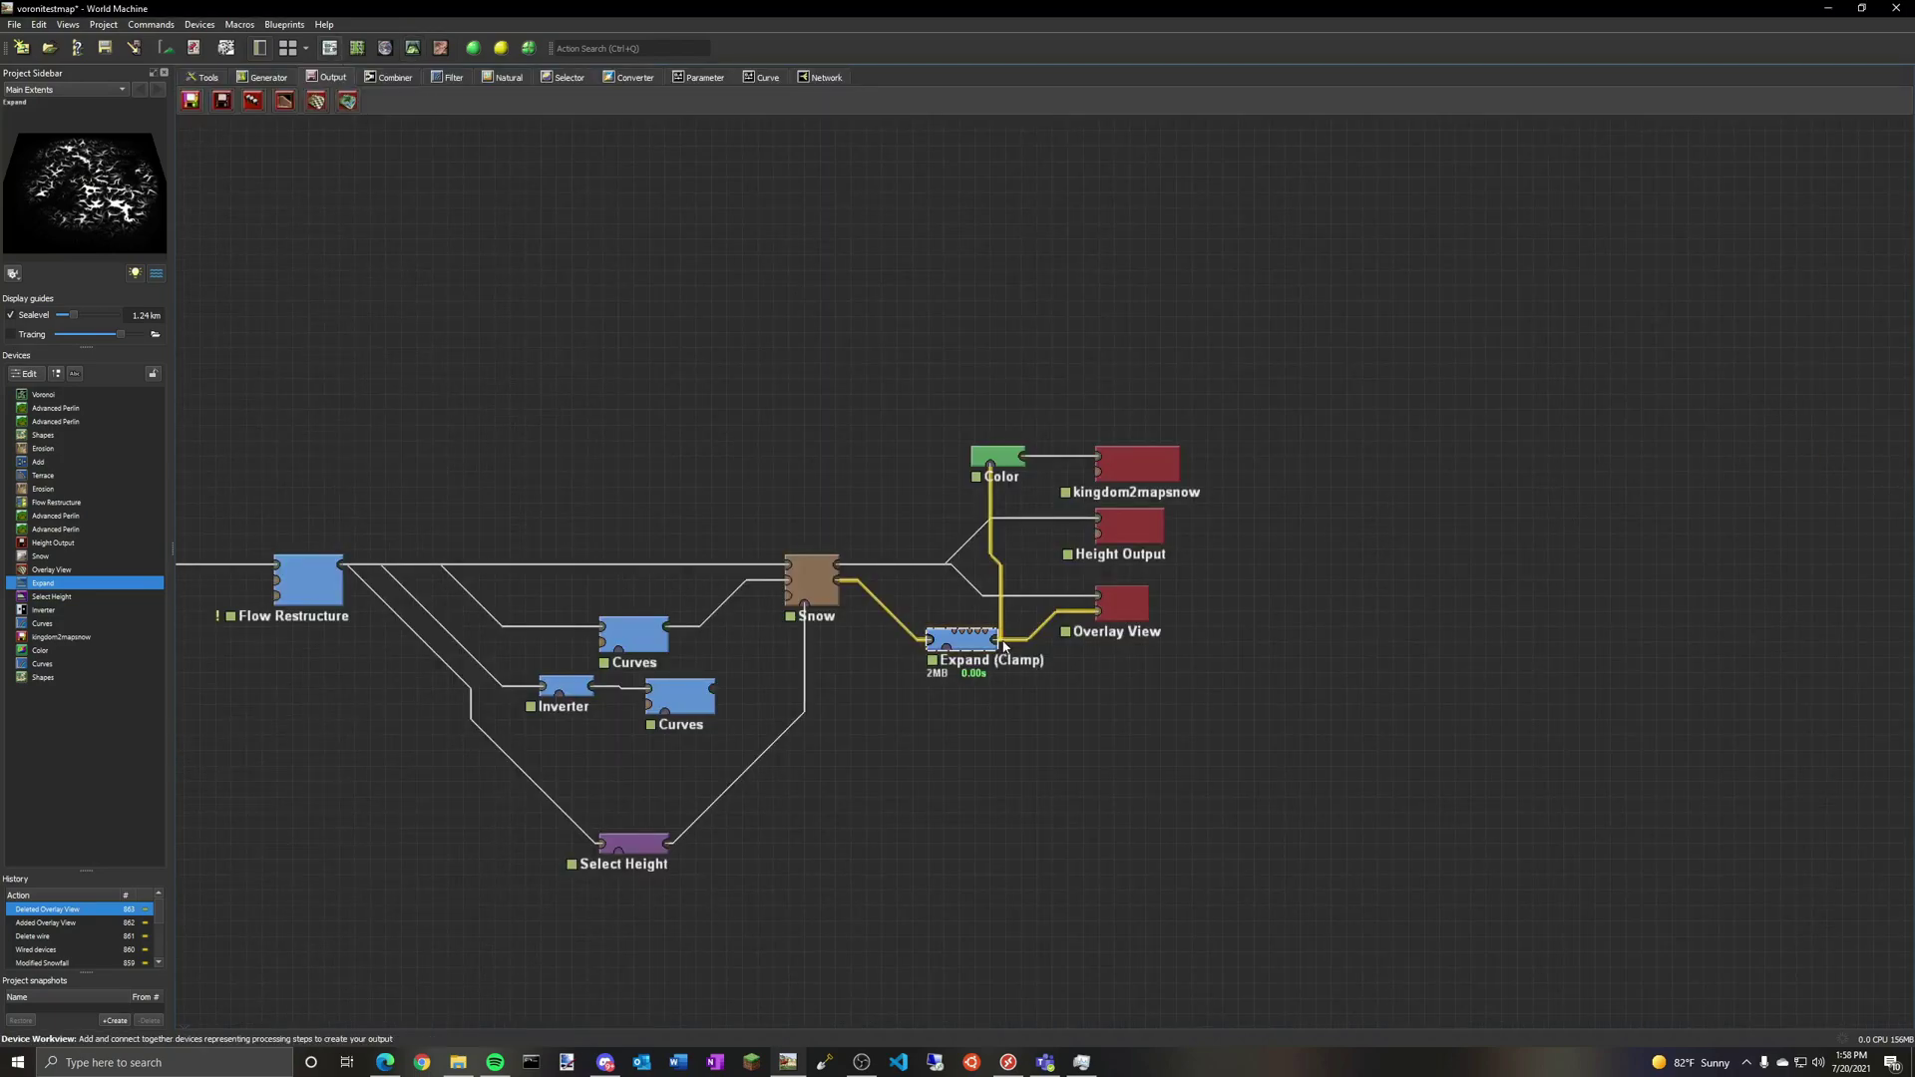
# Step: Inspect the Overlay View's mask colour settings and examine the overlaid terrain in 3D
pyautogui.doubleClick(1119, 612)
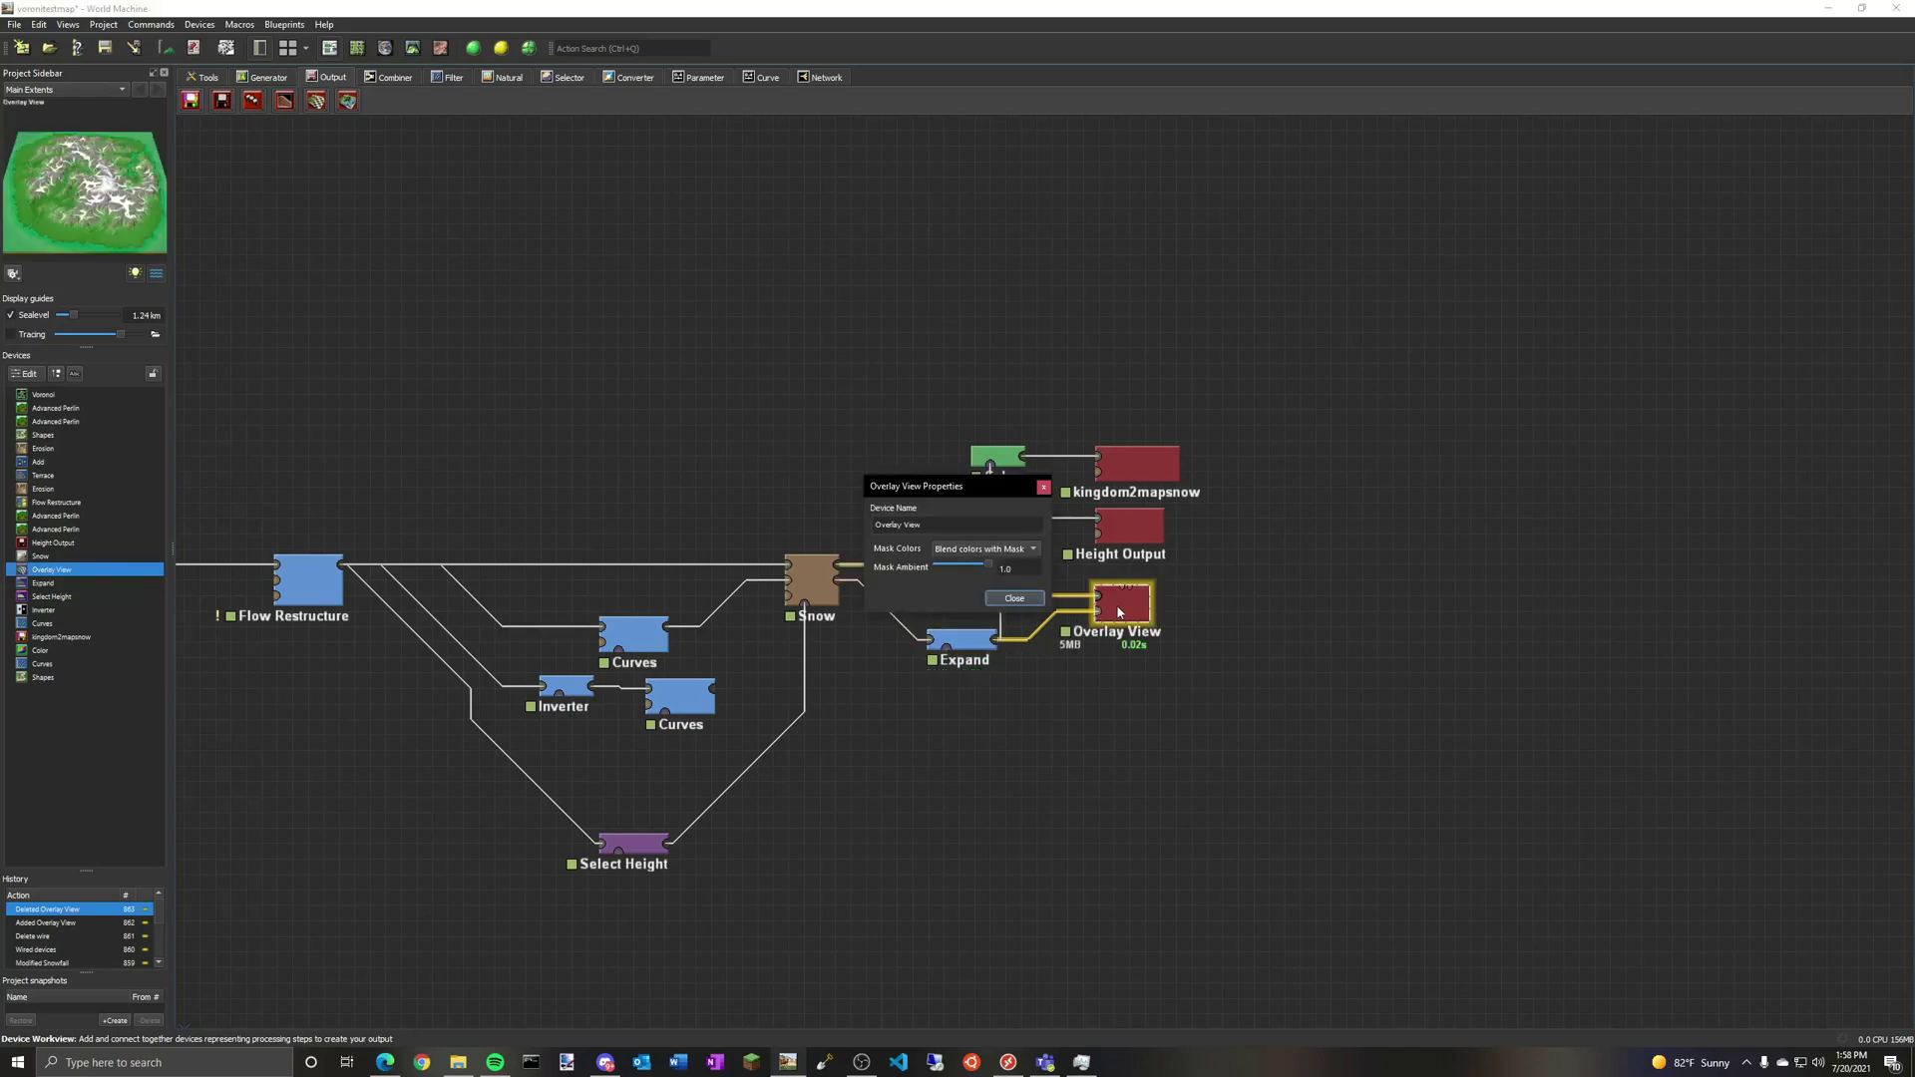
pyautogui.click(1015, 598)
pyautogui.click(412, 47)
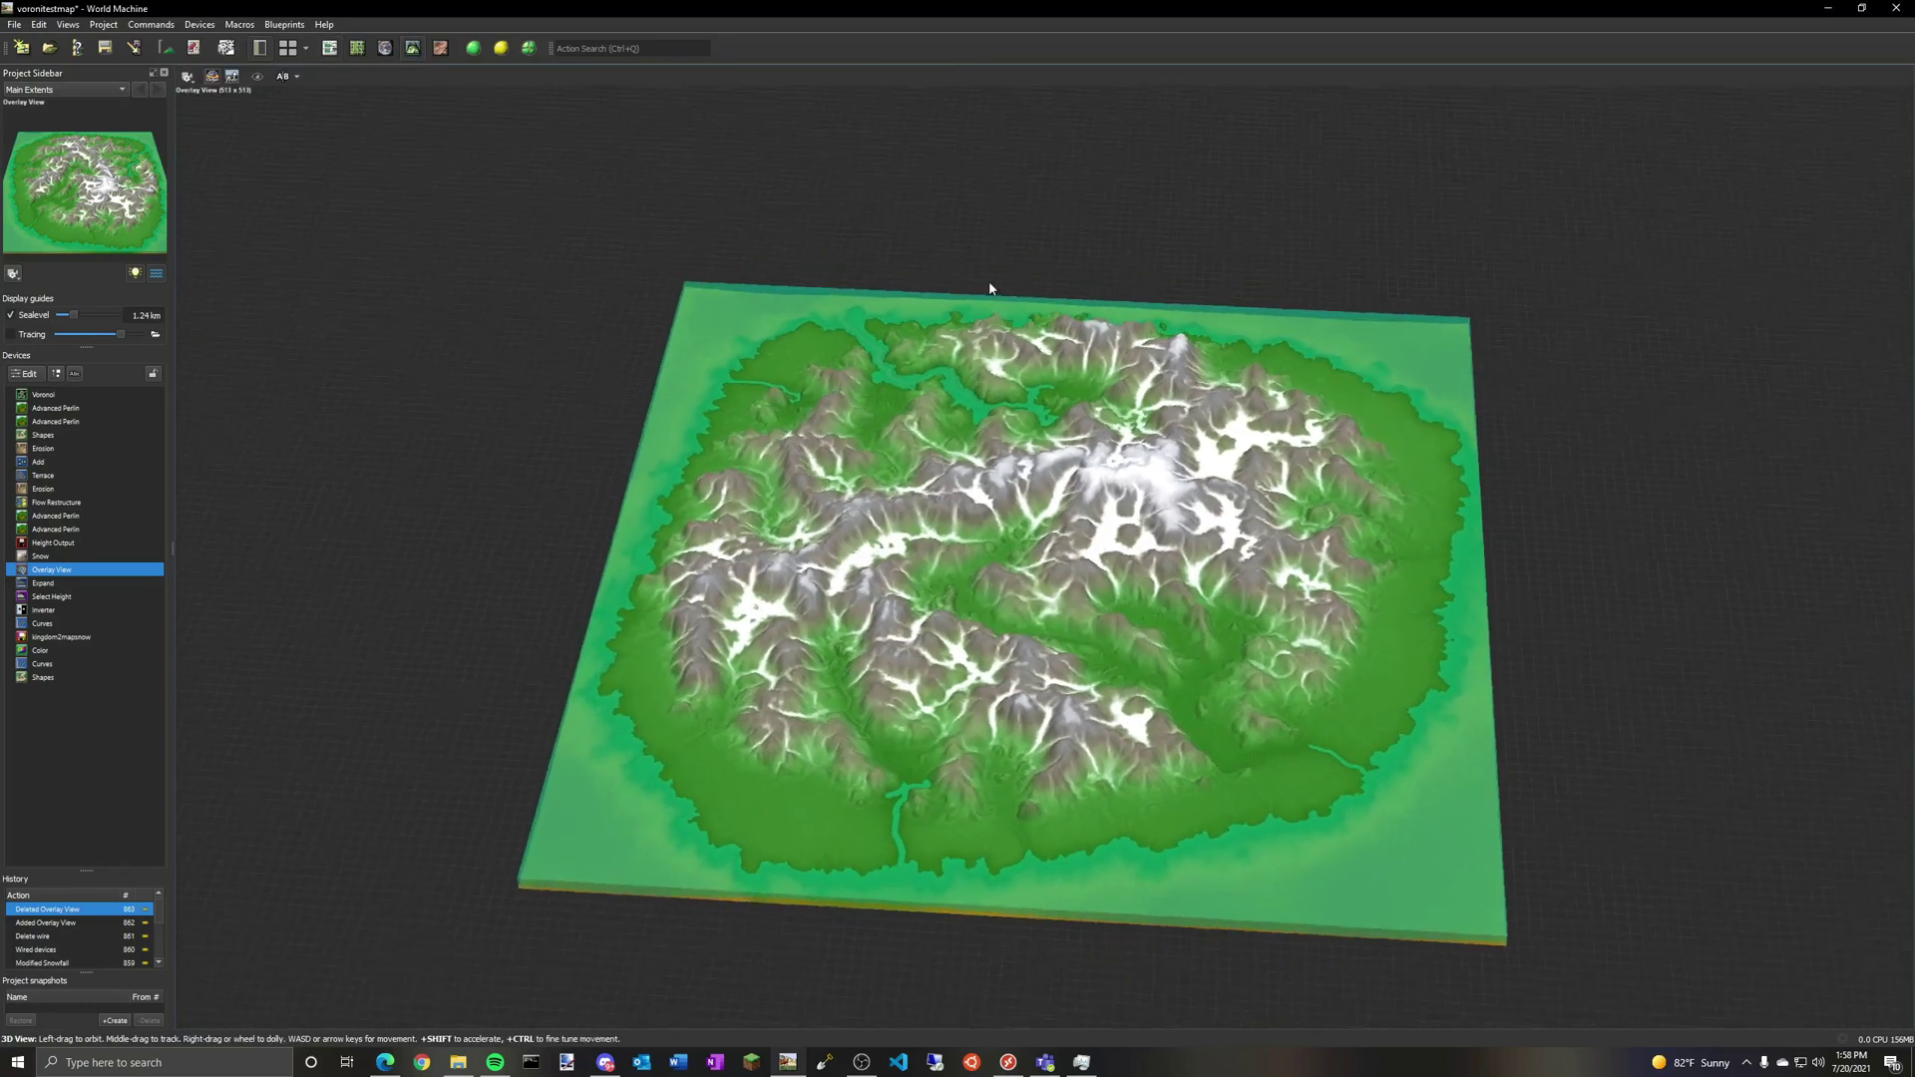
pyautogui.click(329, 48)
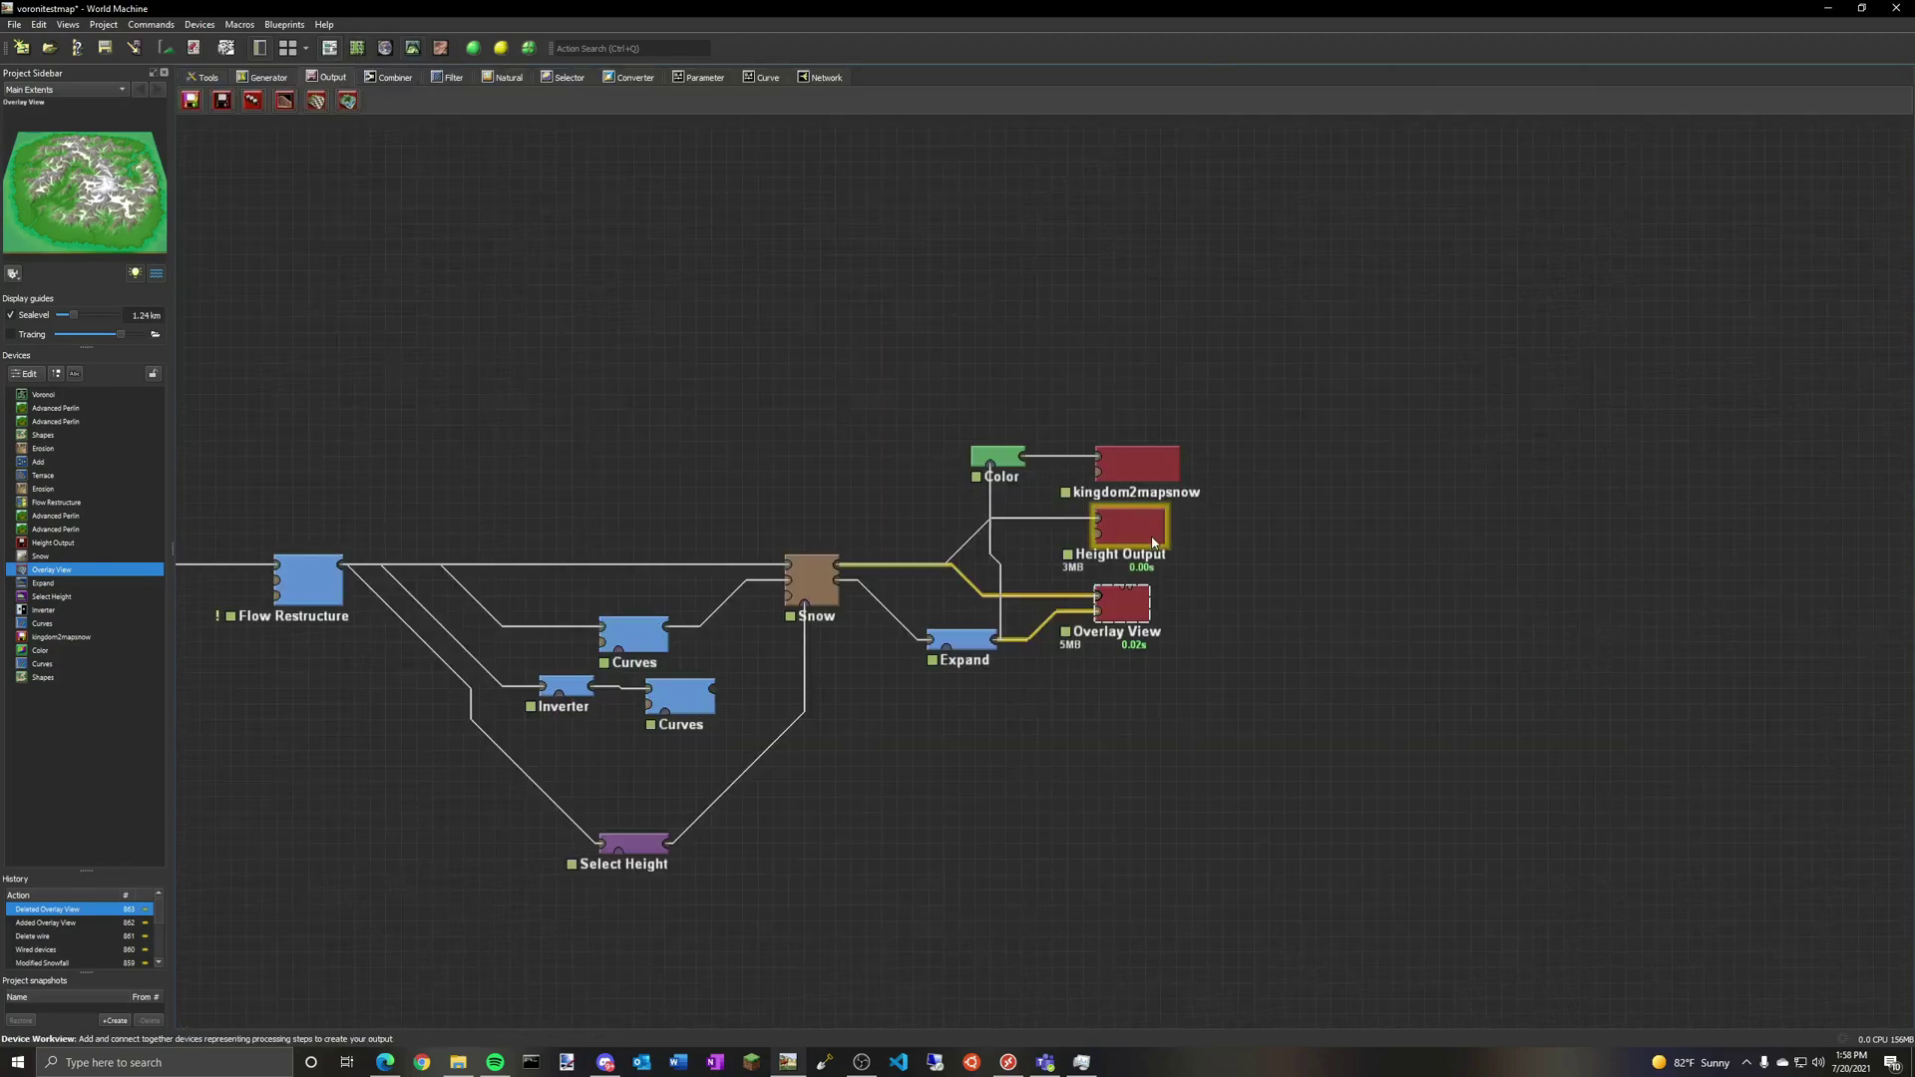
# Step: Check the wires and previews of the Height Output, kingdom2mapsnow bitmap output and Expand devices
pyautogui.click(1152, 538)
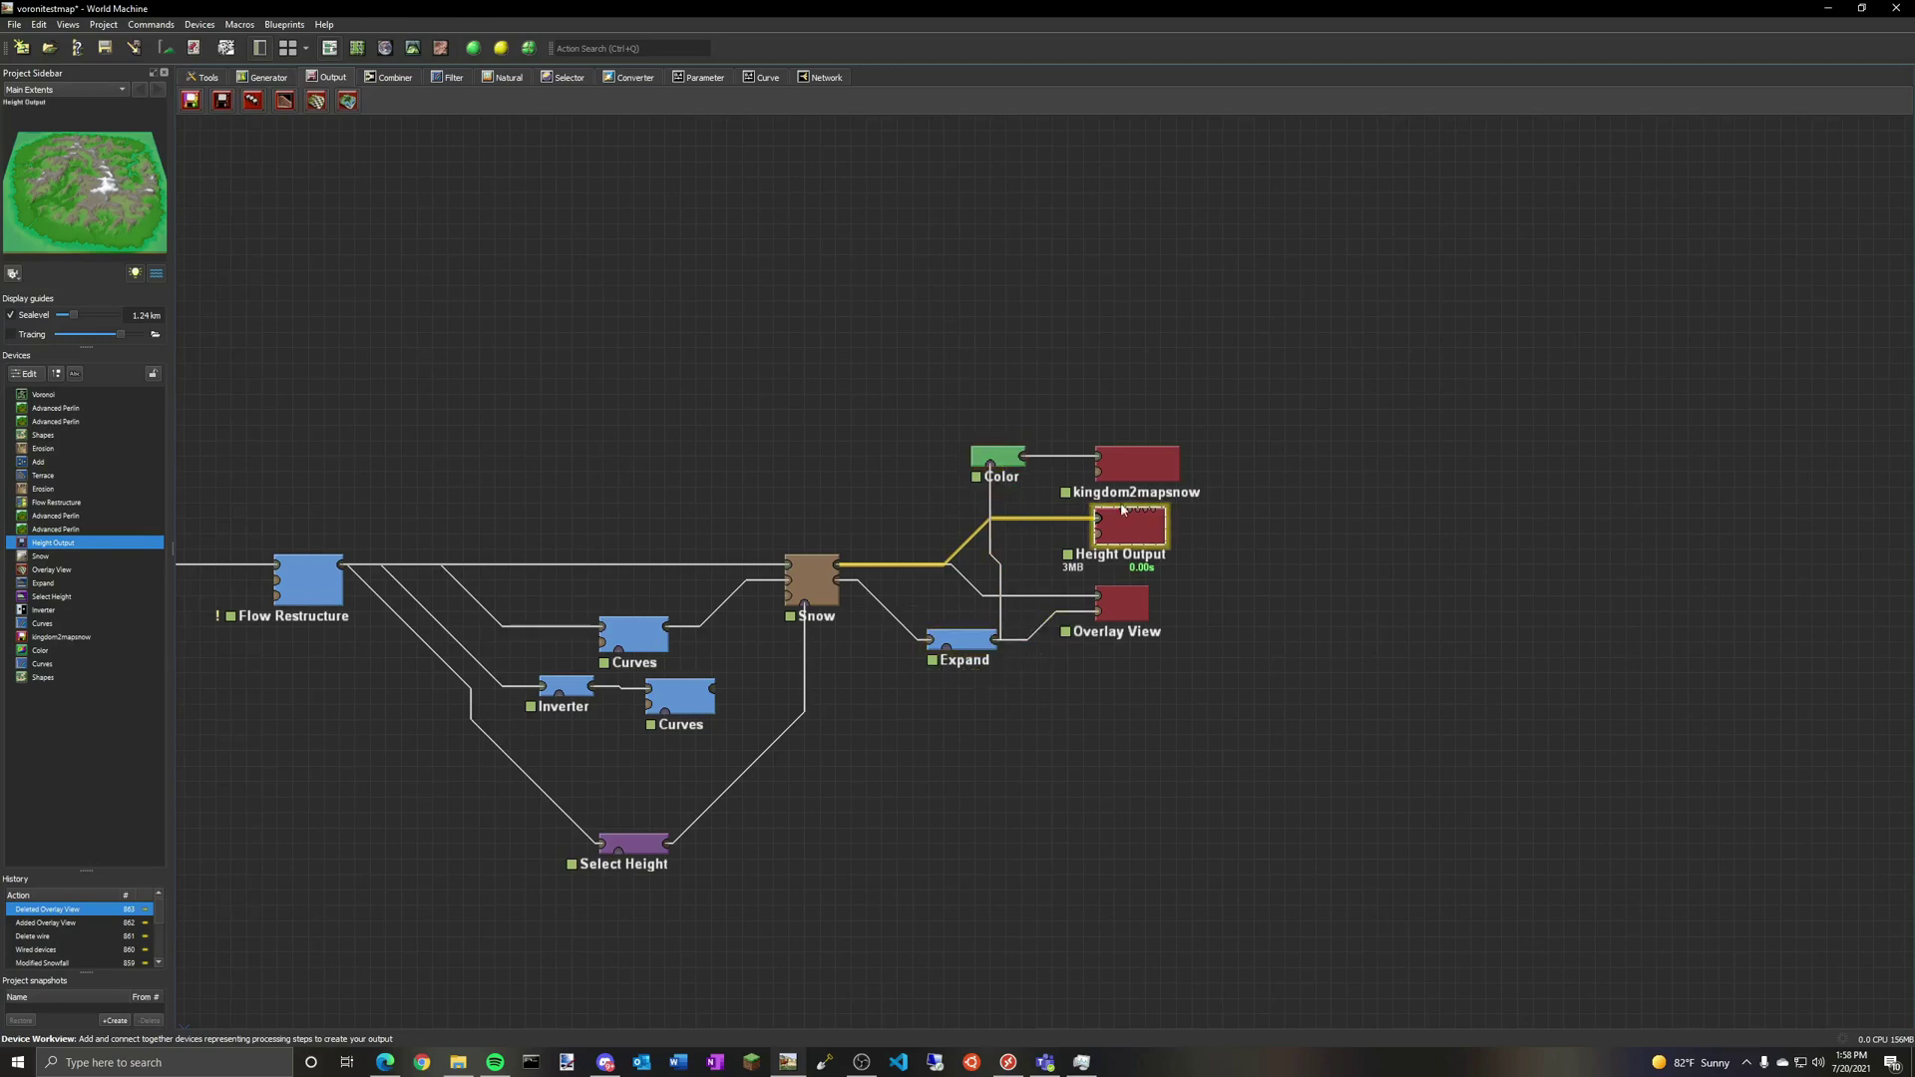
pyautogui.click(1135, 472)
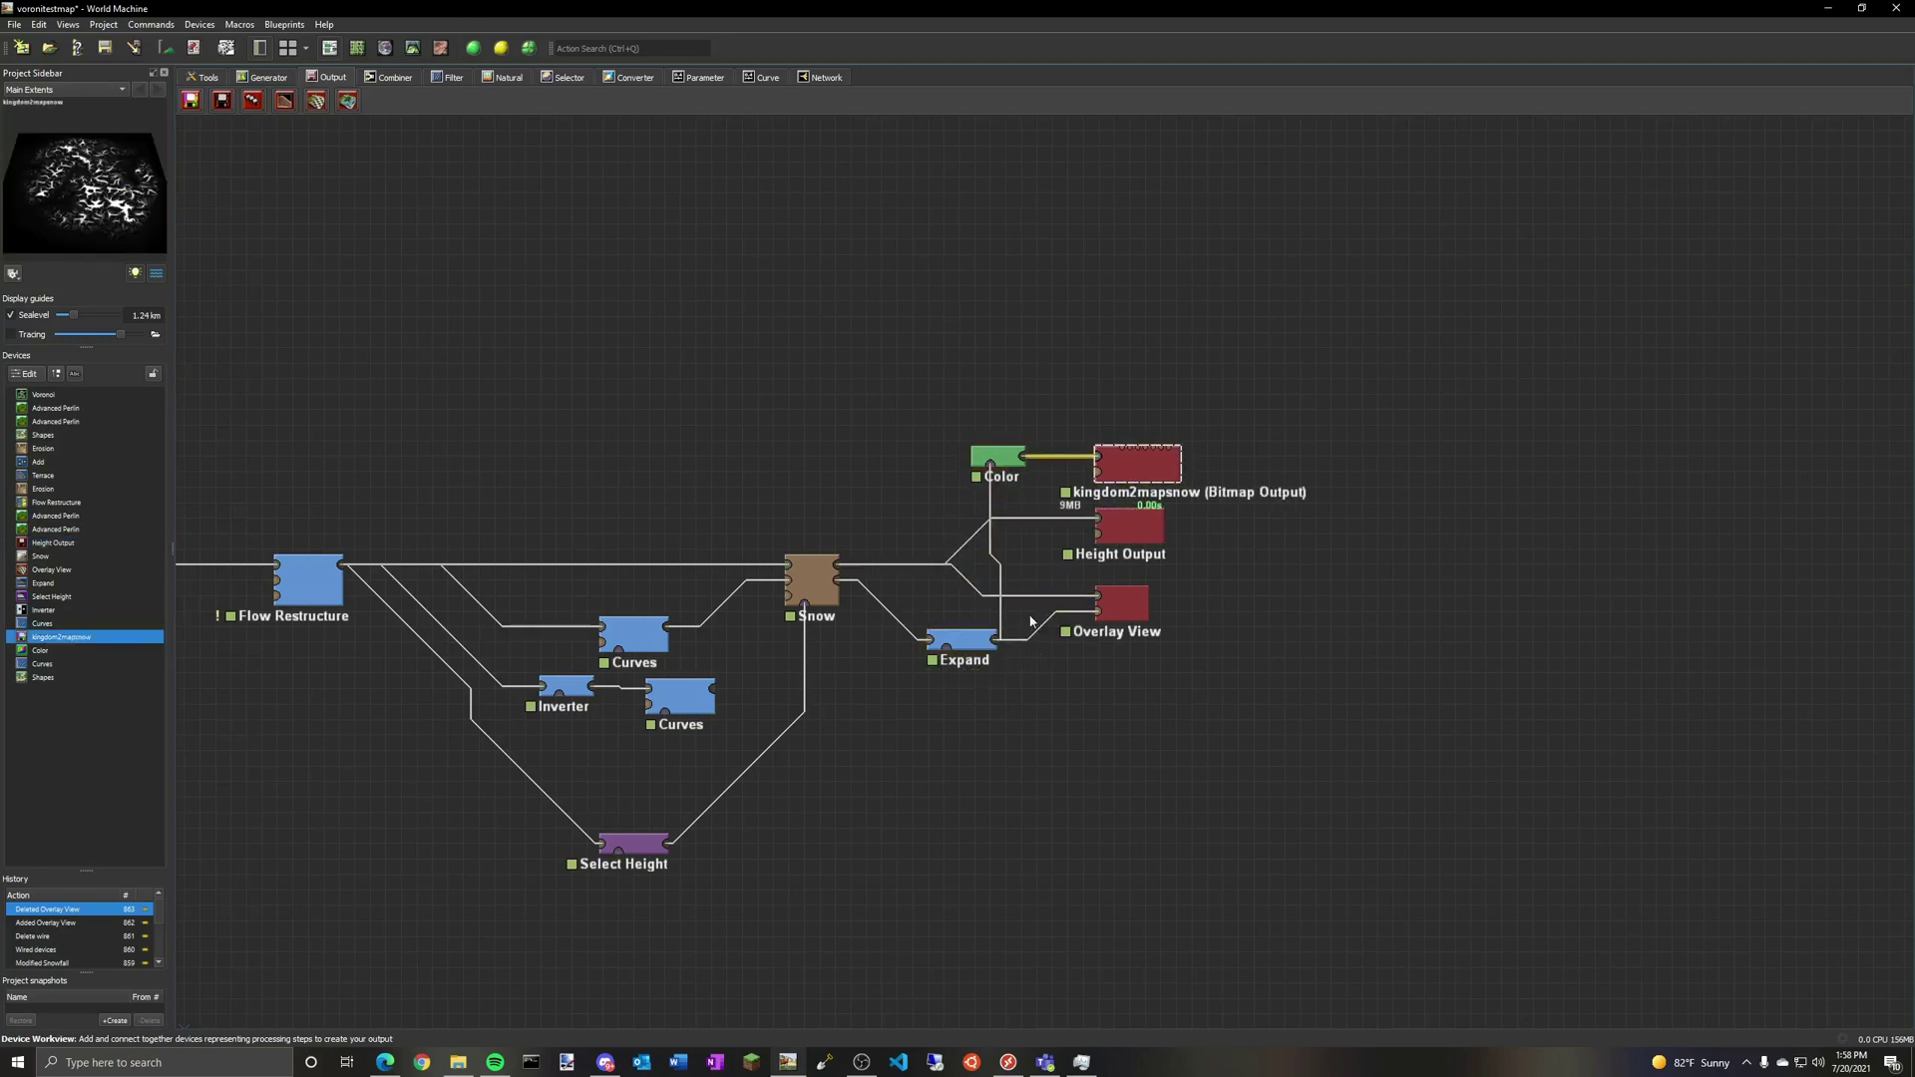
pyautogui.click(995, 645)
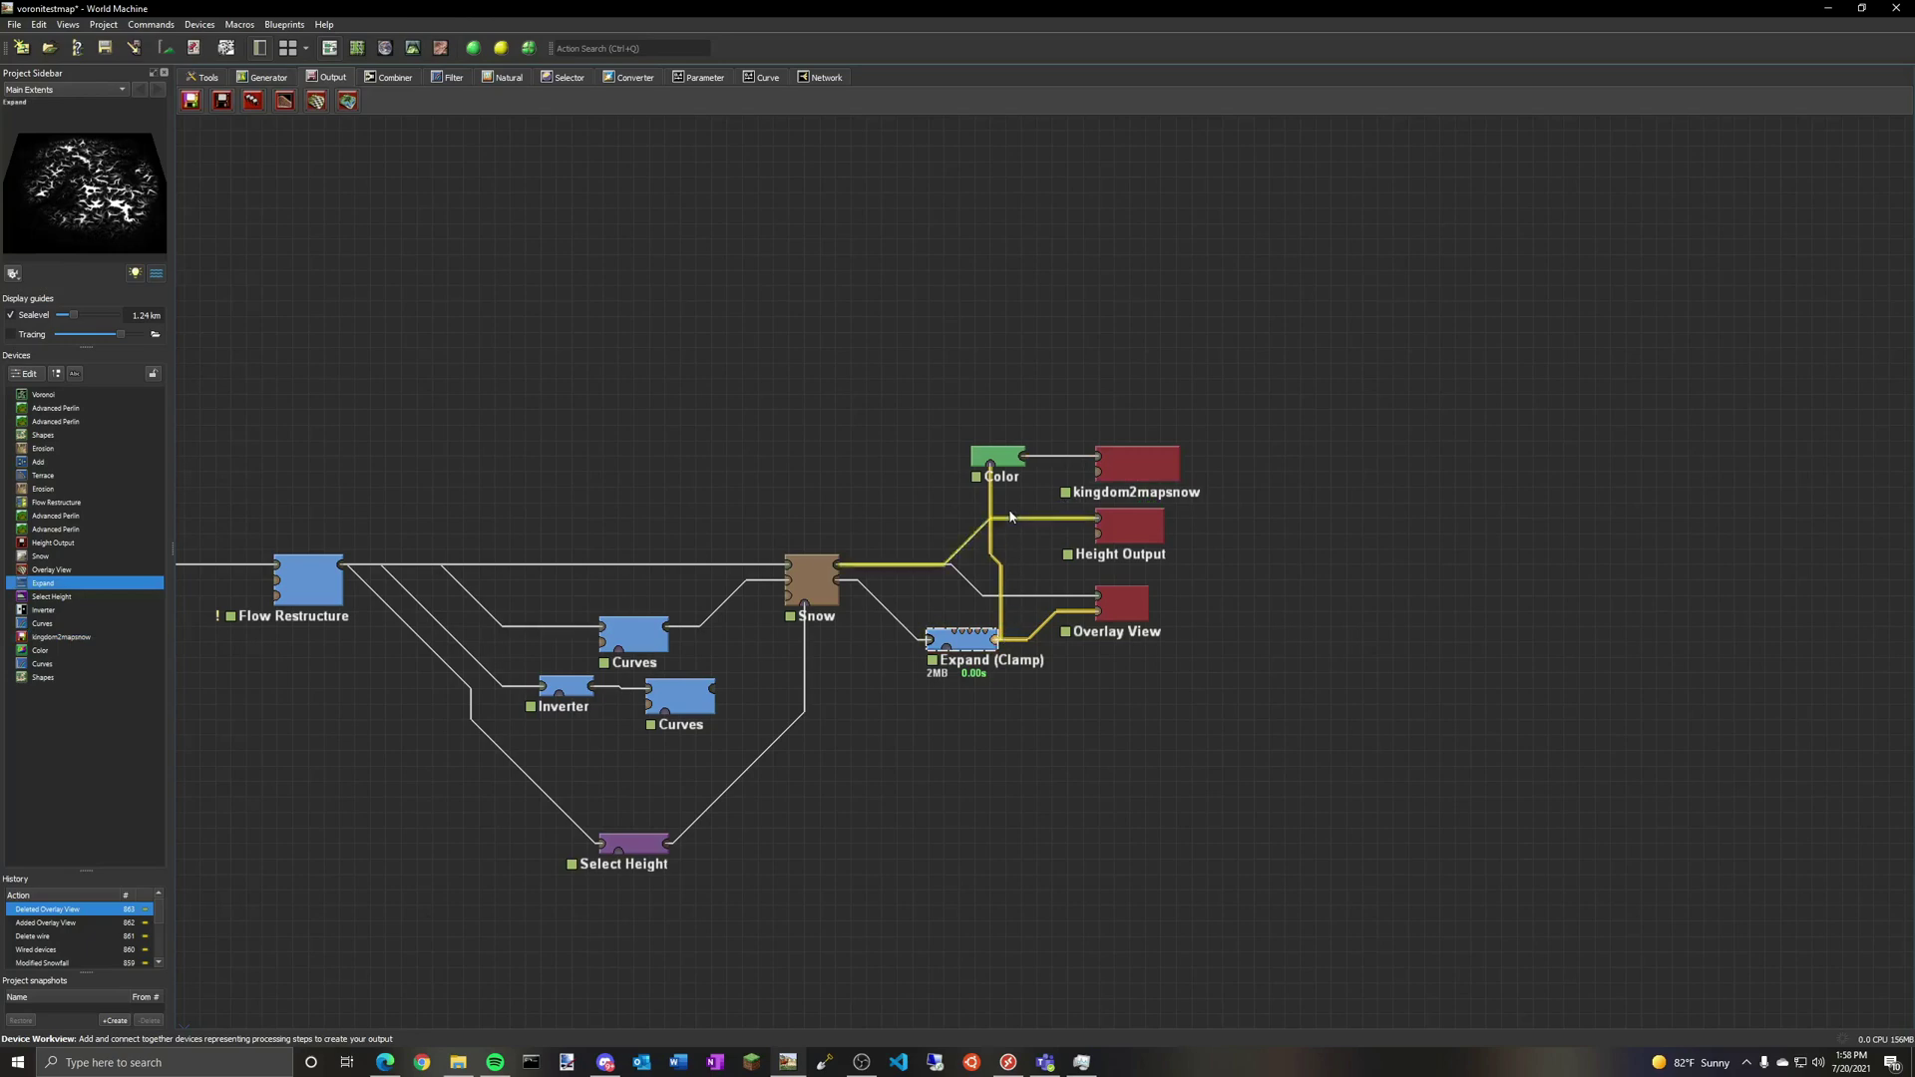
# Step: Set the Color device's colour to white (#ffffff) and close its properties
pyautogui.doubleClick(1002, 460)
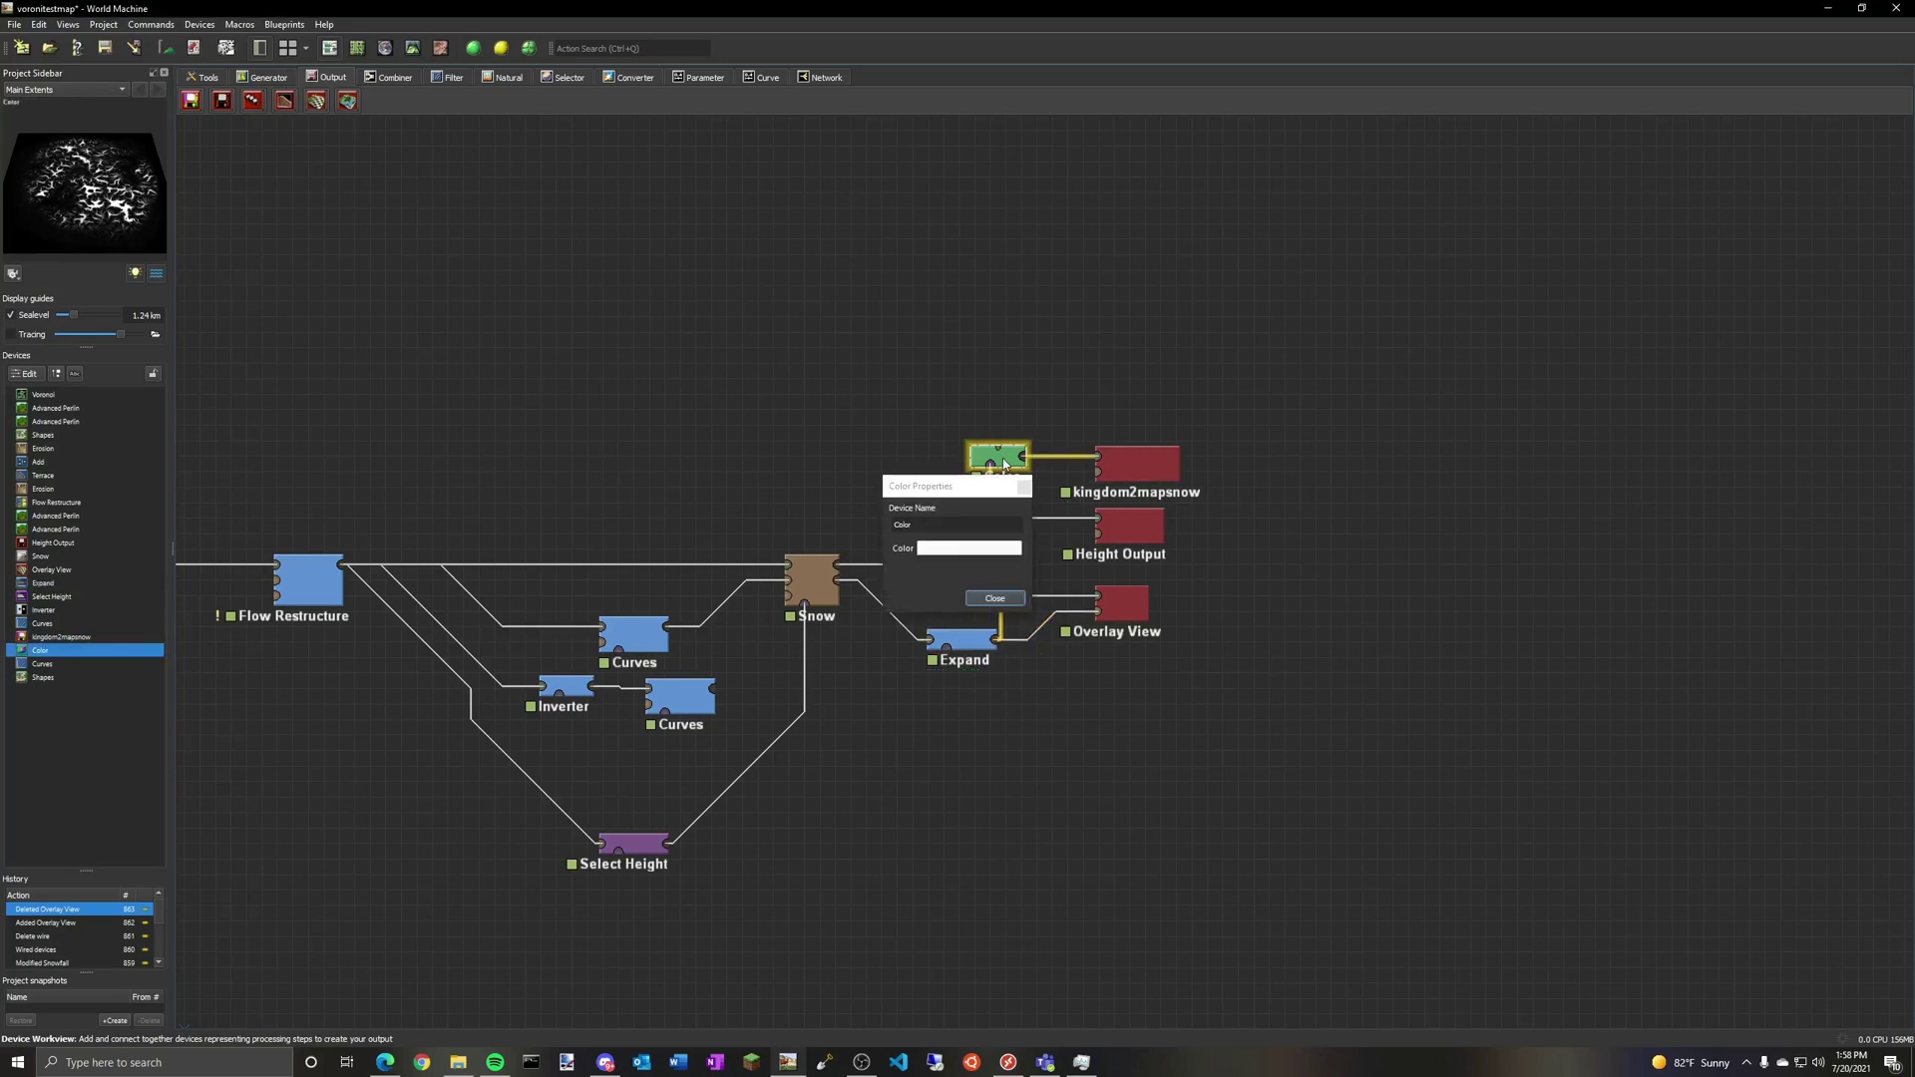
pyautogui.click(946, 557)
pyautogui.click(947, 556)
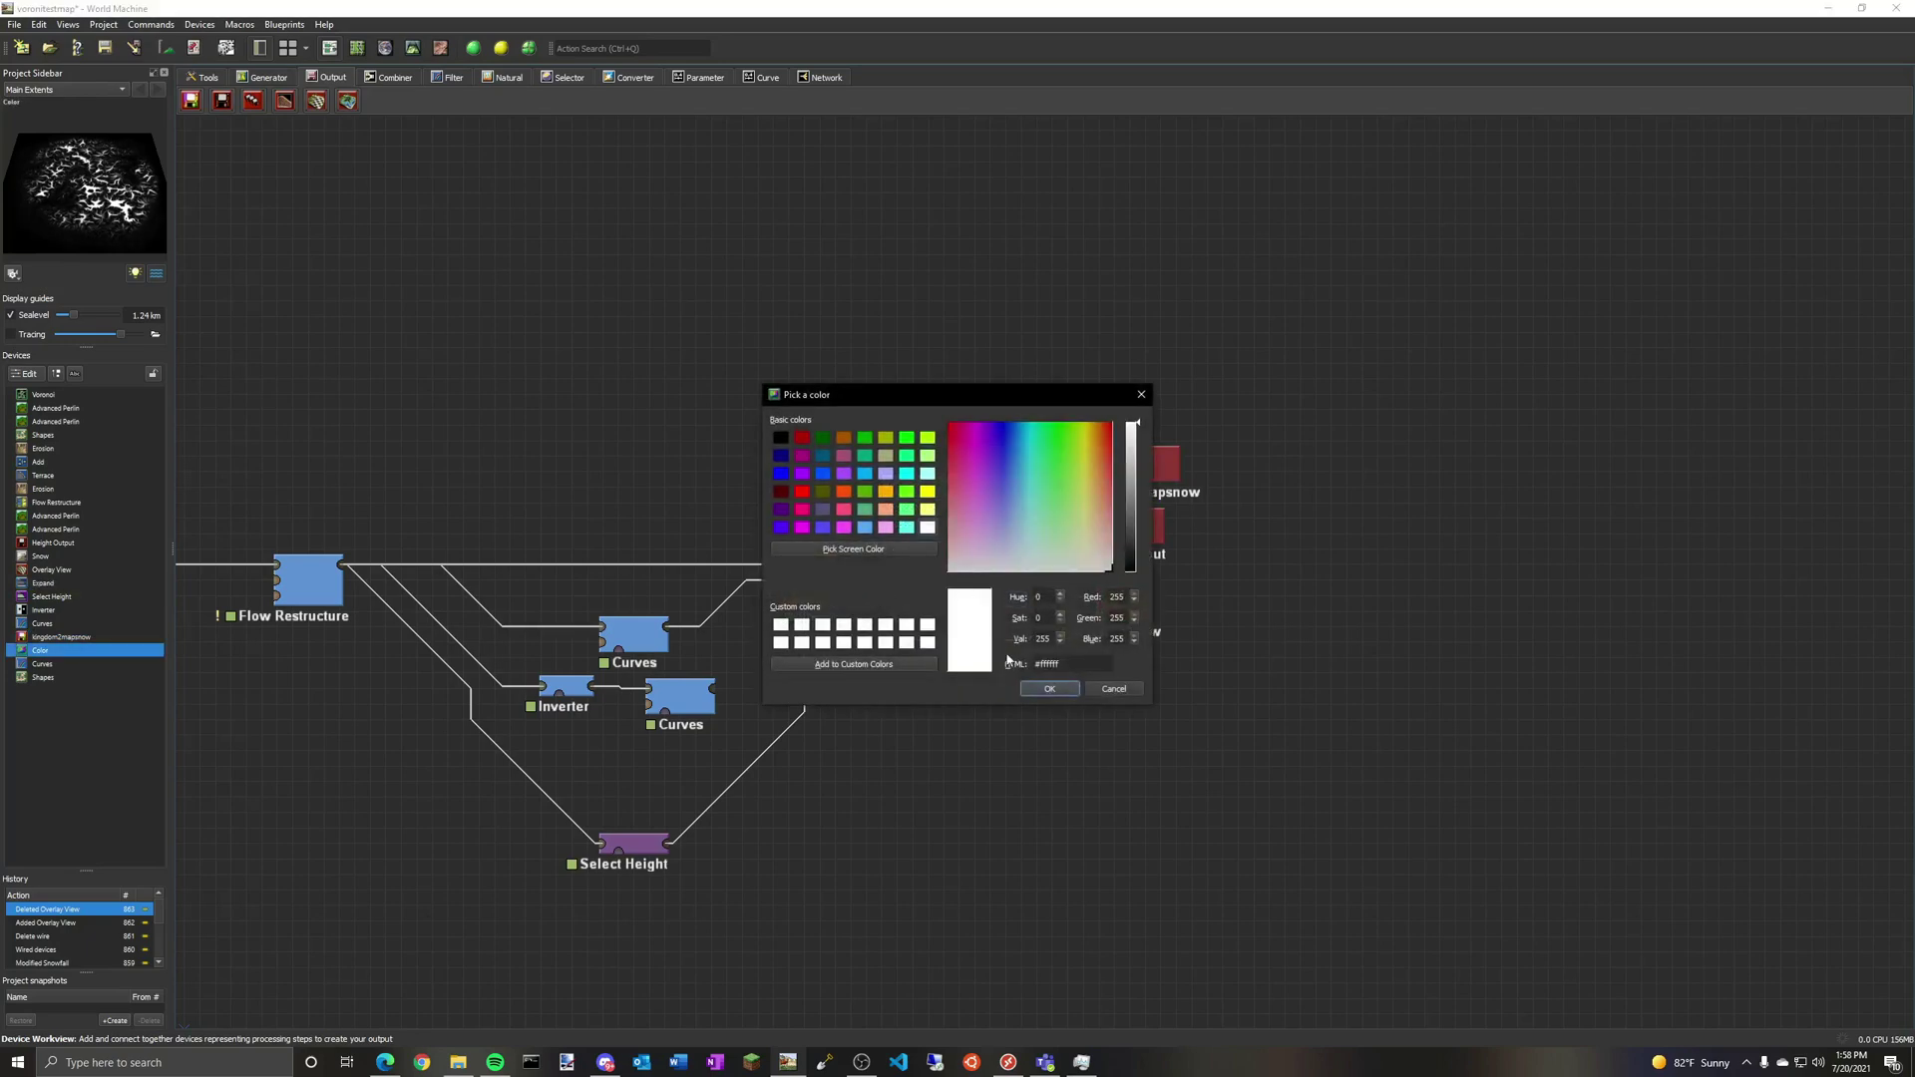
pyautogui.click(1043, 691)
pyautogui.click(994, 597)
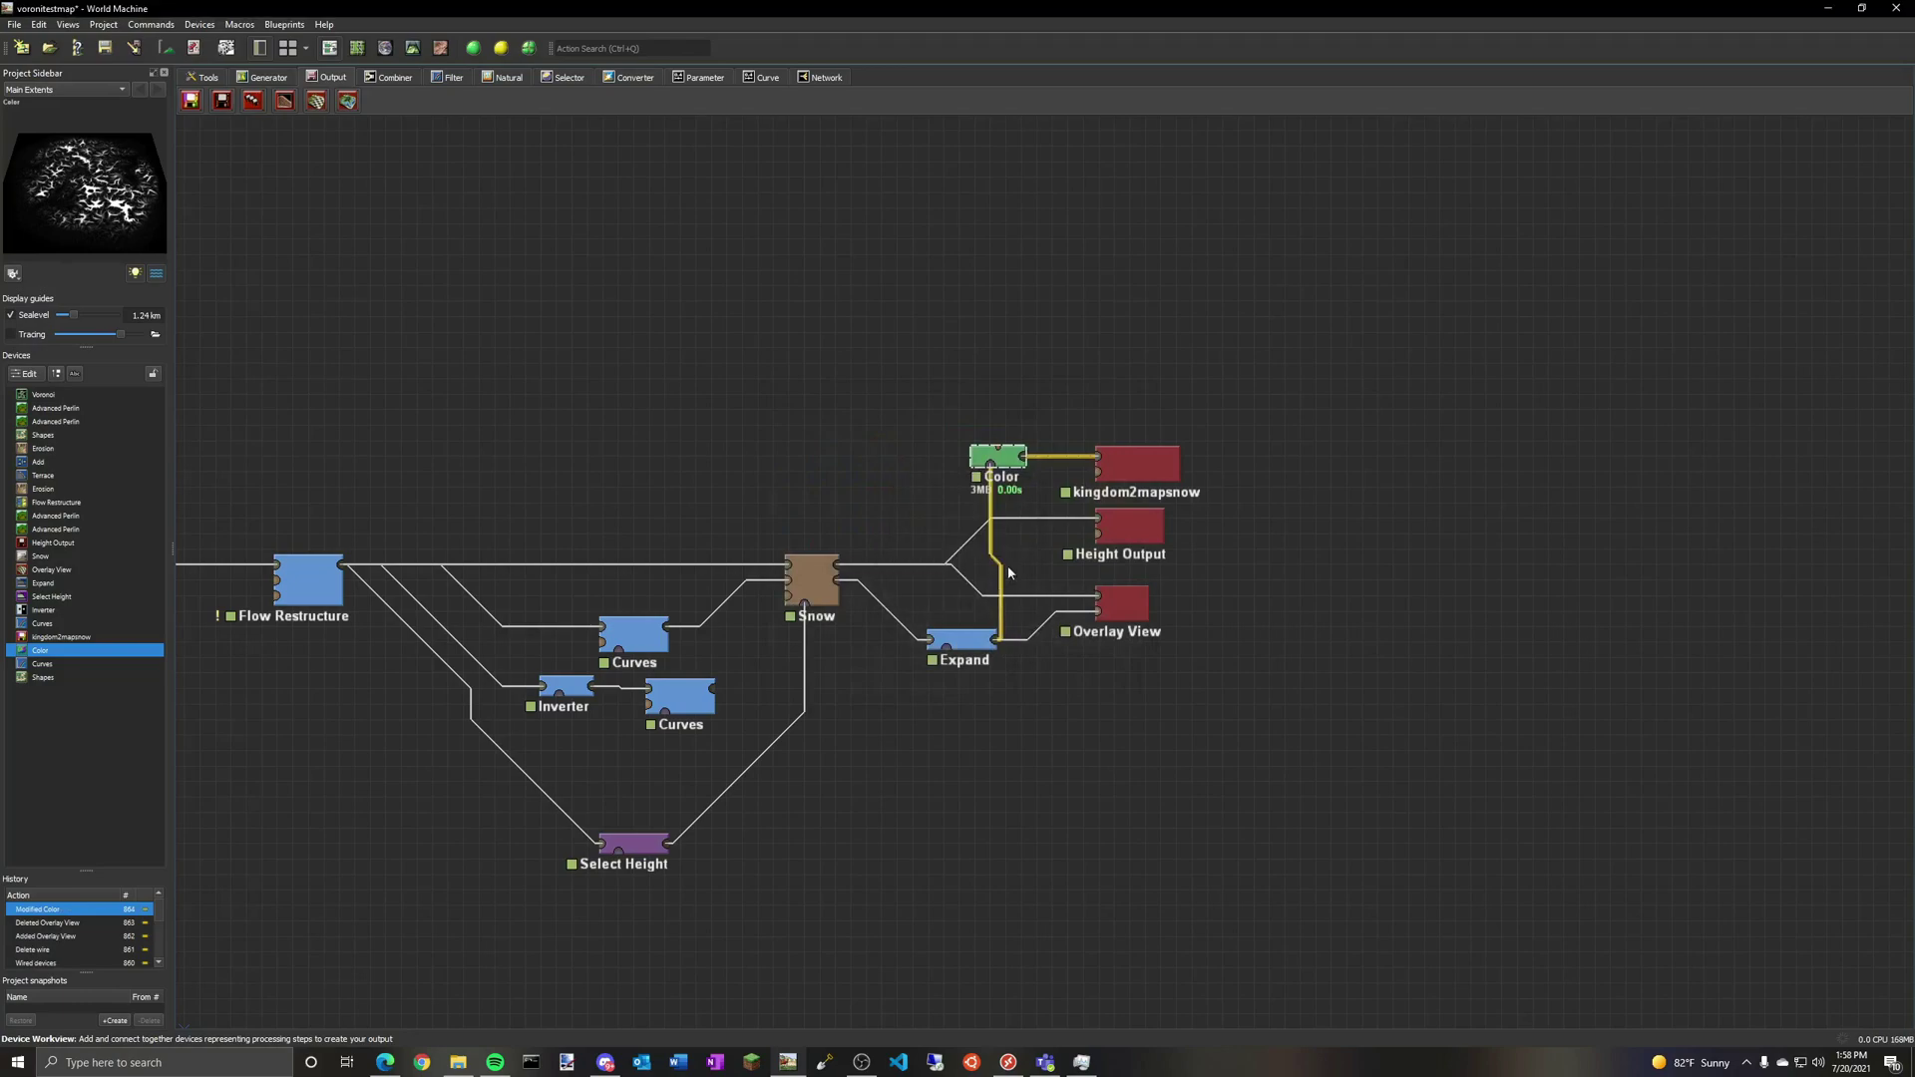
# Step: Inspect the kingdom2mapsnow bitmap output's file settings and check the Expand device that feeds it
pyautogui.doubleClick(1138, 463)
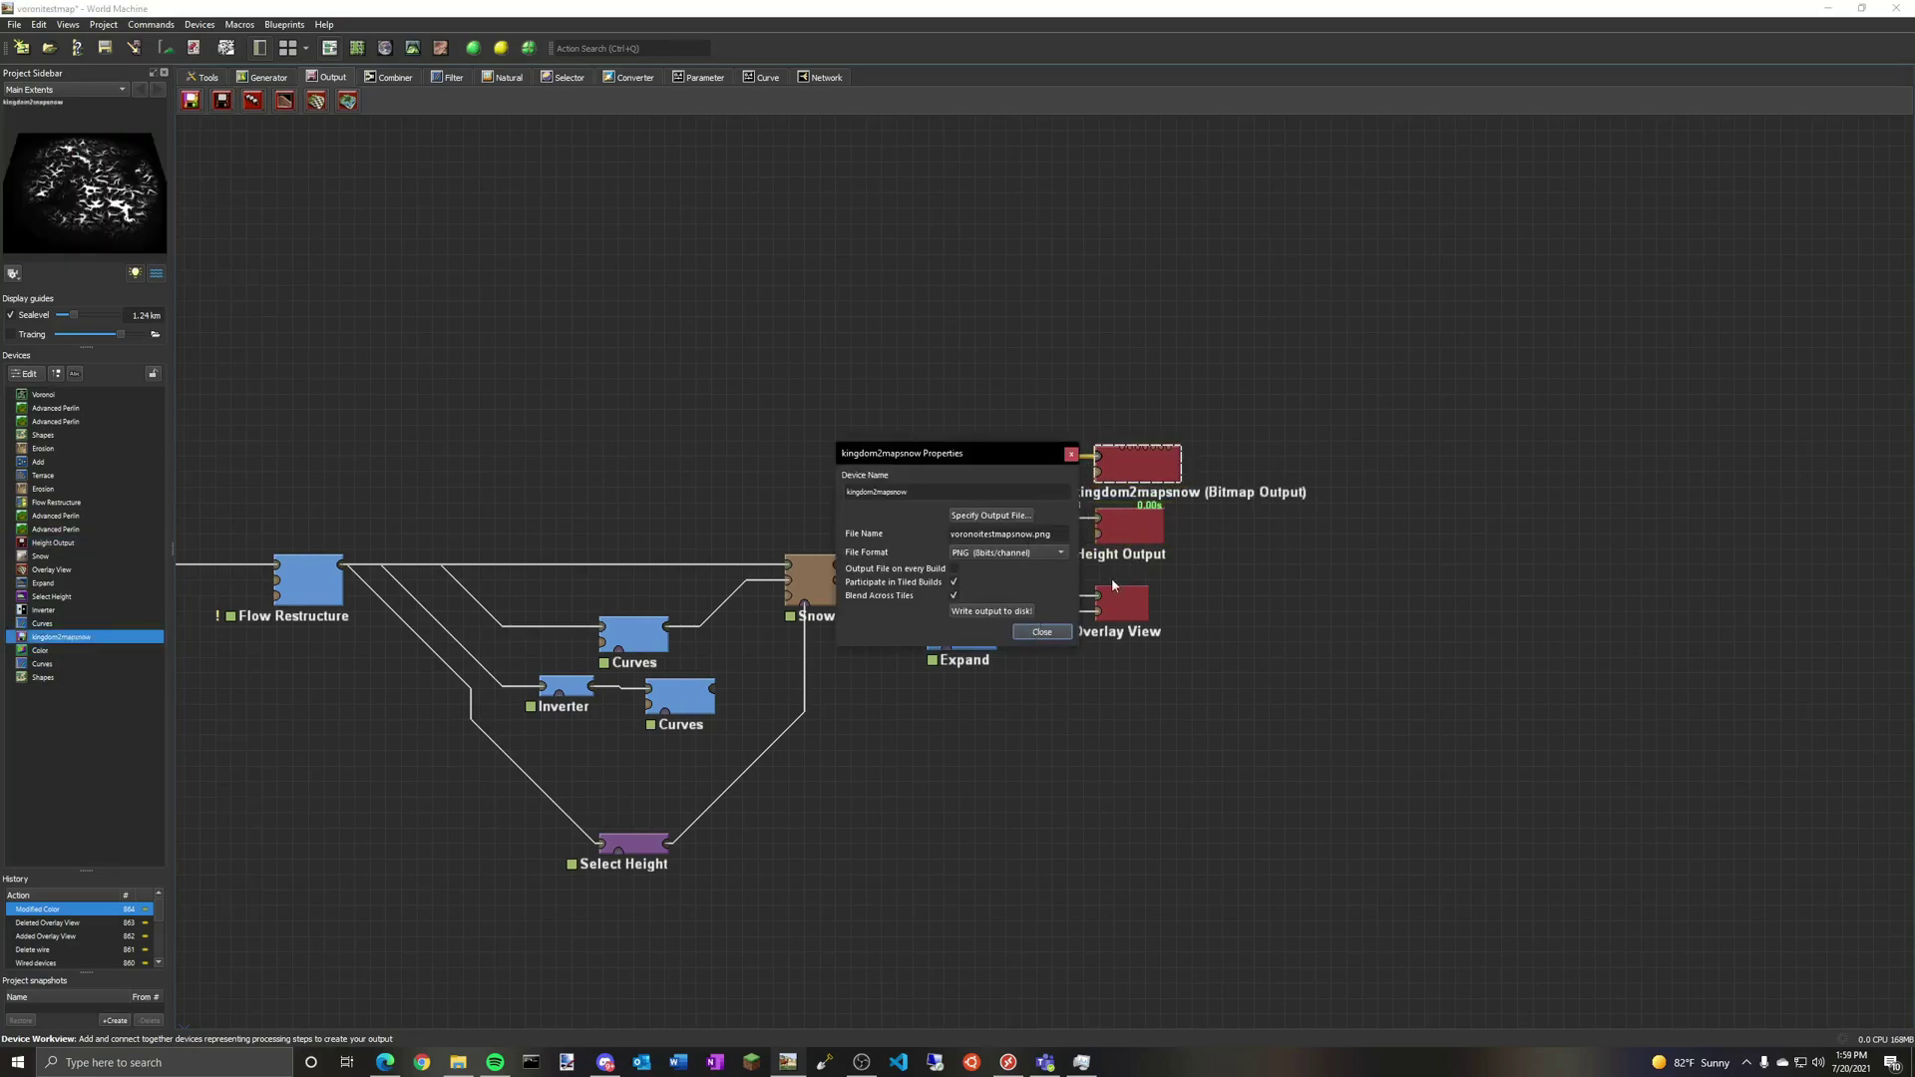
pyautogui.click(1041, 631)
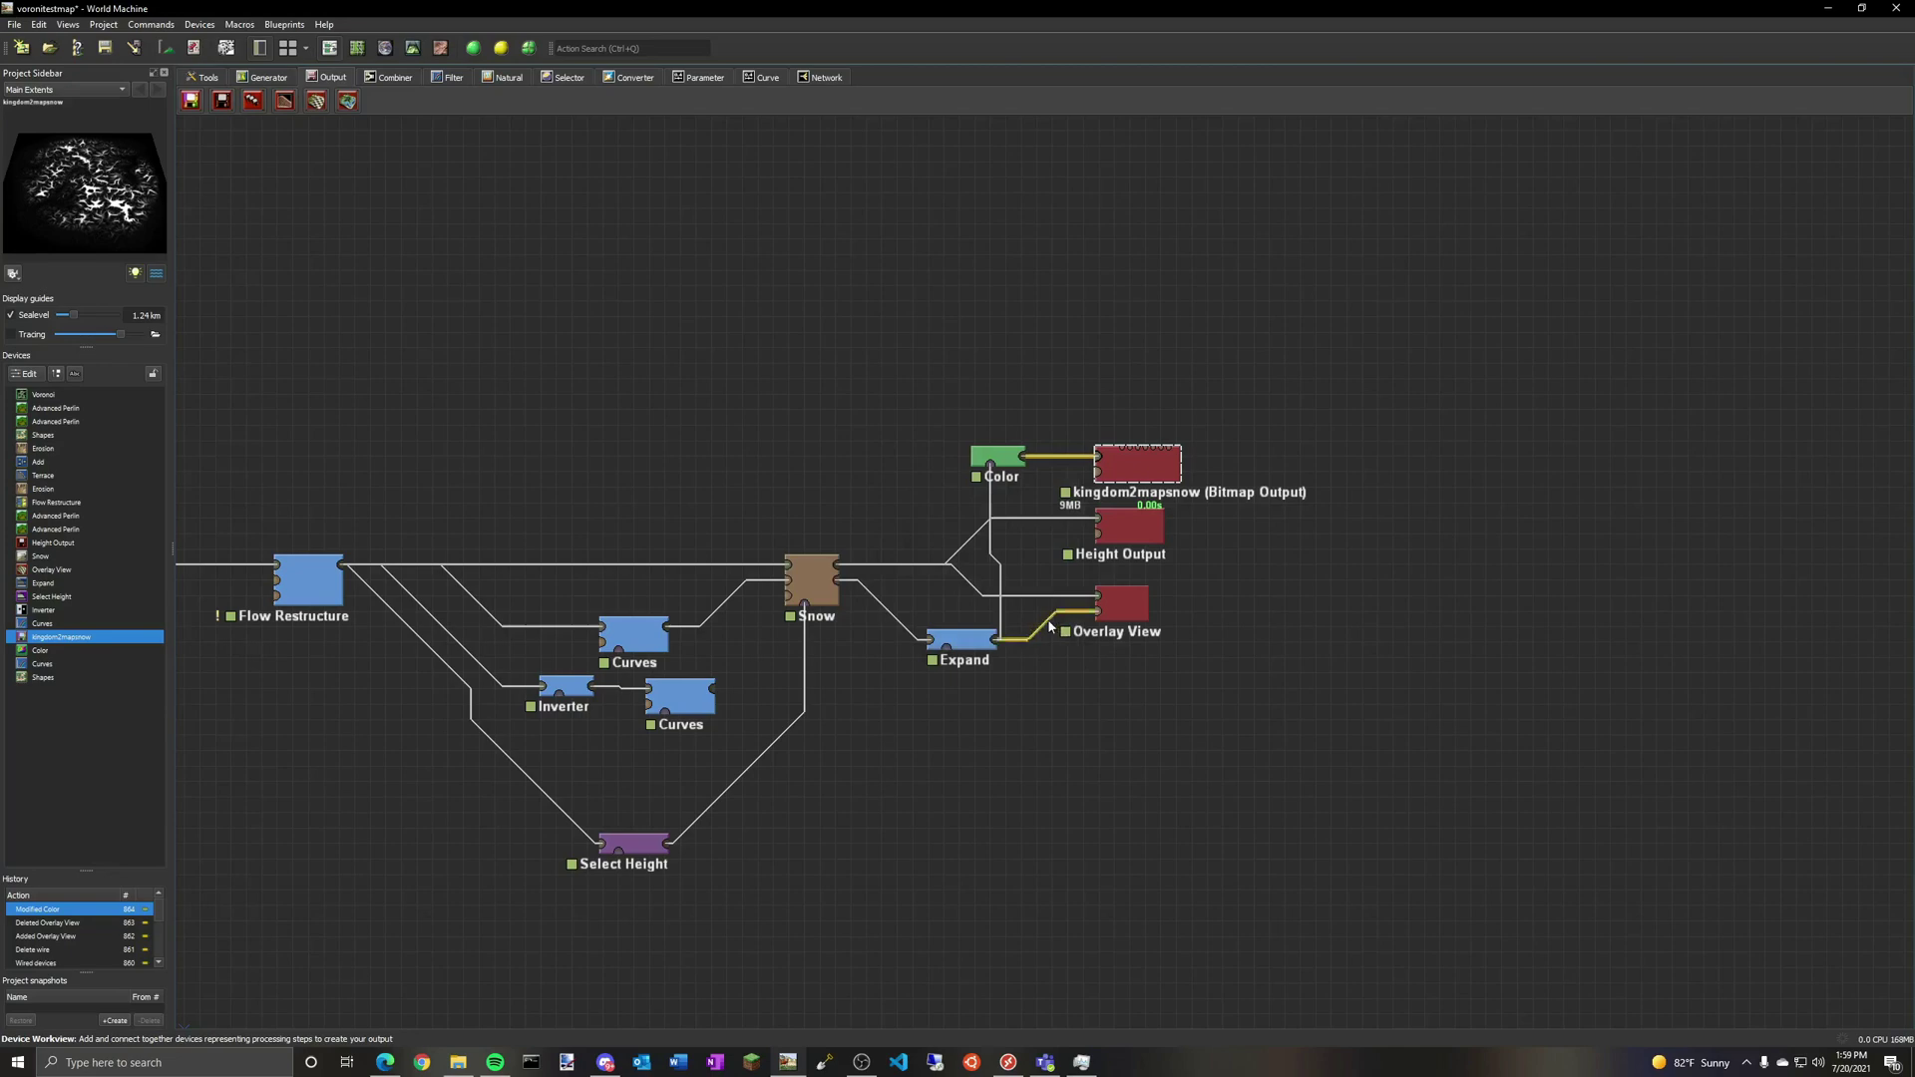
pyautogui.click(961, 638)
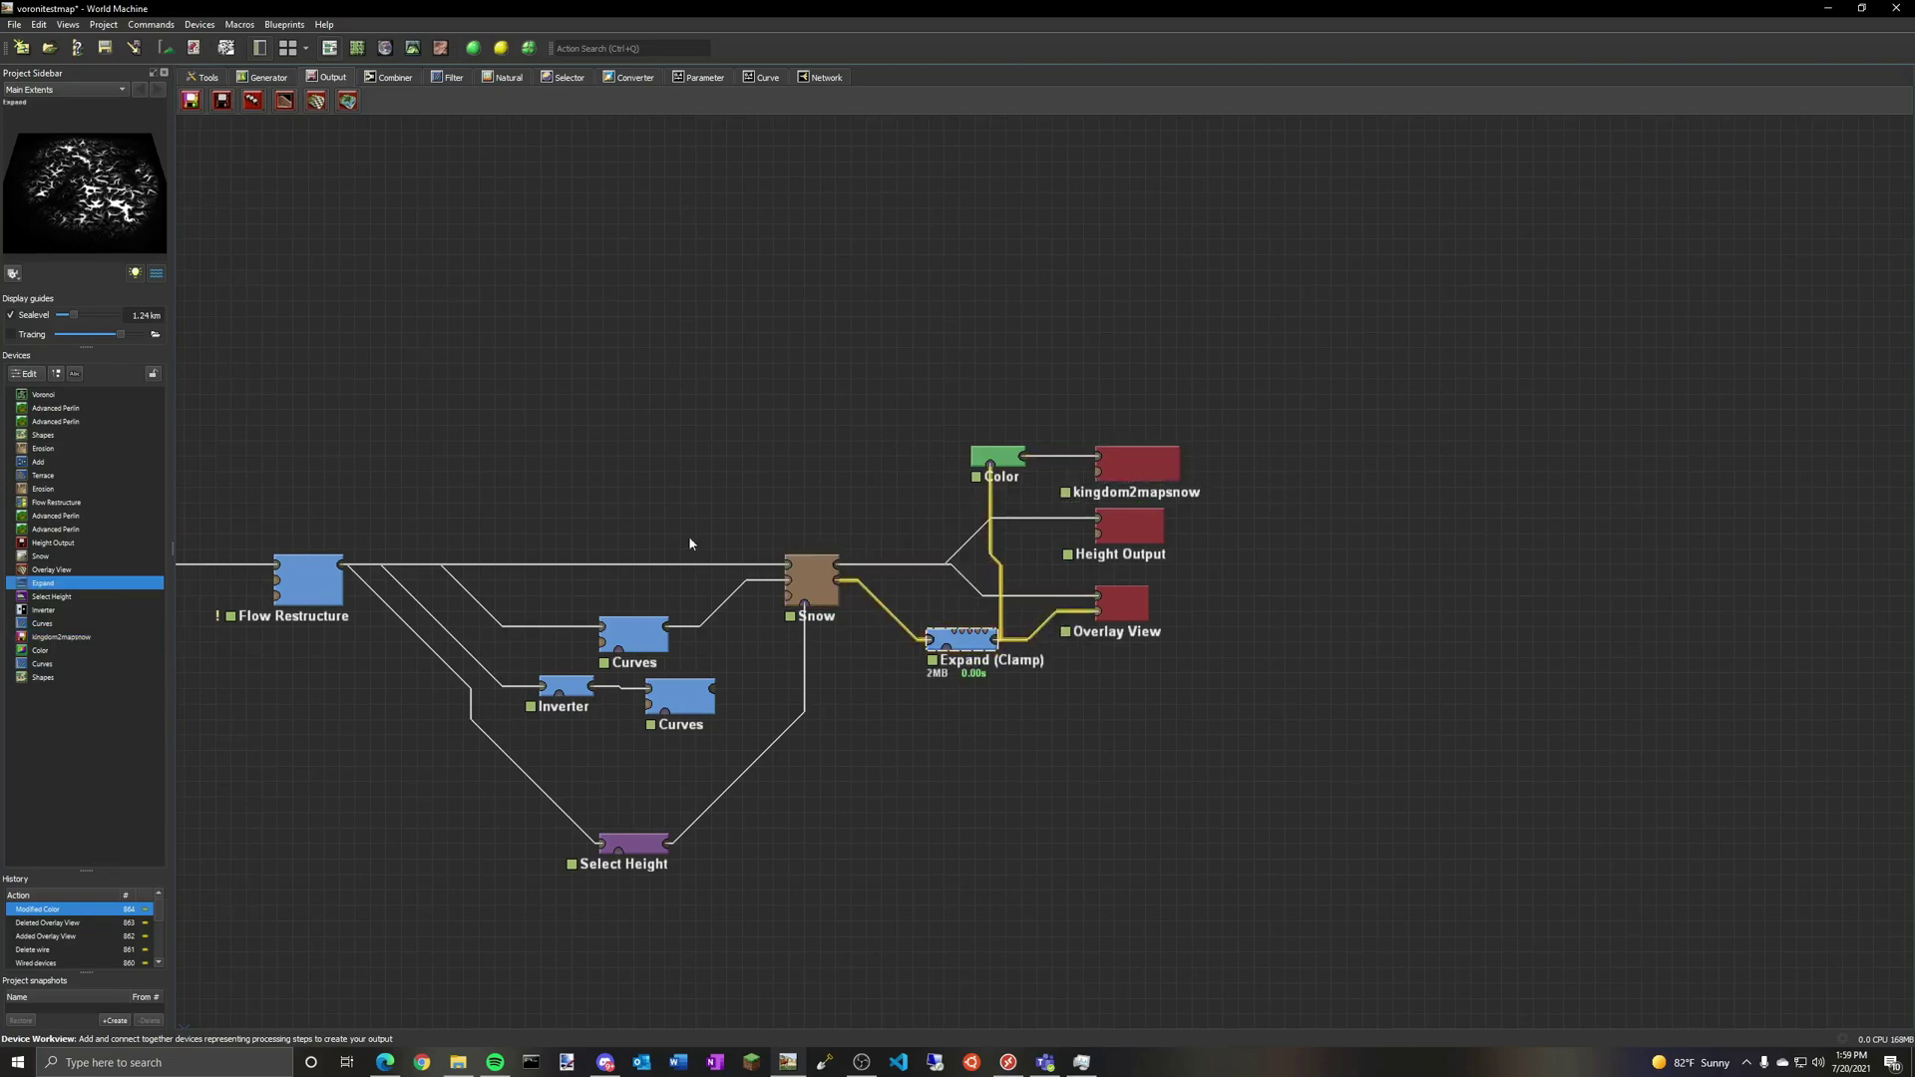
pyautogui.click(412, 48)
pyautogui.click(330, 48)
# Step: Compare the file names and formats set in the Height Output and kingdom2mapsnow bitmap output devices
pyautogui.click(1136, 527)
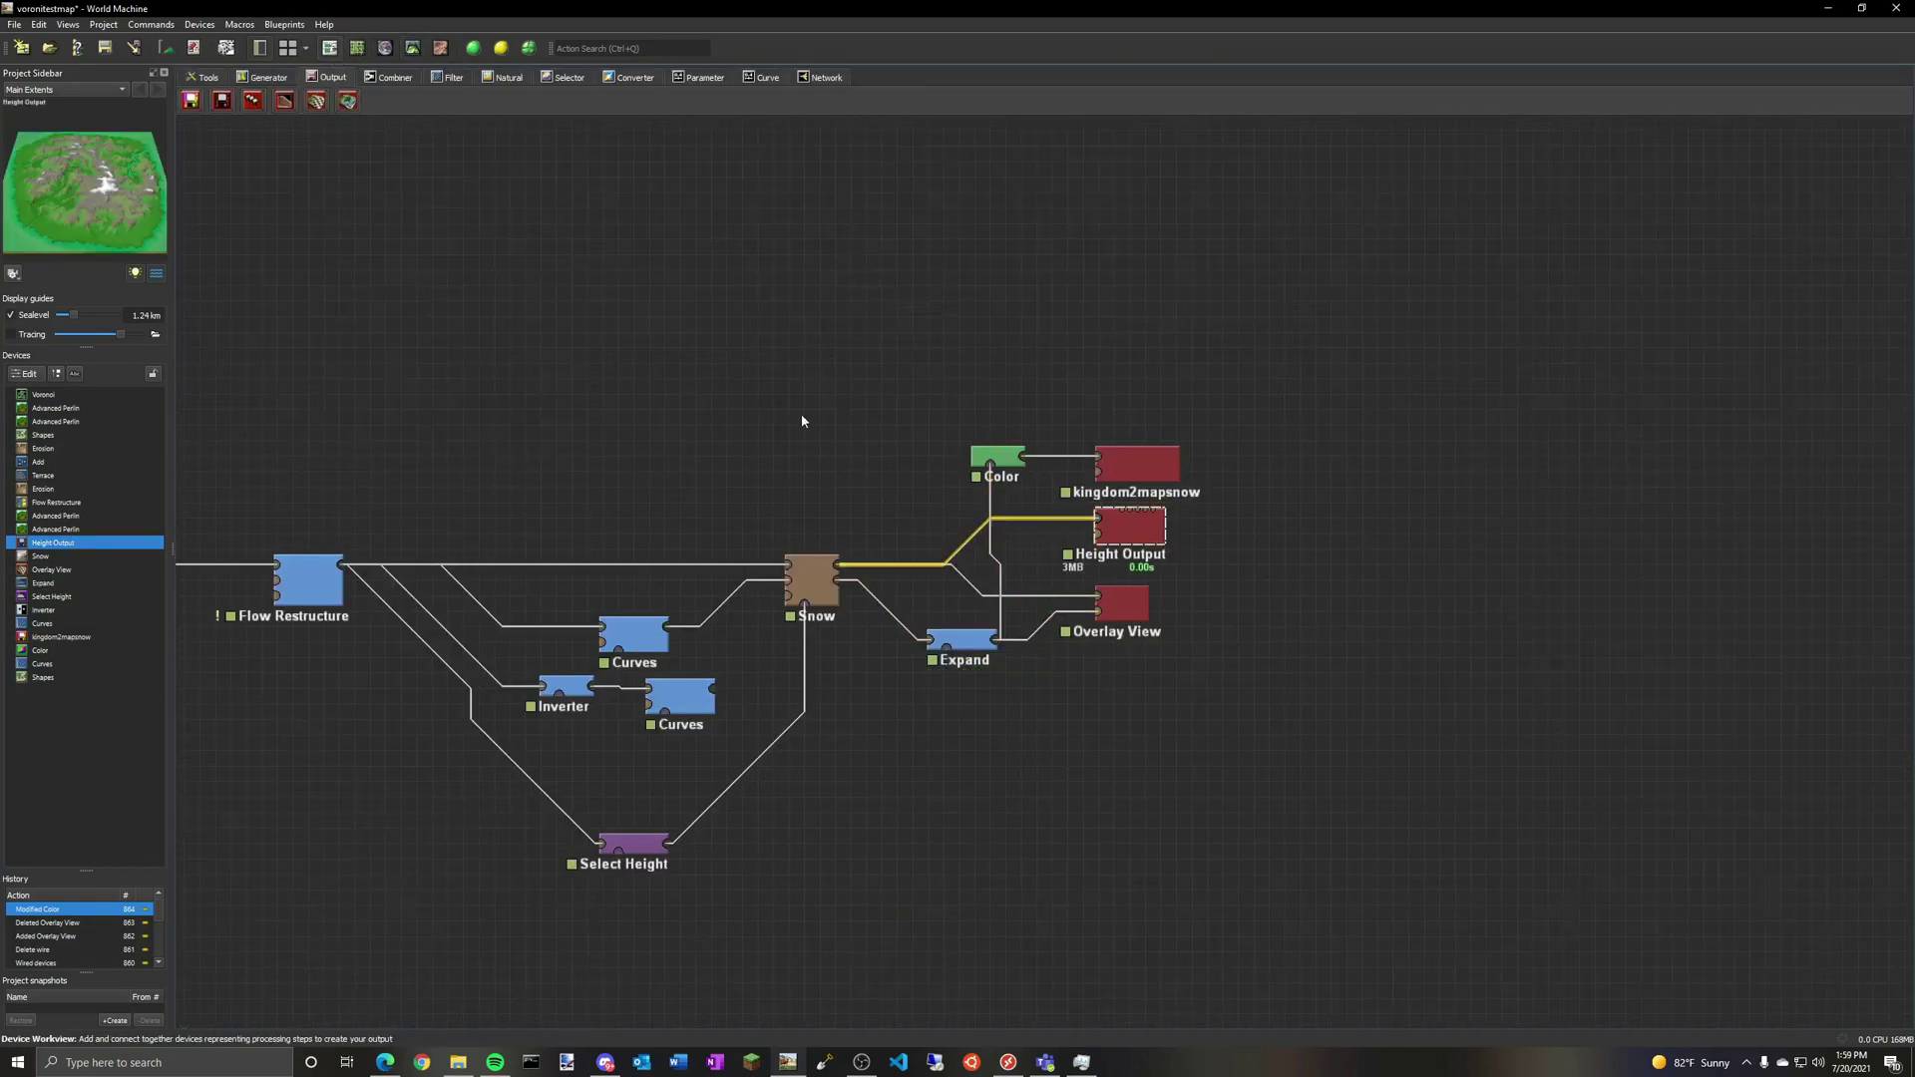
pyautogui.doubleClick(1130, 527)
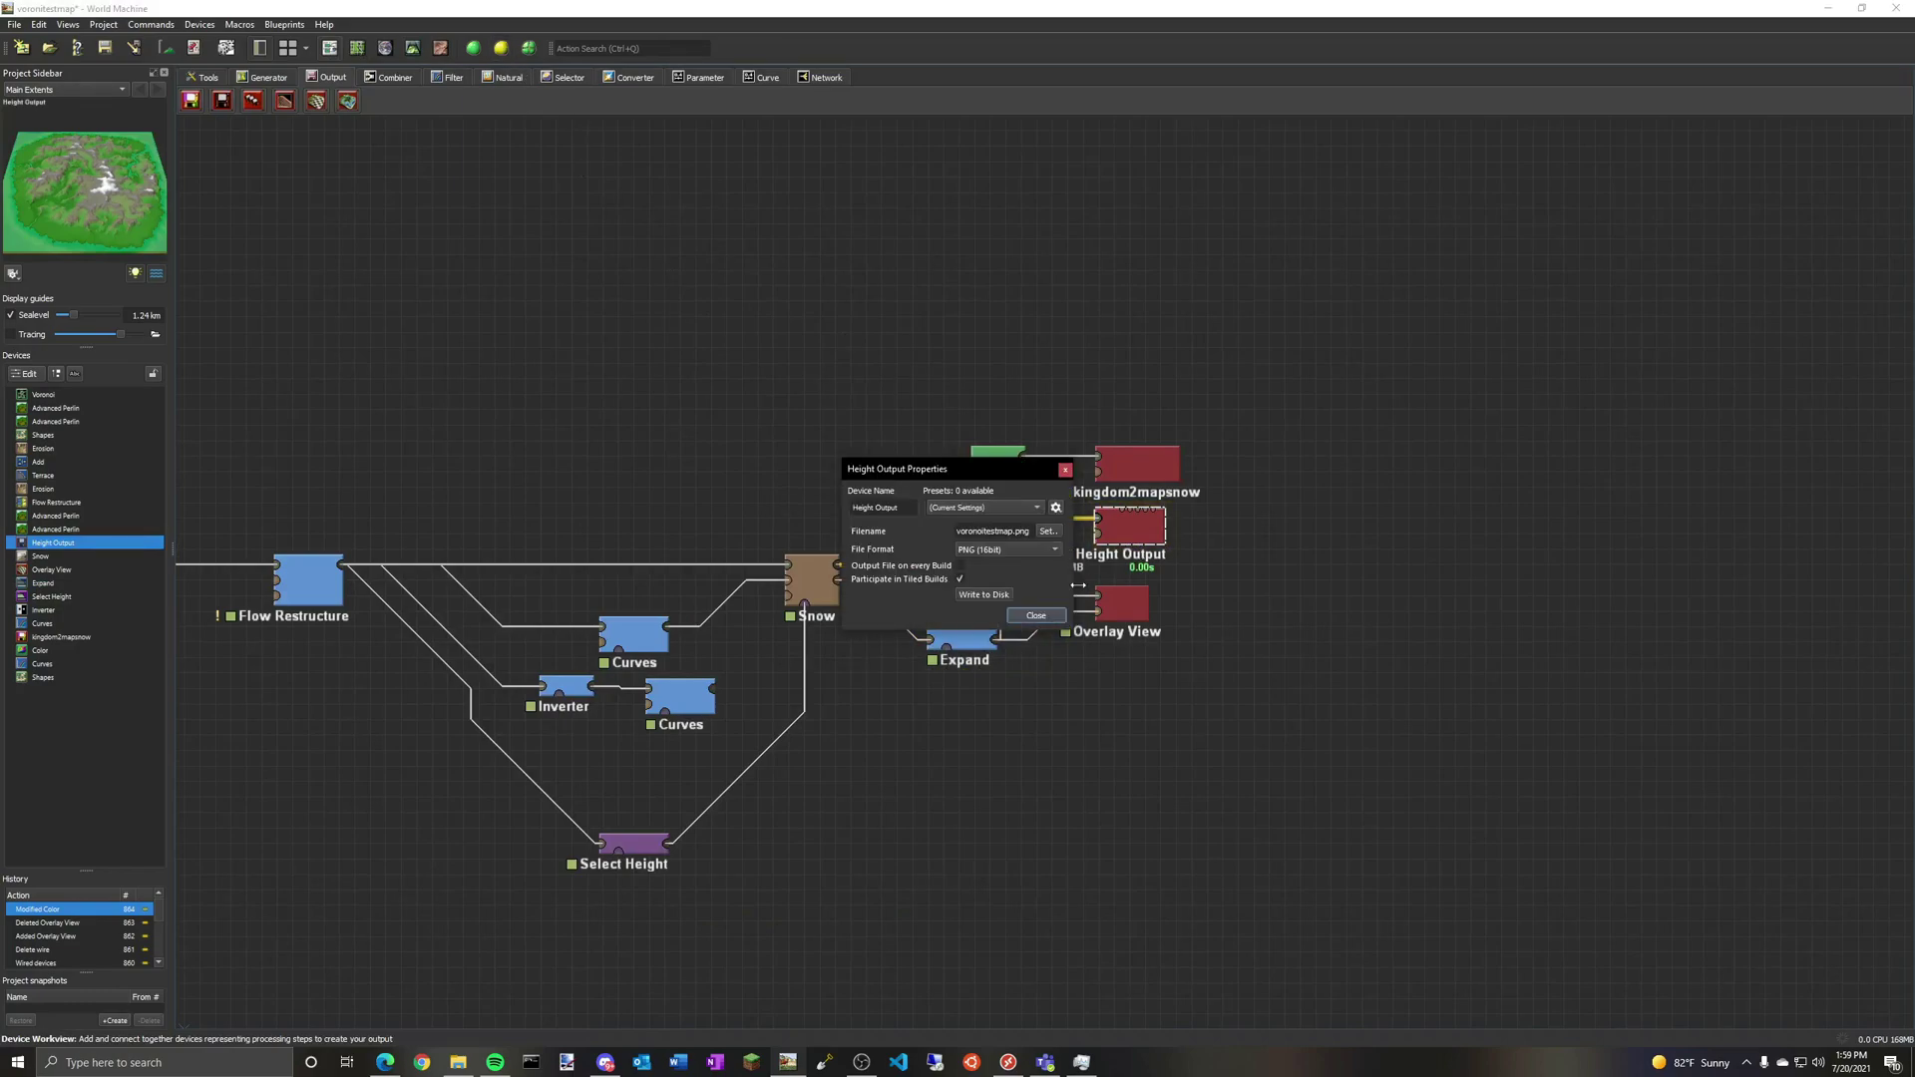
pyautogui.click(1034, 614)
pyautogui.doubleClick(1137, 464)
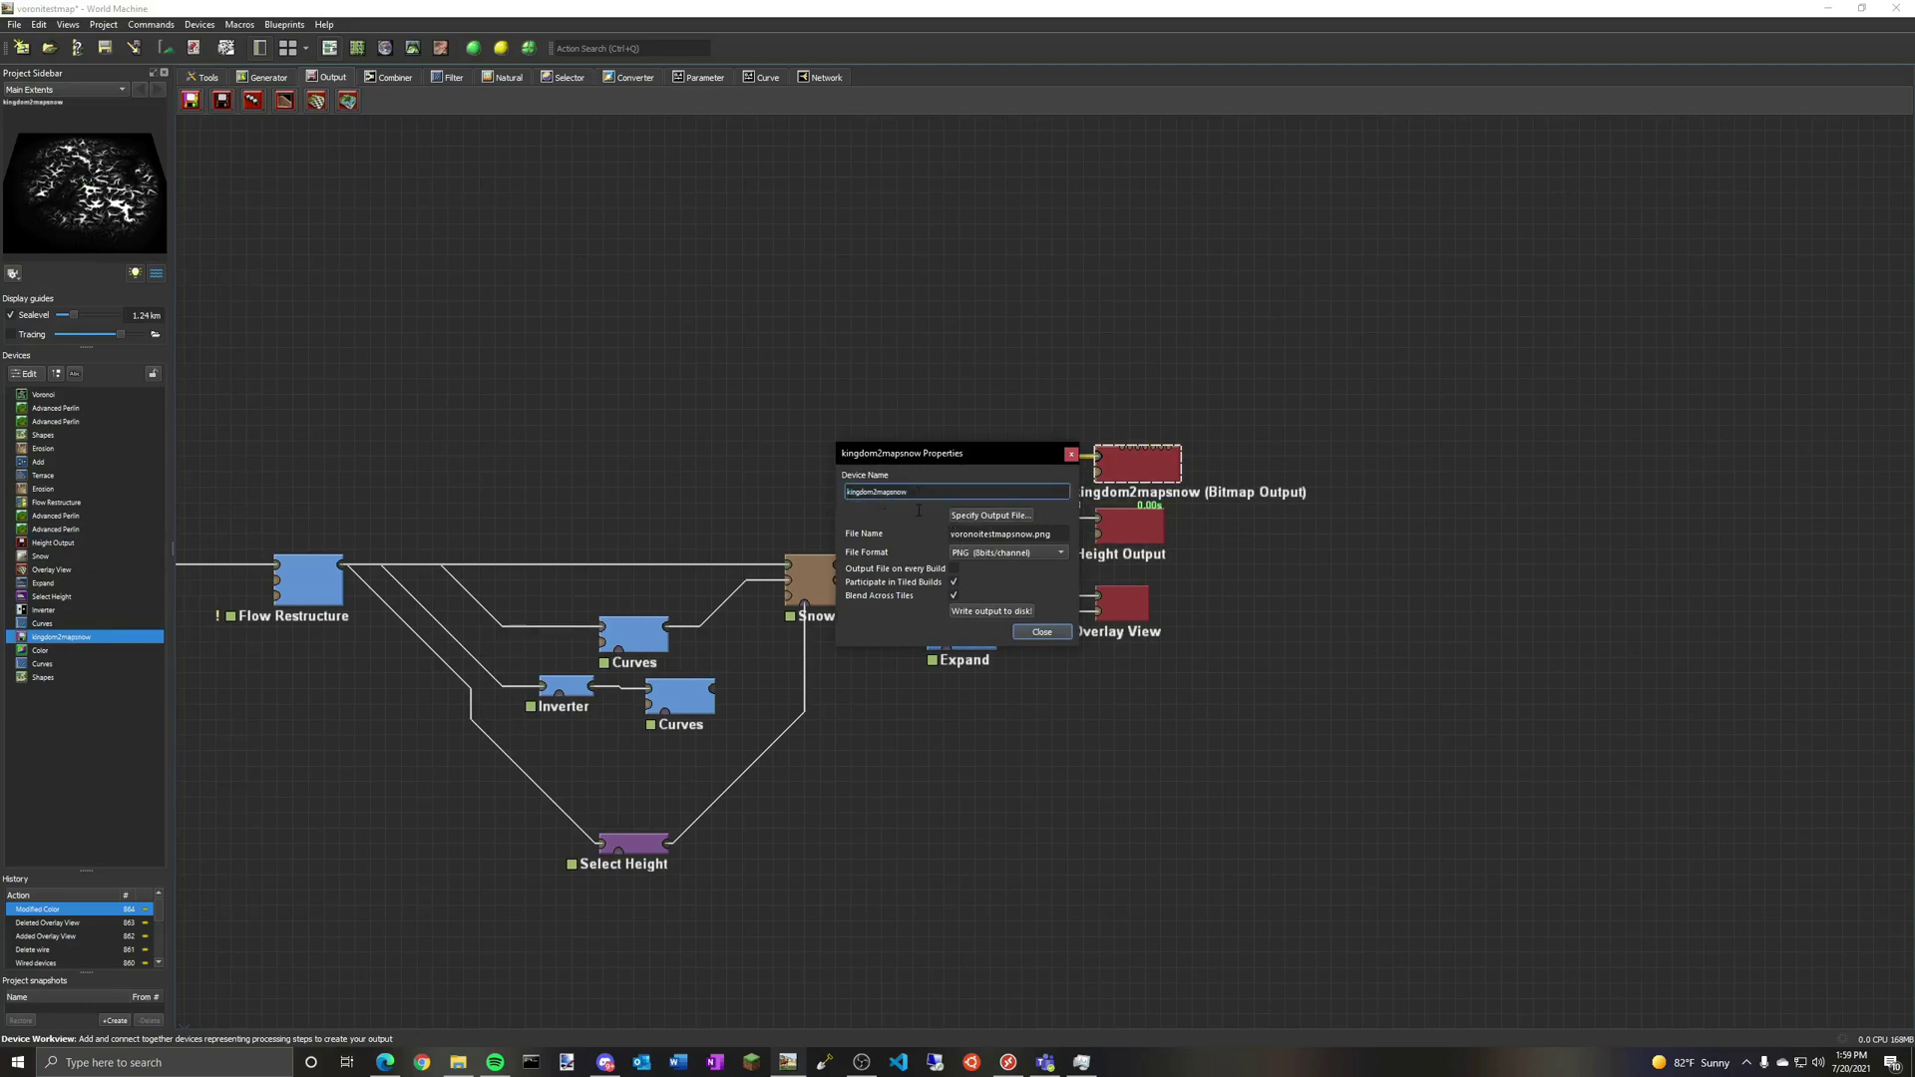
pyautogui.moveTo(959, 534); pyautogui.dragTo(1036, 535)
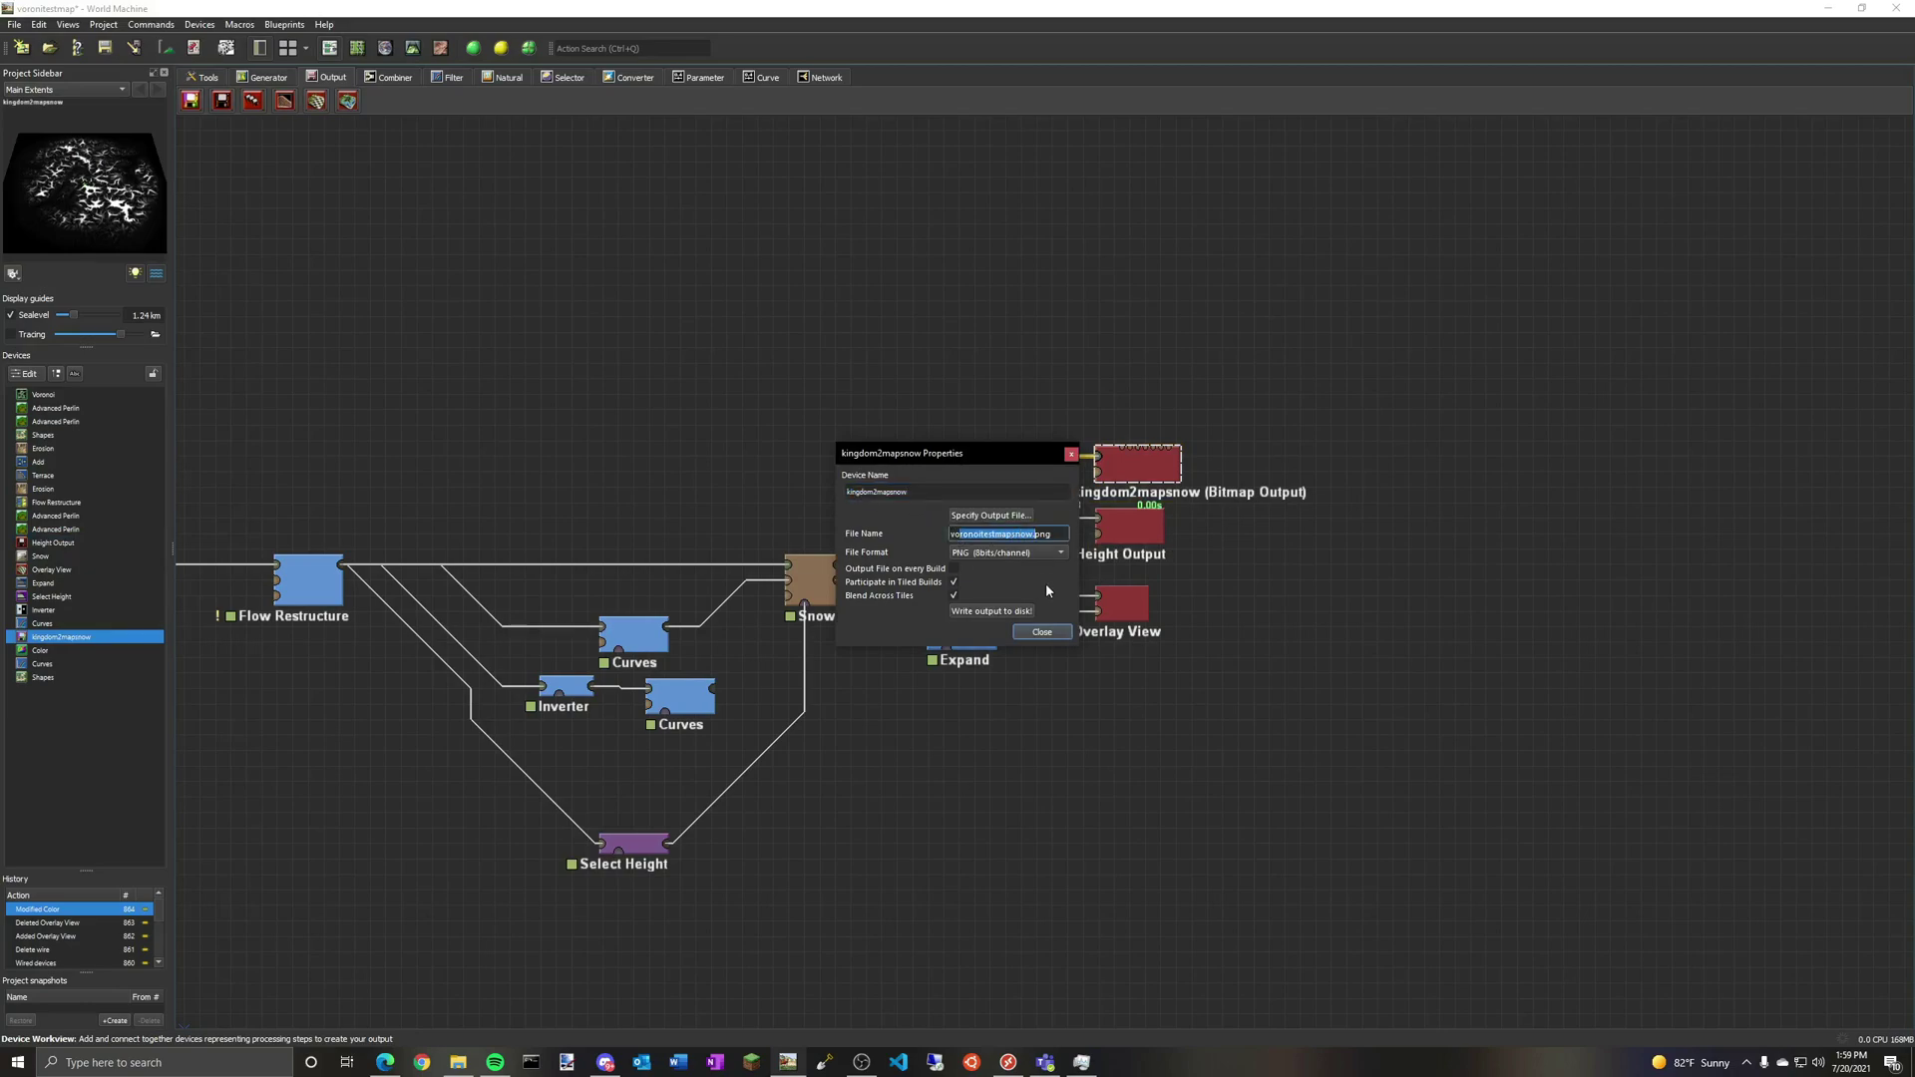
pyautogui.click(1042, 631)
pyautogui.doubleClick(1129, 526)
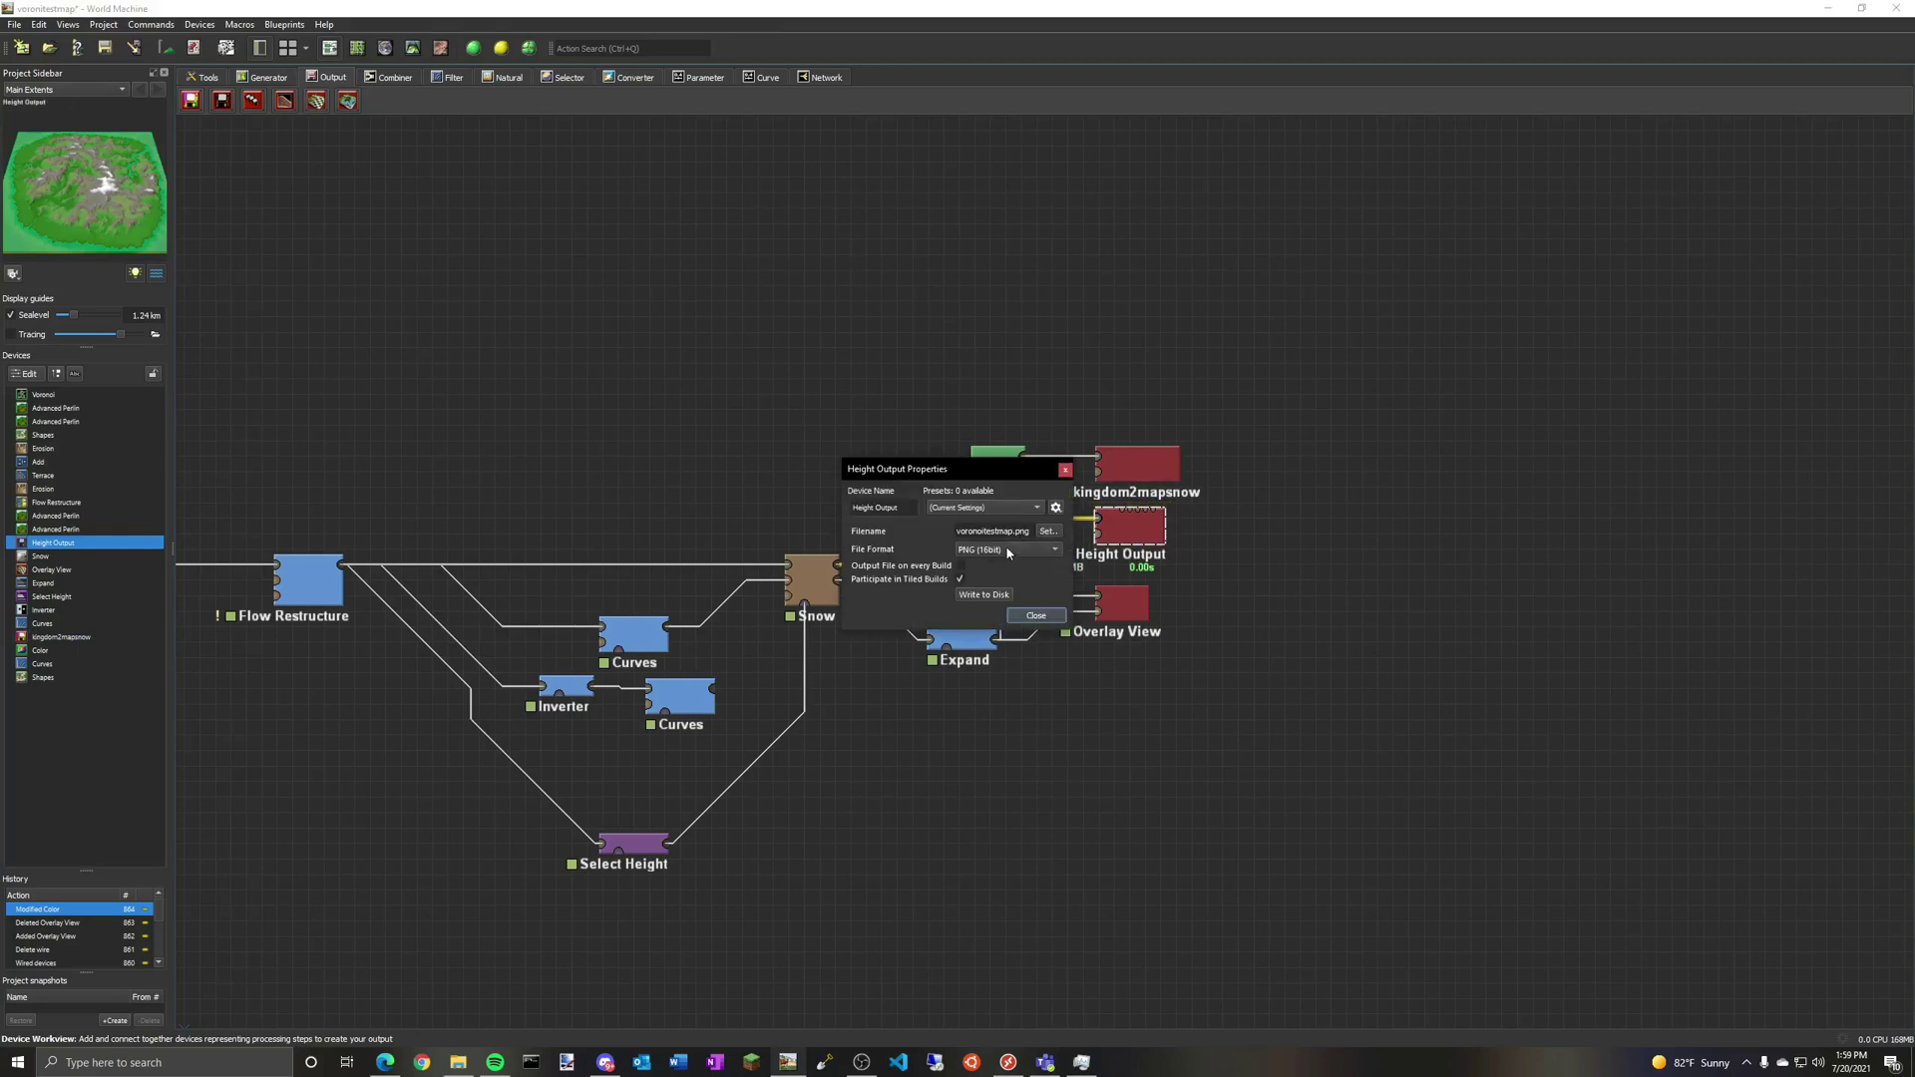
pyautogui.click(1035, 615)
pyautogui.click(1225, 571)
# Step: Review the whole device network, highlighting the Color, Expand and output devices and the Select Height branch feeding Snow
pyautogui.moveTo(604, 593); pyautogui.dragTo(864, 478, button='right')
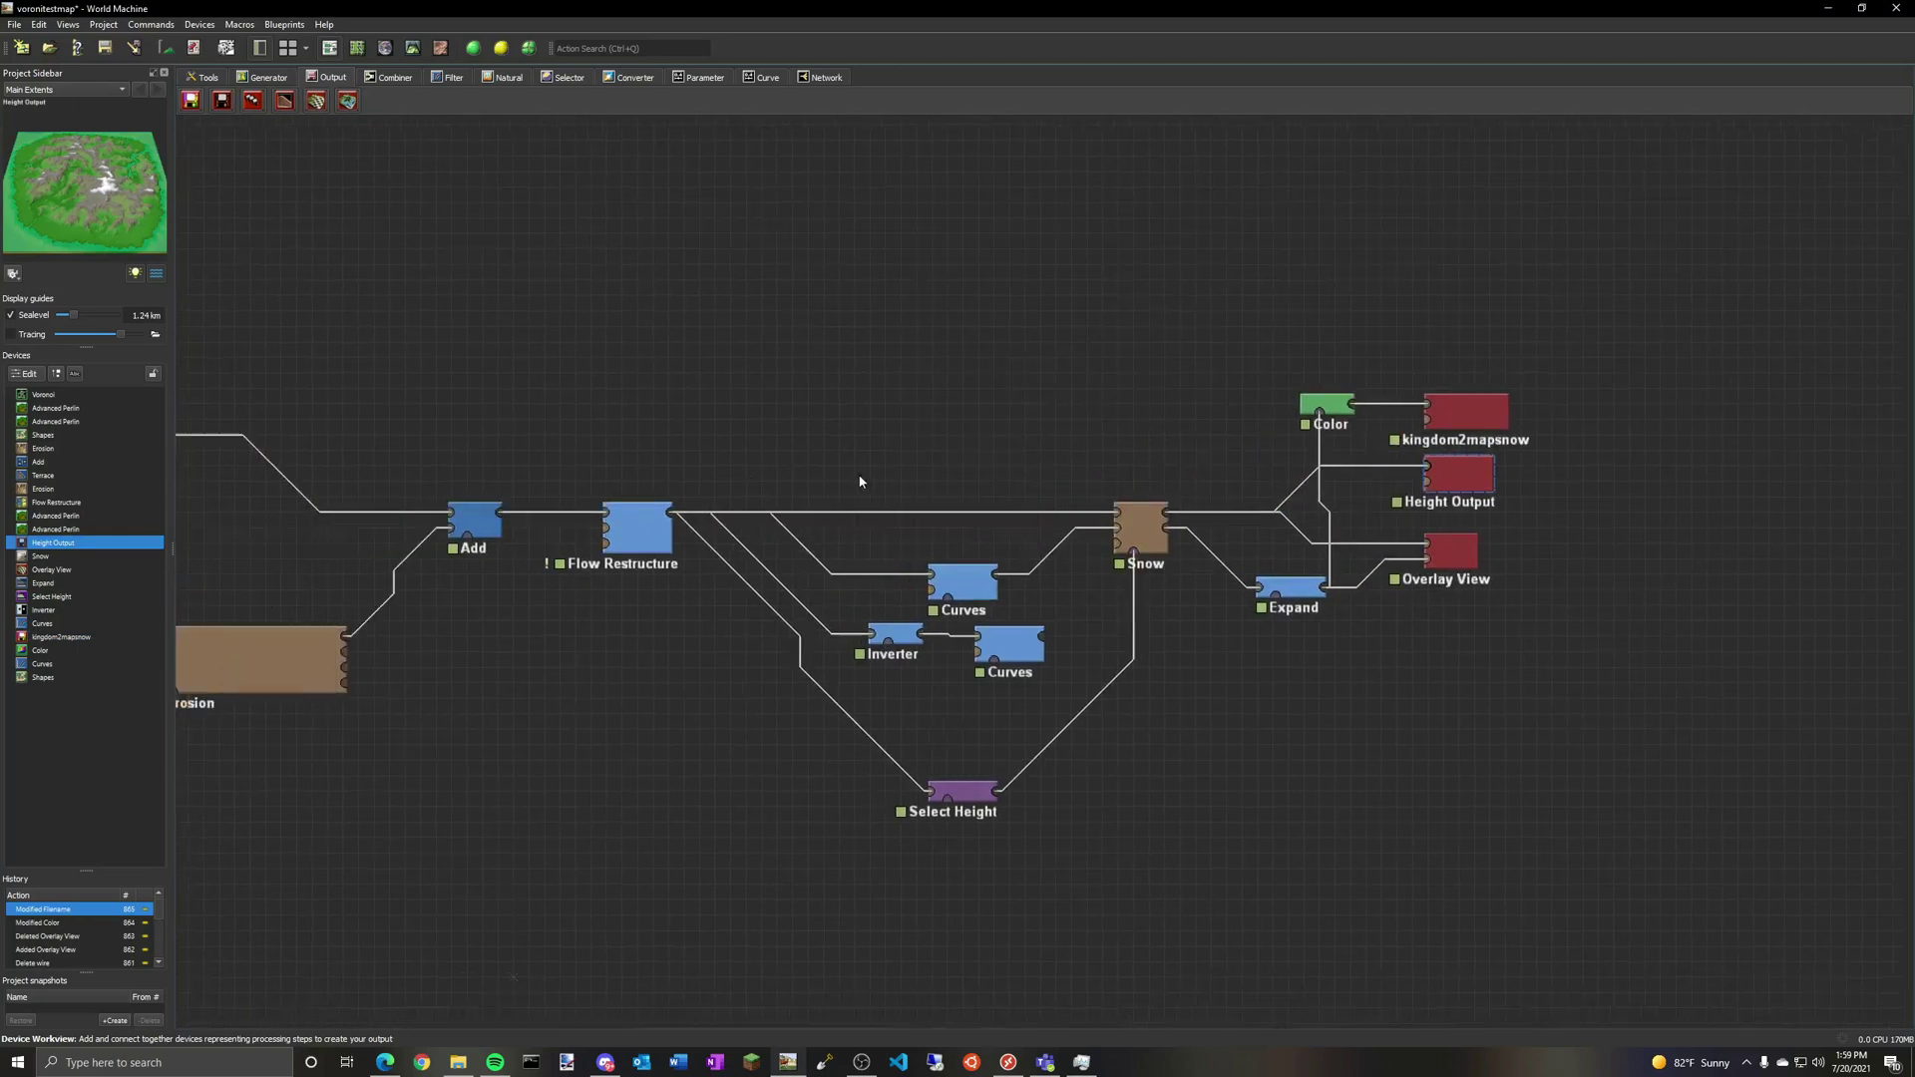
pyautogui.scroll(-5, 1038, 478)
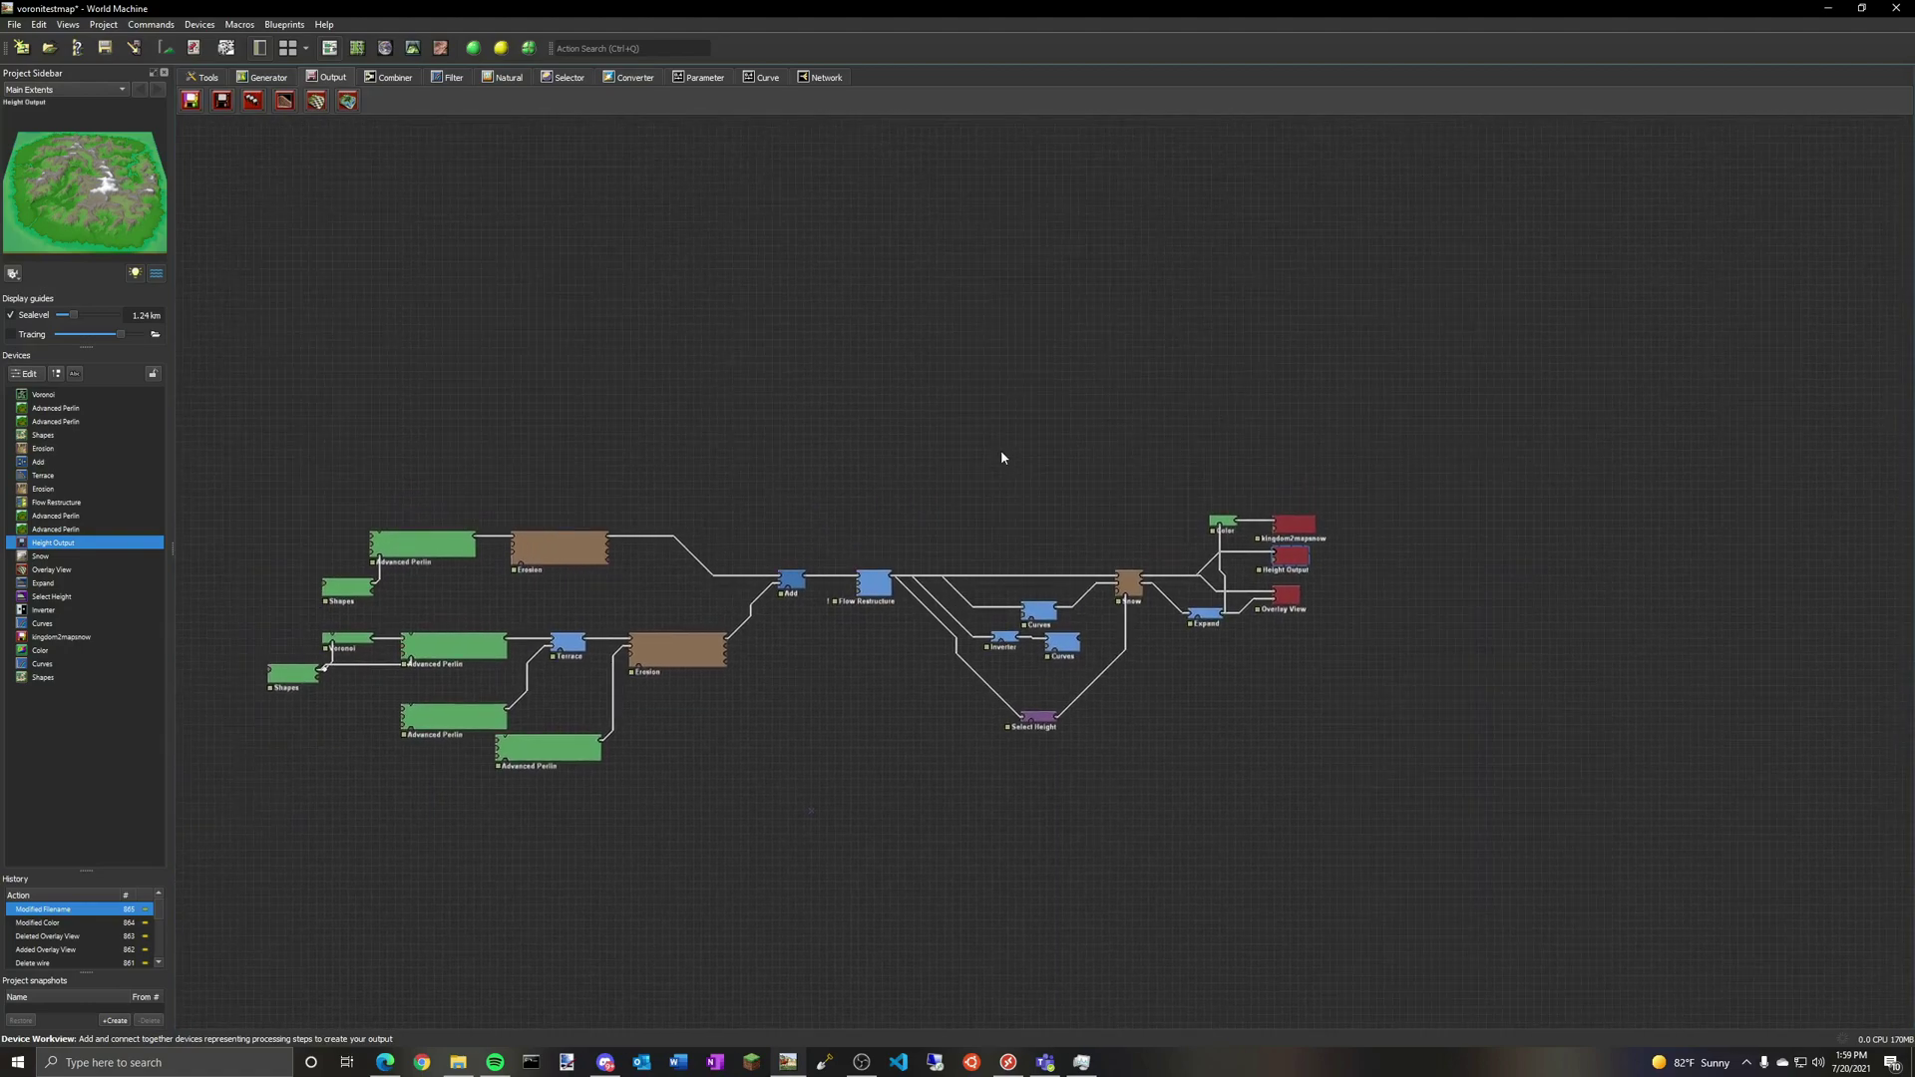
pyautogui.scroll(3, 1299, 566)
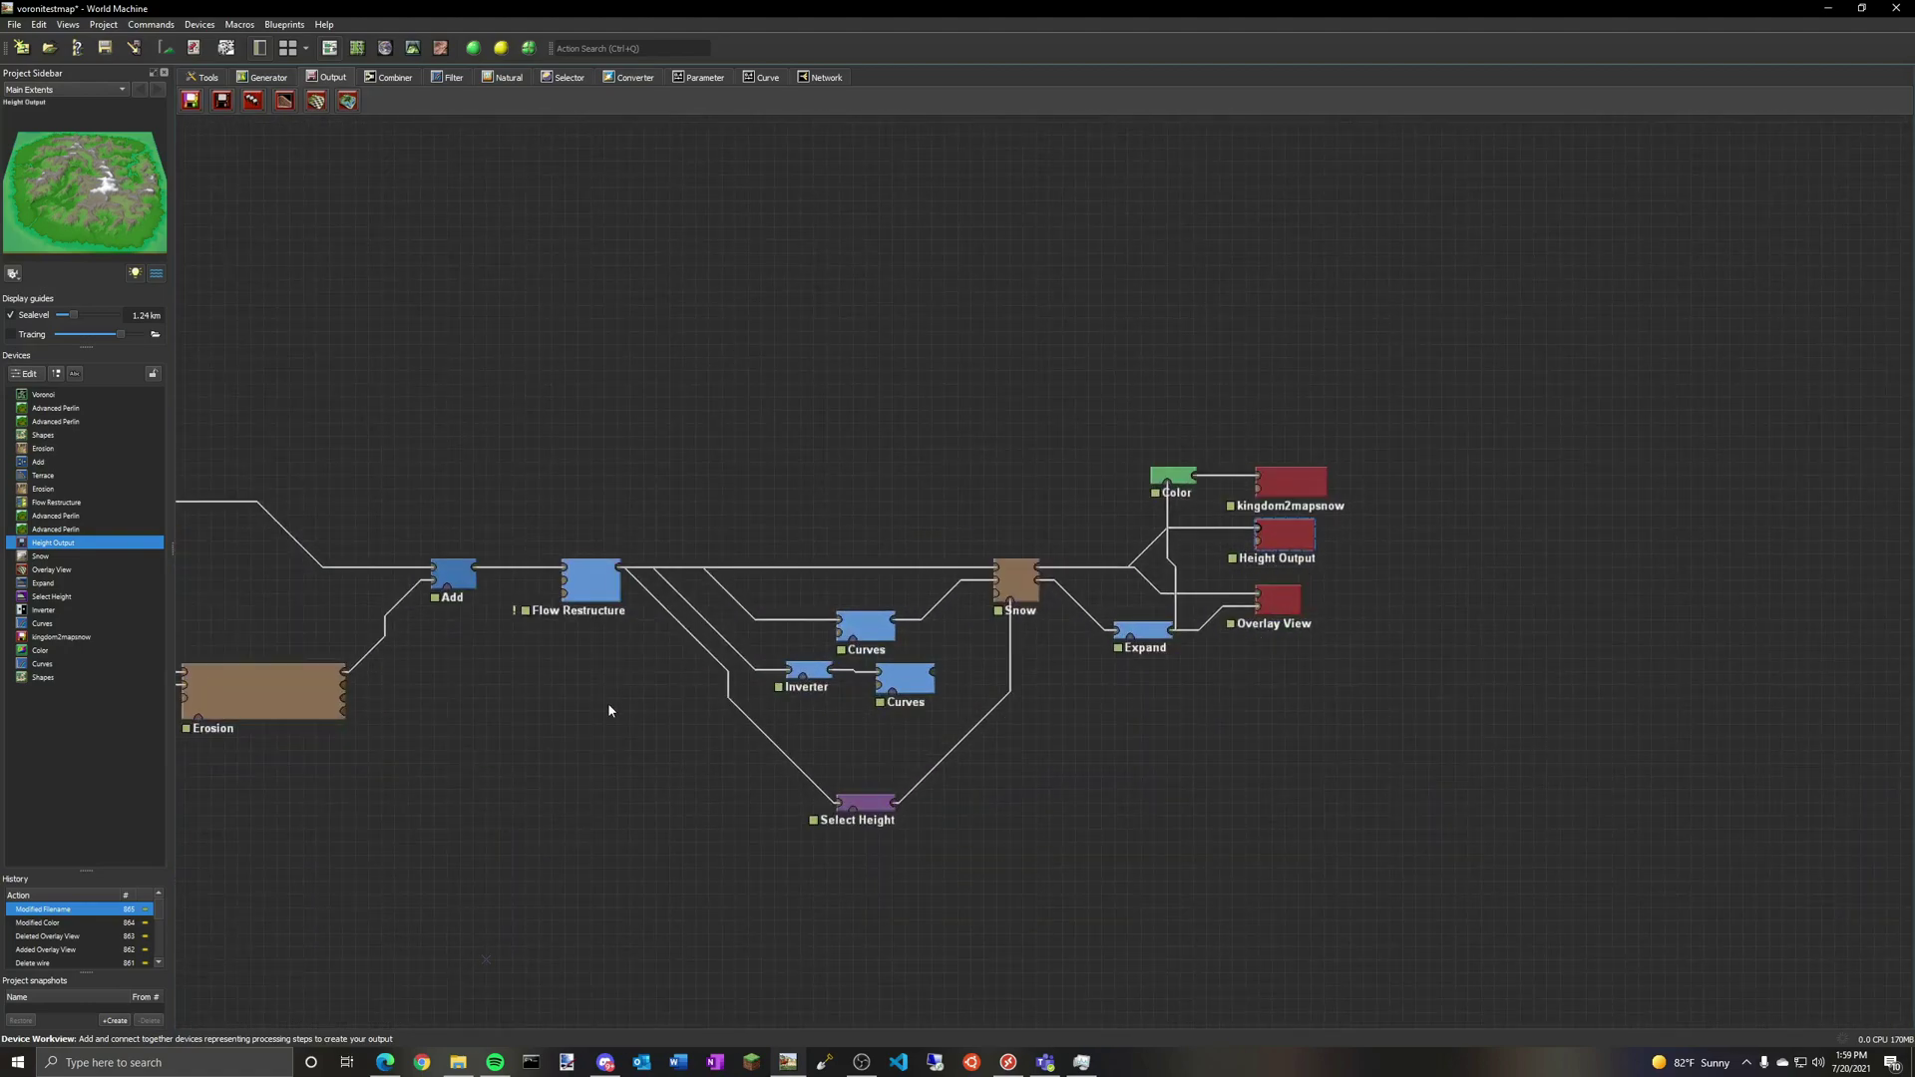
pyautogui.moveTo(609, 710); pyautogui.dragTo(346, 654, button='right')
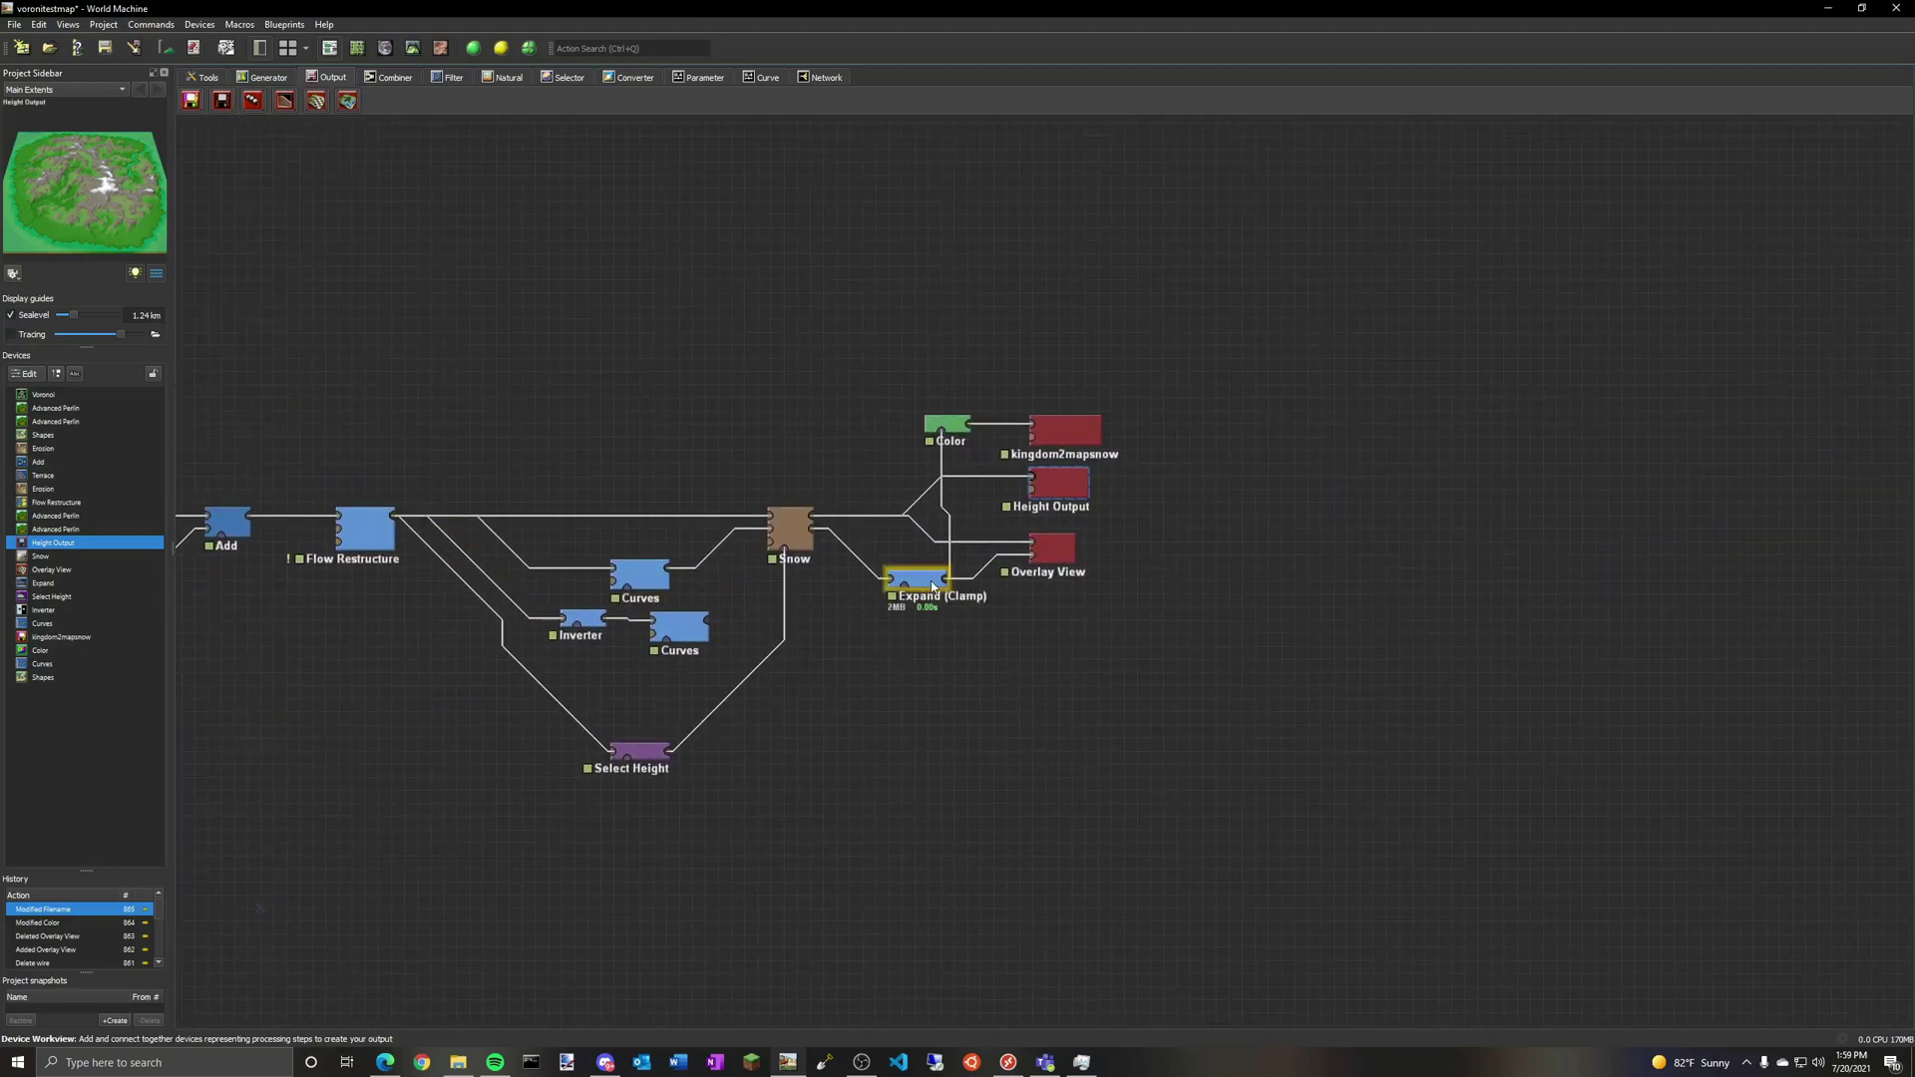
pyautogui.click(953, 429)
pyautogui.moveTo(813, 338); pyautogui.dragTo(1201, 664)
pyautogui.click(1021, 669)
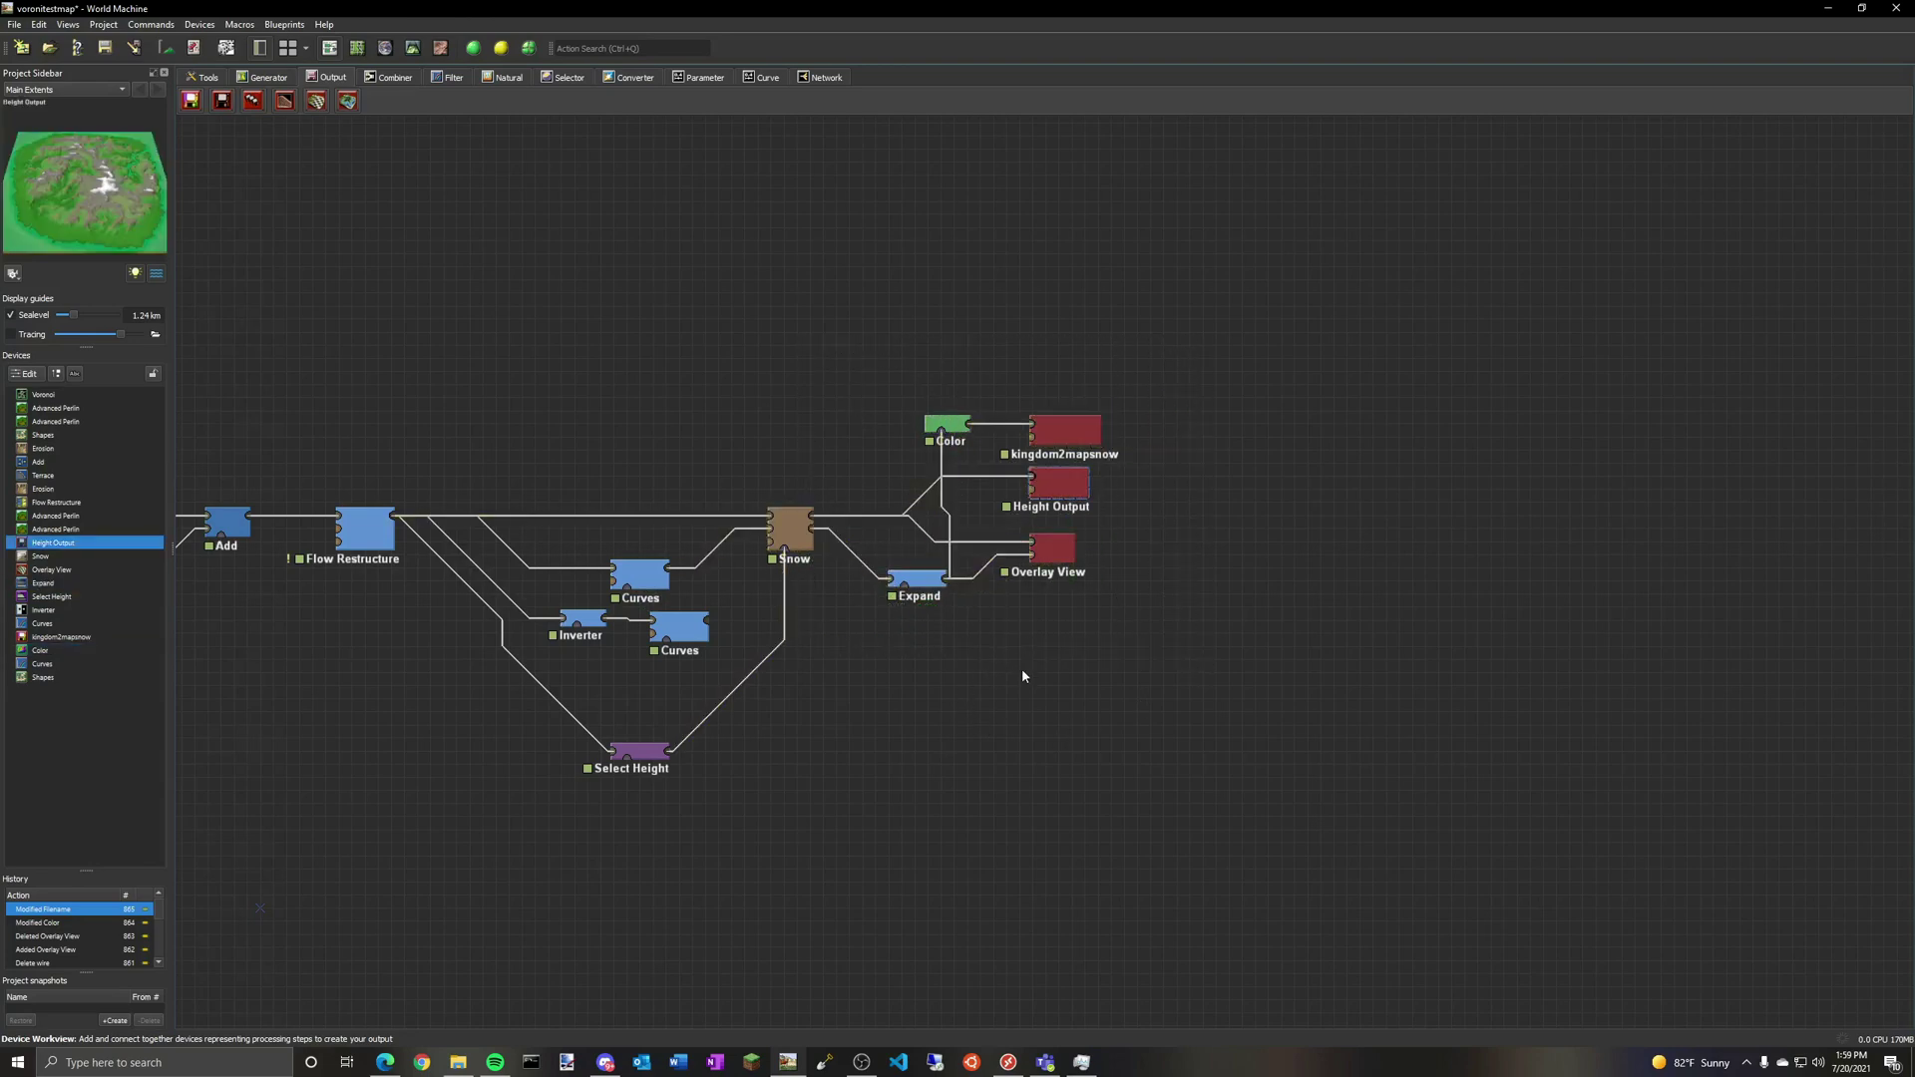
pyautogui.moveTo(830, 358); pyautogui.dragTo(1214, 690)
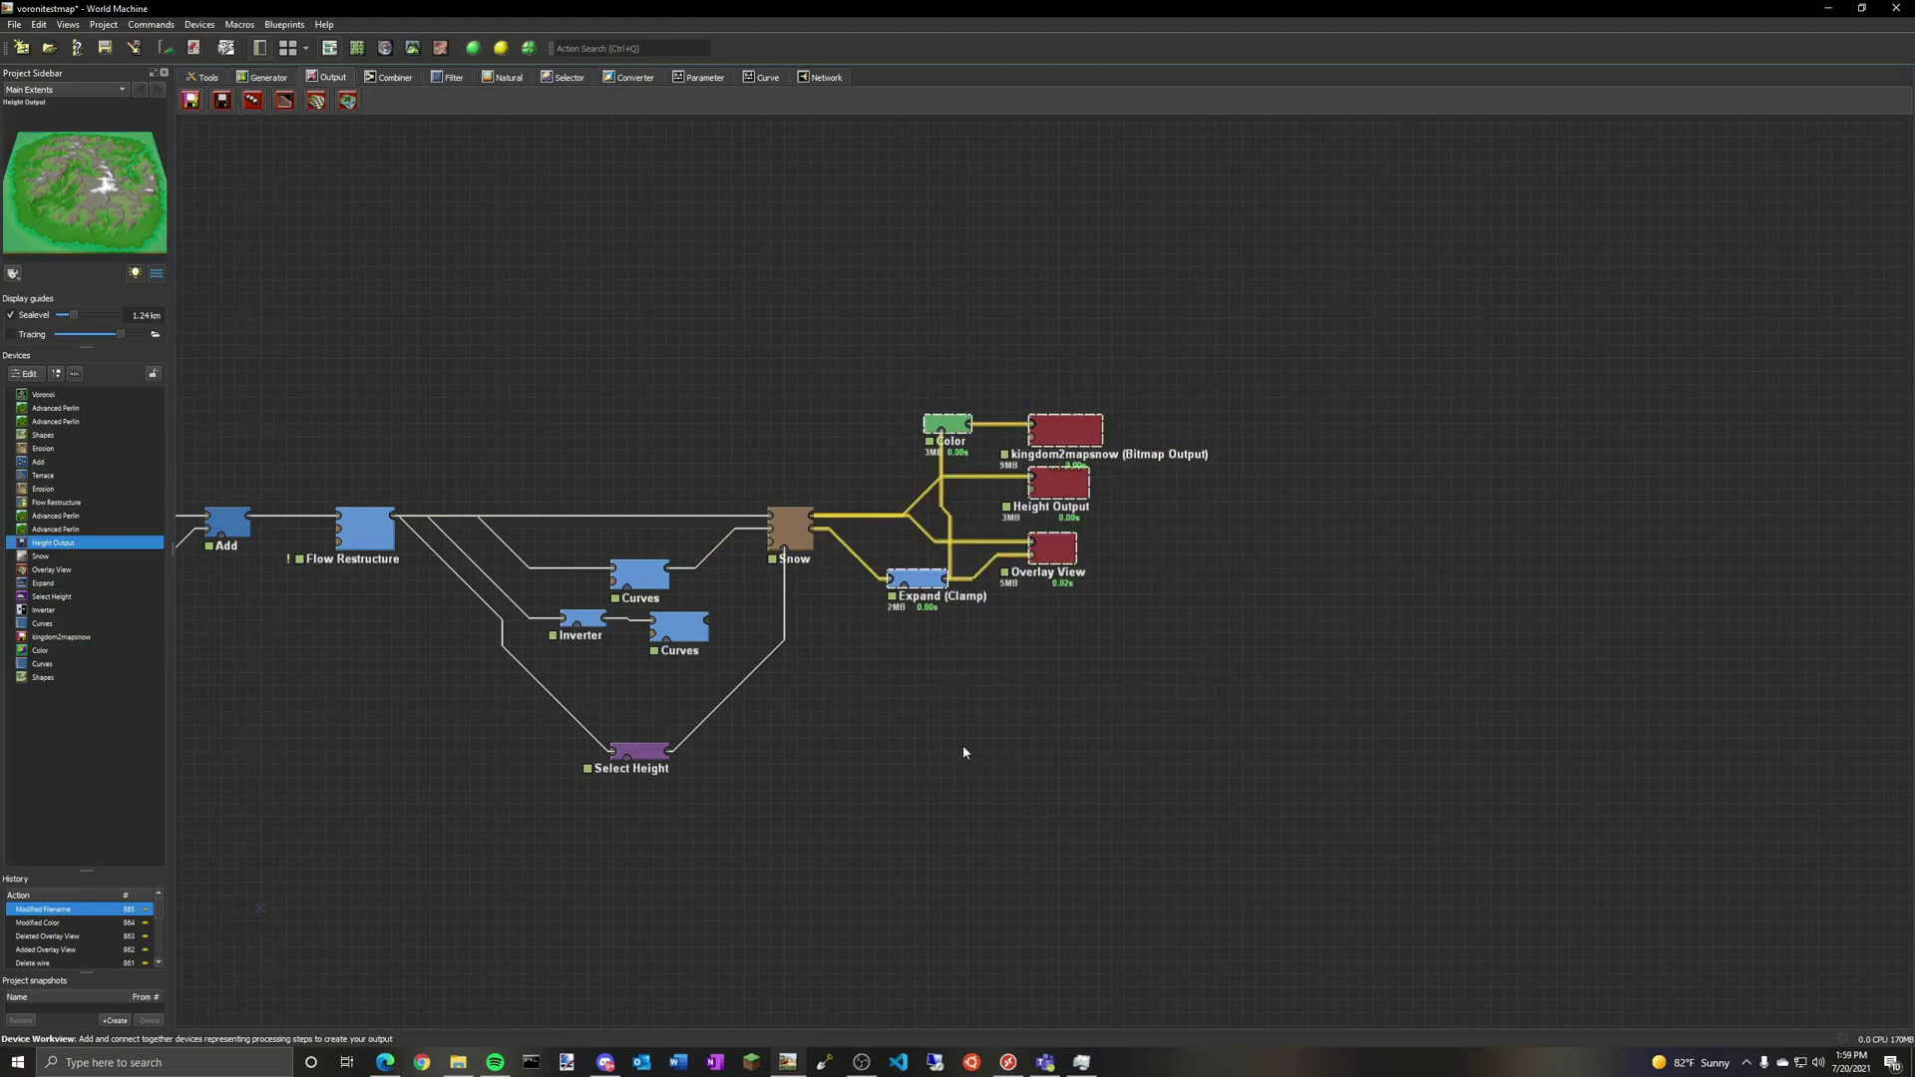
pyautogui.click(783, 664)
pyautogui.moveTo(755, 377); pyautogui.dragTo(470, 901)
pyautogui.click(565, 907)
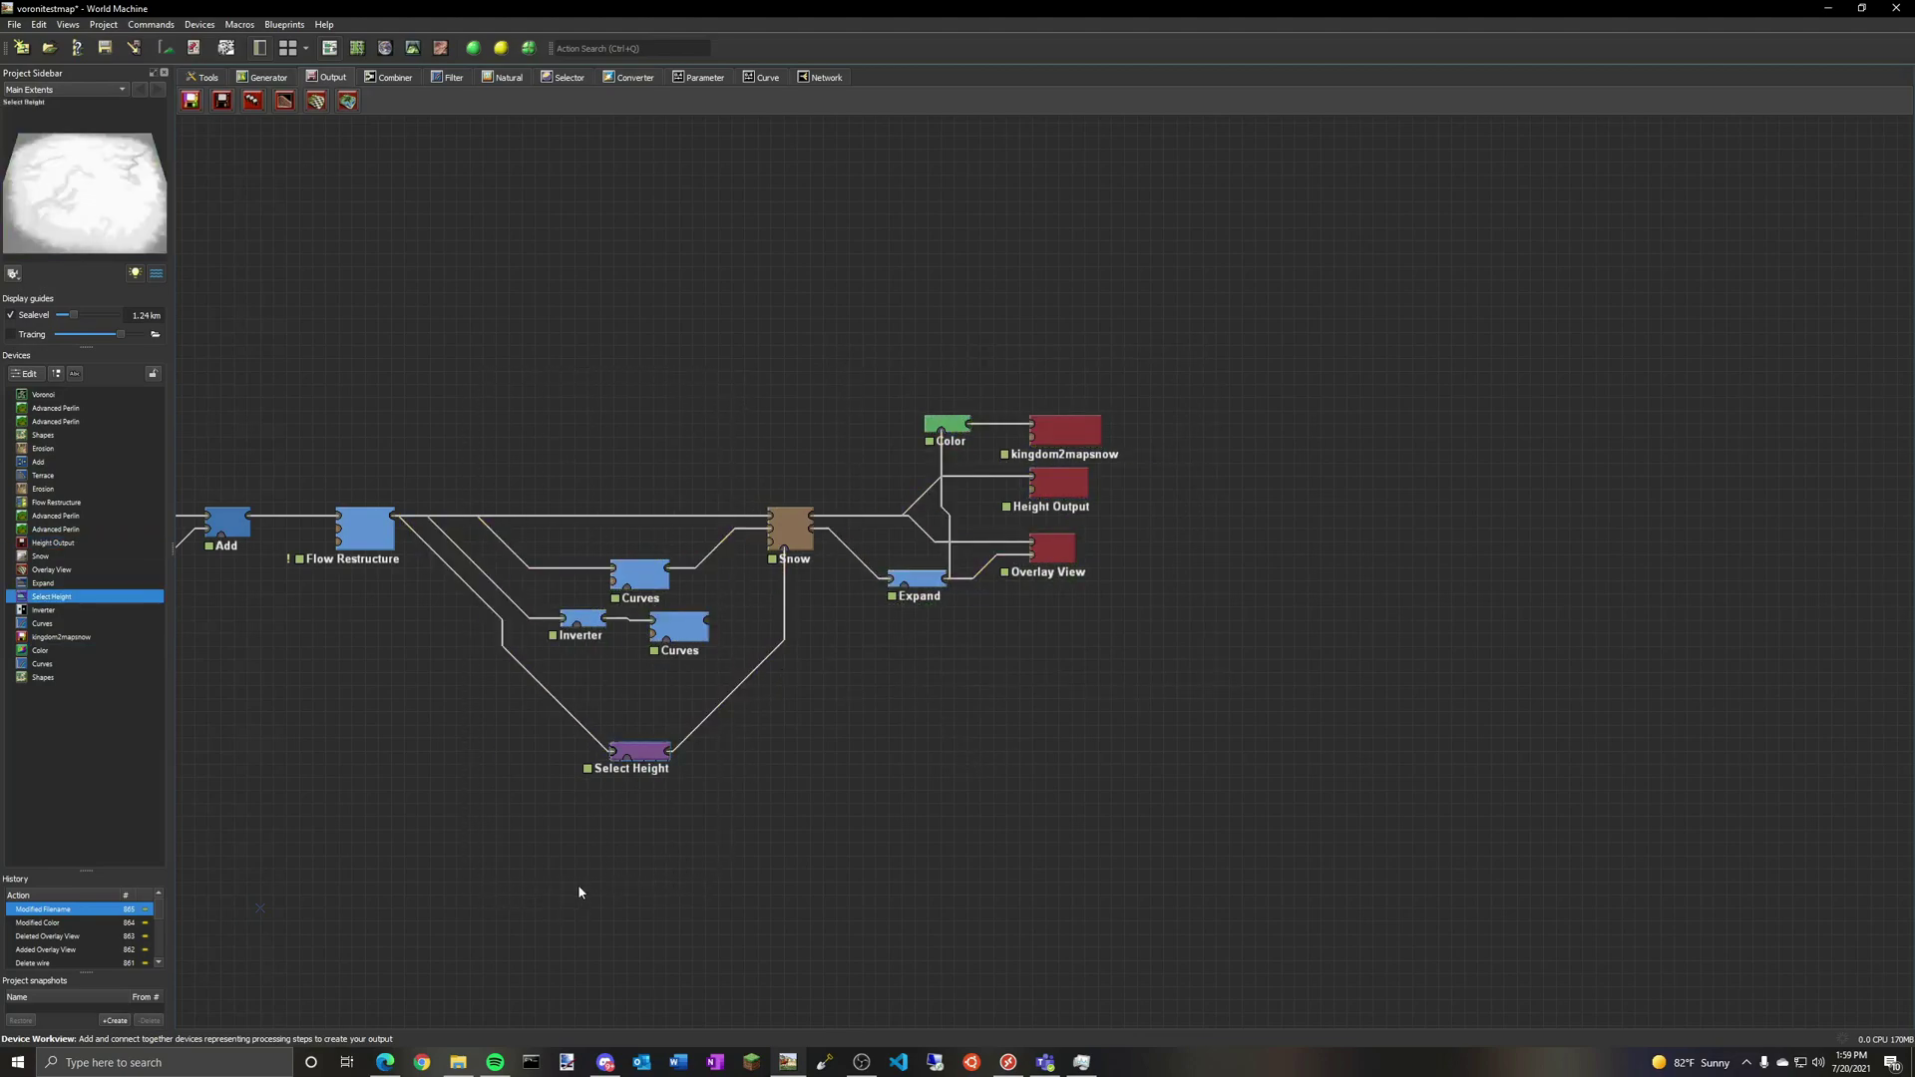
# Step: Run a normal build of the Main Extents terrain and dismiss the build report
pyautogui.moveTo(582, 889); pyautogui.dragTo(994, 827, button='right')
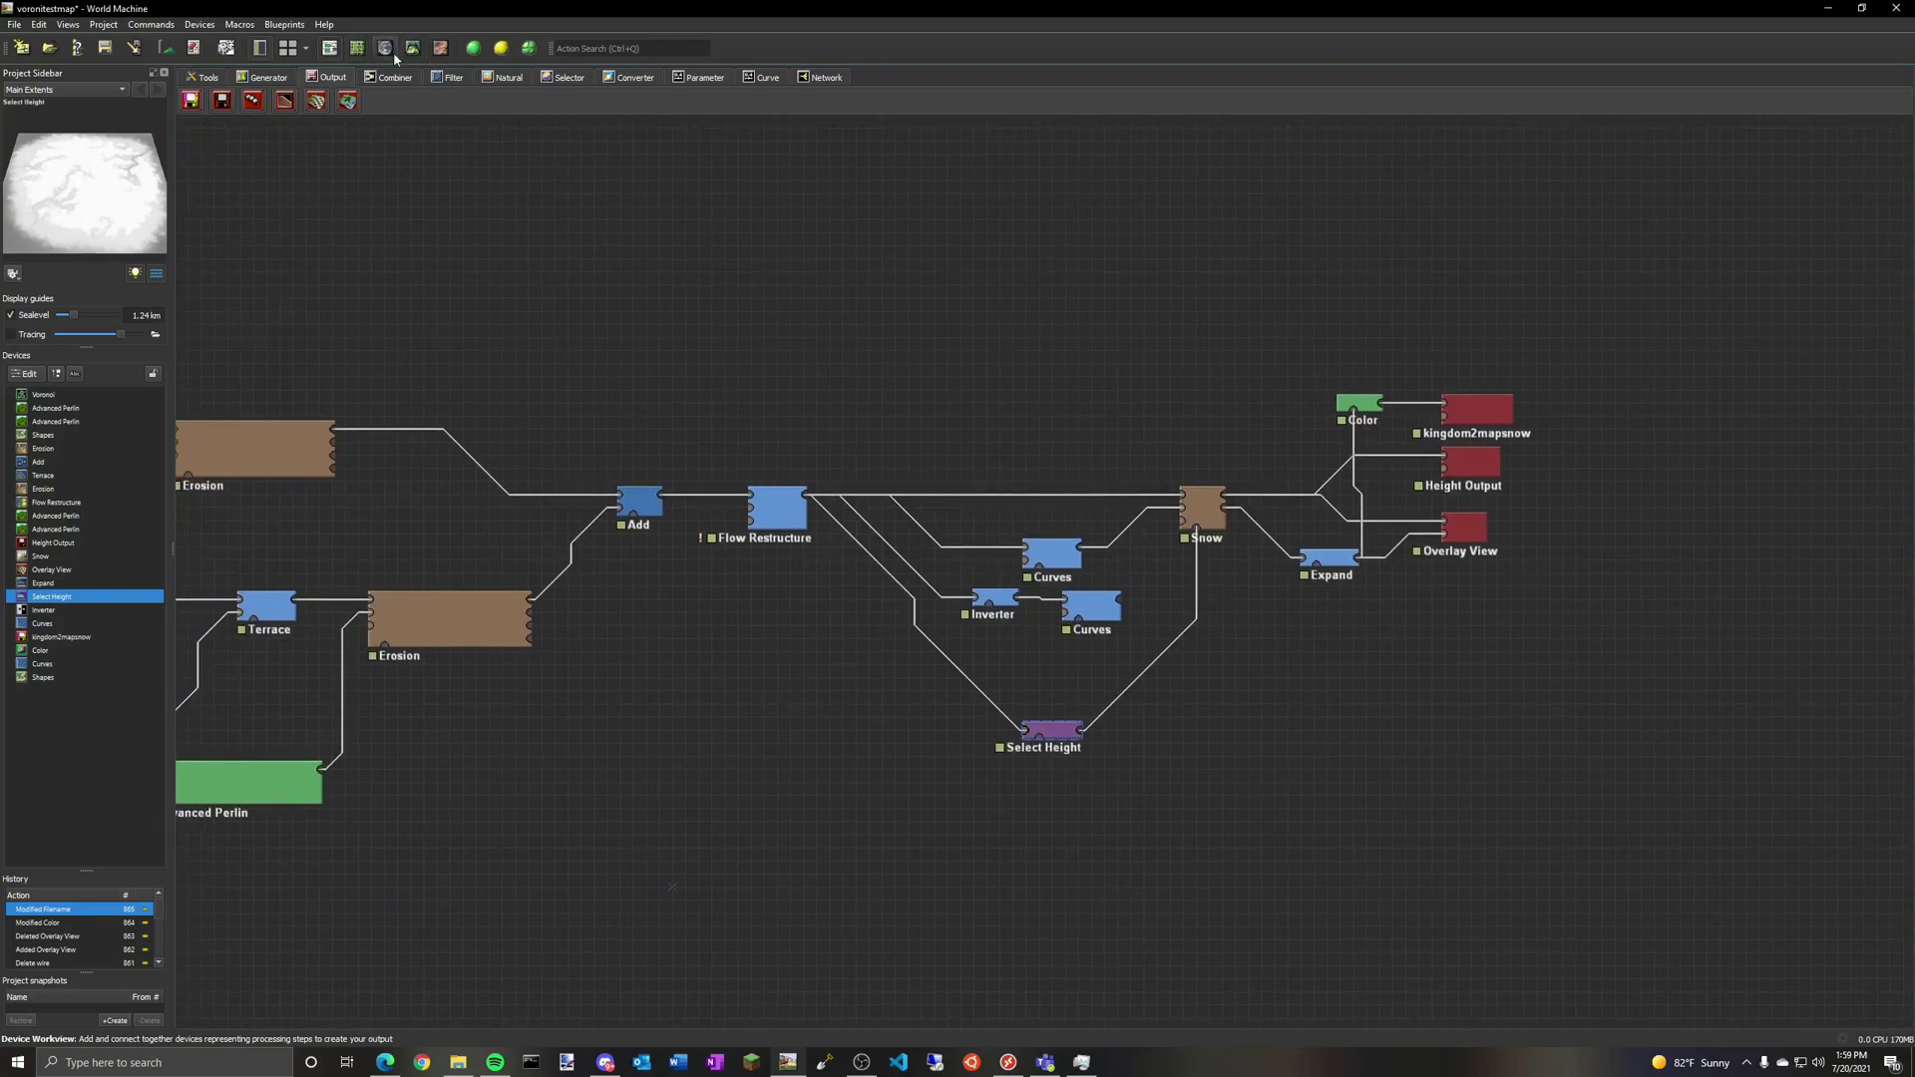
pyautogui.click(473, 48)
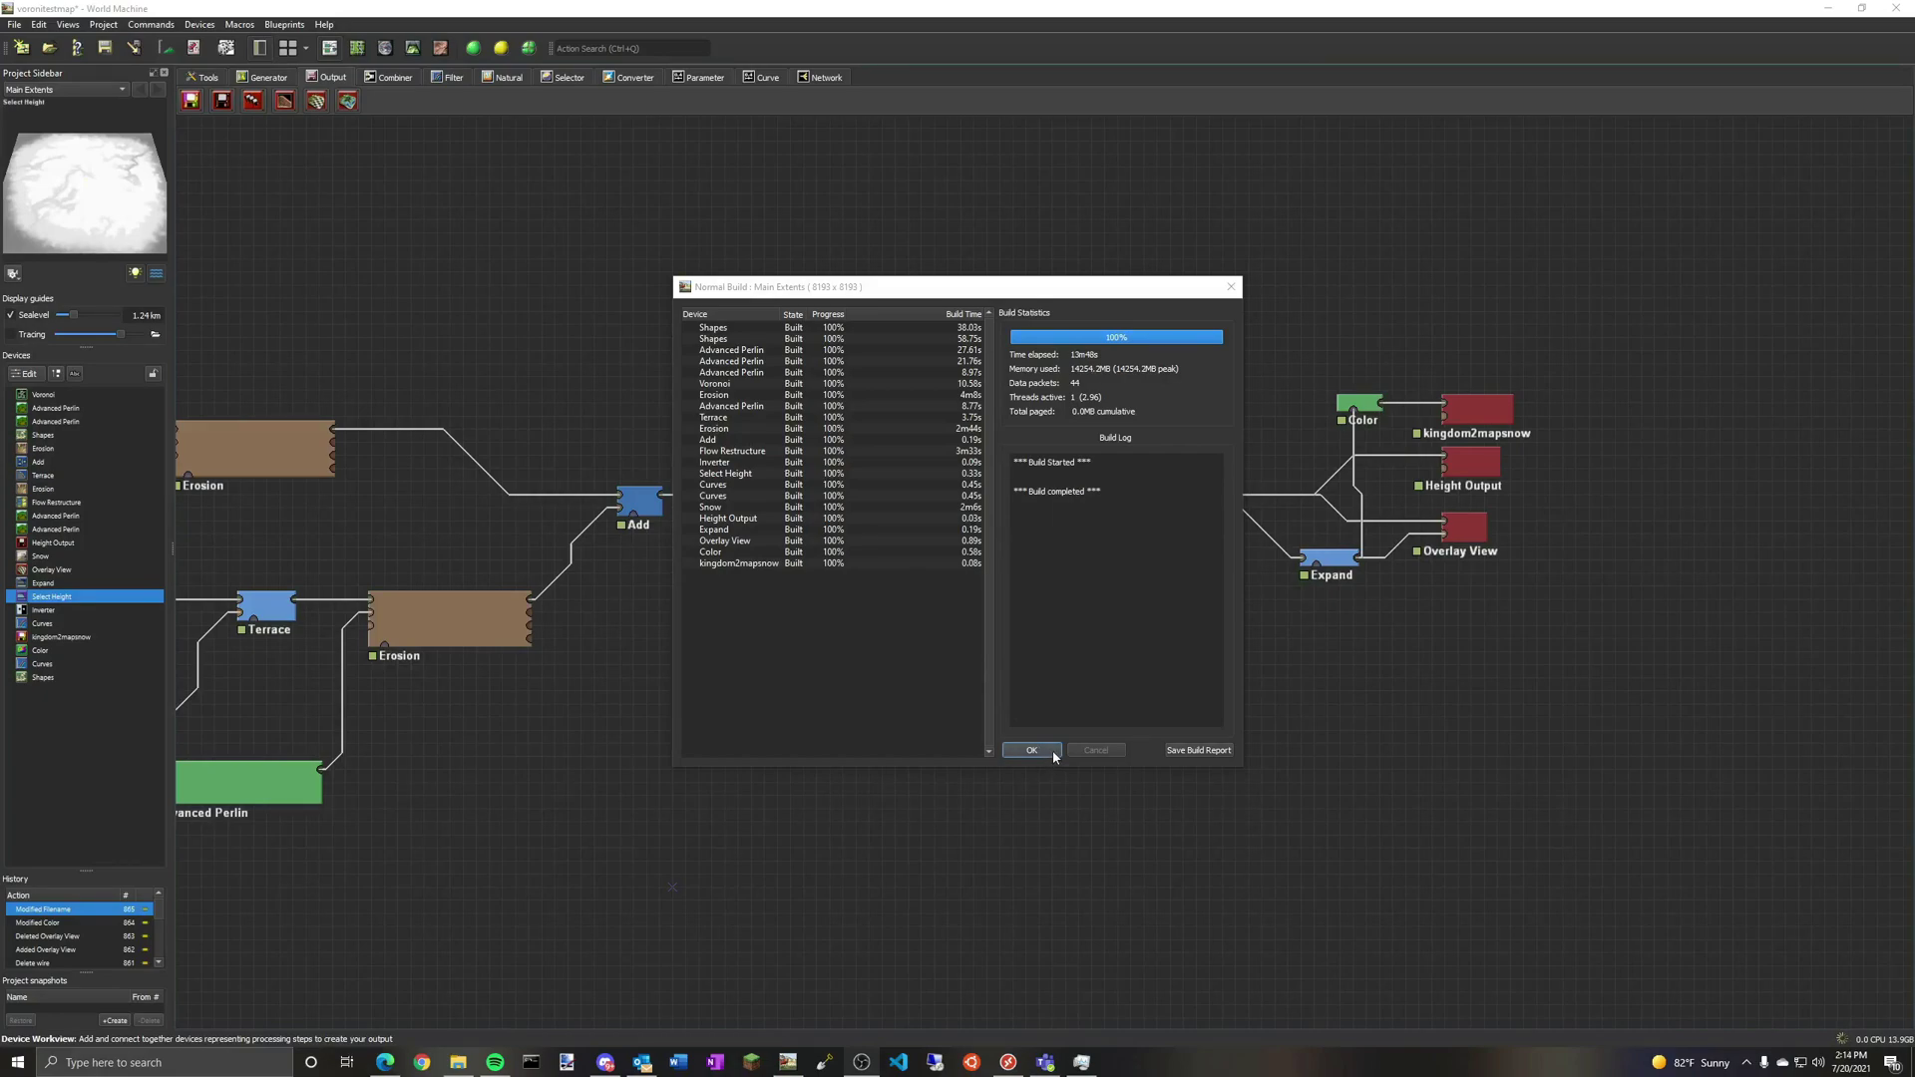
pyautogui.click(1049, 755)
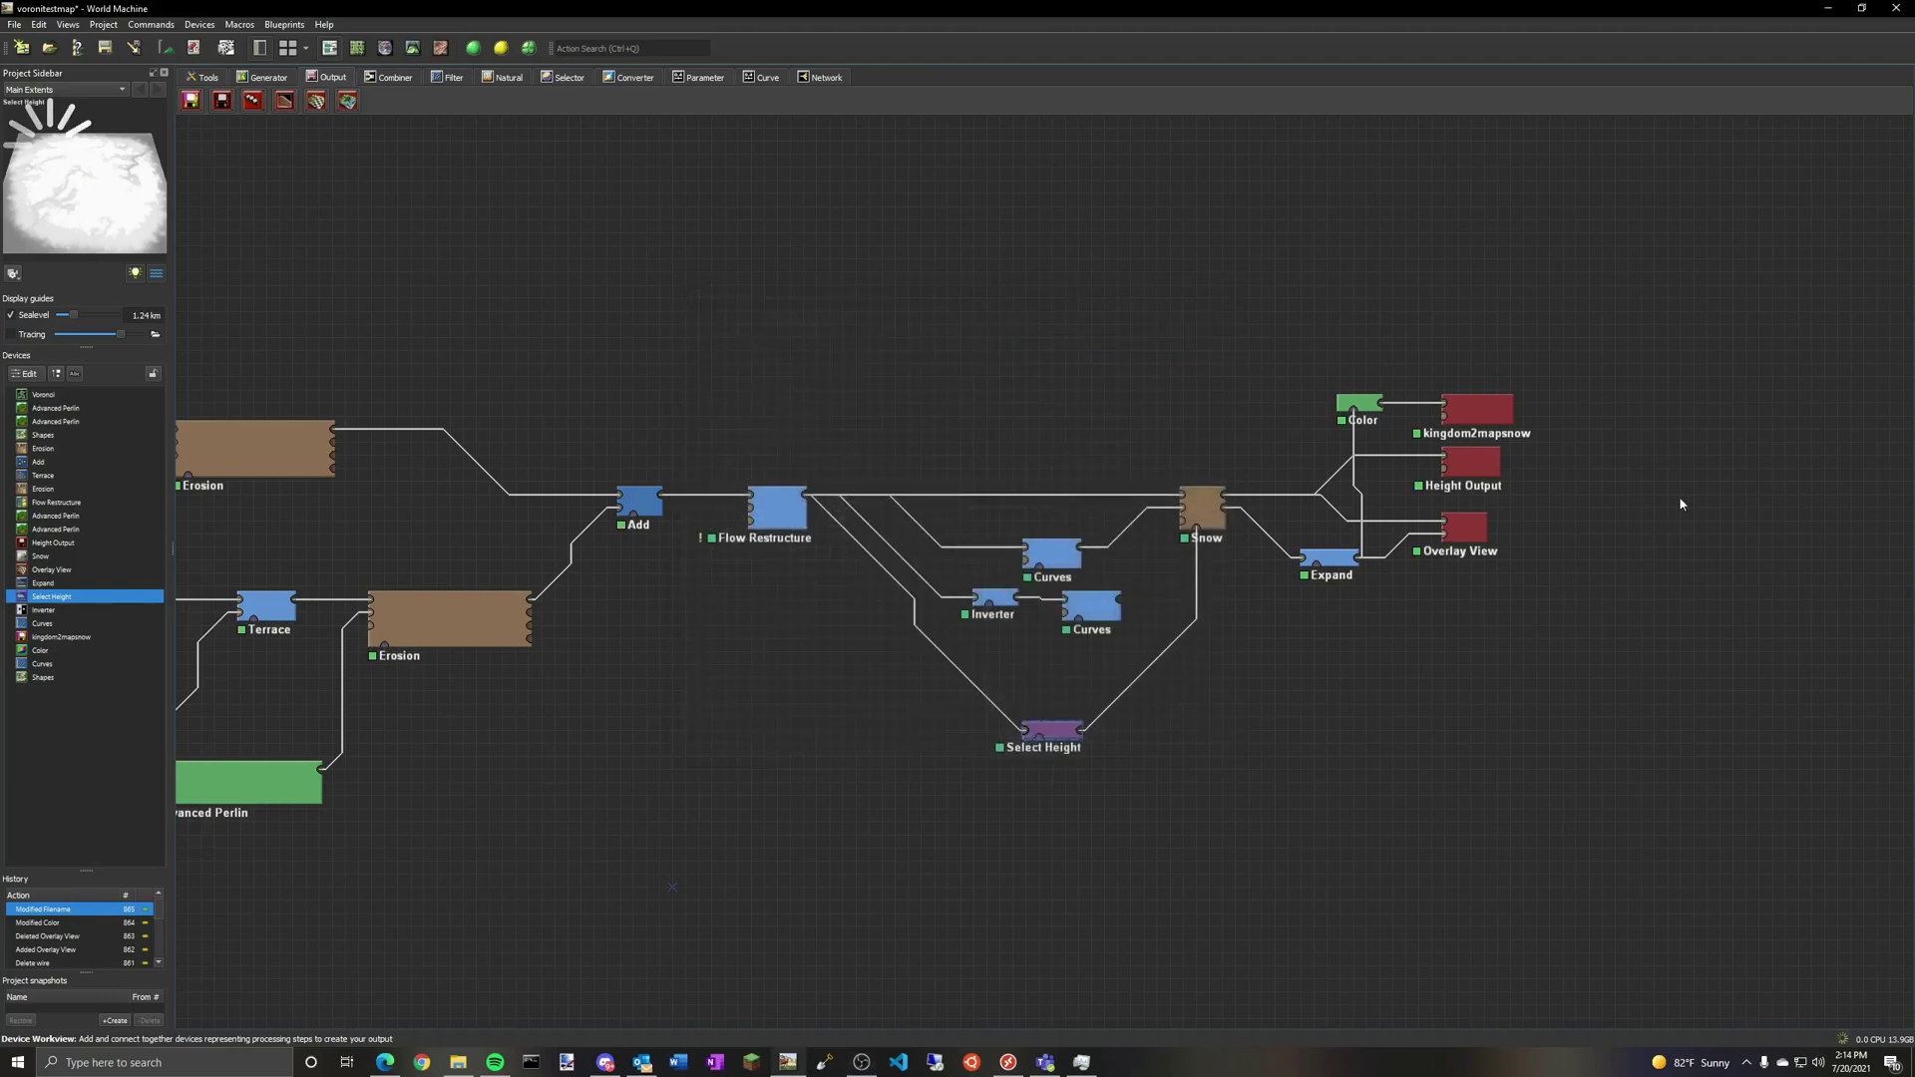
# Step: Write the kingdom2mapsnow bitmap output to disk as voronoitestmapsnow.png in PNG (8bits/channel) format
pyautogui.doubleClick(1495, 416)
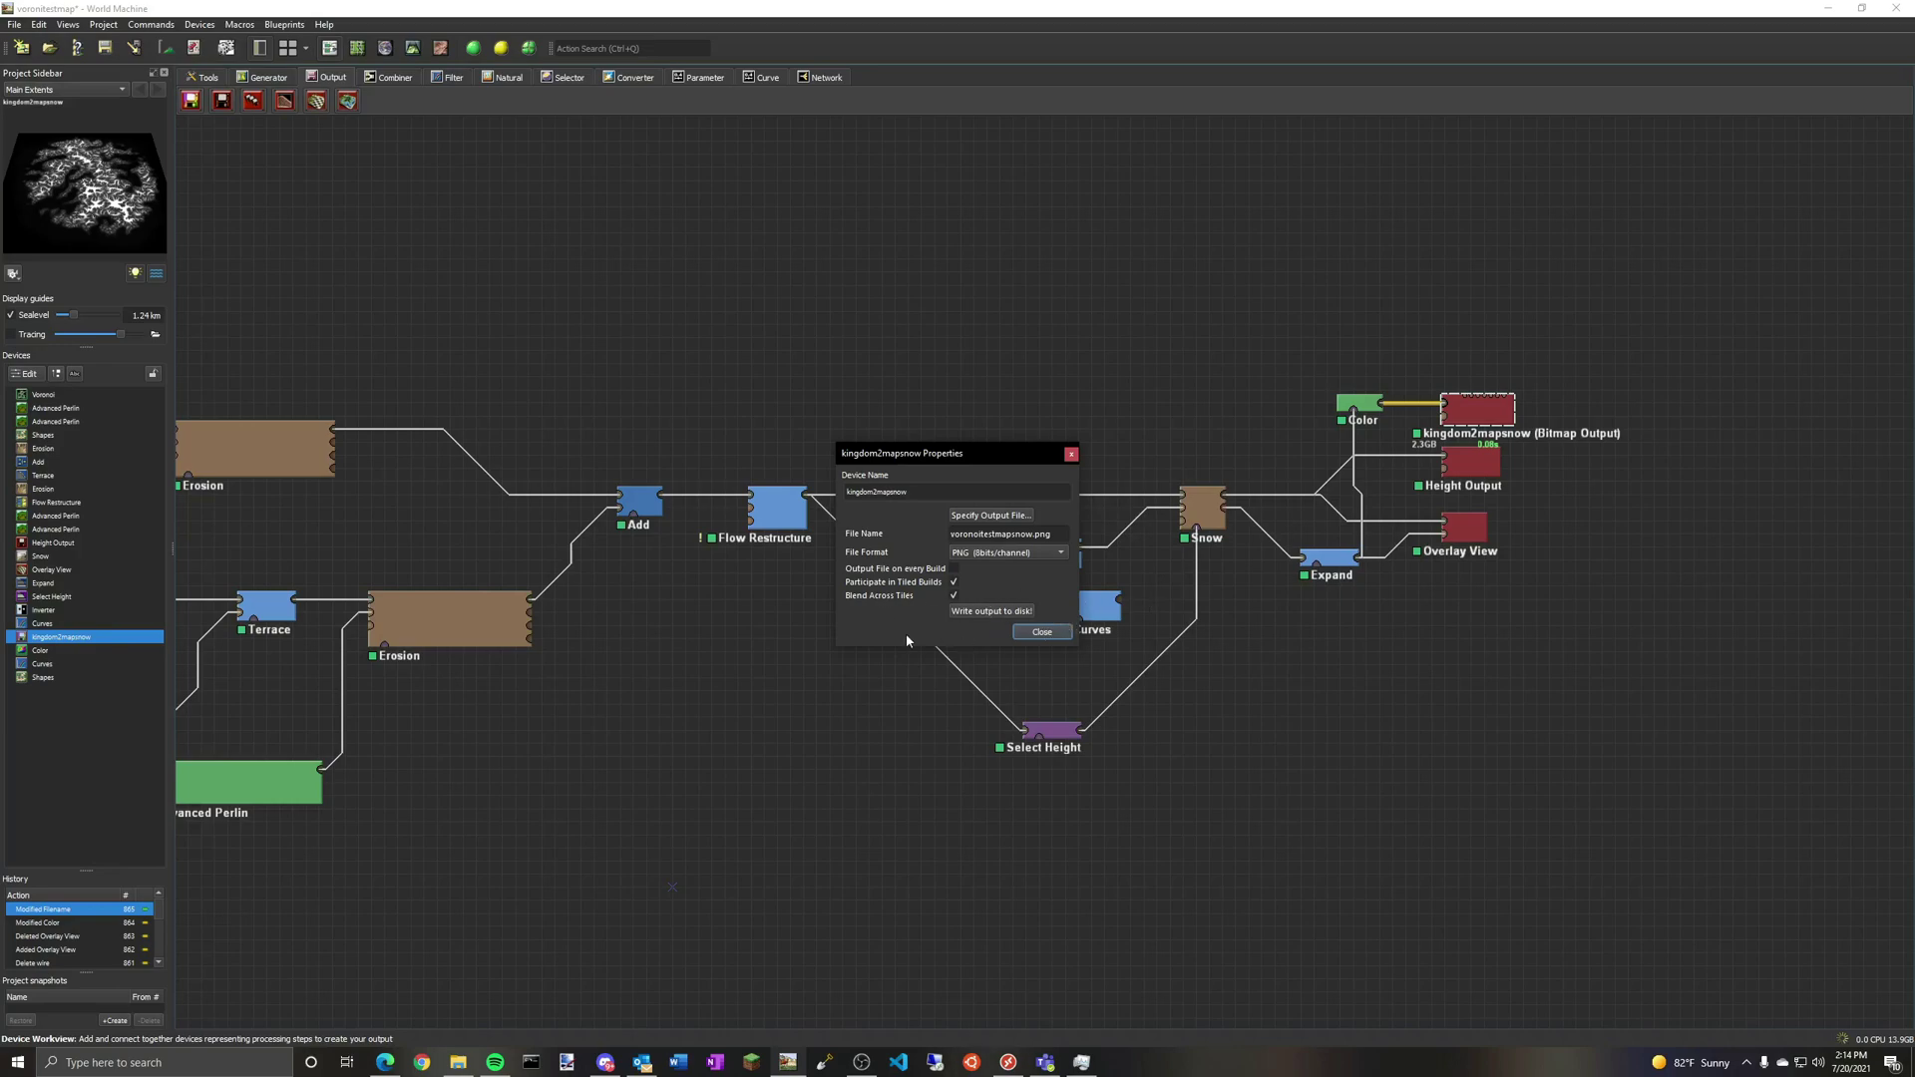
pyautogui.click(977, 611)
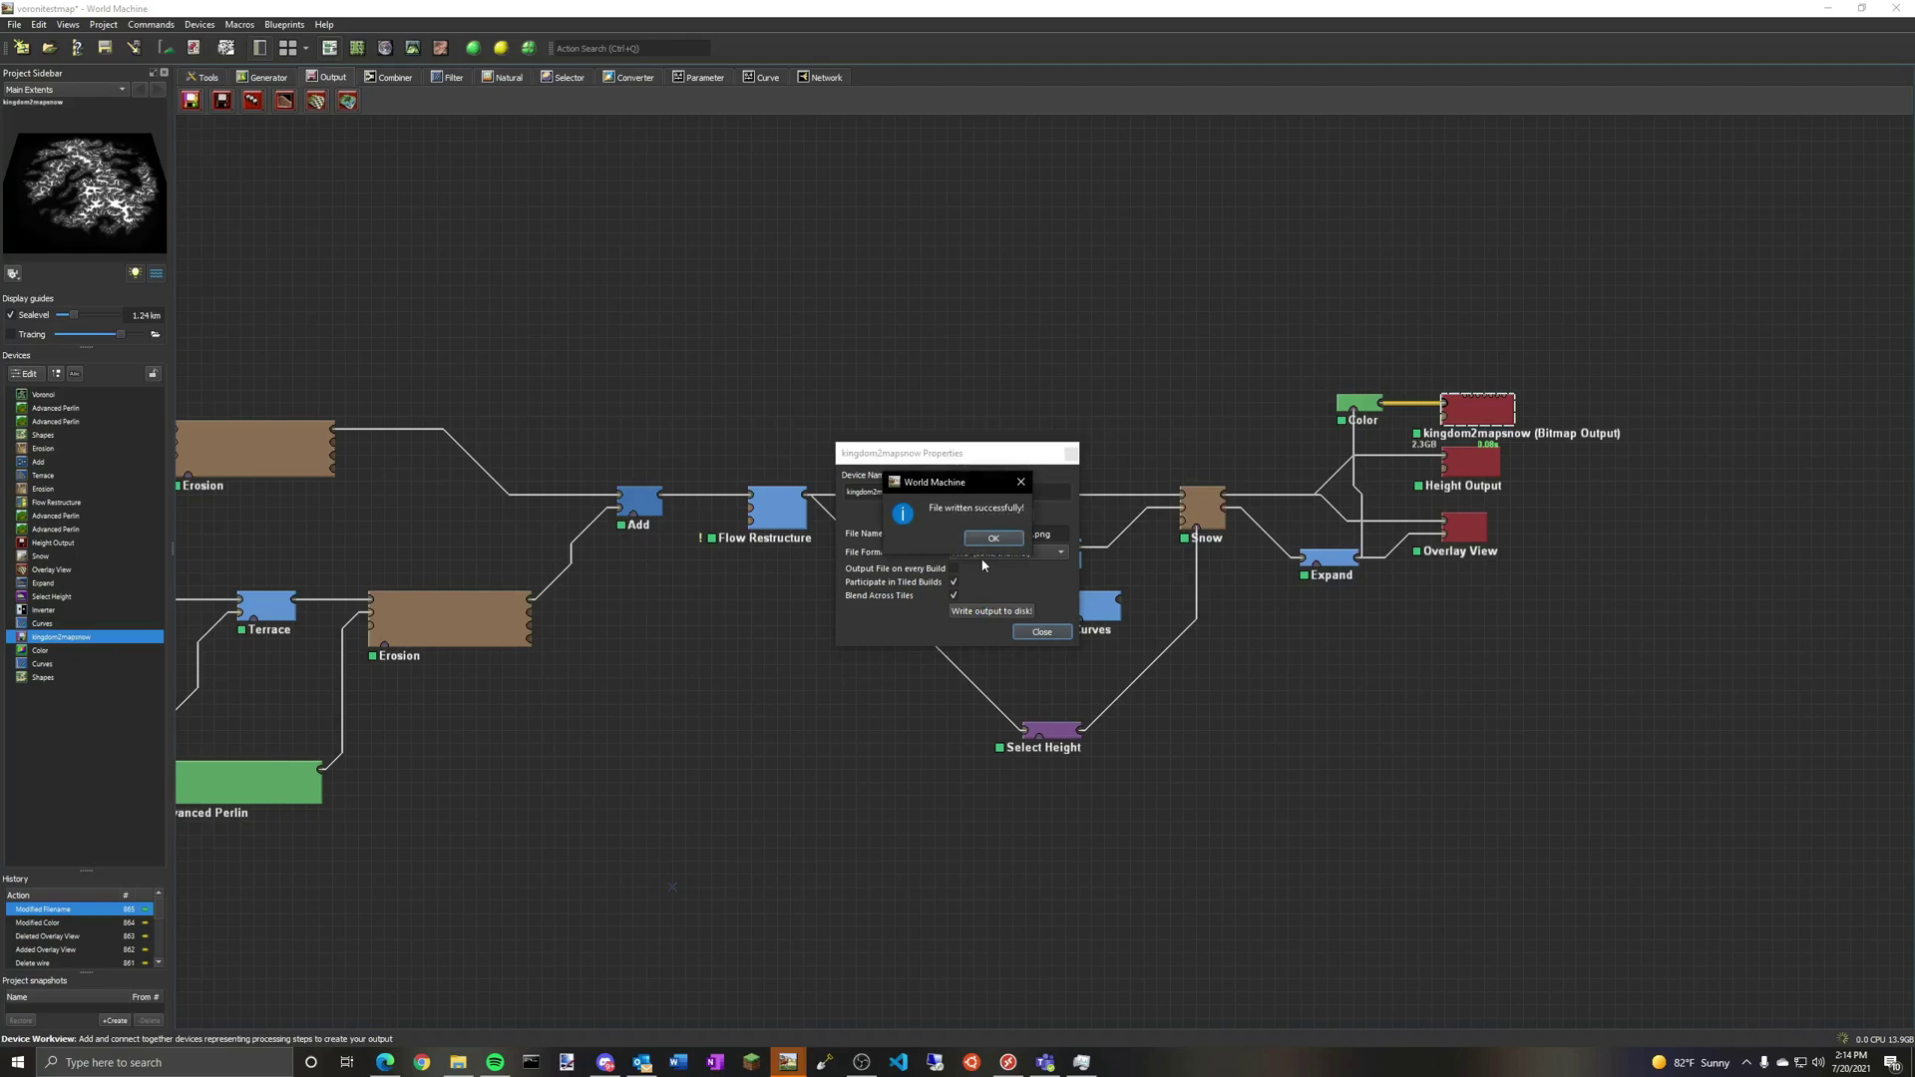
pyautogui.press('Return')
pyautogui.click(1056, 637)
# Step: Write the Height Output to disk as voronoitestmap.png in 16-bit PNG format
pyautogui.doubleClick(1451, 472)
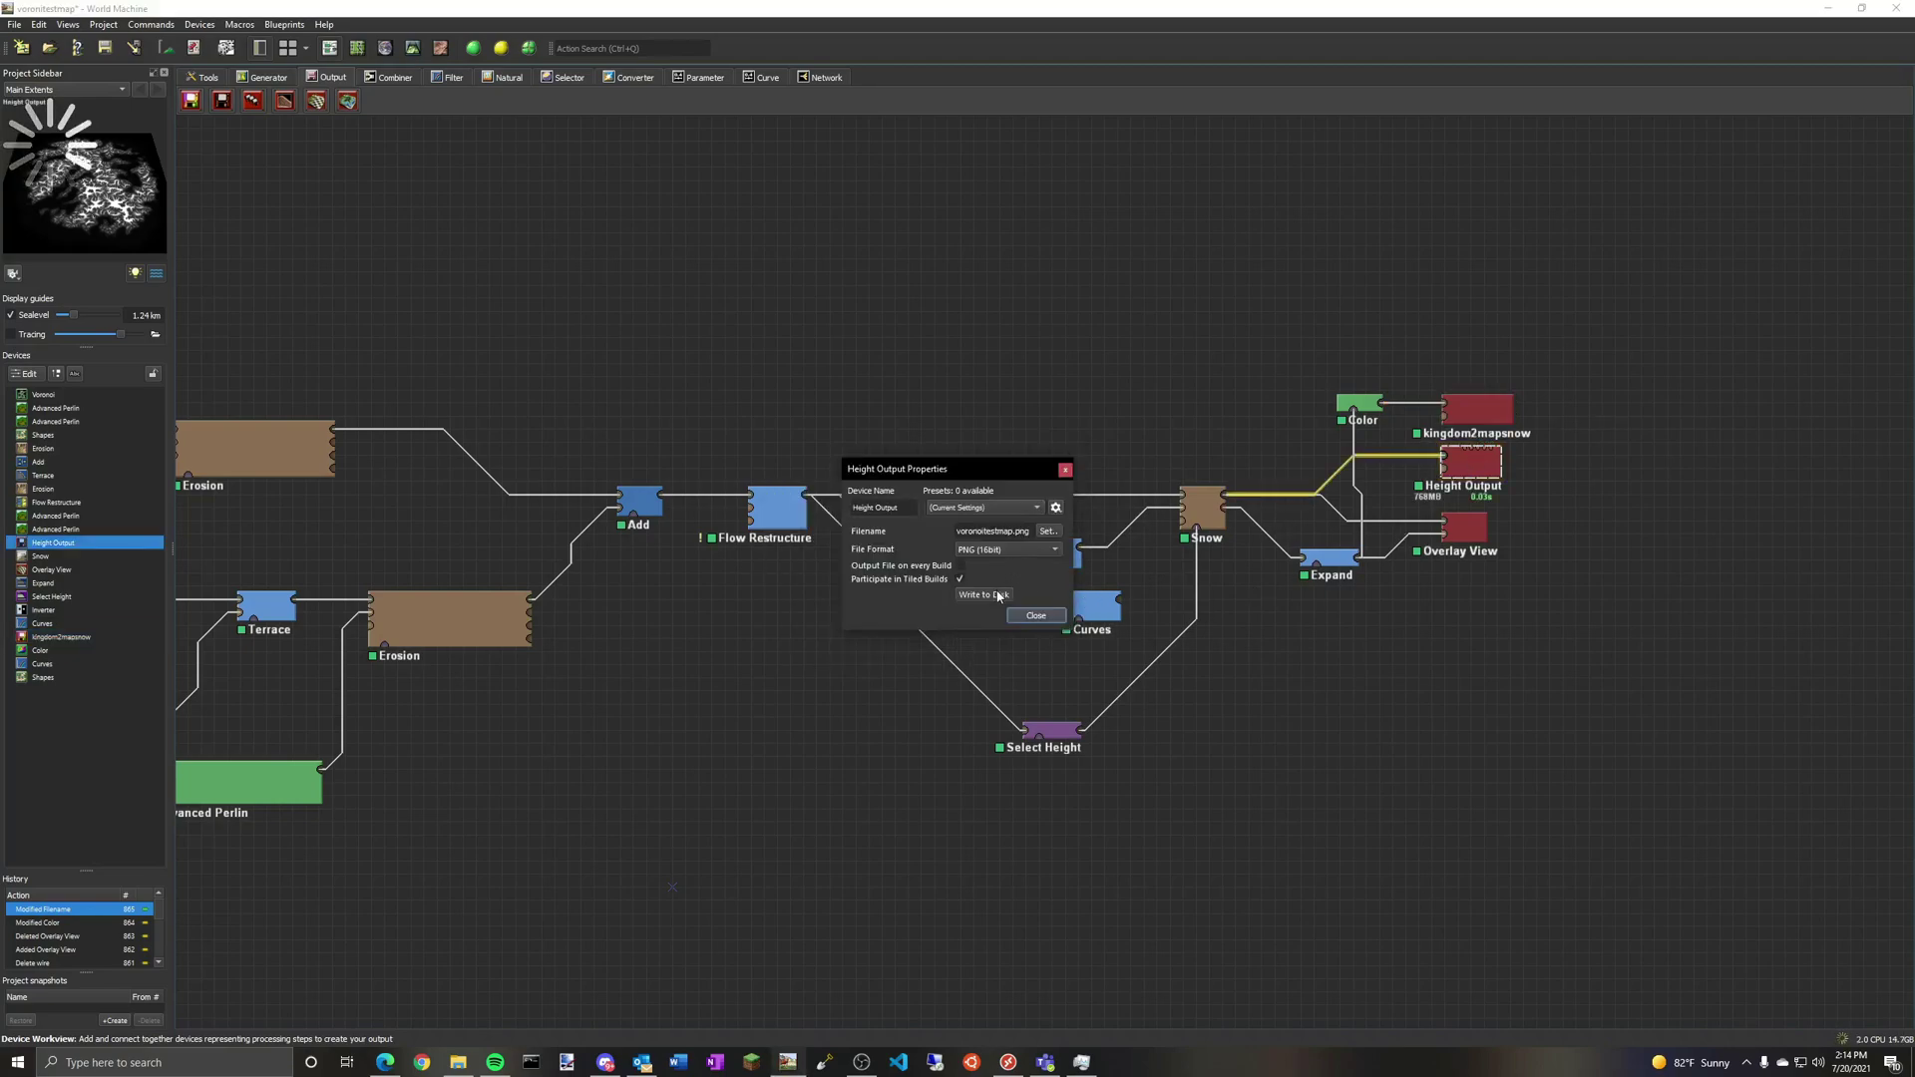
pyautogui.click(984, 593)
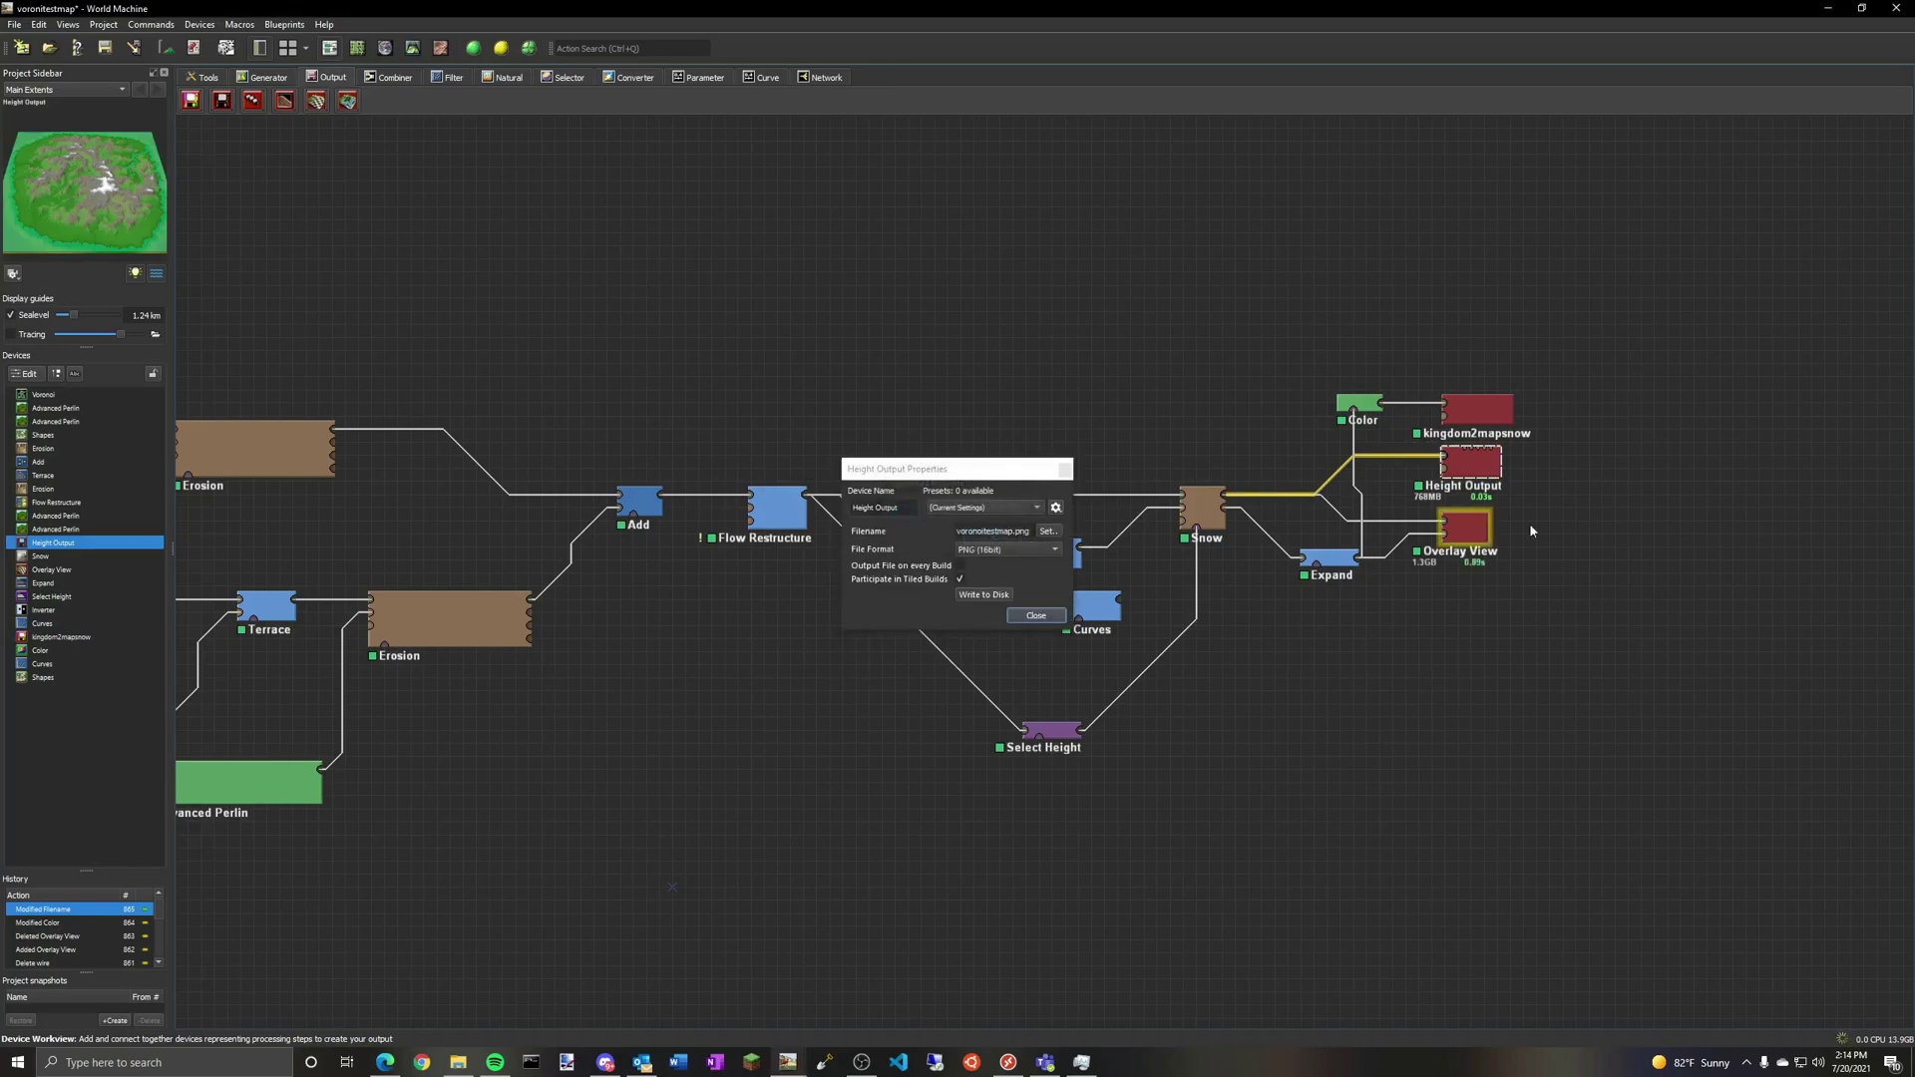
pyautogui.click(1035, 615)
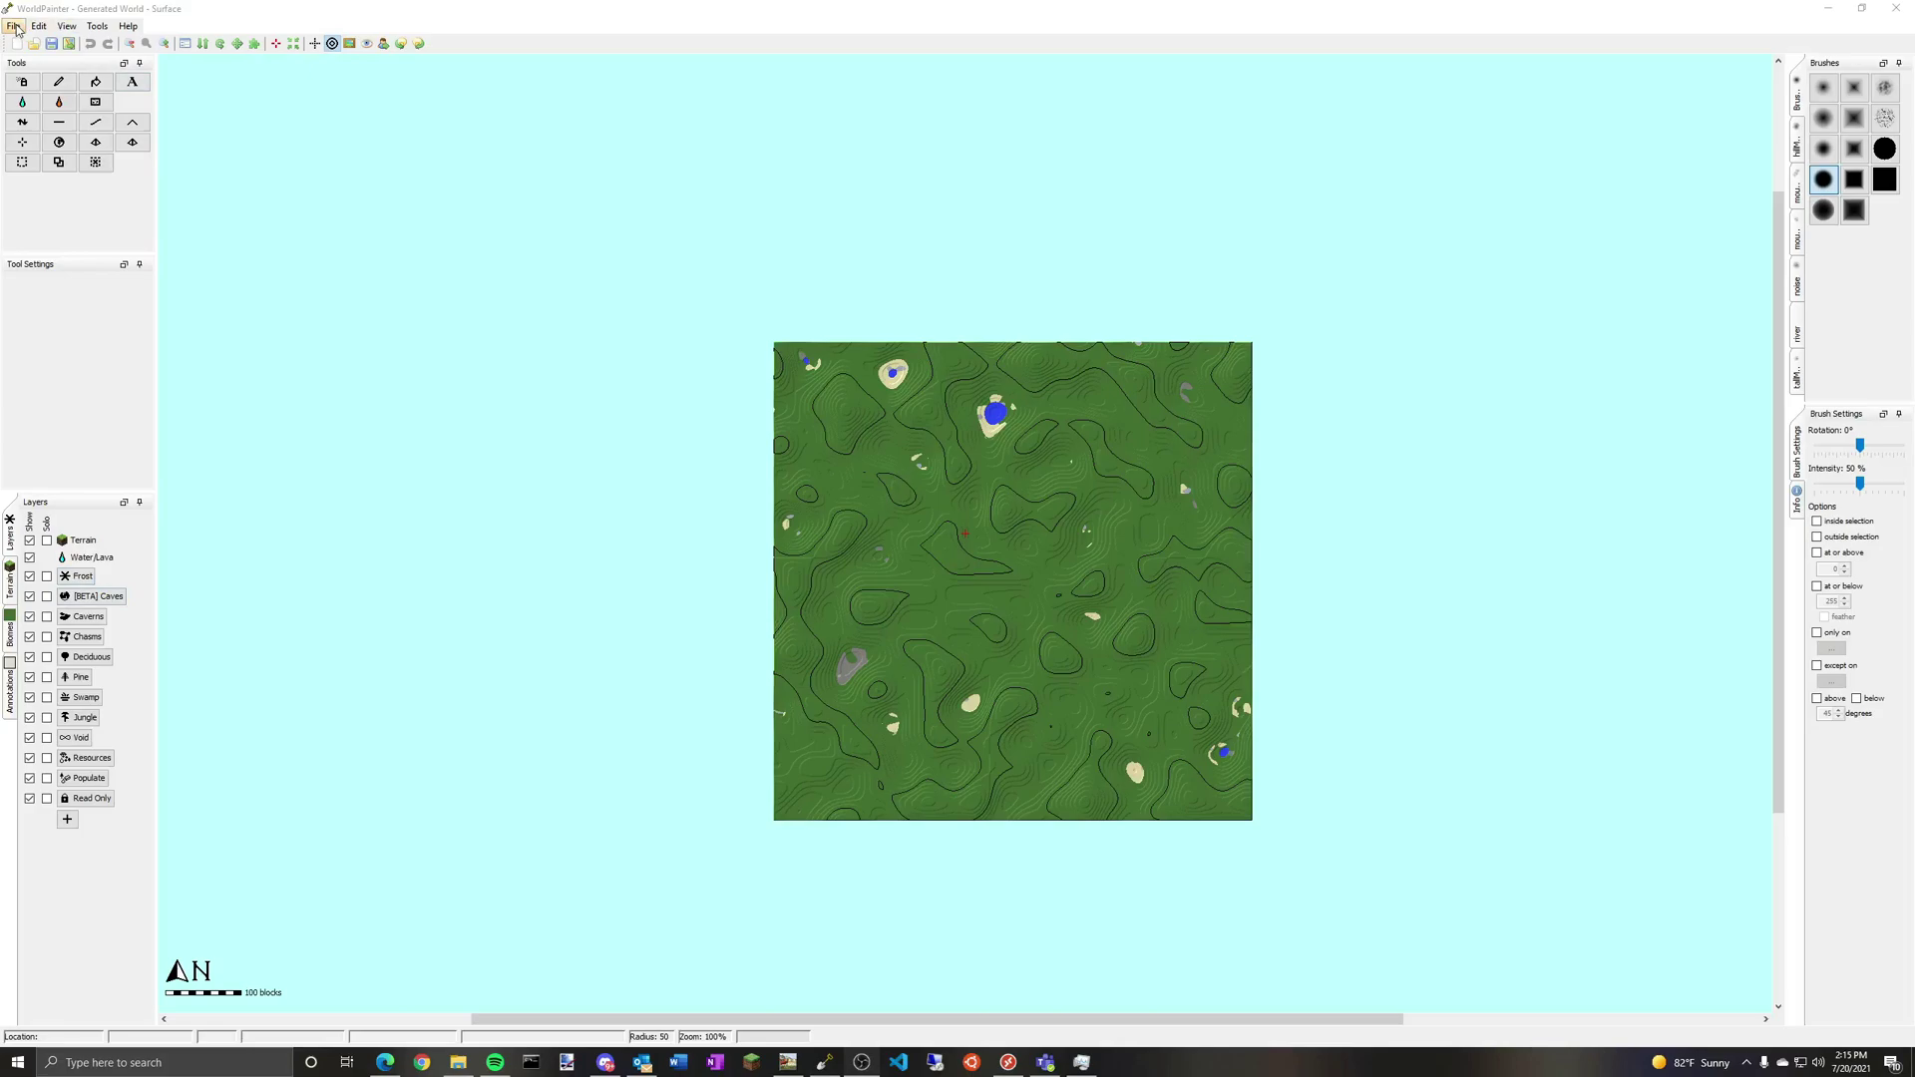
# Step: In WorldPainter, start importing a new world from a height map and choose voronoitestmap.png as the image
pyautogui.click(14, 25)
pyautogui.moveTo(78, 92)
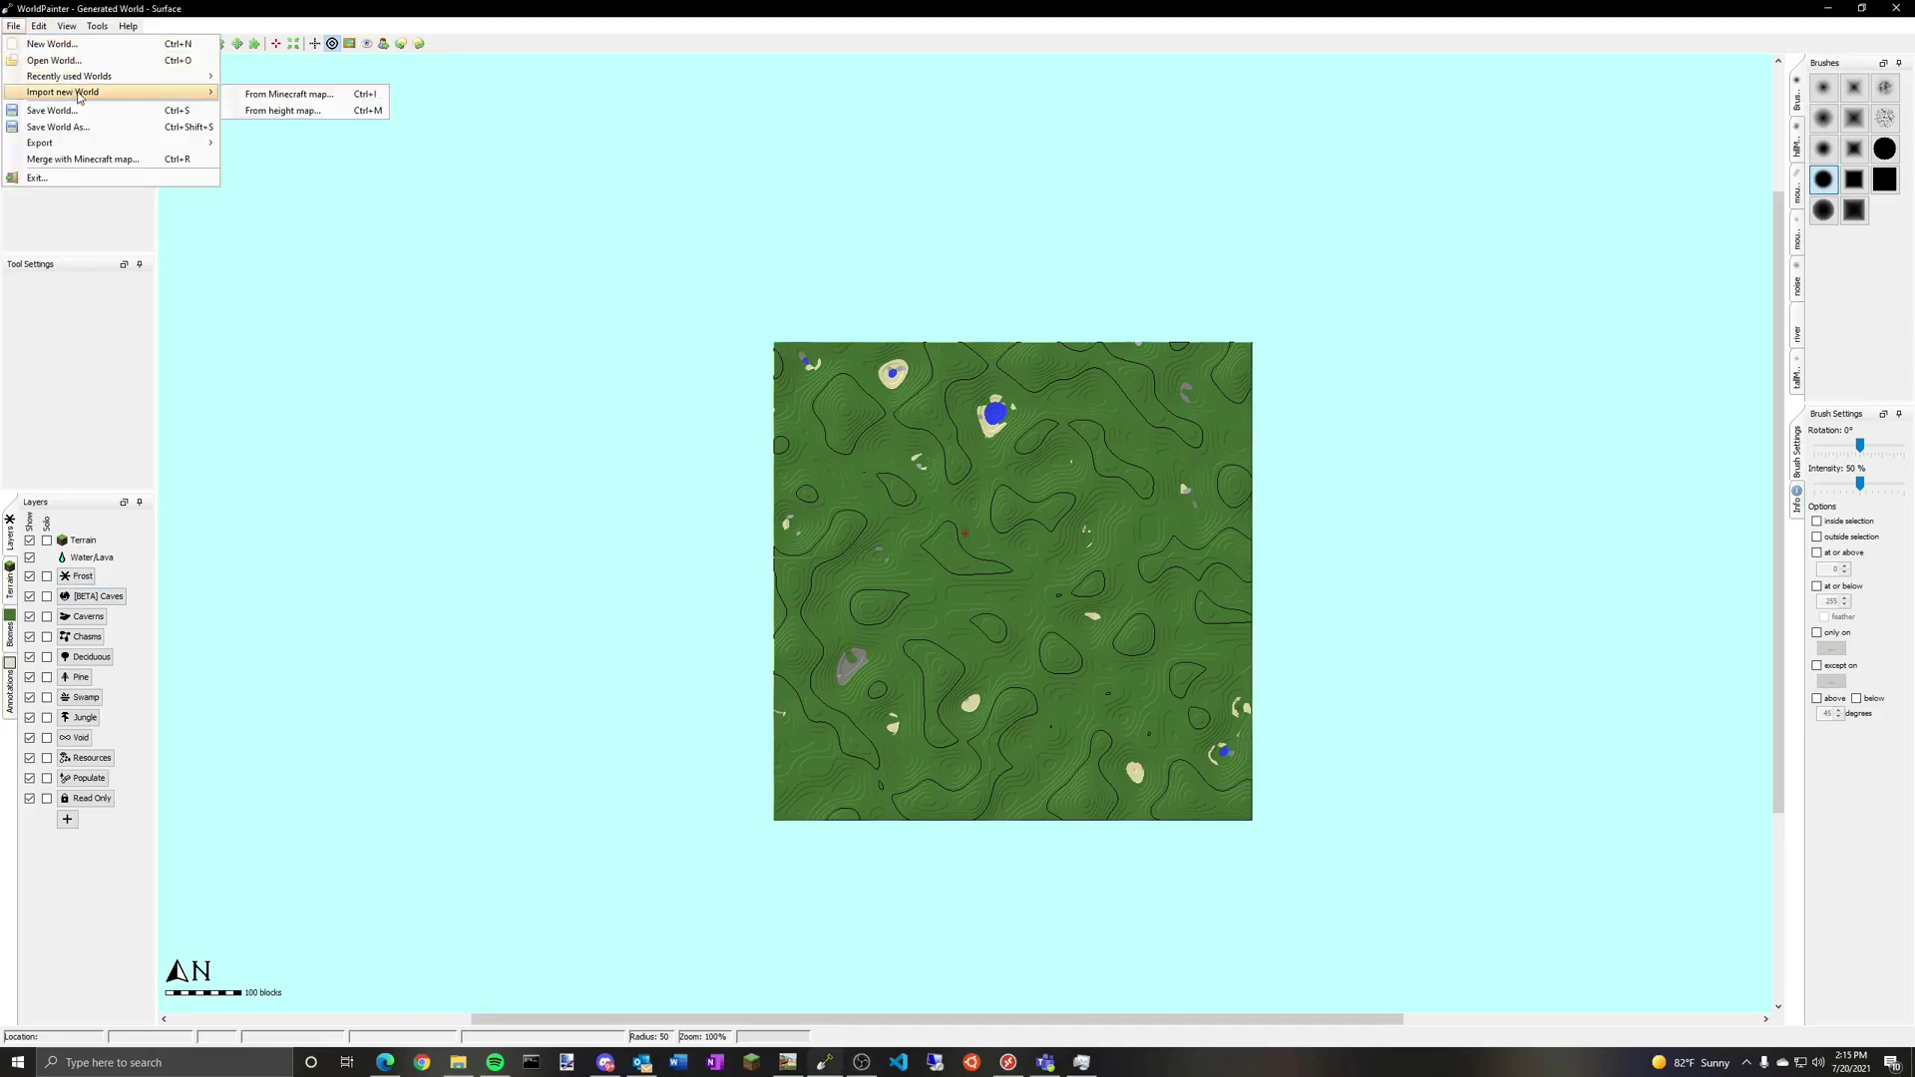
pyautogui.click(329, 114)
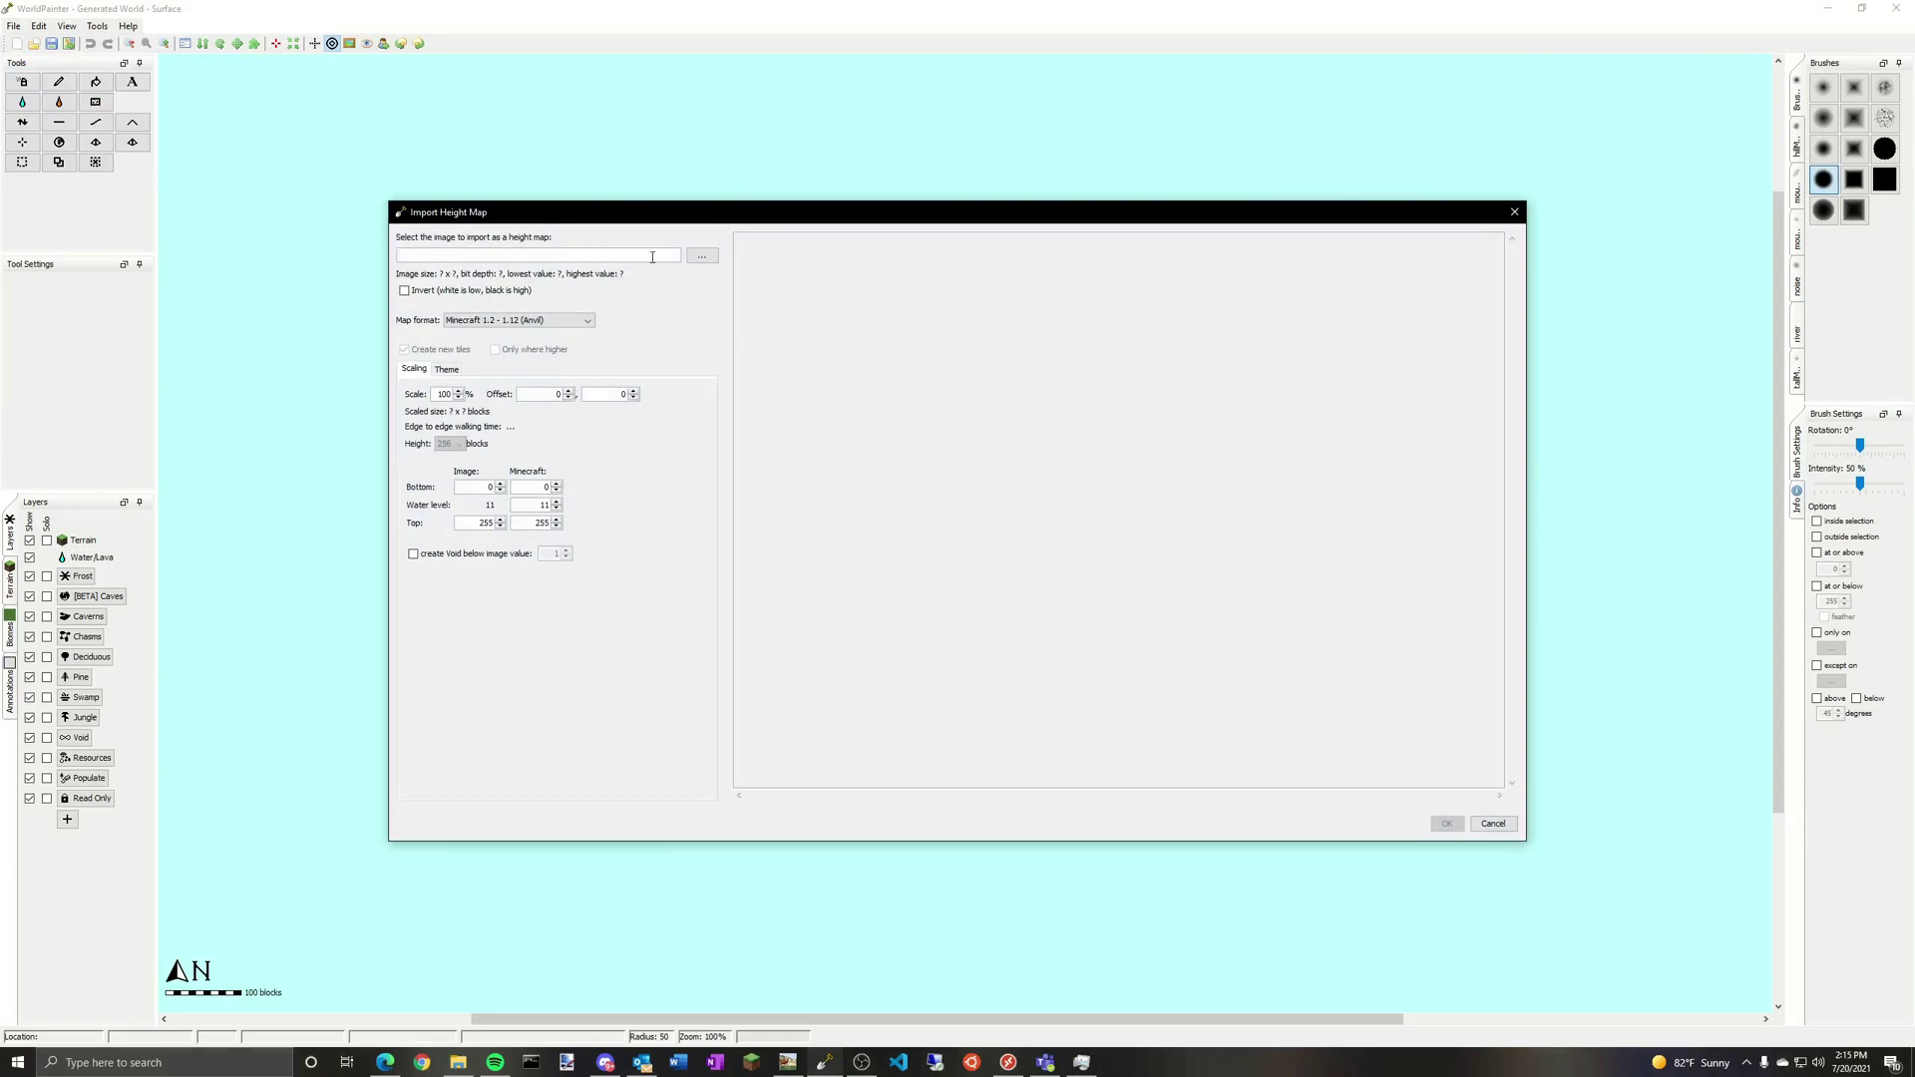
pyautogui.click(702, 257)
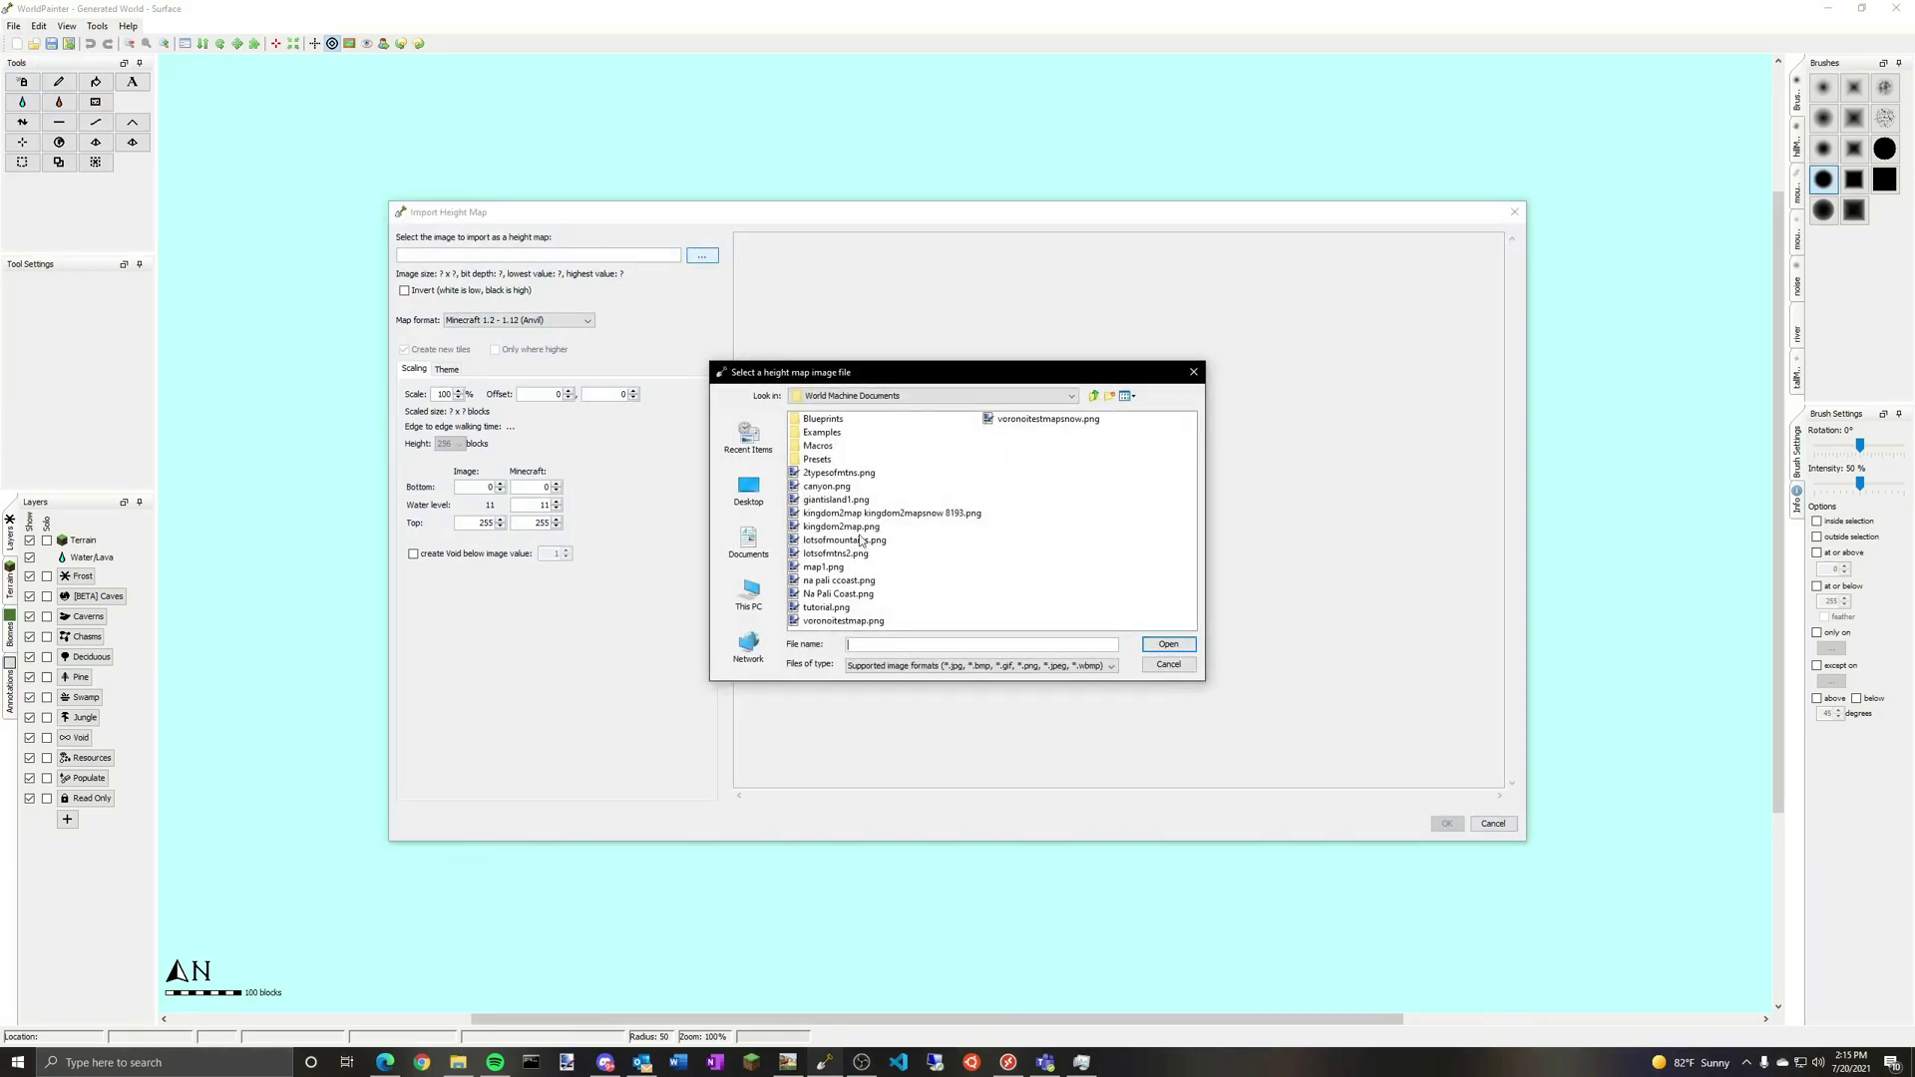
pyautogui.click(845, 620)
pyautogui.click(1039, 422)
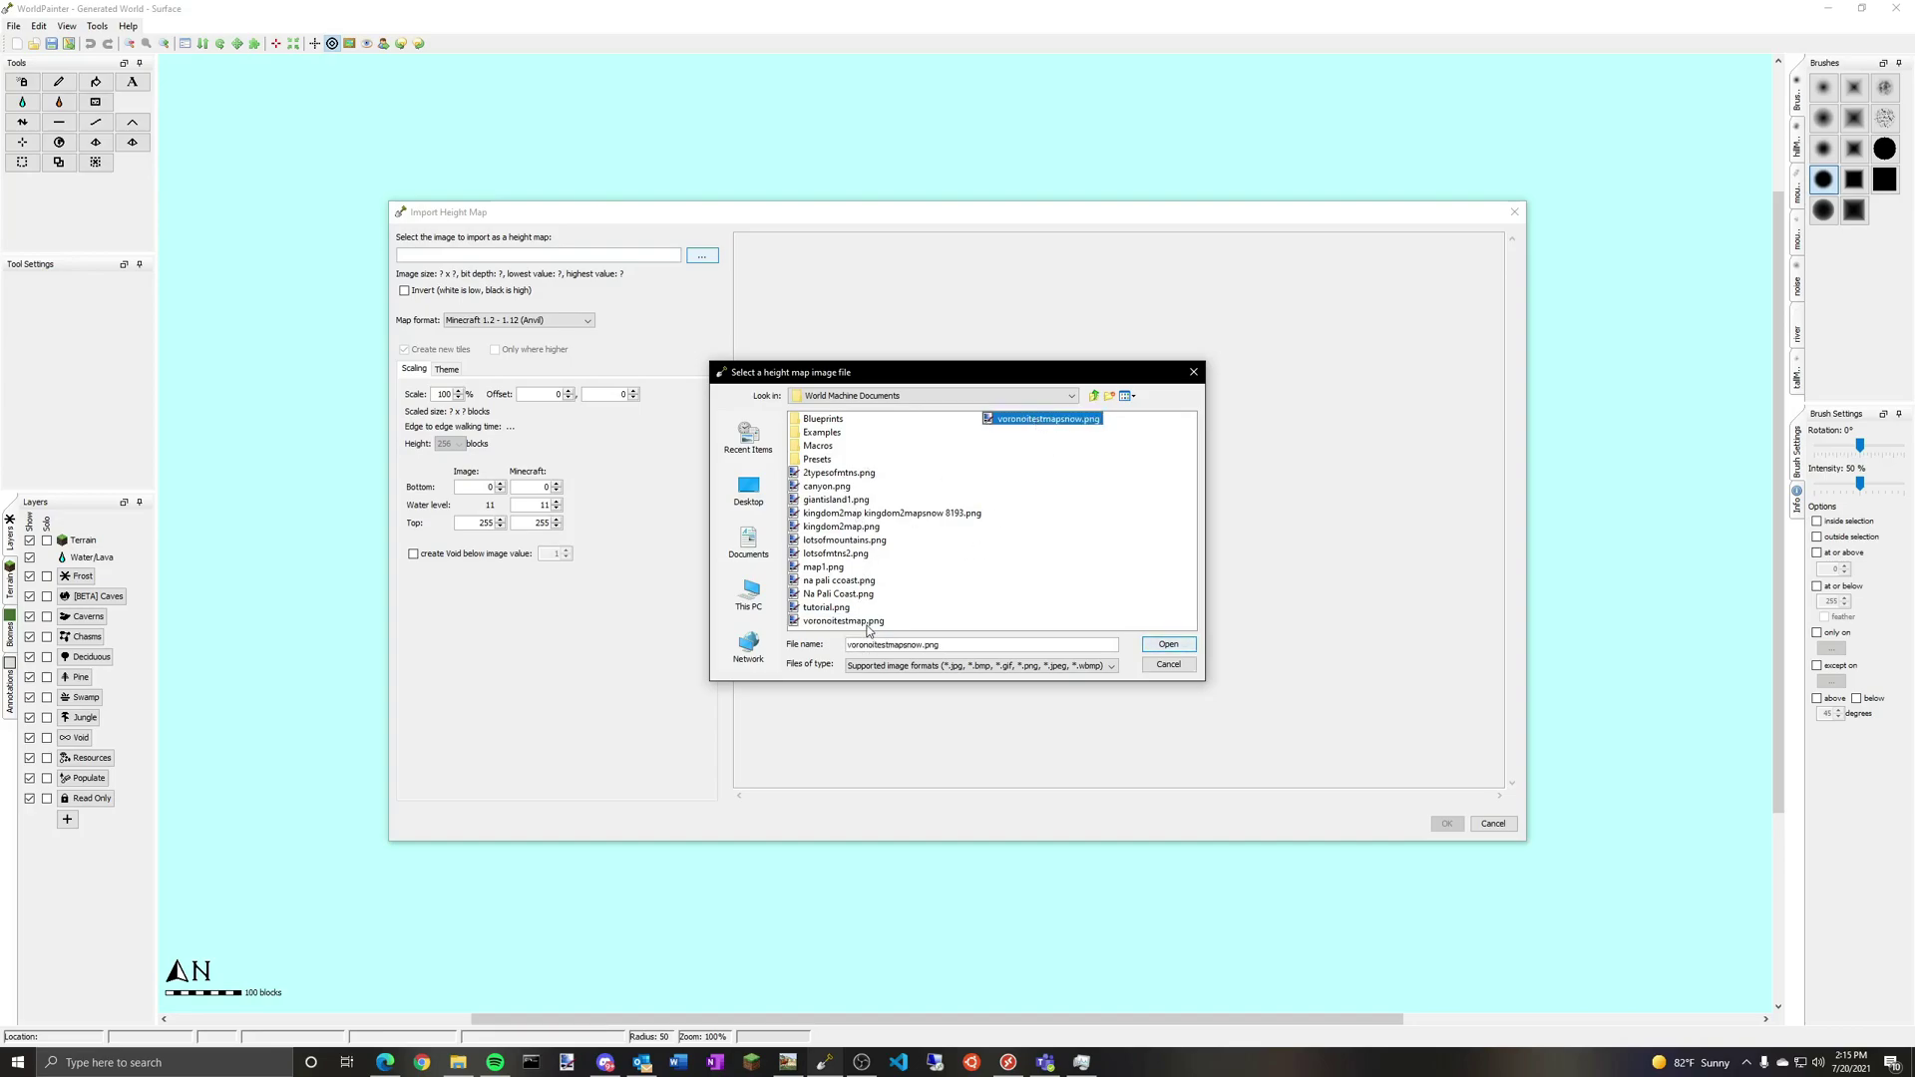
pyautogui.click(1167, 650)
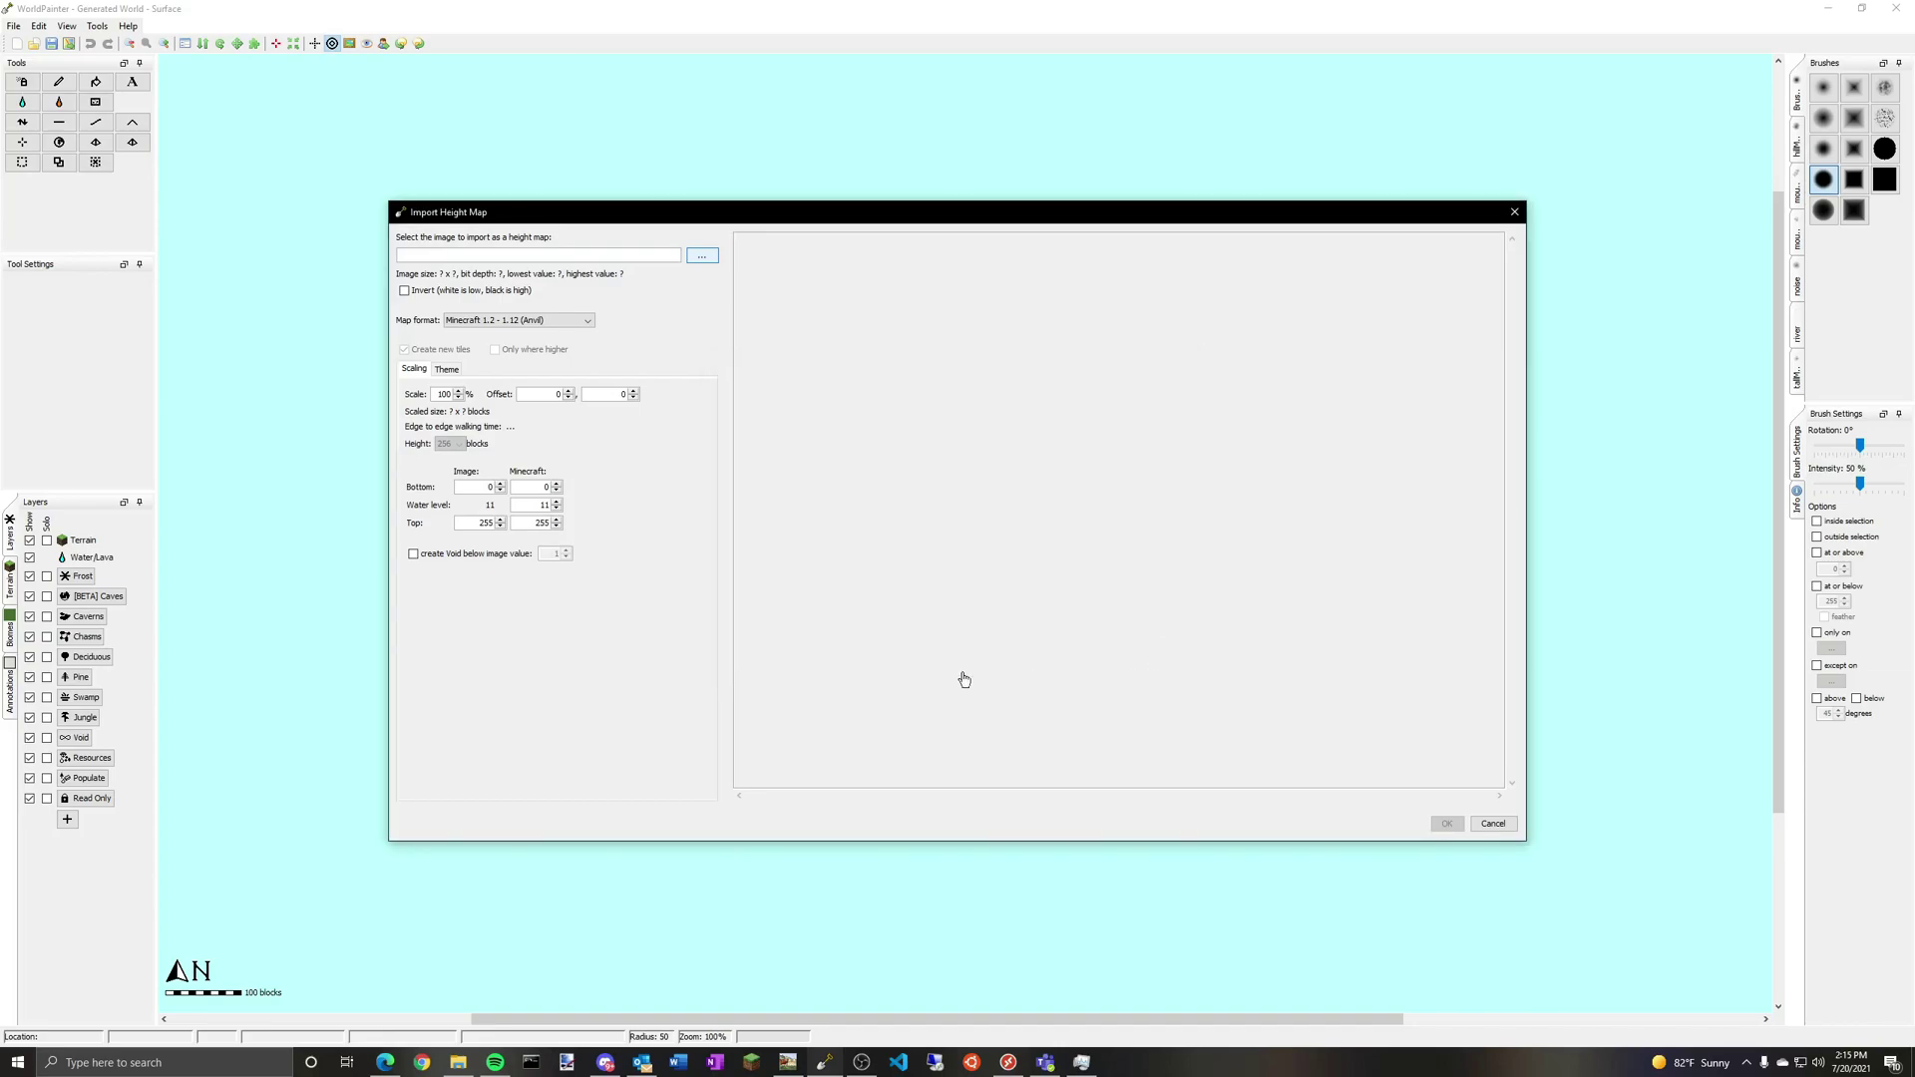
# Step: Set the map format to [BETA] Minecraft 1.15 or later (Anvil) and the scale to 50%, and import the height map
pyautogui.click(564, 321)
pyautogui.click(538, 335)
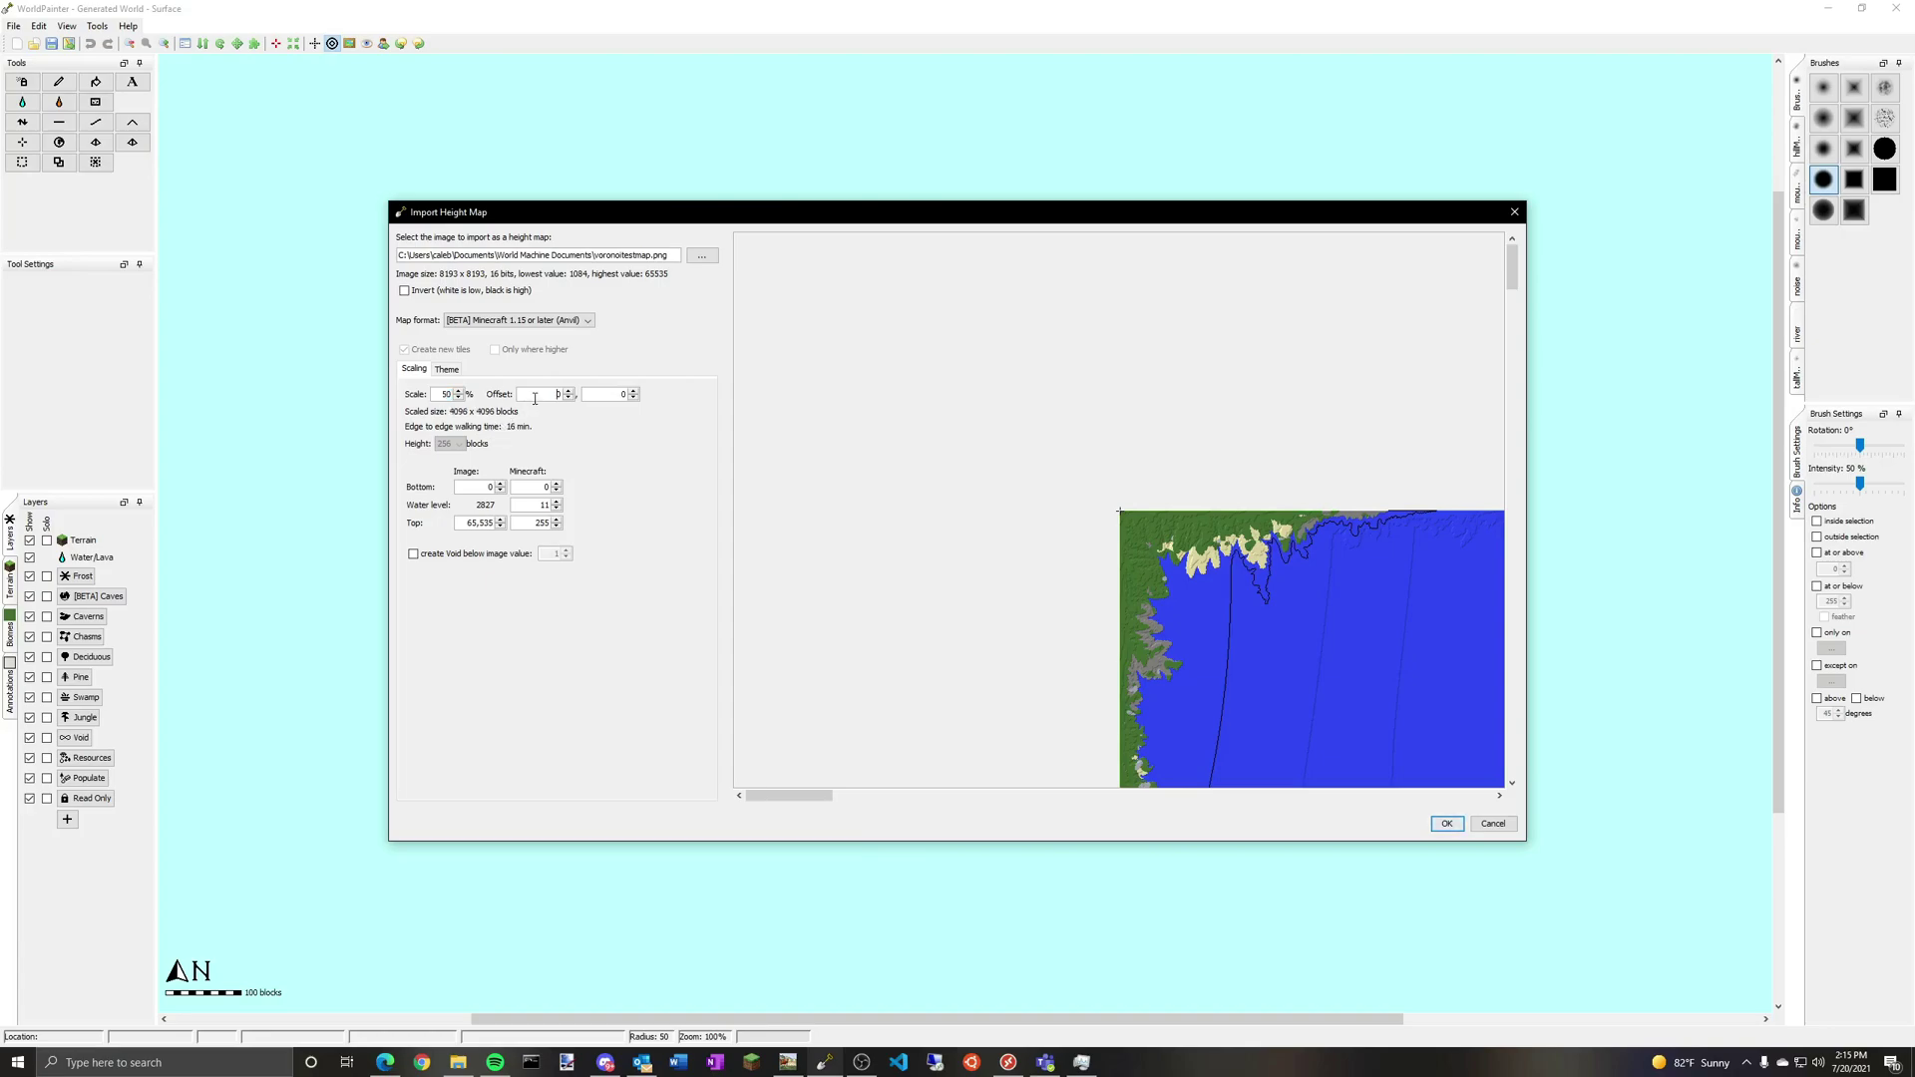
pyautogui.click(1446, 826)
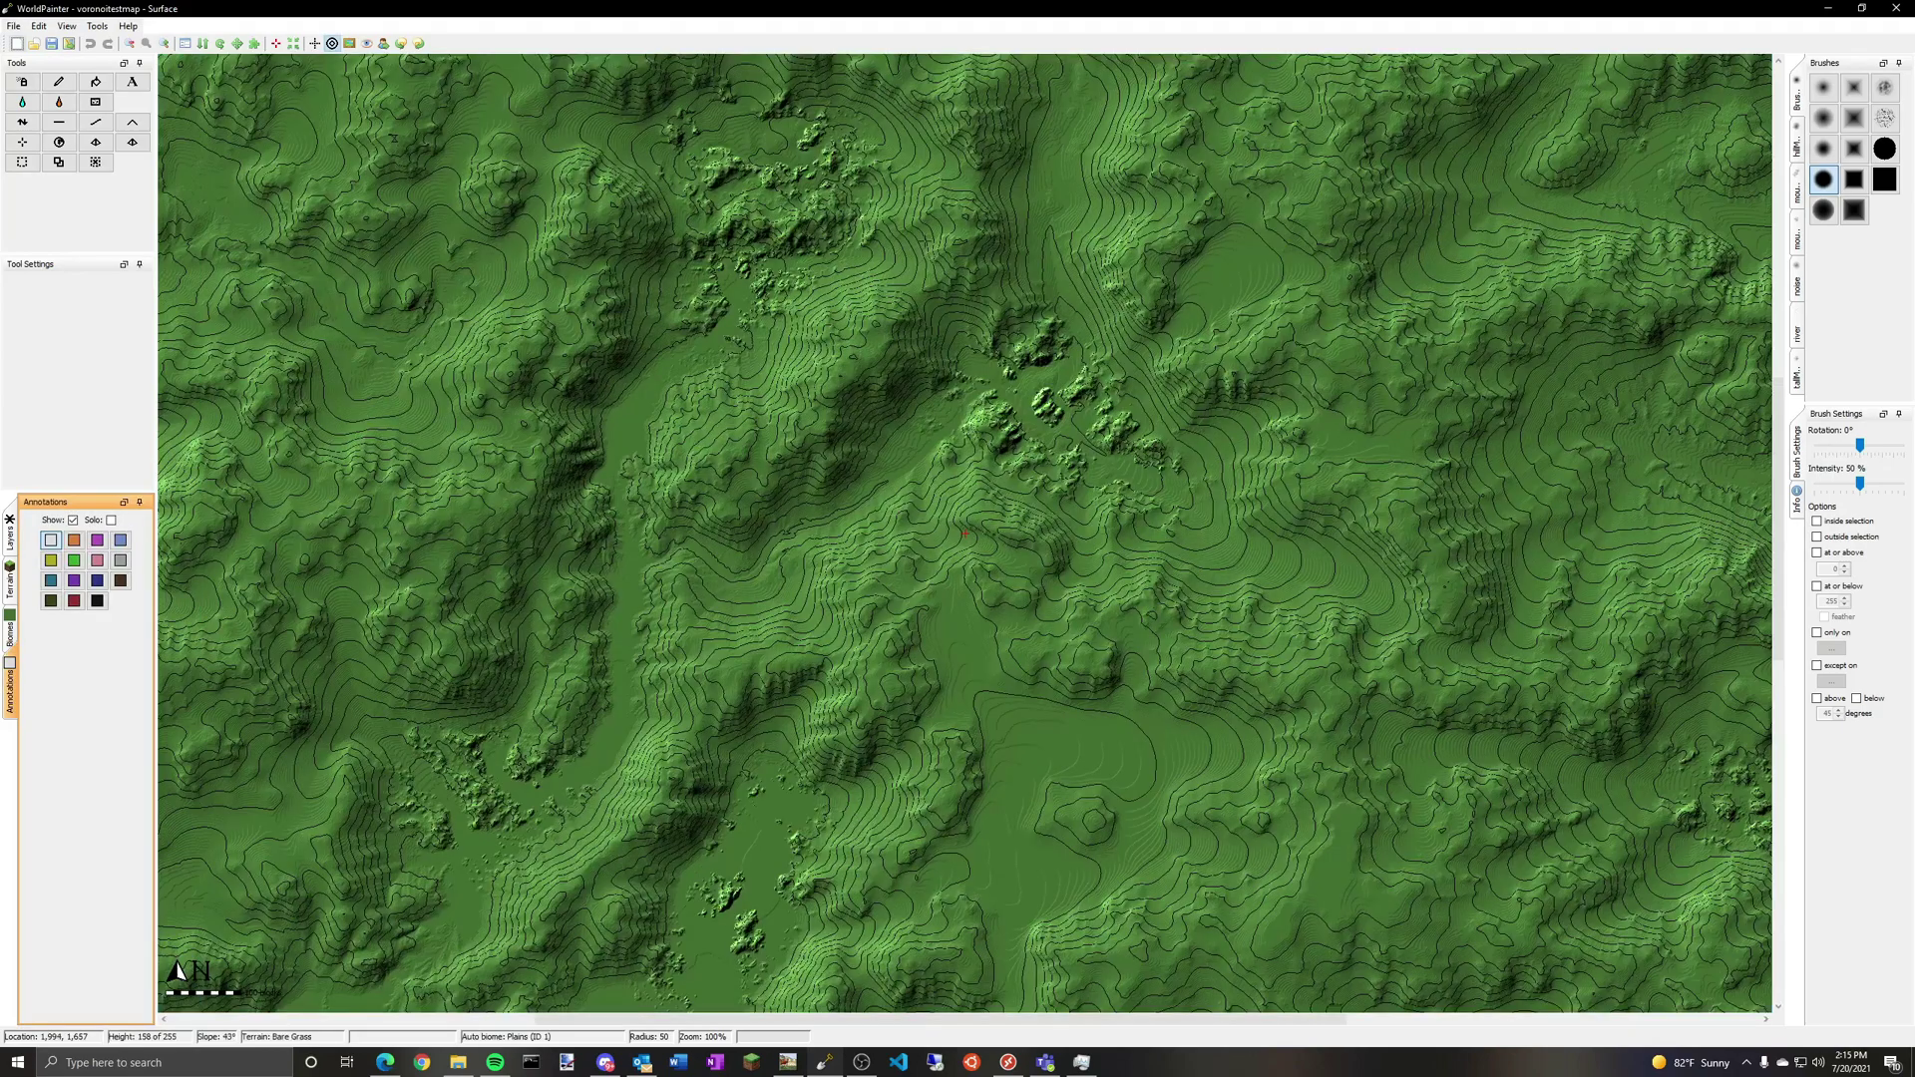
pyautogui.scroll(-4, 949, 325)
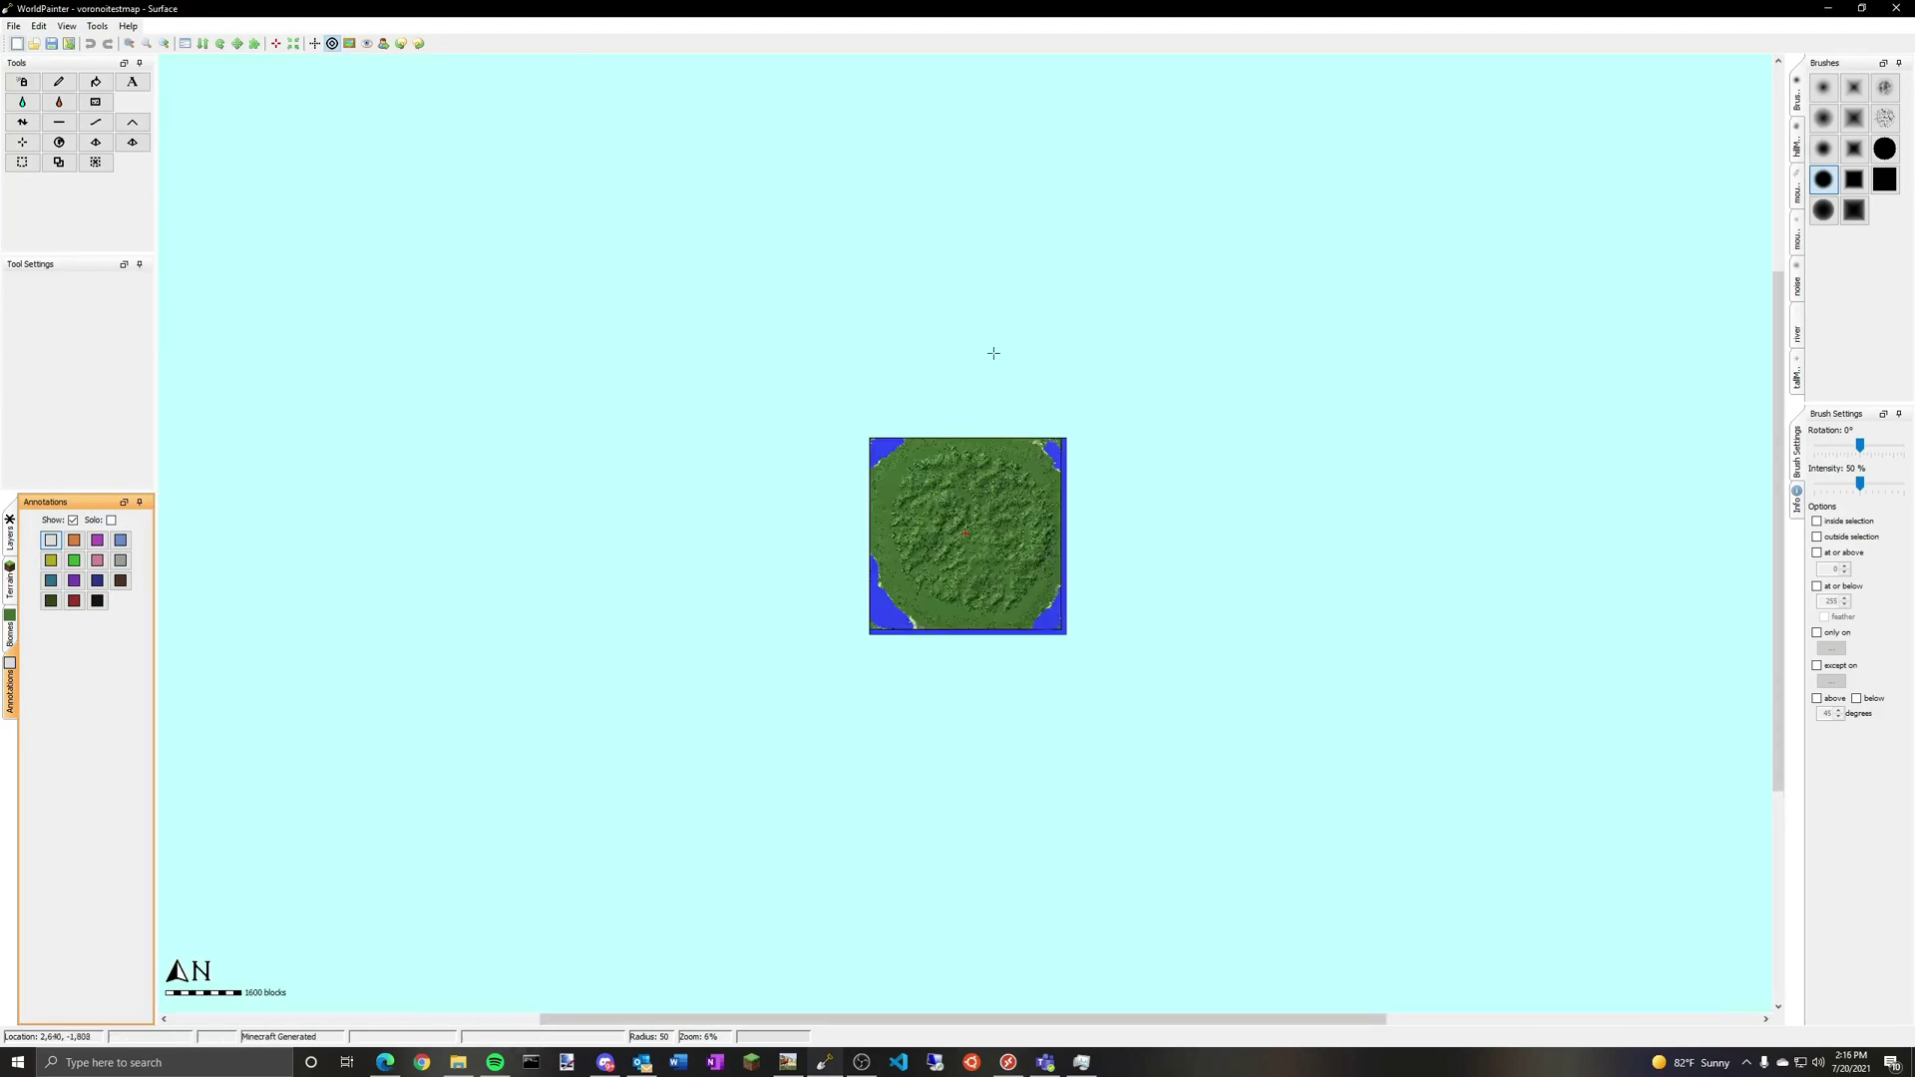
pyautogui.scroll(2, 991, 350)
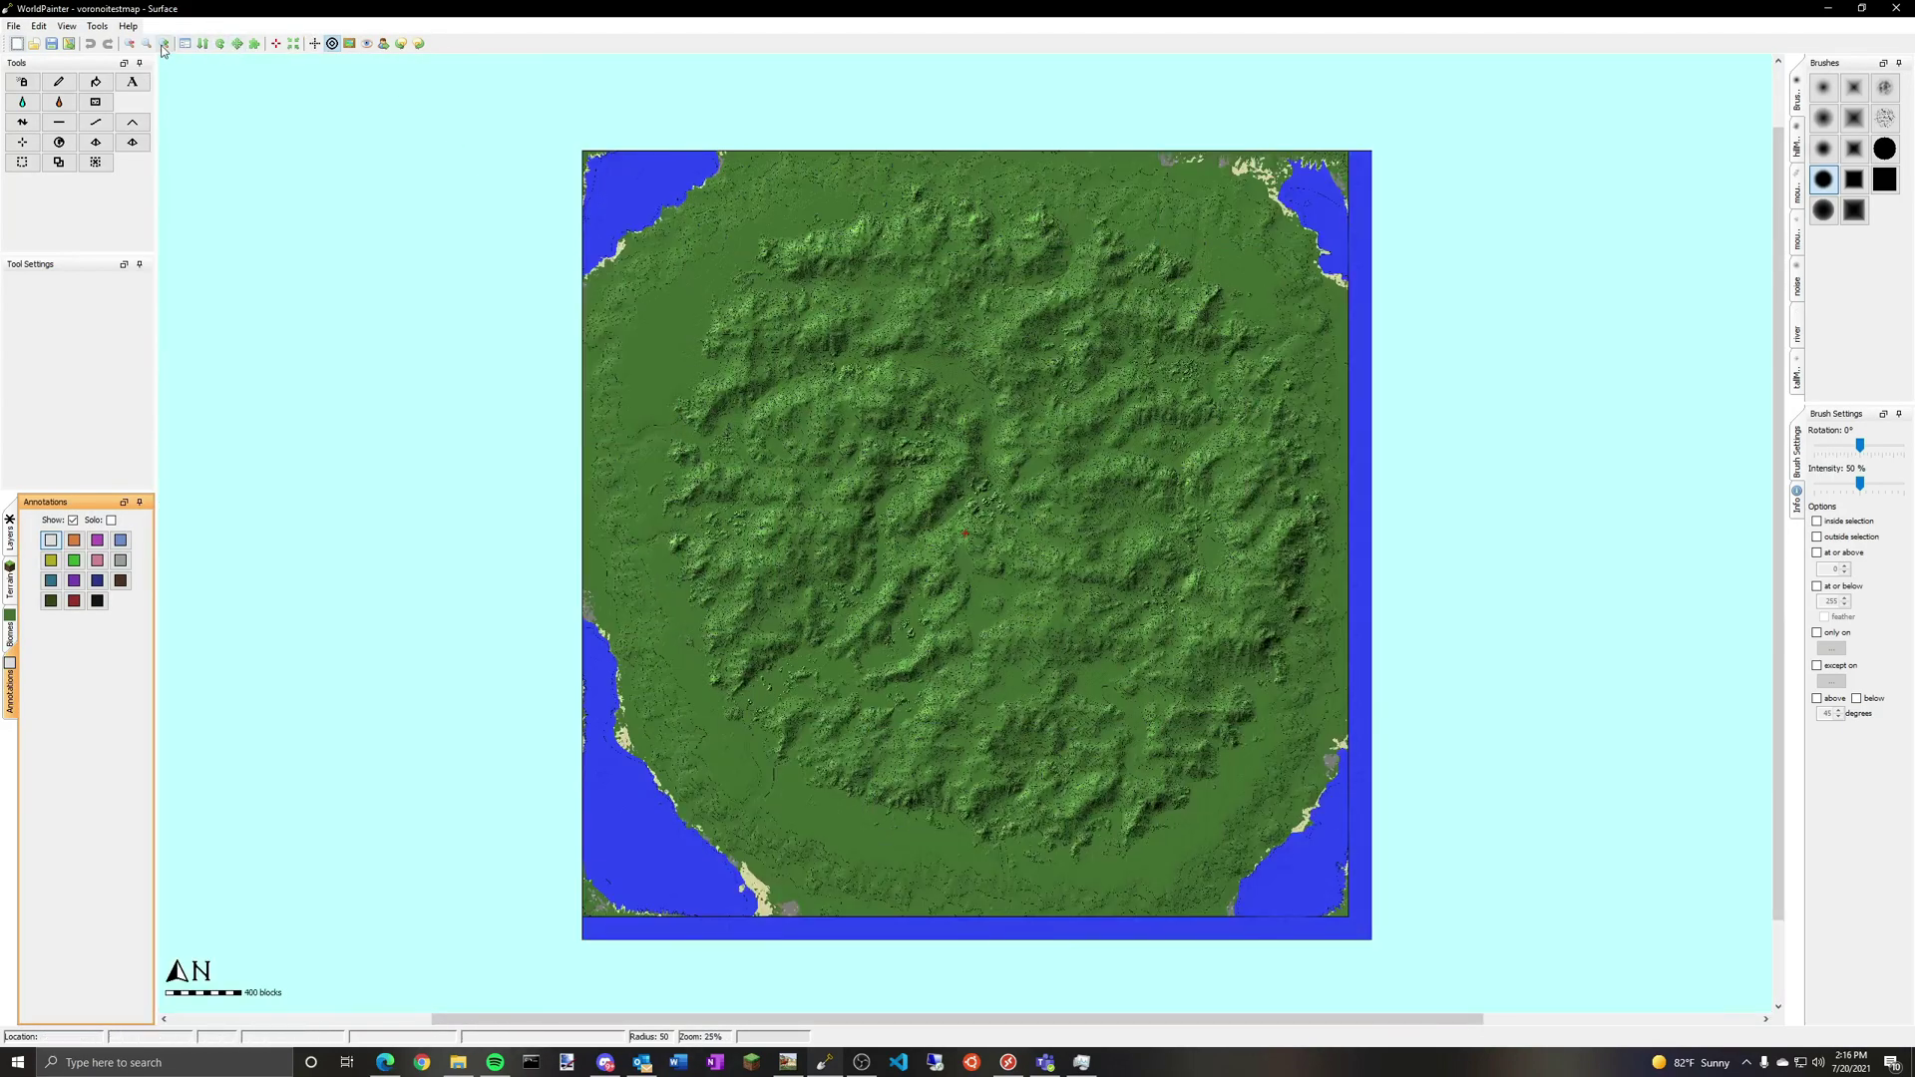
# Step: Remove the extra strips of water tiles along the map's east and south edges, including the corner tile
pyautogui.click(254, 46)
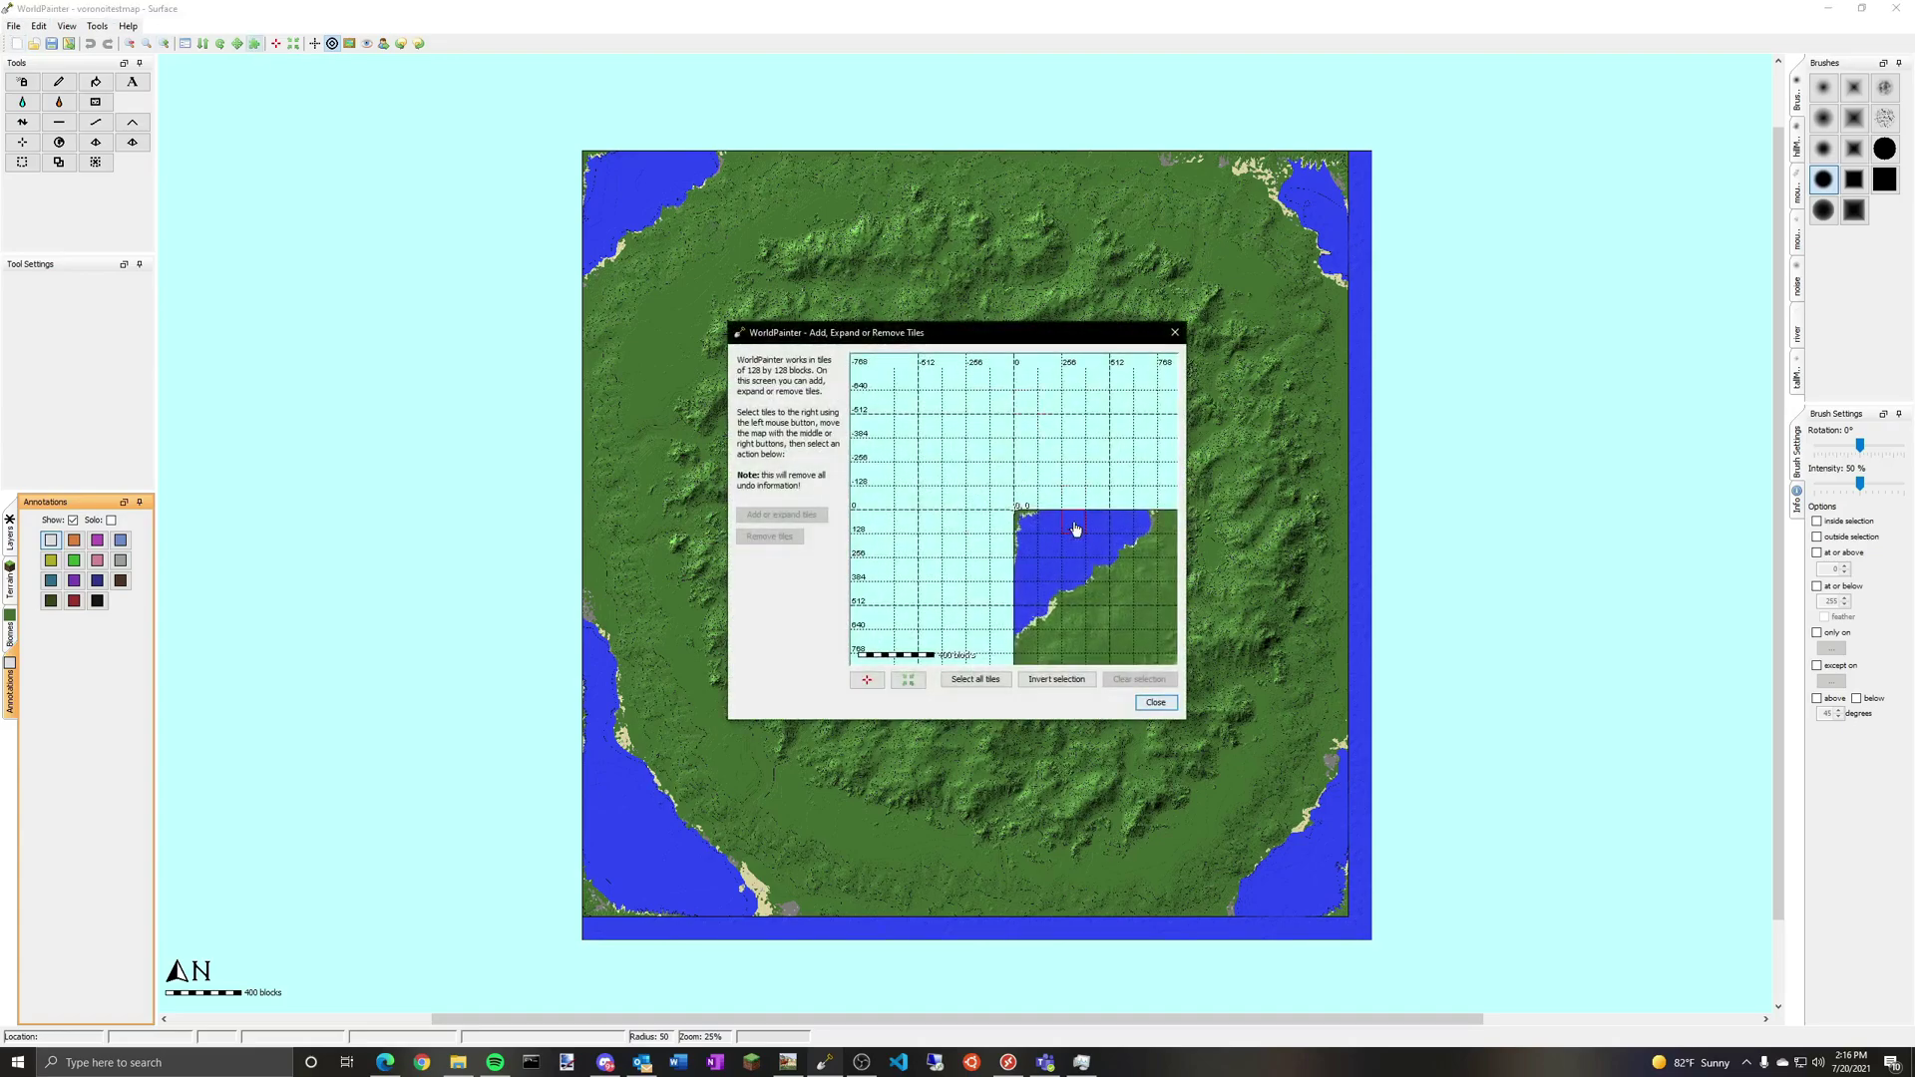
pyautogui.moveTo(1083, 636); pyautogui.dragTo(1030, 470, button='middle')
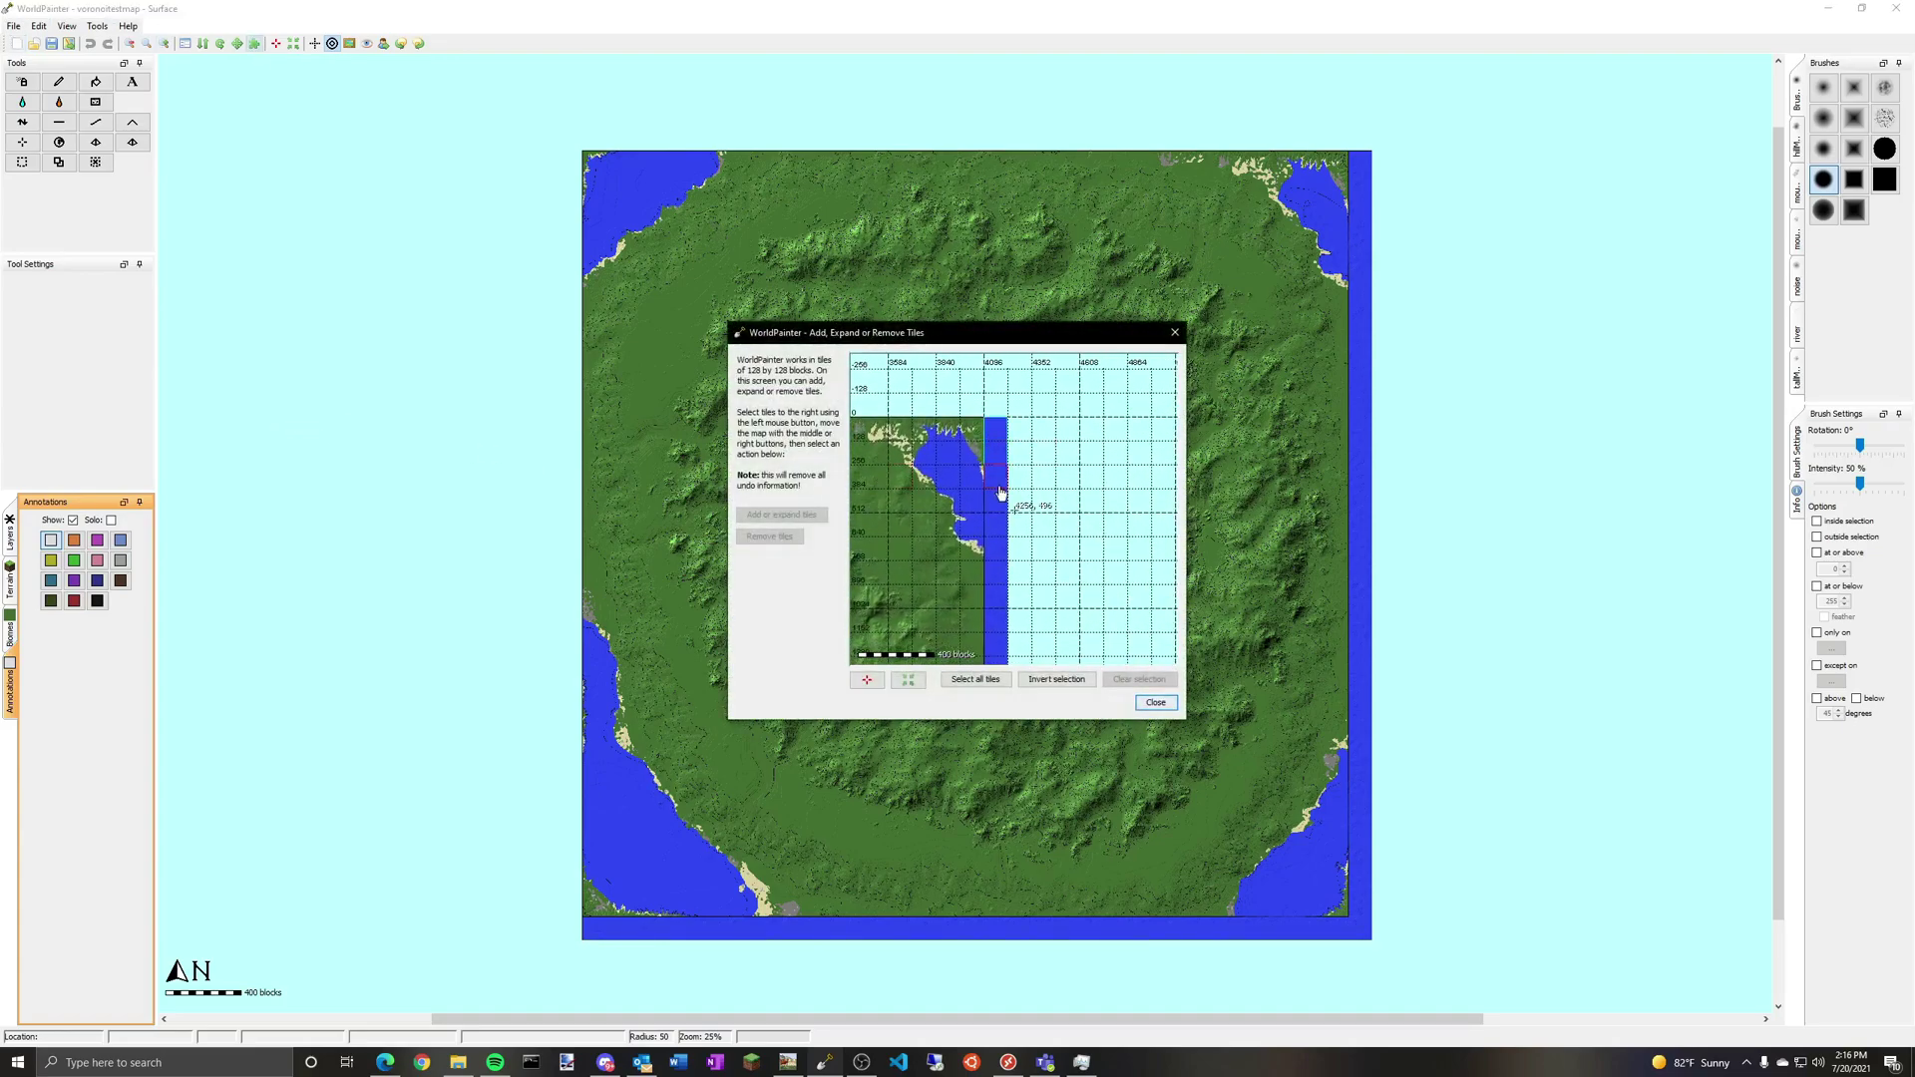
pyautogui.moveTo(1008, 440); pyautogui.dragTo(1002, 691)
pyautogui.moveTo(1090, 459); pyautogui.dragTo(1106, 325, button='middle')
pyautogui.moveTo(1029, 417); pyautogui.dragTo(1029, 678)
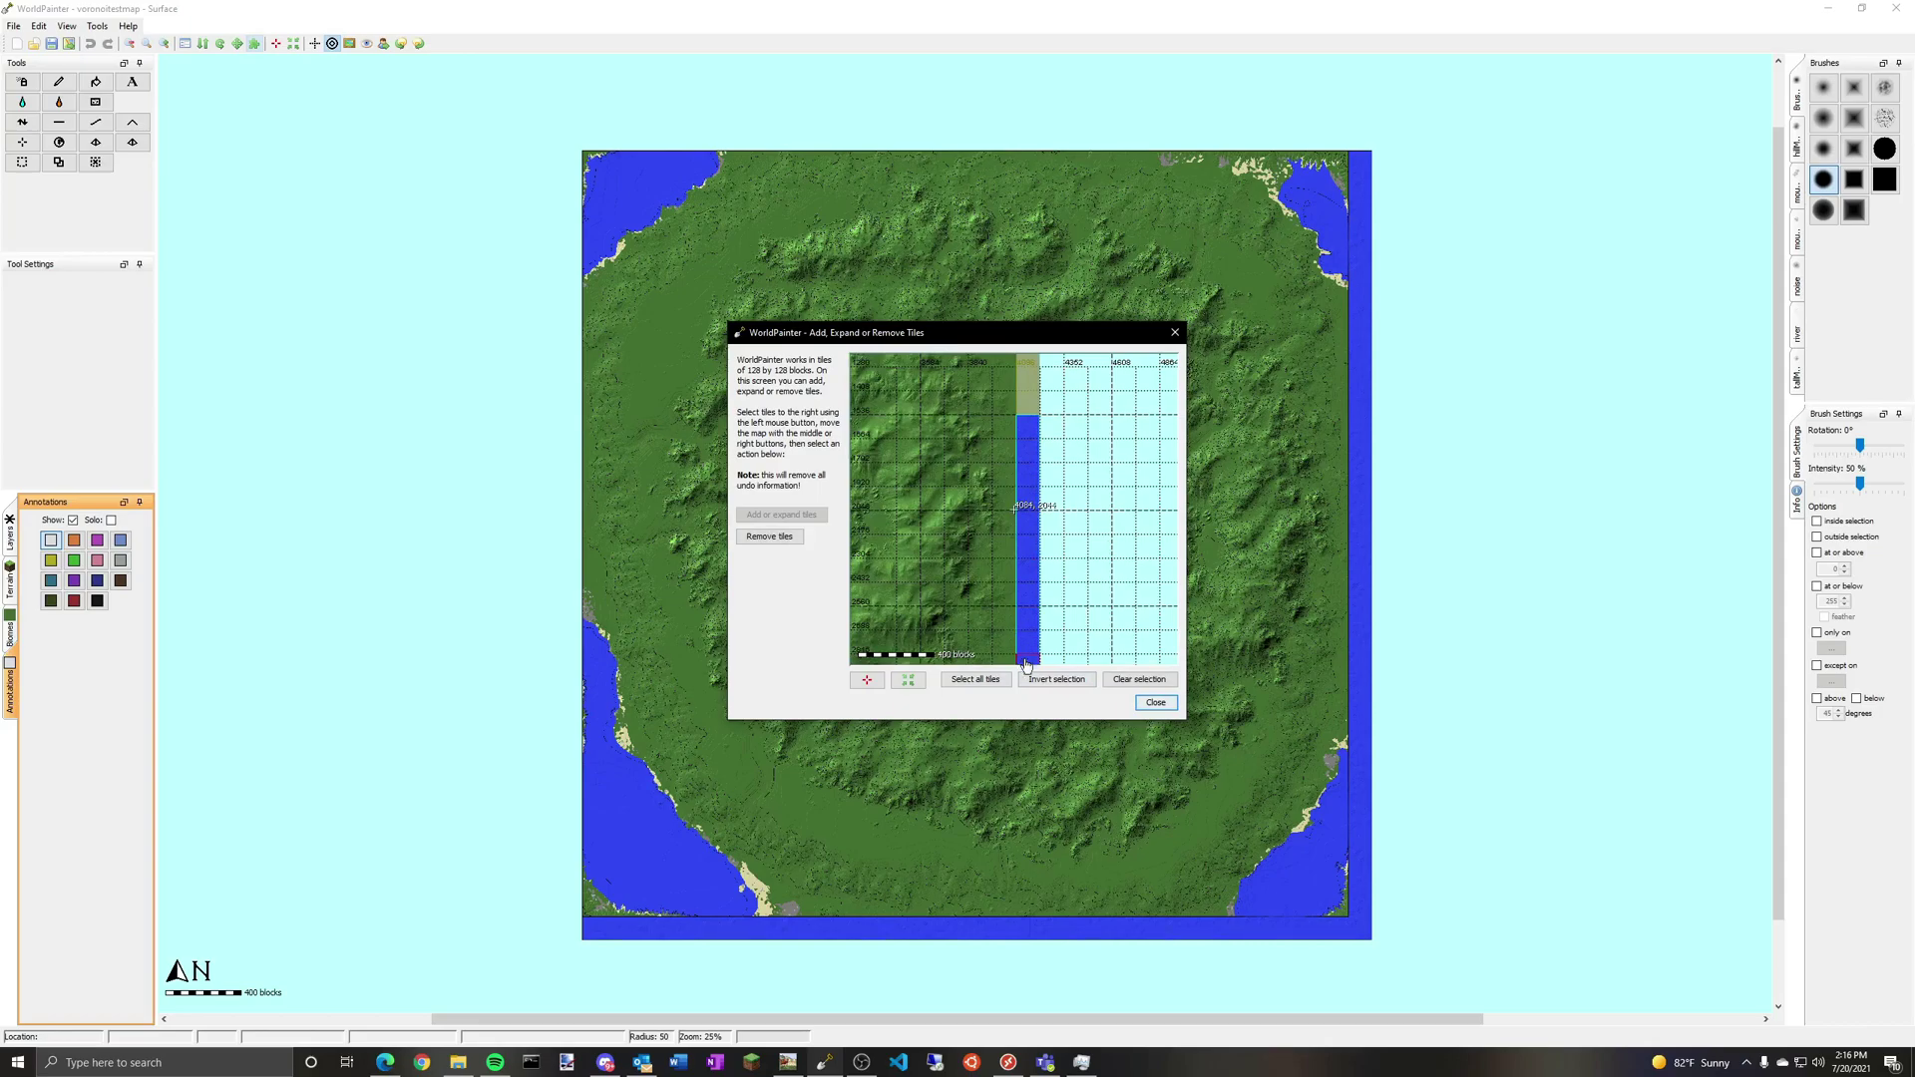
pyautogui.moveTo(1043, 669); pyautogui.dragTo(1090, 443, button='middle')
pyautogui.moveTo(1070, 429)
pyautogui.mouseDown()
pyautogui.moveTo(1064, 647)
pyautogui.moveTo(833, 655)
pyautogui.mouseUp()
pyautogui.moveTo(922, 605); pyautogui.dragTo(1204, 503, button='middle')
pyautogui.moveTo(1117, 551); pyautogui.dragTo(856, 552)
pyautogui.moveTo(919, 591); pyautogui.dragTo(1093, 596, button='middle')
pyautogui.moveTo(1017, 548); pyautogui.dragTo(856, 551)
pyautogui.moveTo(858, 552); pyautogui.dragTo(1038, 546, button='middle')
pyautogui.moveTo(1038, 546); pyautogui.dragTo(966, 552)
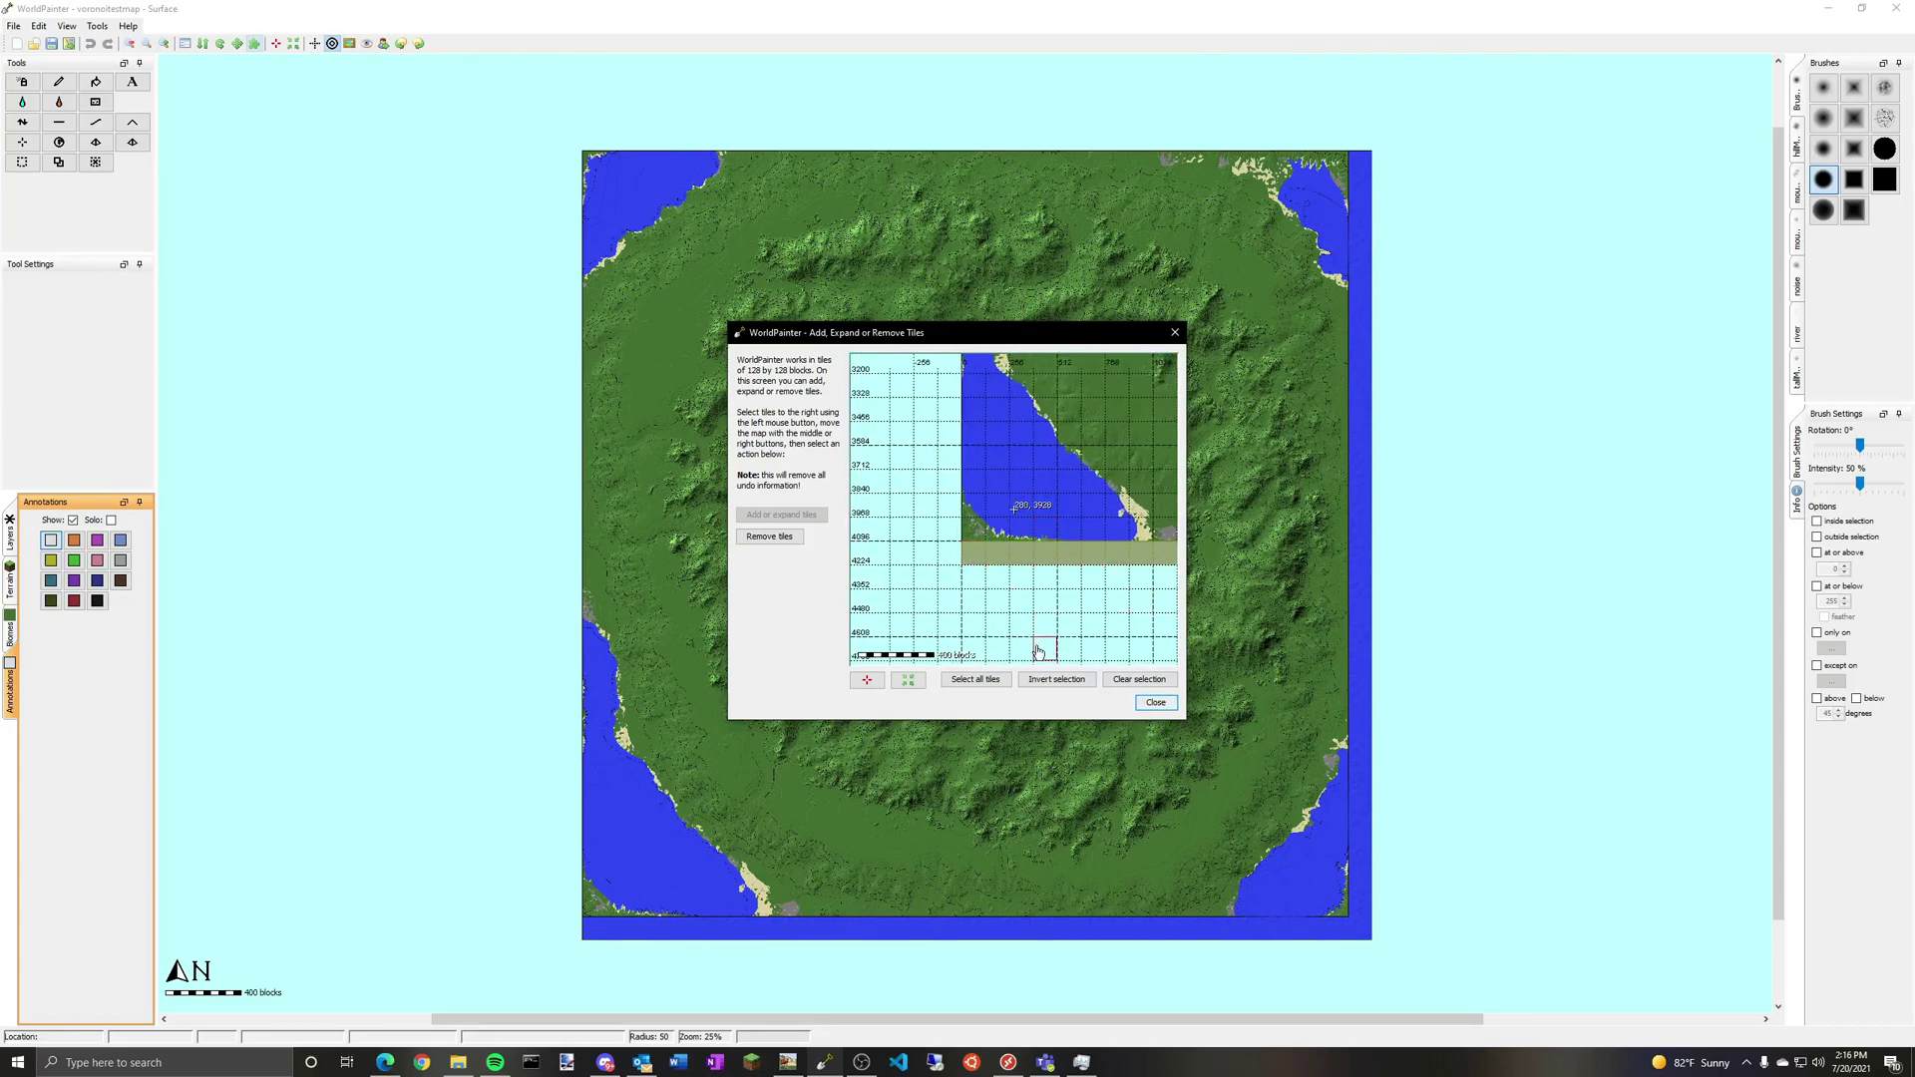
pyautogui.click(769, 536)
pyautogui.click(926, 547)
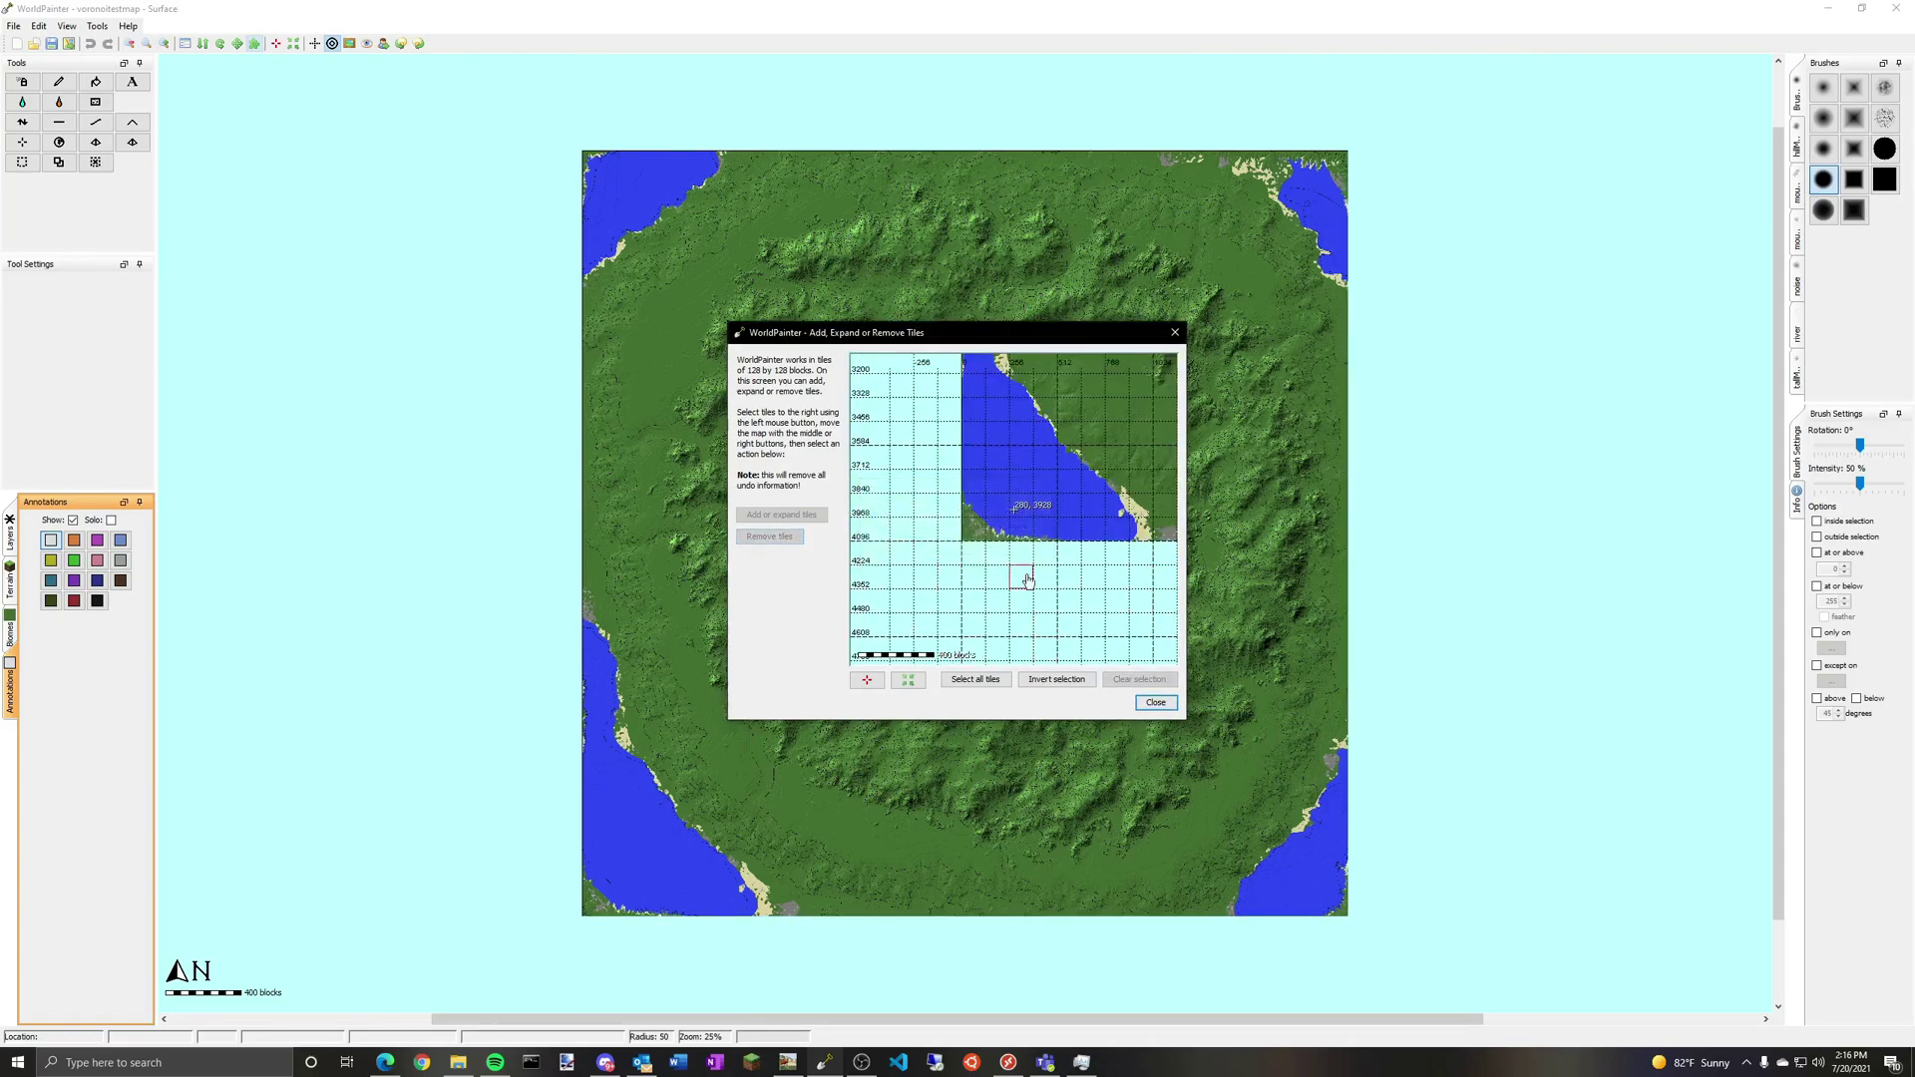
pyautogui.click(1174, 332)
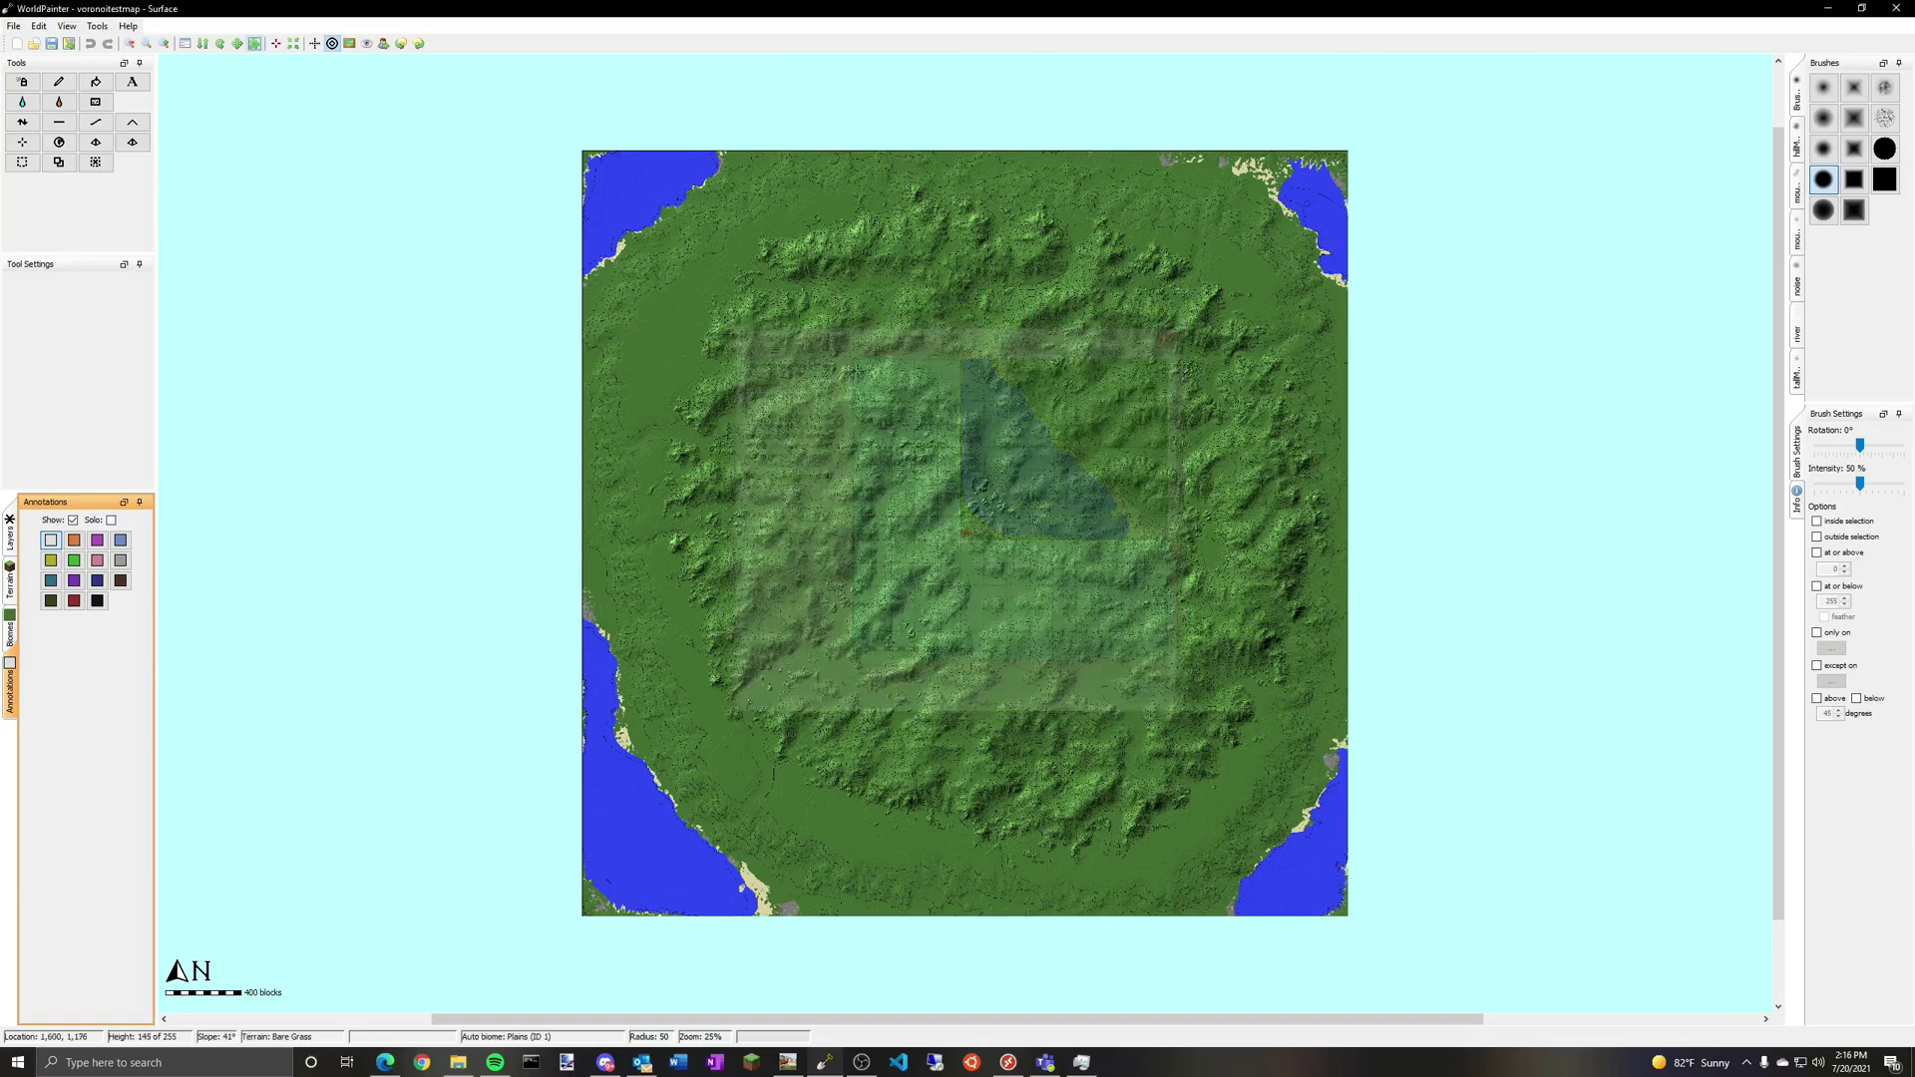
# Step: Fill the whole map with the Grey Stained Terracotta terrain type using a global operation
pyautogui.click(59, 142)
pyautogui.click(831, 409)
pyautogui.click(956, 406)
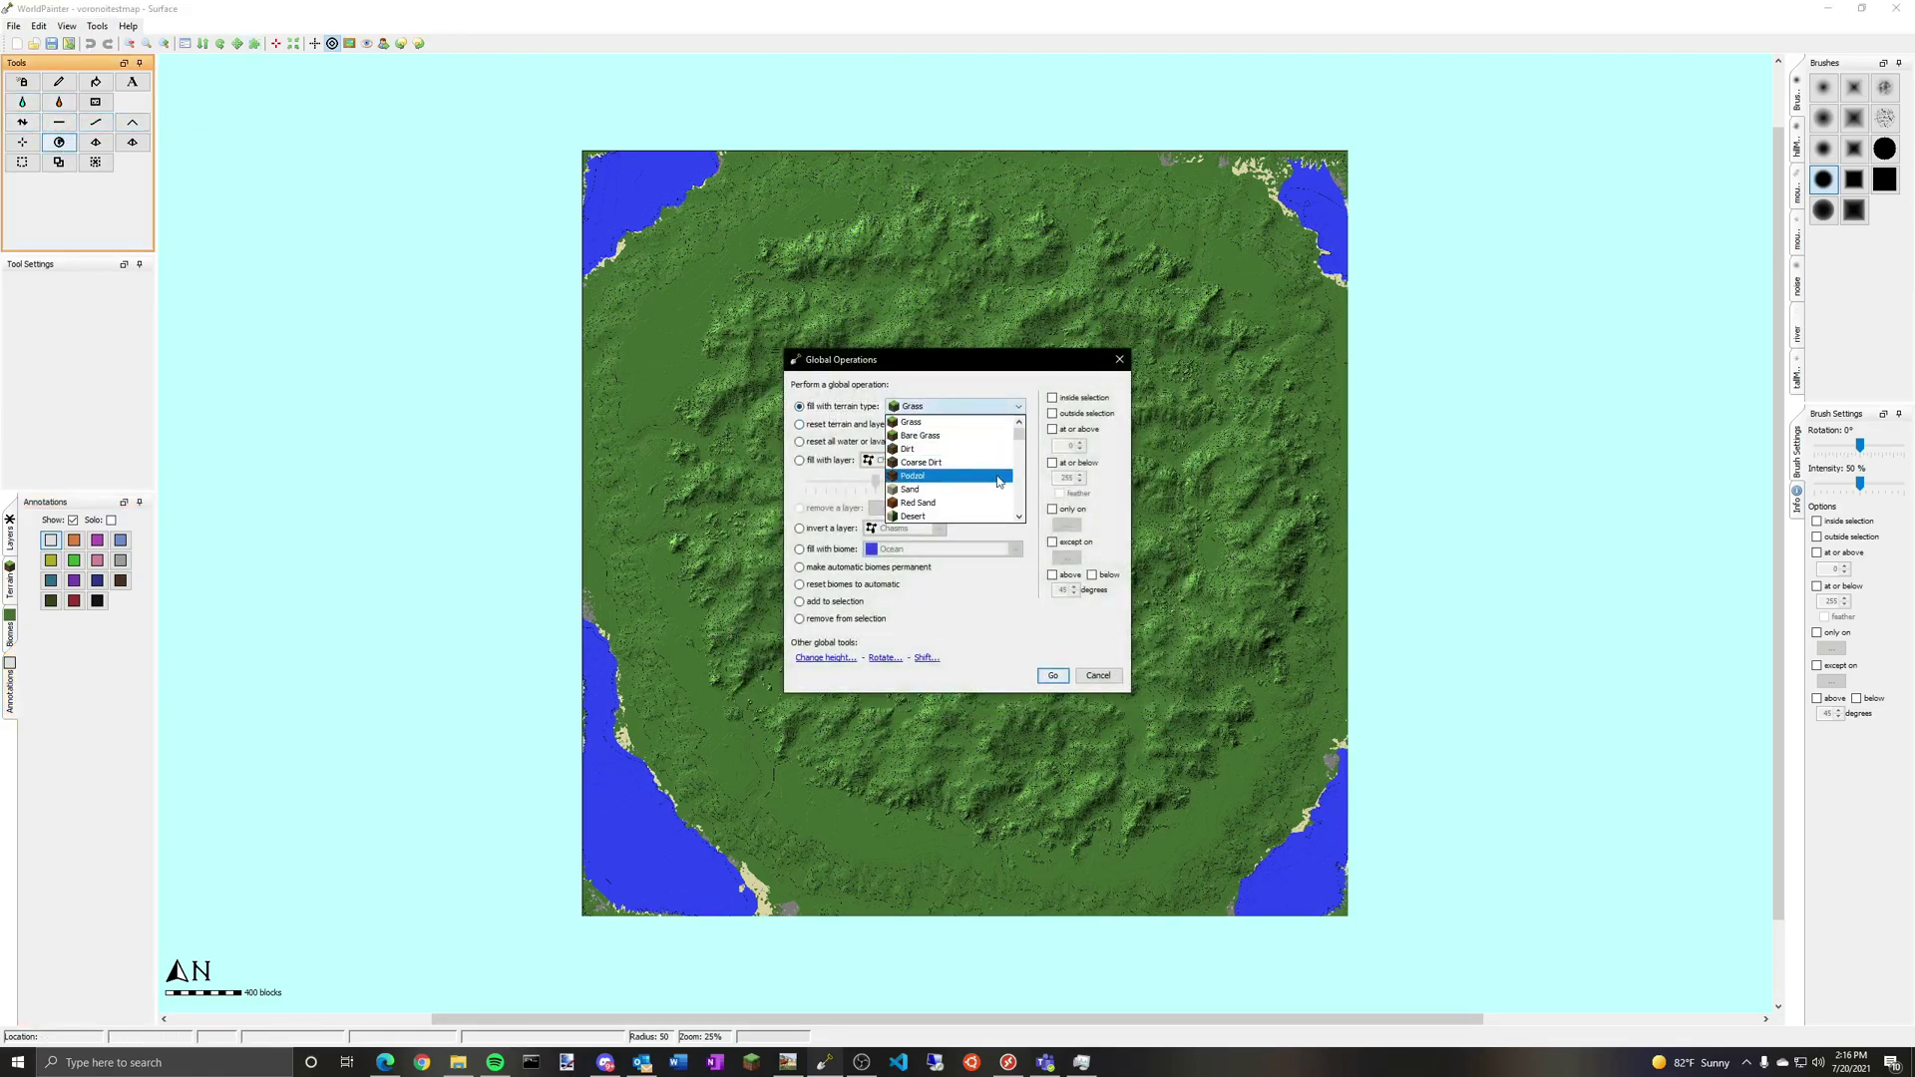
pyautogui.scroll(-2, 996, 458)
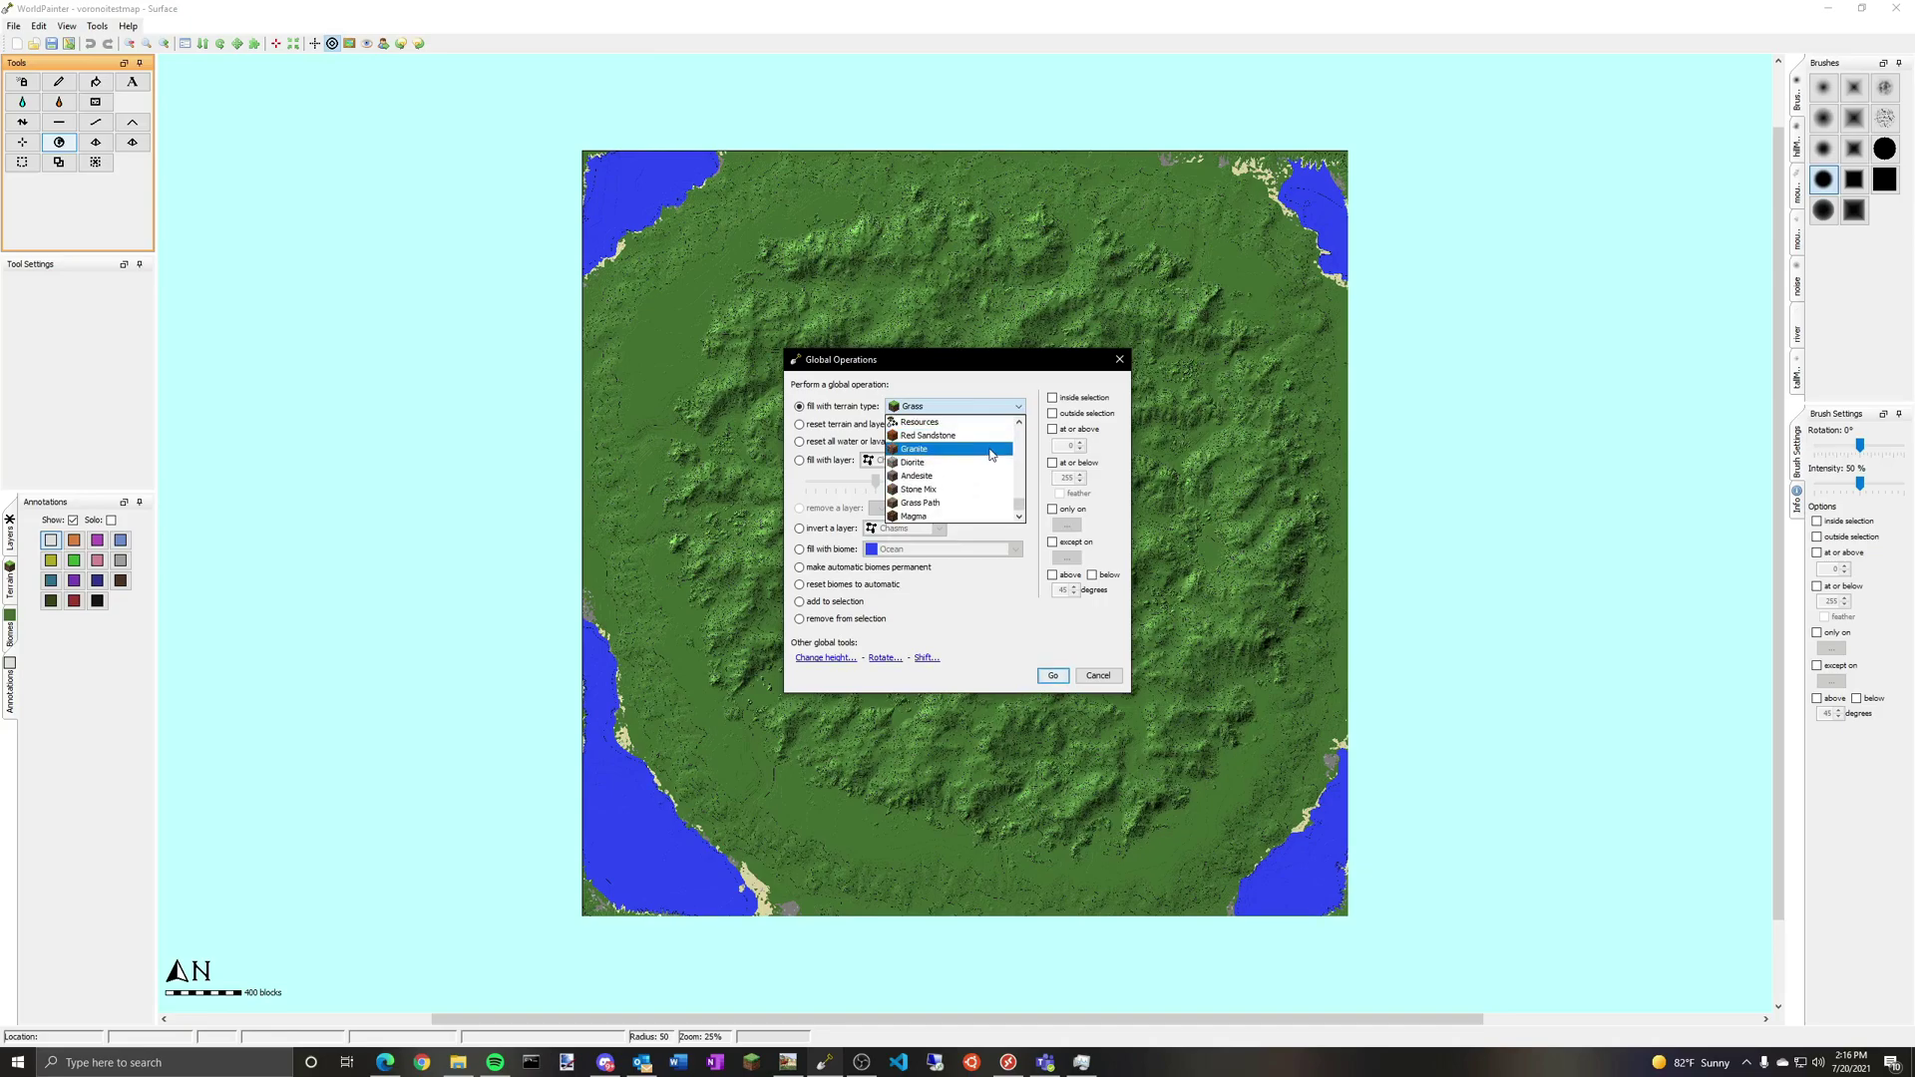
pyautogui.scroll(-1, 960, 493)
pyautogui.scroll(5, 968, 469)
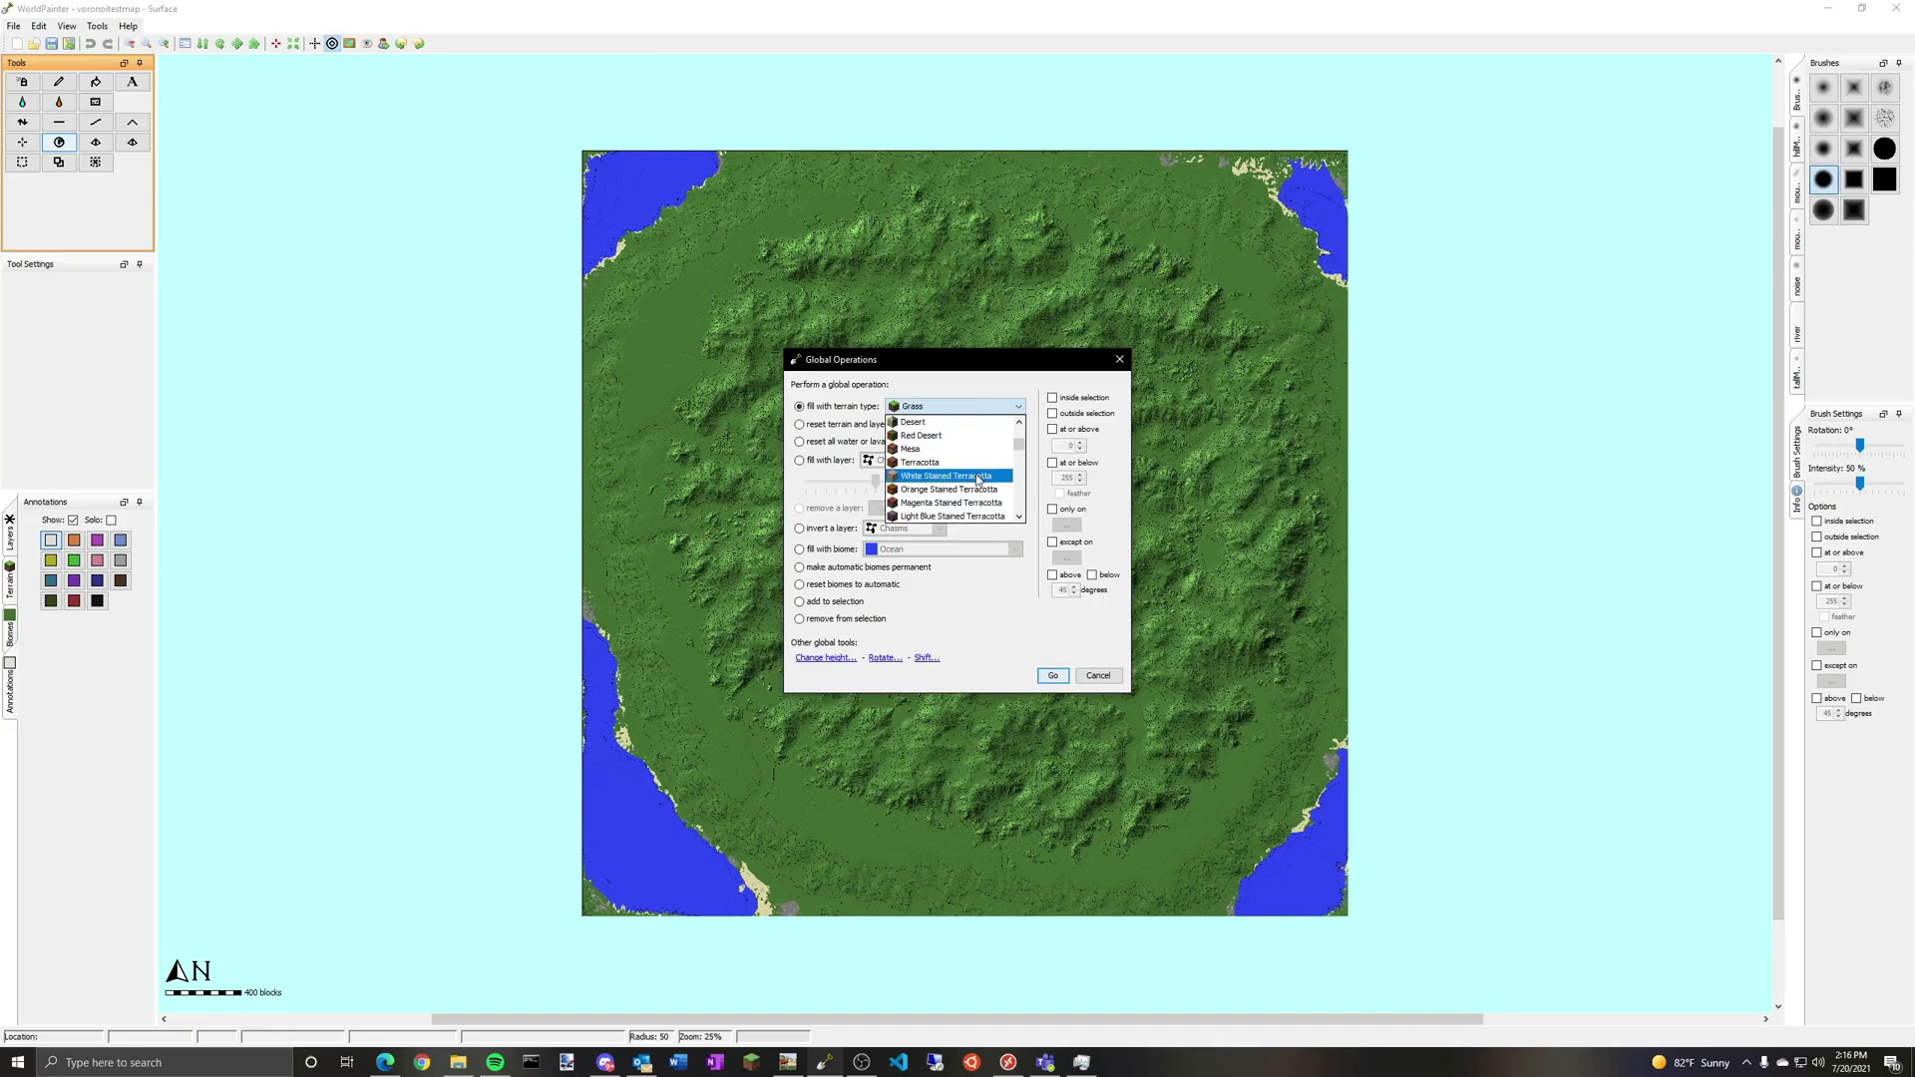
pyautogui.click(981, 489)
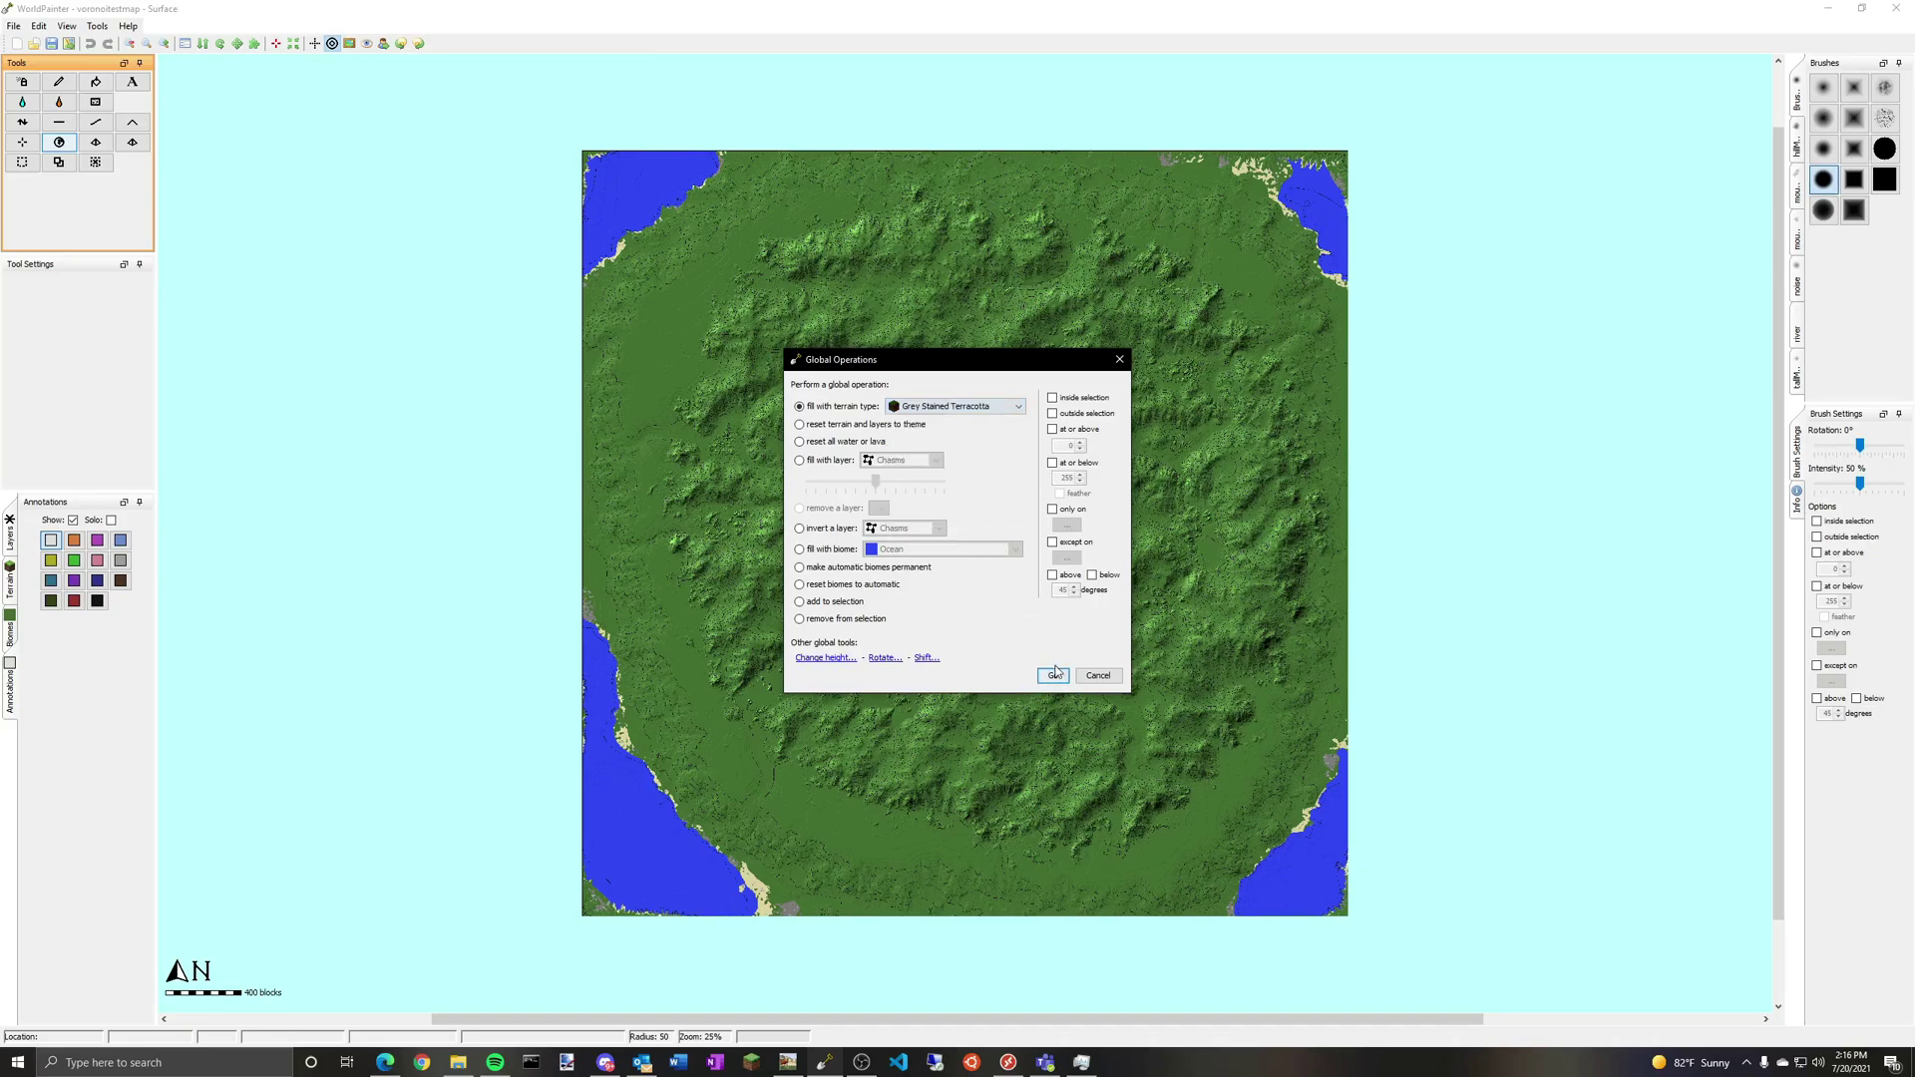
pyautogui.click(1052, 676)
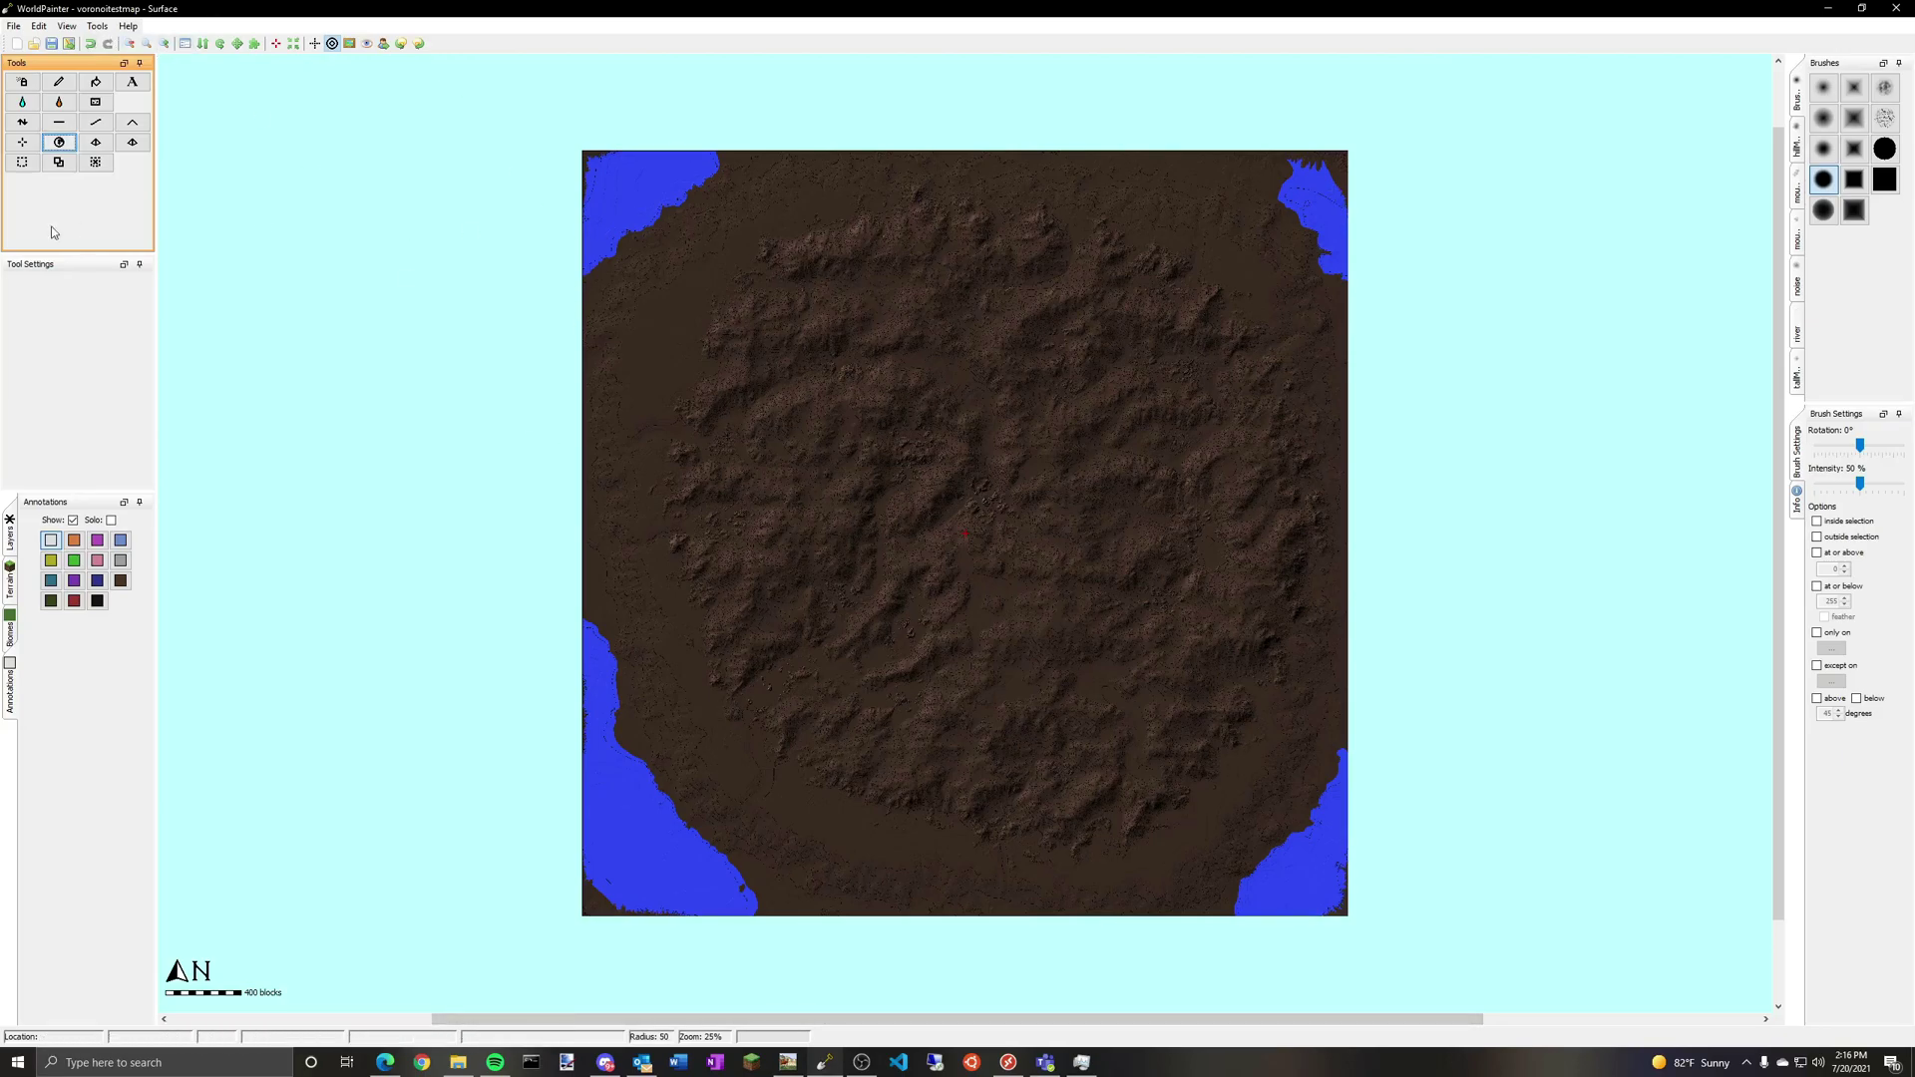
# Step: Start importing a mask as terrain or layer and choose voronoitestmapsnow.png as the mask image
pyautogui.click(70, 27)
pyautogui.moveTo(39, 27)
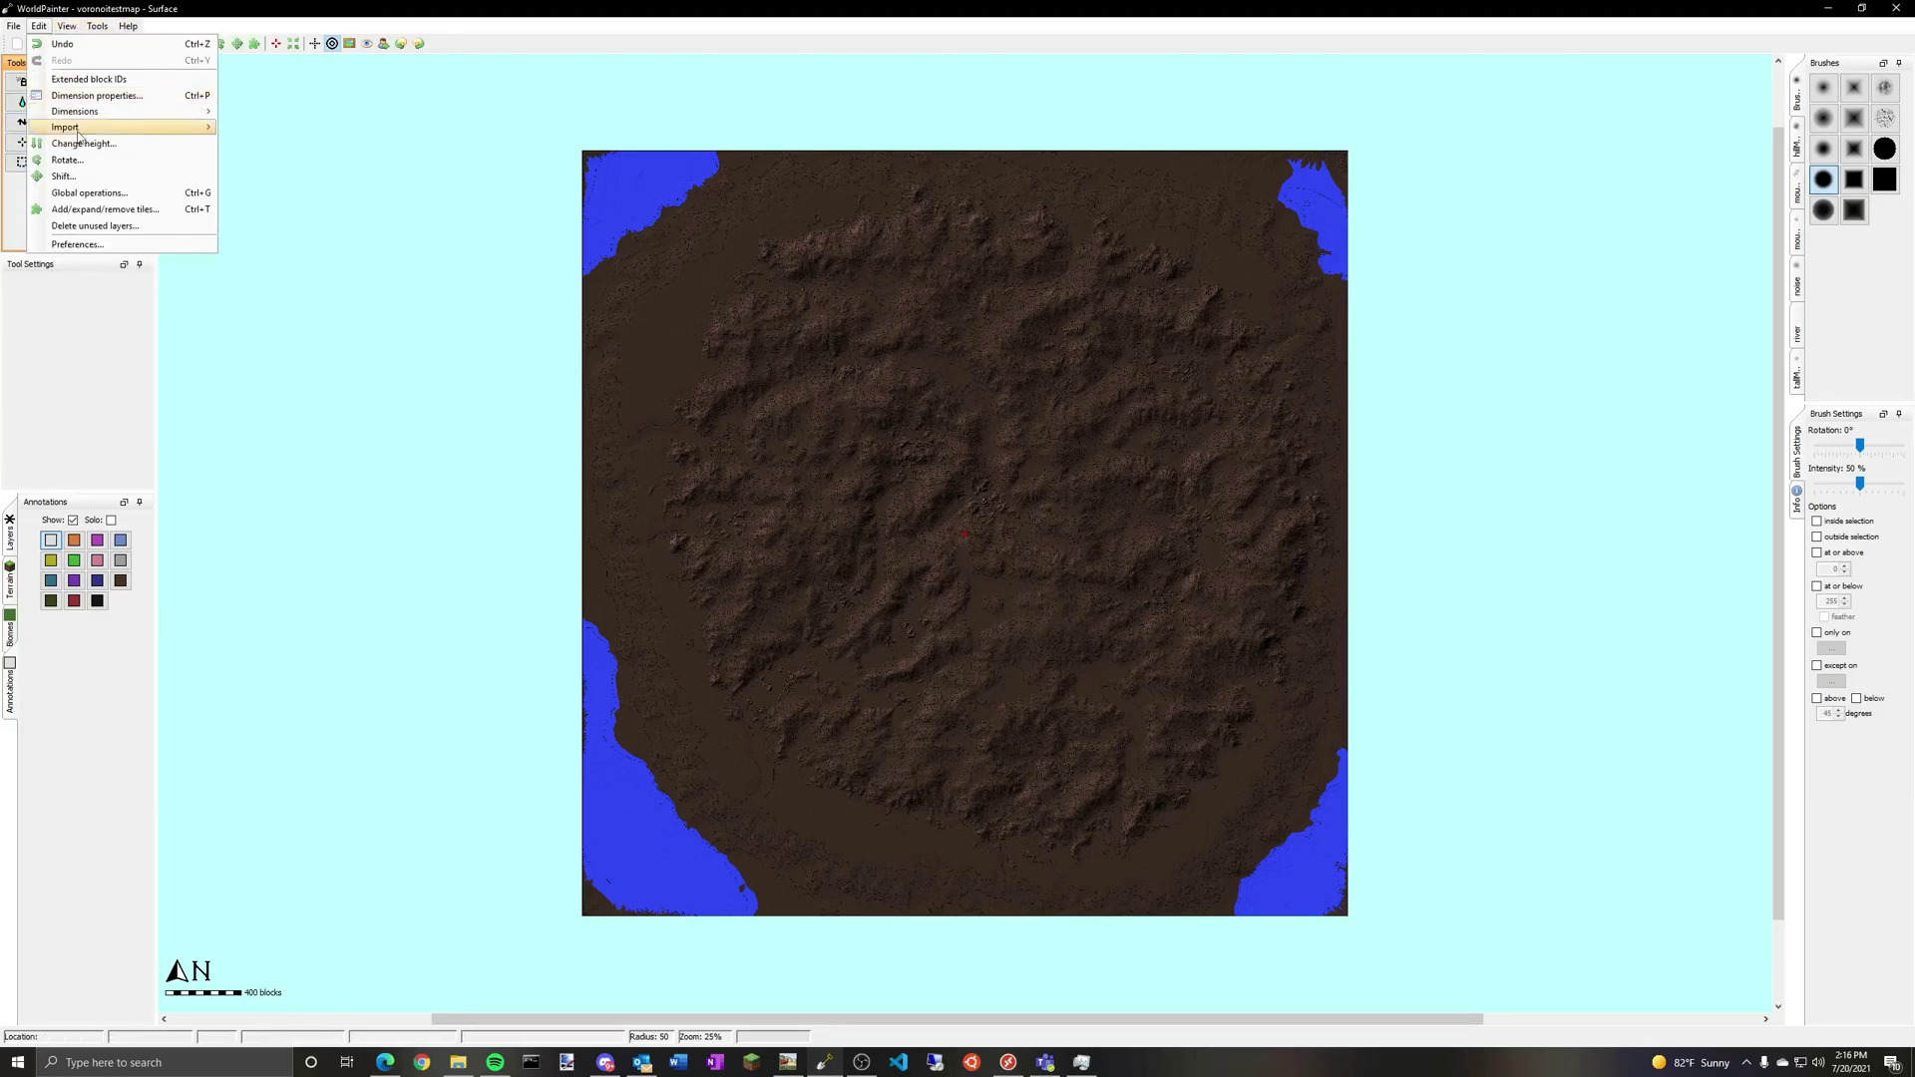
pyautogui.moveTo(82, 129)
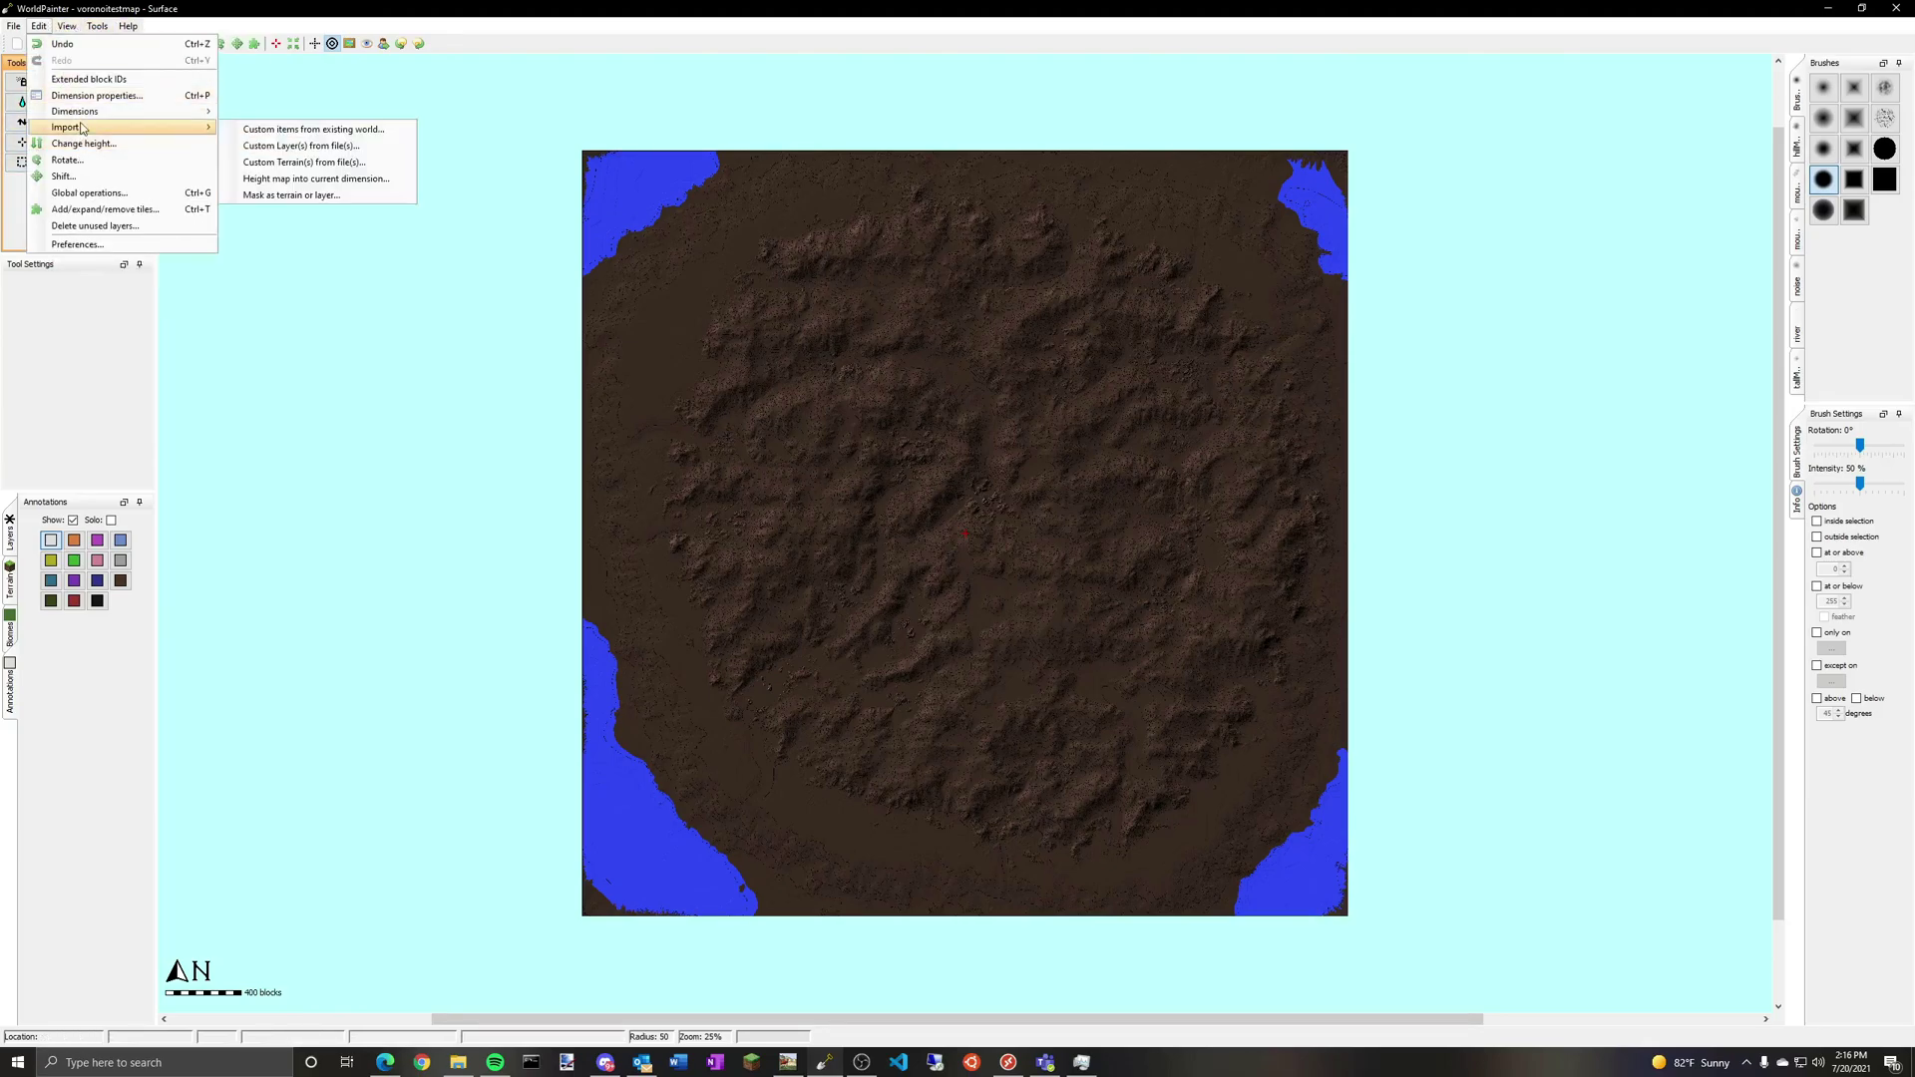
pyautogui.click(350, 196)
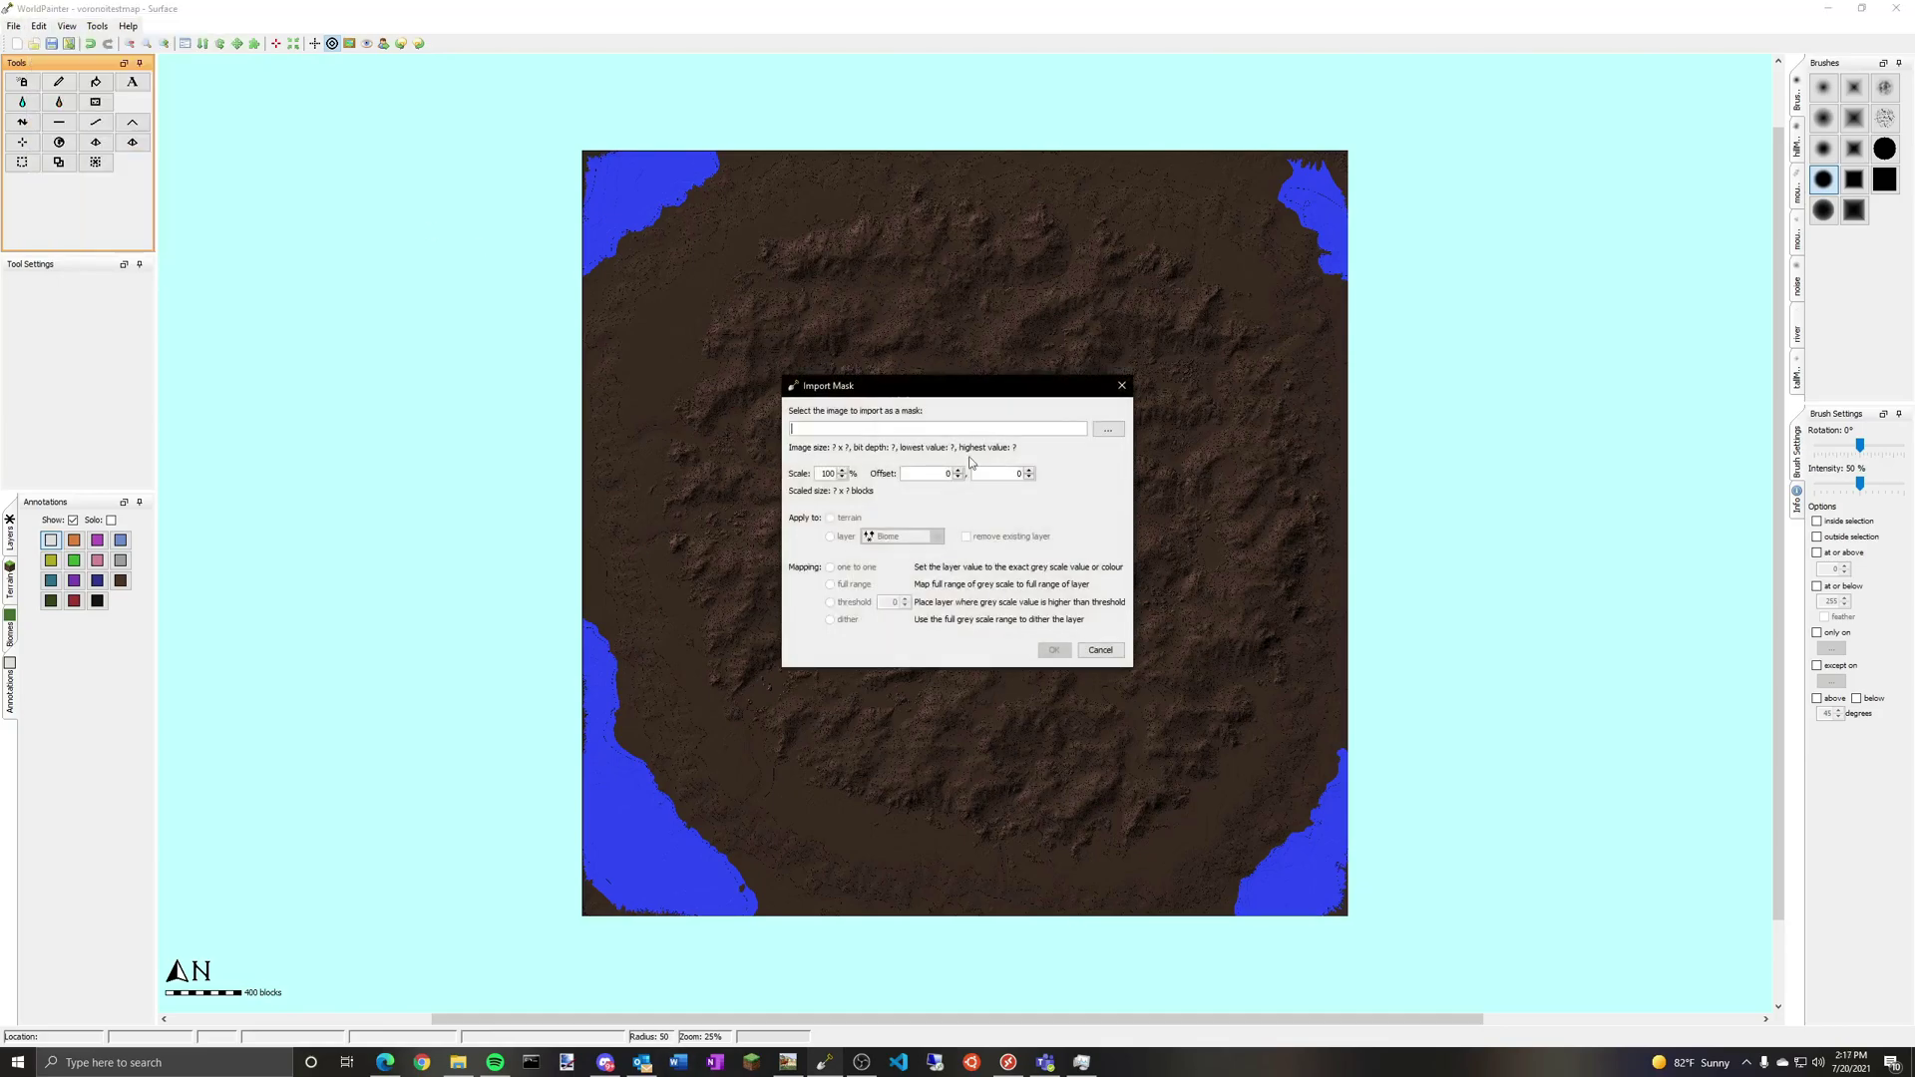
pyautogui.click(1107, 429)
pyautogui.click(1047, 419)
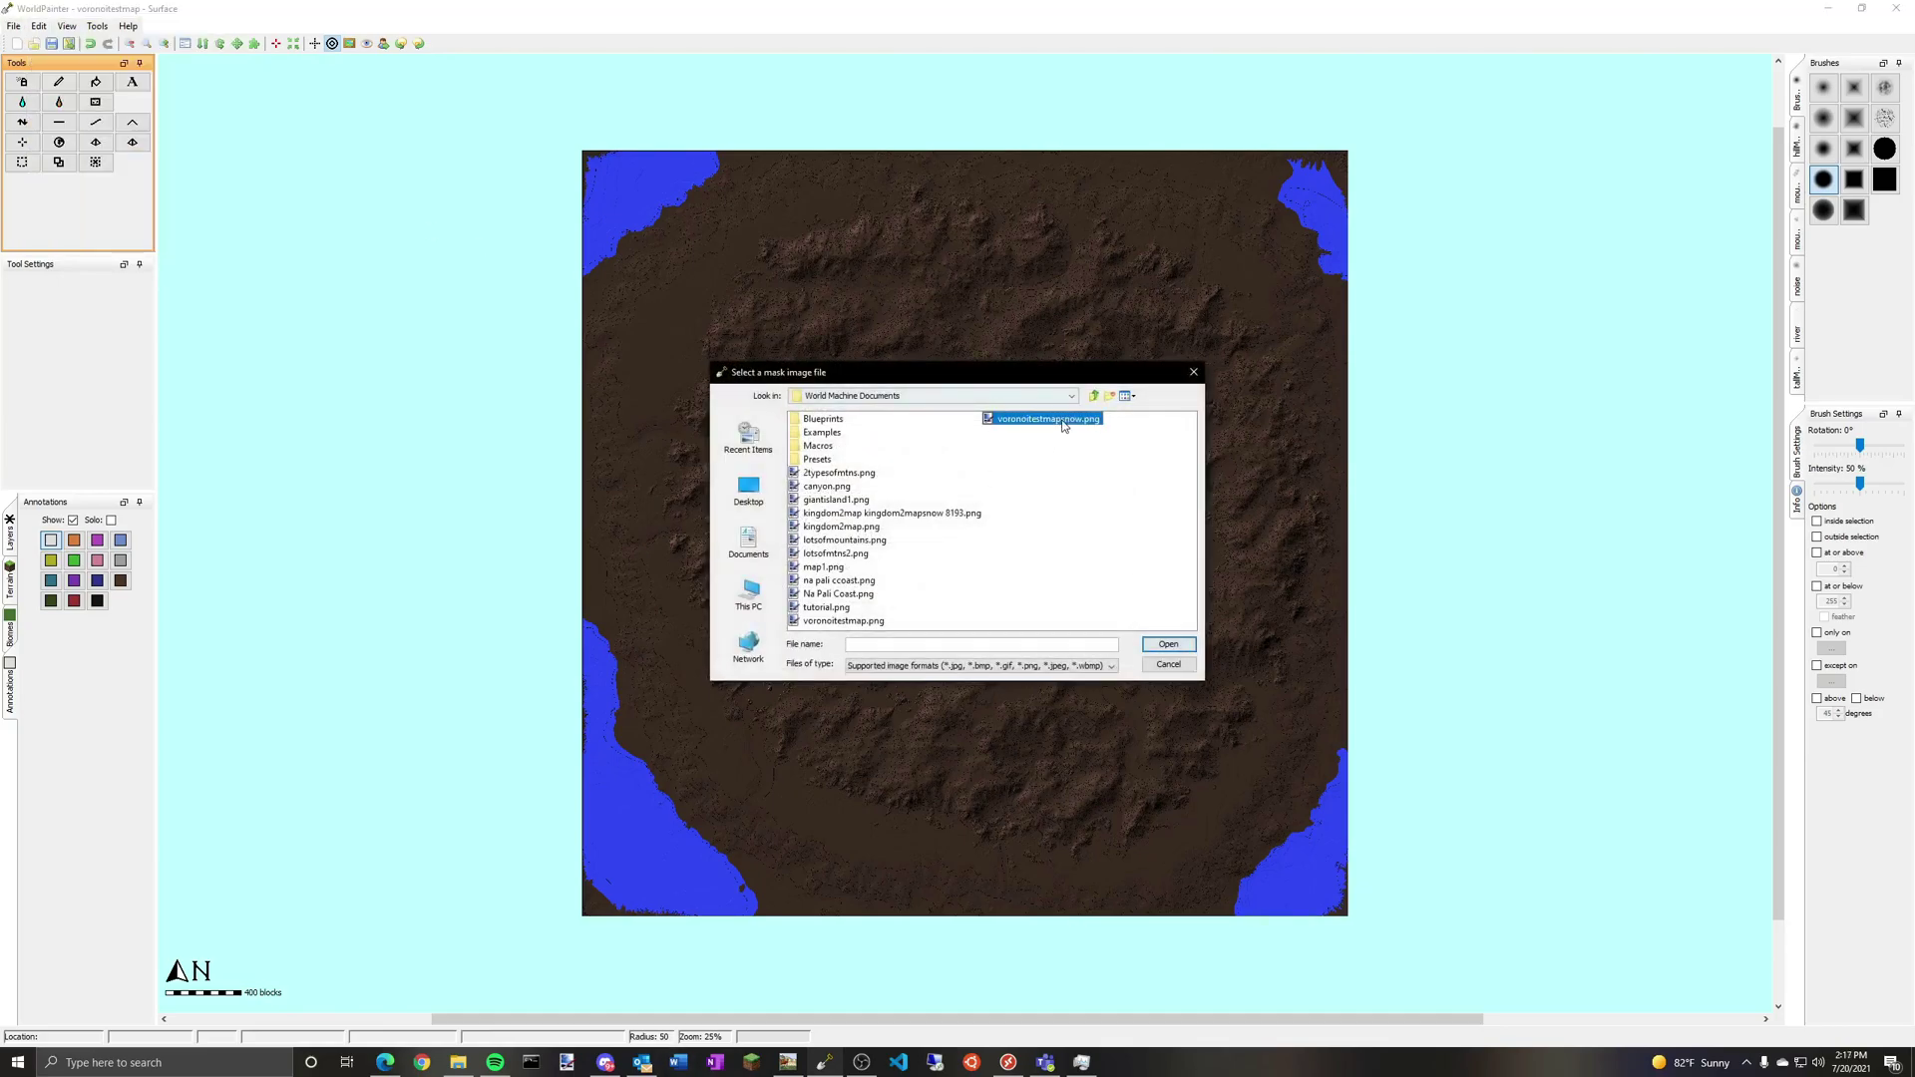
pyautogui.click(1167, 643)
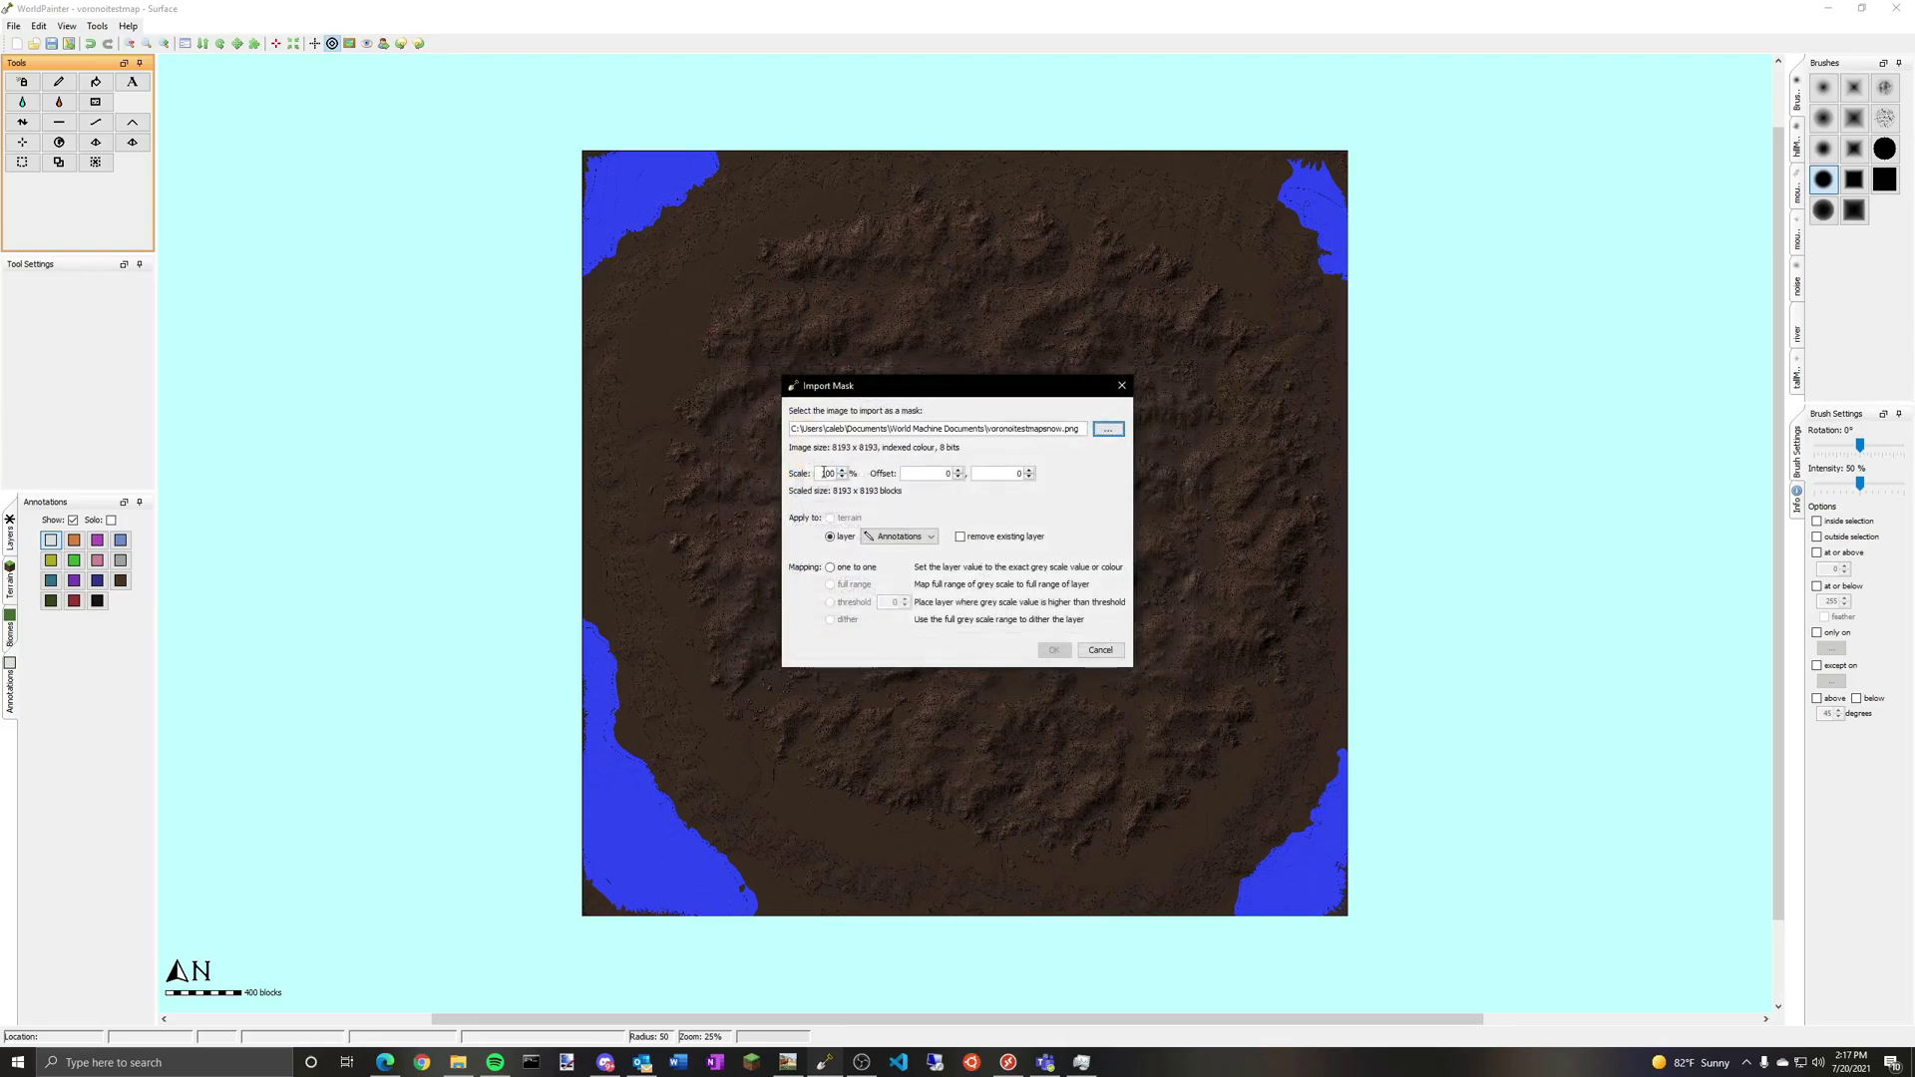
# Step: Scale the mask to match the terrain and import it to the Annotations layer with one to one mapping
pyautogui.moveTo(824, 473); pyautogui.dragTo(850, 476)
pyautogui.click(891, 540)
pyautogui.click(892, 555)
pyautogui.click(831, 568)
pyautogui.click(1052, 650)
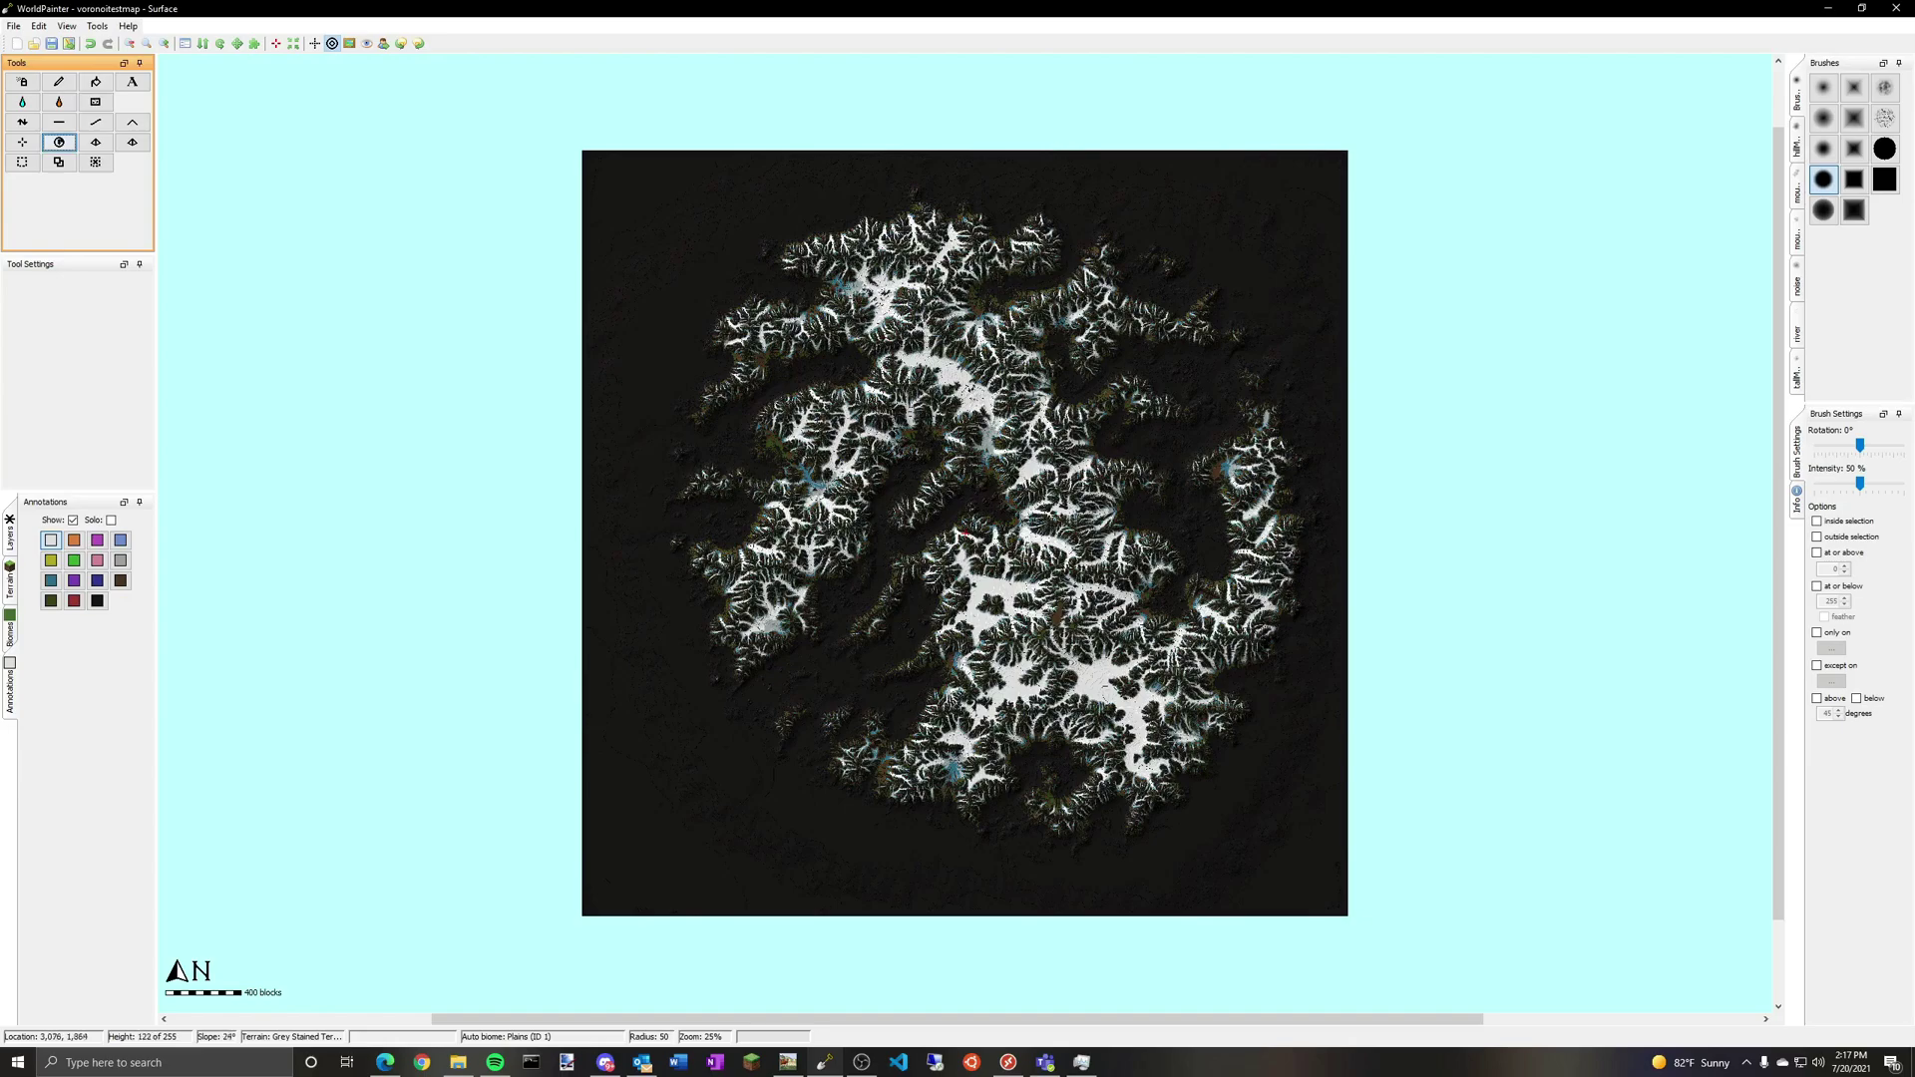
# Step: Paint the green annotations white using the Pencil with a solid square brush enlarged to cover the whole map, restricted to Green Annotations
pyautogui.scroll(1, 1141, 564)
pyautogui.scroll(1, 965, 534)
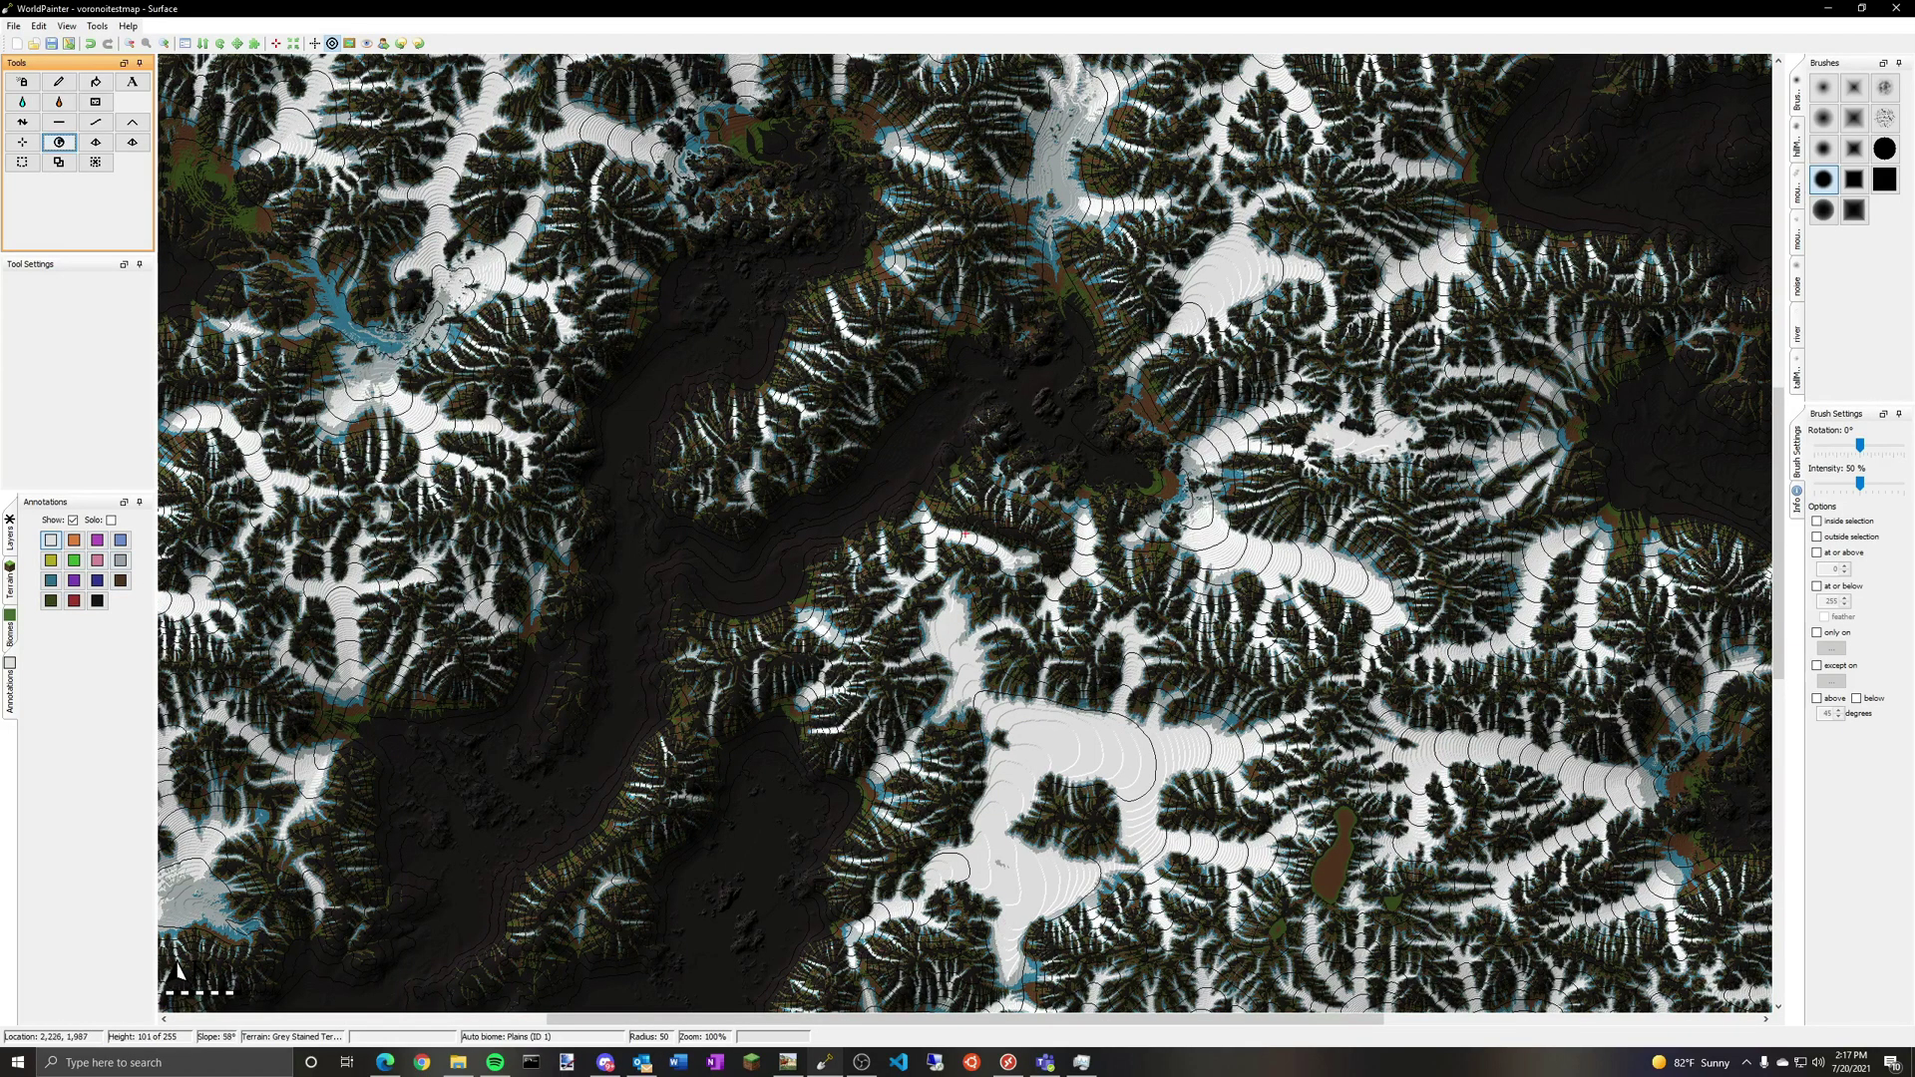
pyautogui.scroll(-2, 964, 534)
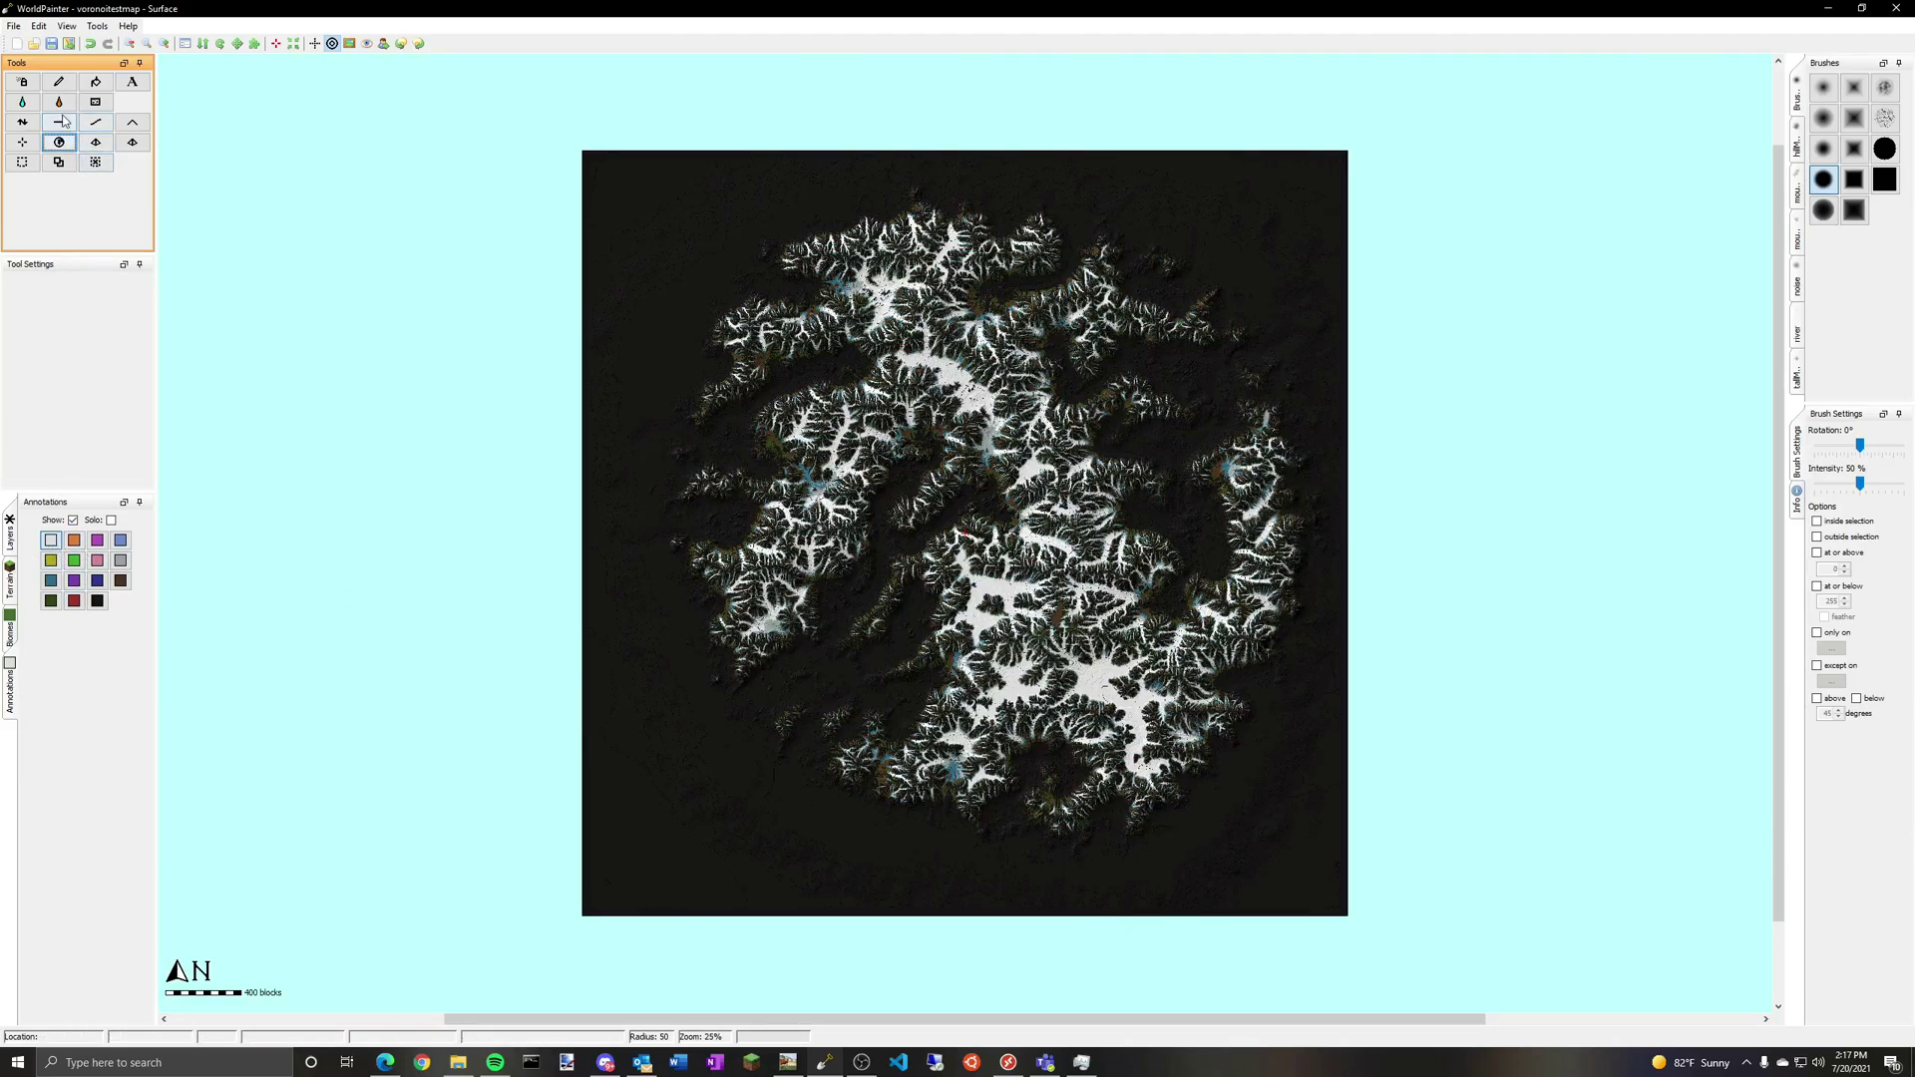
pyautogui.click(58, 81)
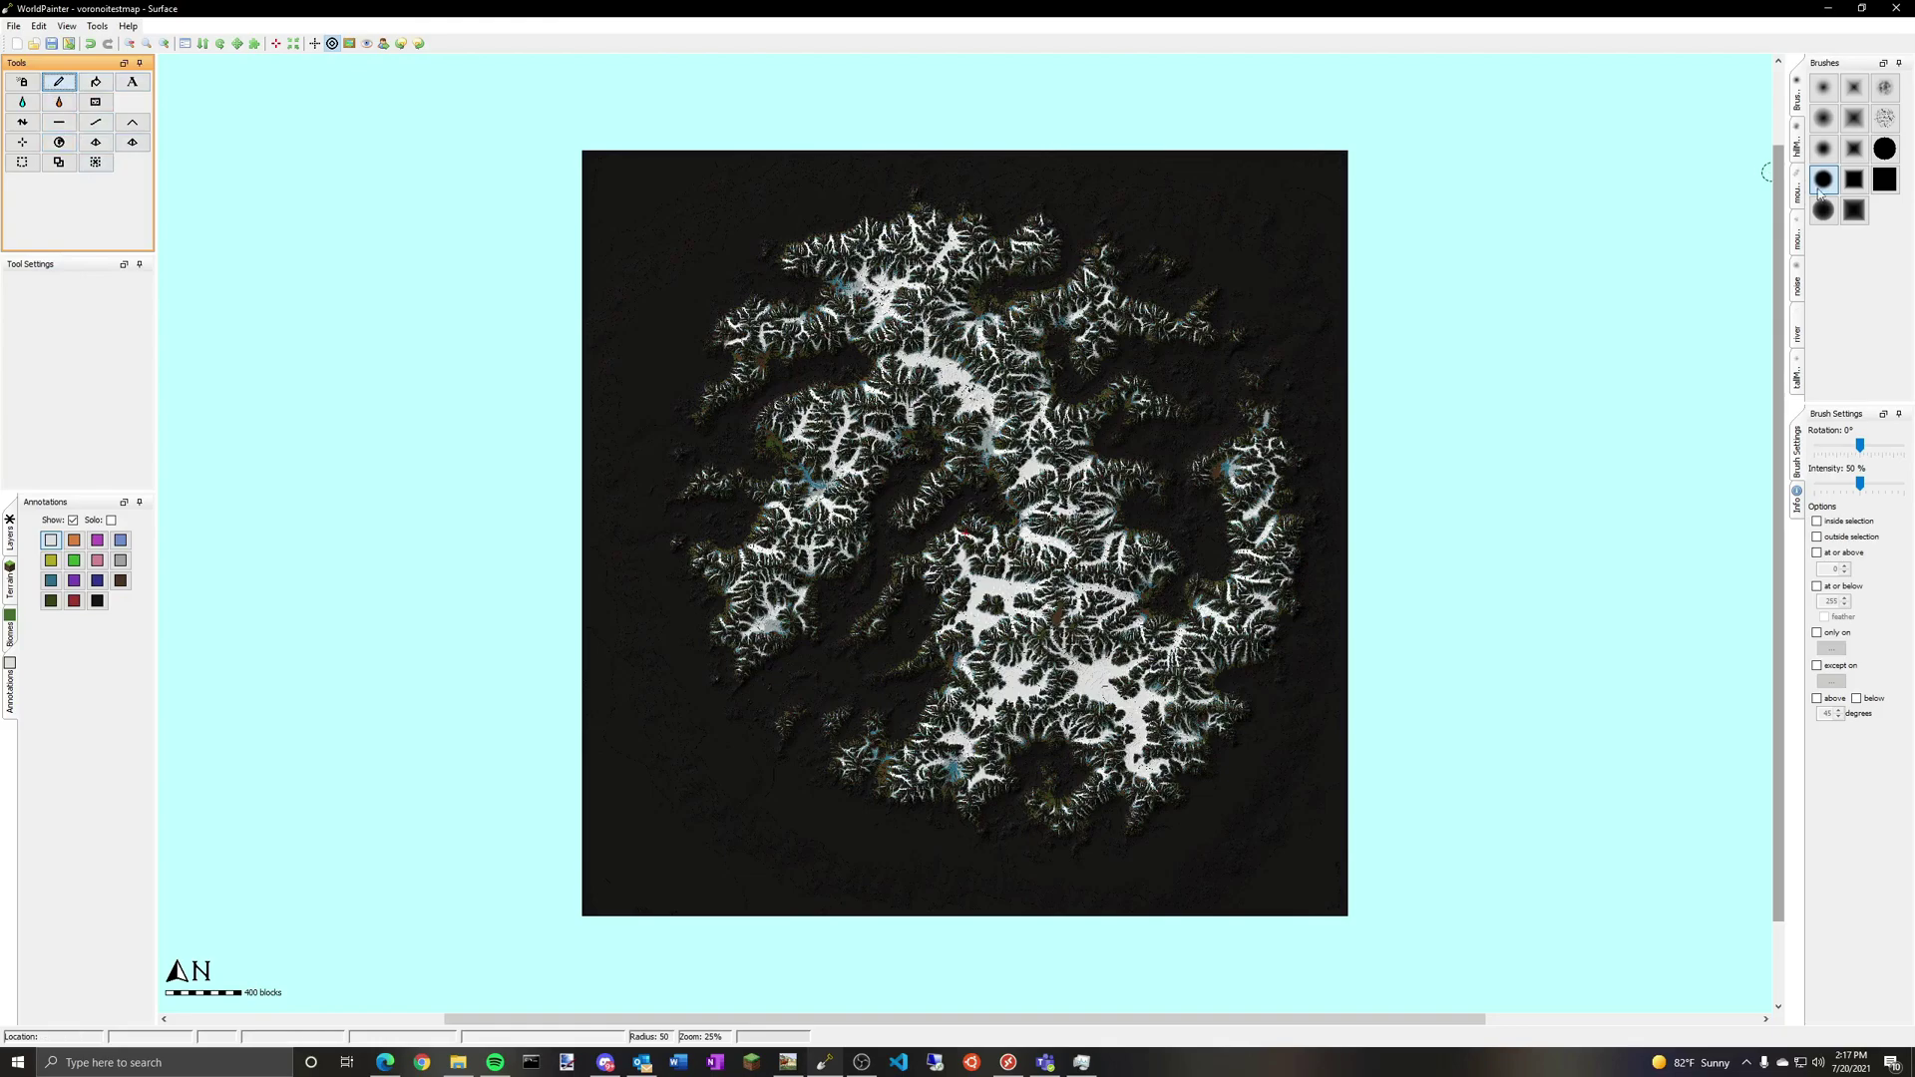
pyautogui.click(1885, 178)
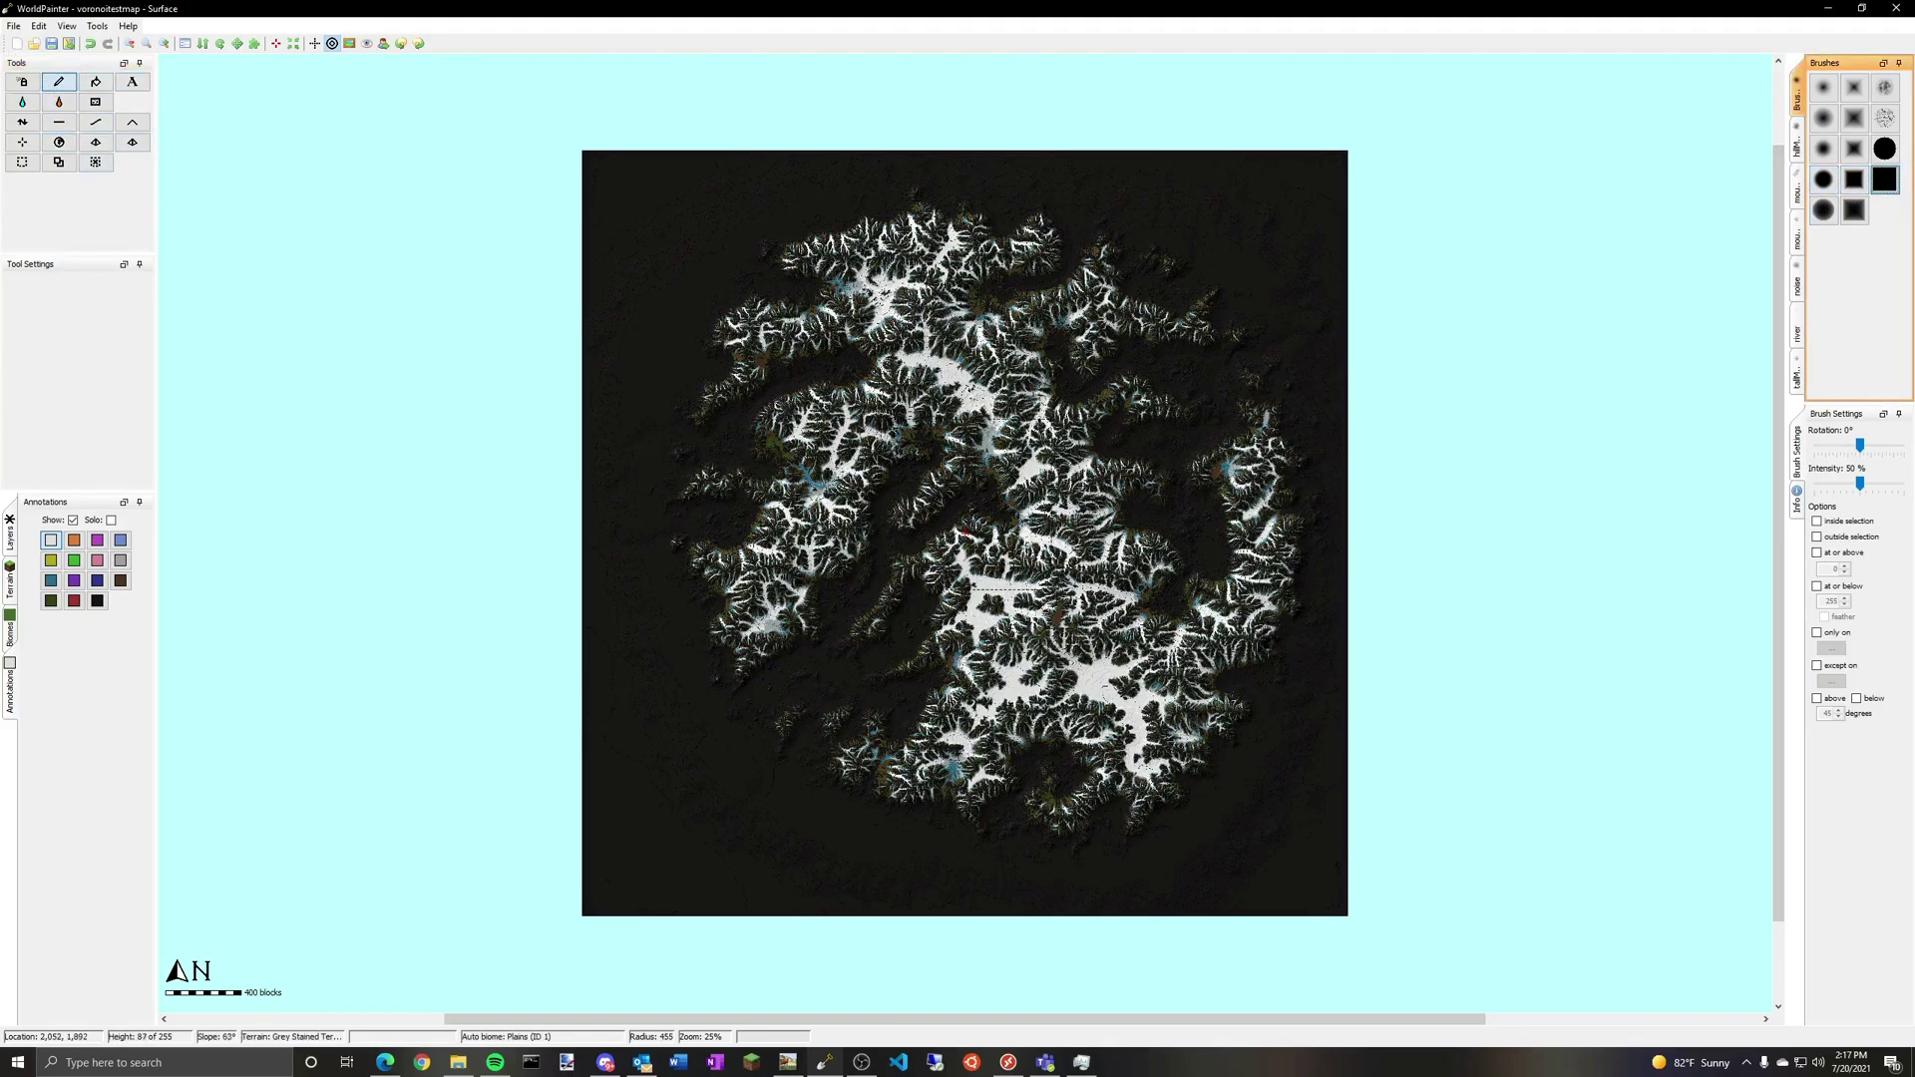
pyautogui.scroll(6, 966, 534)
pyautogui.scroll(1, 965, 533)
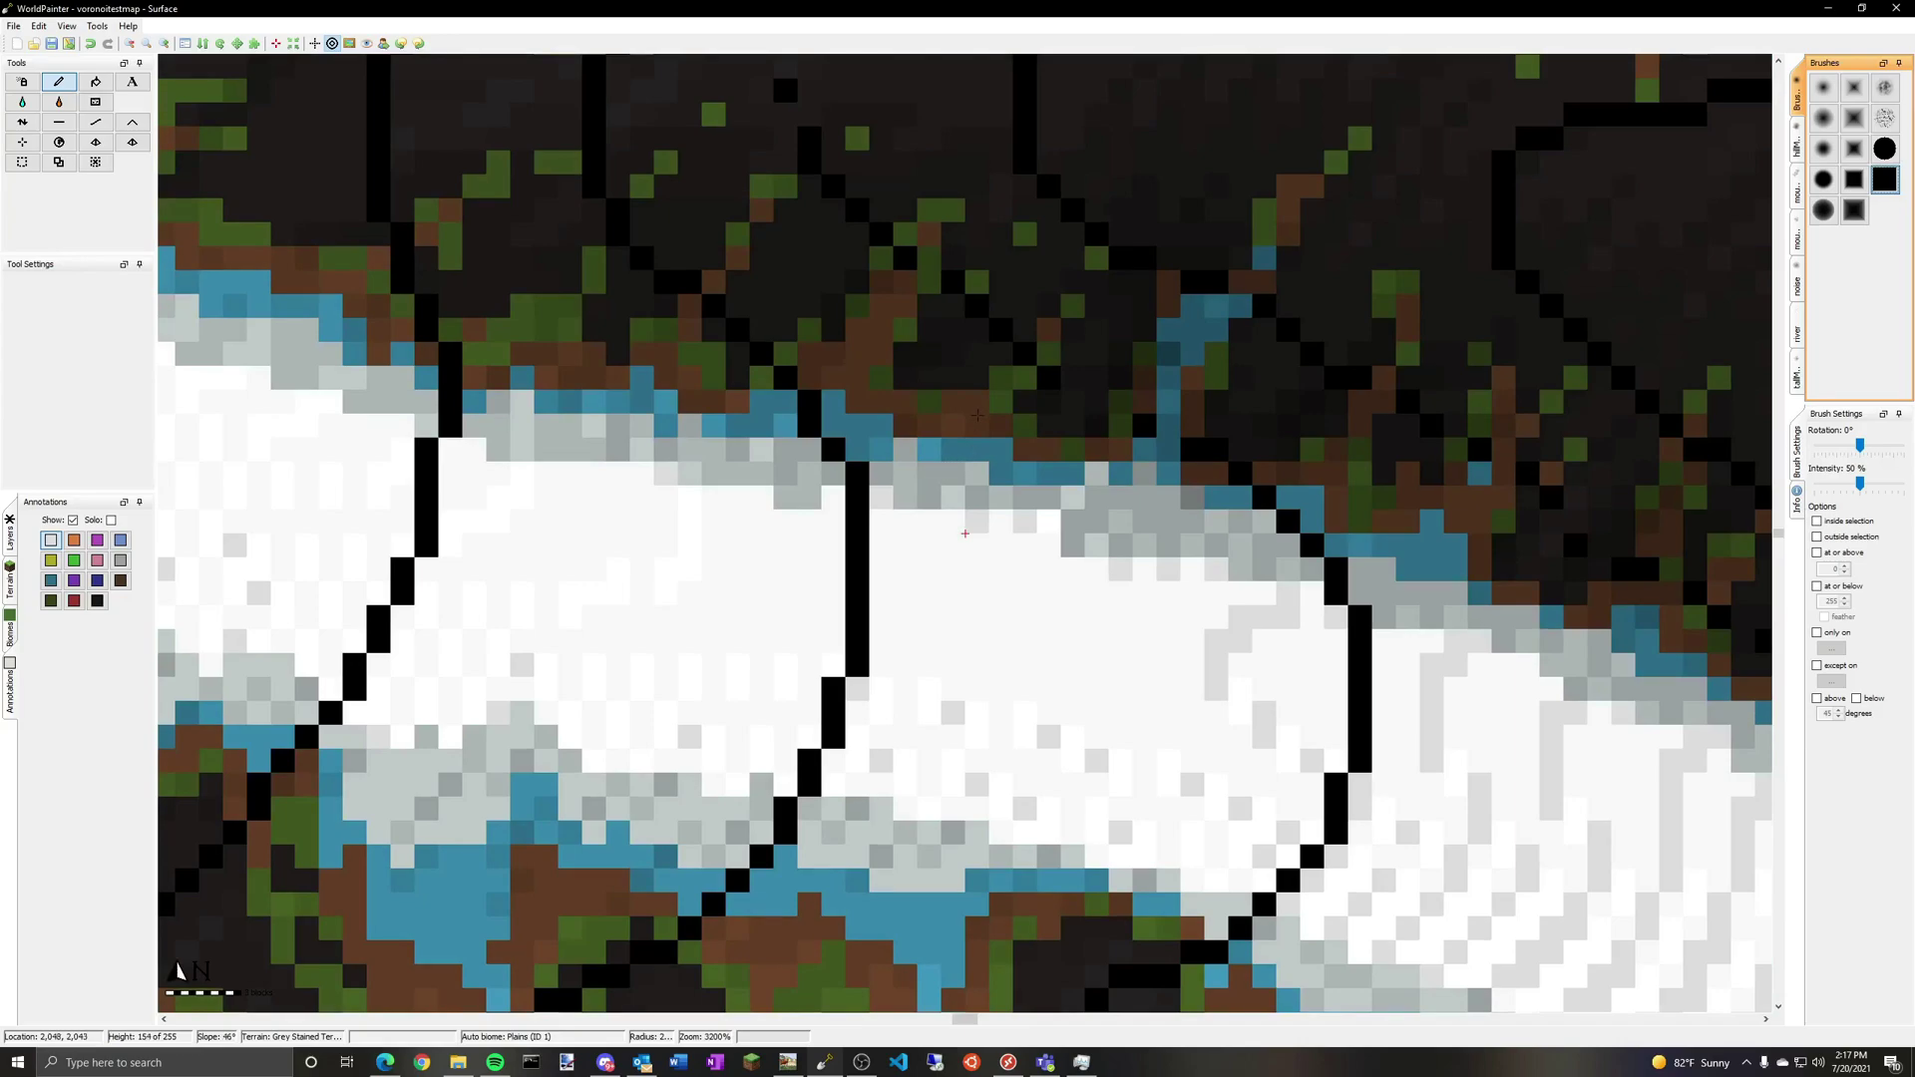
pyautogui.scroll(-7, 965, 534)
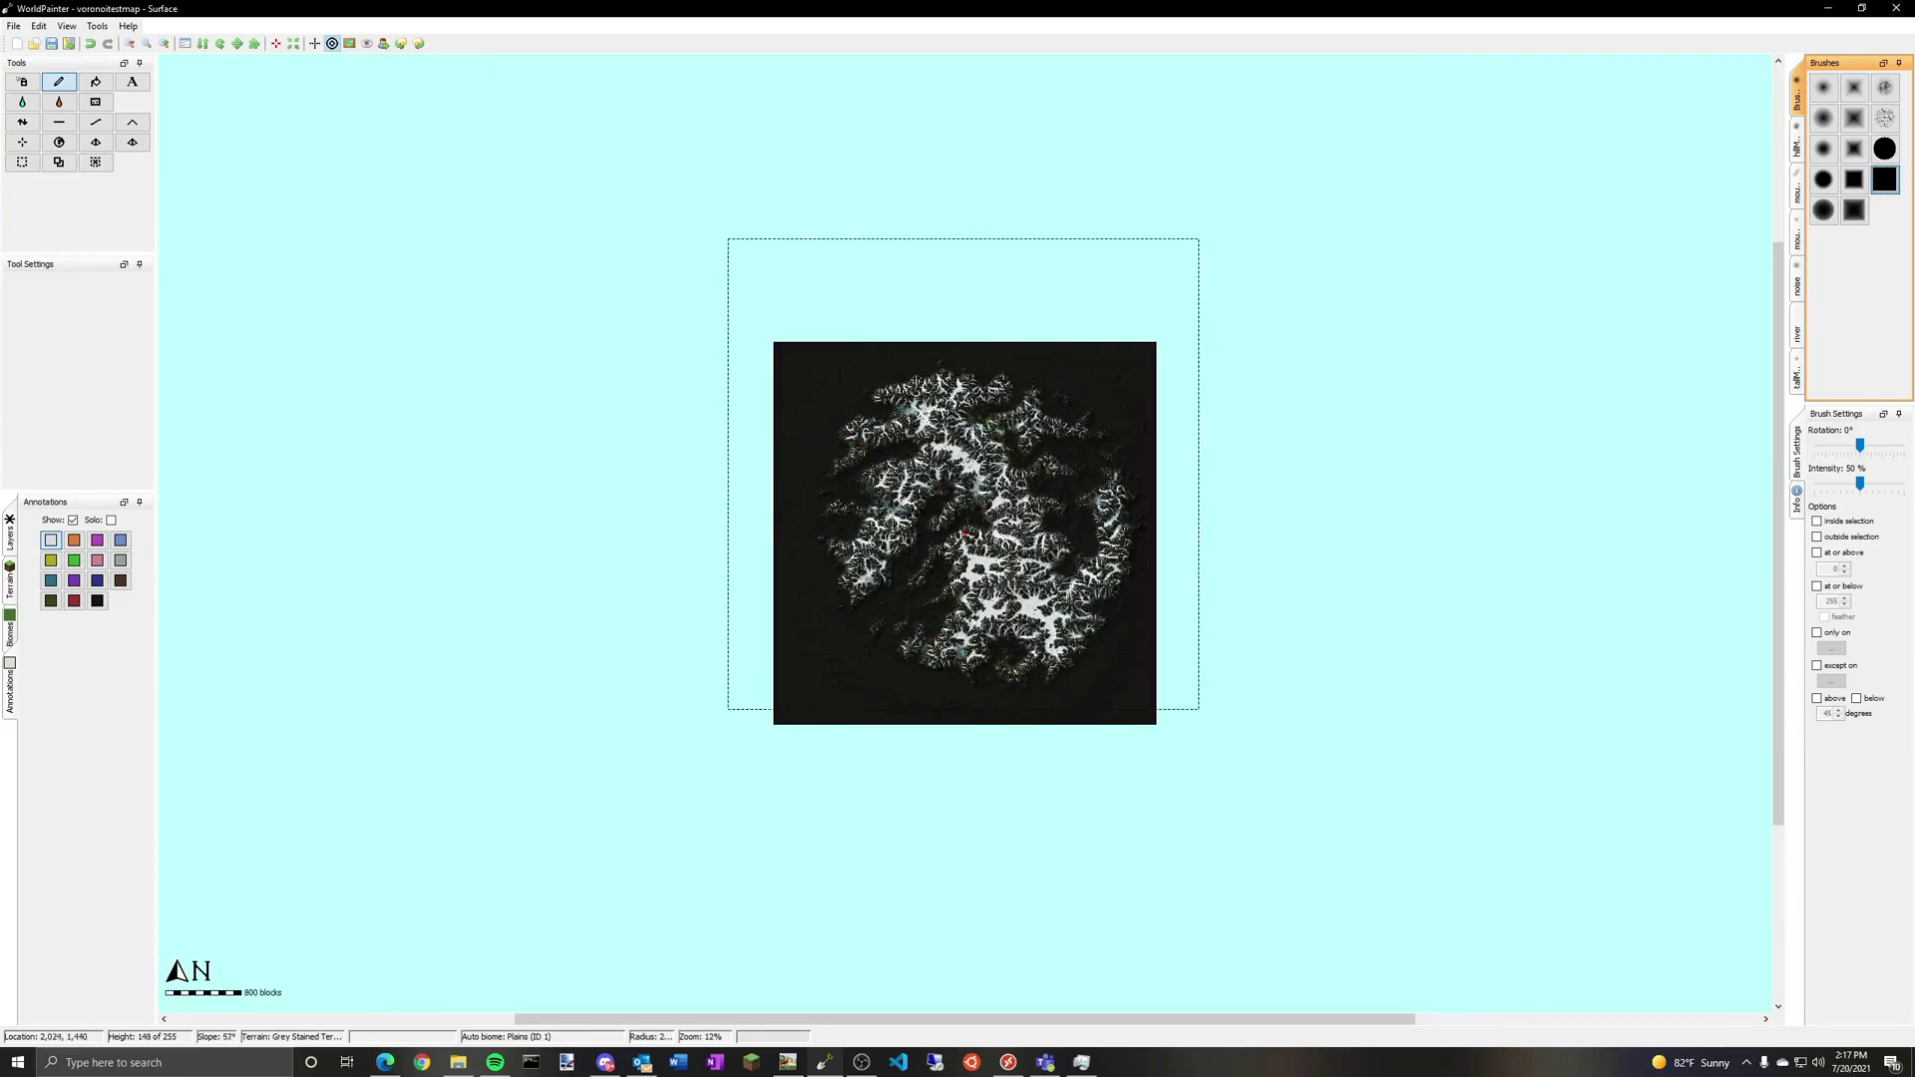
pyautogui.scroll(1, 965, 533)
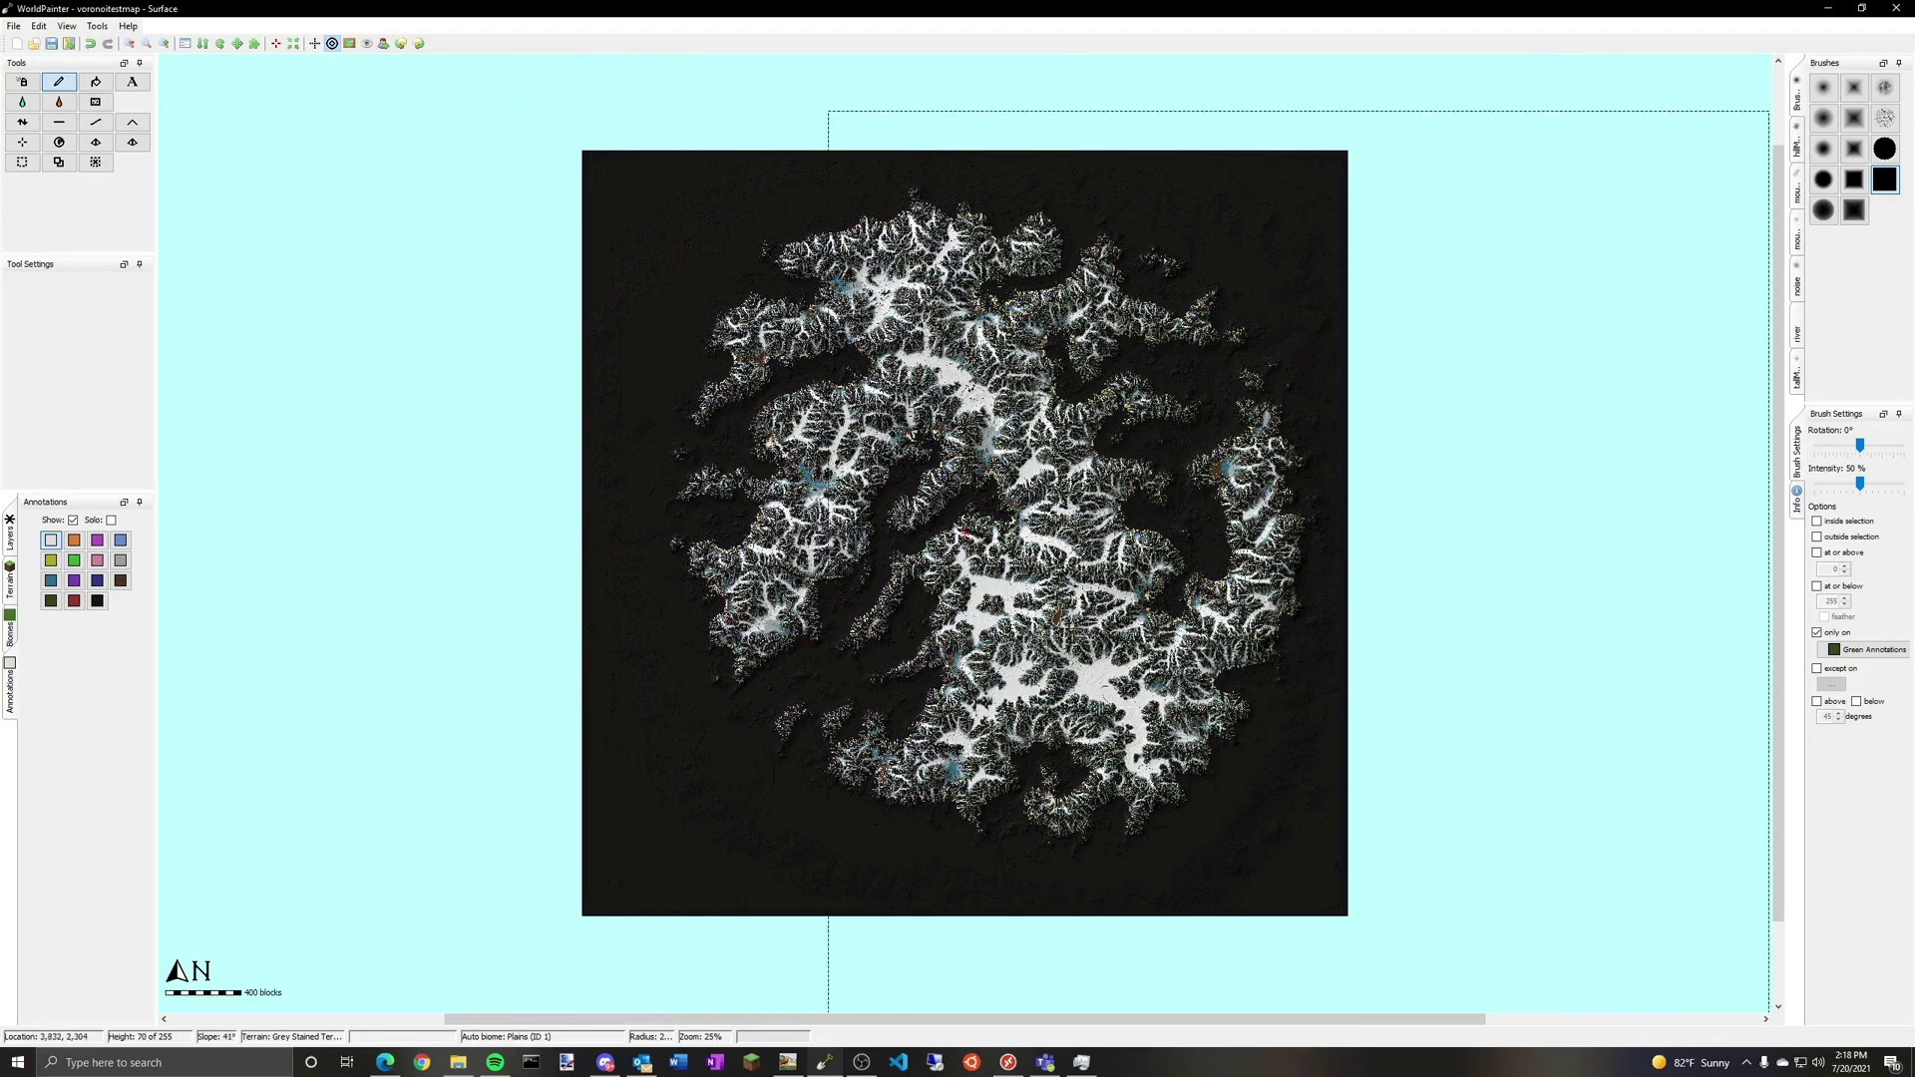
# Step: Restrict the brush to Light Grey Annotations and paint them white across the map
pyautogui.click(1867, 649)
pyautogui.moveTo(1872, 746)
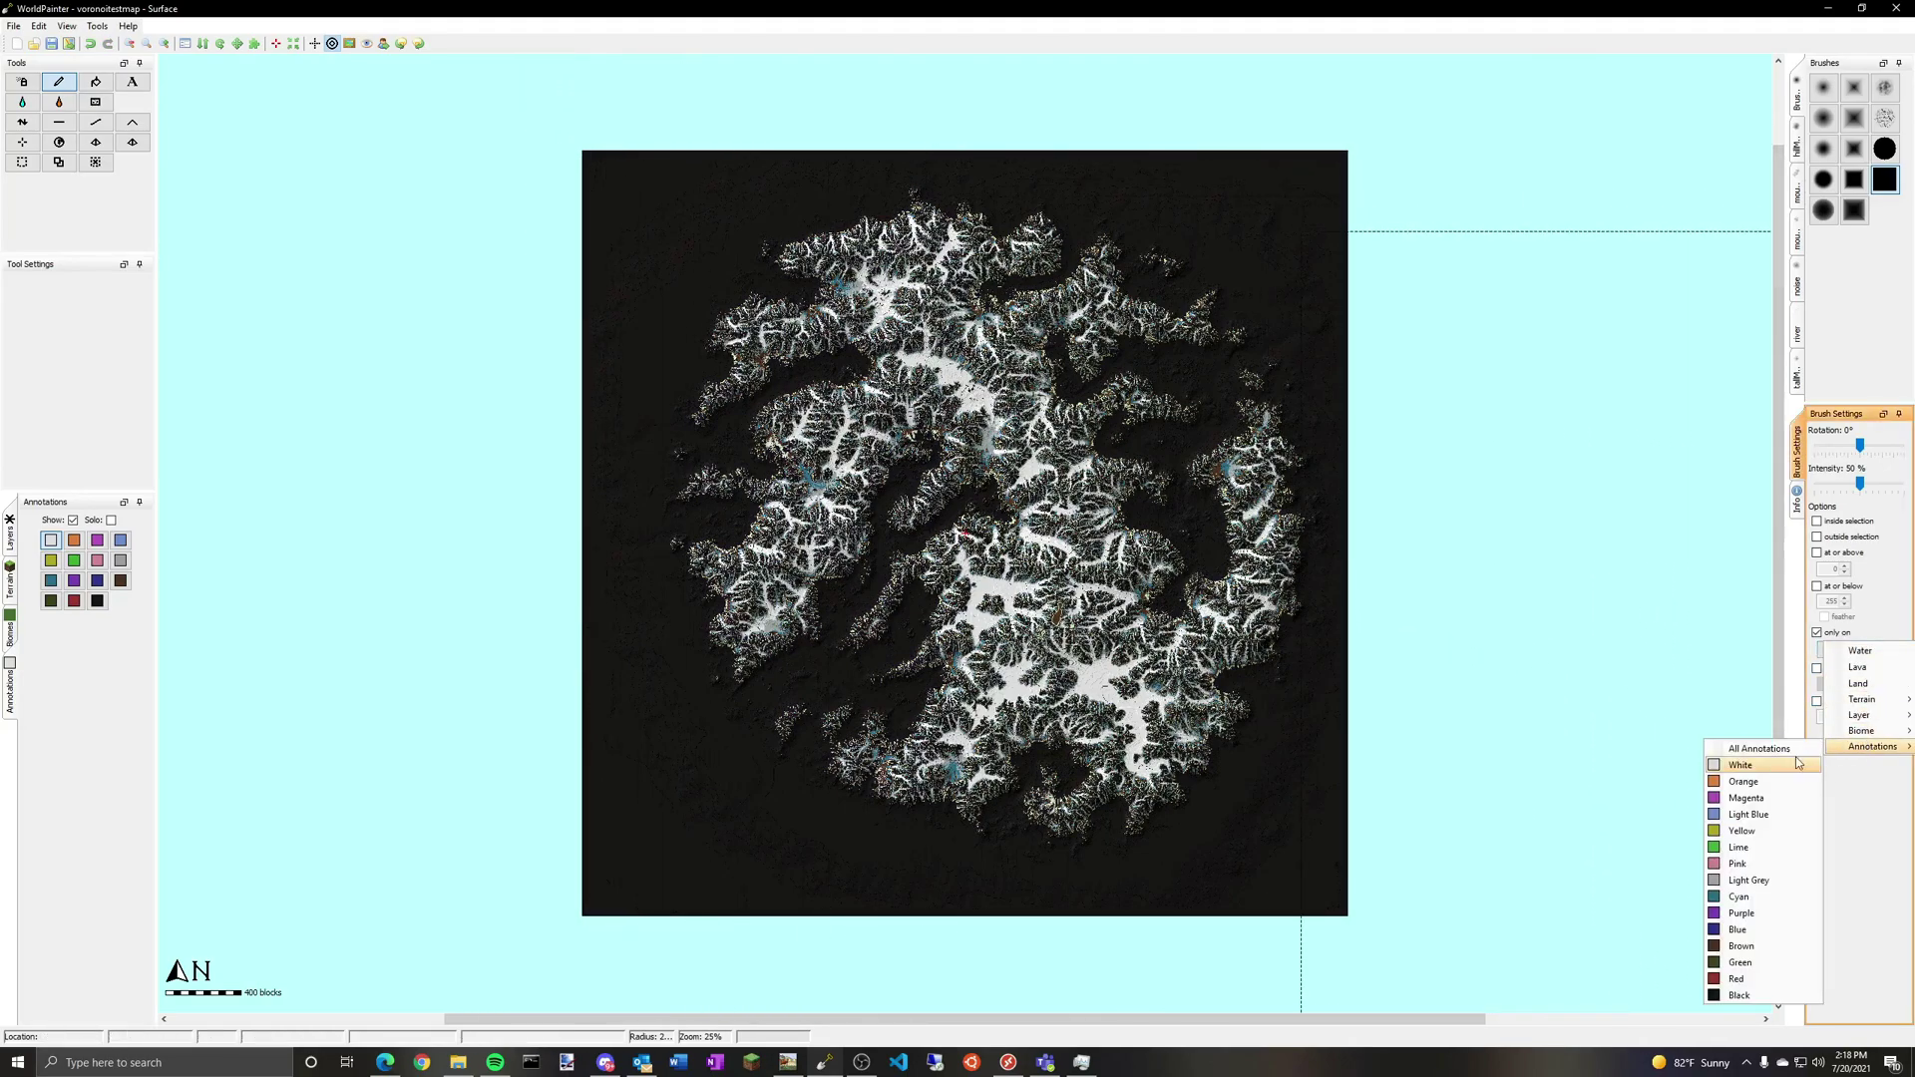
pyautogui.click(1759, 881)
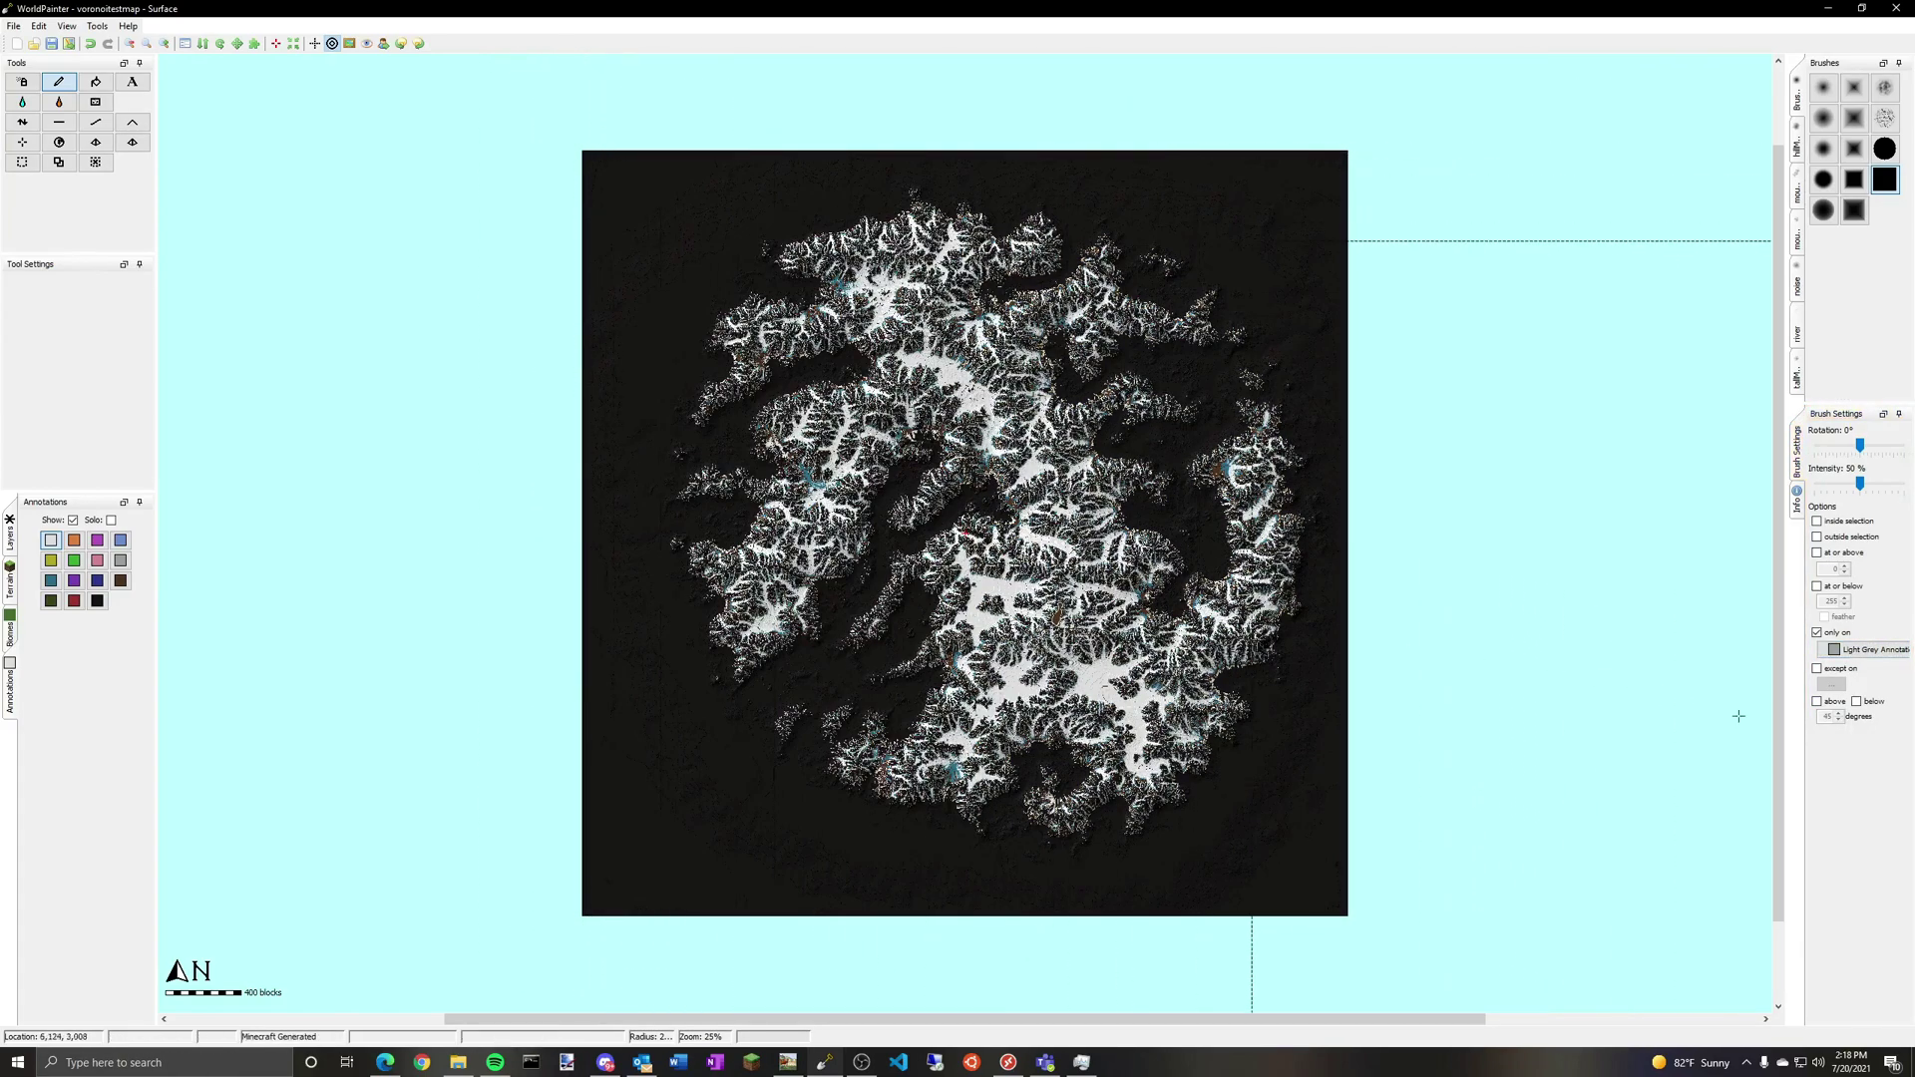
# Step: Restrict the brush to Brown Annotations and paint them white across the map
pyautogui.click(1846, 654)
pyautogui.moveTo(1867, 746)
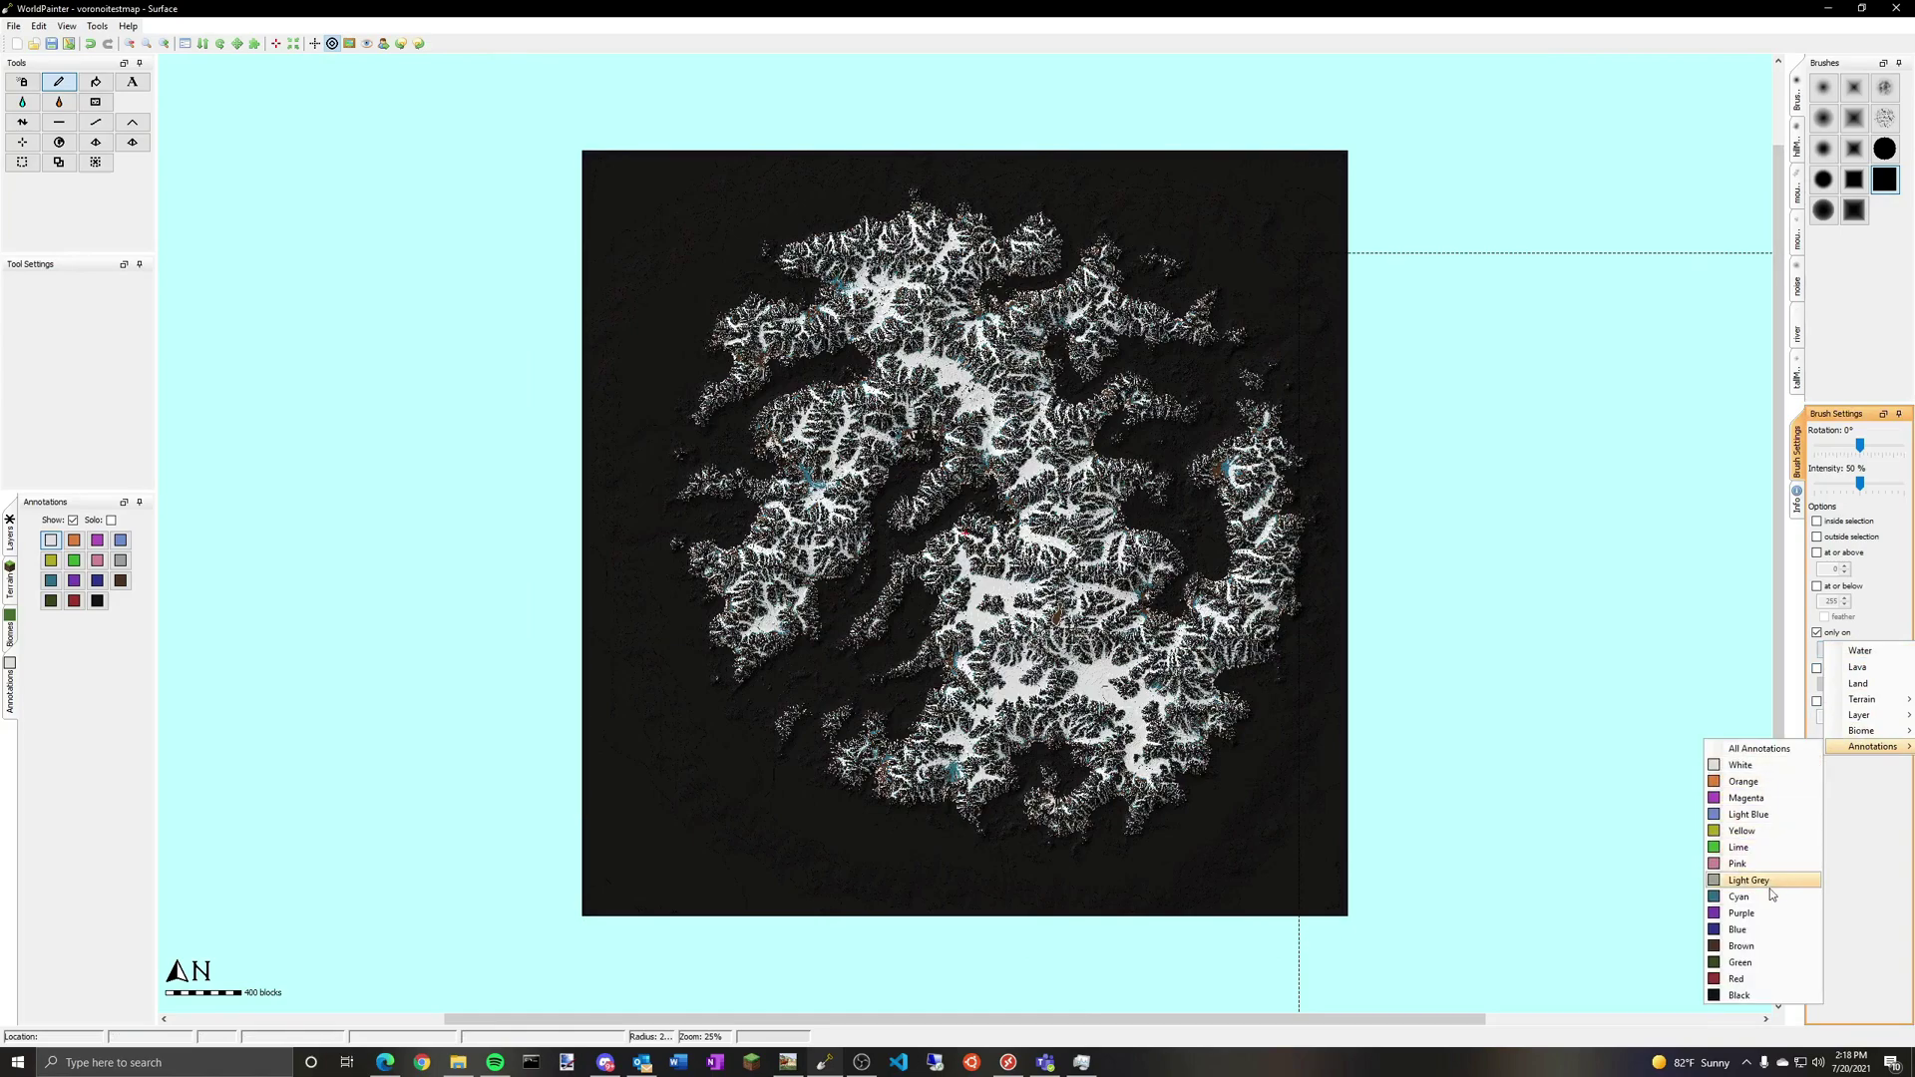
pyautogui.click(1748, 946)
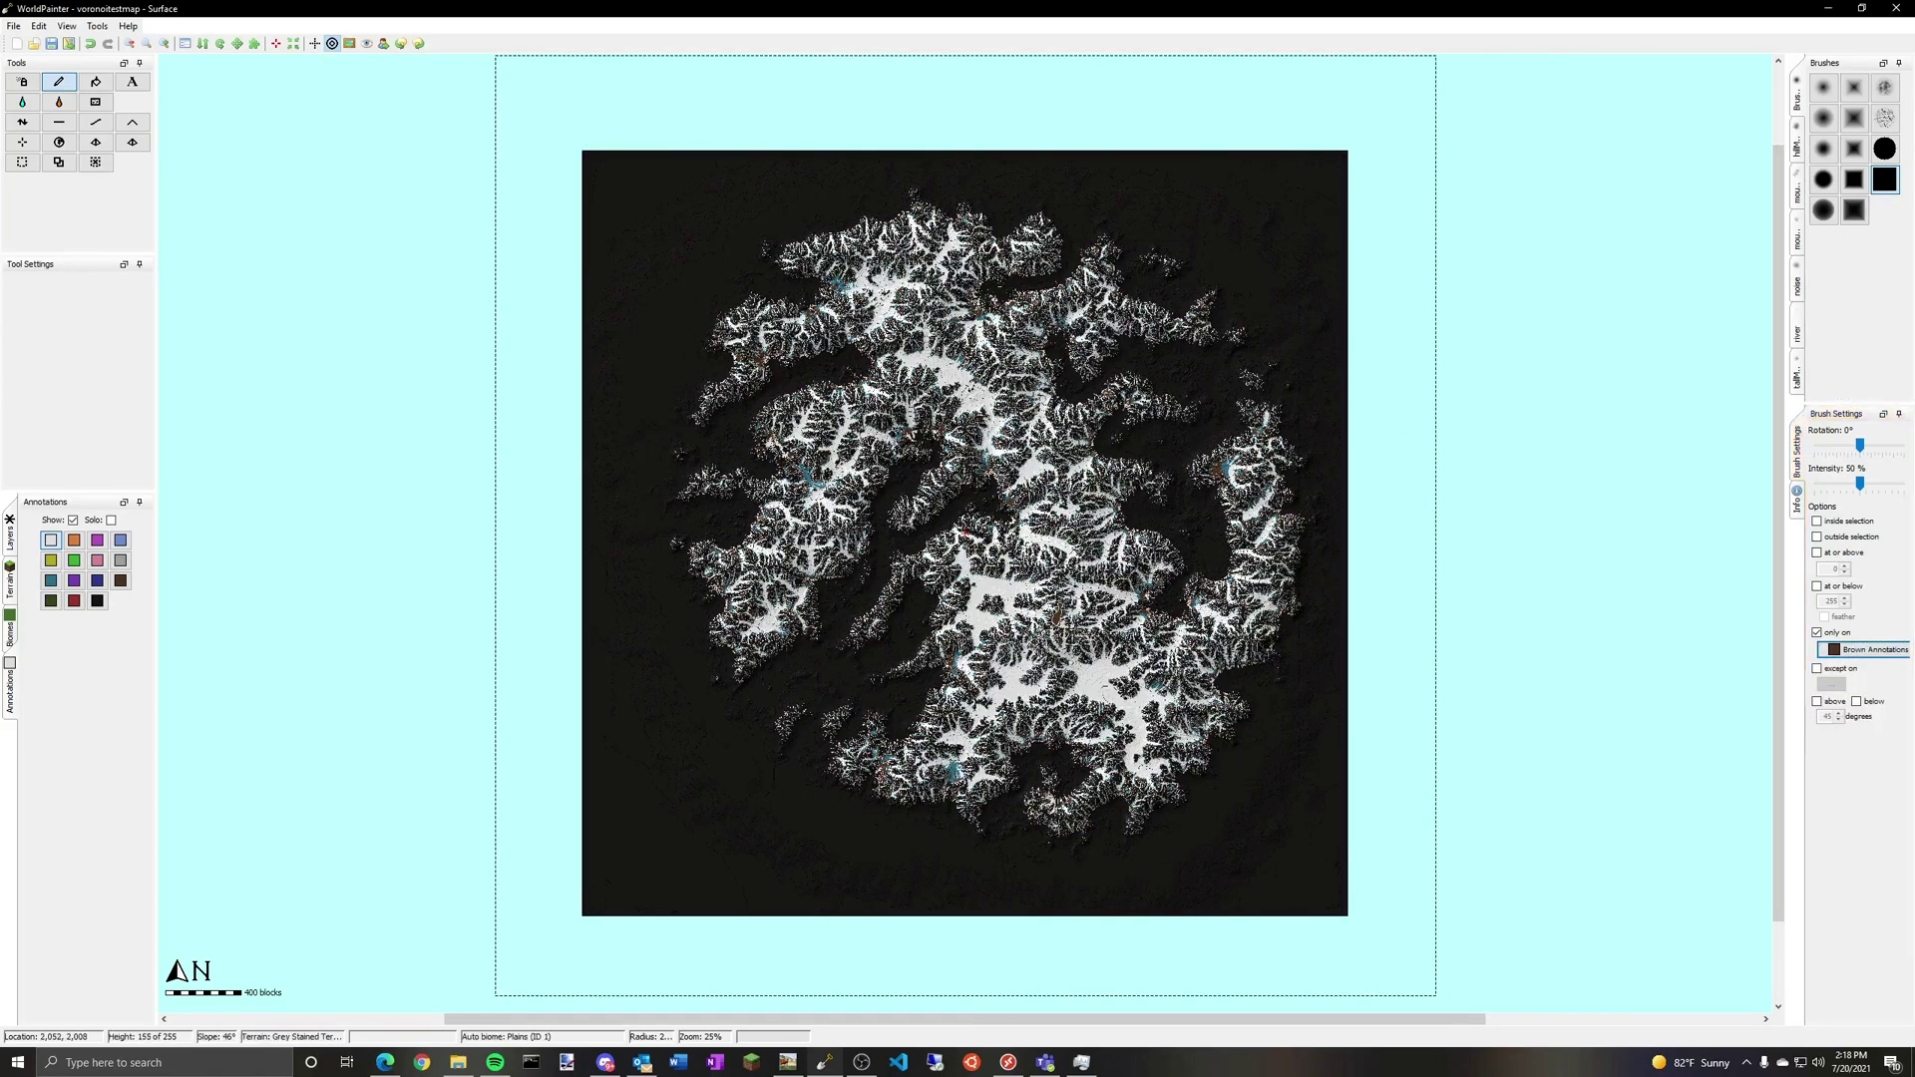
pyautogui.scroll(1, 965, 532)
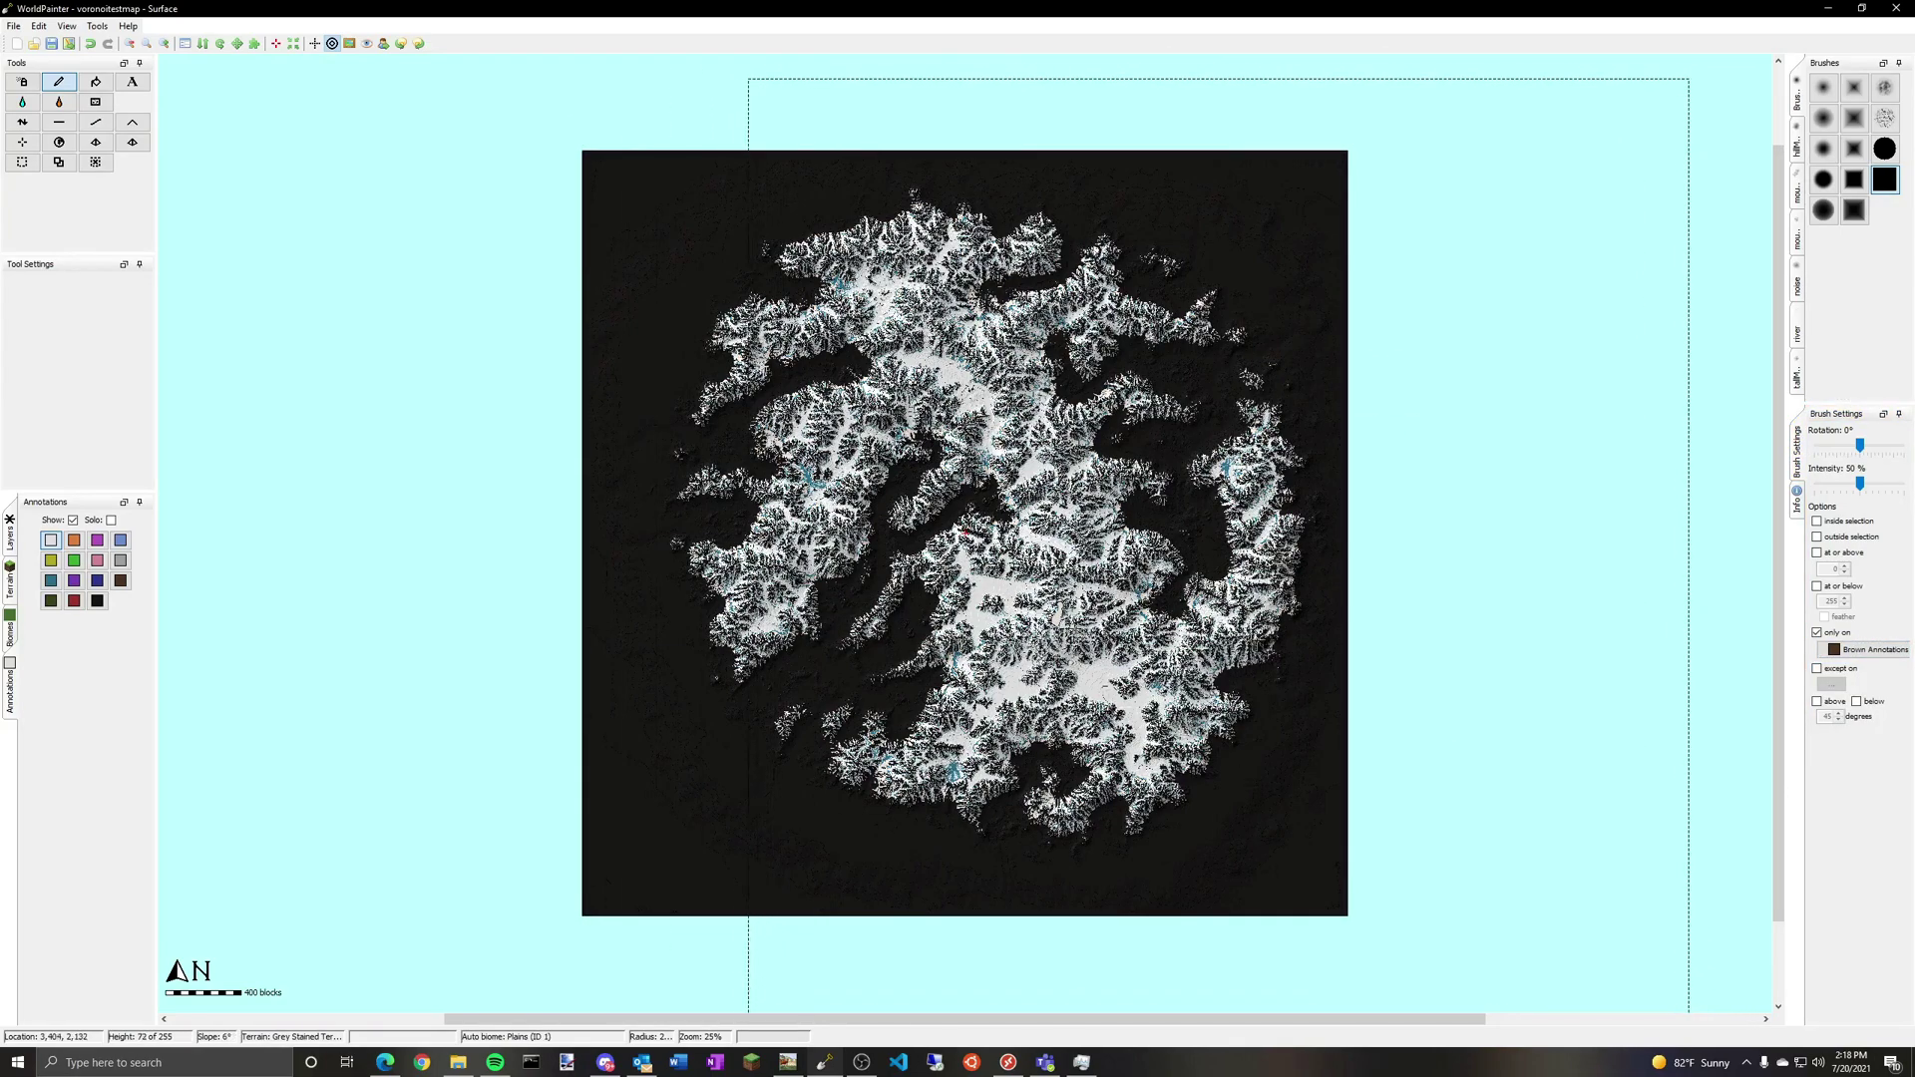
pyautogui.scroll(2, 964, 532)
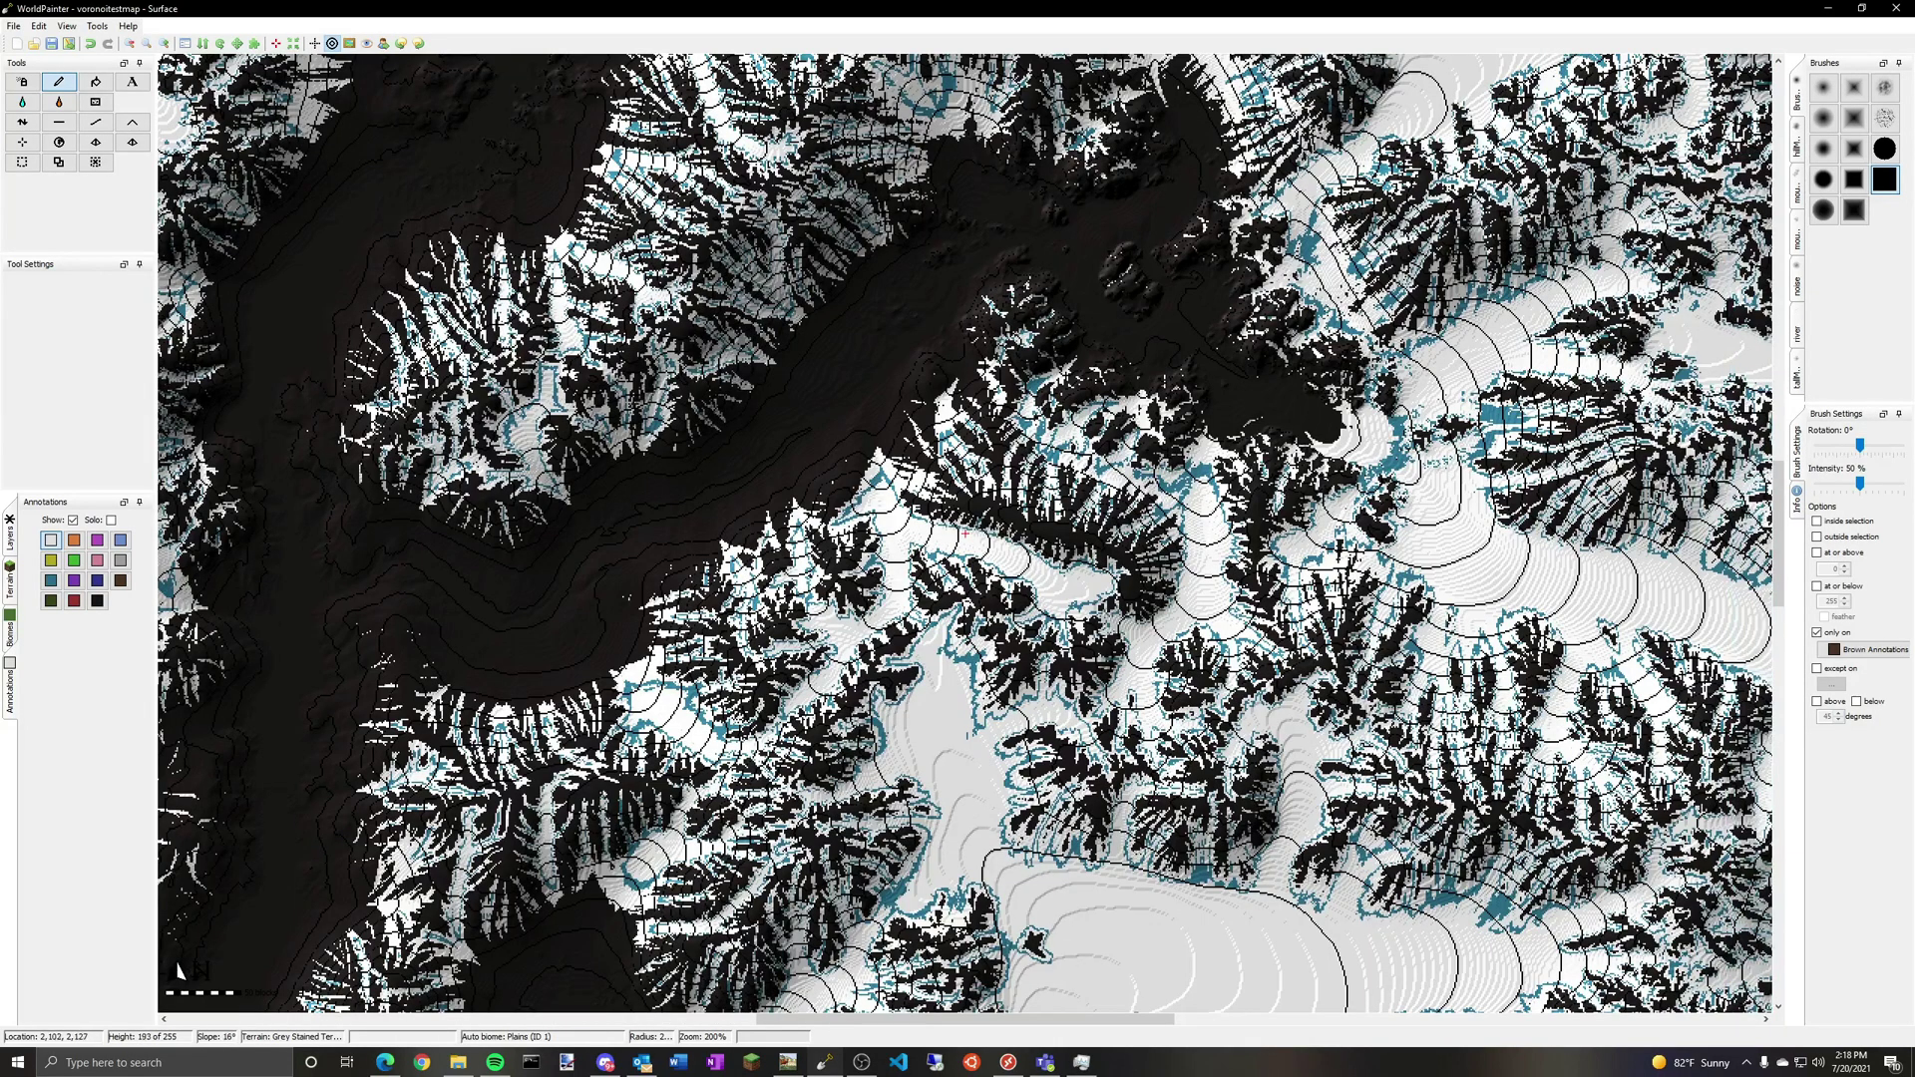
pyautogui.scroll(-3, 965, 532)
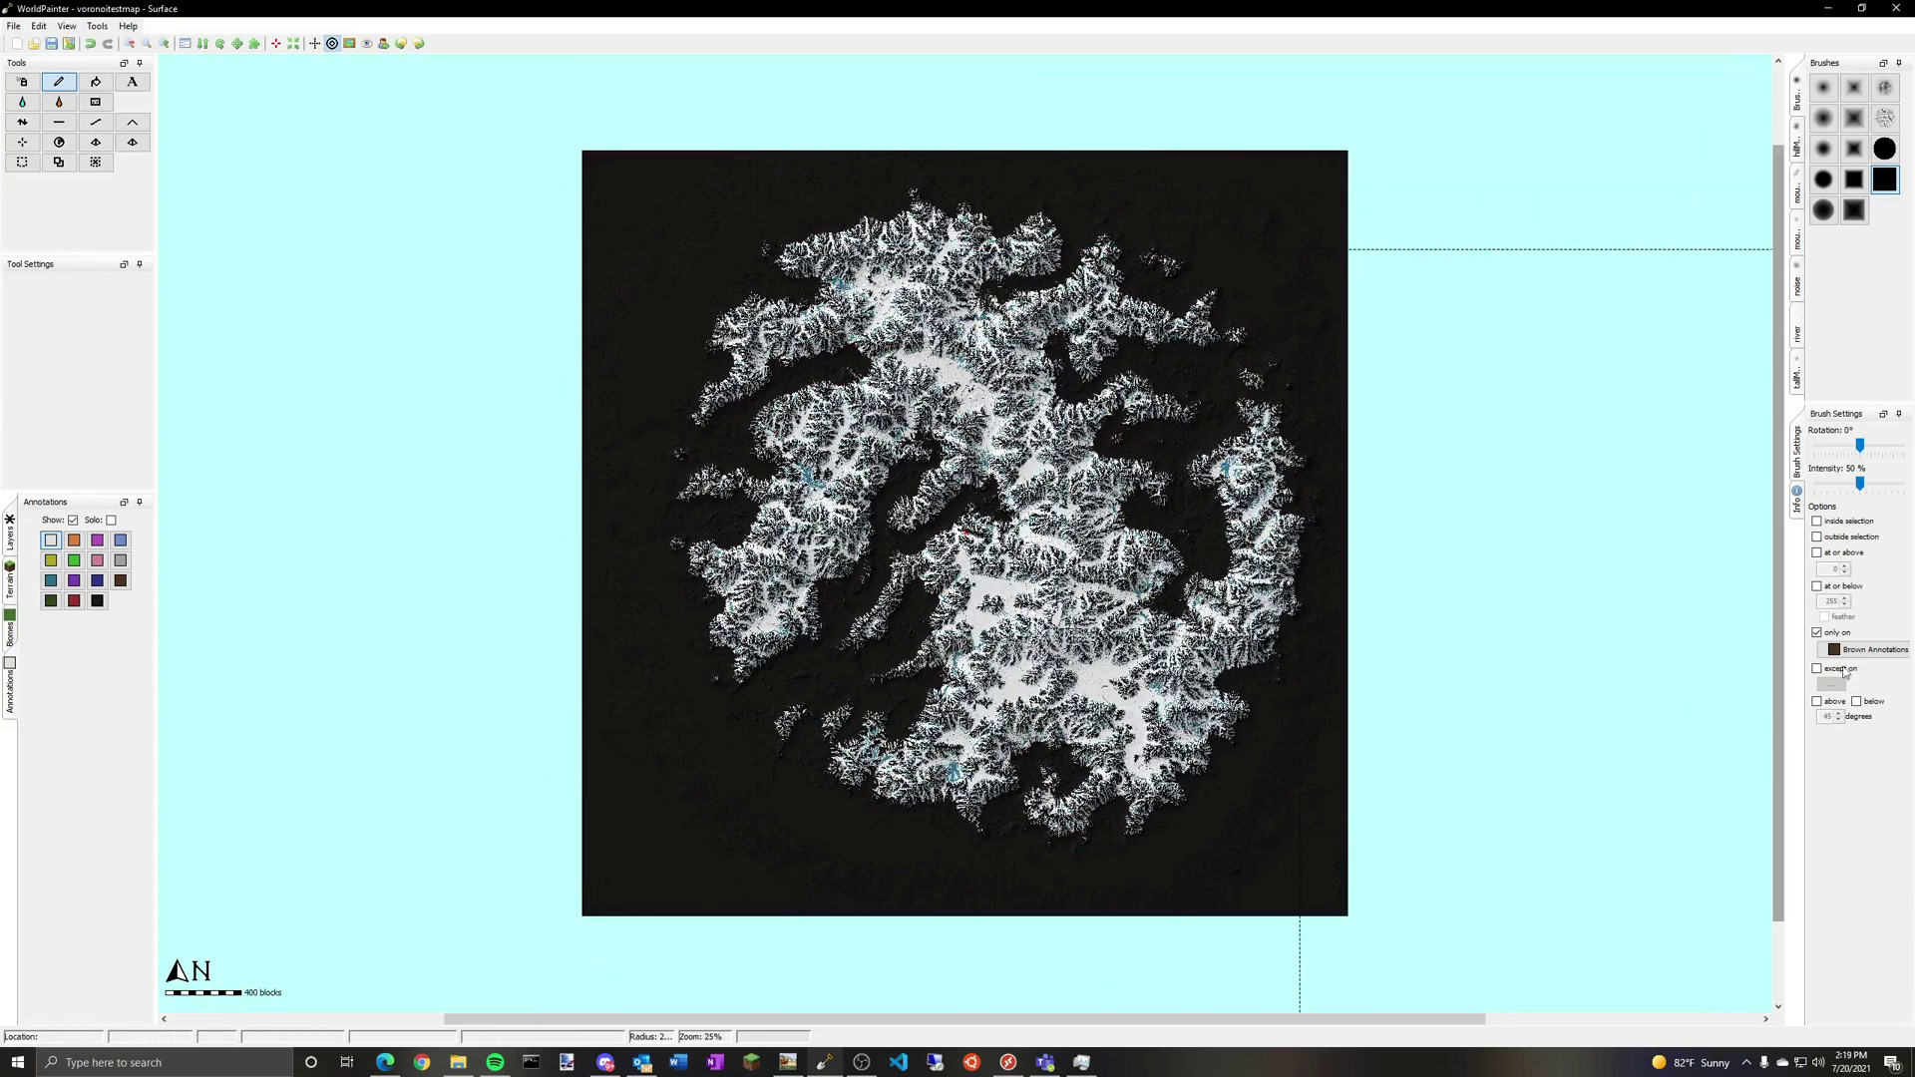
# Step: Restrict the brush to Cyan Annotations and paint them white across the map
pyautogui.click(1864, 652)
pyautogui.moveTo(1875, 748)
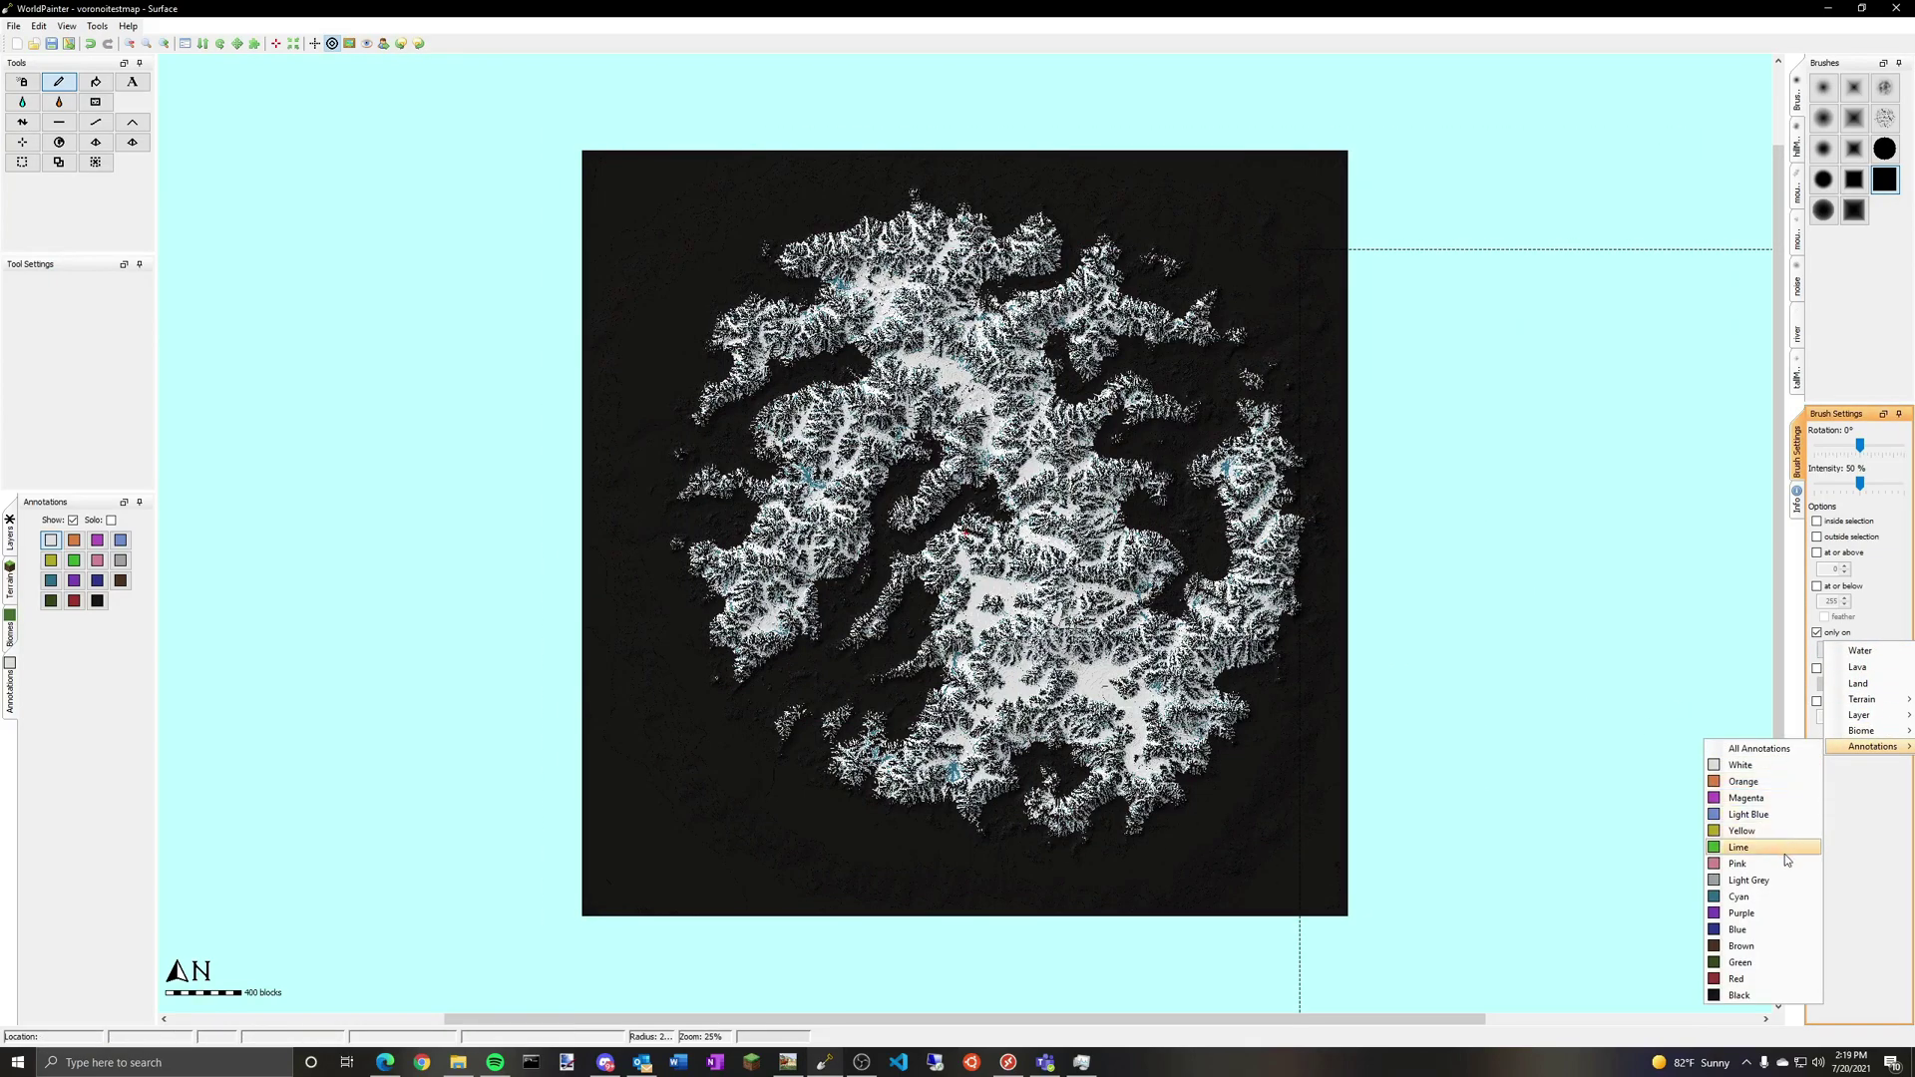
pyautogui.click(1753, 897)
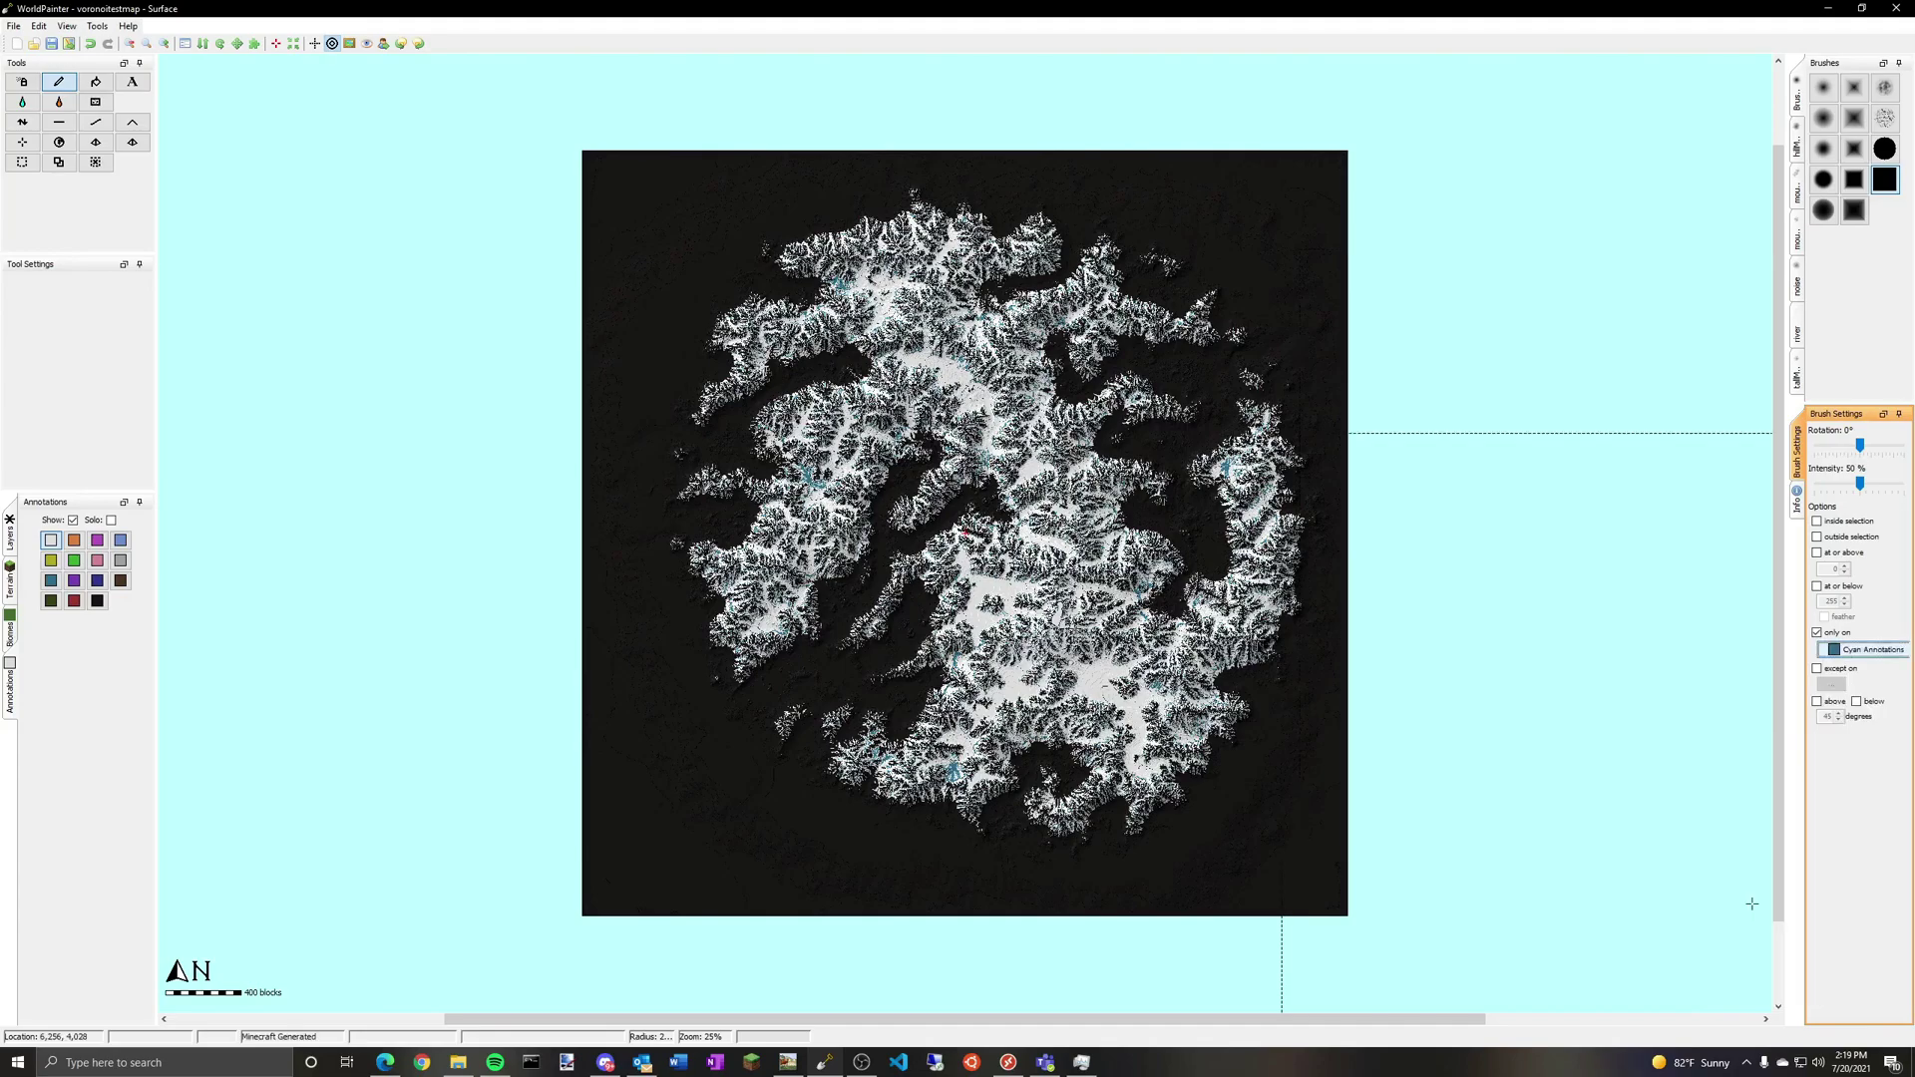
pyautogui.moveTo(962, 536); pyautogui.dragTo(1248, 549)
pyautogui.scroll(2, 964, 530)
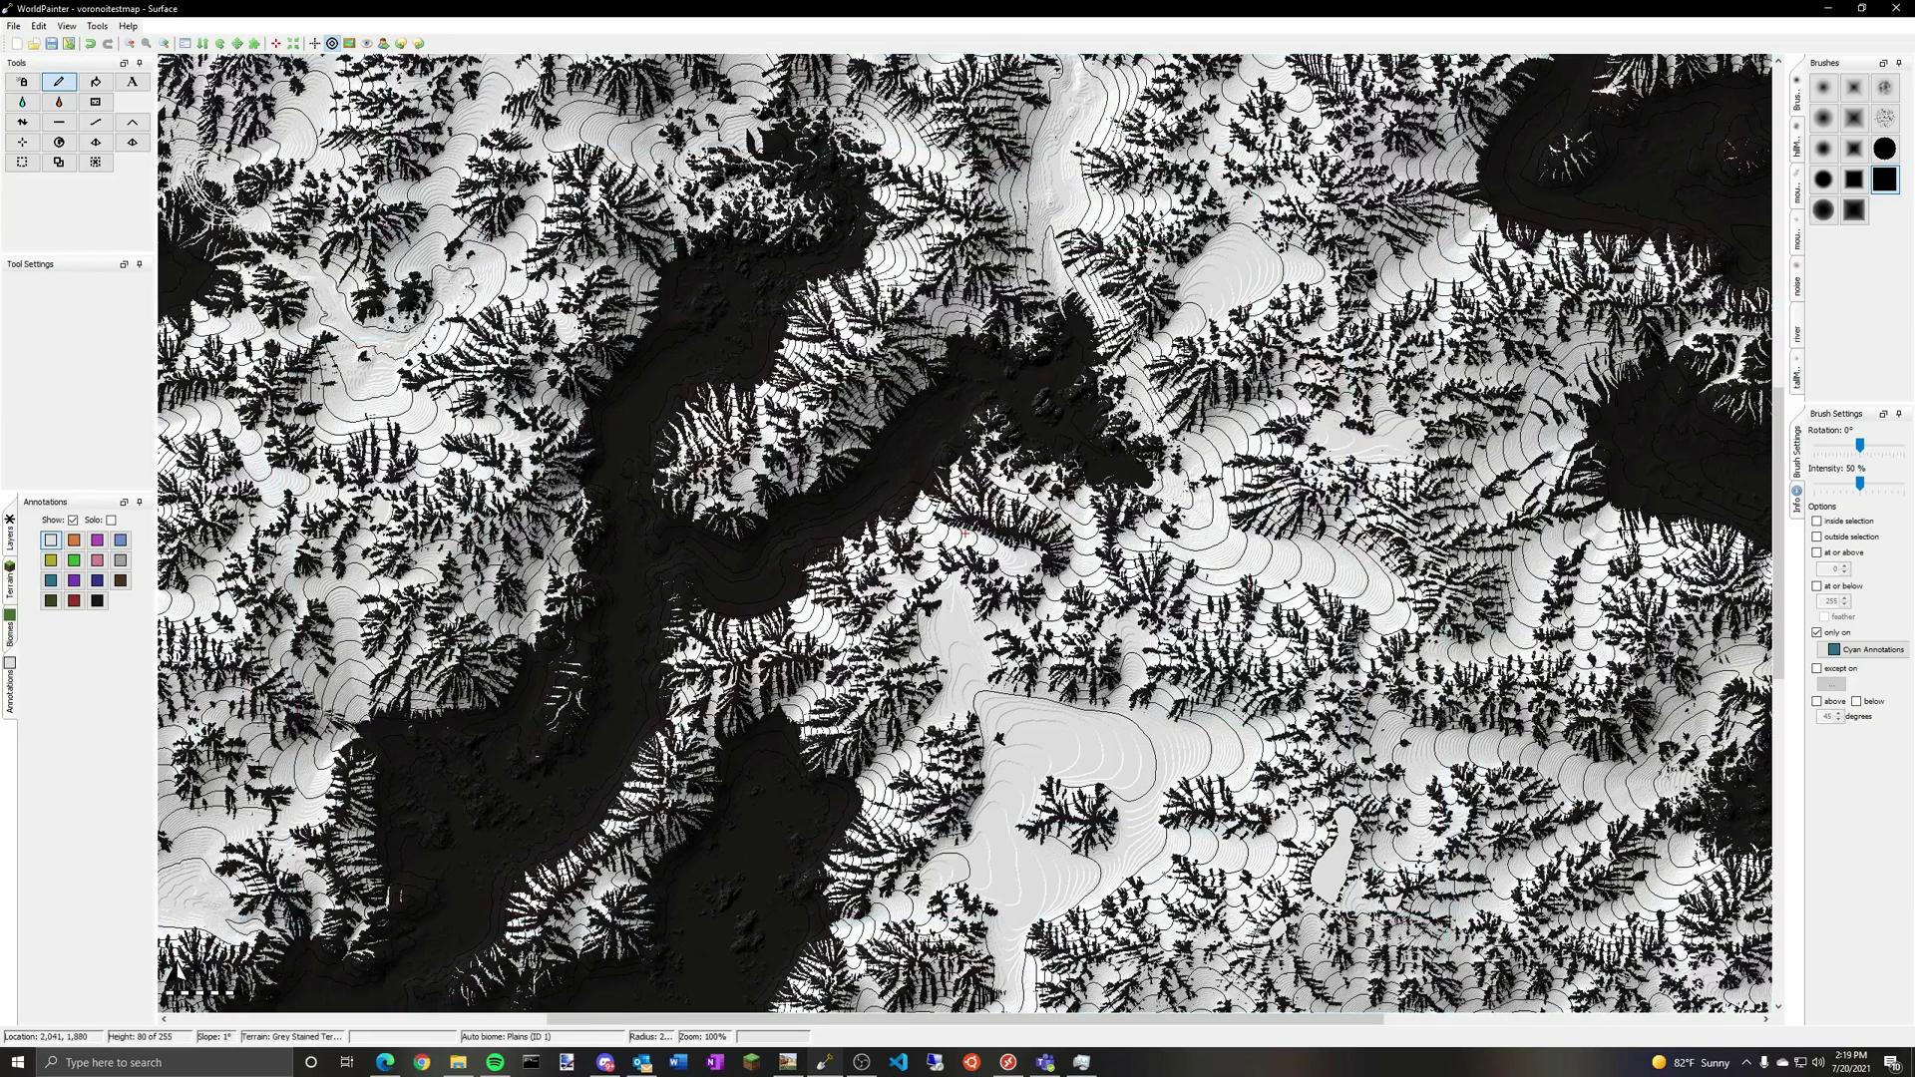
pyautogui.scroll(-2, 965, 532)
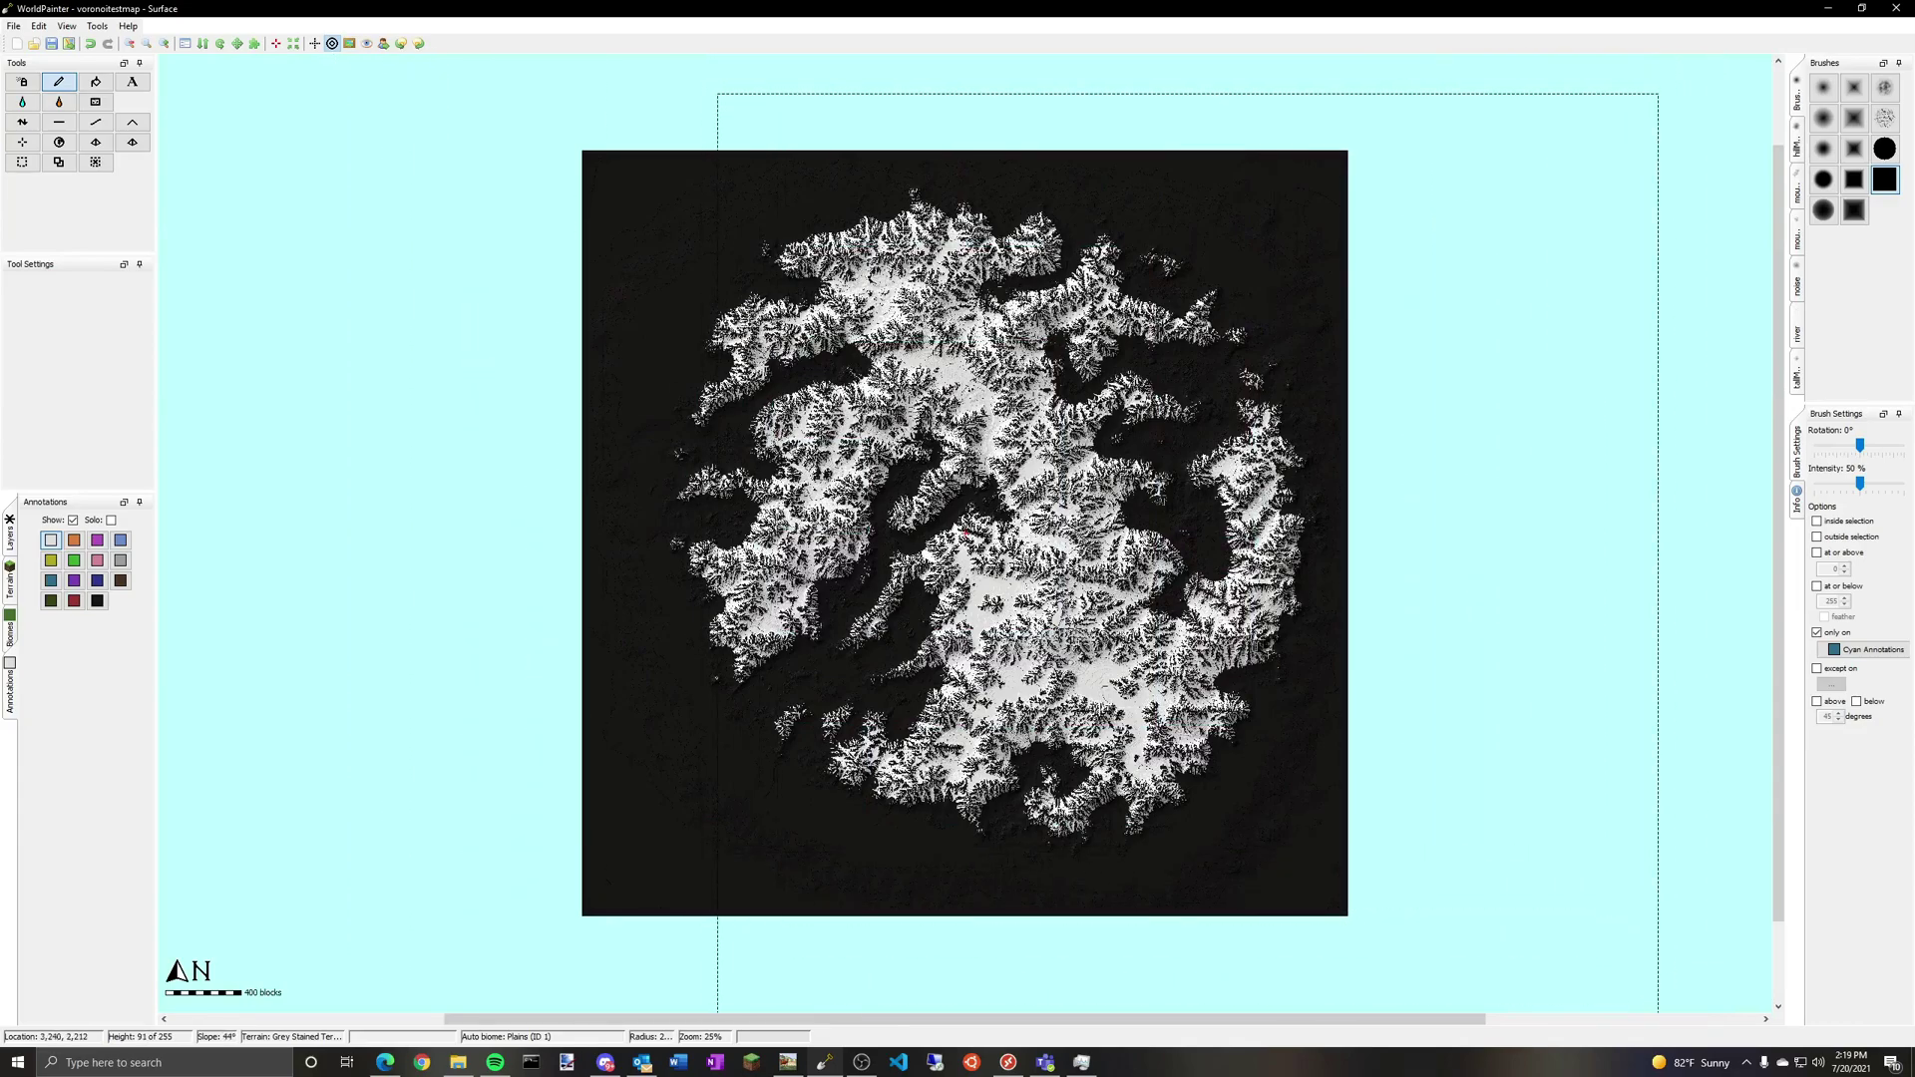
# Step: Examine the whitened annotations up close and across the whole map for leftover coloured spots
pyautogui.scroll(1, 966, 531)
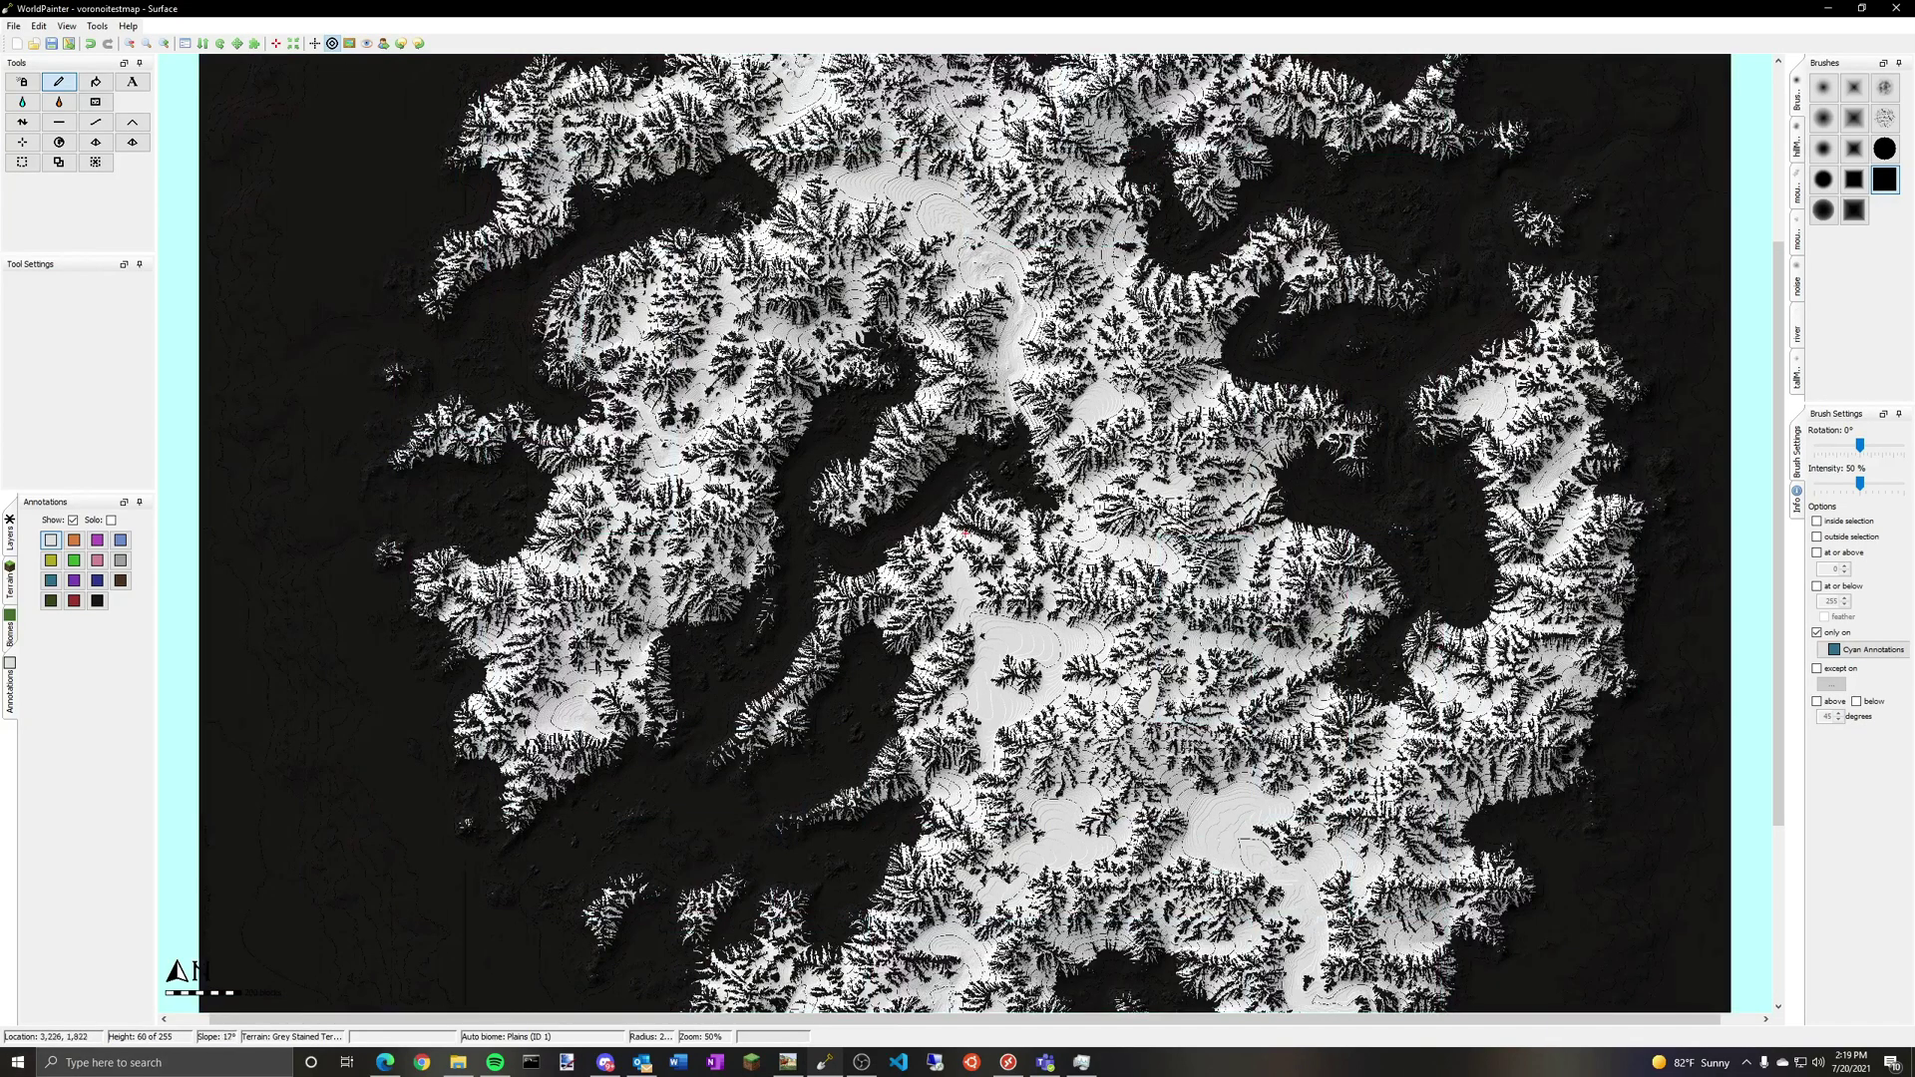
pyautogui.scroll(-1, 967, 531)
pyautogui.scroll(1, 967, 531)
pyautogui.scroll(-1, 966, 531)
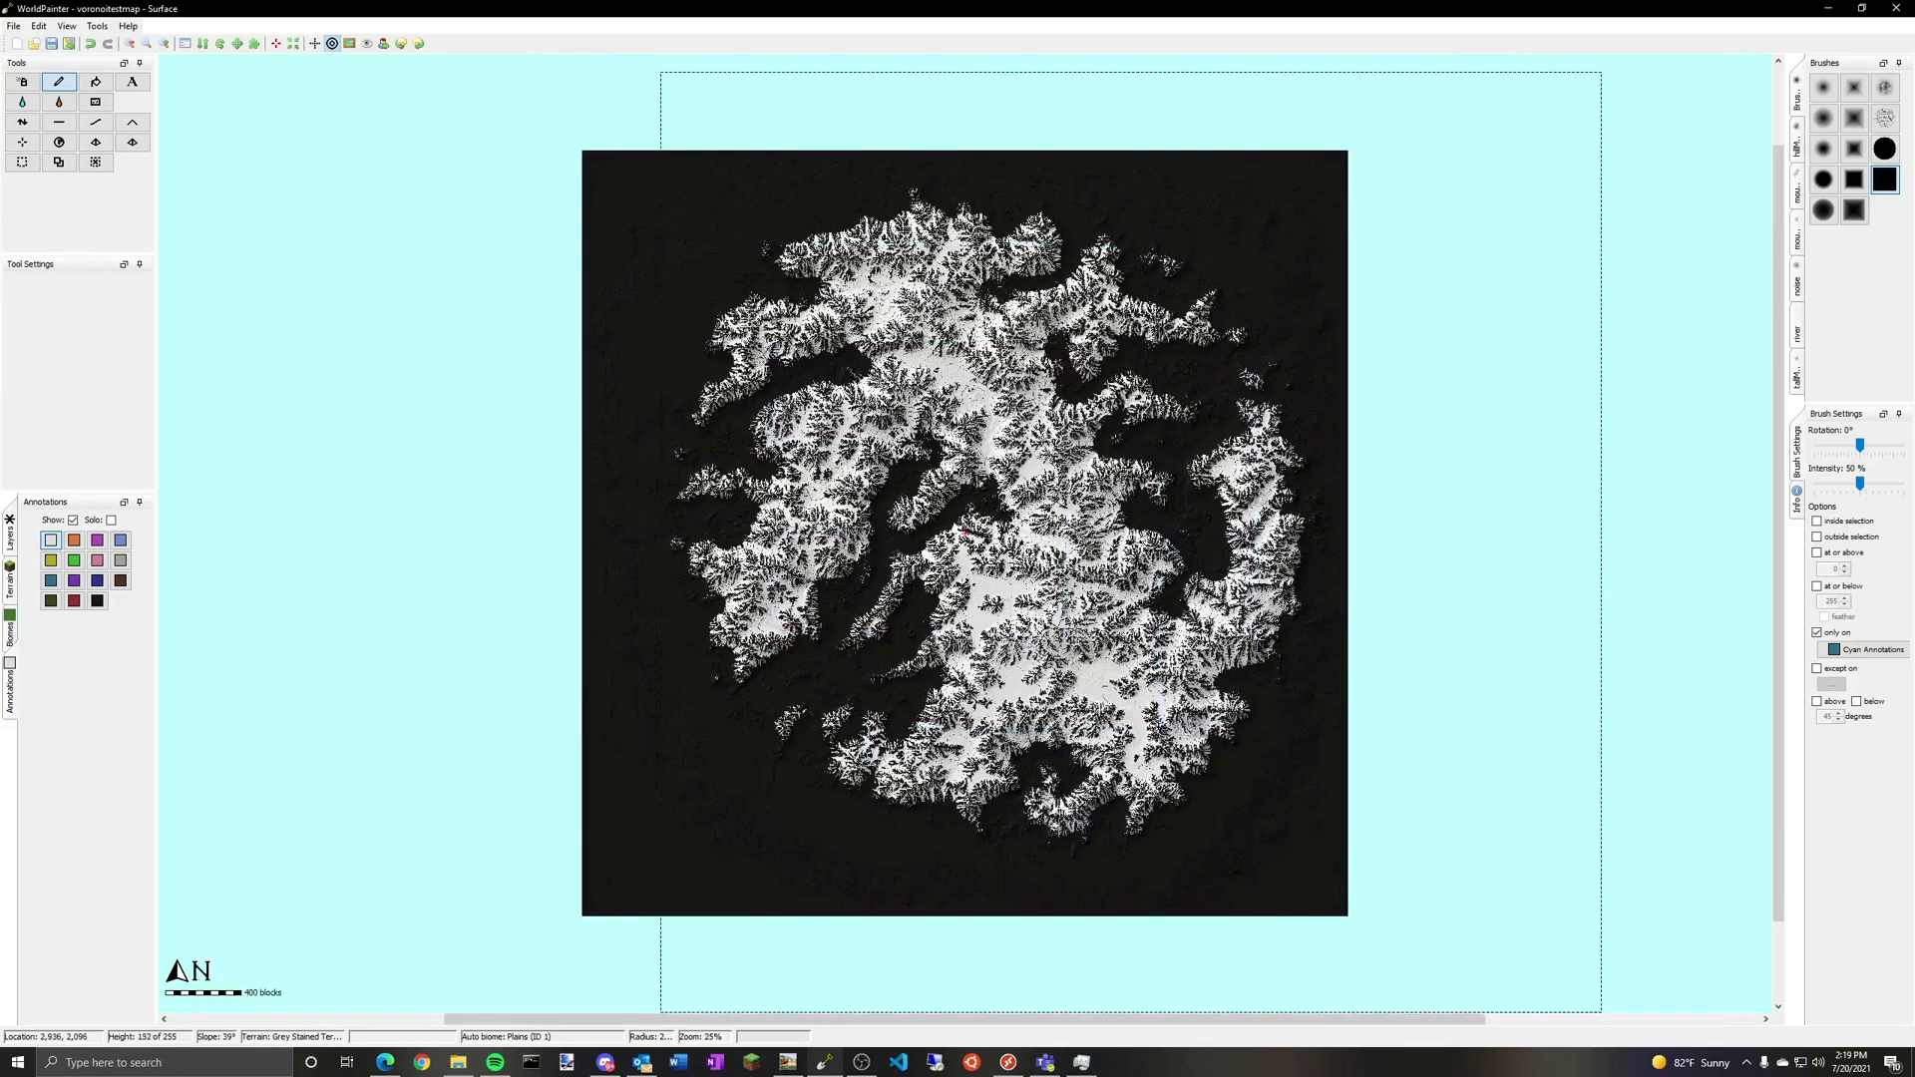
pyautogui.scroll(2, 966, 534)
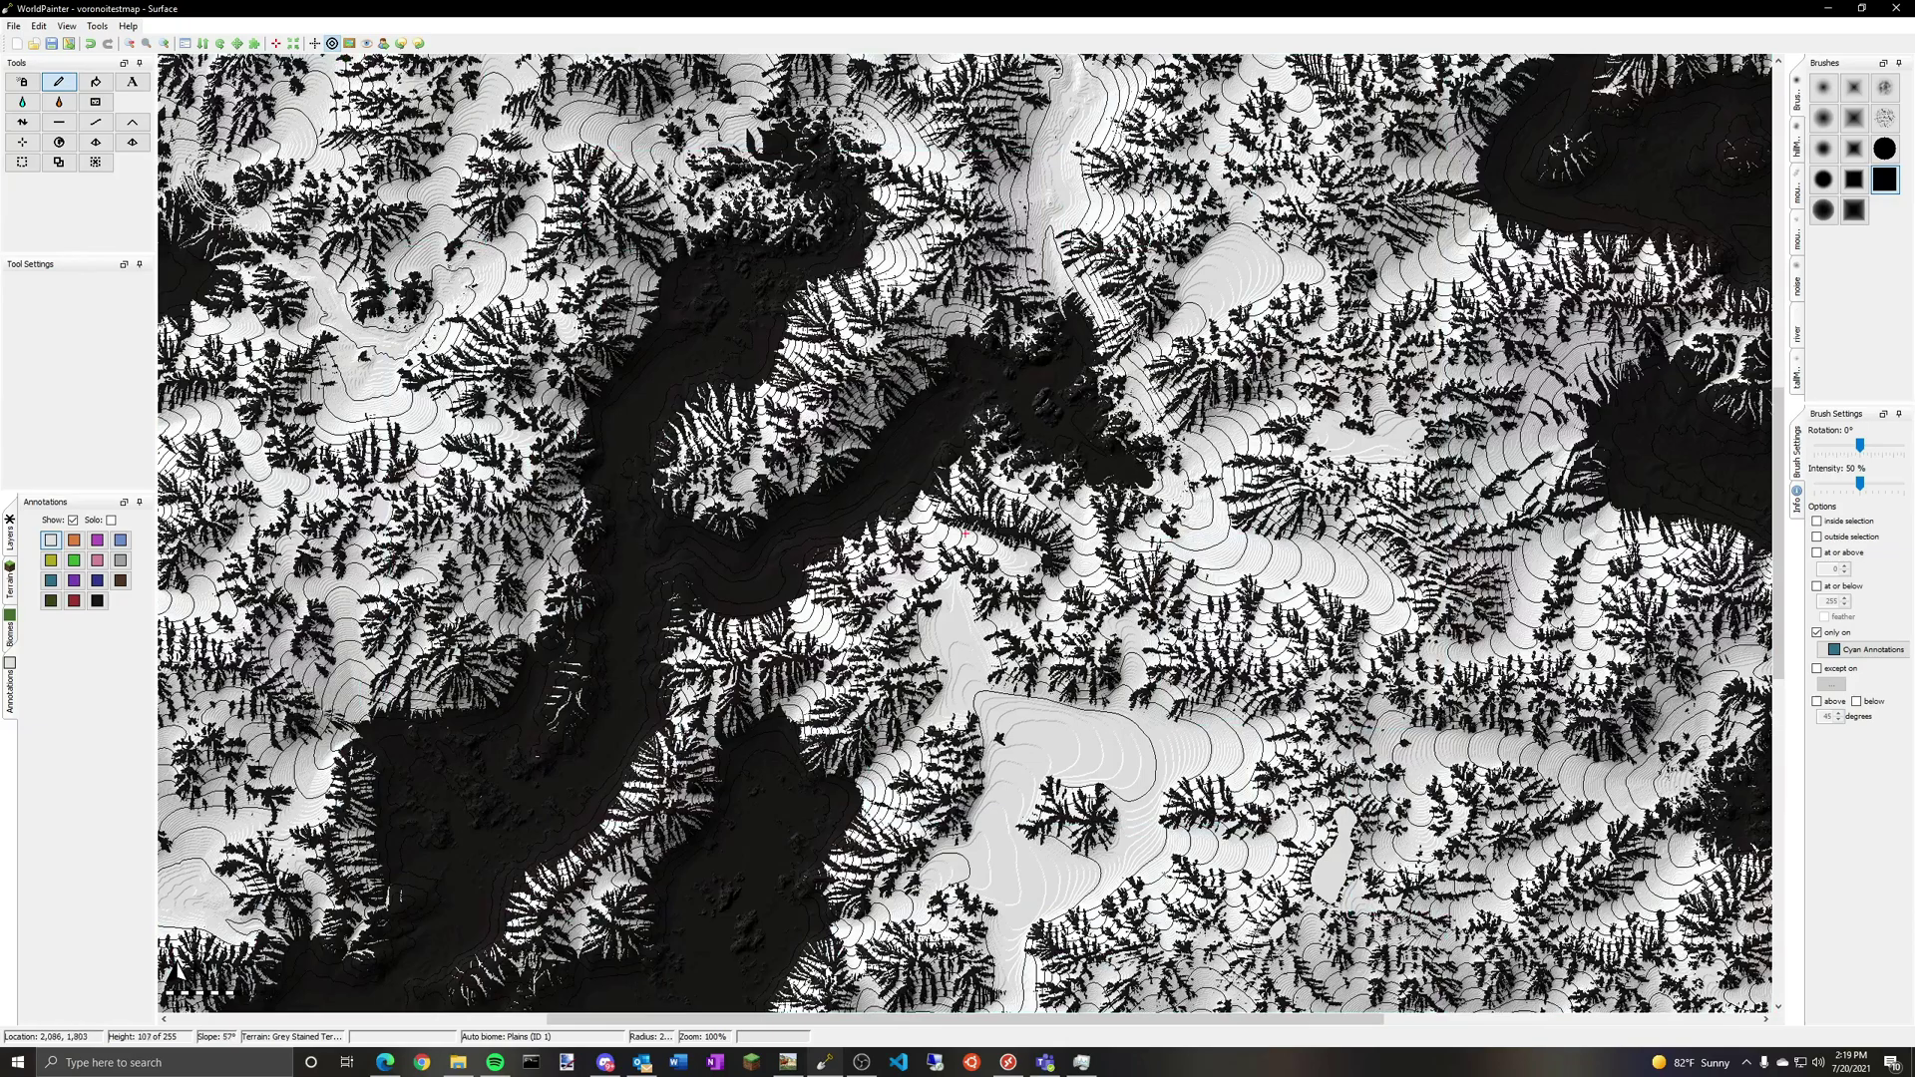
pyautogui.scroll(-2, 966, 534)
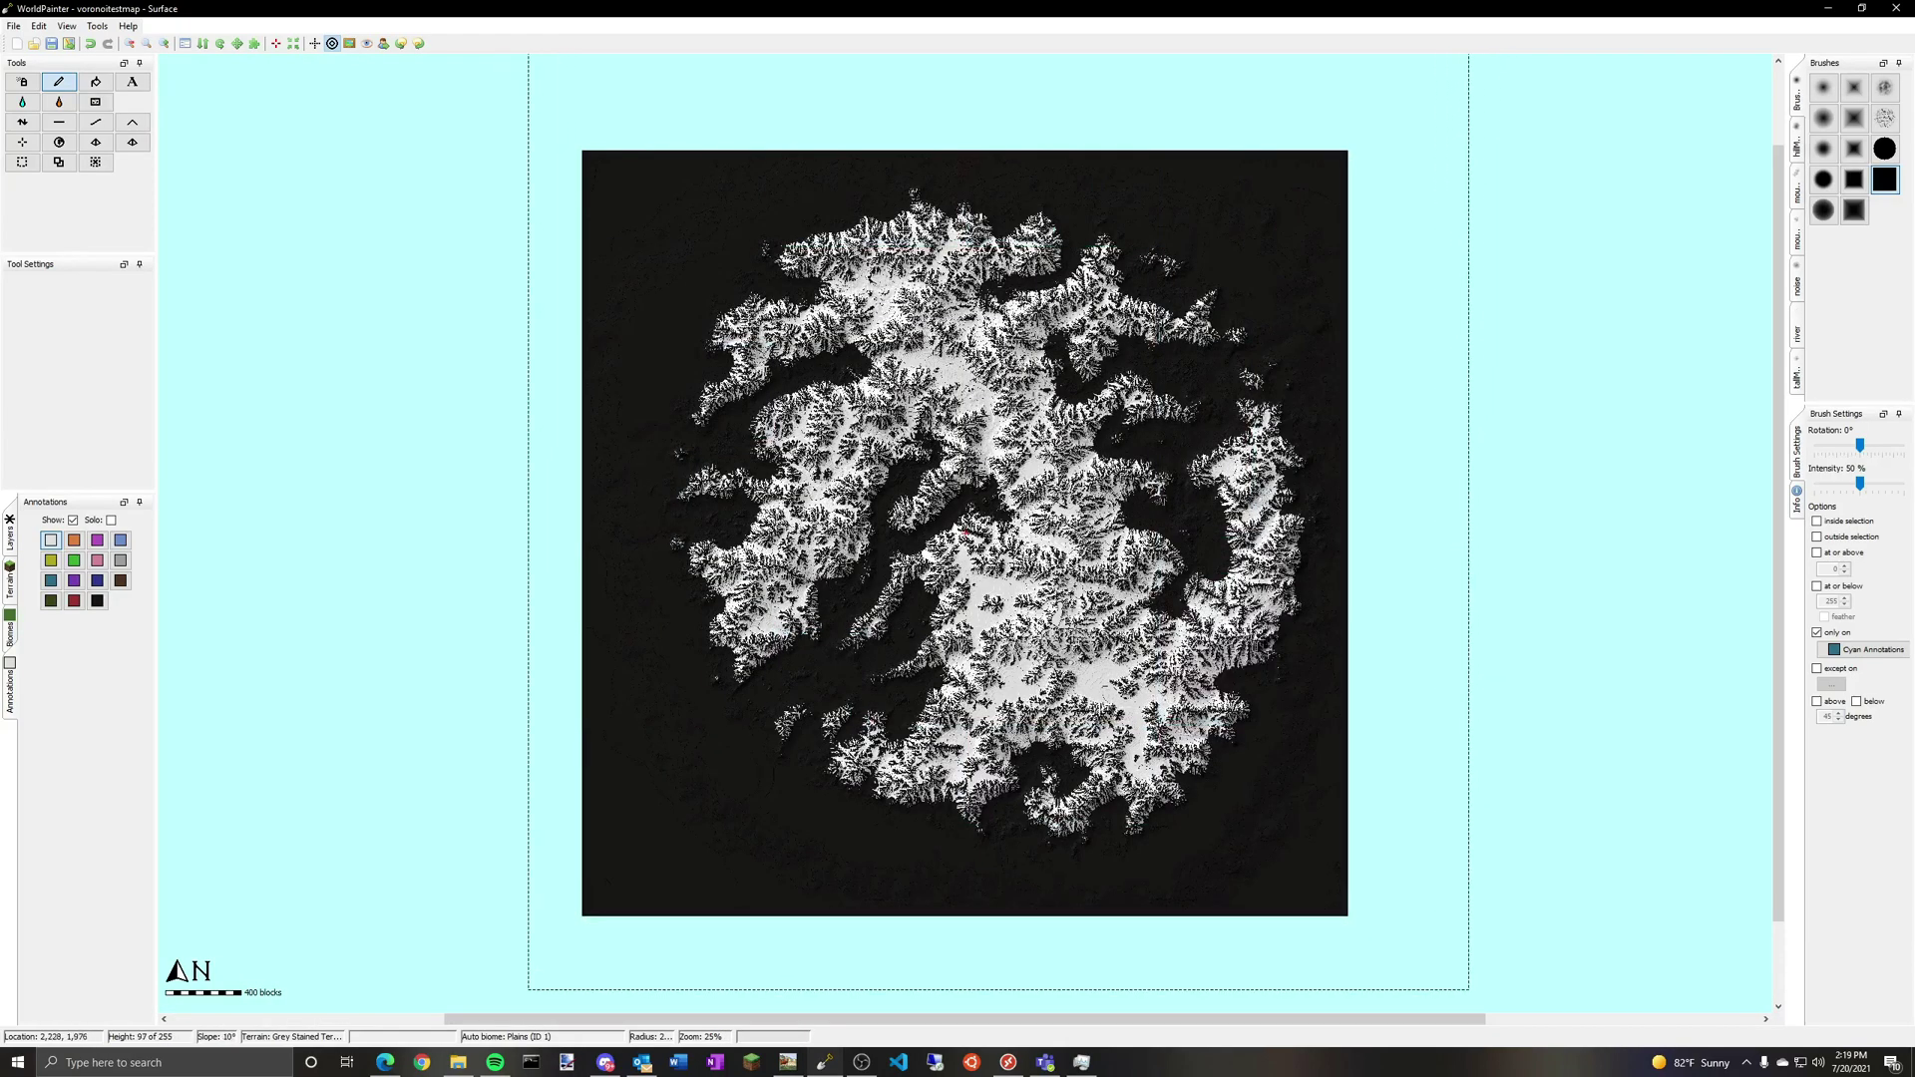
pyautogui.scroll(2, 964, 531)
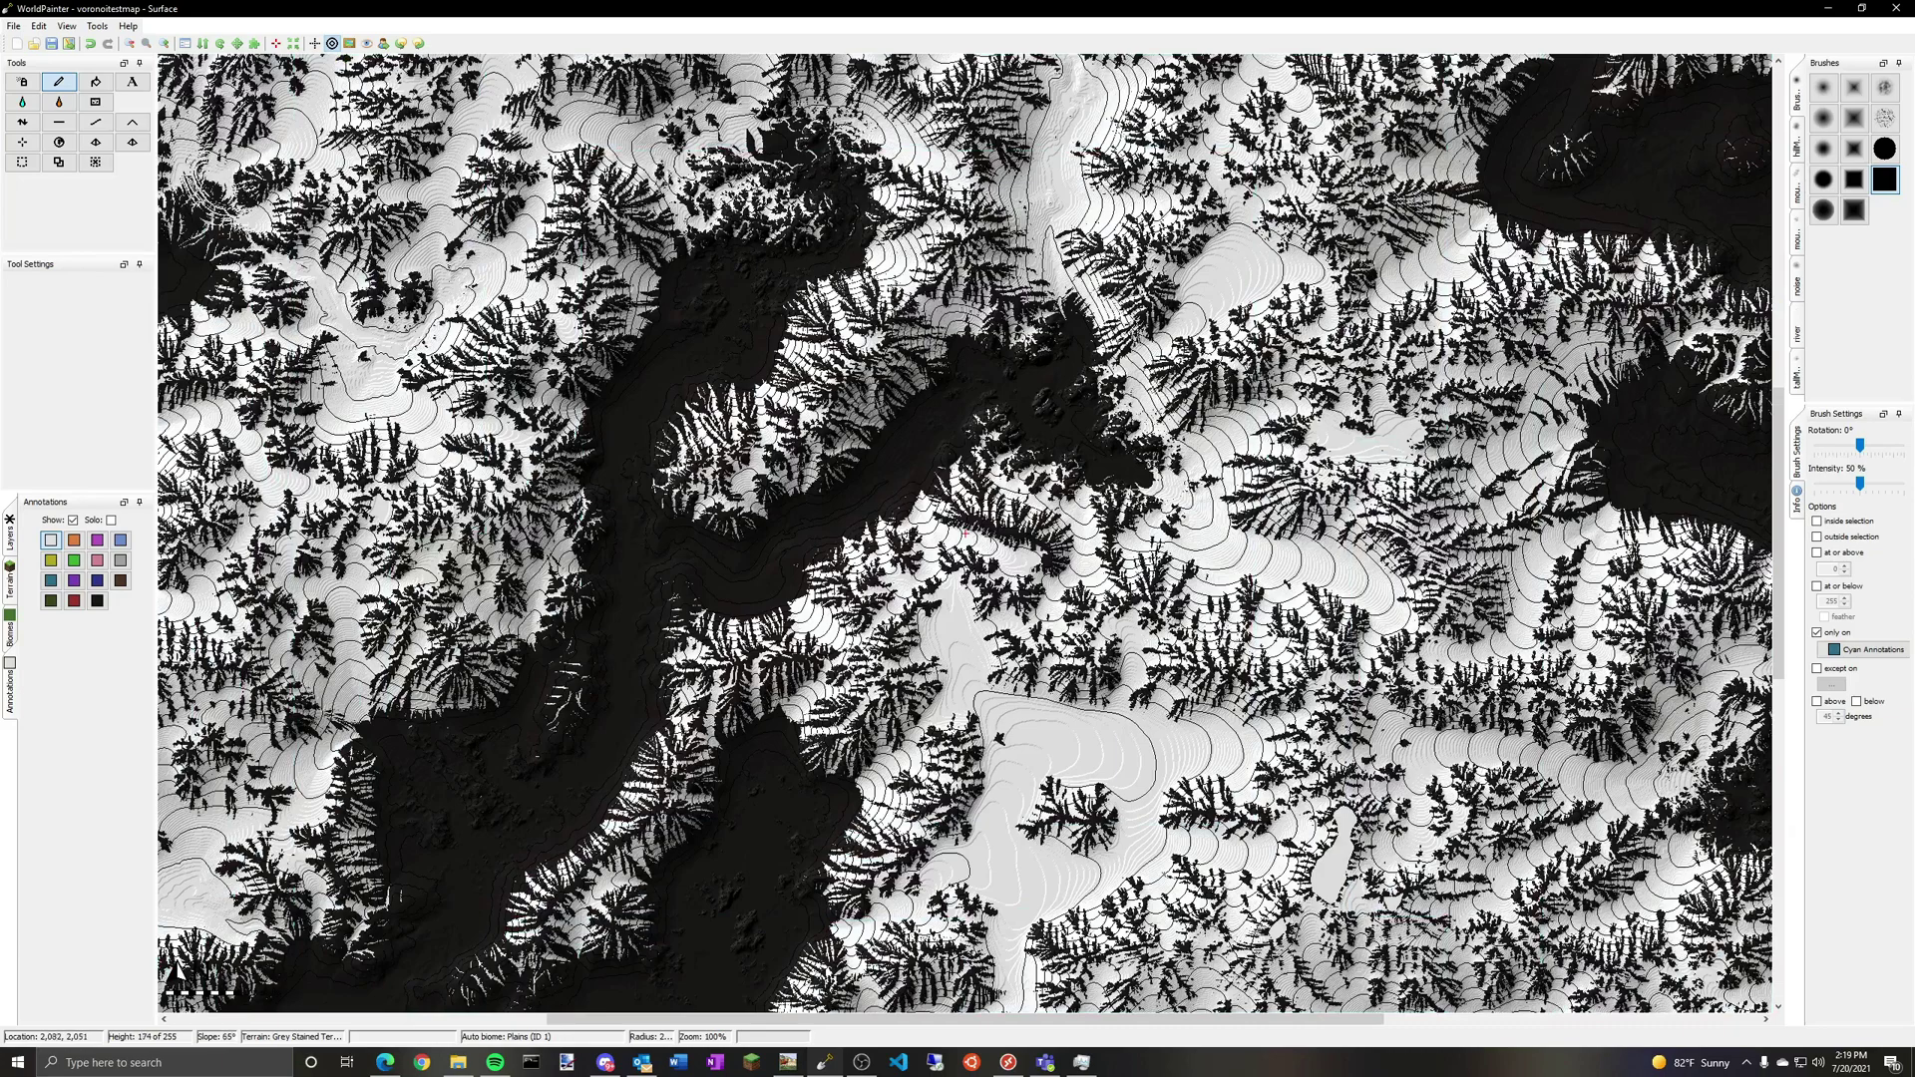
pyautogui.scroll(-2, 965, 534)
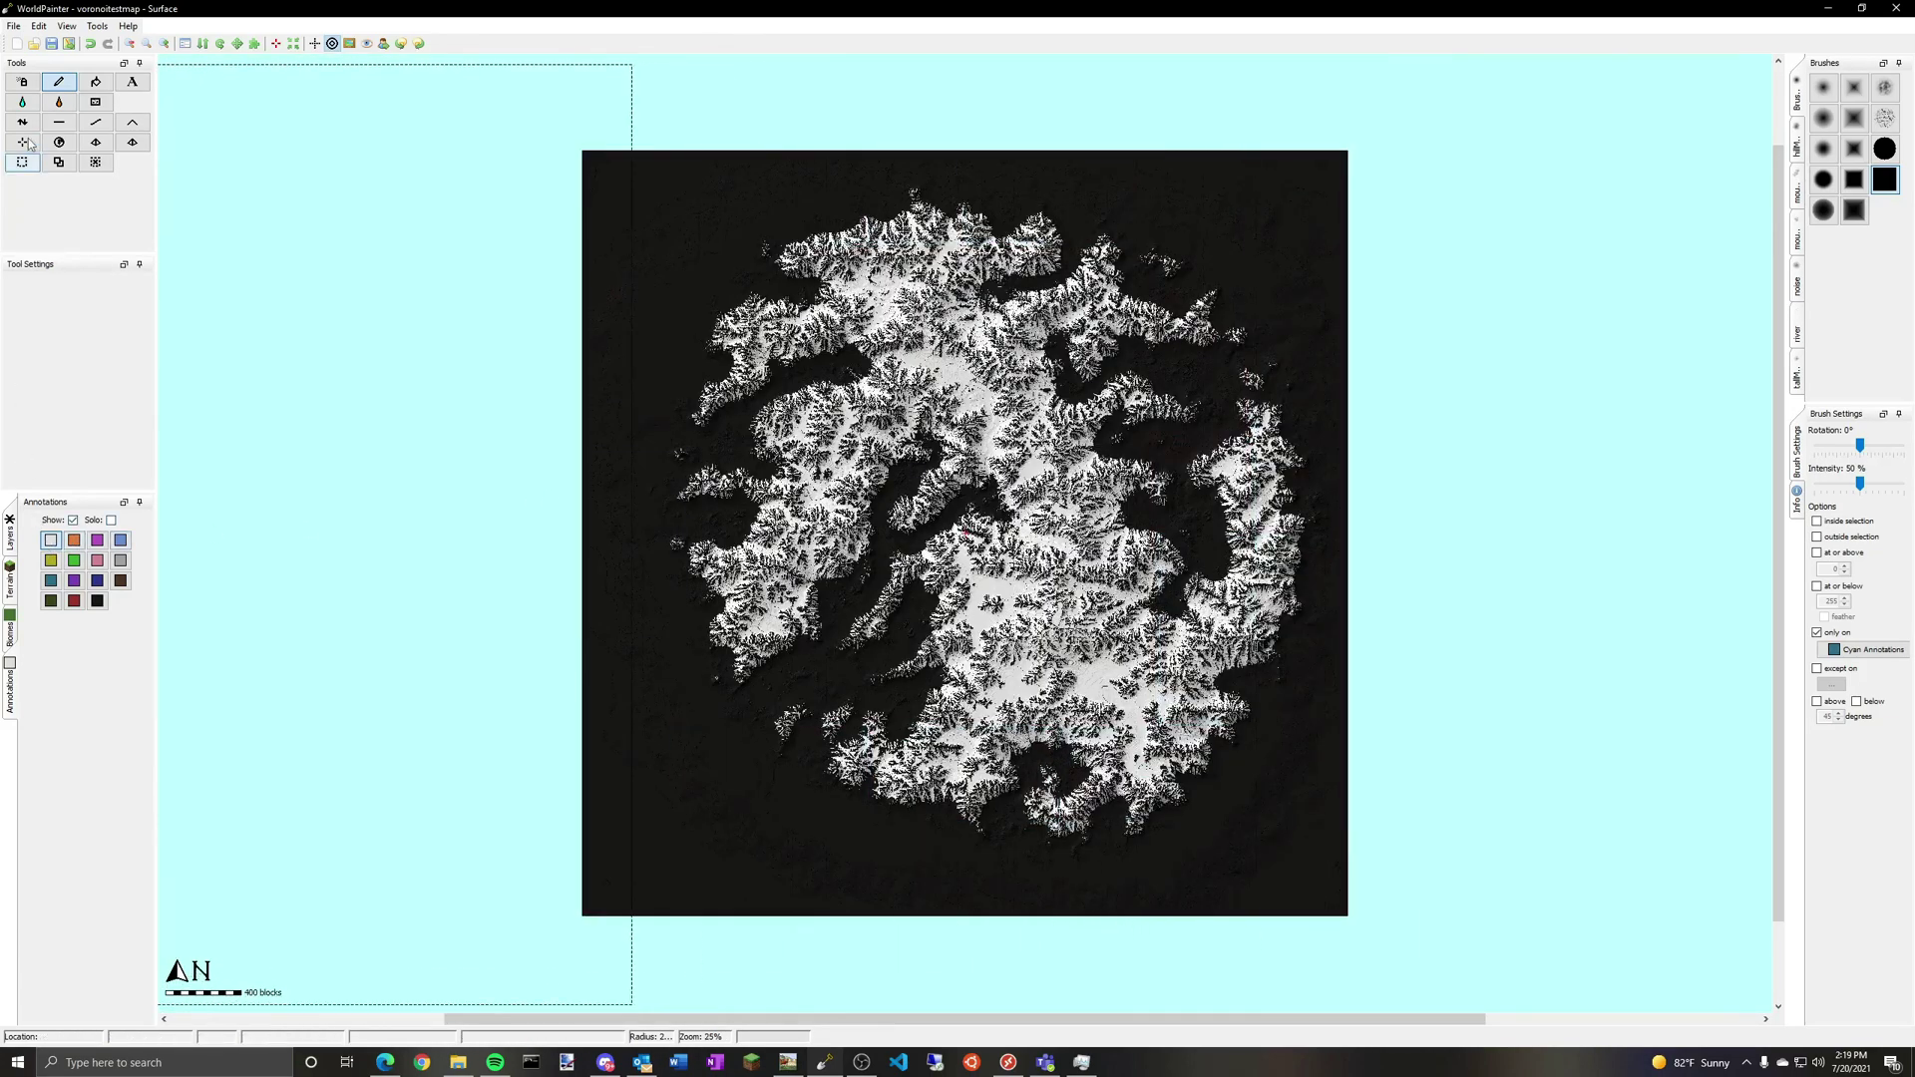
# Step: Run a global operation that fills the map with the Frost layer only on White Annotations
pyautogui.click(69, 543)
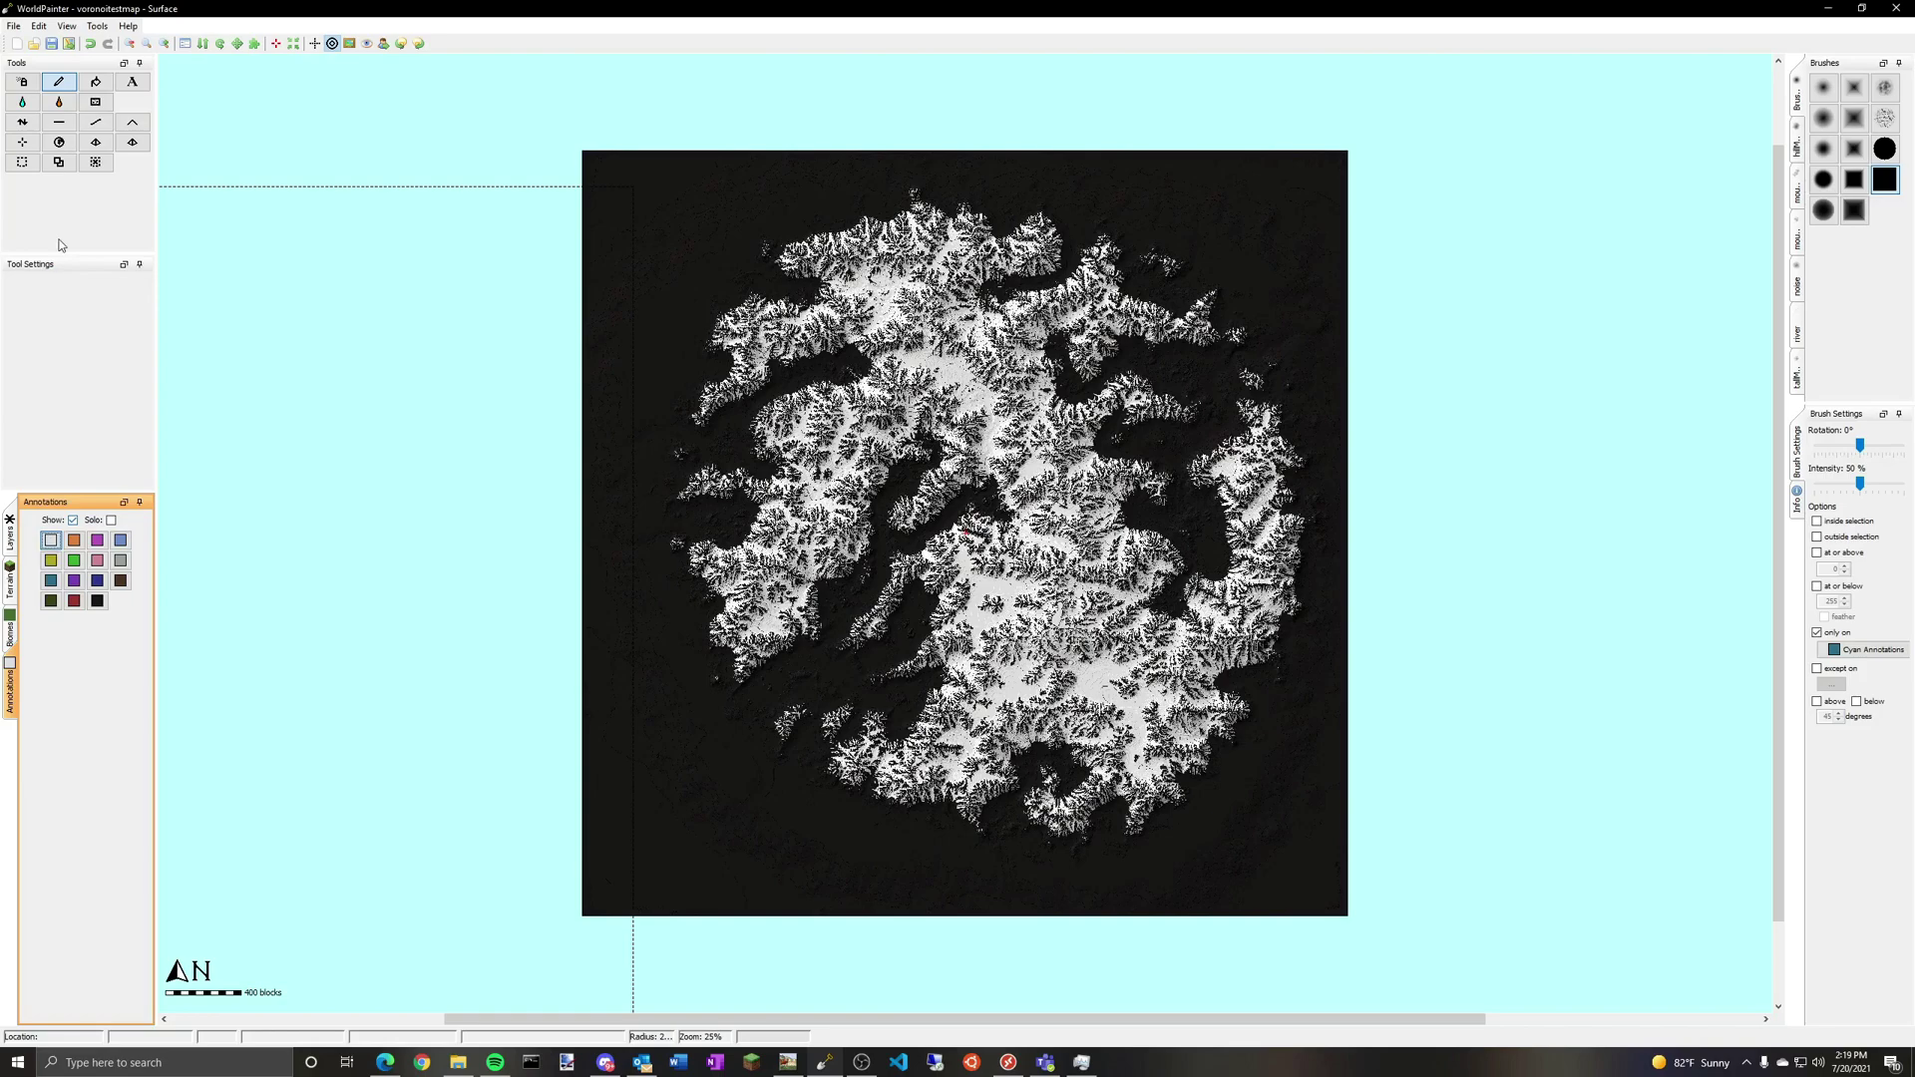
pyautogui.click(58, 145)
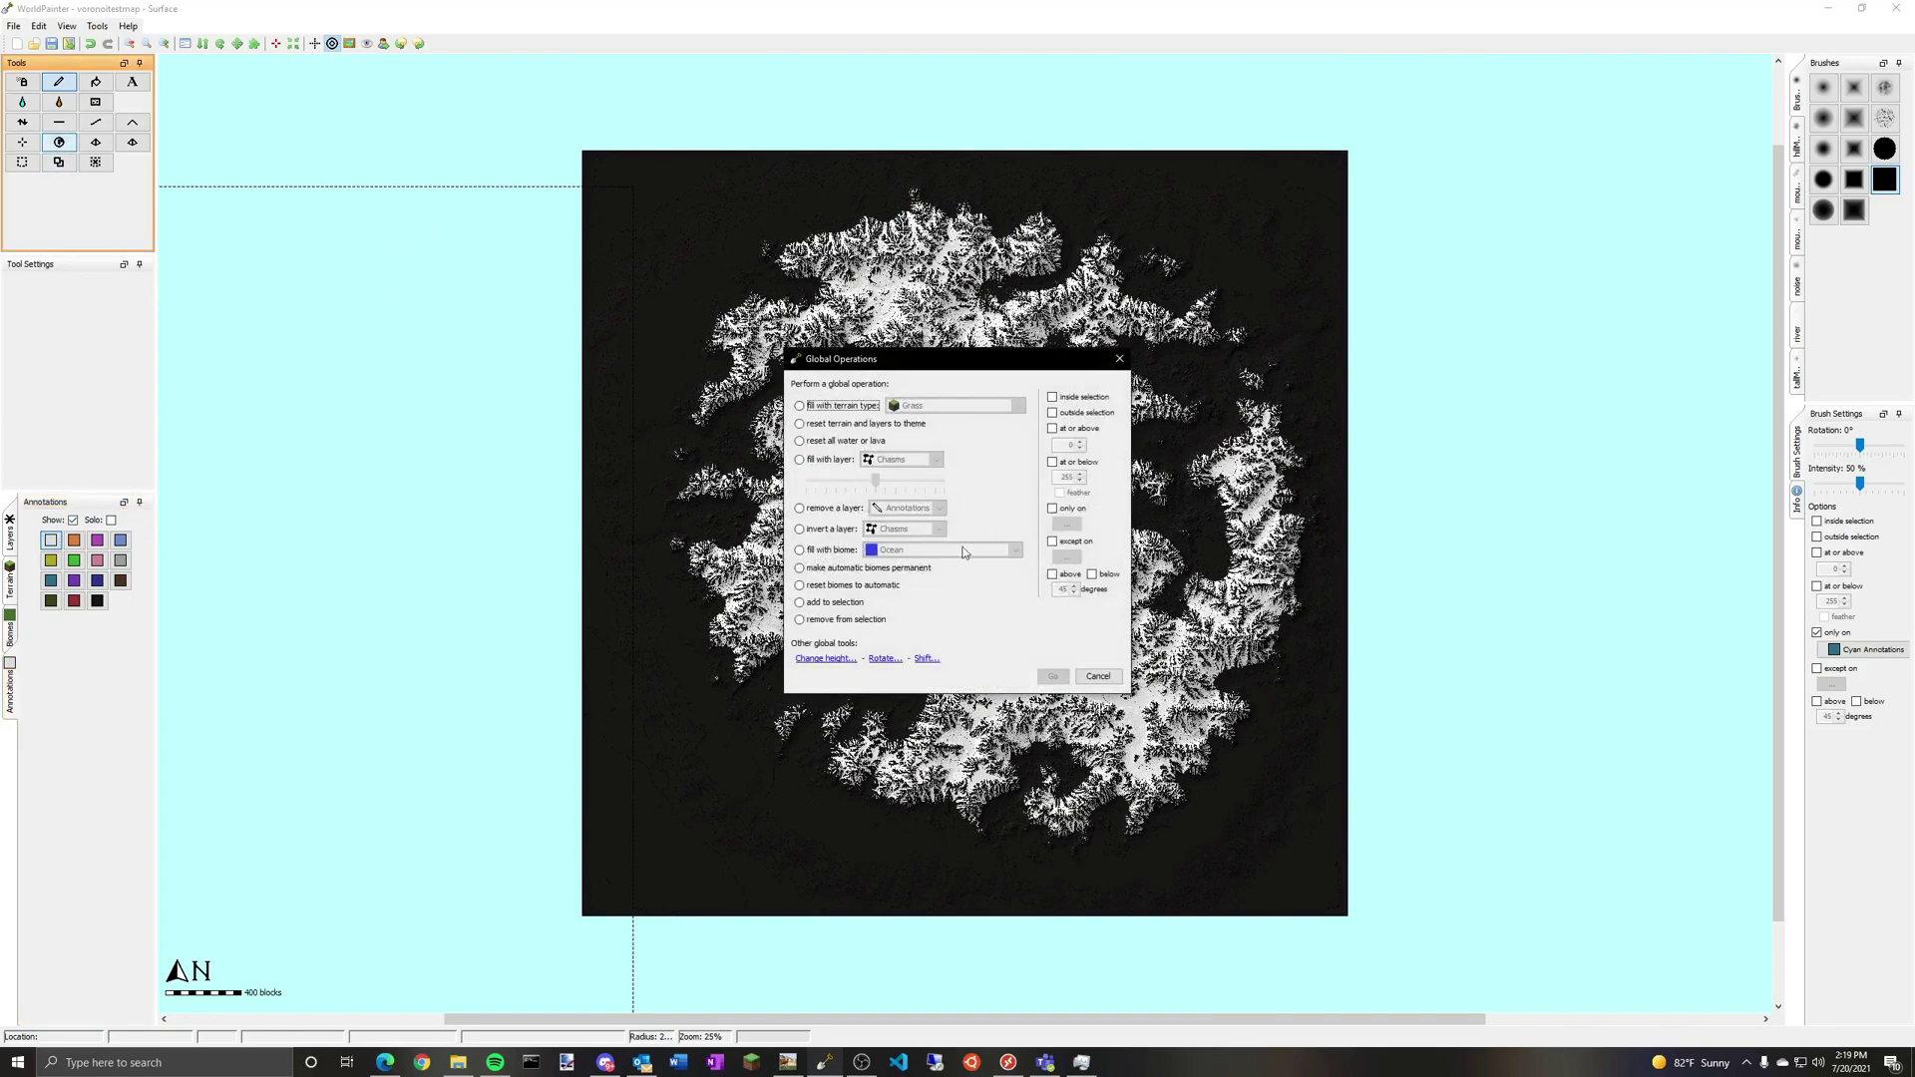
pyautogui.click(843, 465)
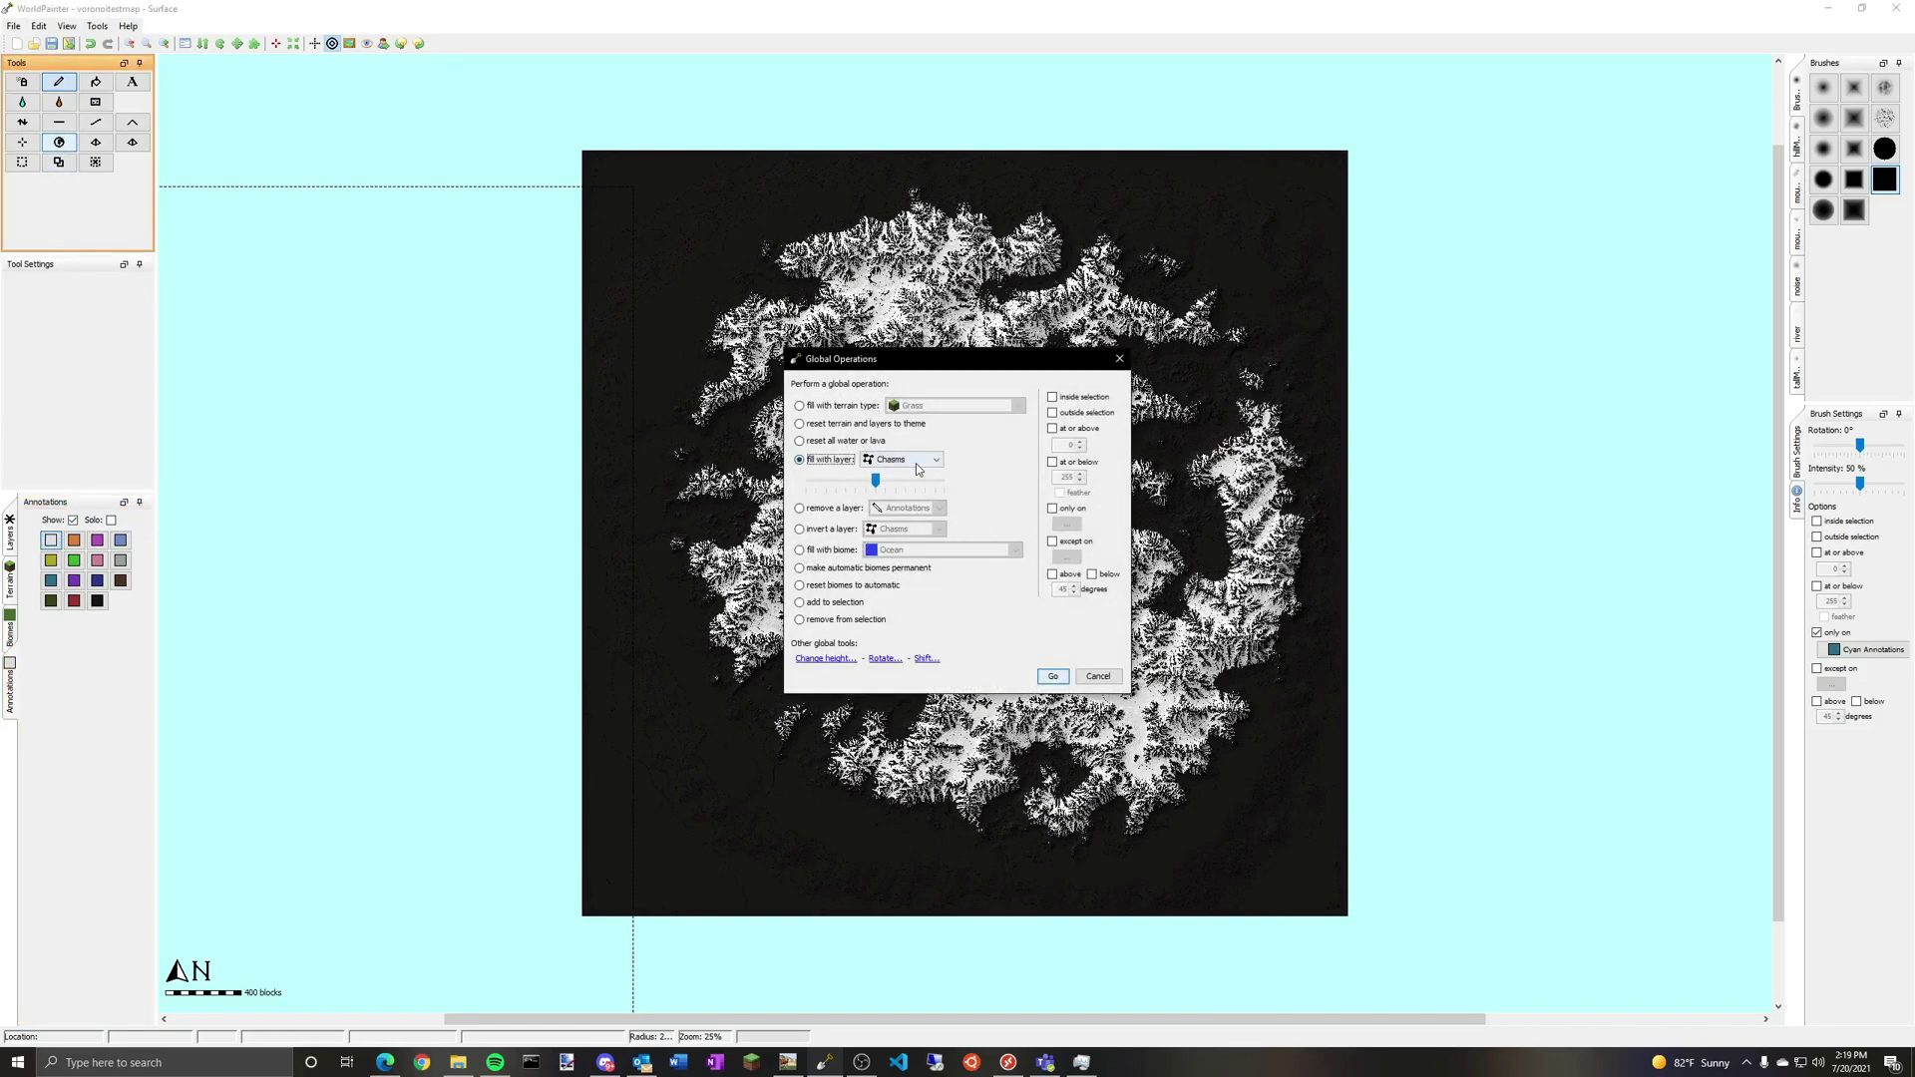
pyautogui.click(900, 460)
pyautogui.scroll(-3, 903, 511)
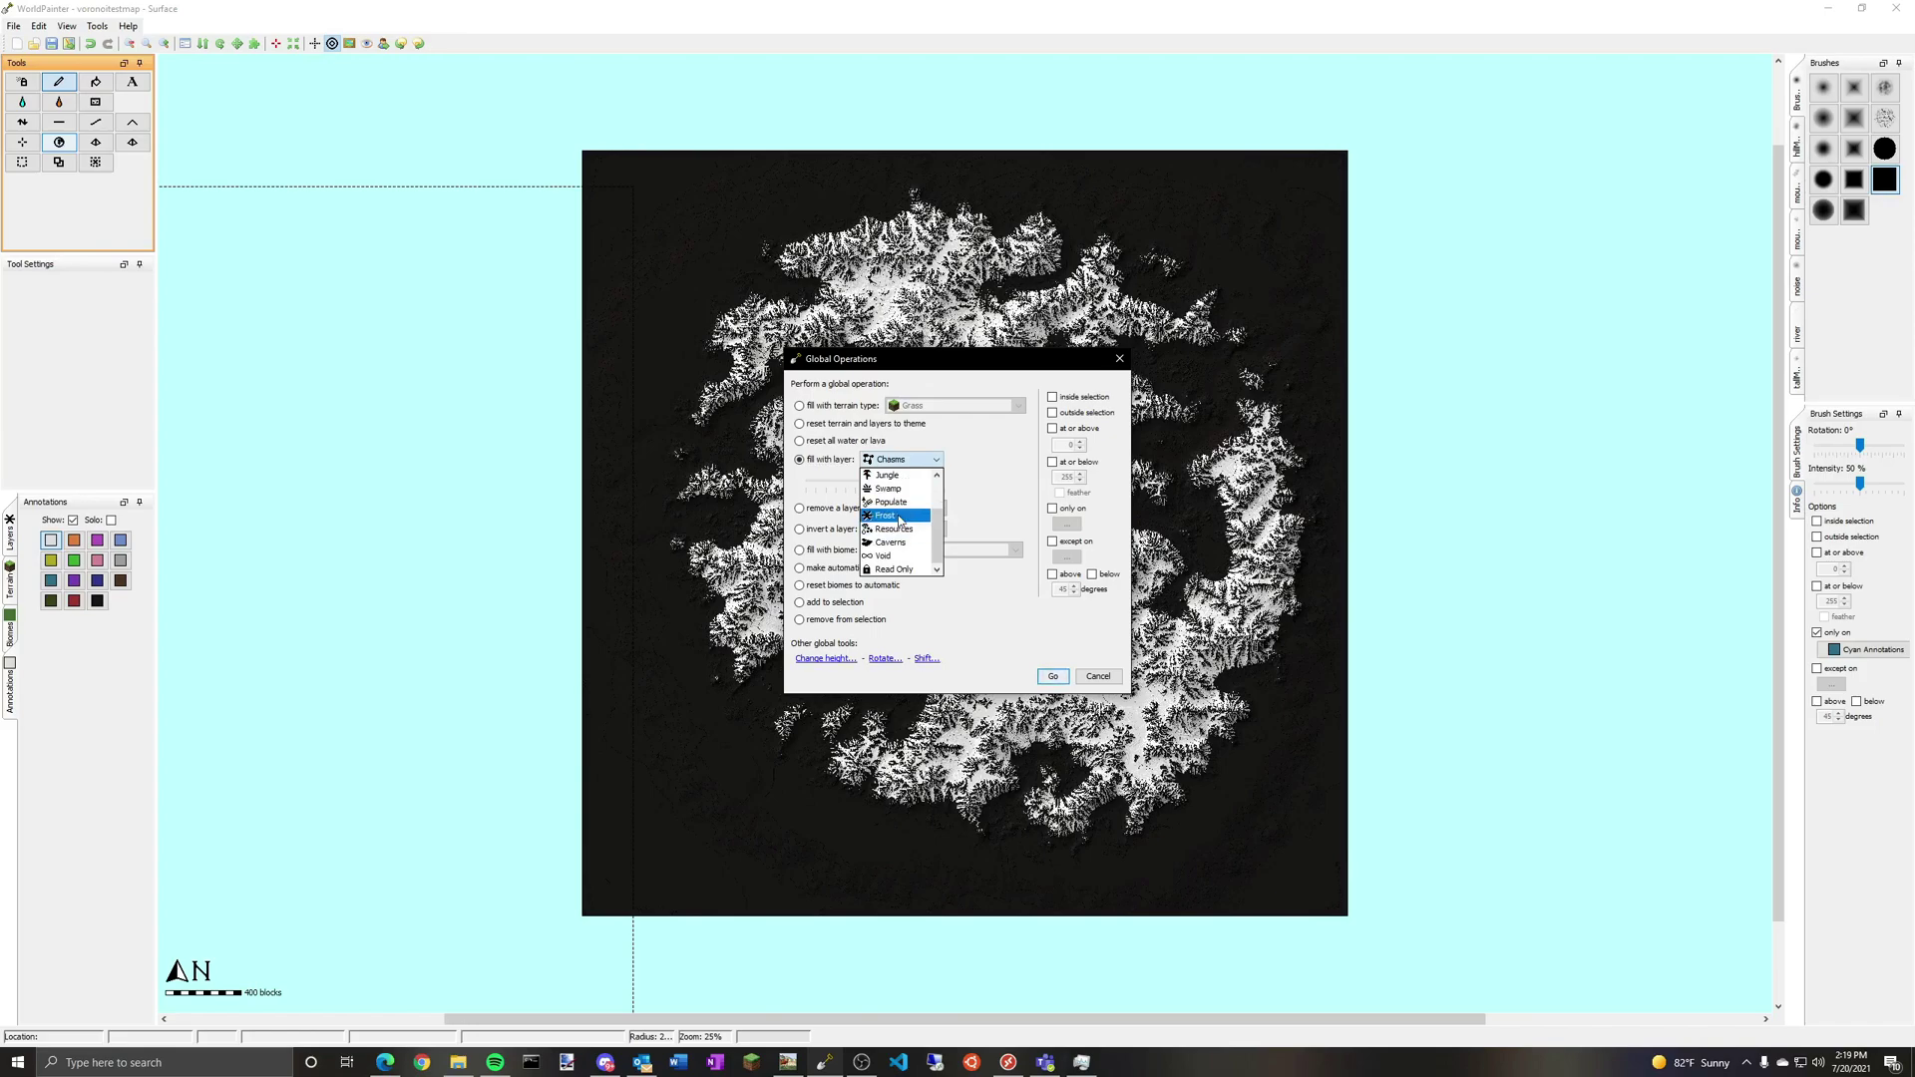
pyautogui.click(901, 516)
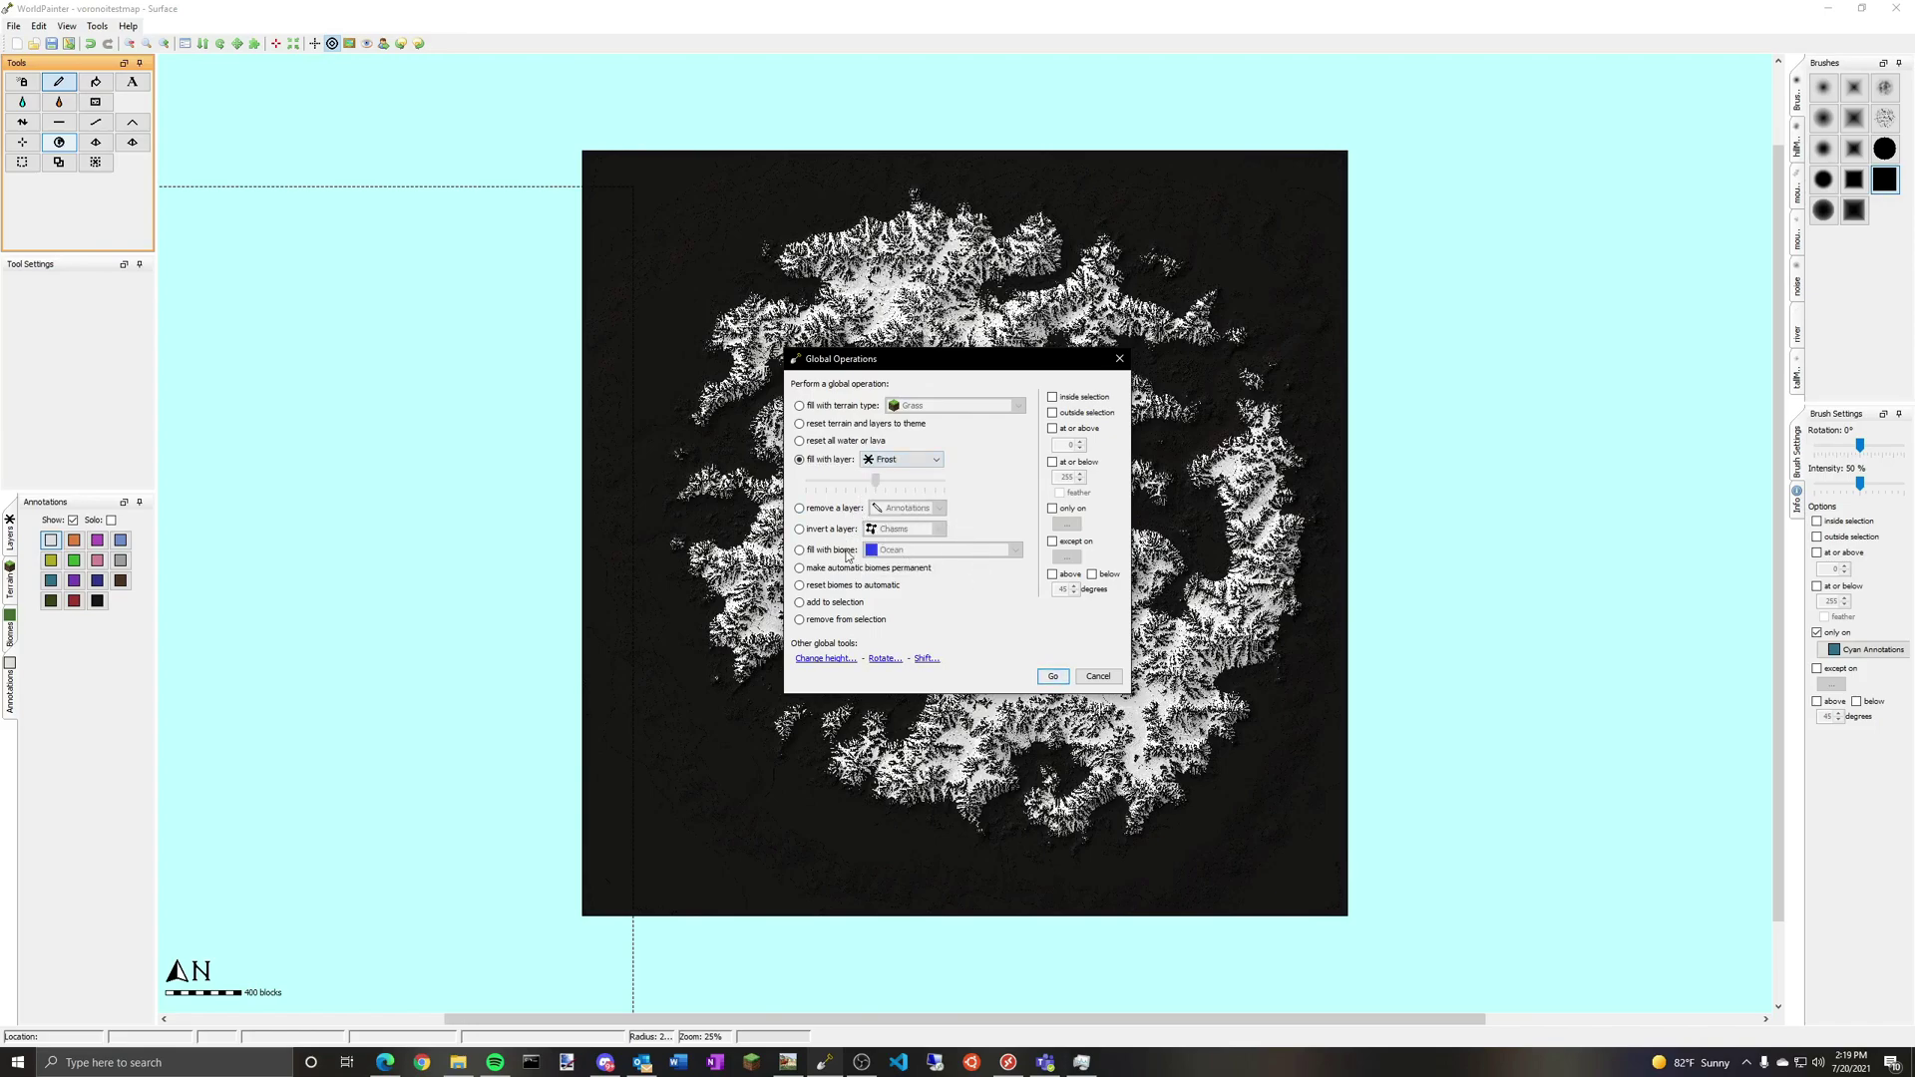
pyautogui.click(1061, 509)
pyautogui.click(1066, 525)
pyautogui.moveTo(1133, 622)
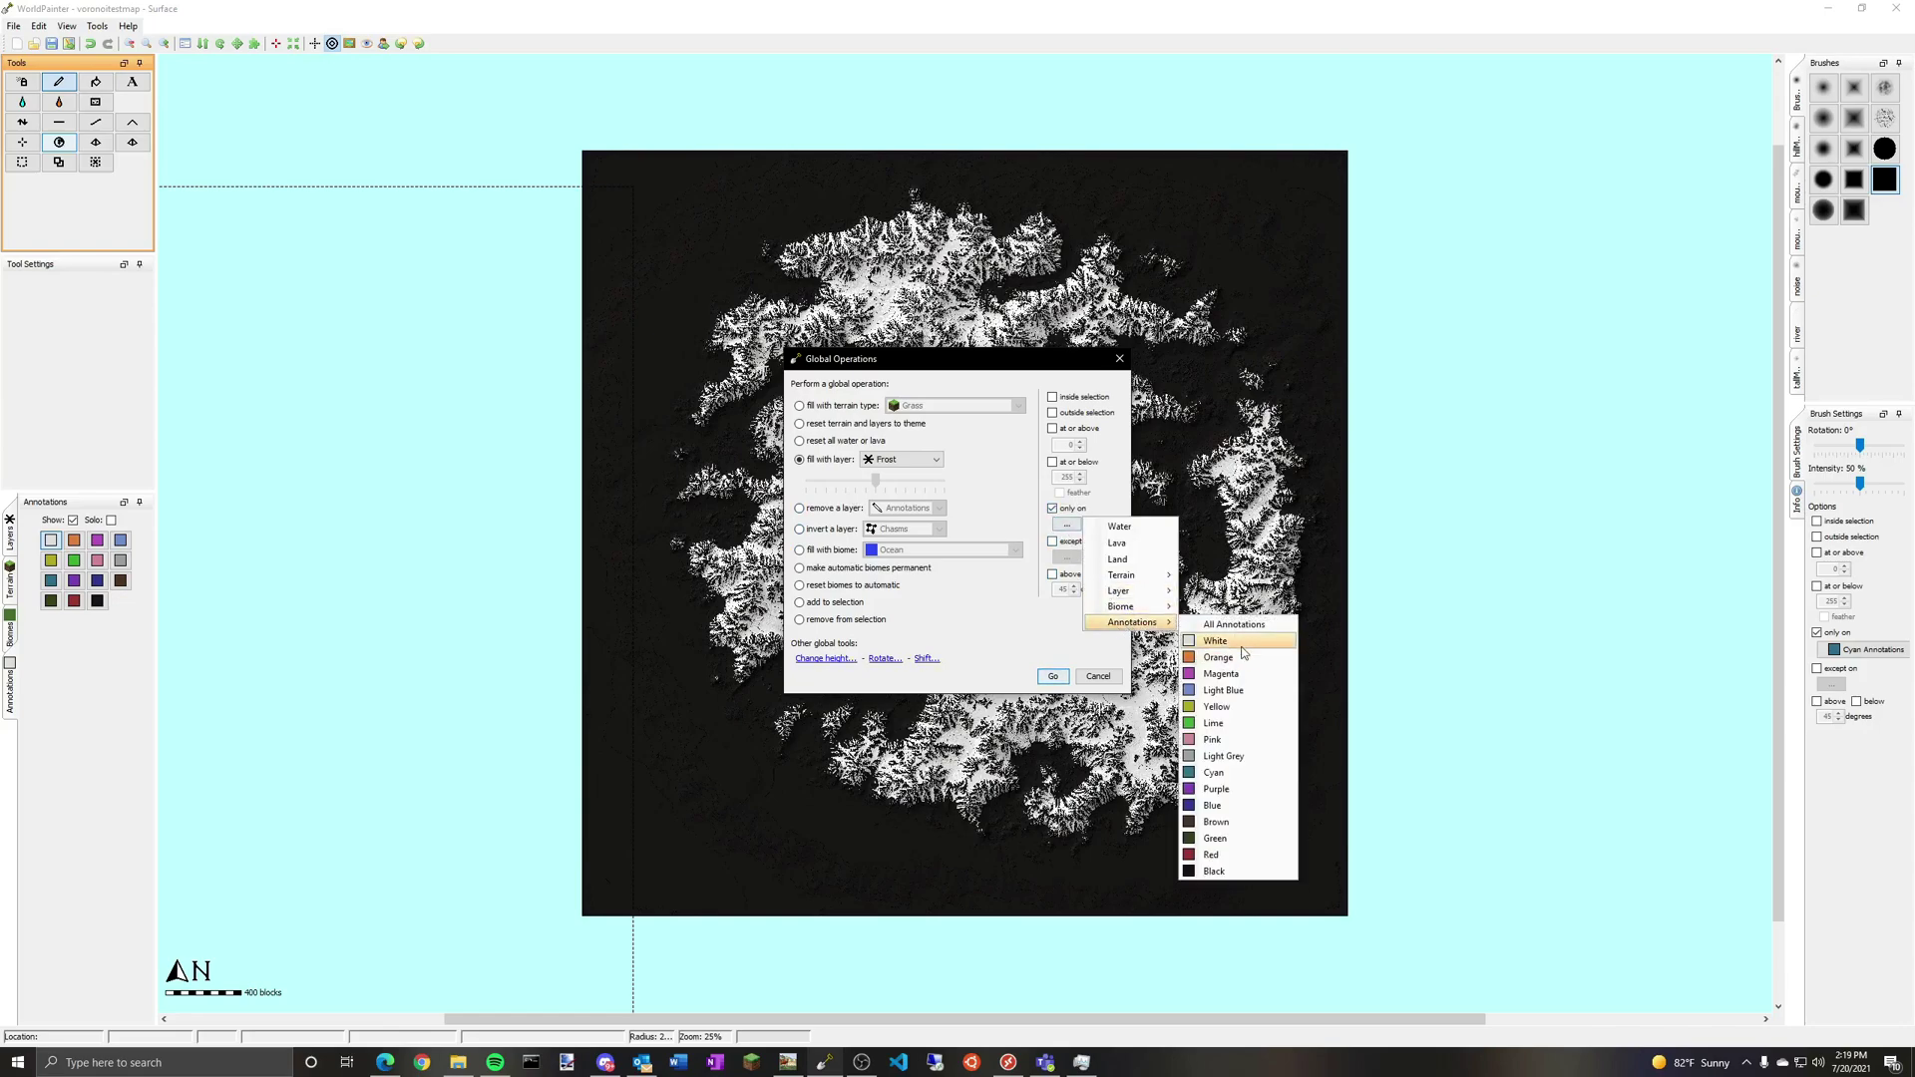
pyautogui.click(1237, 635)
pyautogui.click(1081, 678)
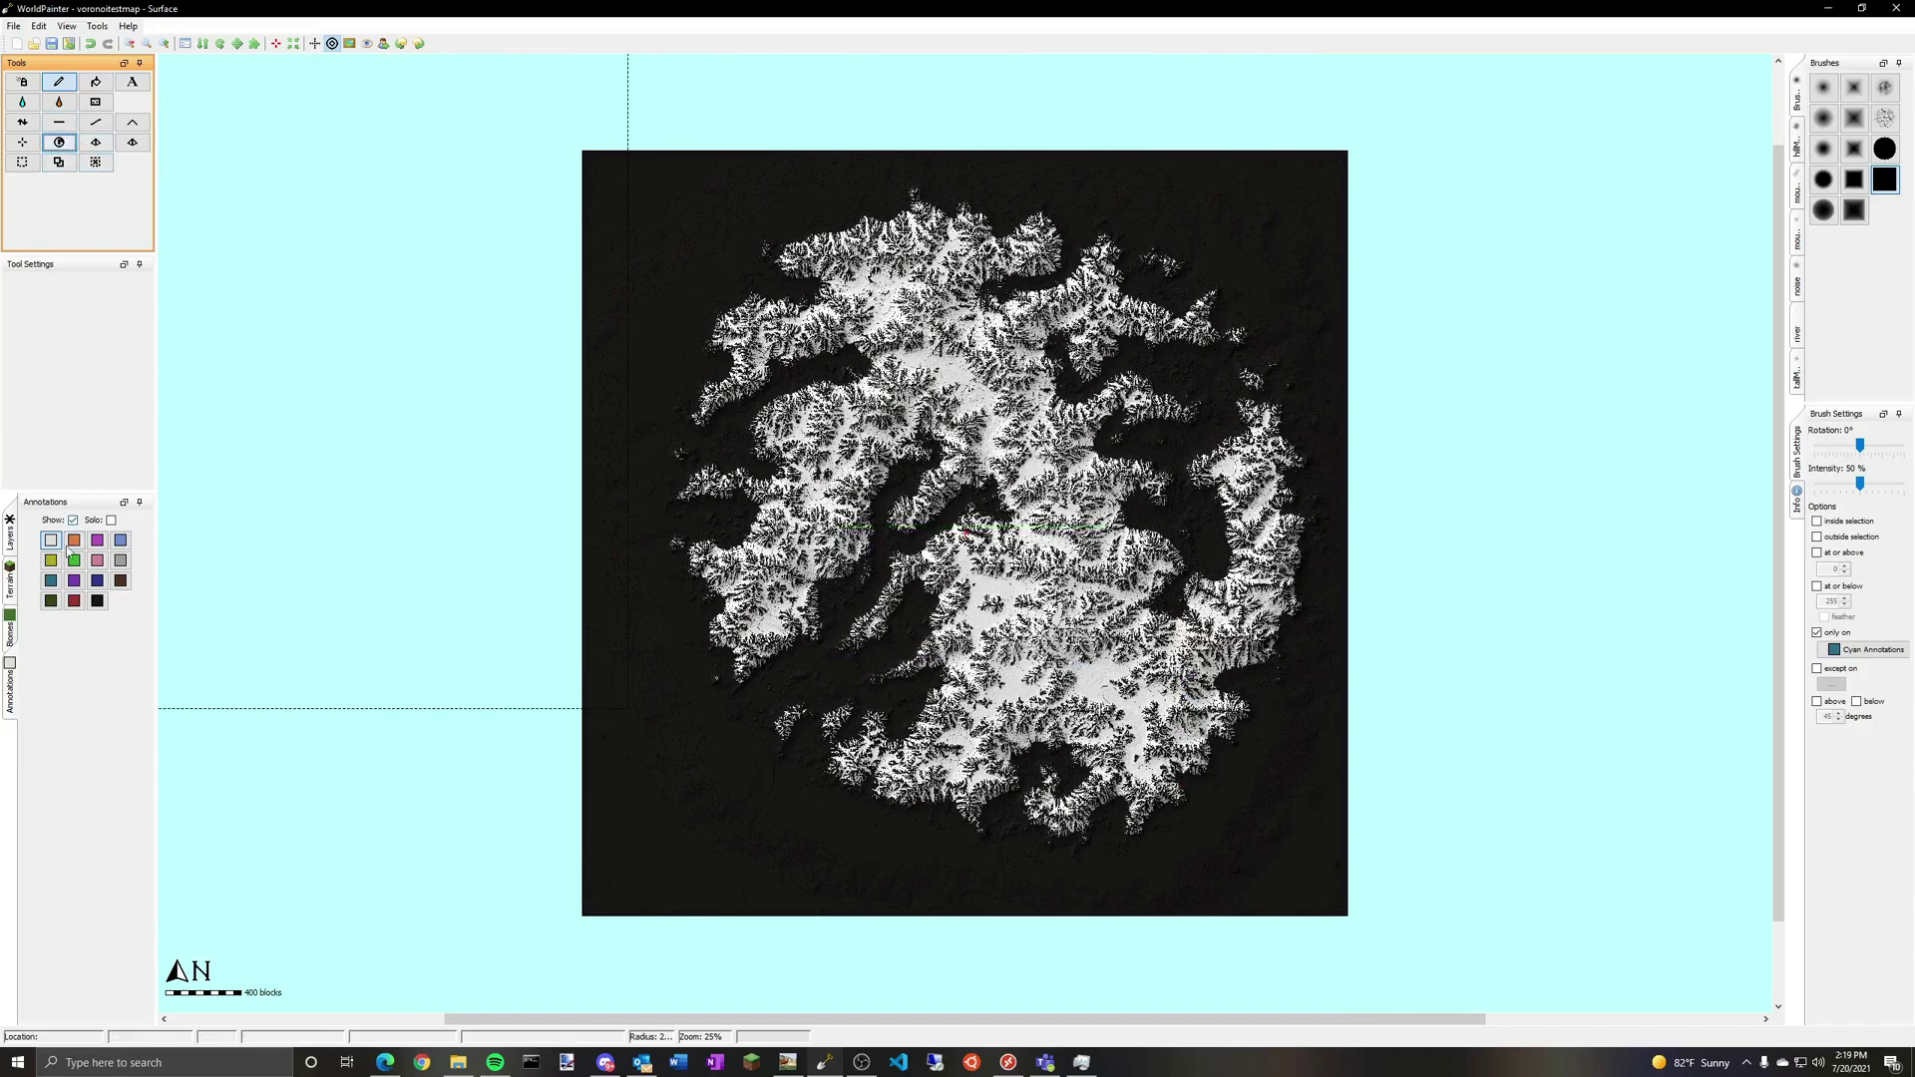
# Step: Restrict the brush to White Annotations for terrain painting and hide the annotations on the map
pyautogui.click(10, 544)
pyautogui.click(10, 581)
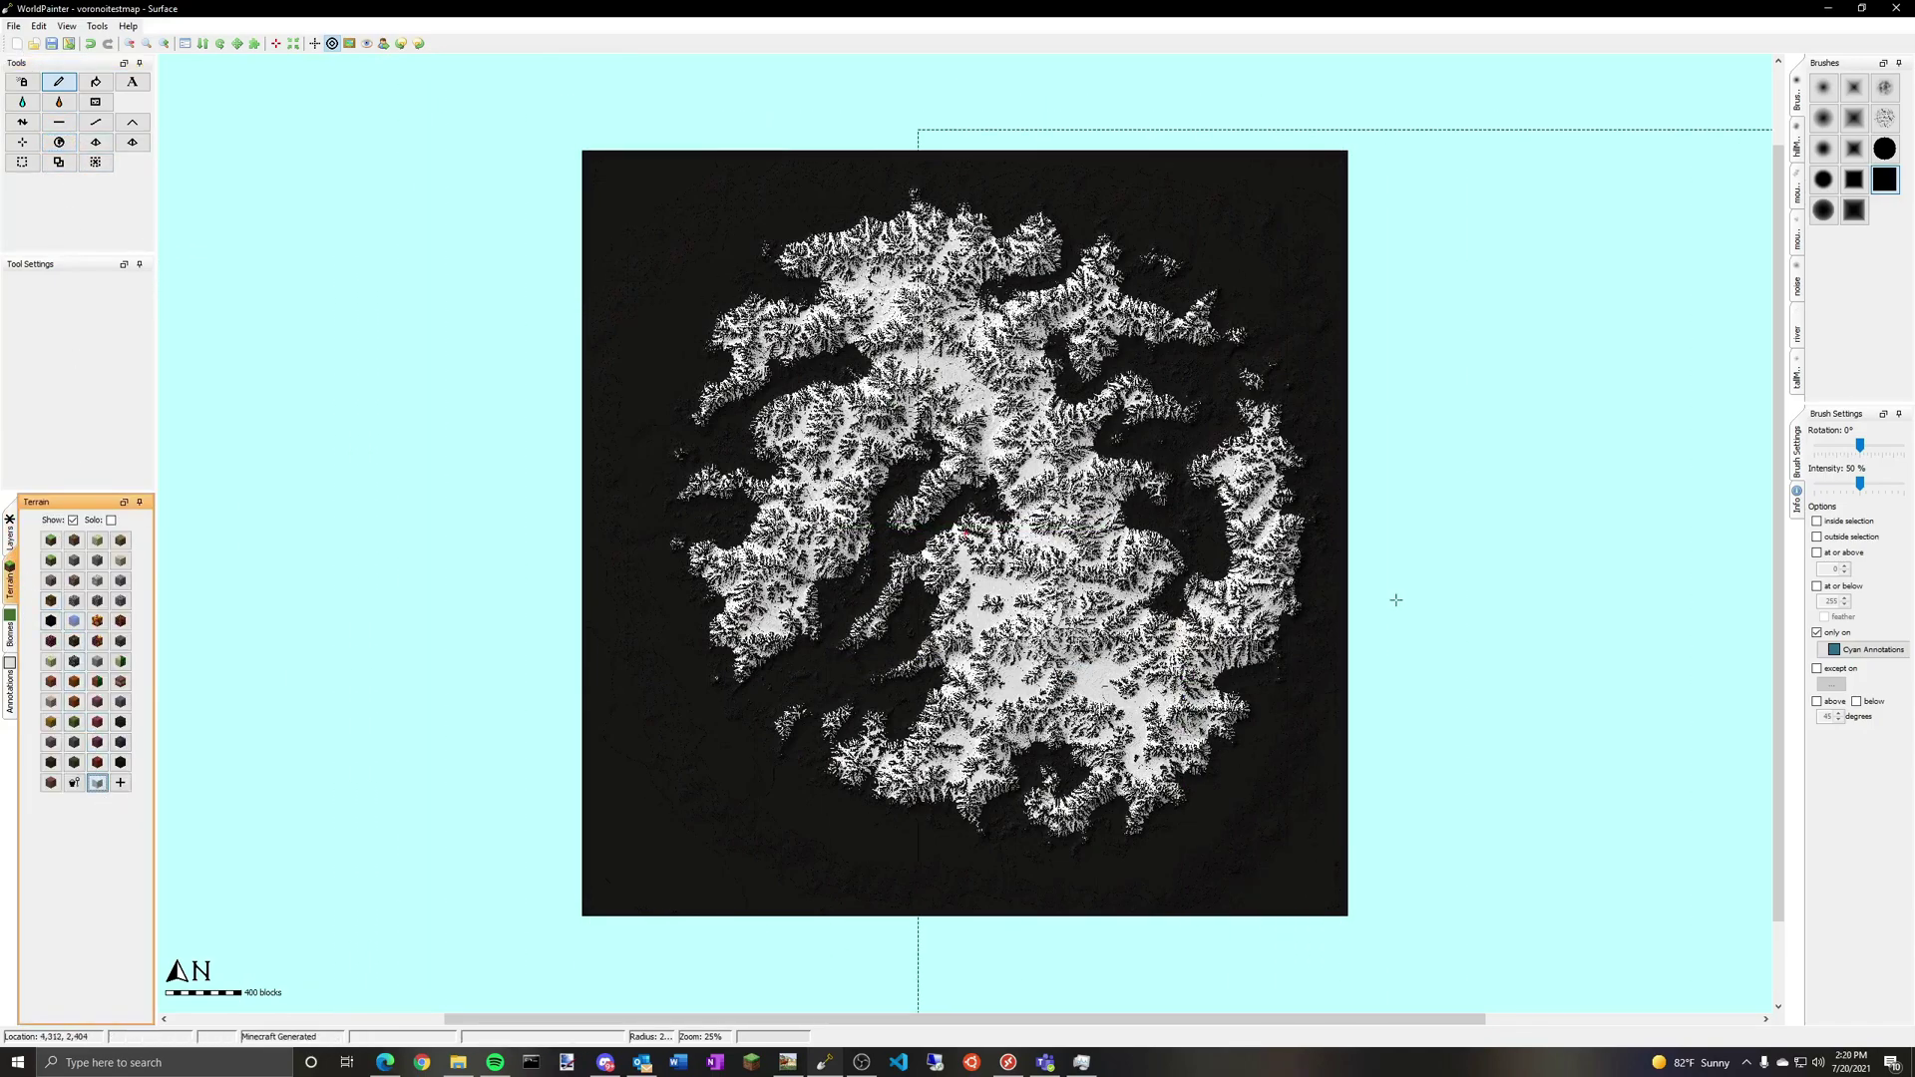
pyautogui.click(1863, 649)
pyautogui.moveTo(1872, 746)
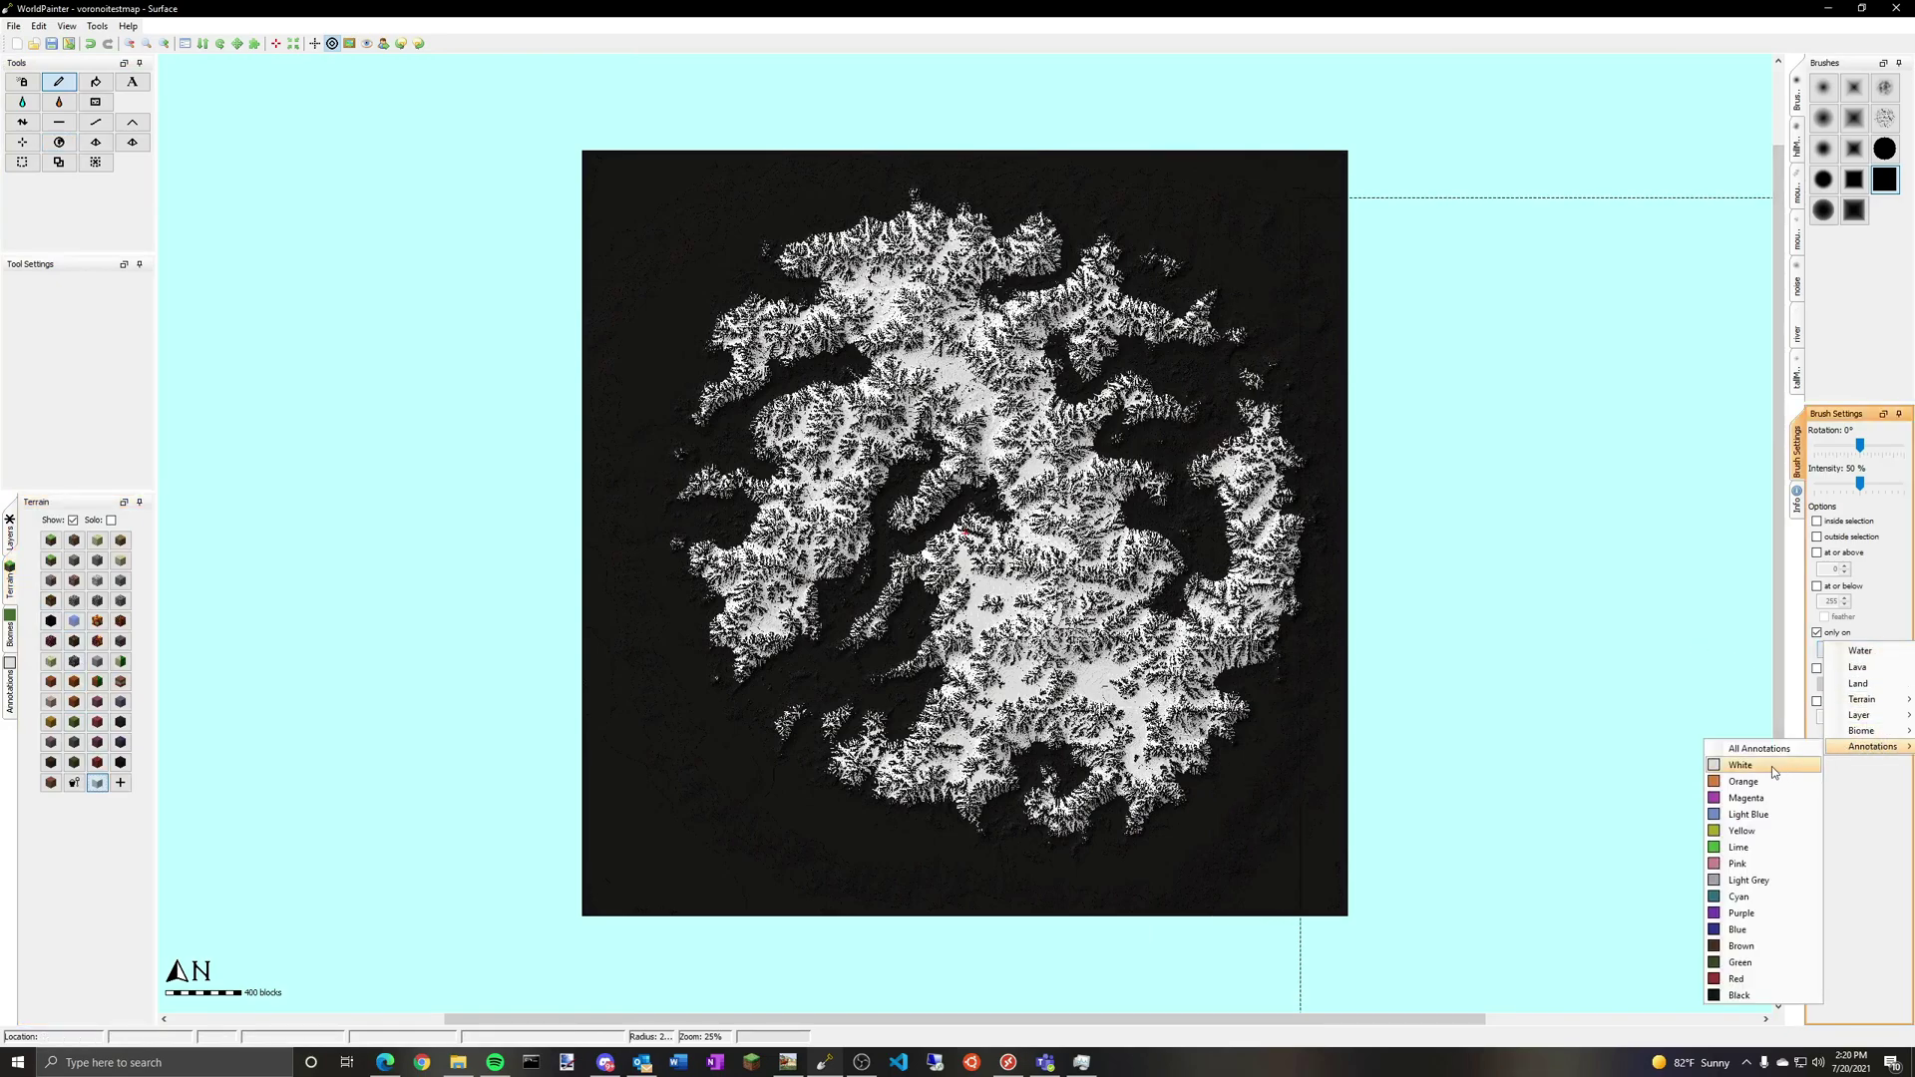
pyautogui.click(1755, 756)
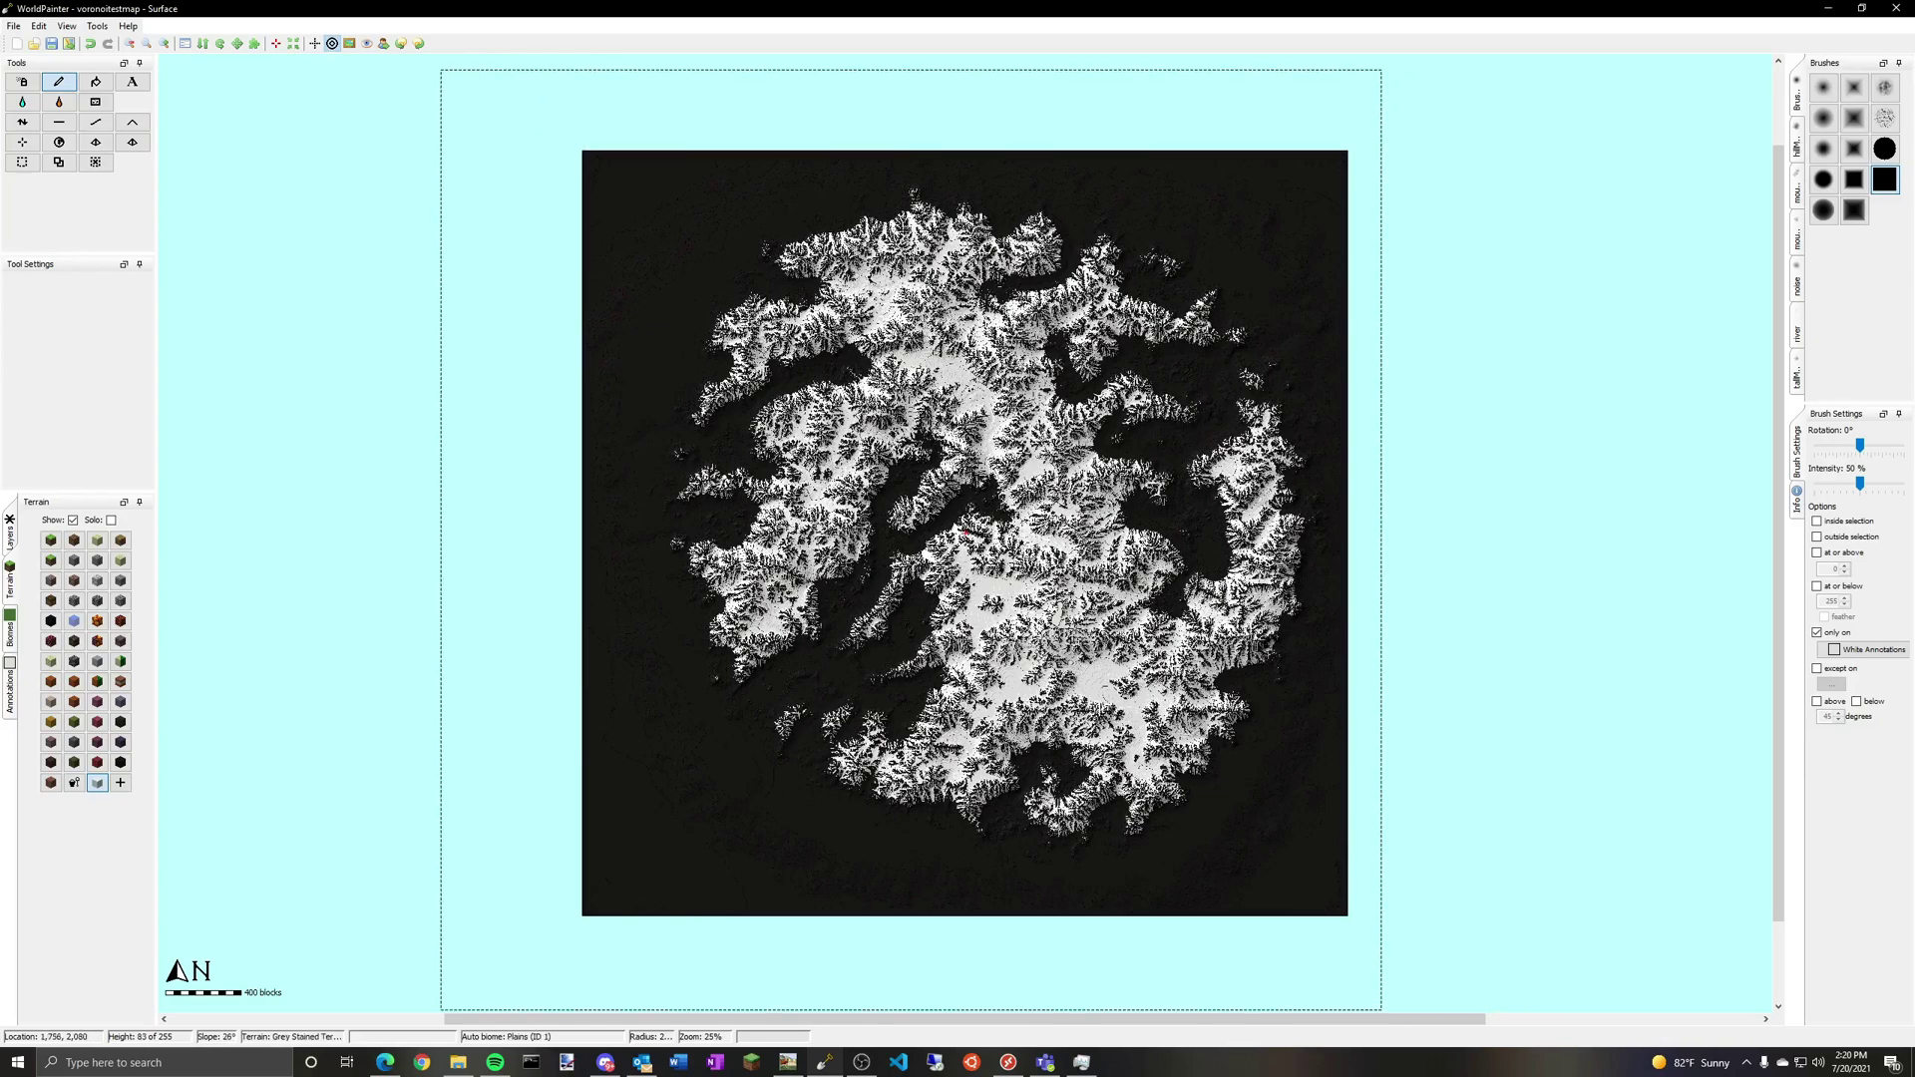
pyautogui.click(10, 688)
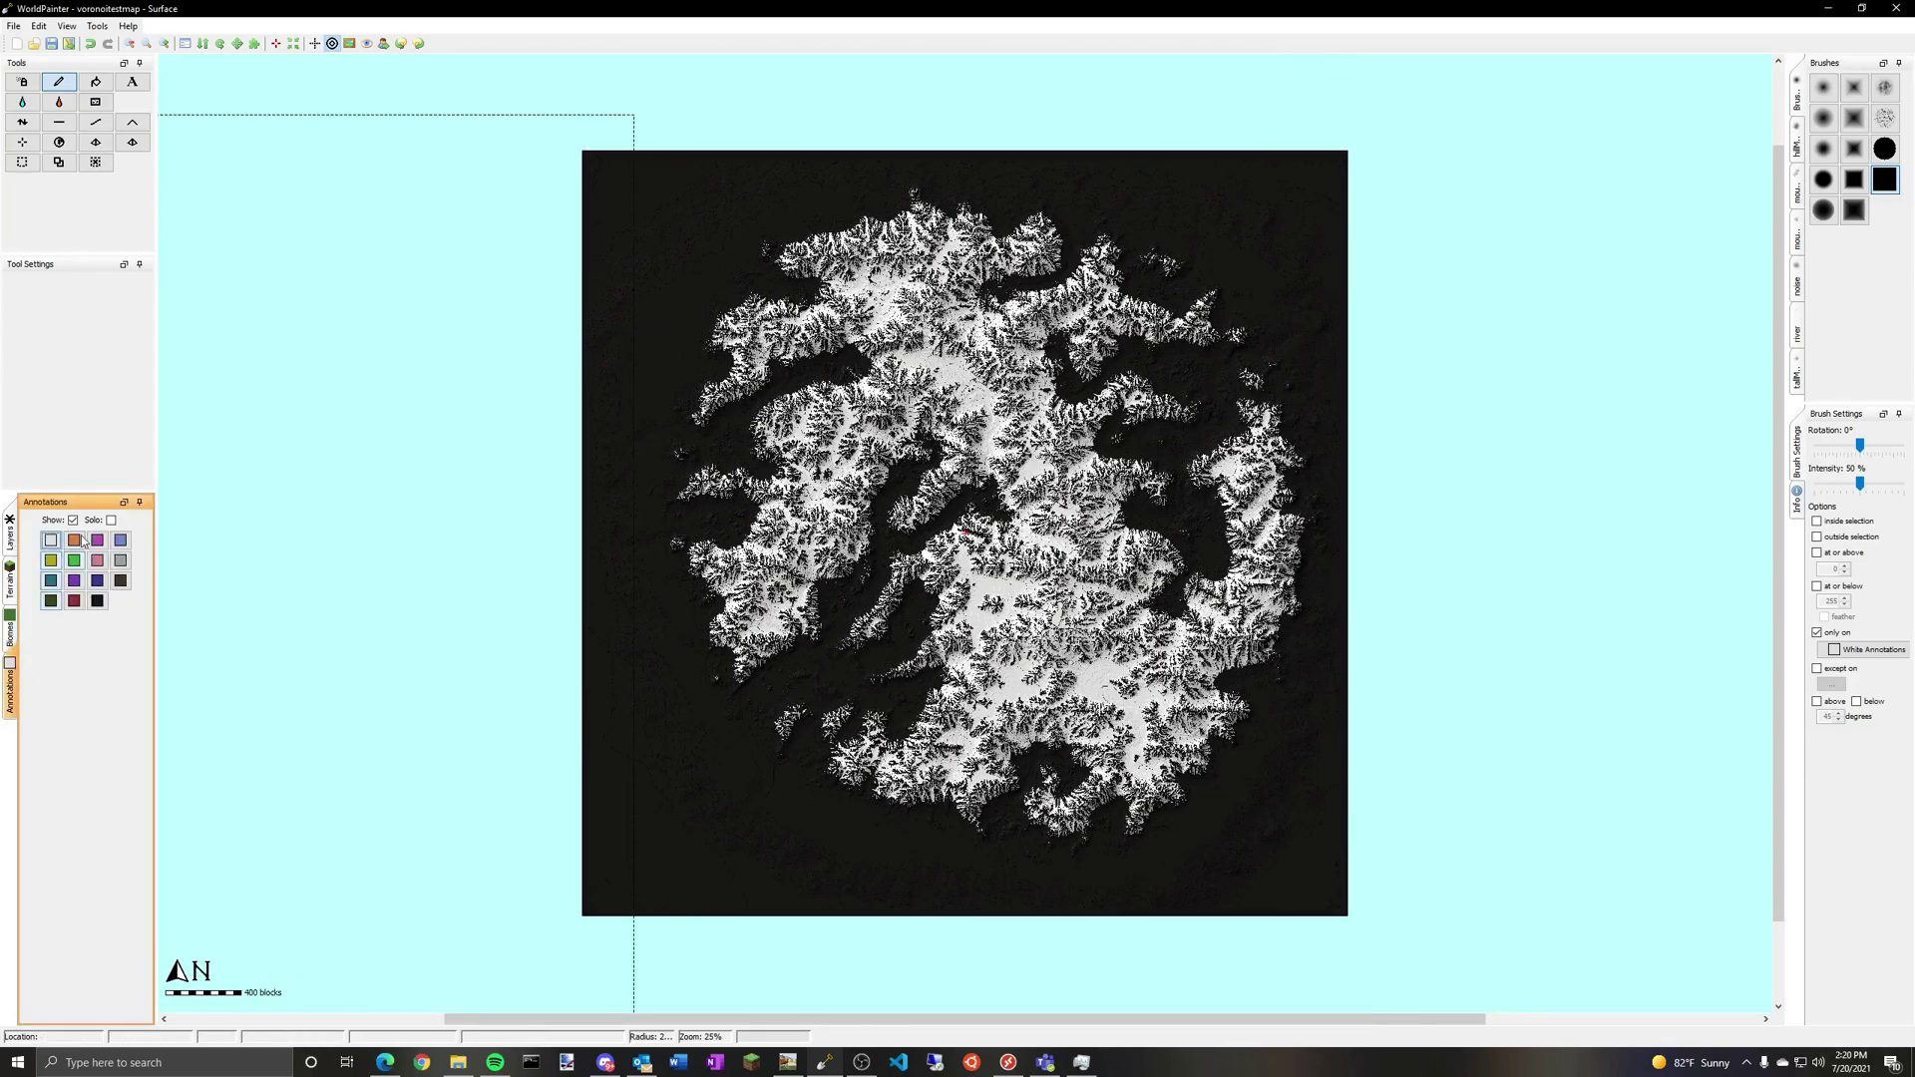
pyautogui.click(73, 519)
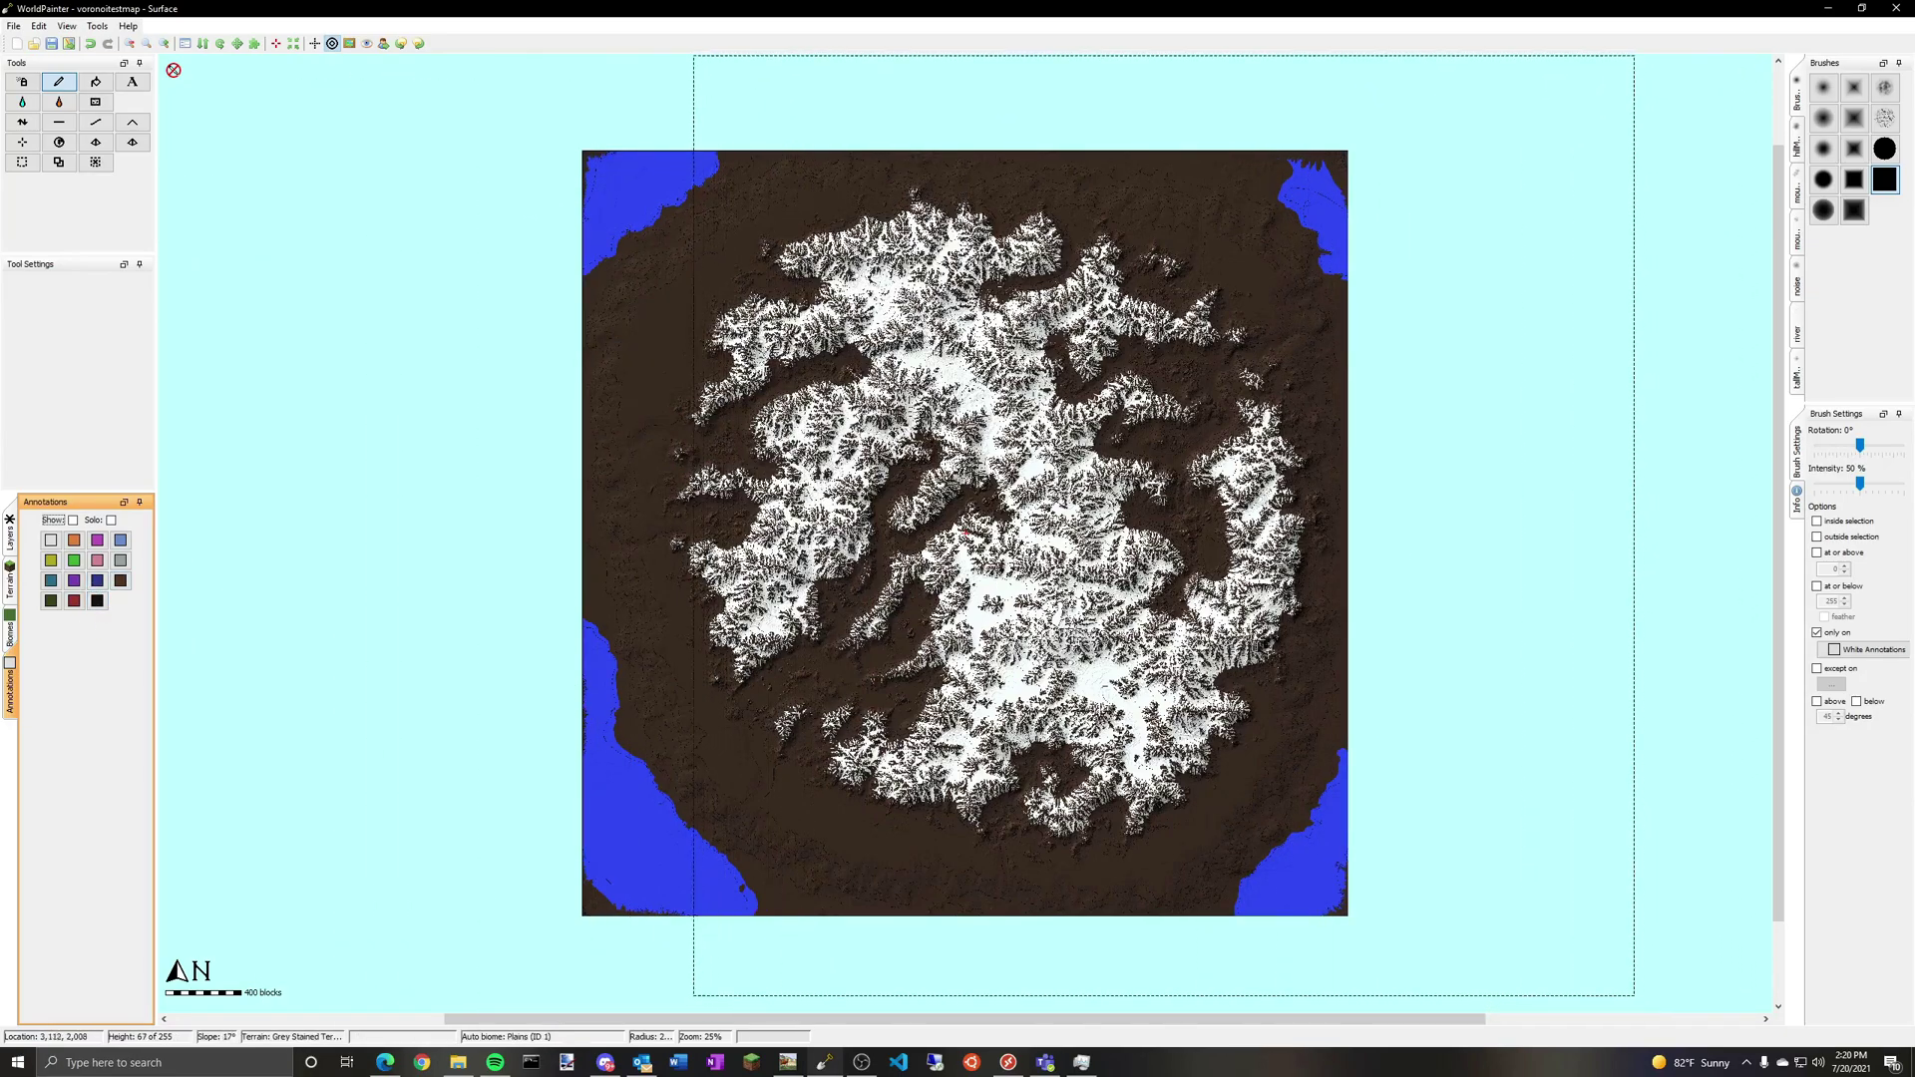
# Step: Examine how the snow covers the ridges and valleys of the mountain terrain with annotations hidden
pyautogui.scroll(4, 966, 533)
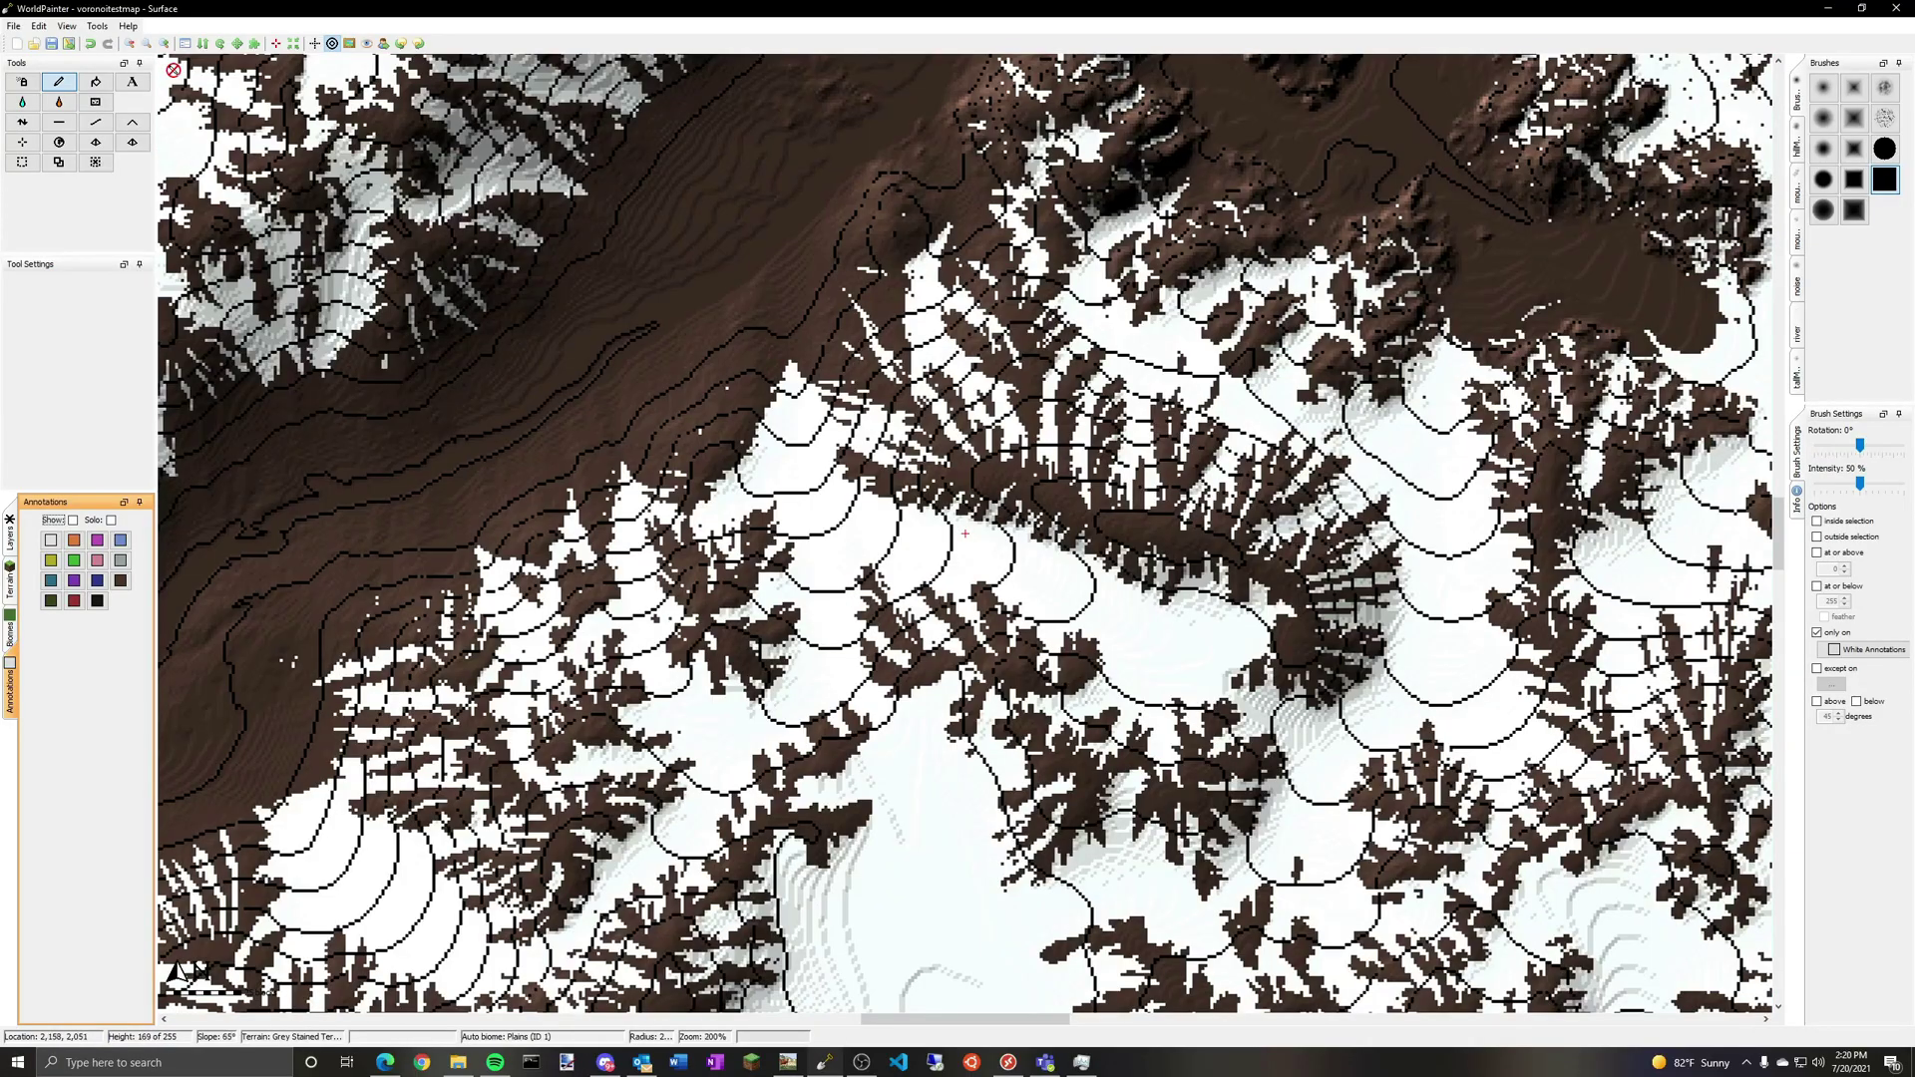
pyautogui.scroll(-3, 966, 534)
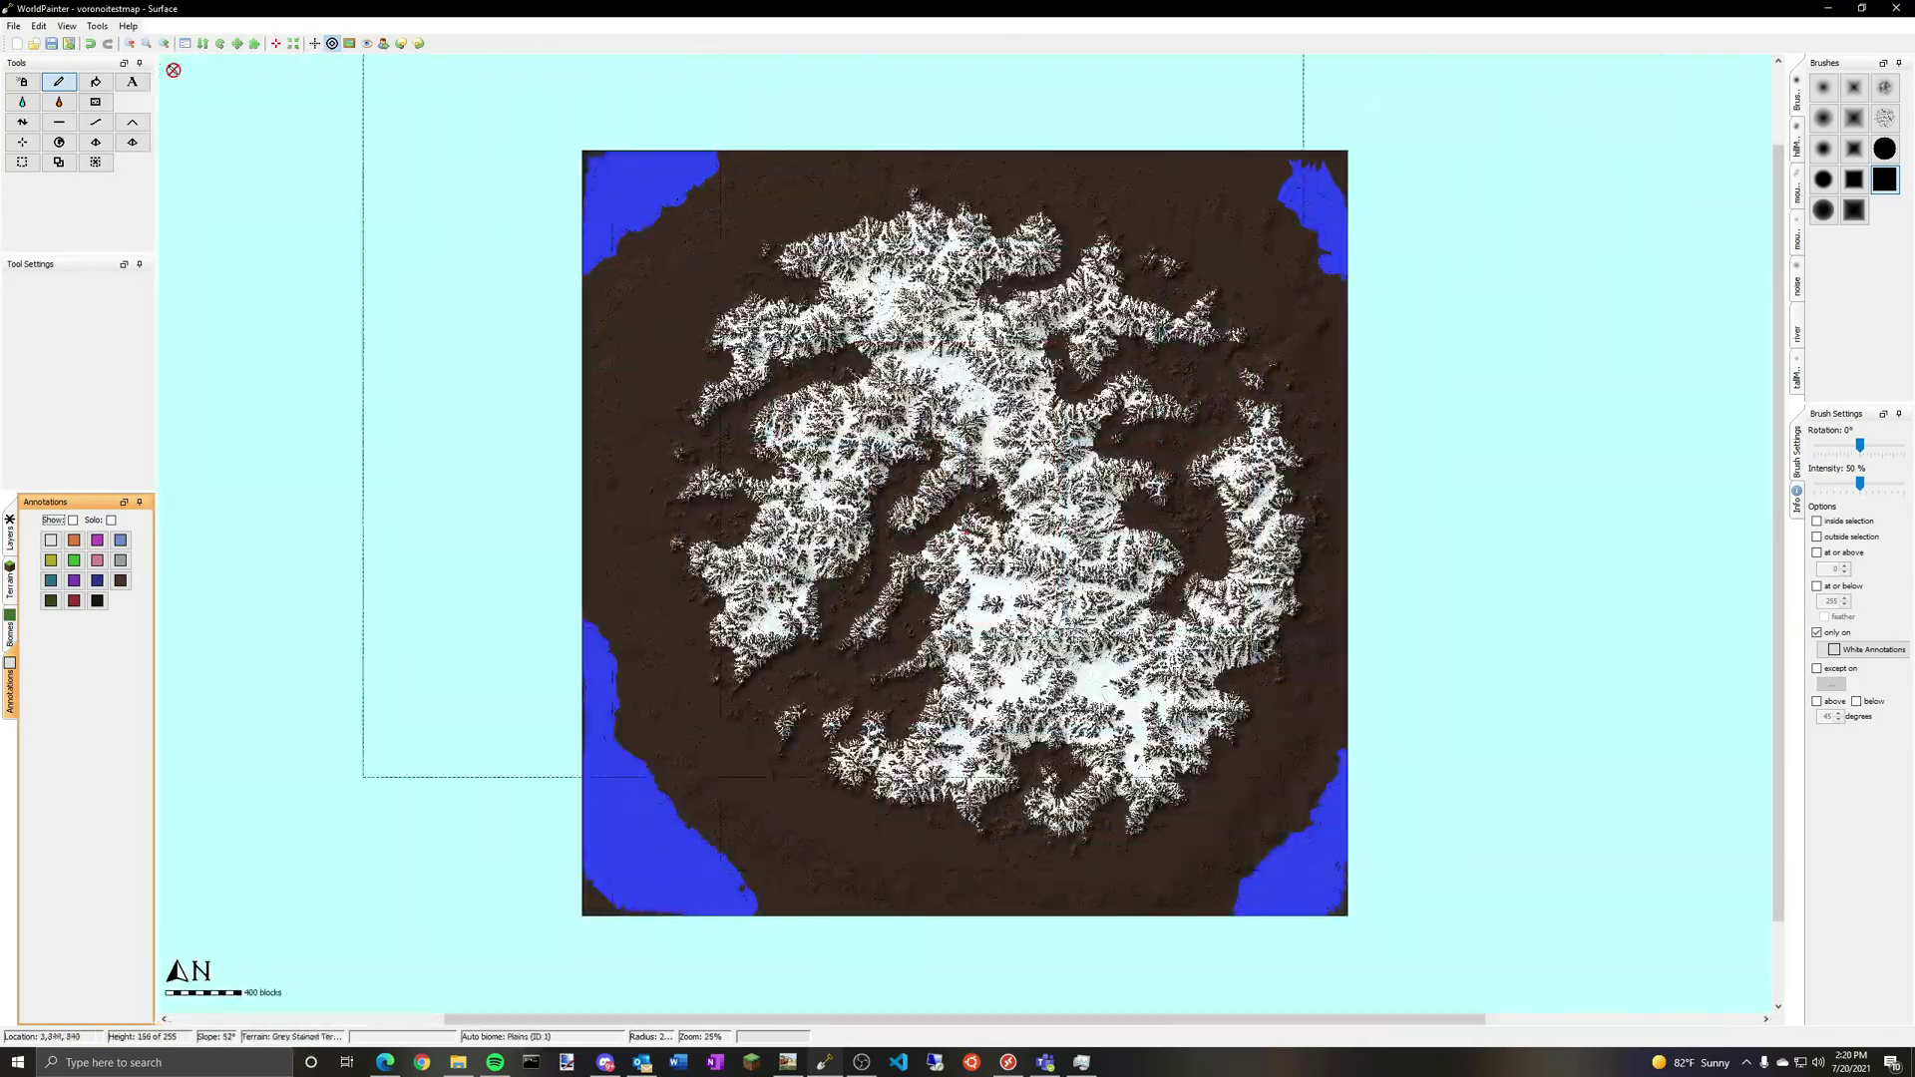
pyautogui.scroll(2, 966, 533)
pyautogui.scroll(1, 965, 533)
pyautogui.scroll(-1, 965, 535)
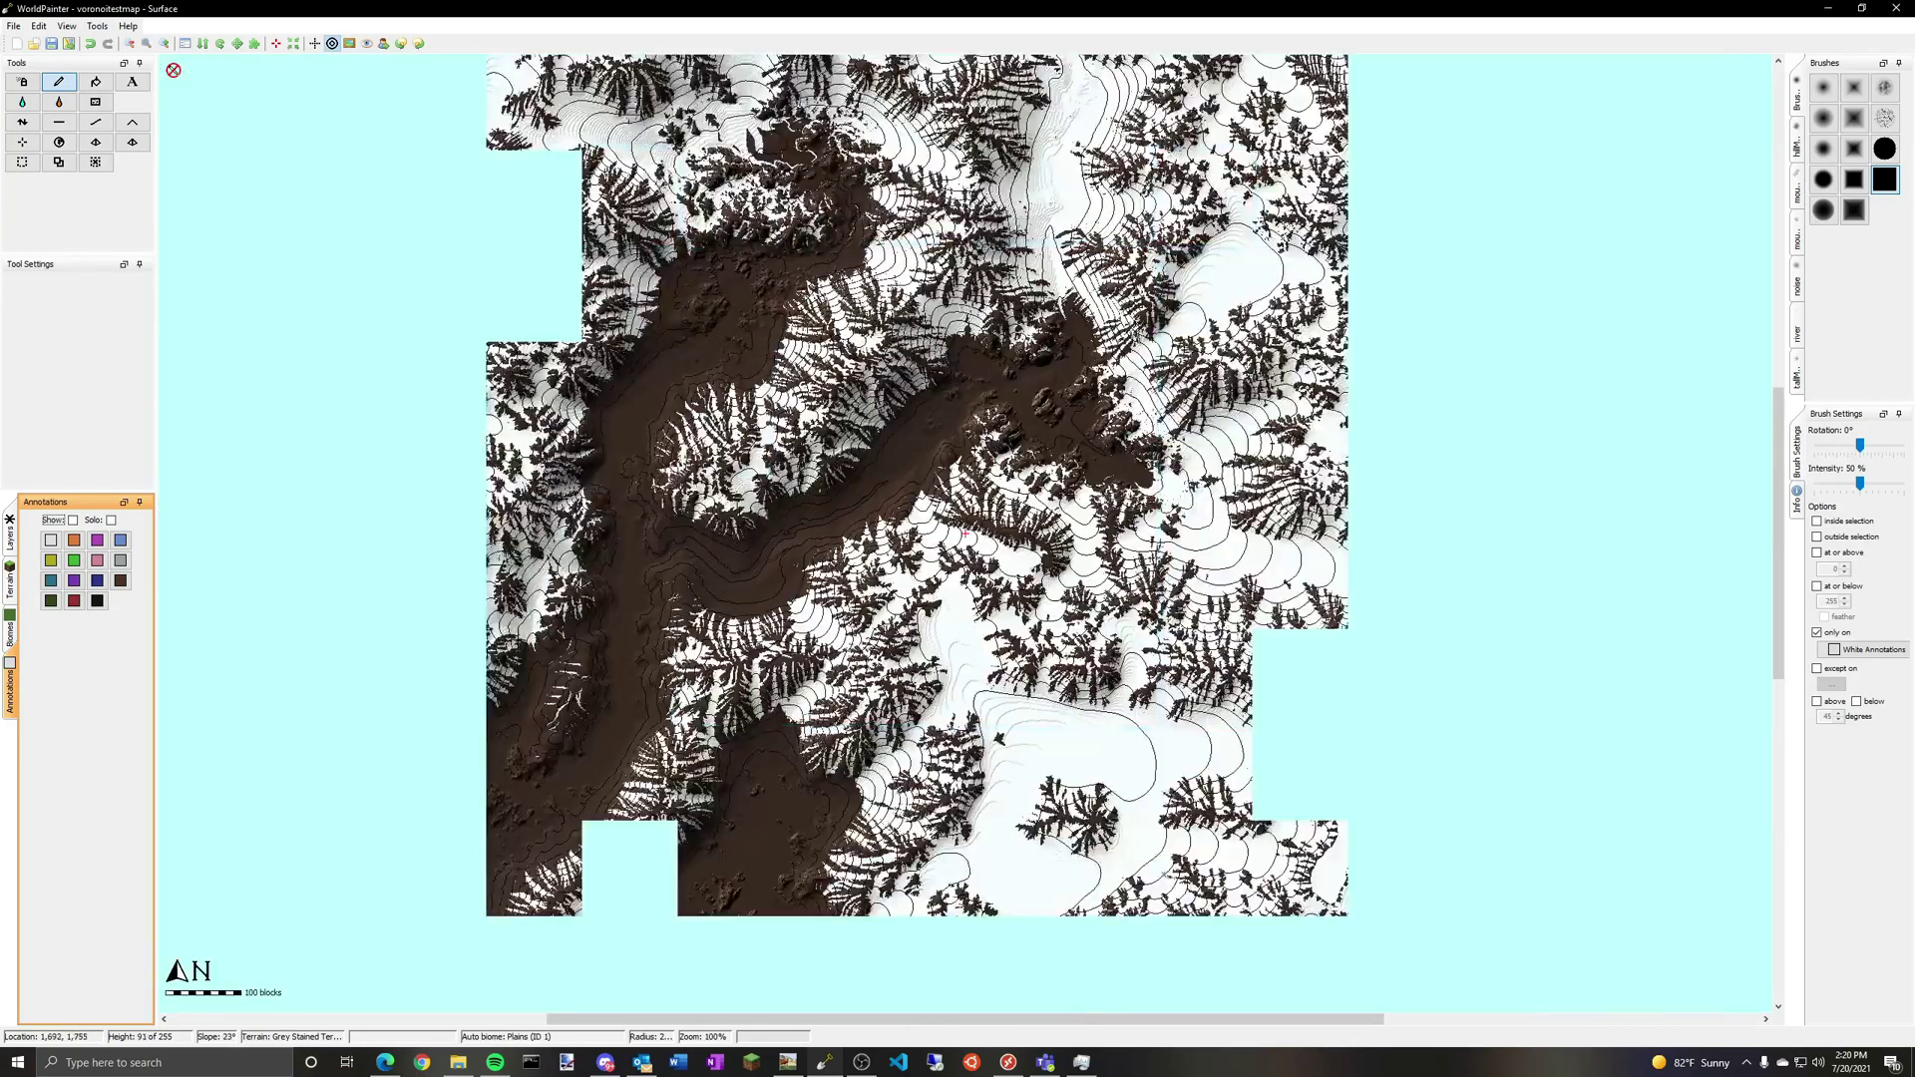
pyautogui.scroll(-2, 965, 534)
pyautogui.scroll(2, 964, 534)
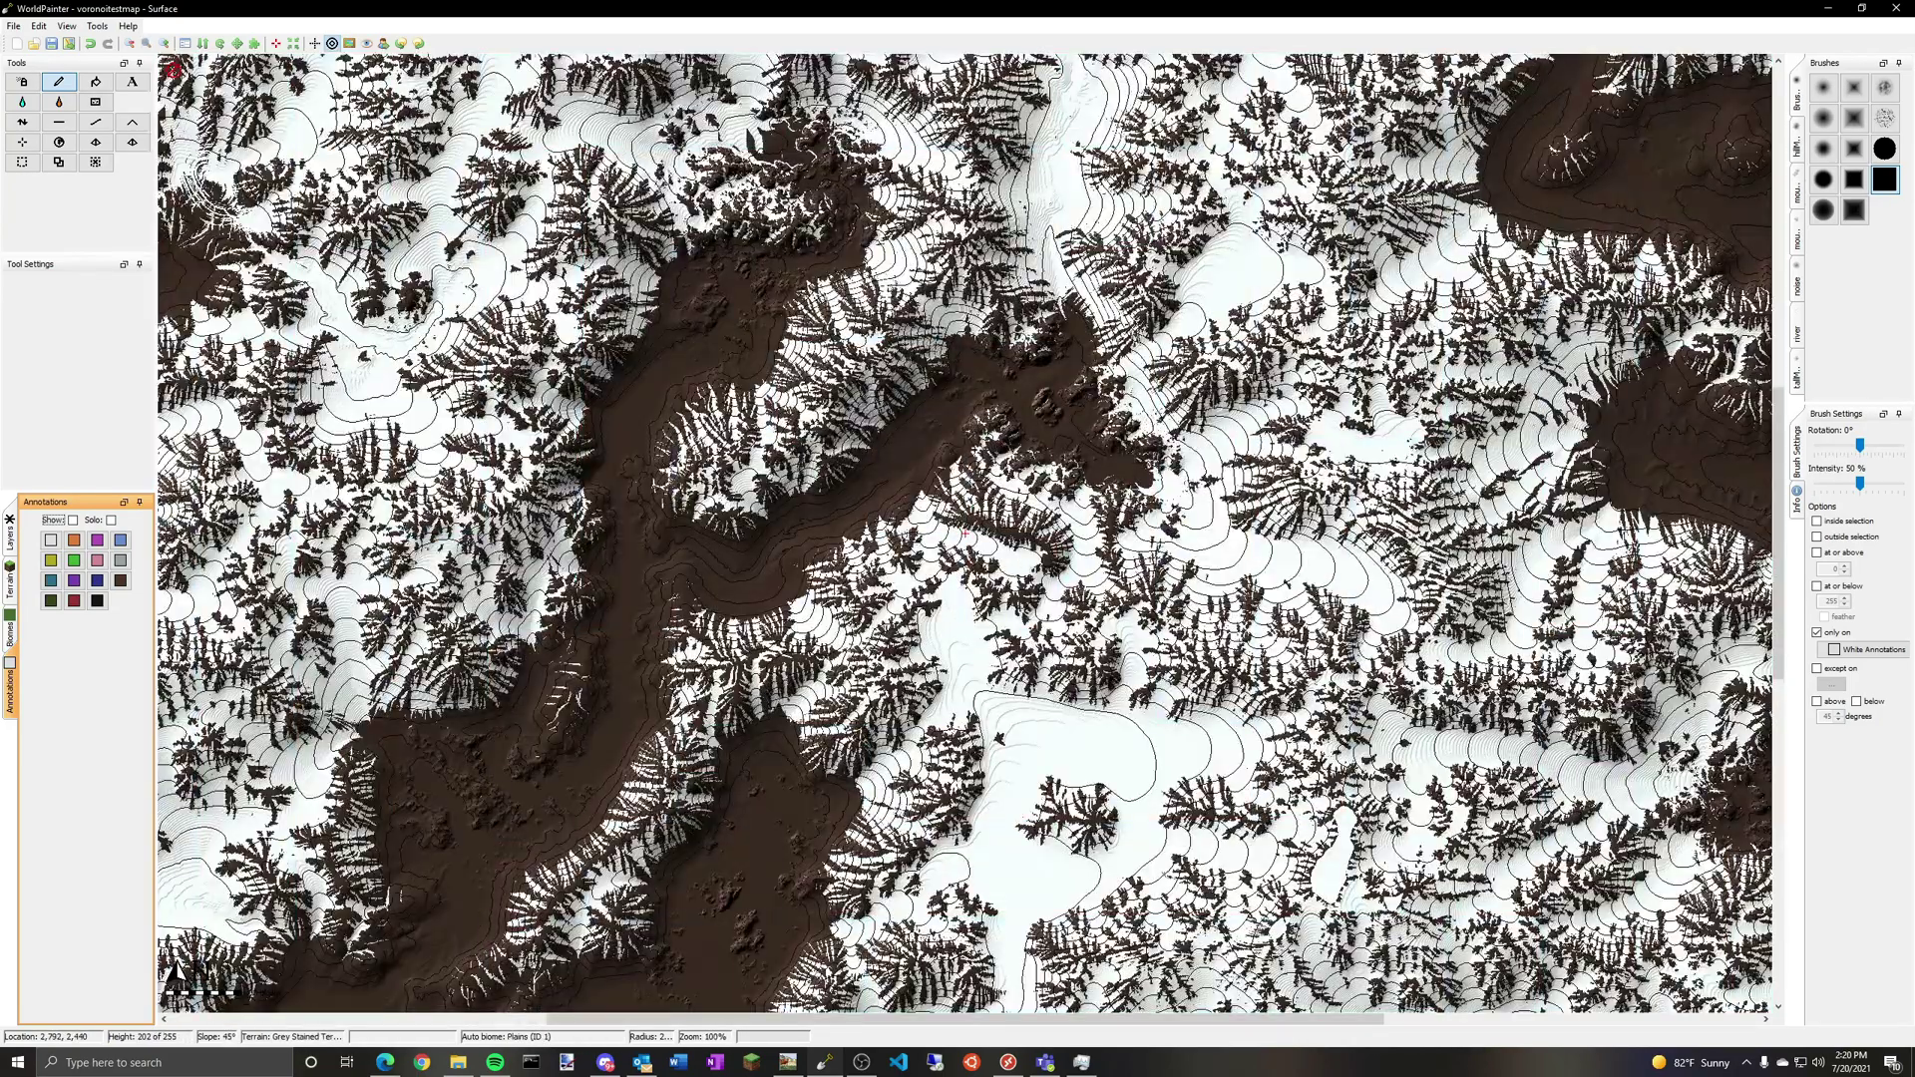
pyautogui.scroll(1, 964, 535)
pyautogui.scroll(-3, 964, 534)
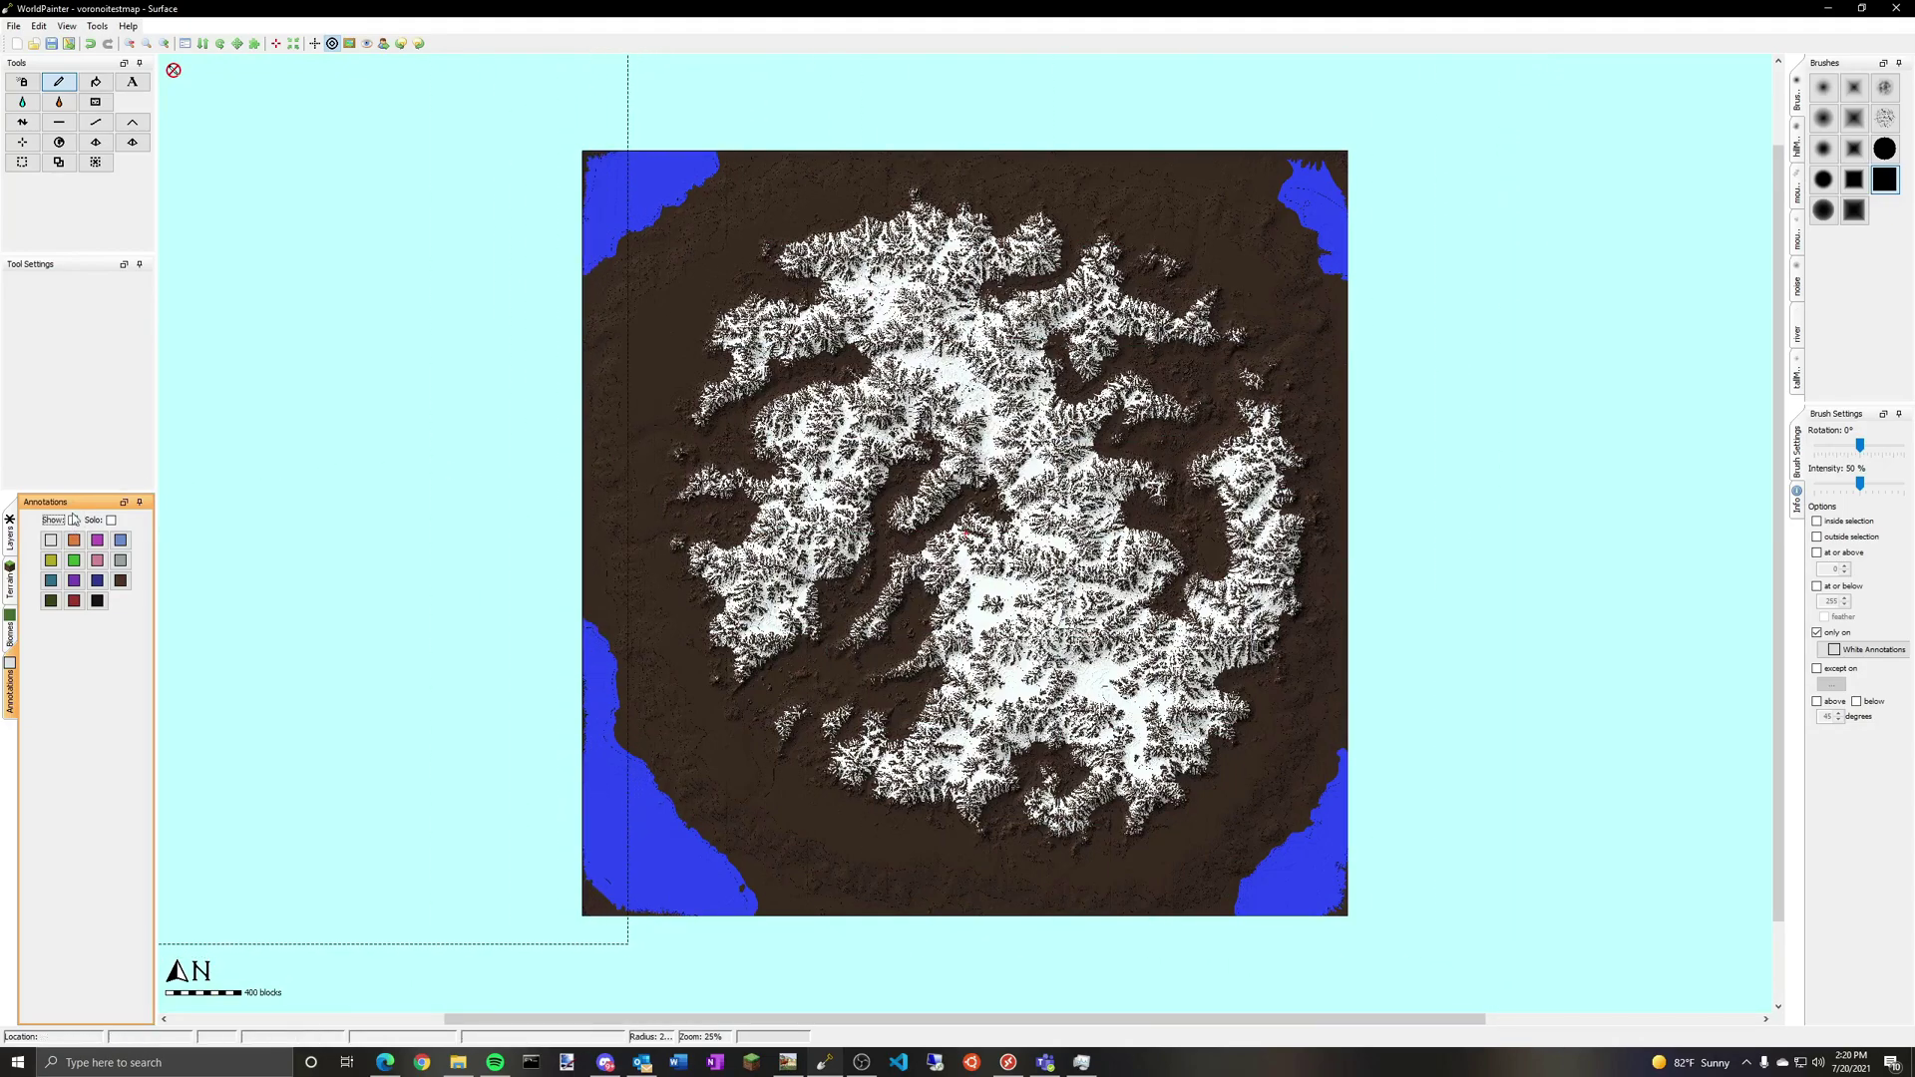
# Step: Export the whole voronoitestmap world to the Minecraft saves folder in the Minecraft 1.15 or later format
pyautogui.click(14, 27)
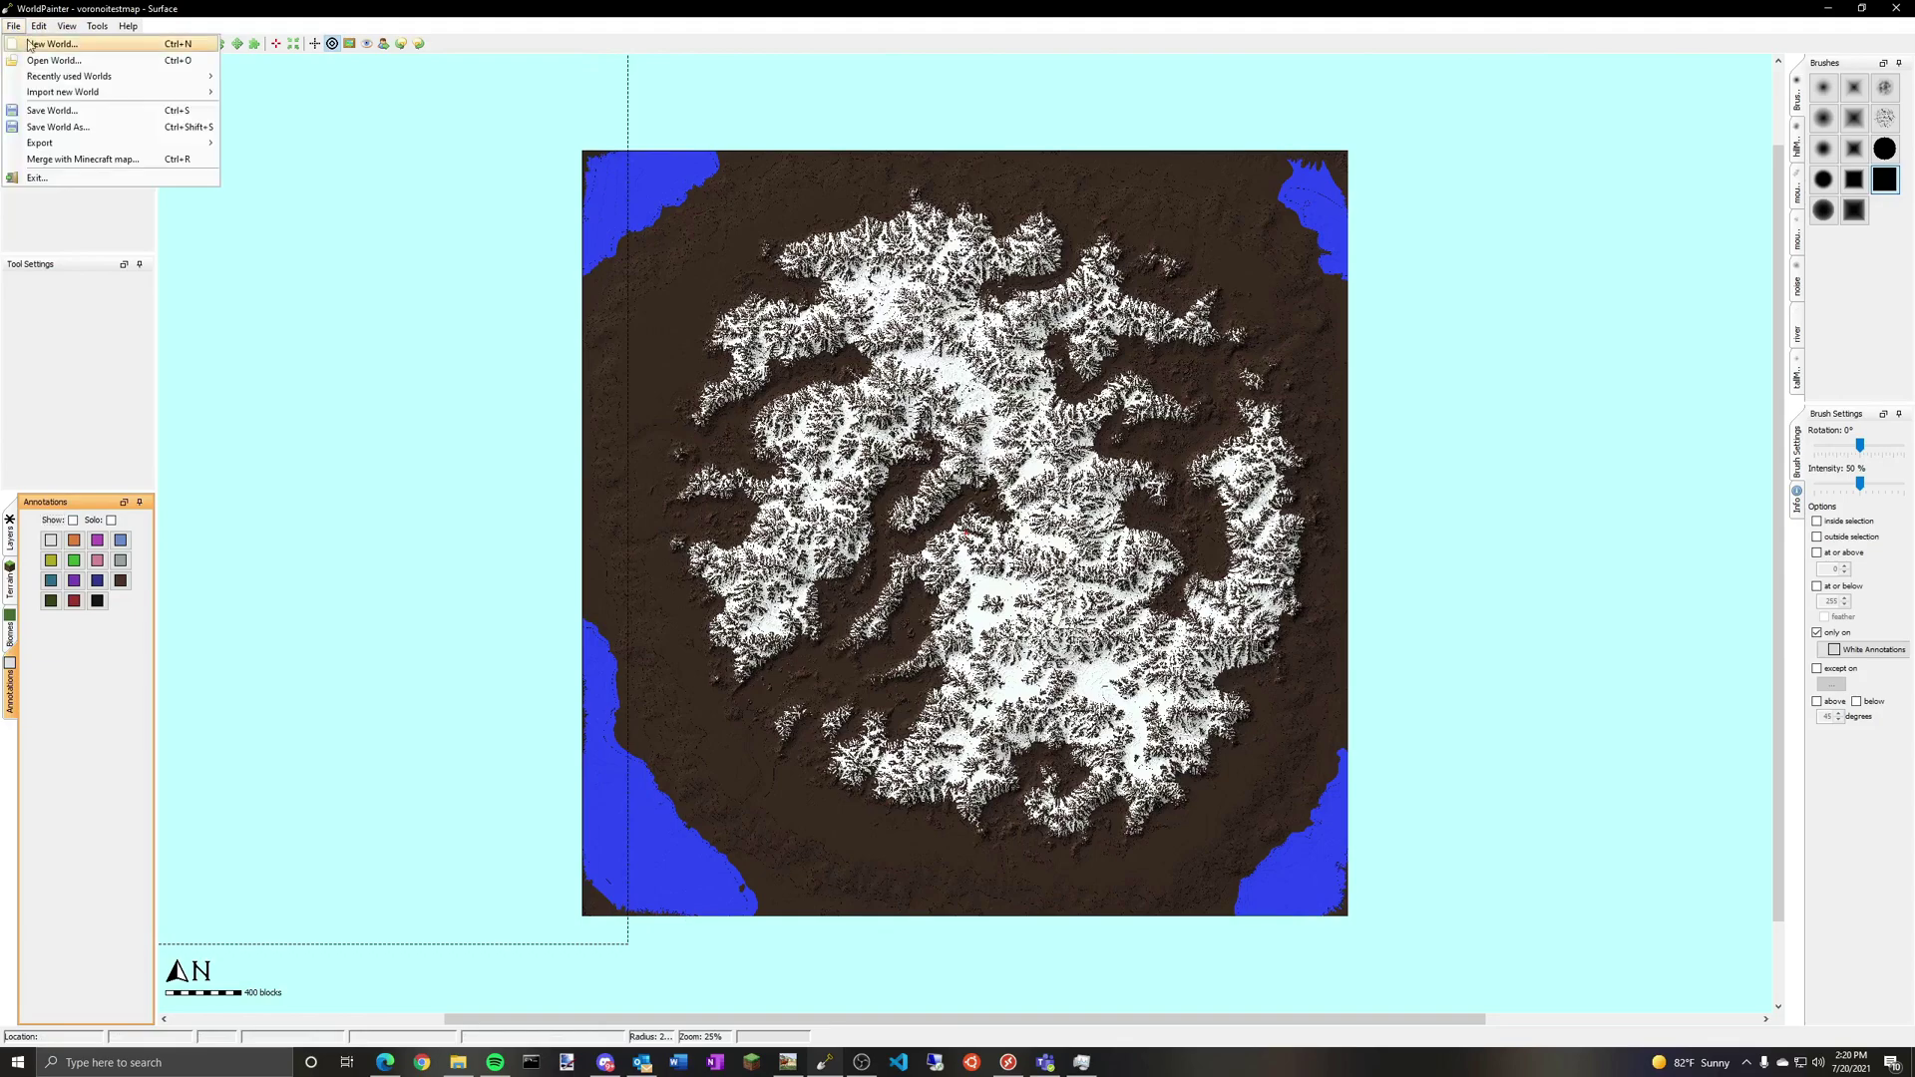
pyautogui.moveTo(120, 142)
pyautogui.click(345, 142)
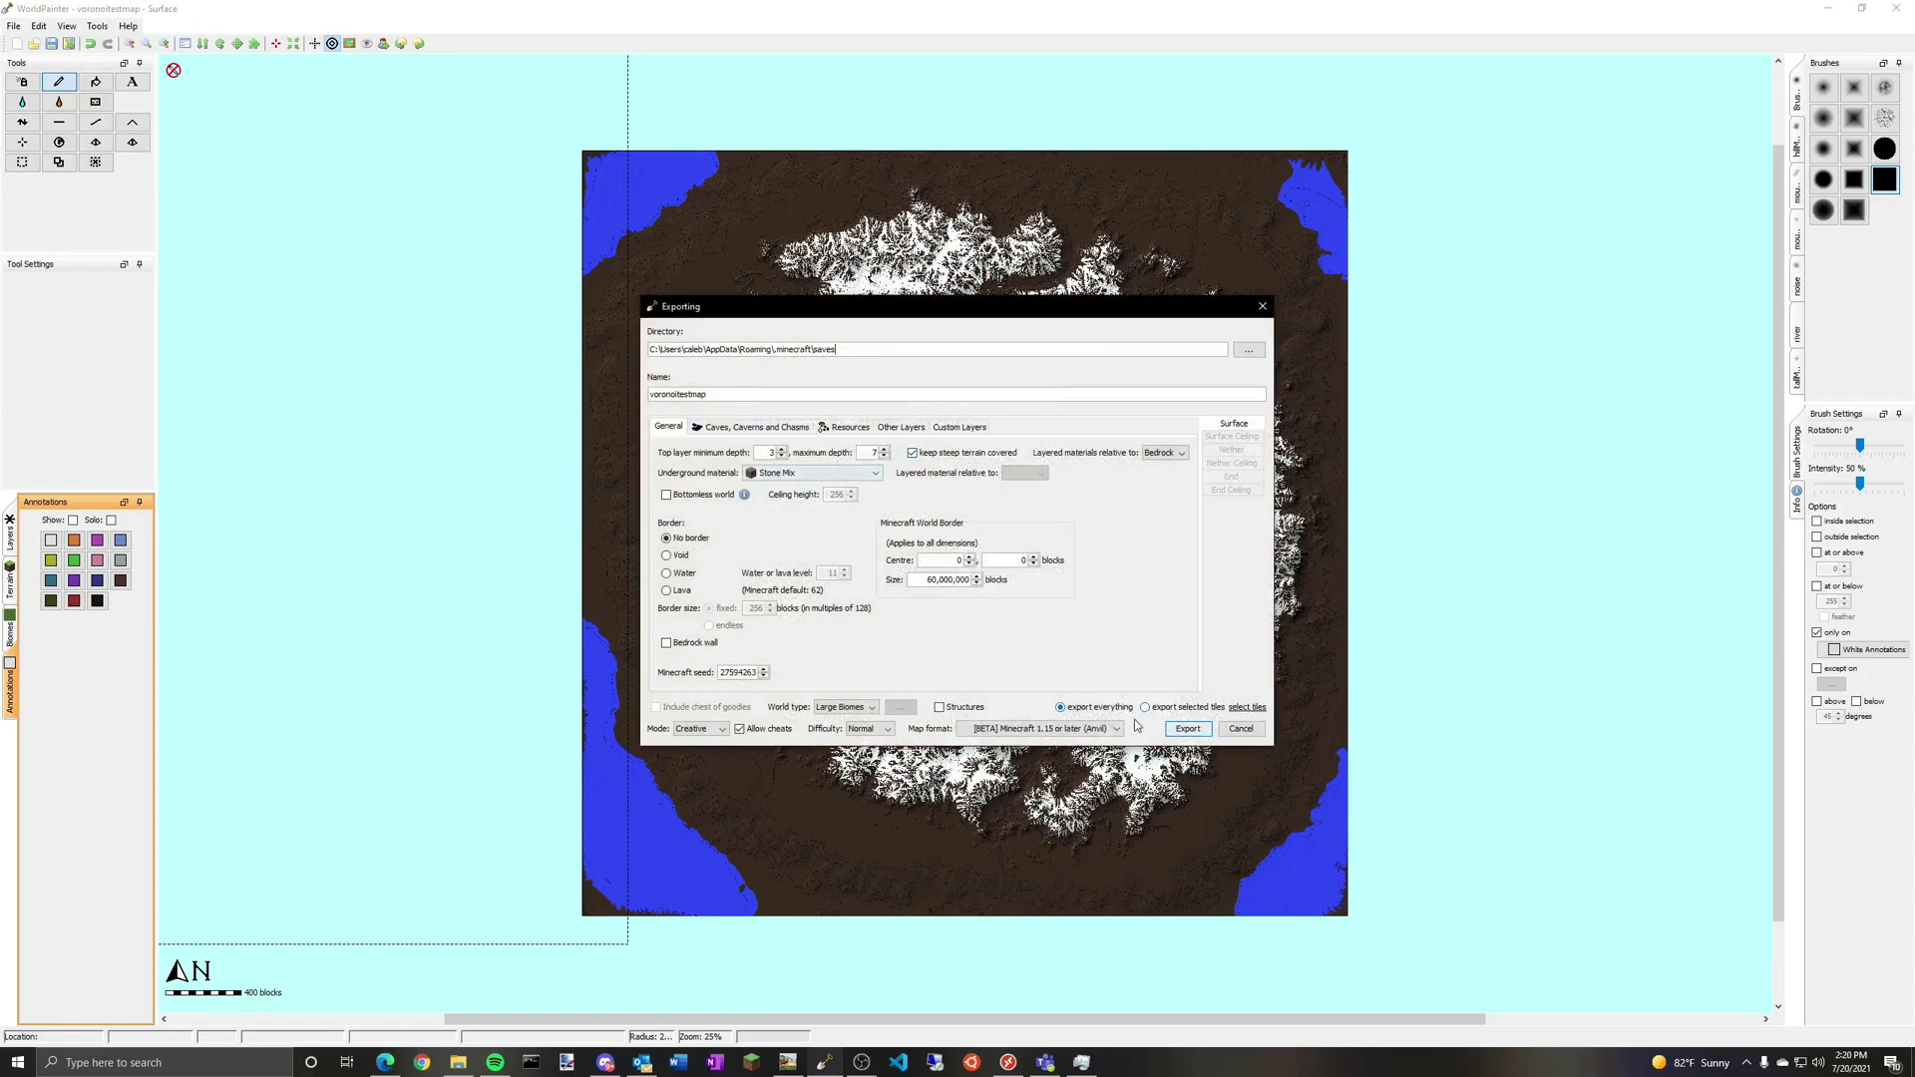
pyautogui.click(1188, 730)
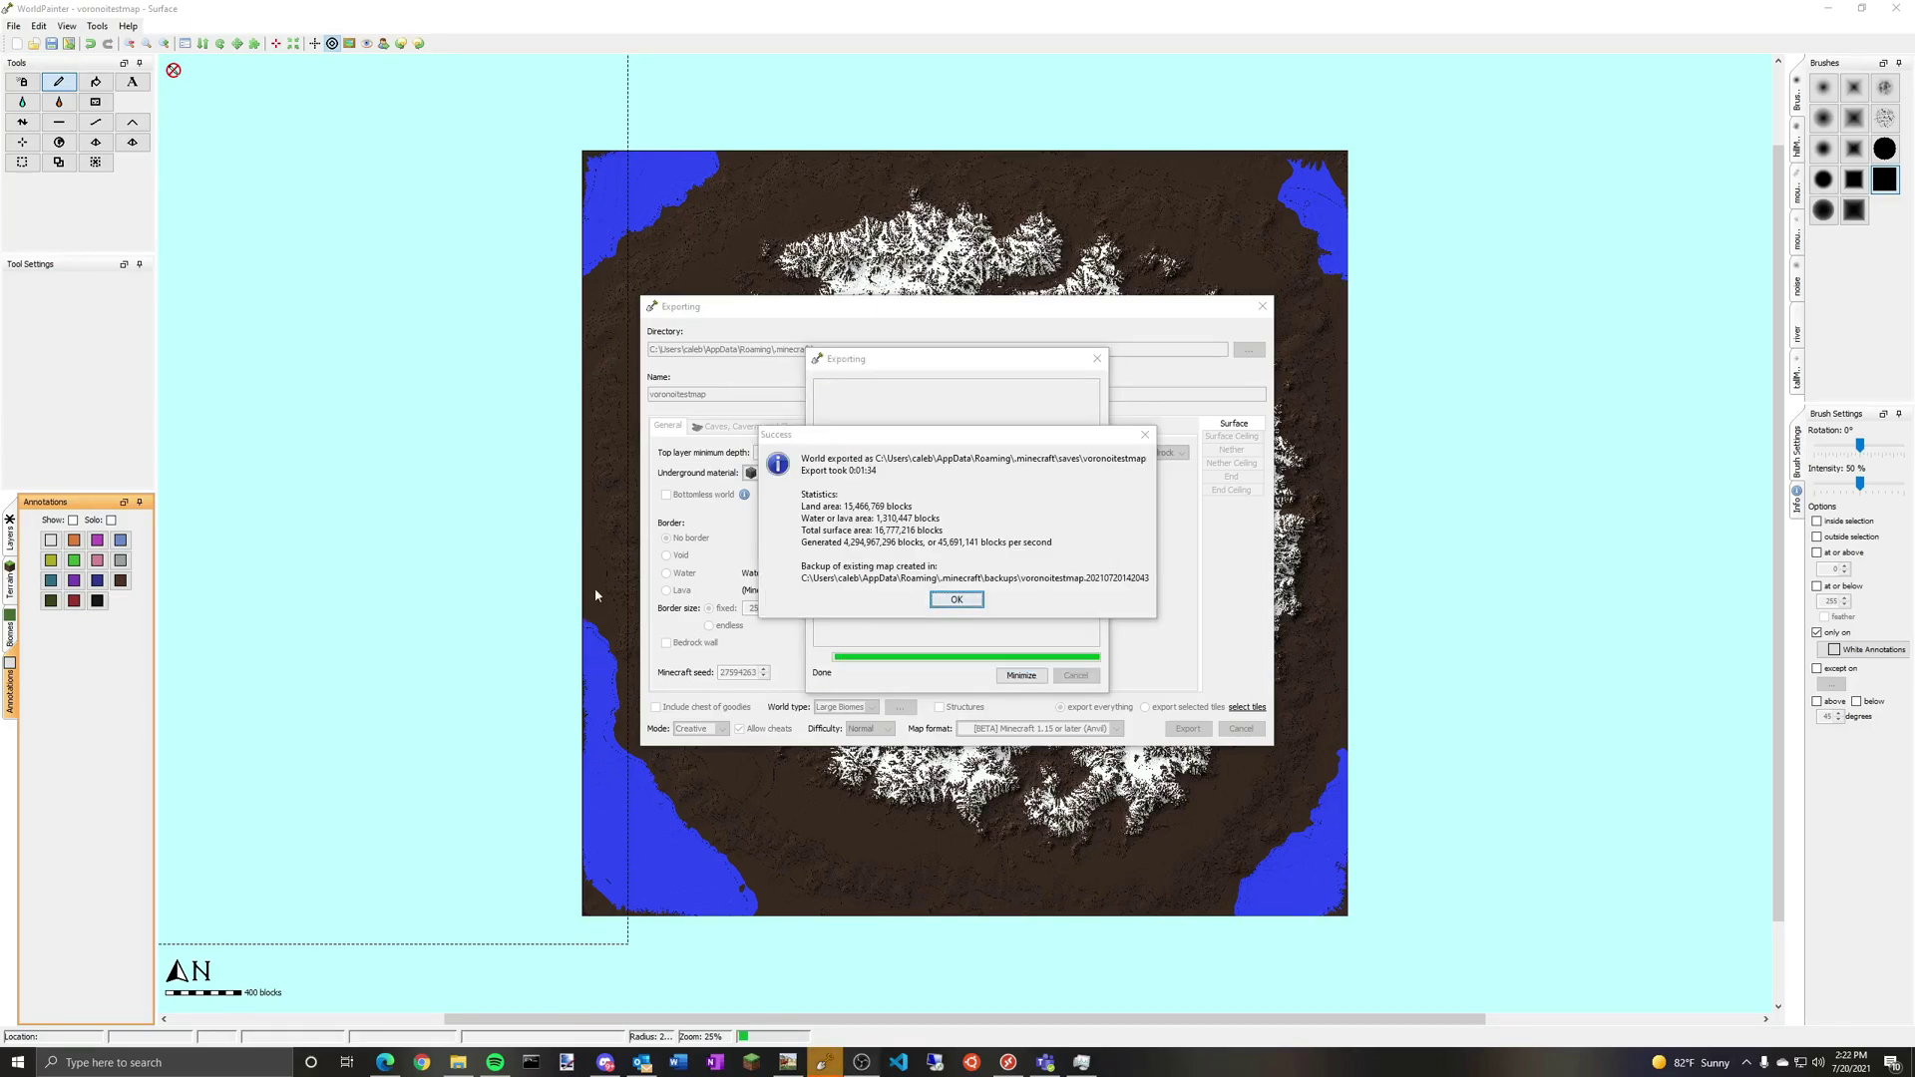
pyautogui.click(930, 603)
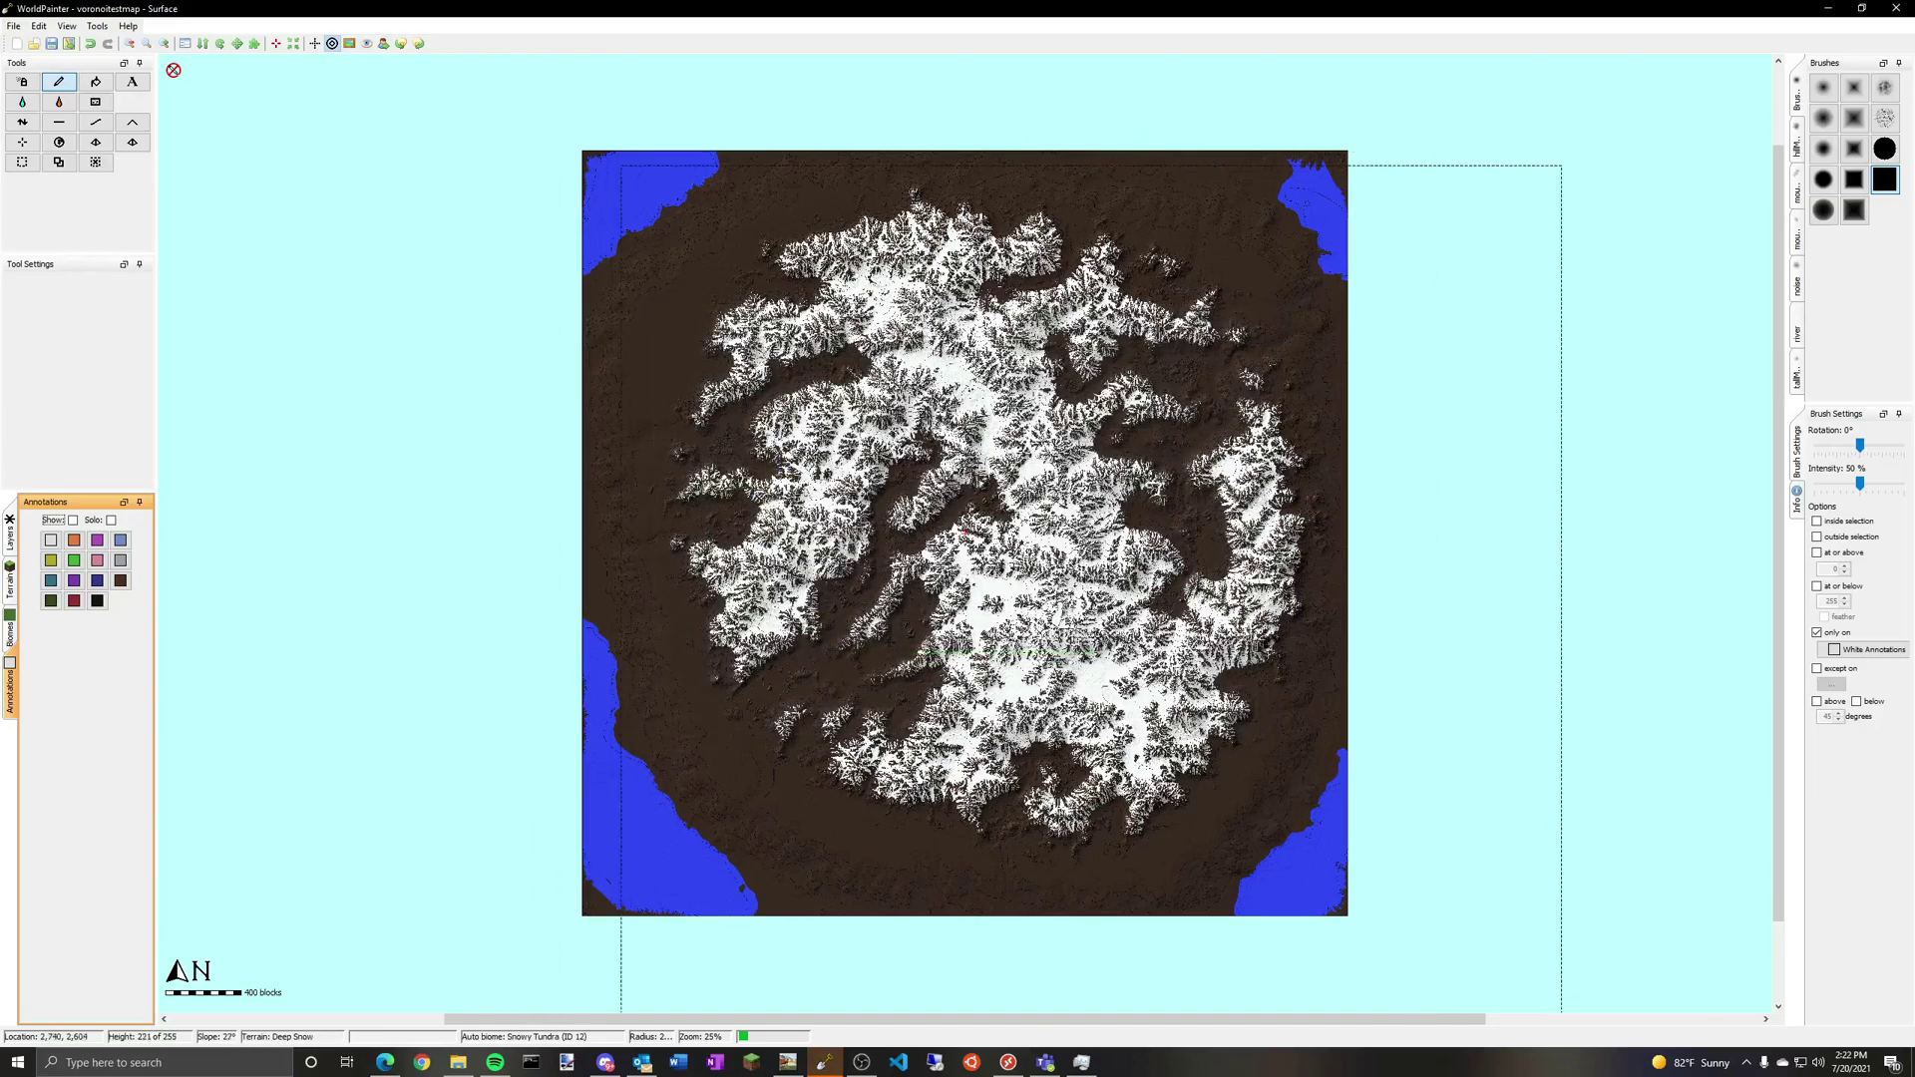
# Step: Switch to Minecraft and fly over the exported world in Spectator Mode to examine the snowy mountains
pyautogui.click(755, 1066)
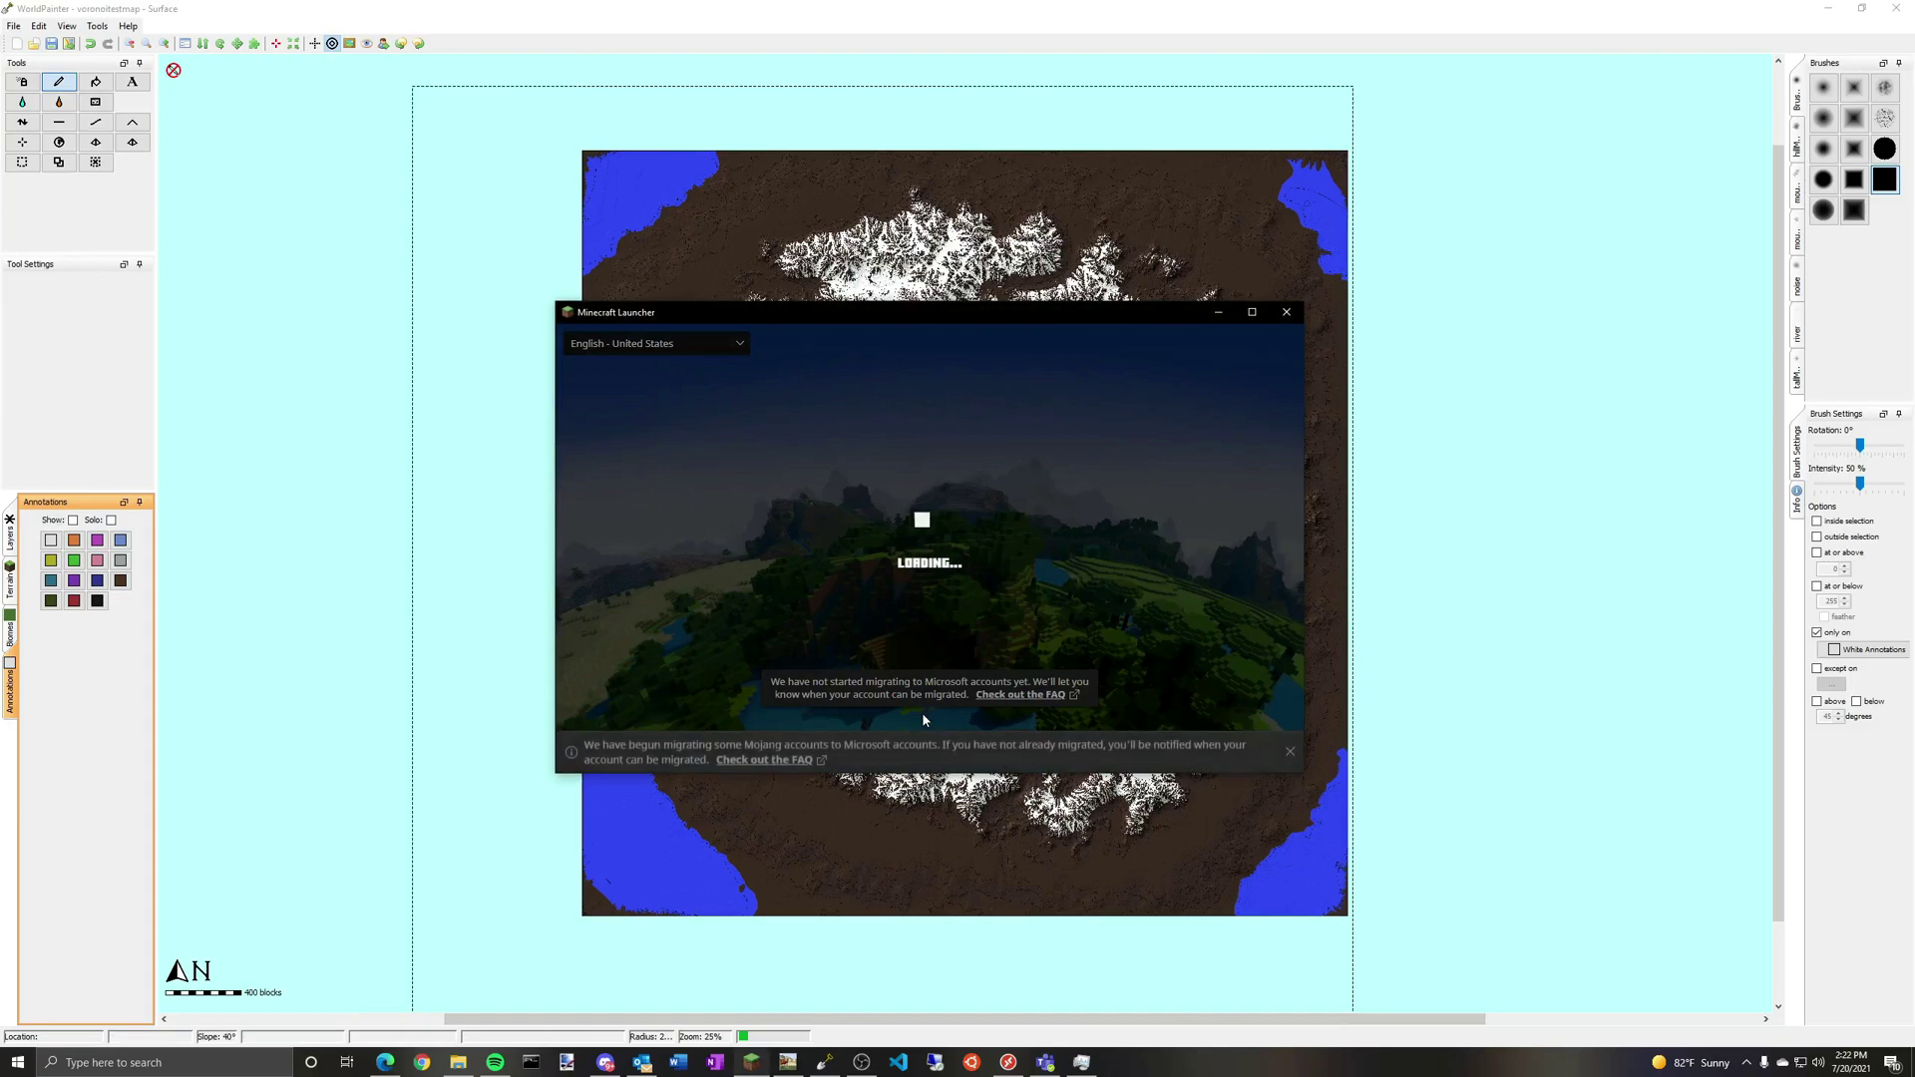
pyautogui.click(960, 678)
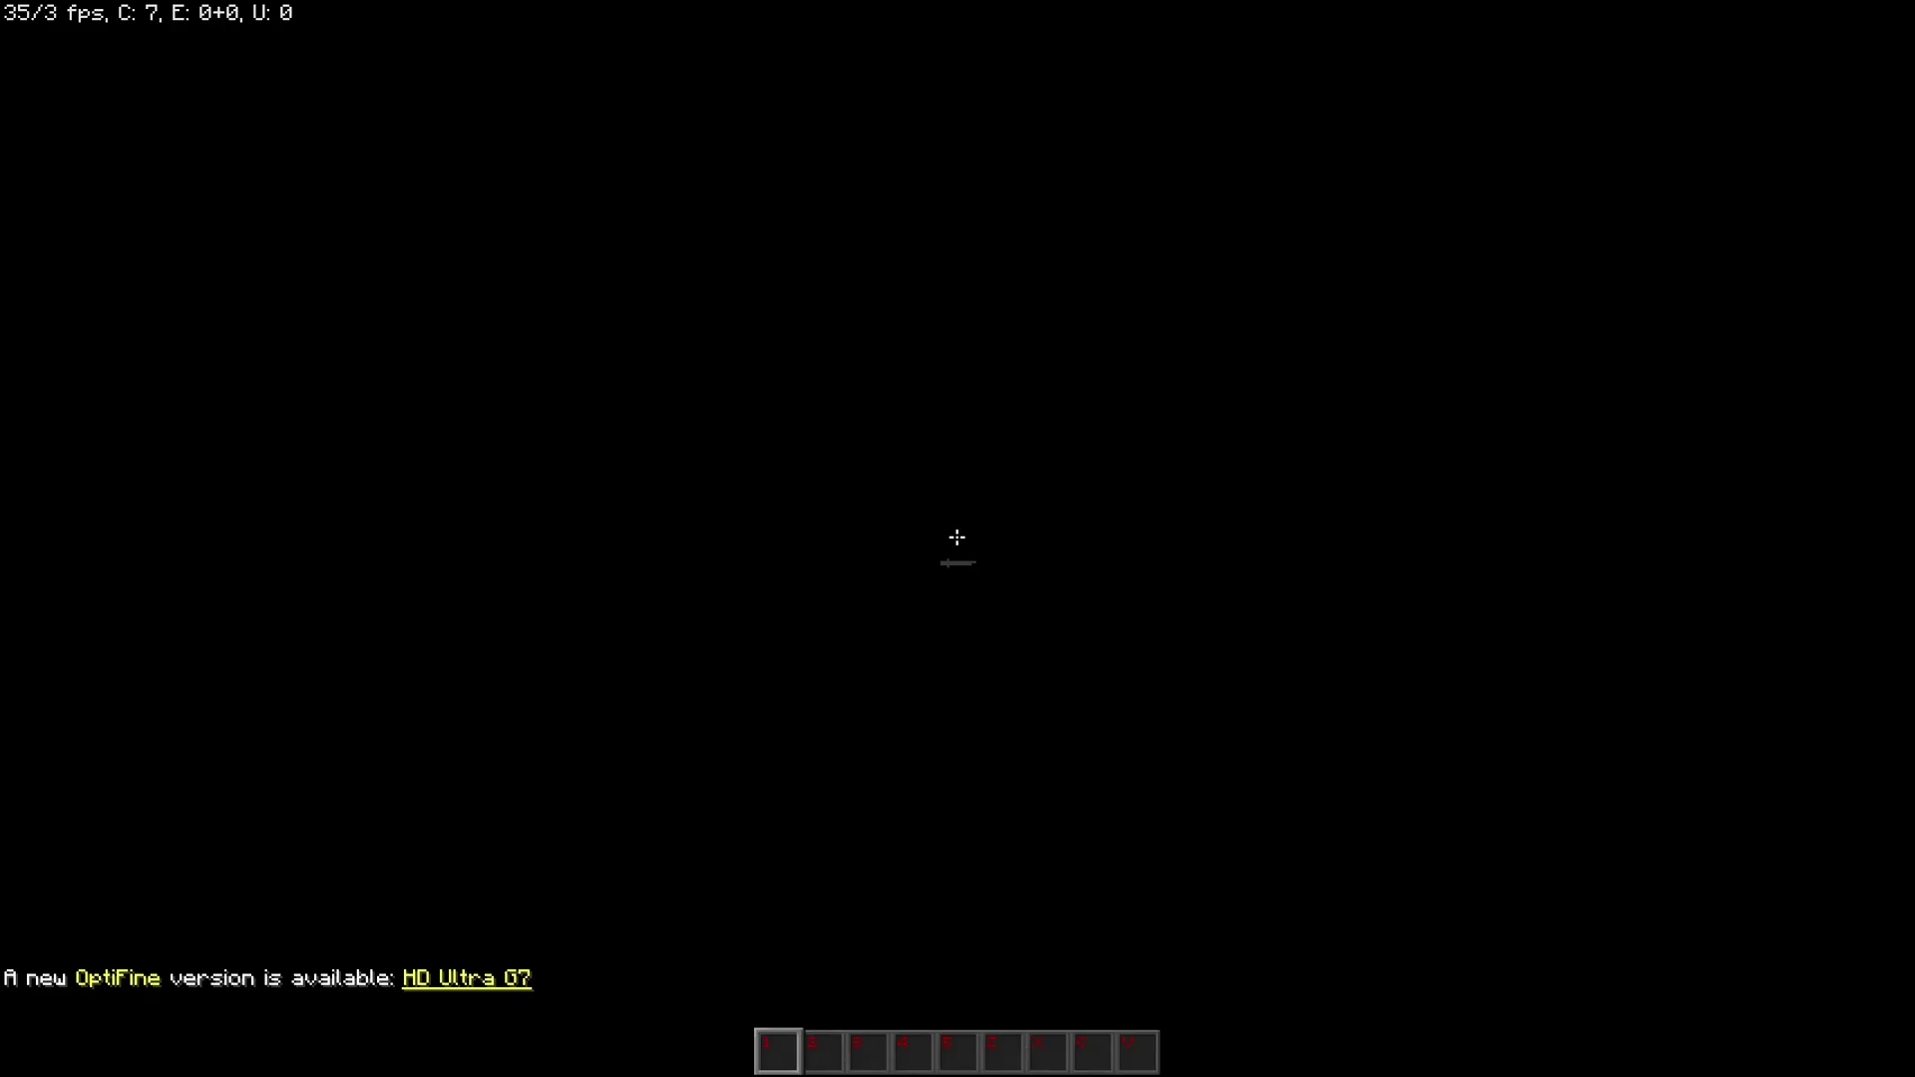
pyautogui.press('w')
pyautogui.press('w')
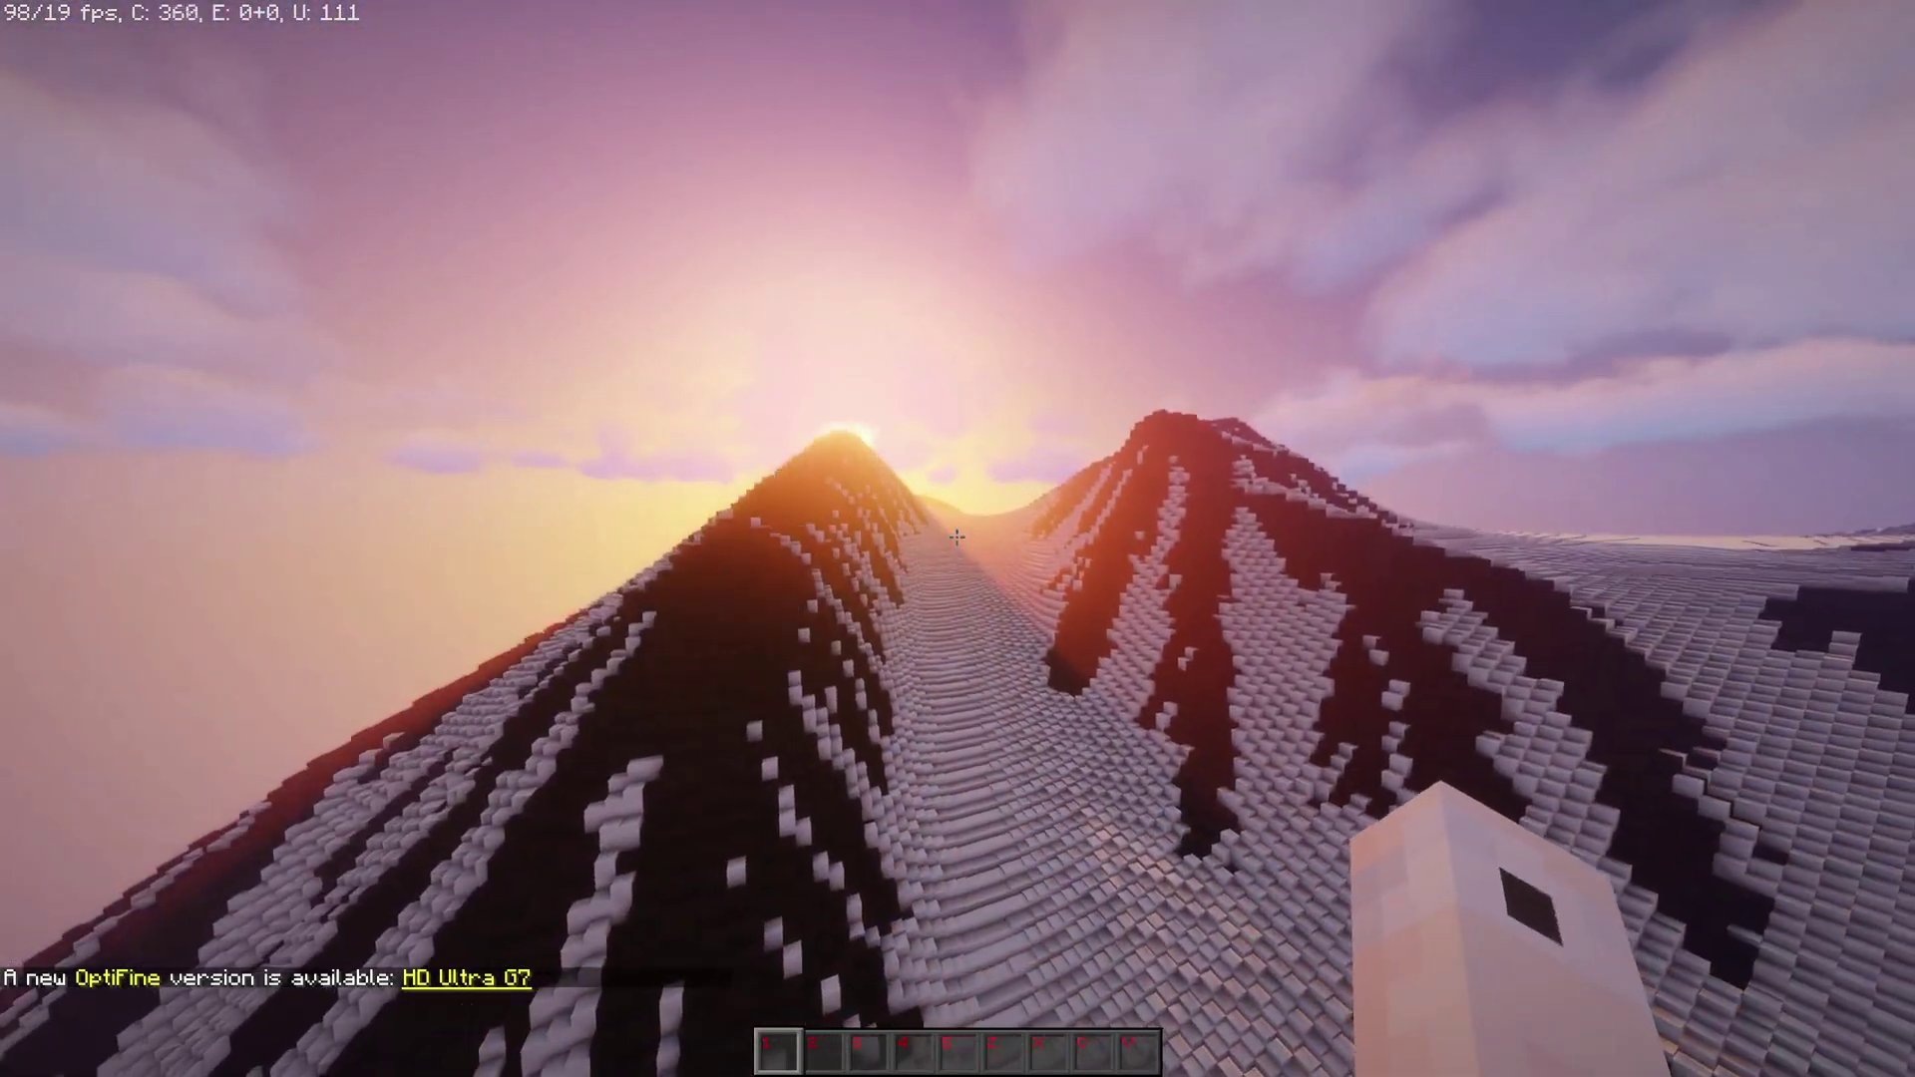
pyautogui.hotkey('F3', 'n')
pyautogui.press('w')
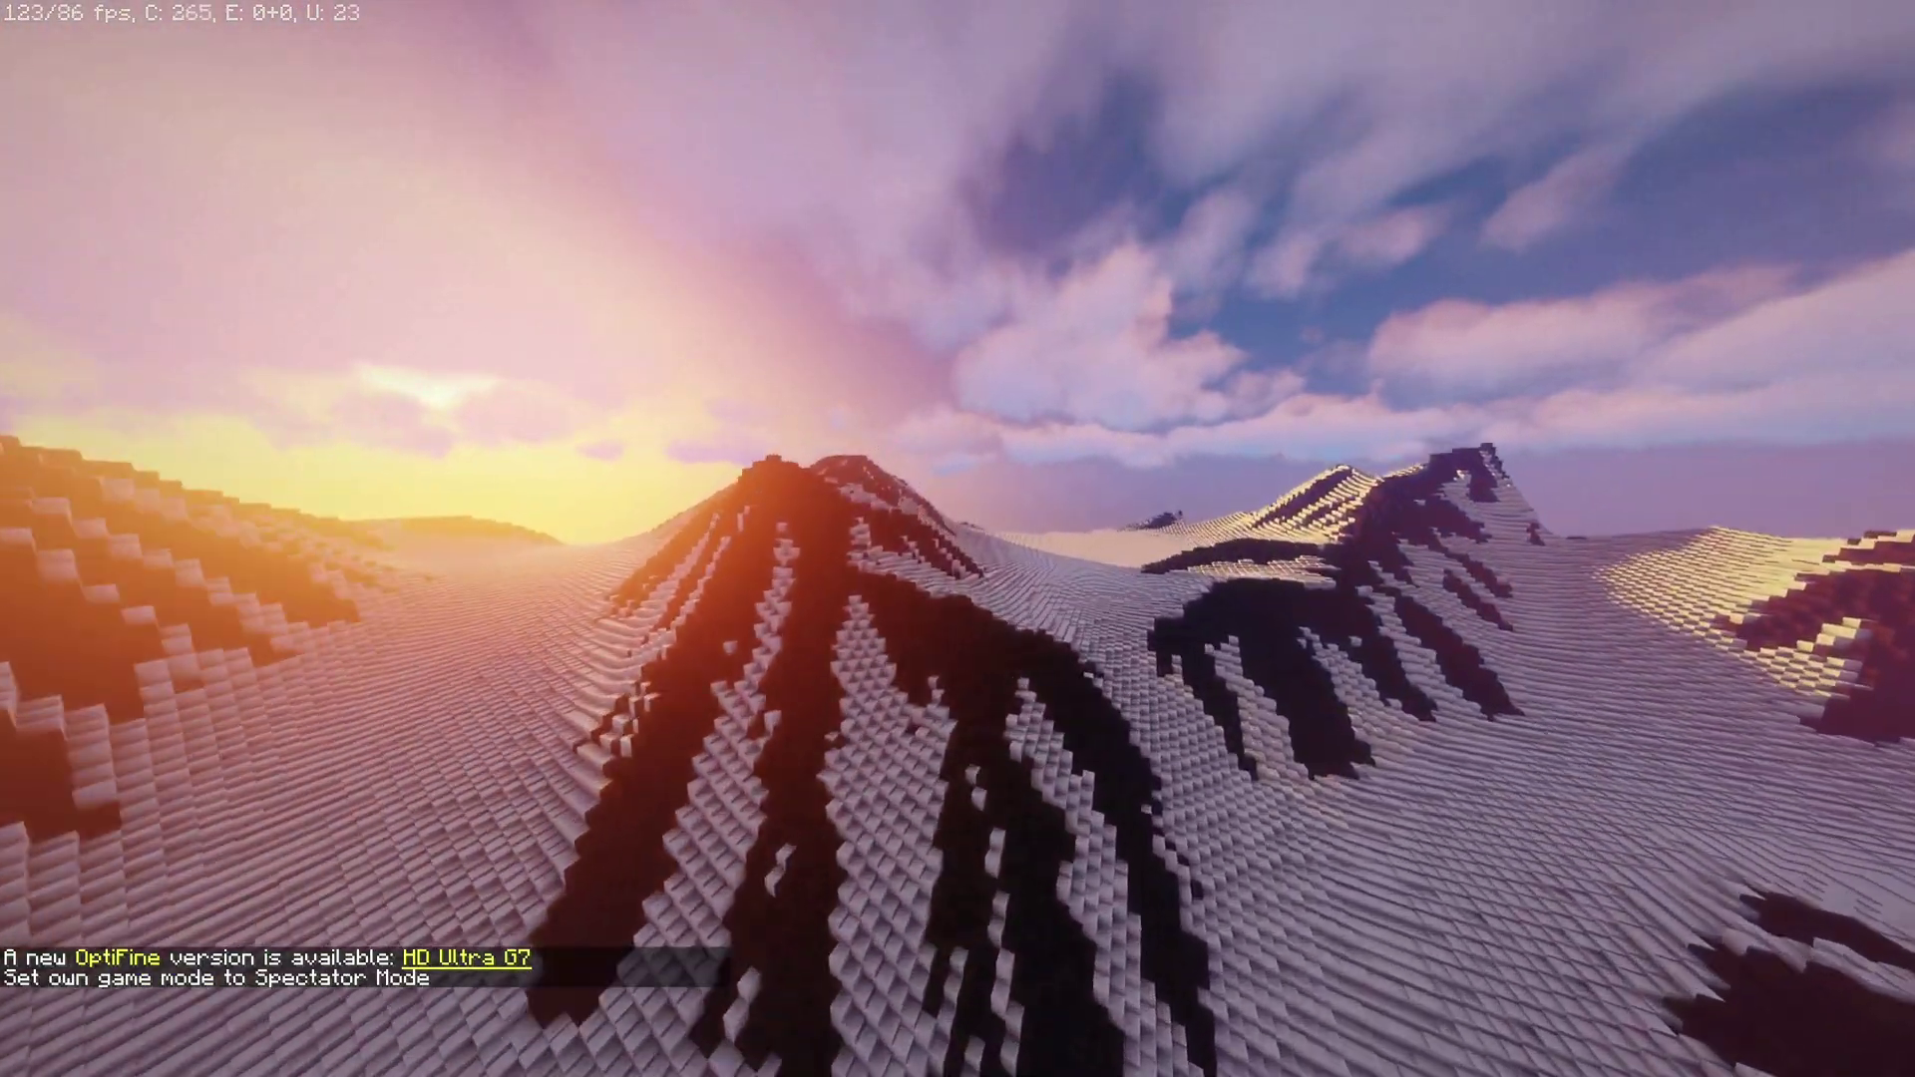
pyautogui.press('w')
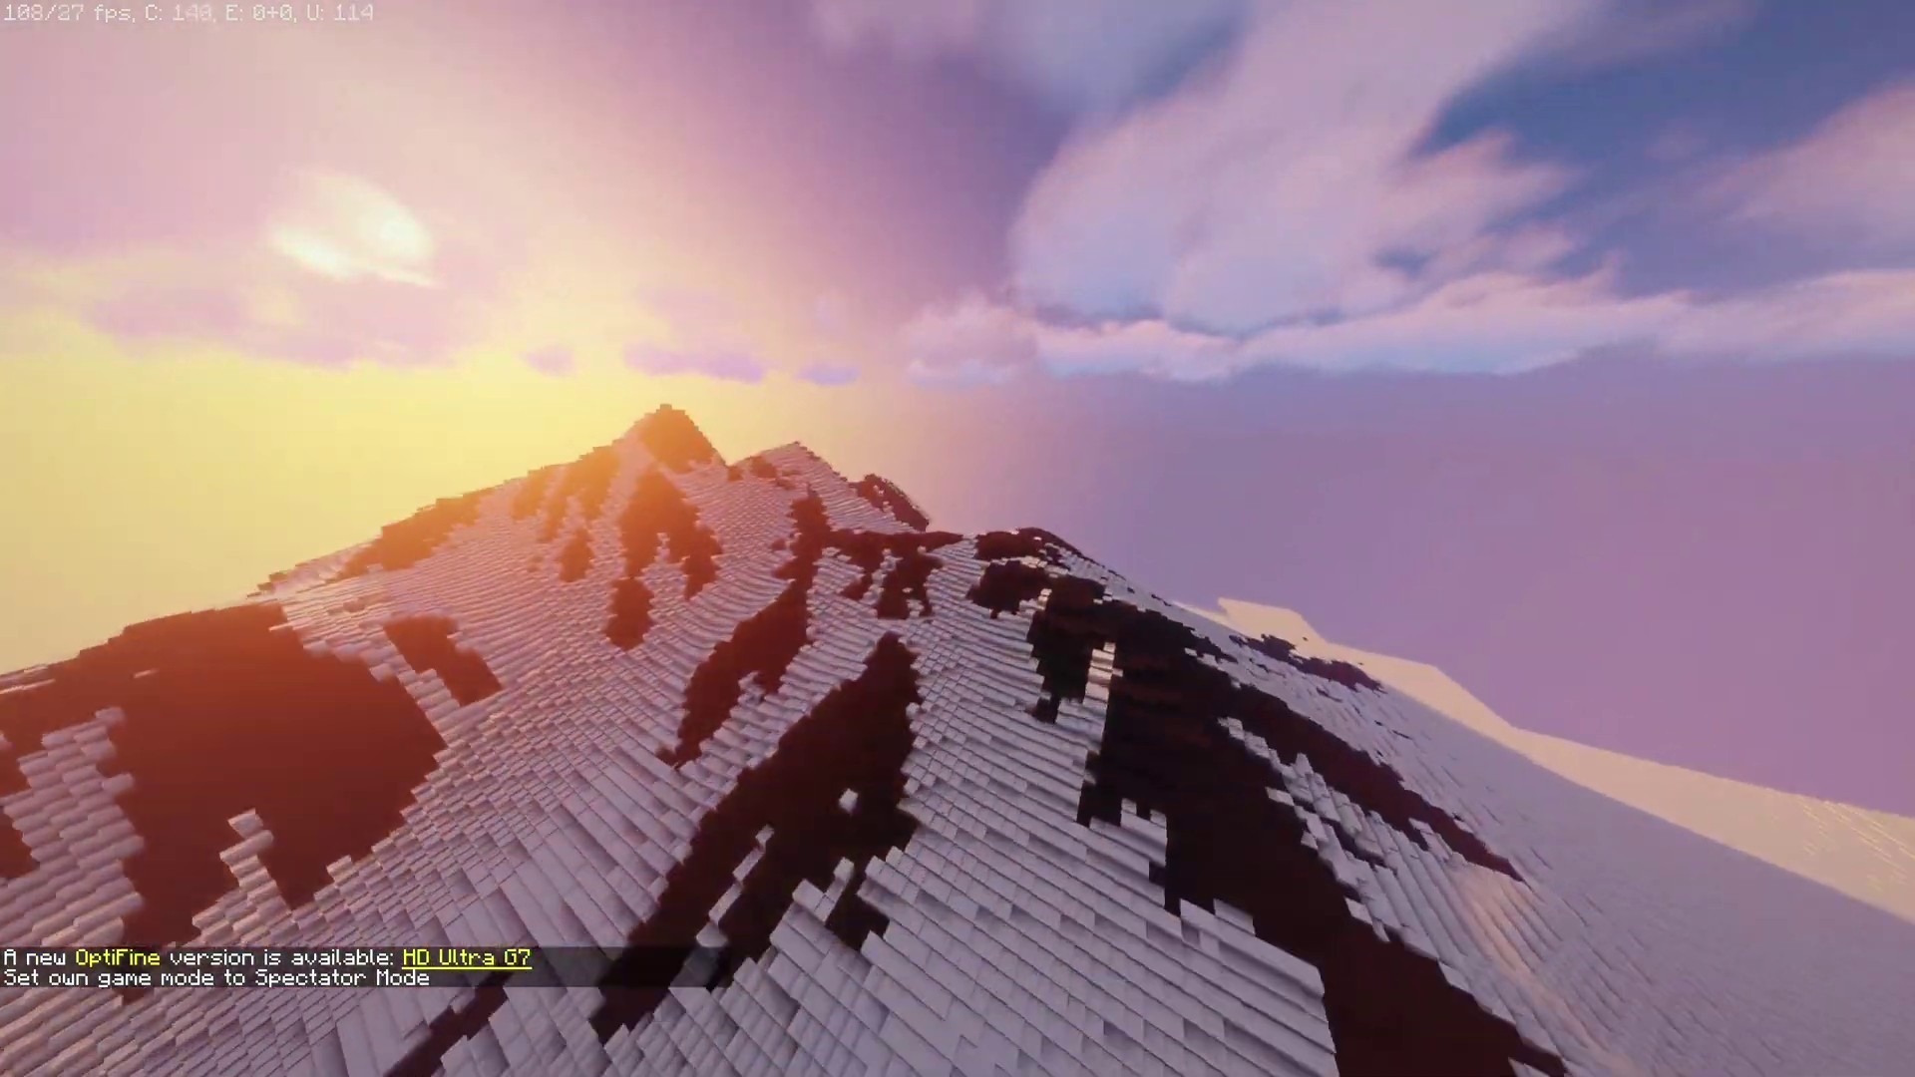
pyautogui.press('w')
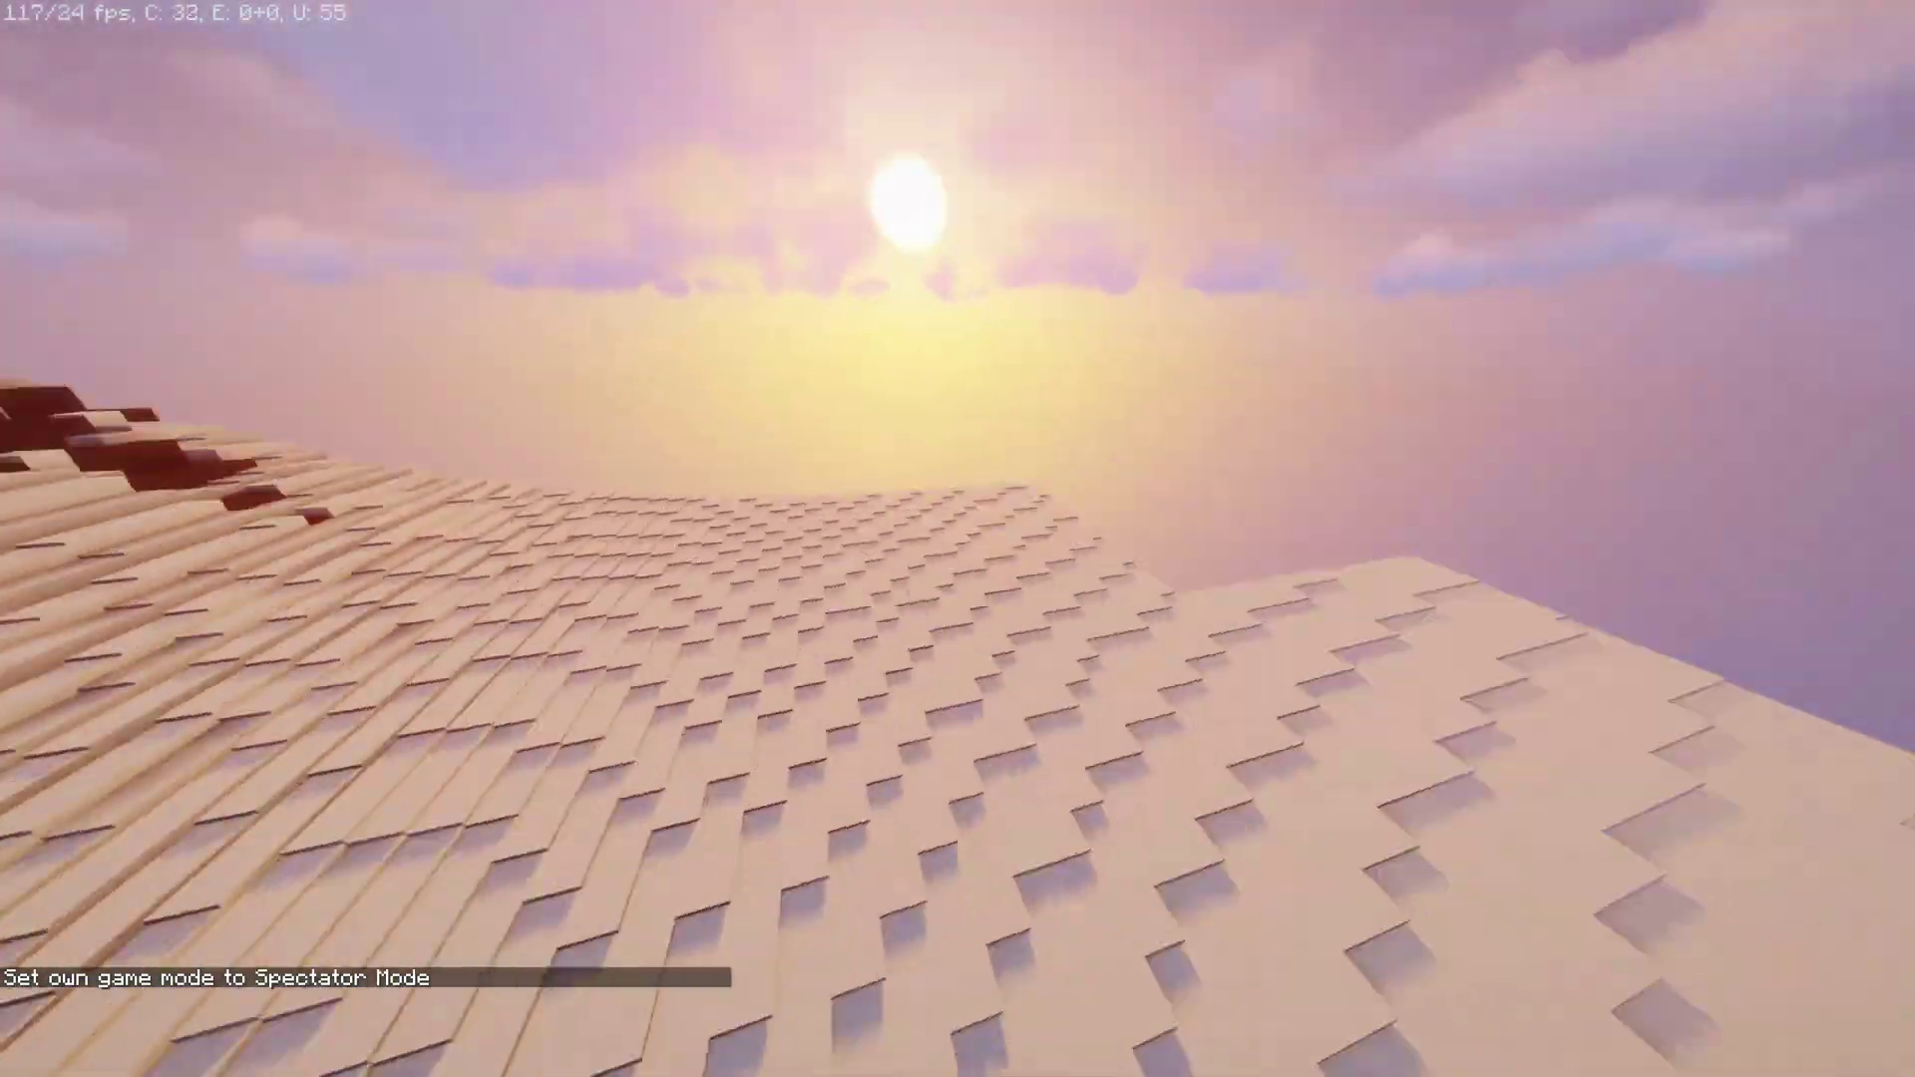
pyautogui.press('w')
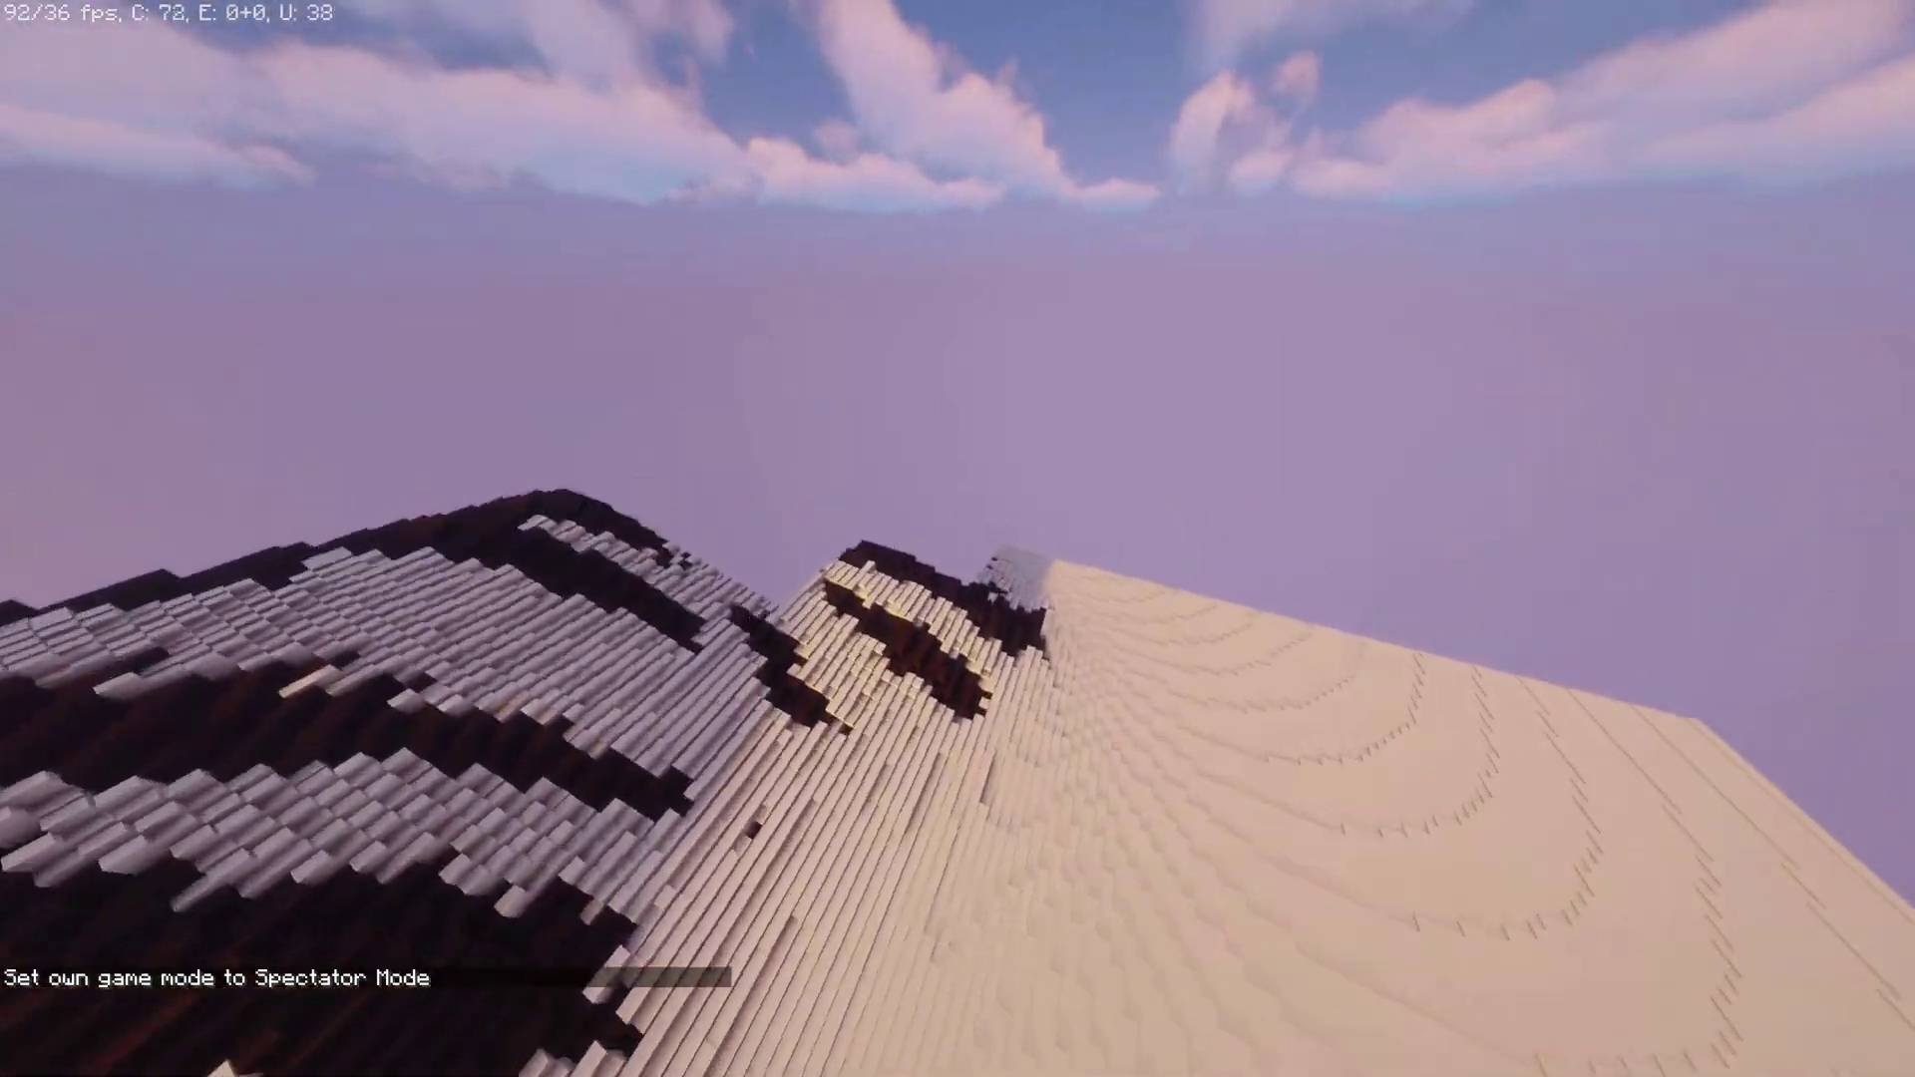